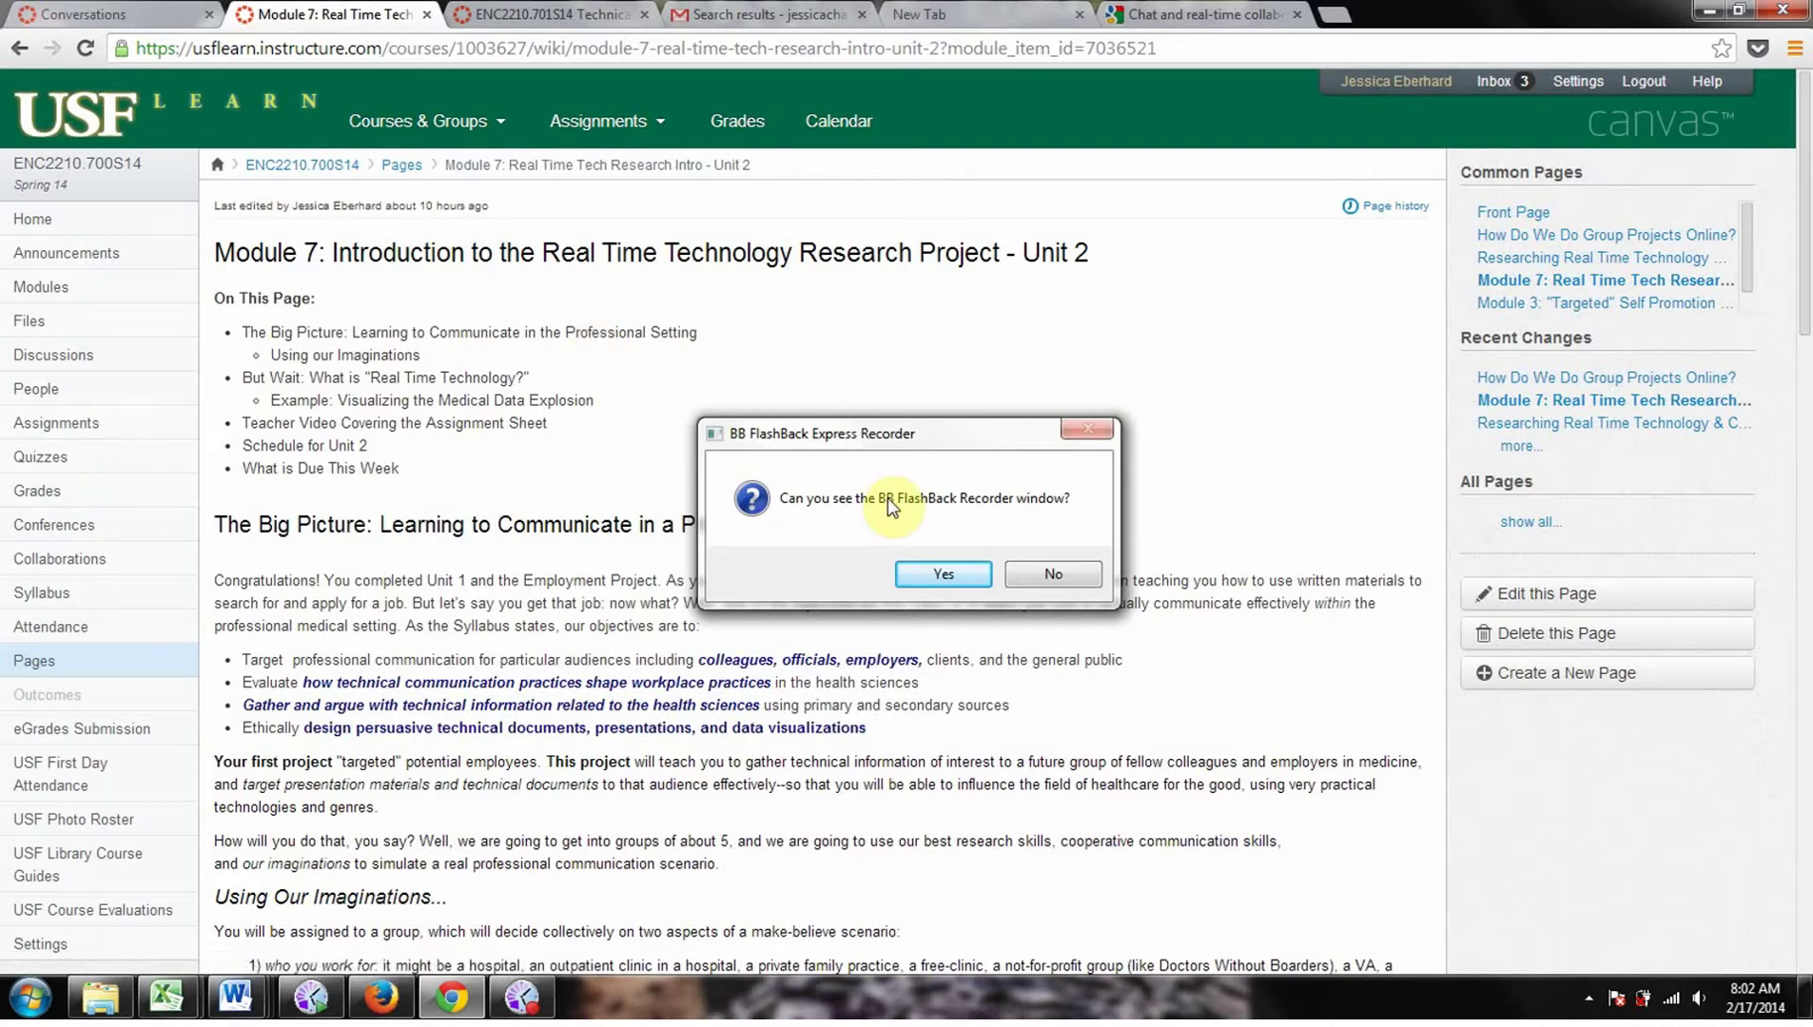
Step: Dismiss the FlashBack recorder prompt, look over the Module 7 page, and go to Collaborations
left_click(931, 583)
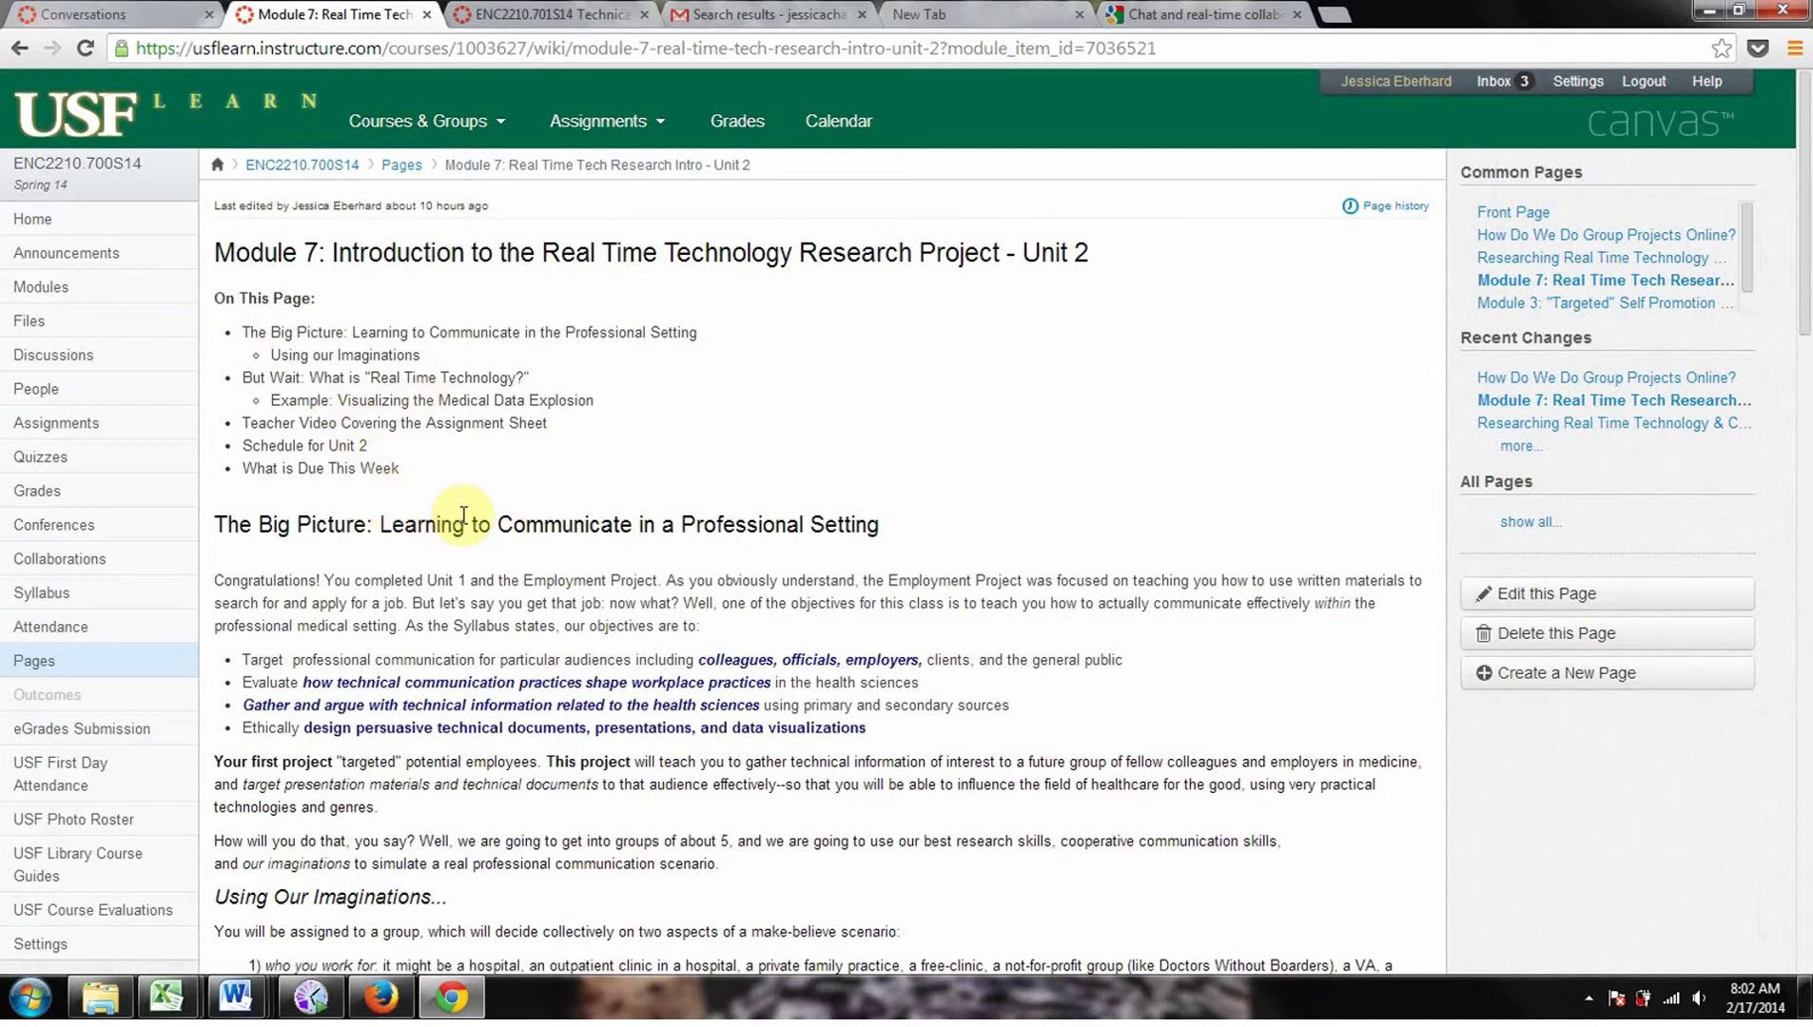
mouse_move(526, 152)
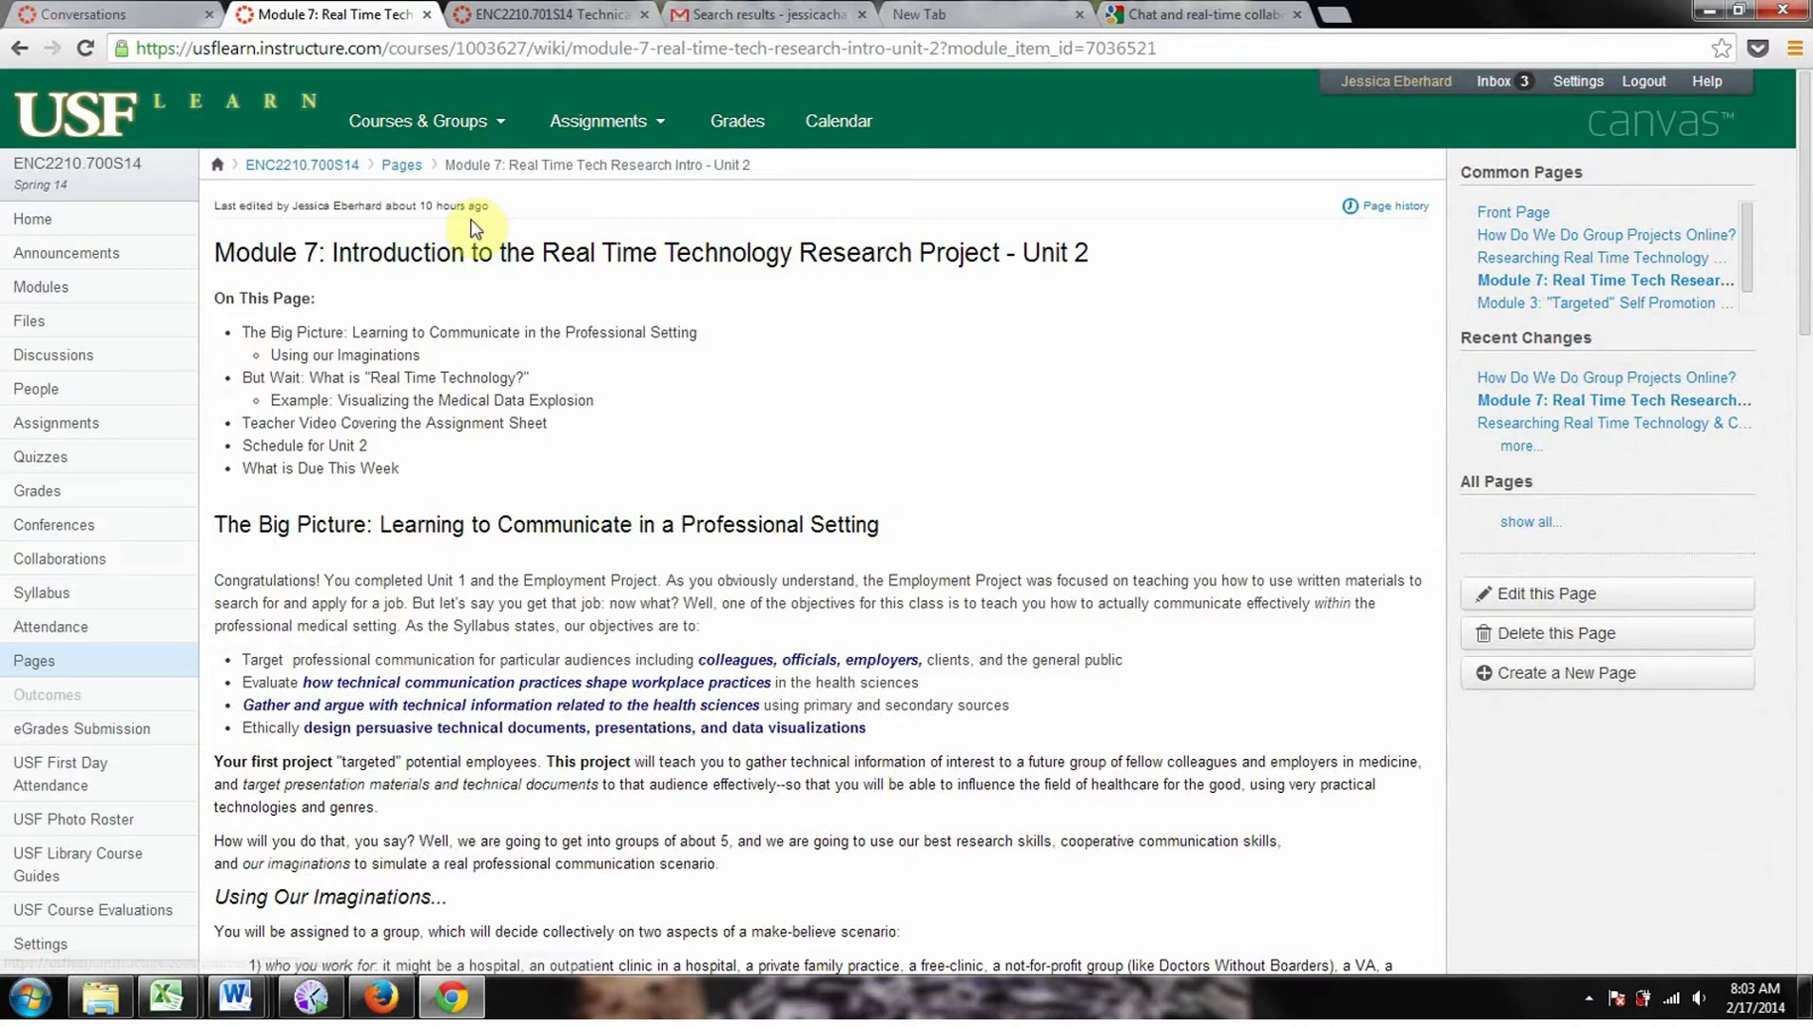
scroll(601, 529, "down", 2)
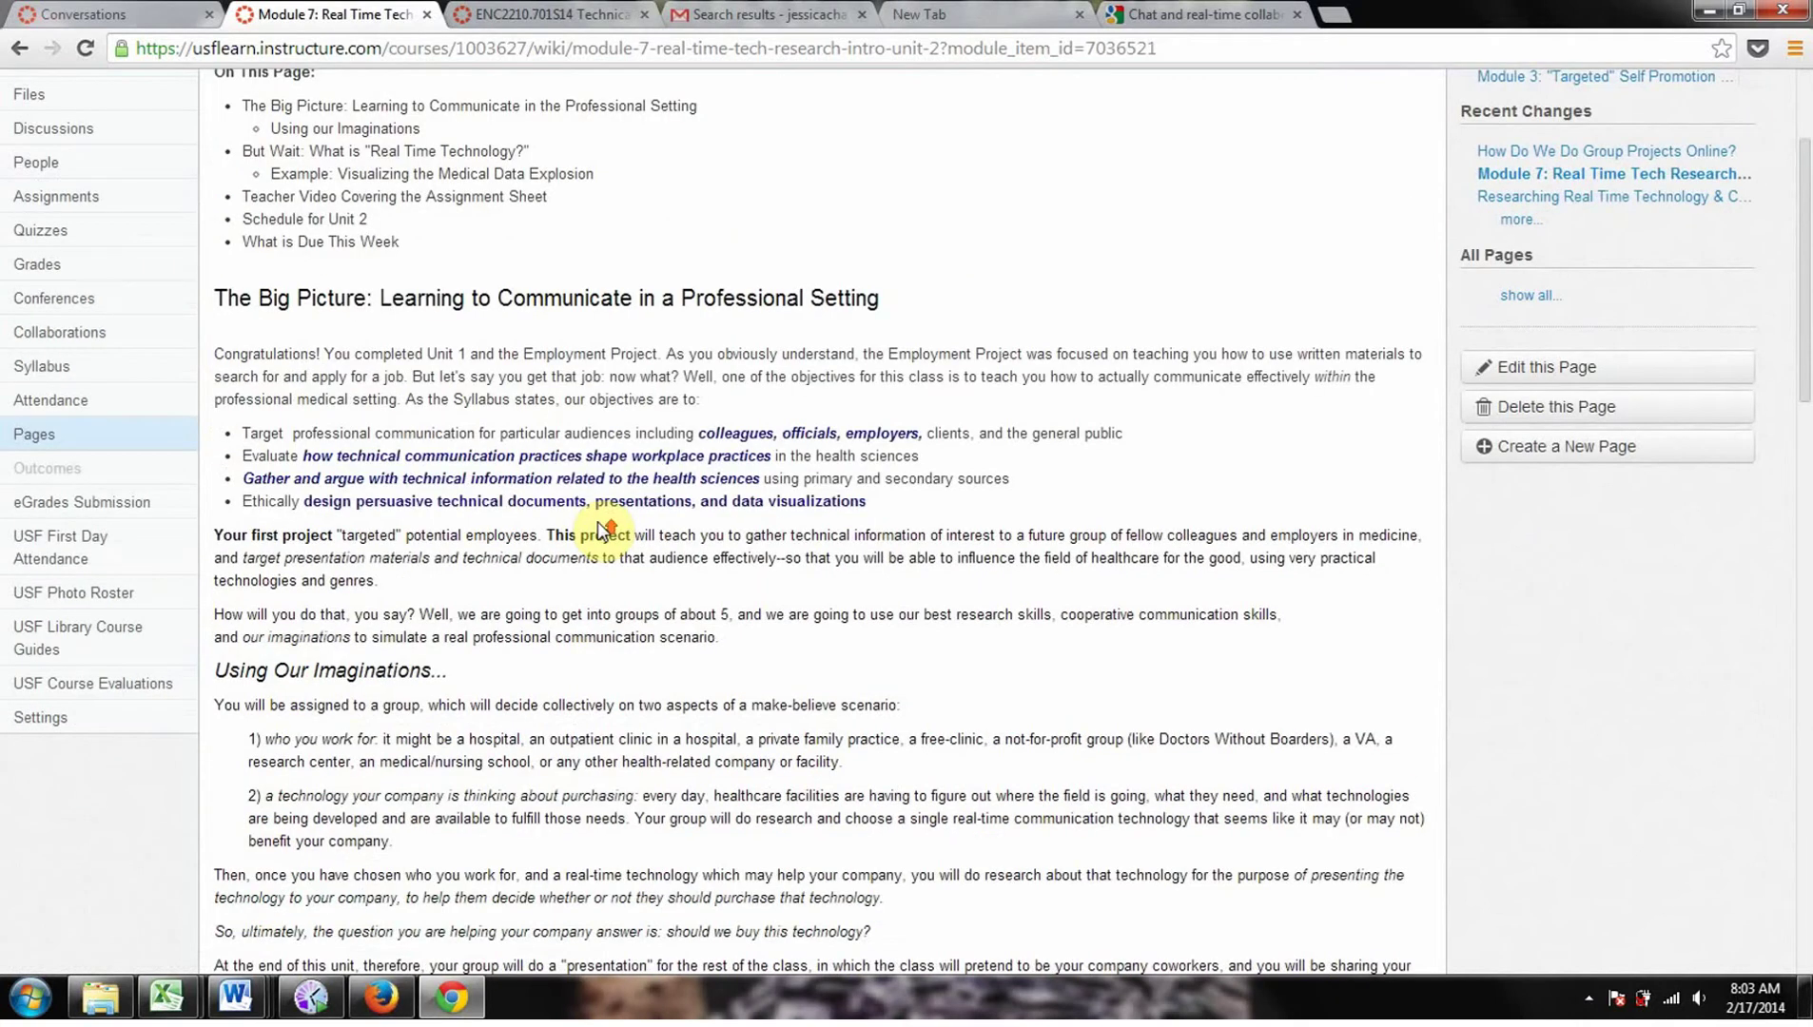
scroll(602, 529, "up", 2)
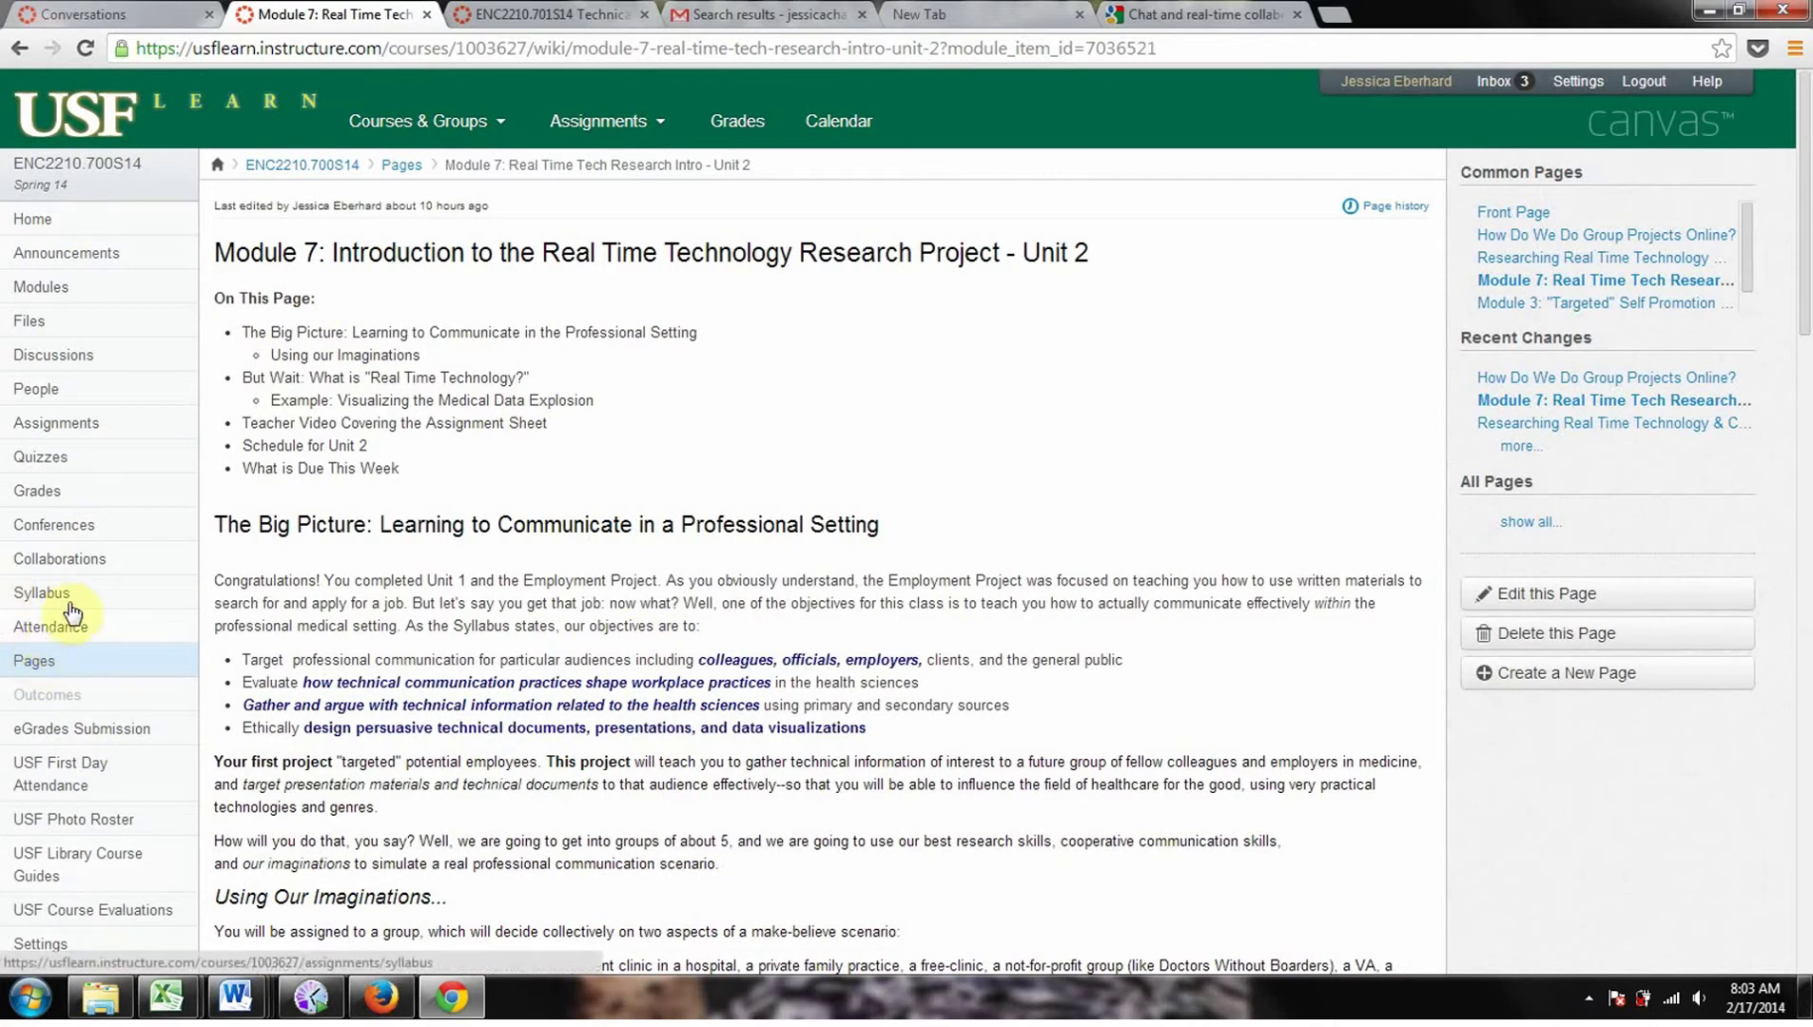
left_click(59, 569)
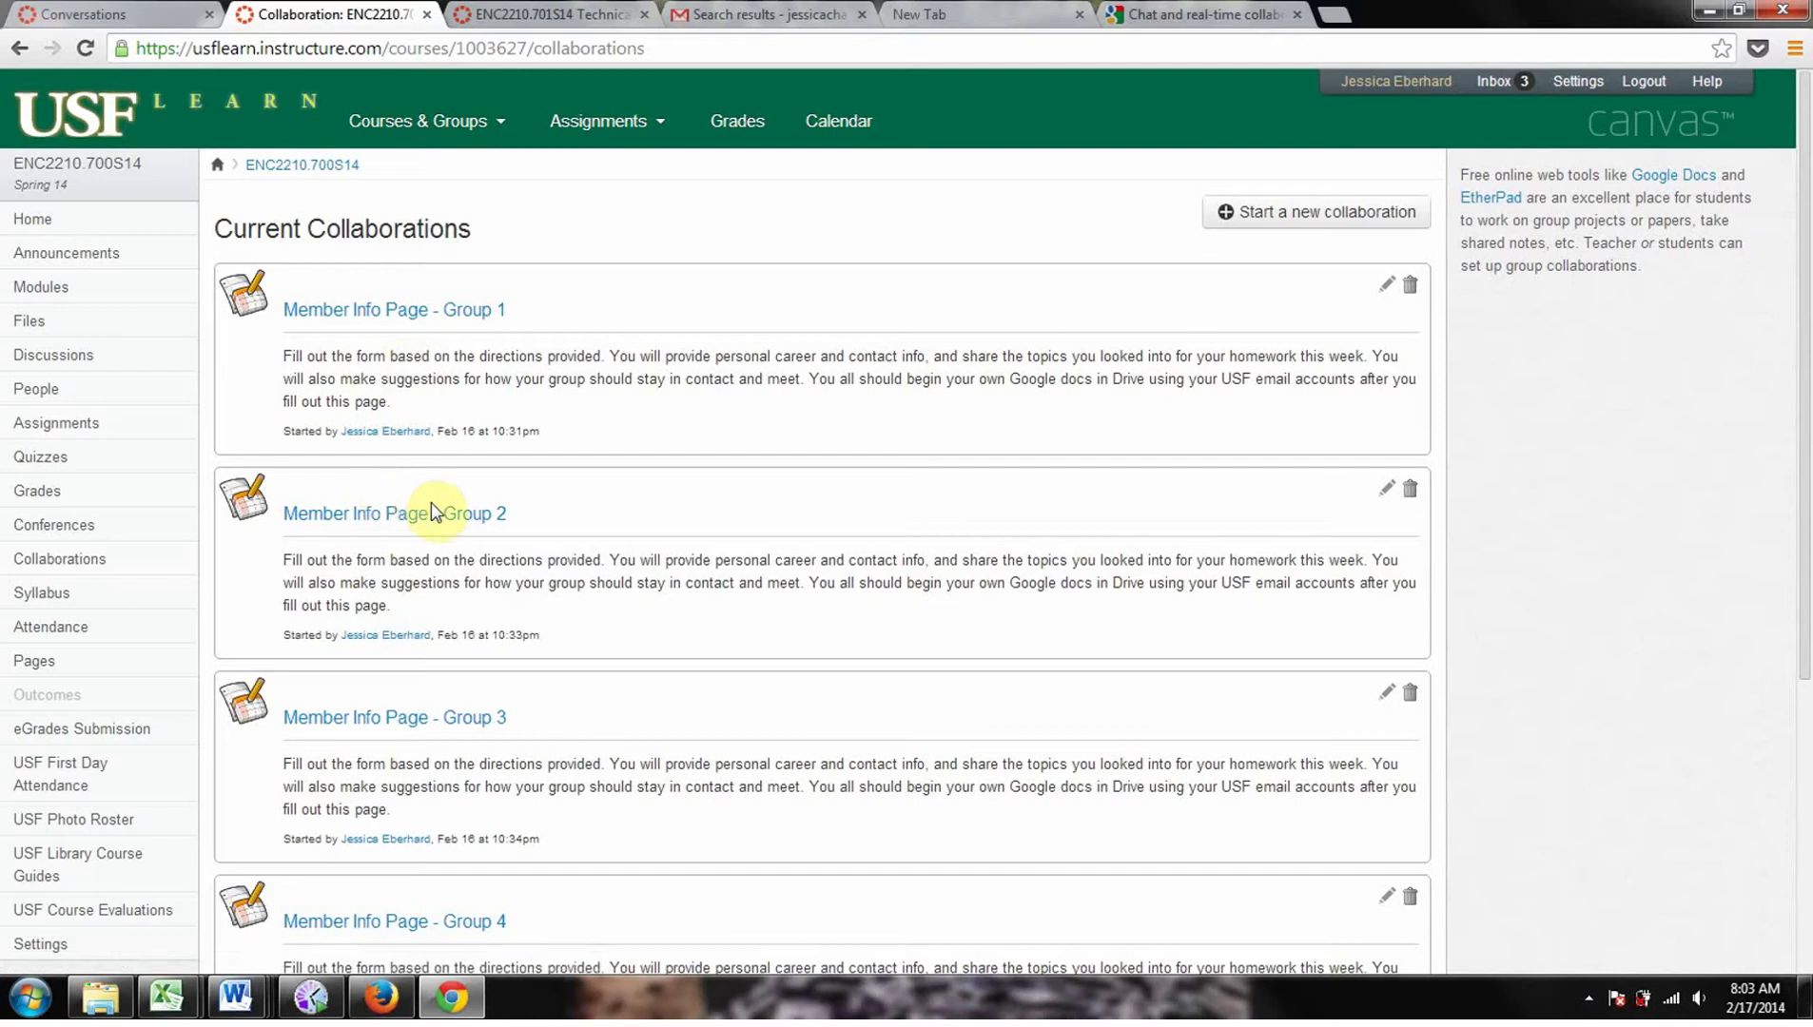
Step: Scroll up and down through the list of Member Info Page group collaborations
scroll(812, 501, "down", 5)
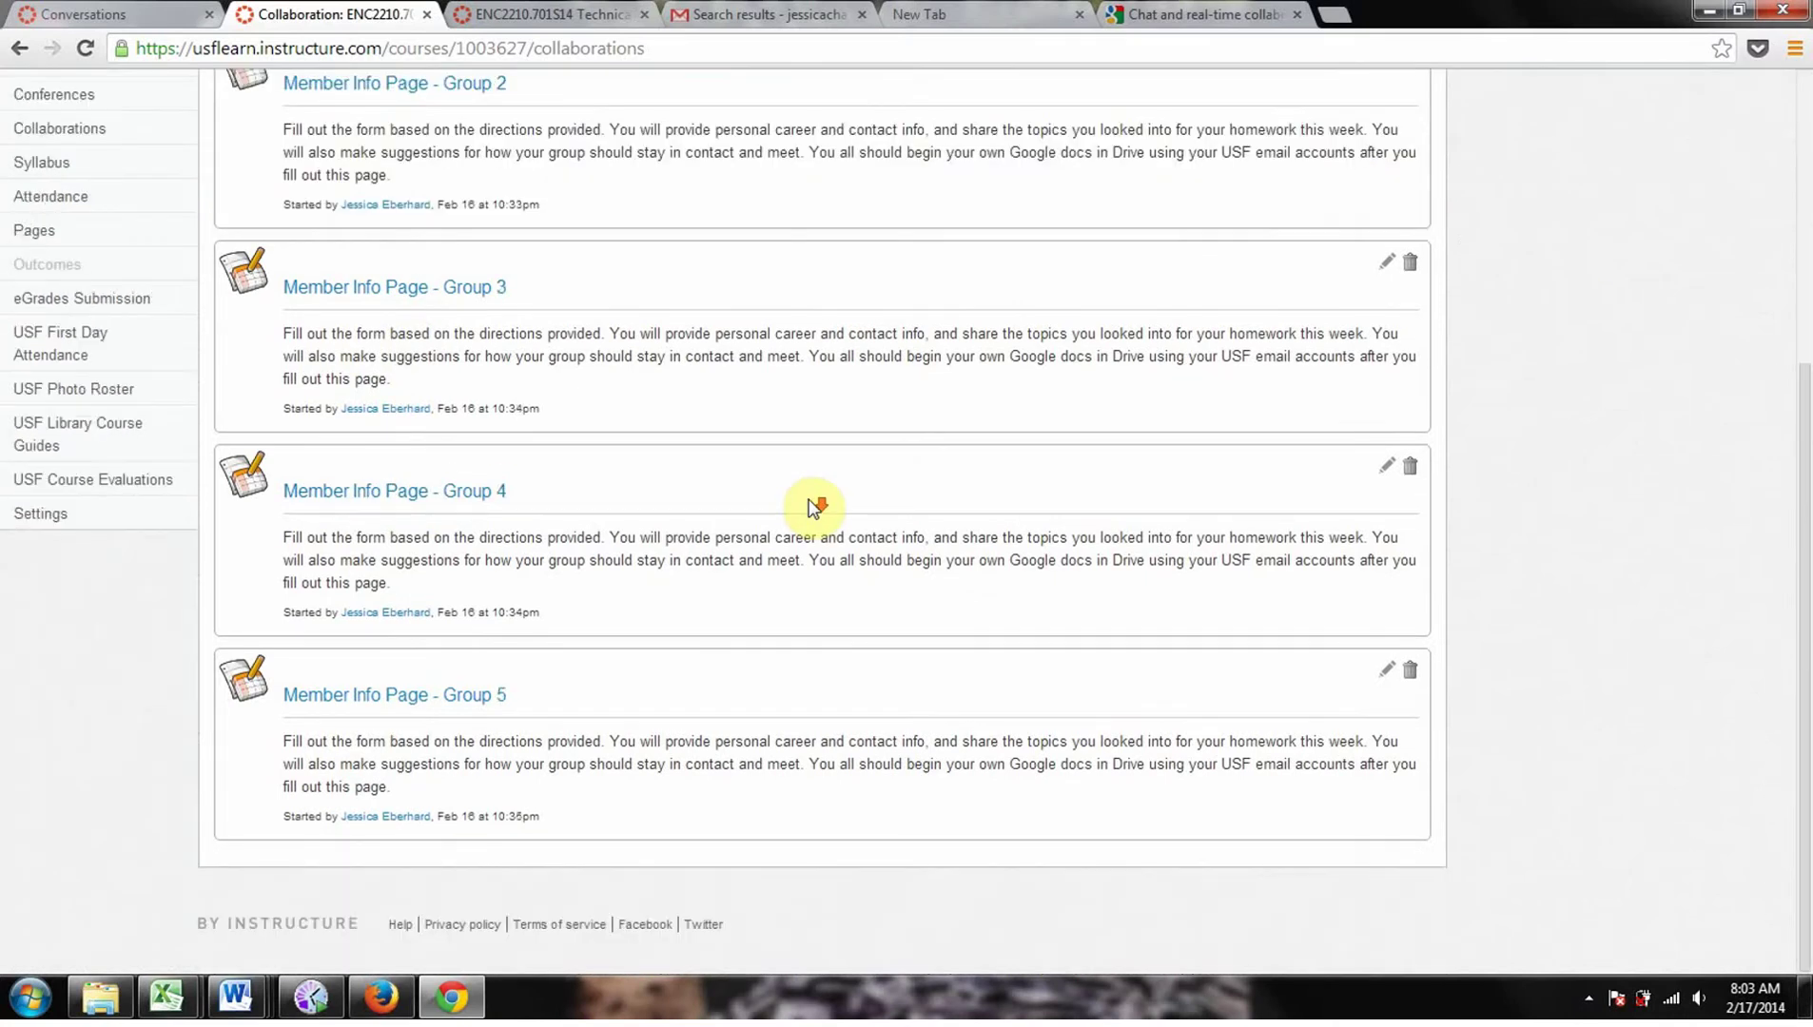
scroll(815, 507, "up", 5)
scroll(812, 507, "down", 3)
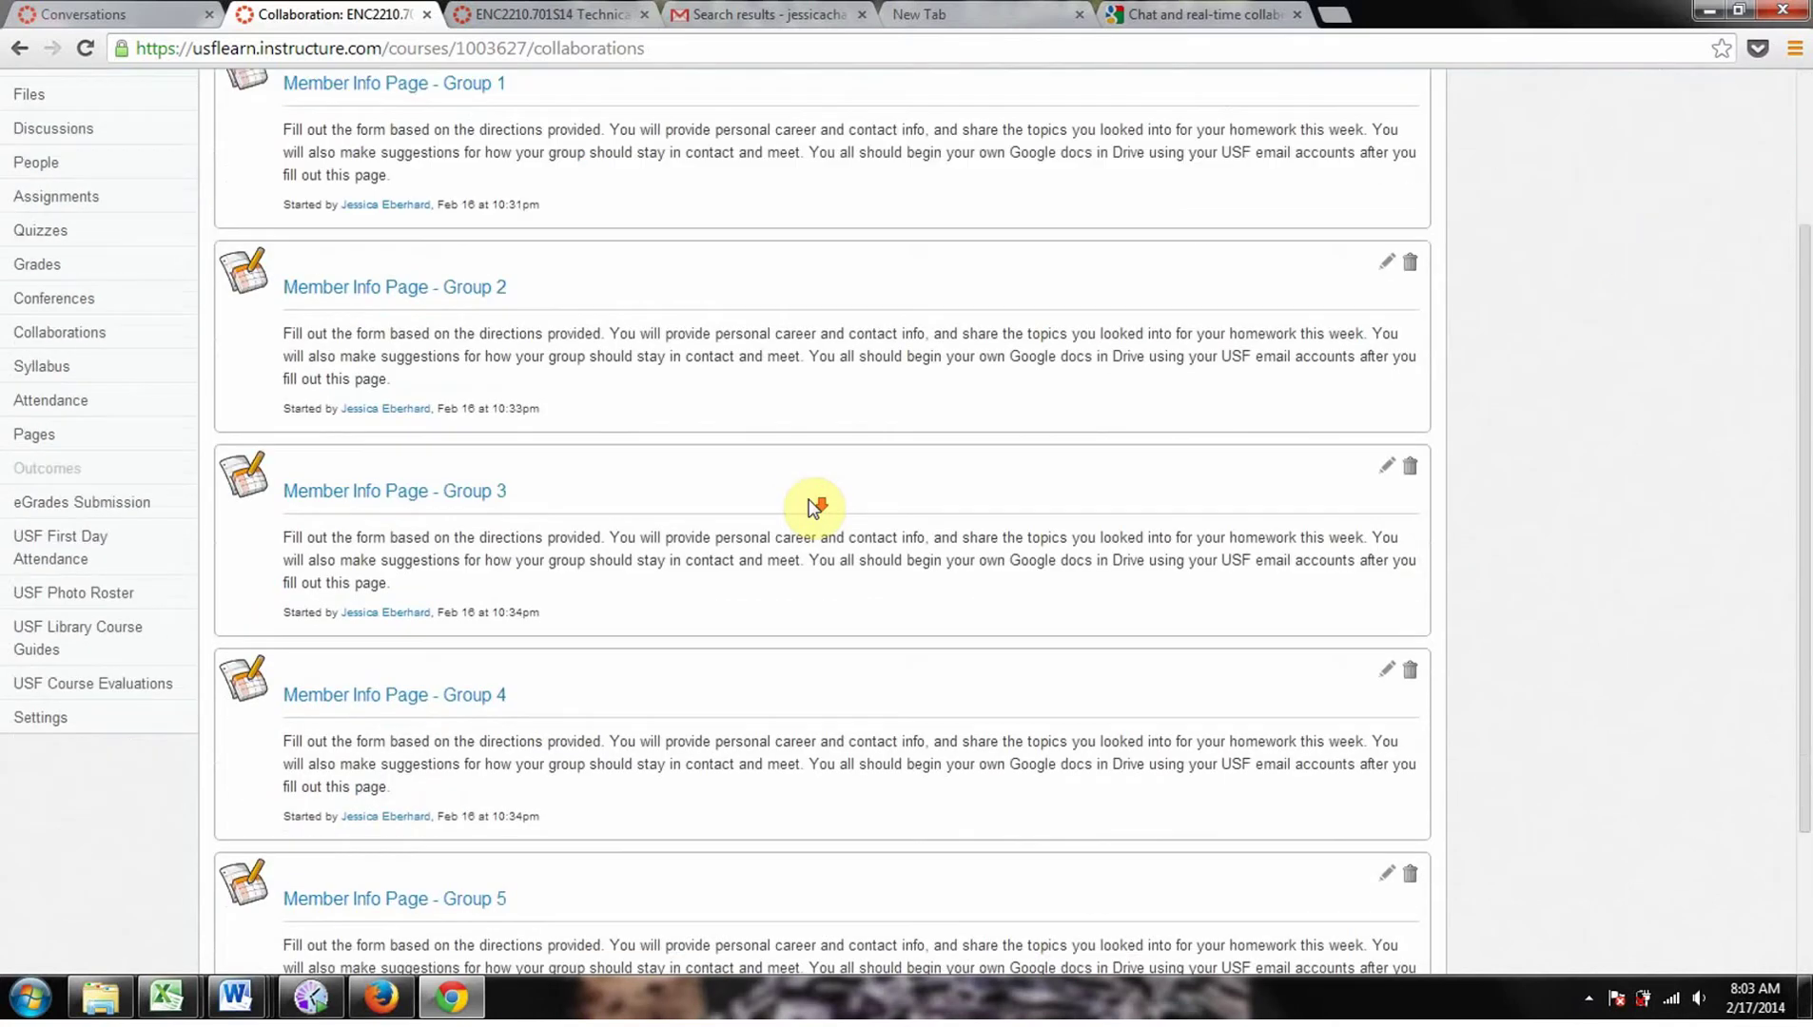
scroll(812, 507, "up", 3)
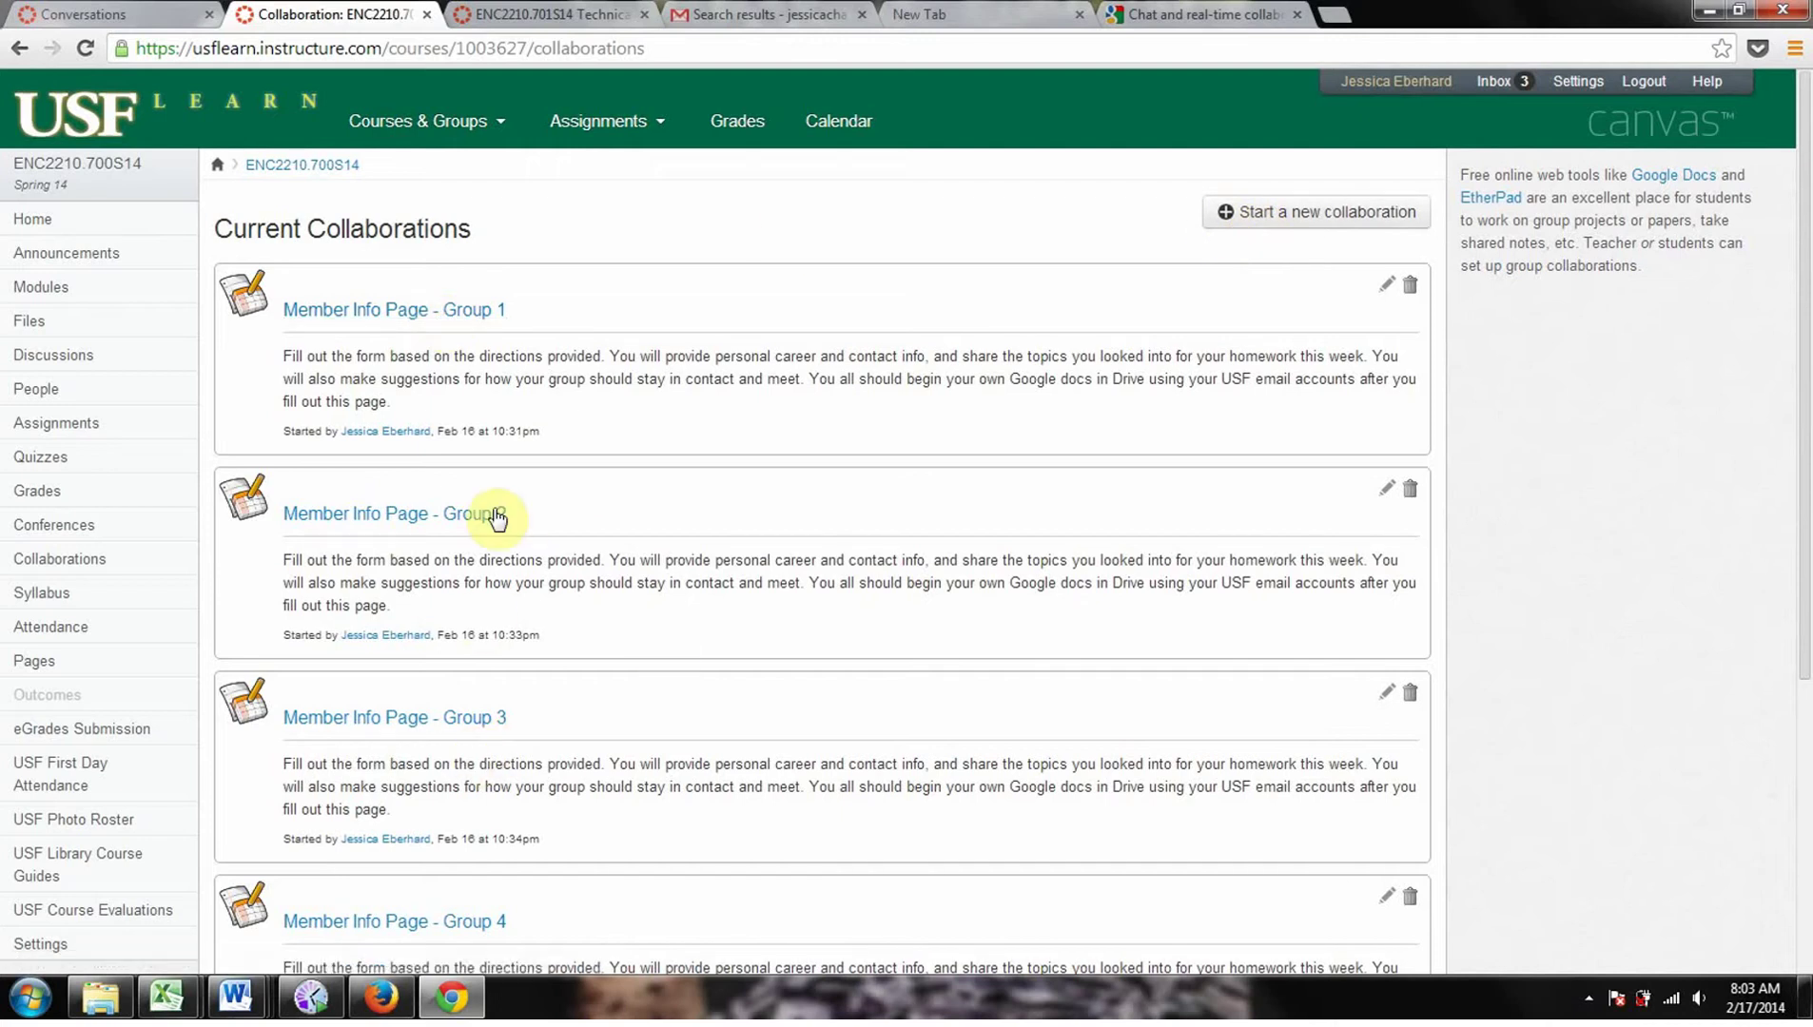
scroll(495, 514, "down", 5)
scroll(514, 515, "up", 5)
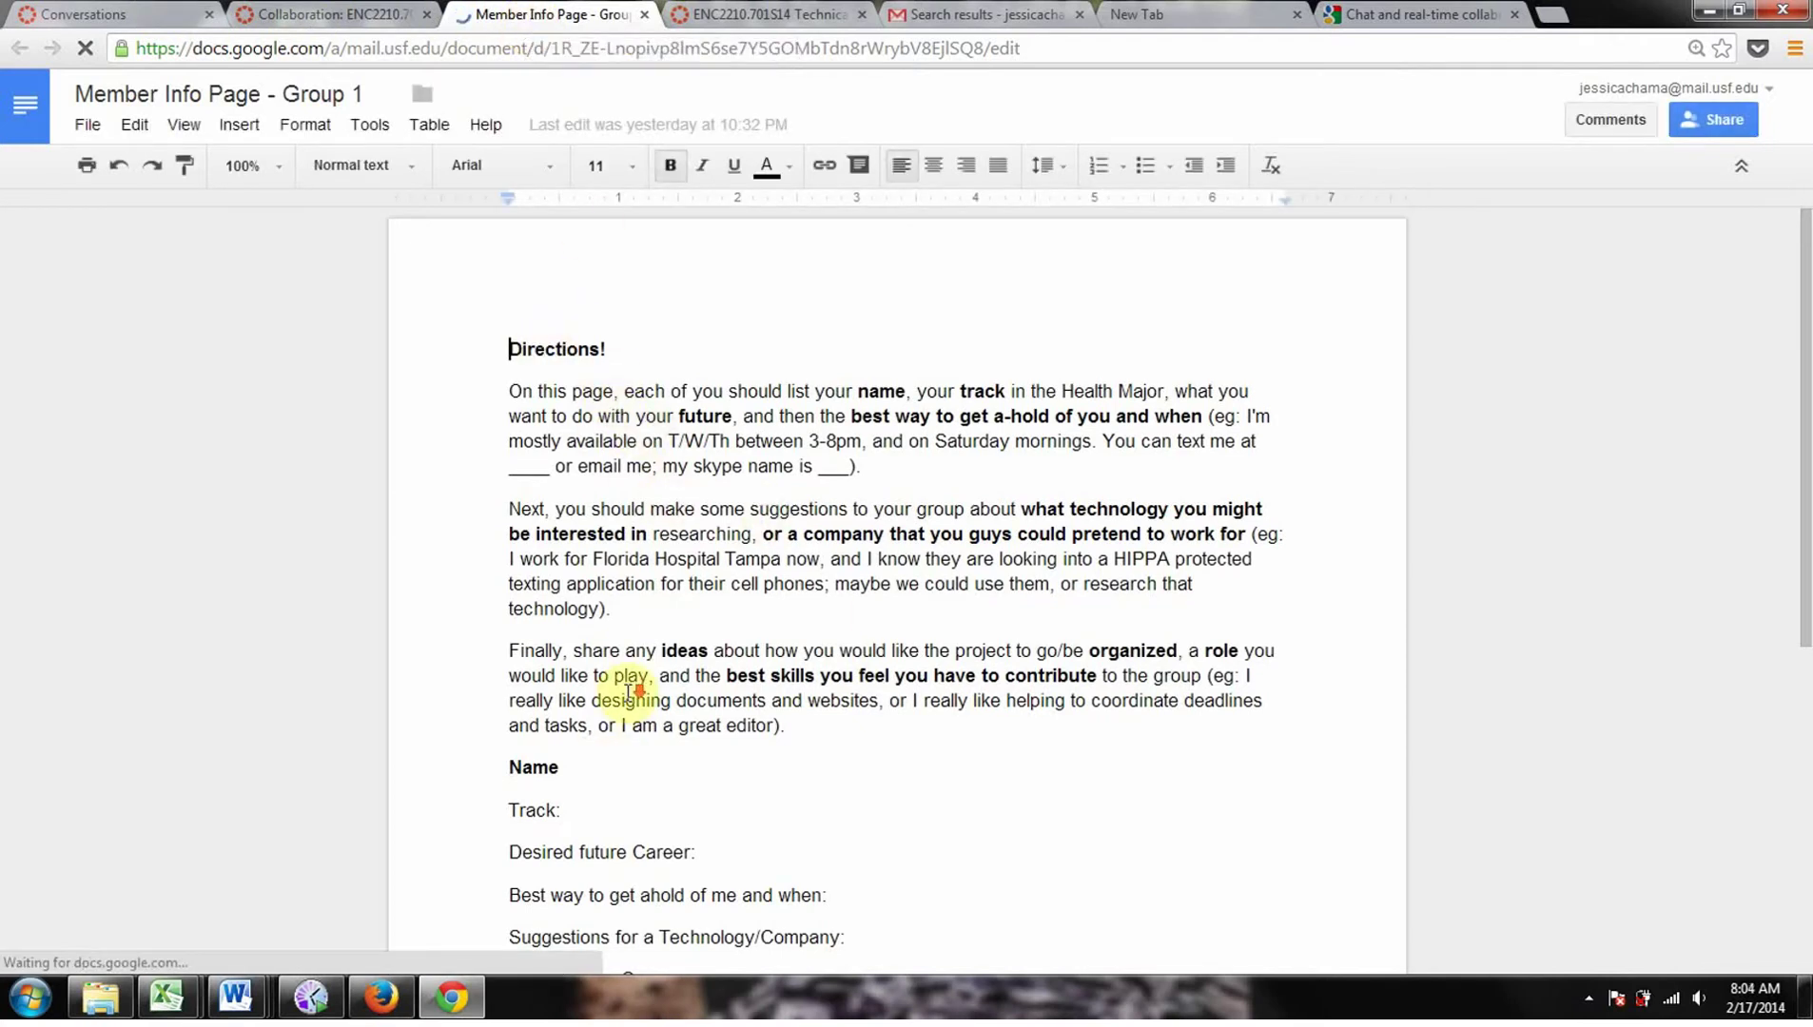
Step: Scroll through the Group 1 Member Info Page and place the cursor on the Track: line
scroll(628, 692, "down", 3)
scroll(628, 693, "down", 5)
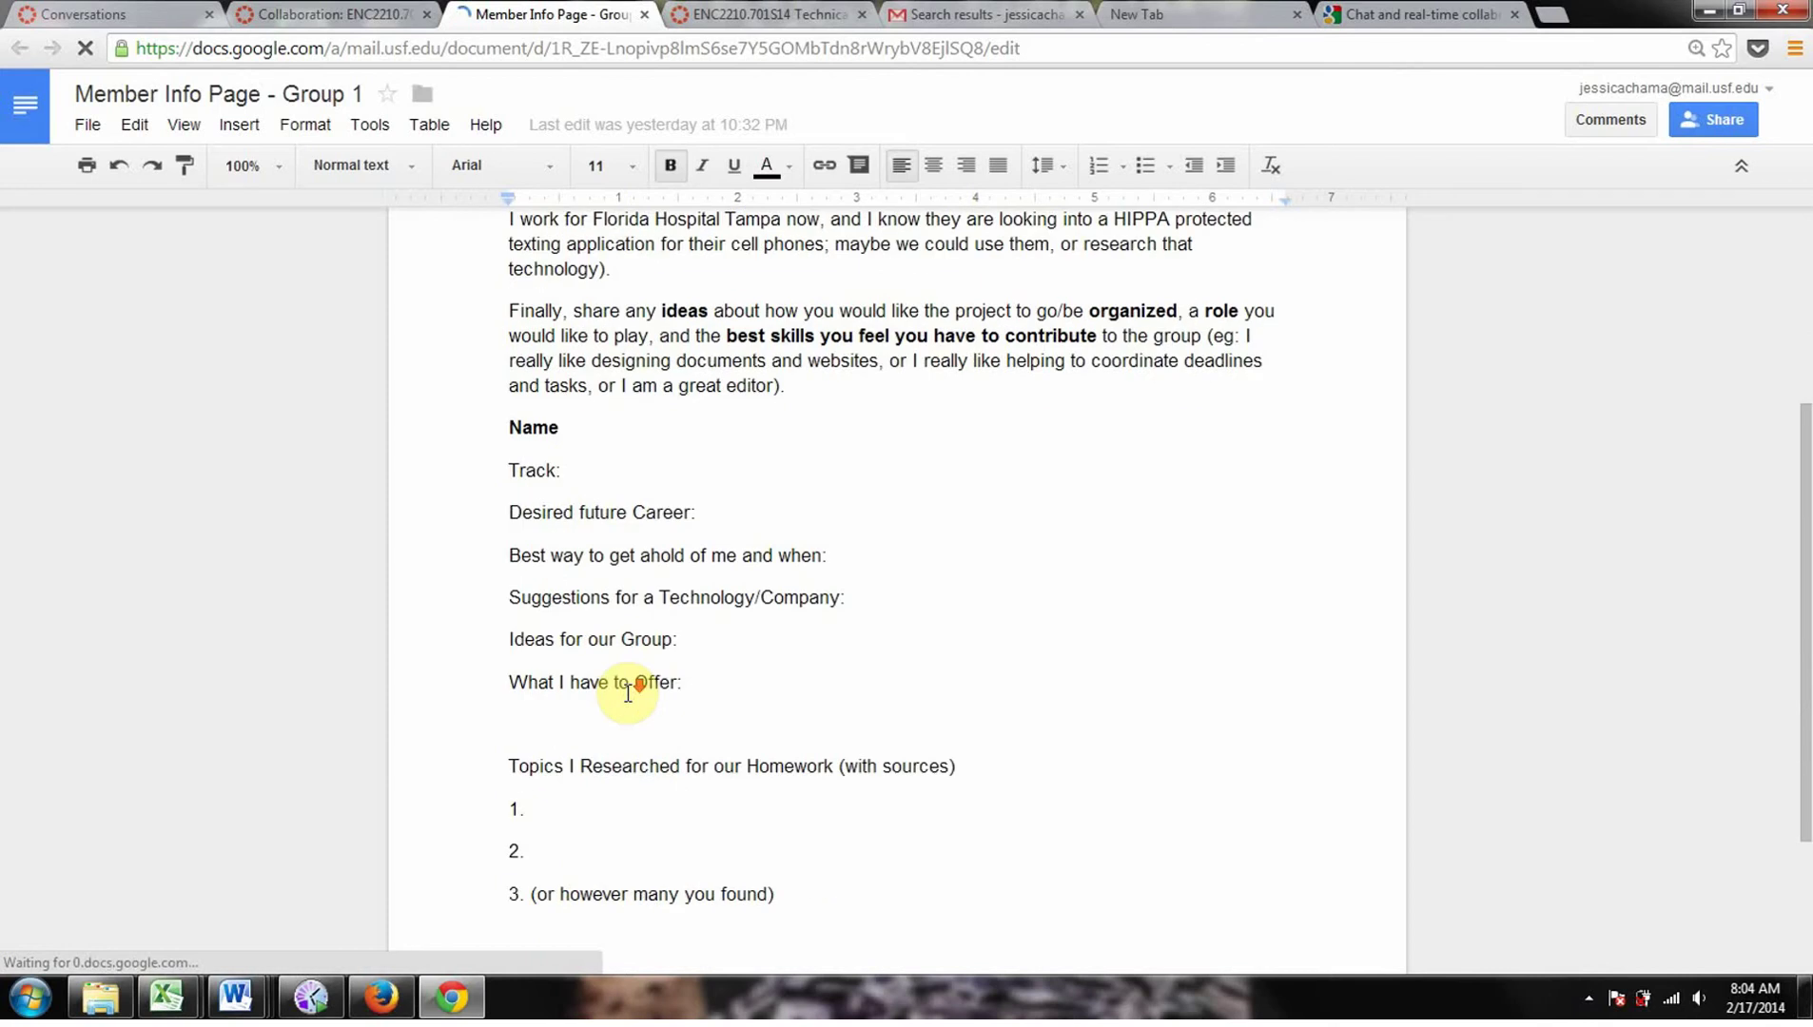
scroll(627, 693, "up", 8)
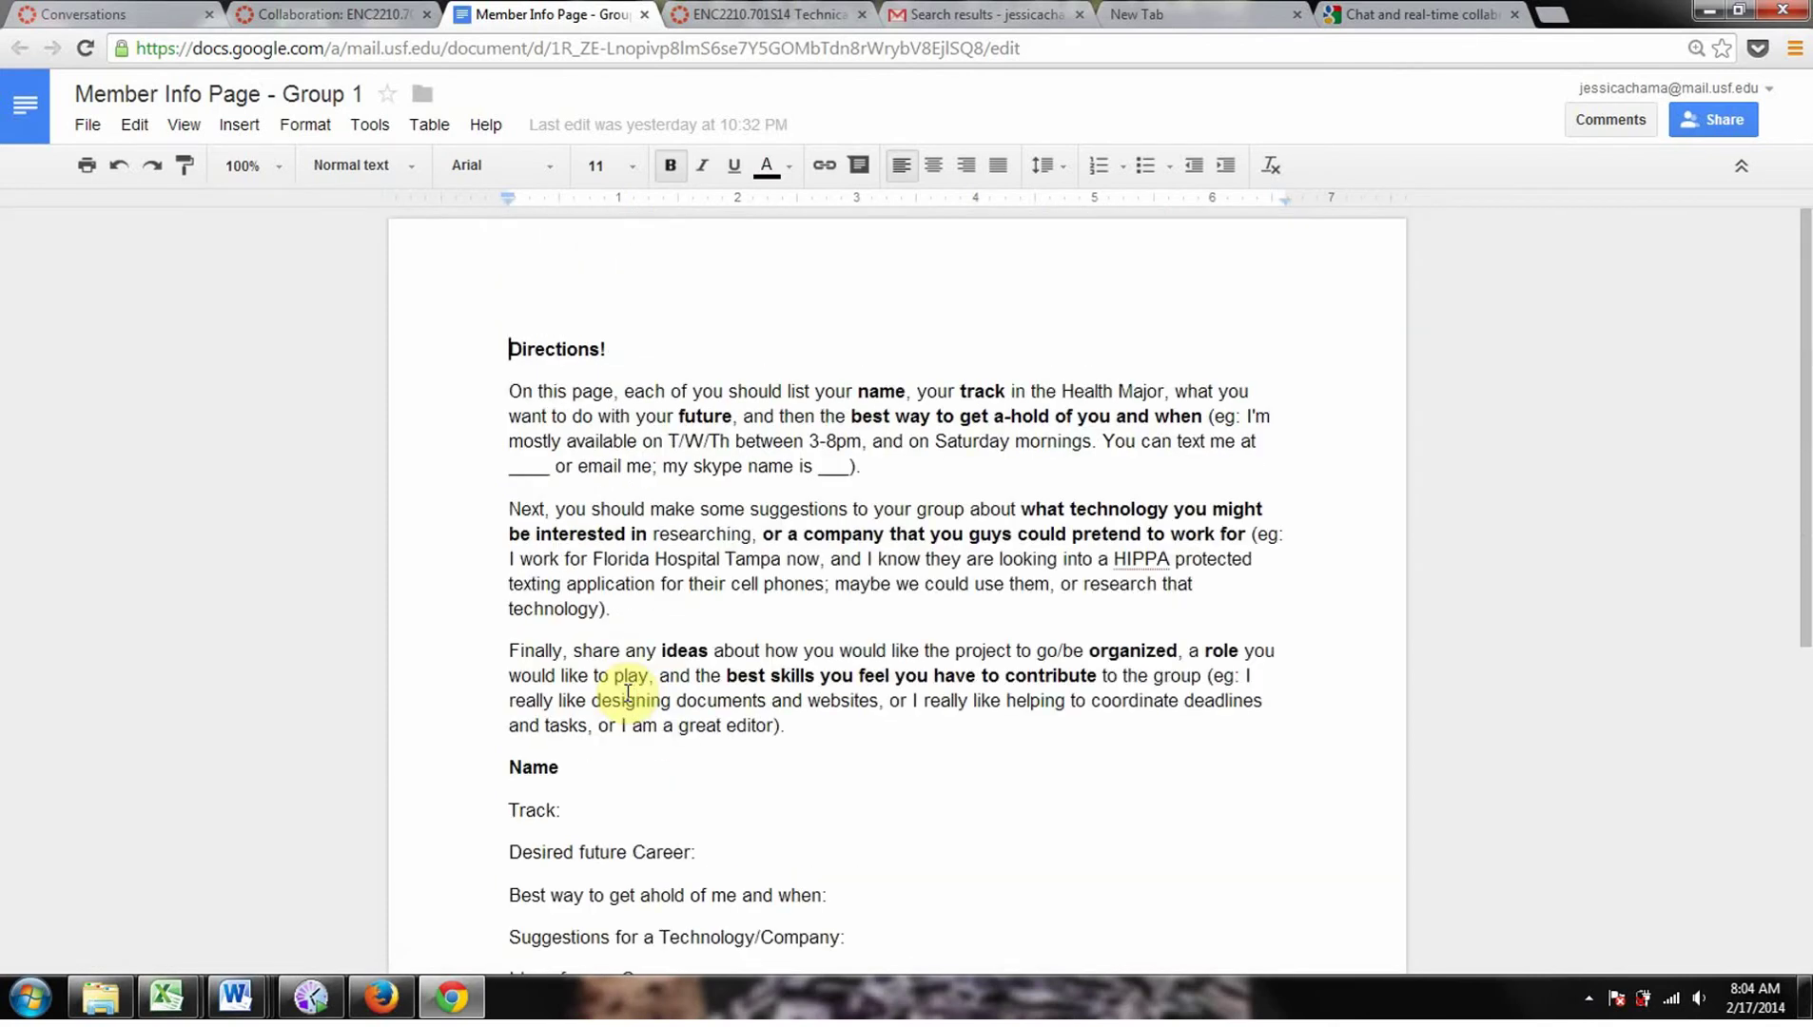
left_click(655, 805)
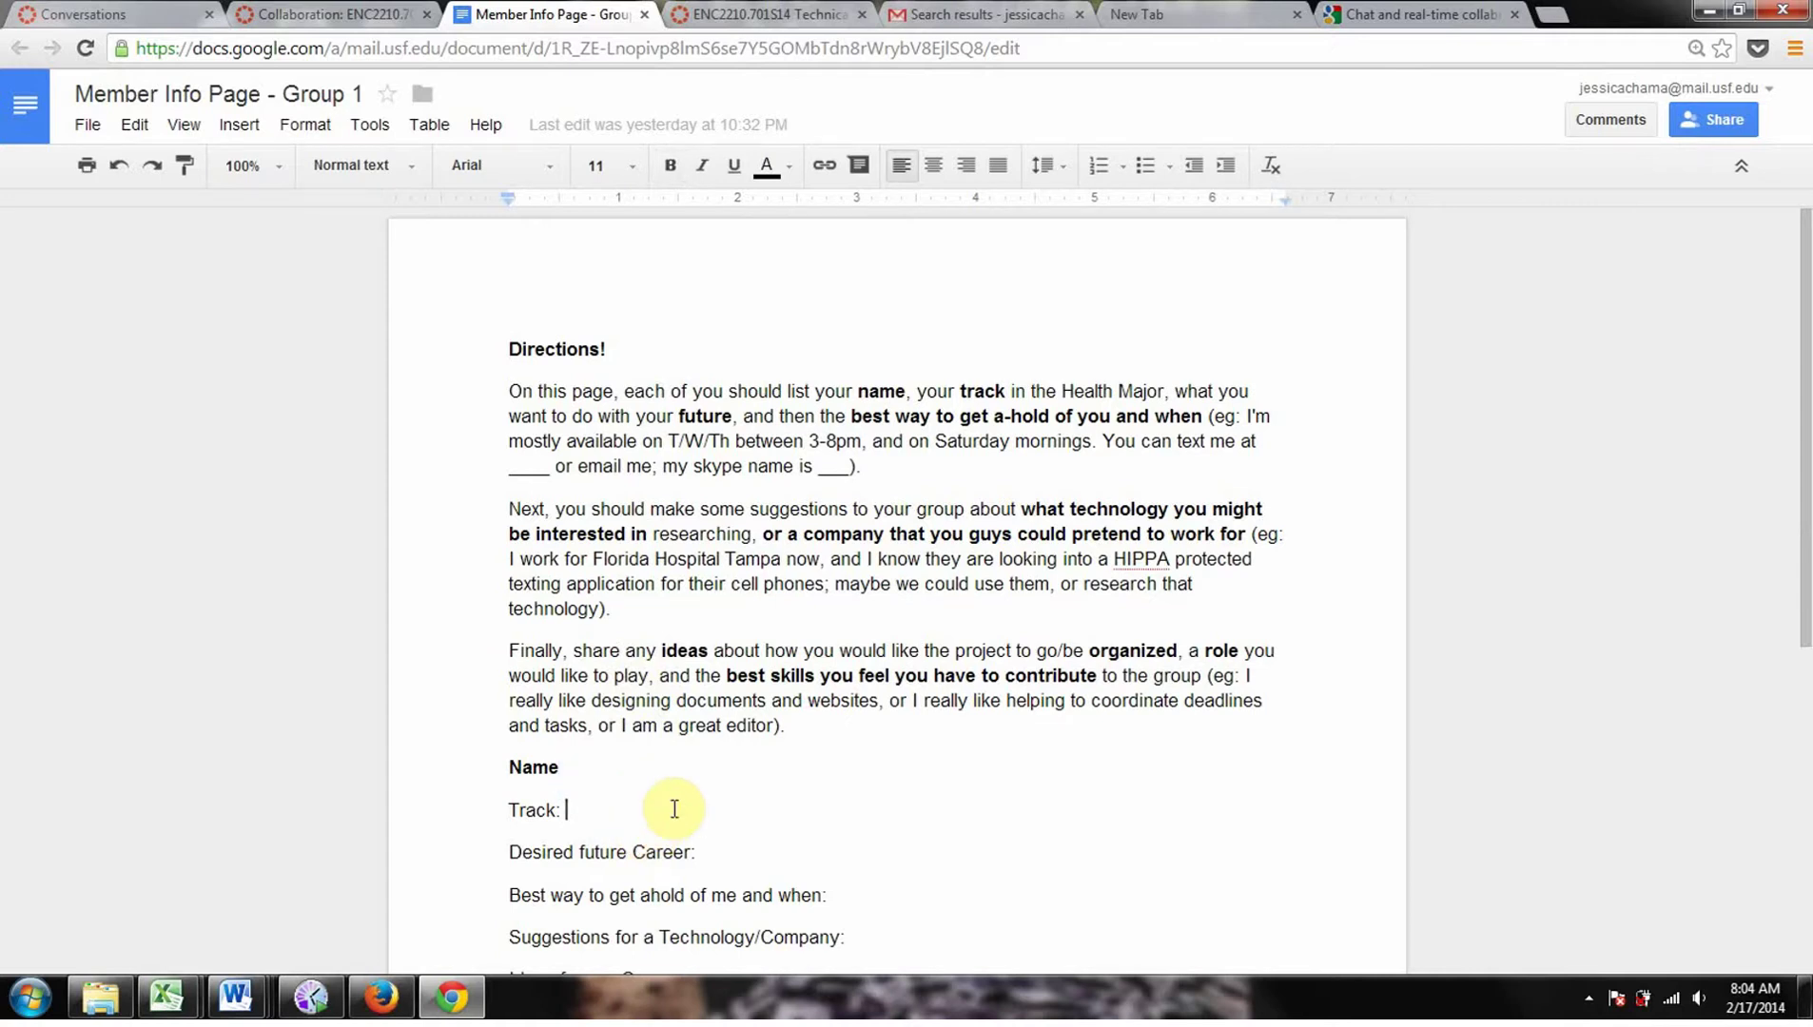
type("k")
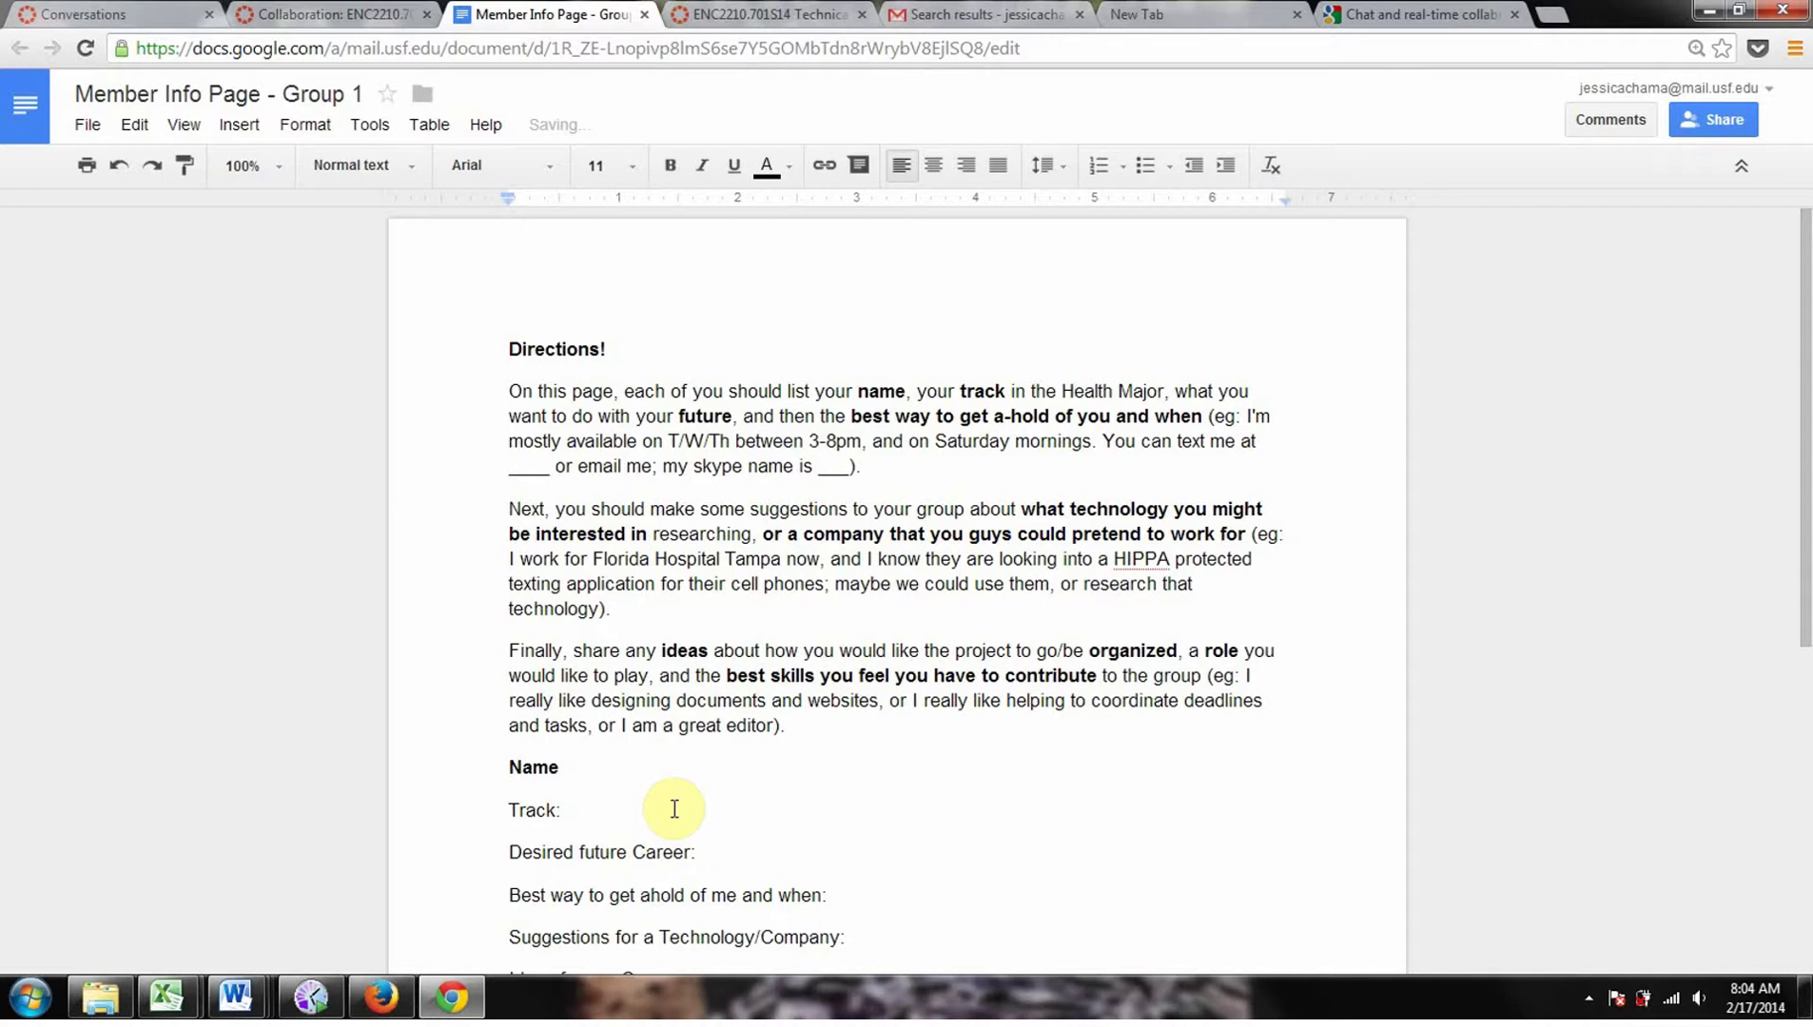
Step: Start a comment on the Track line, then discard it
left_click(1614, 120)
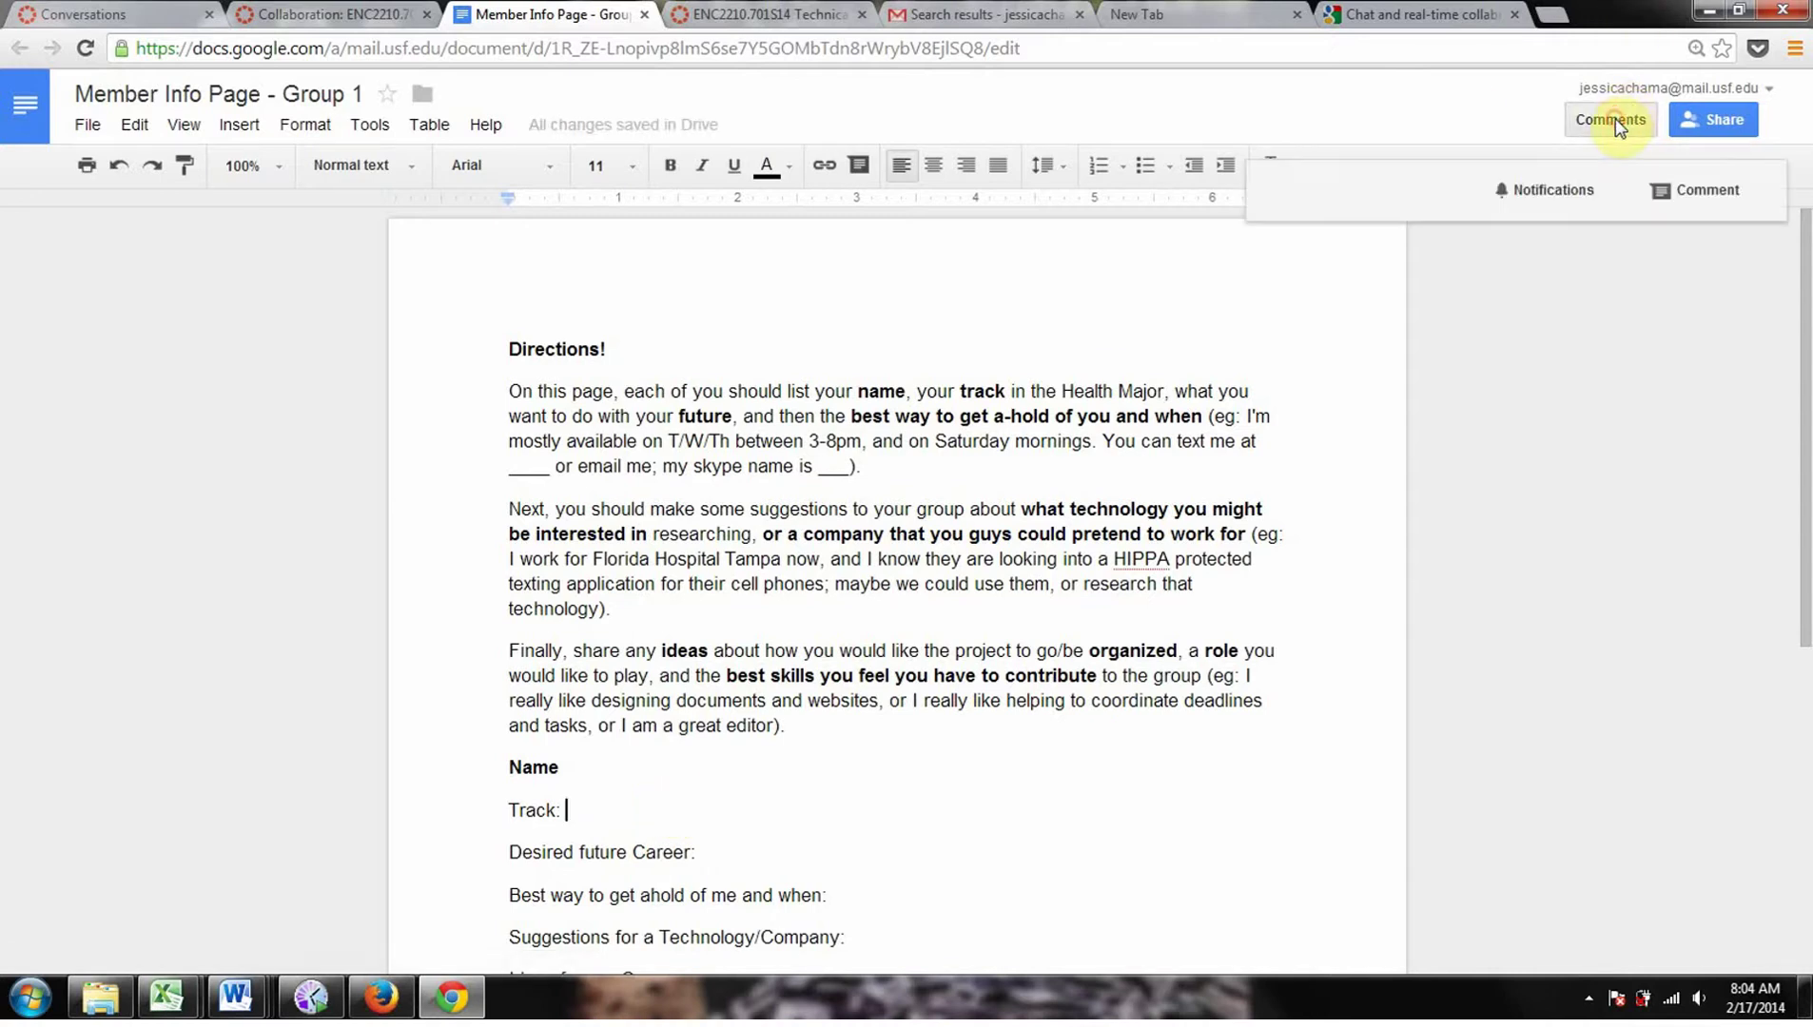
left_click(1674, 188)
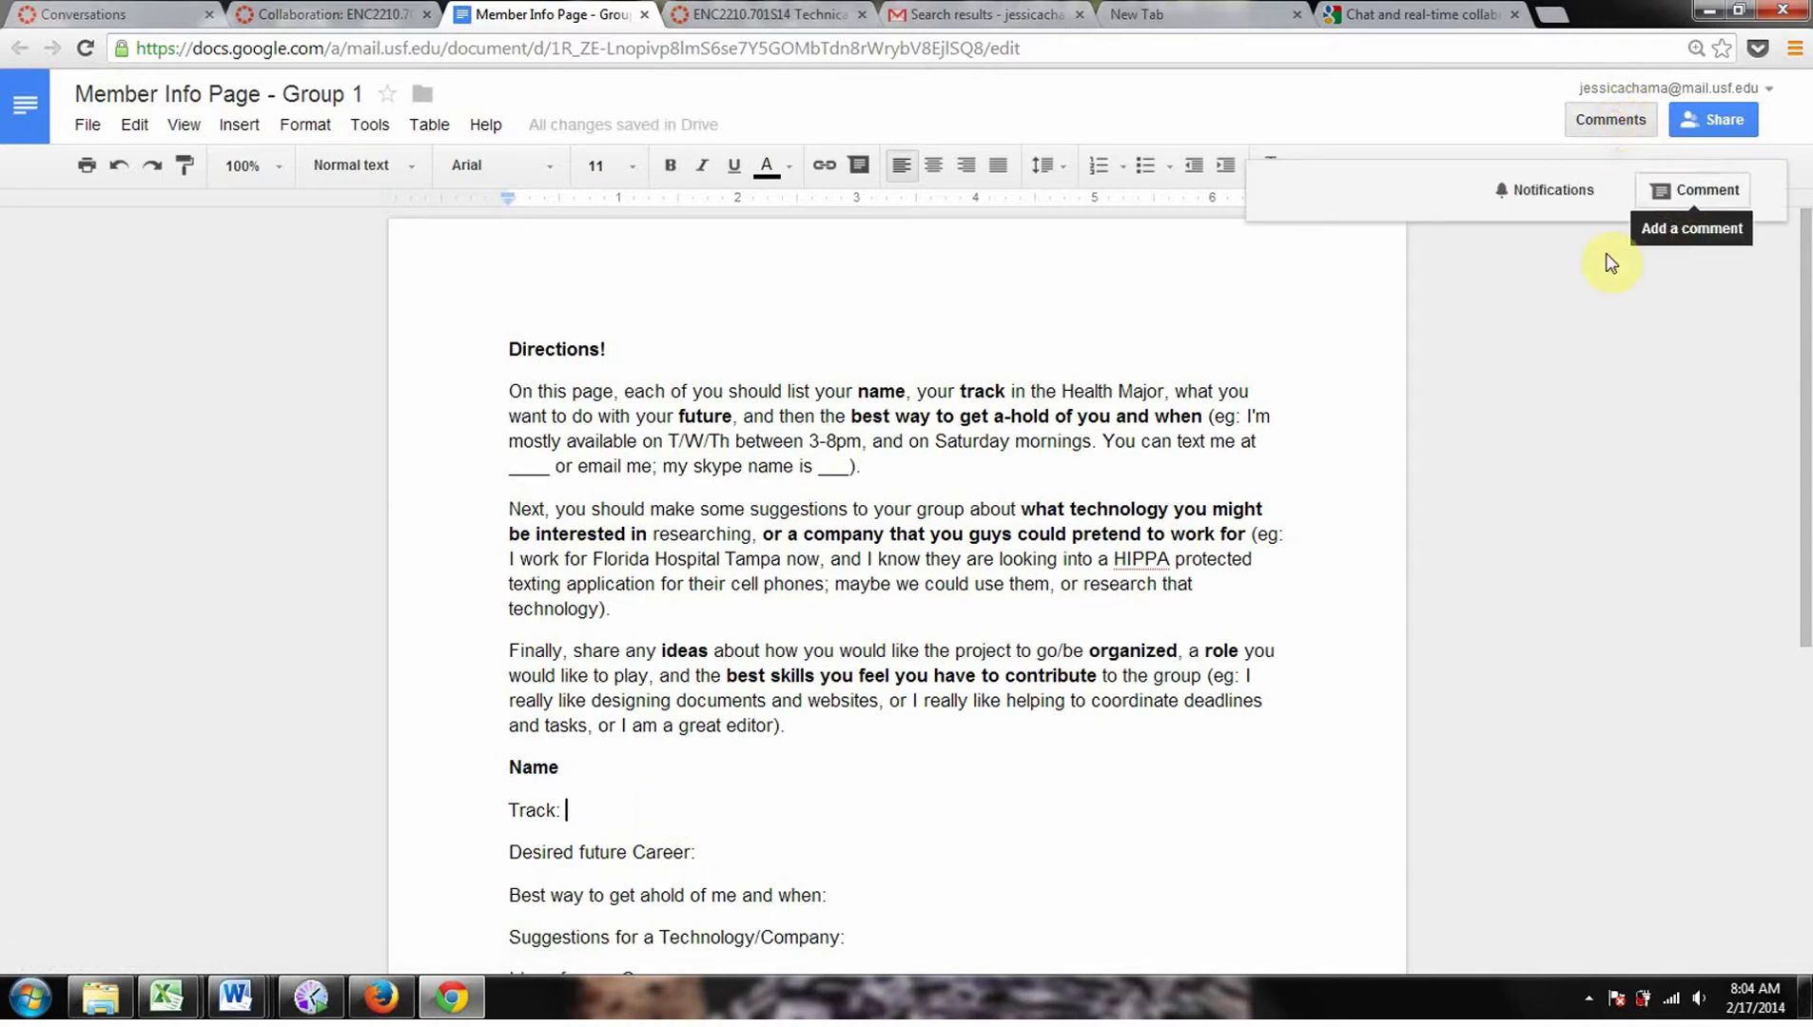
scroll(1275, 482, "down", 1)
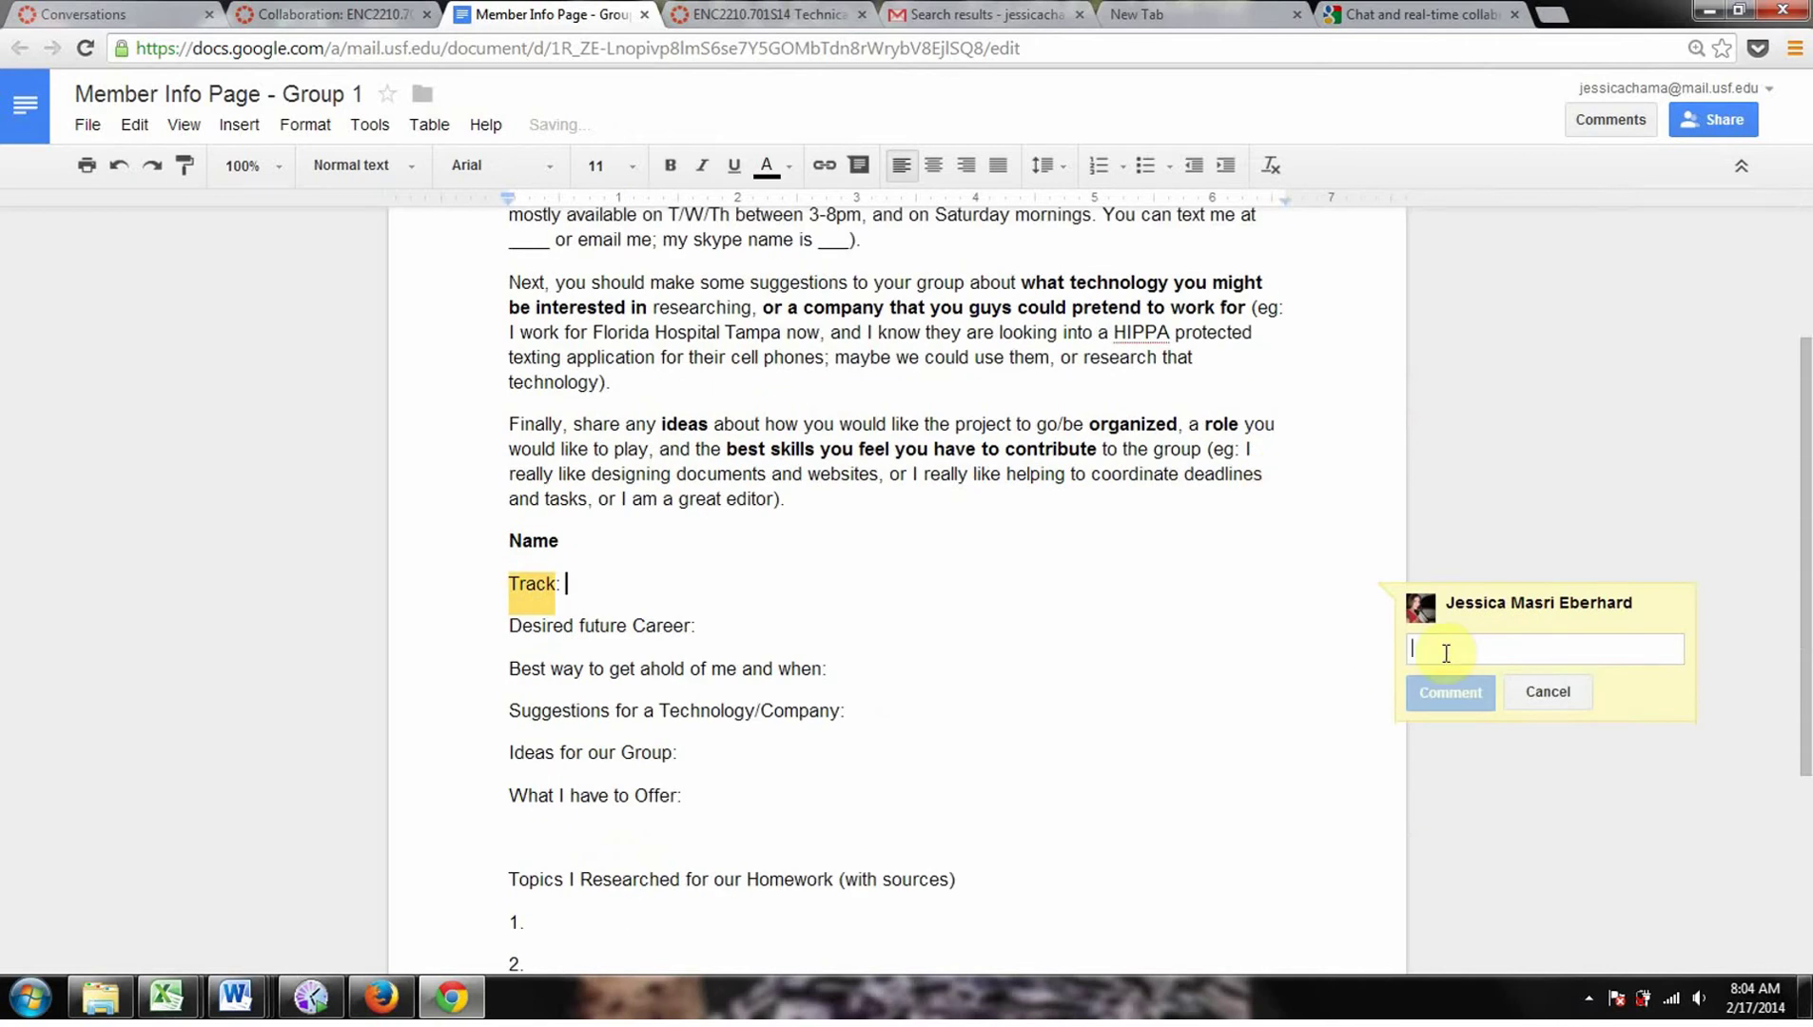
left_click(634, 752)
Step: Comment on 'Ideas for our Group:' asking for the link to the page found
left_click_drag(519, 753, 697, 753)
left_click(1599, 119)
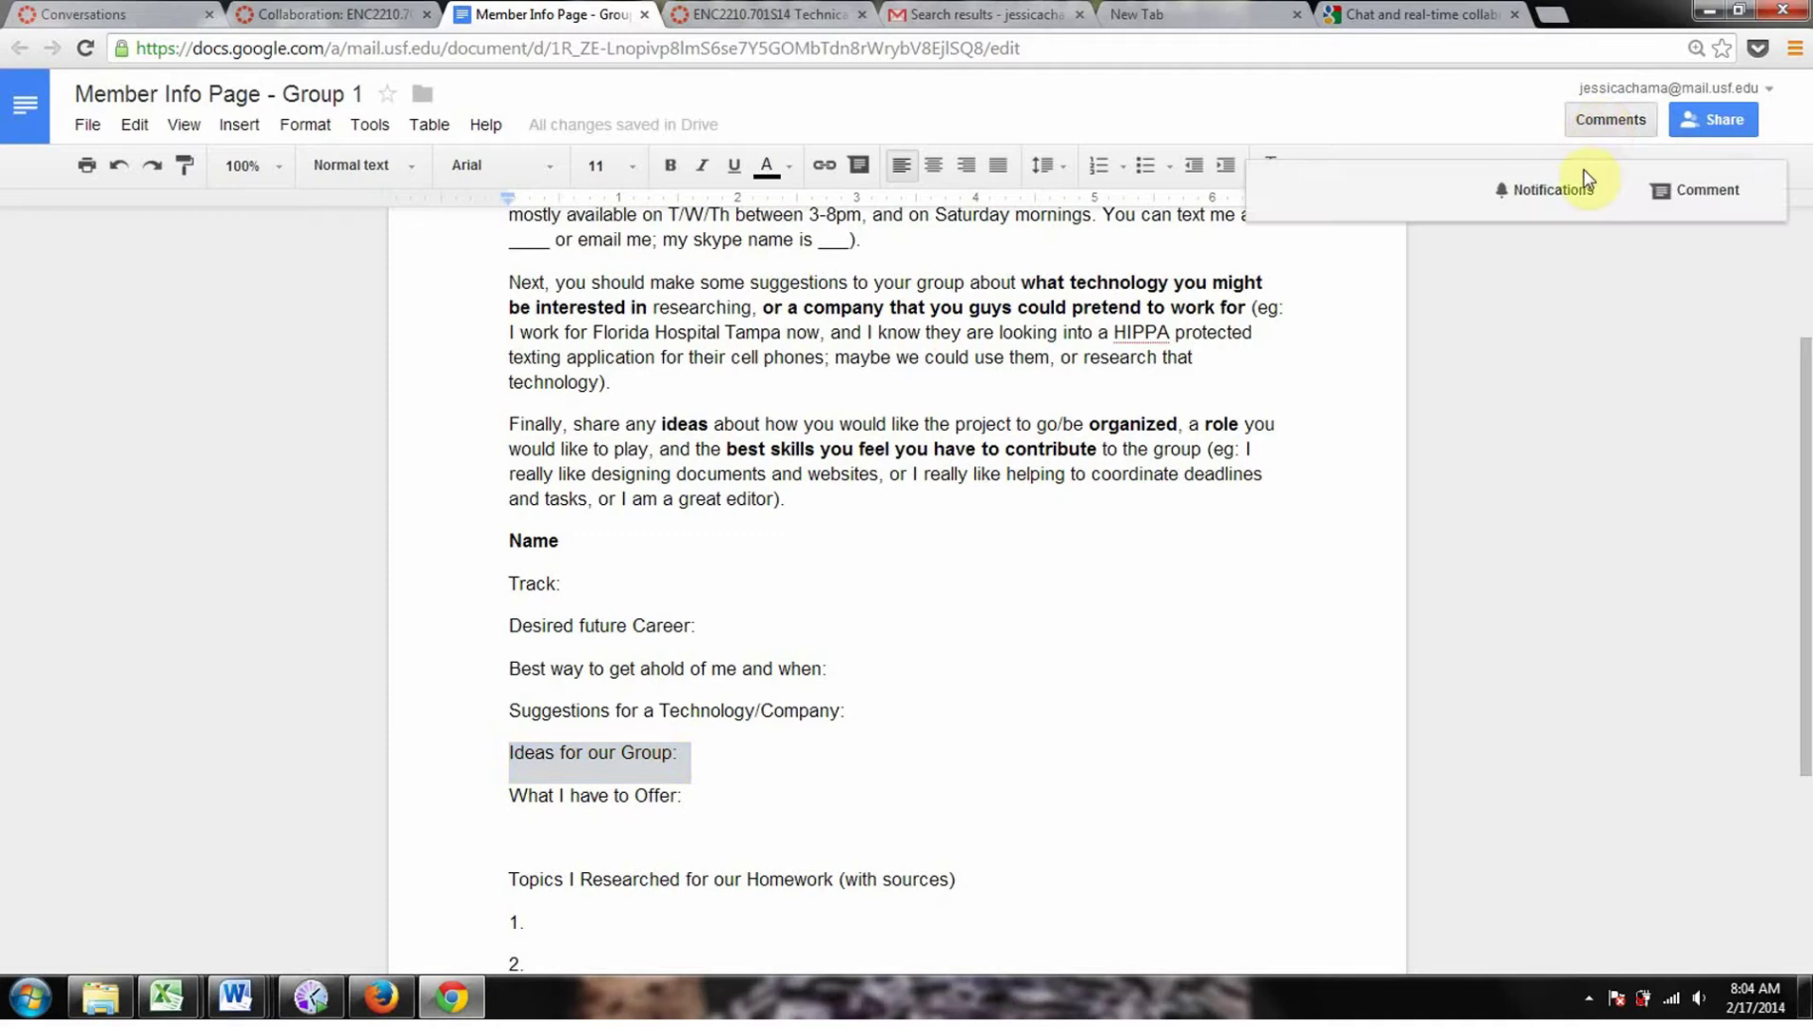
left_click(1663, 193)
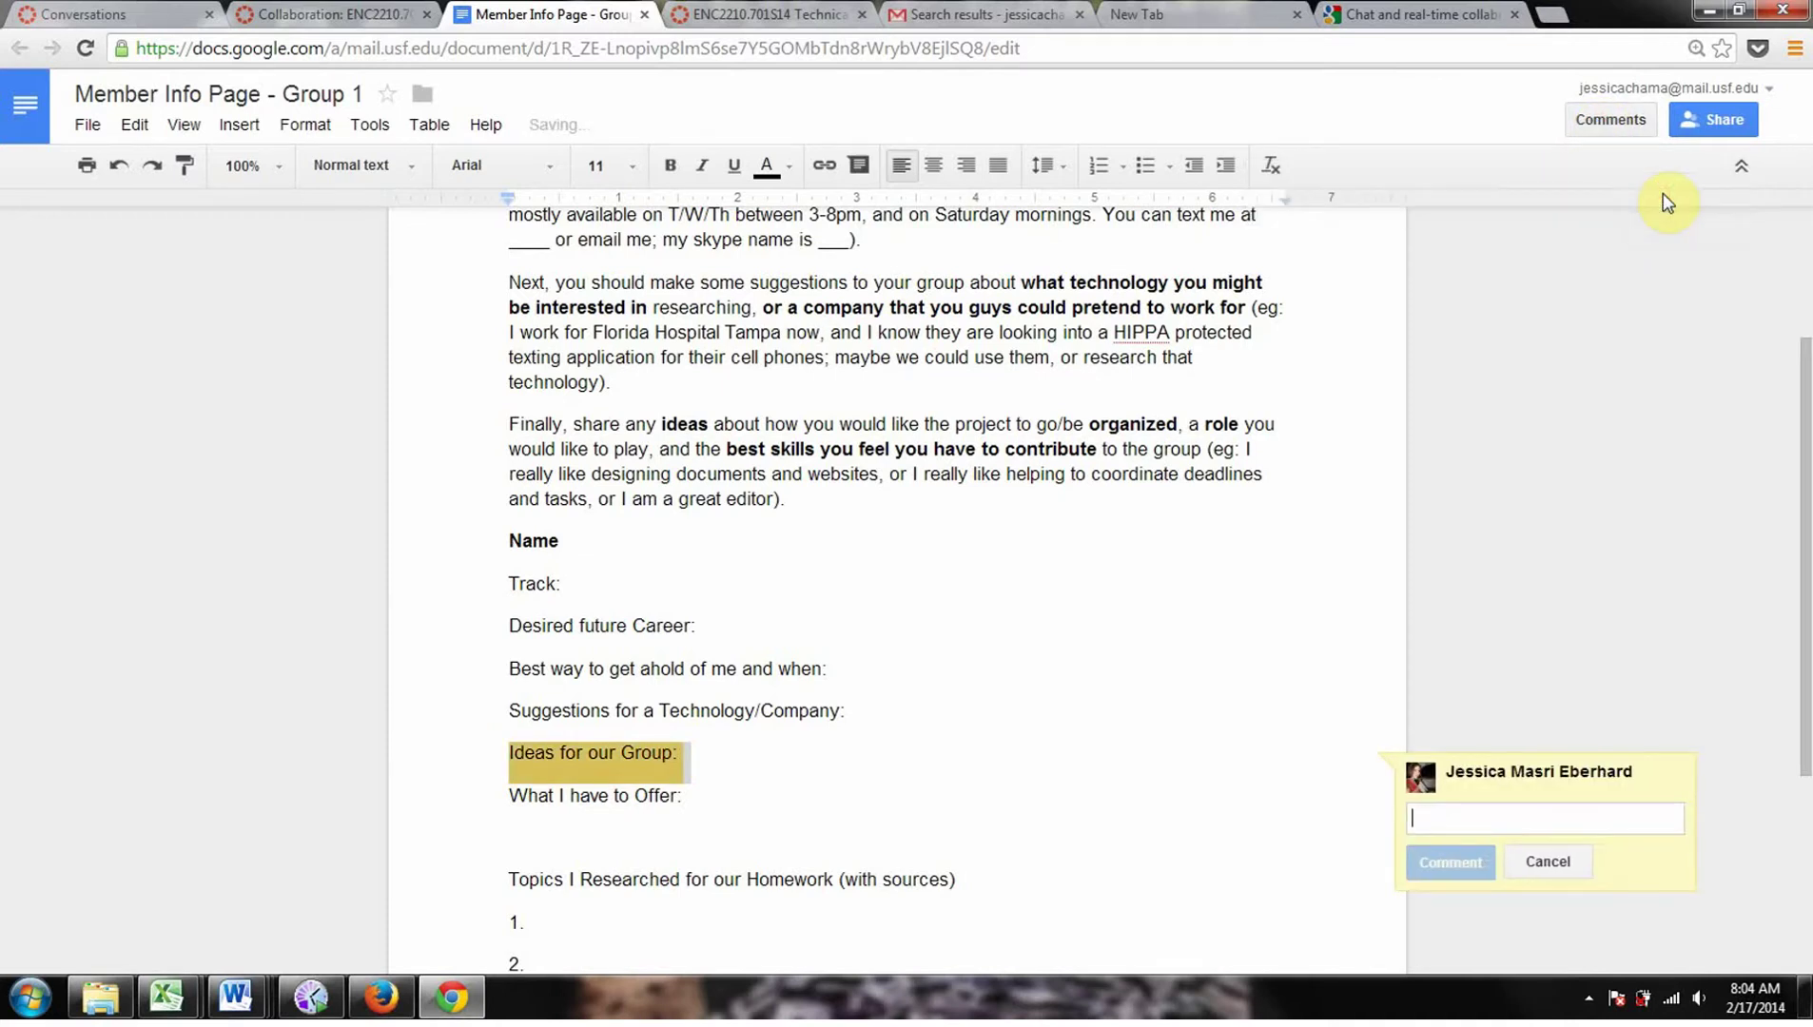
type("I")
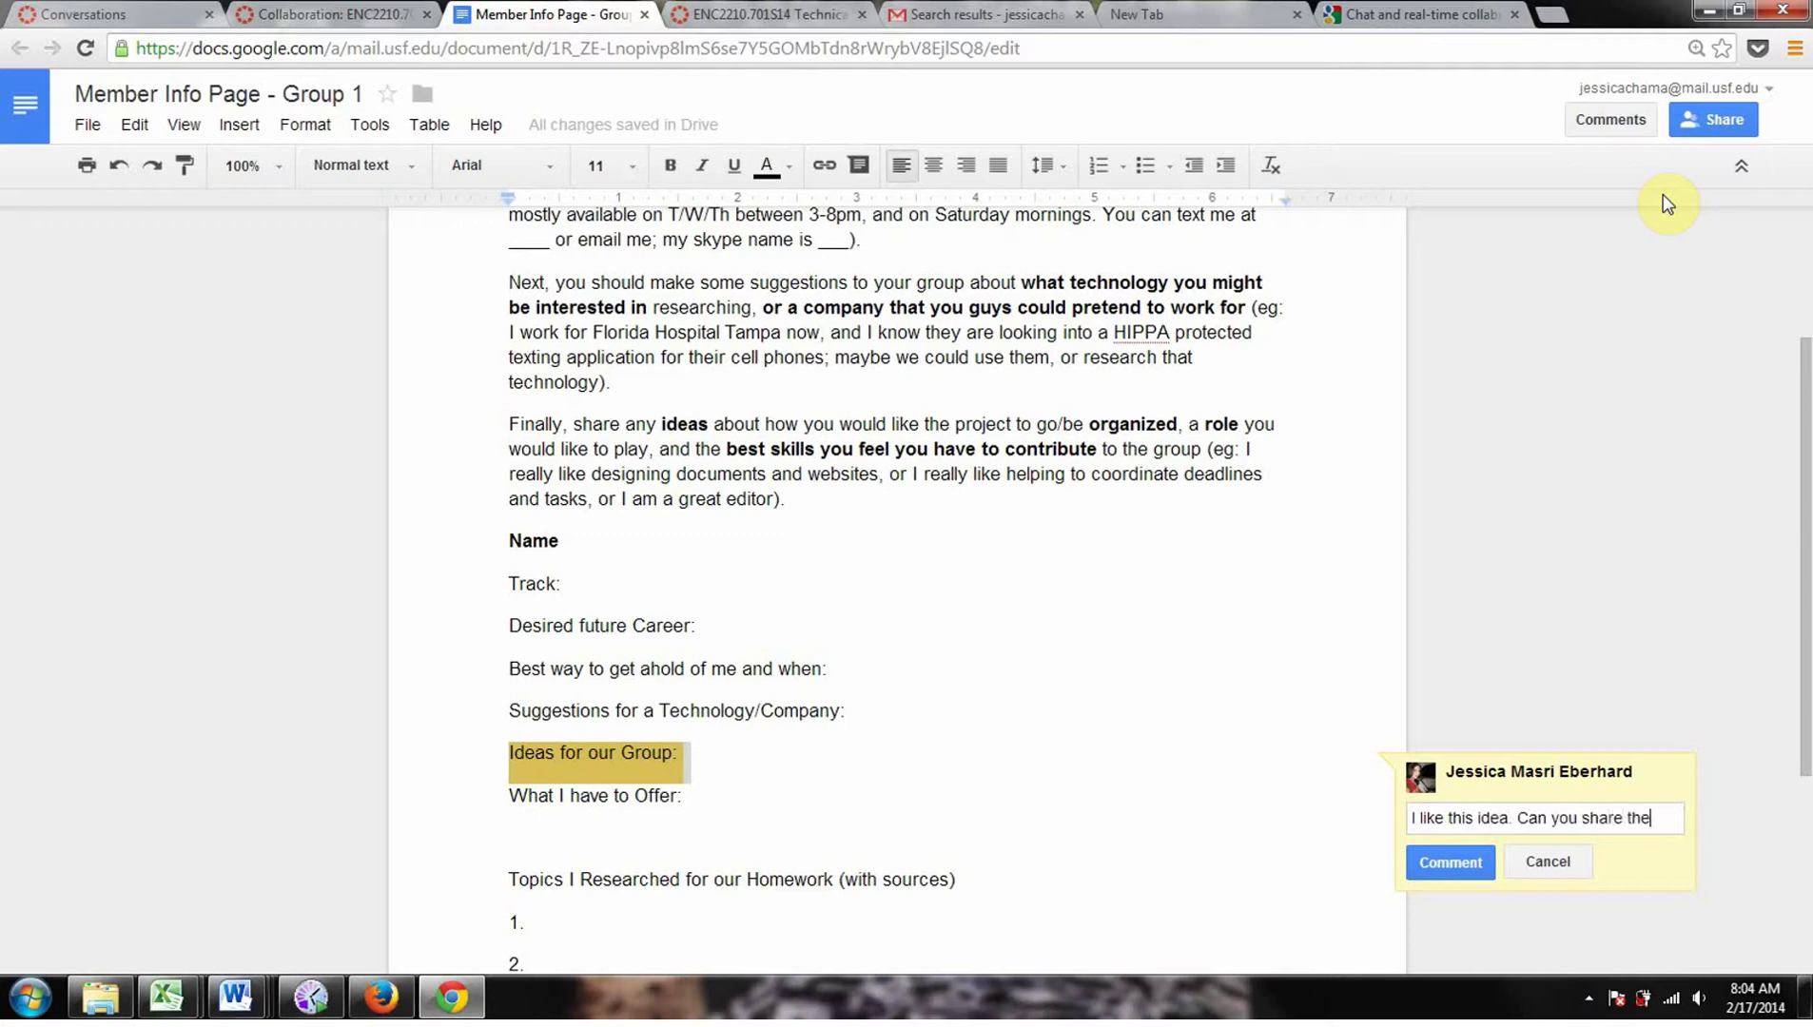
type("k to the page you found?")
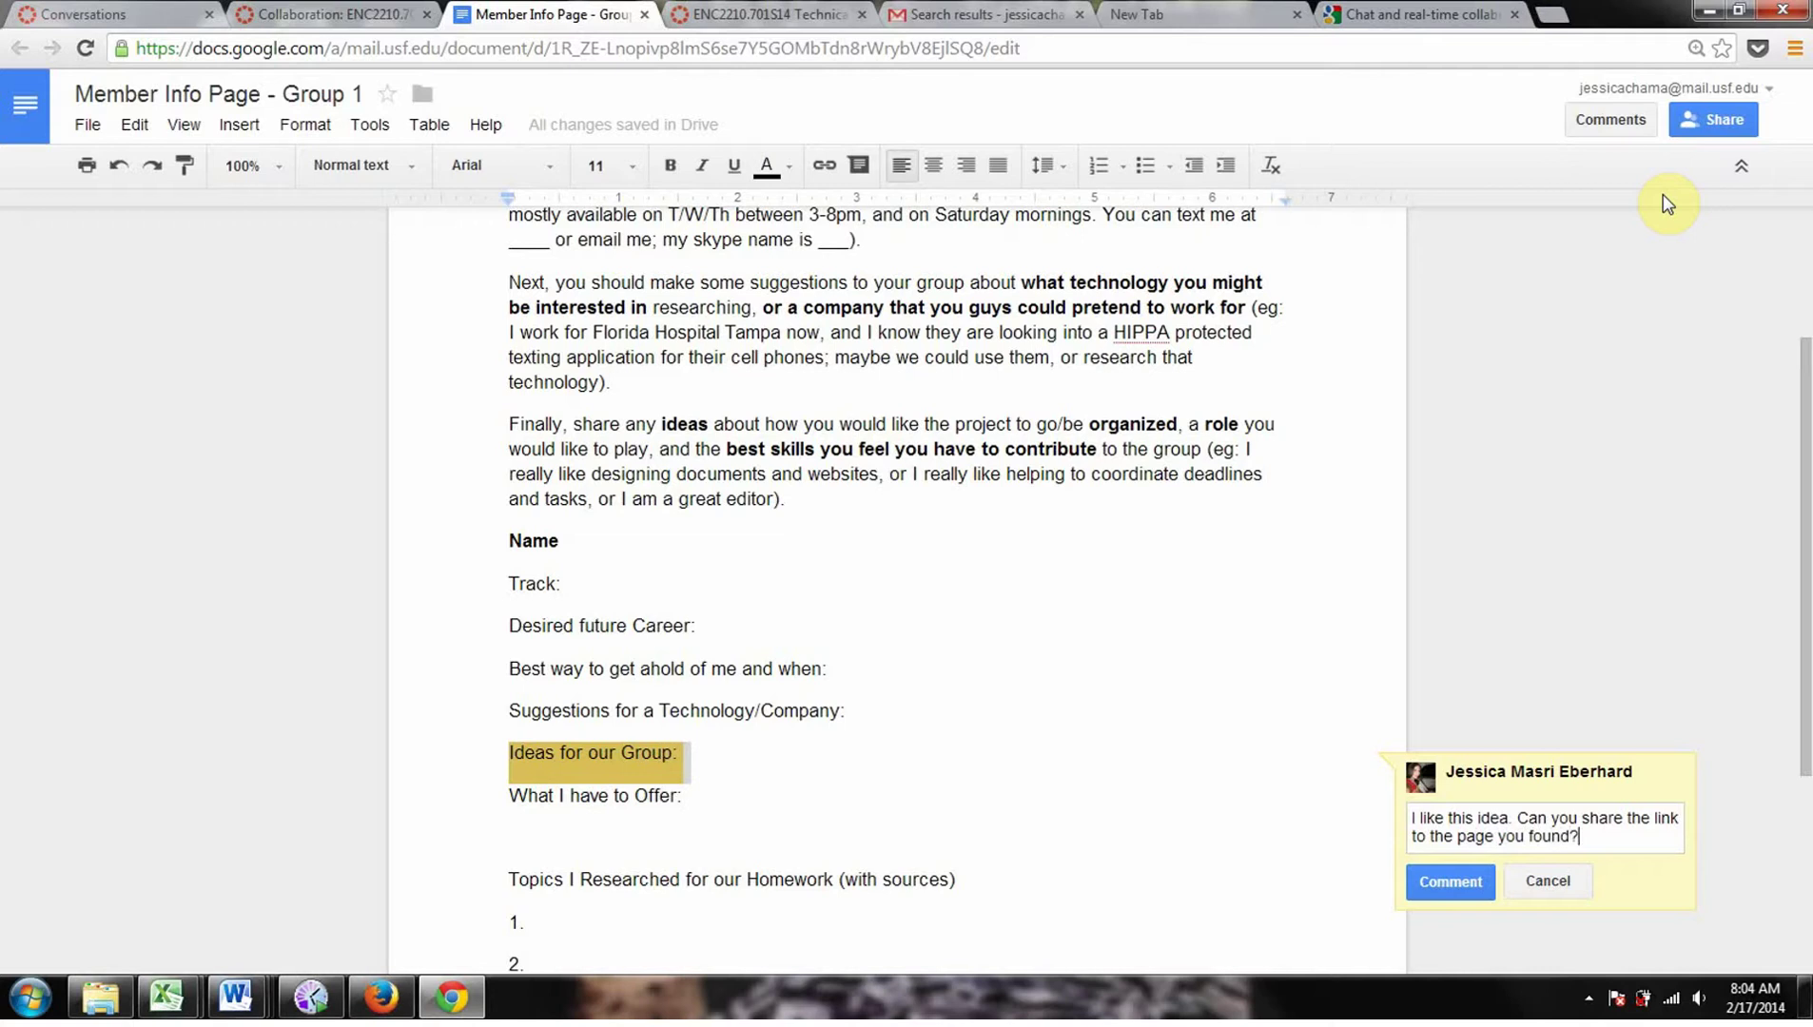
left_click(1455, 888)
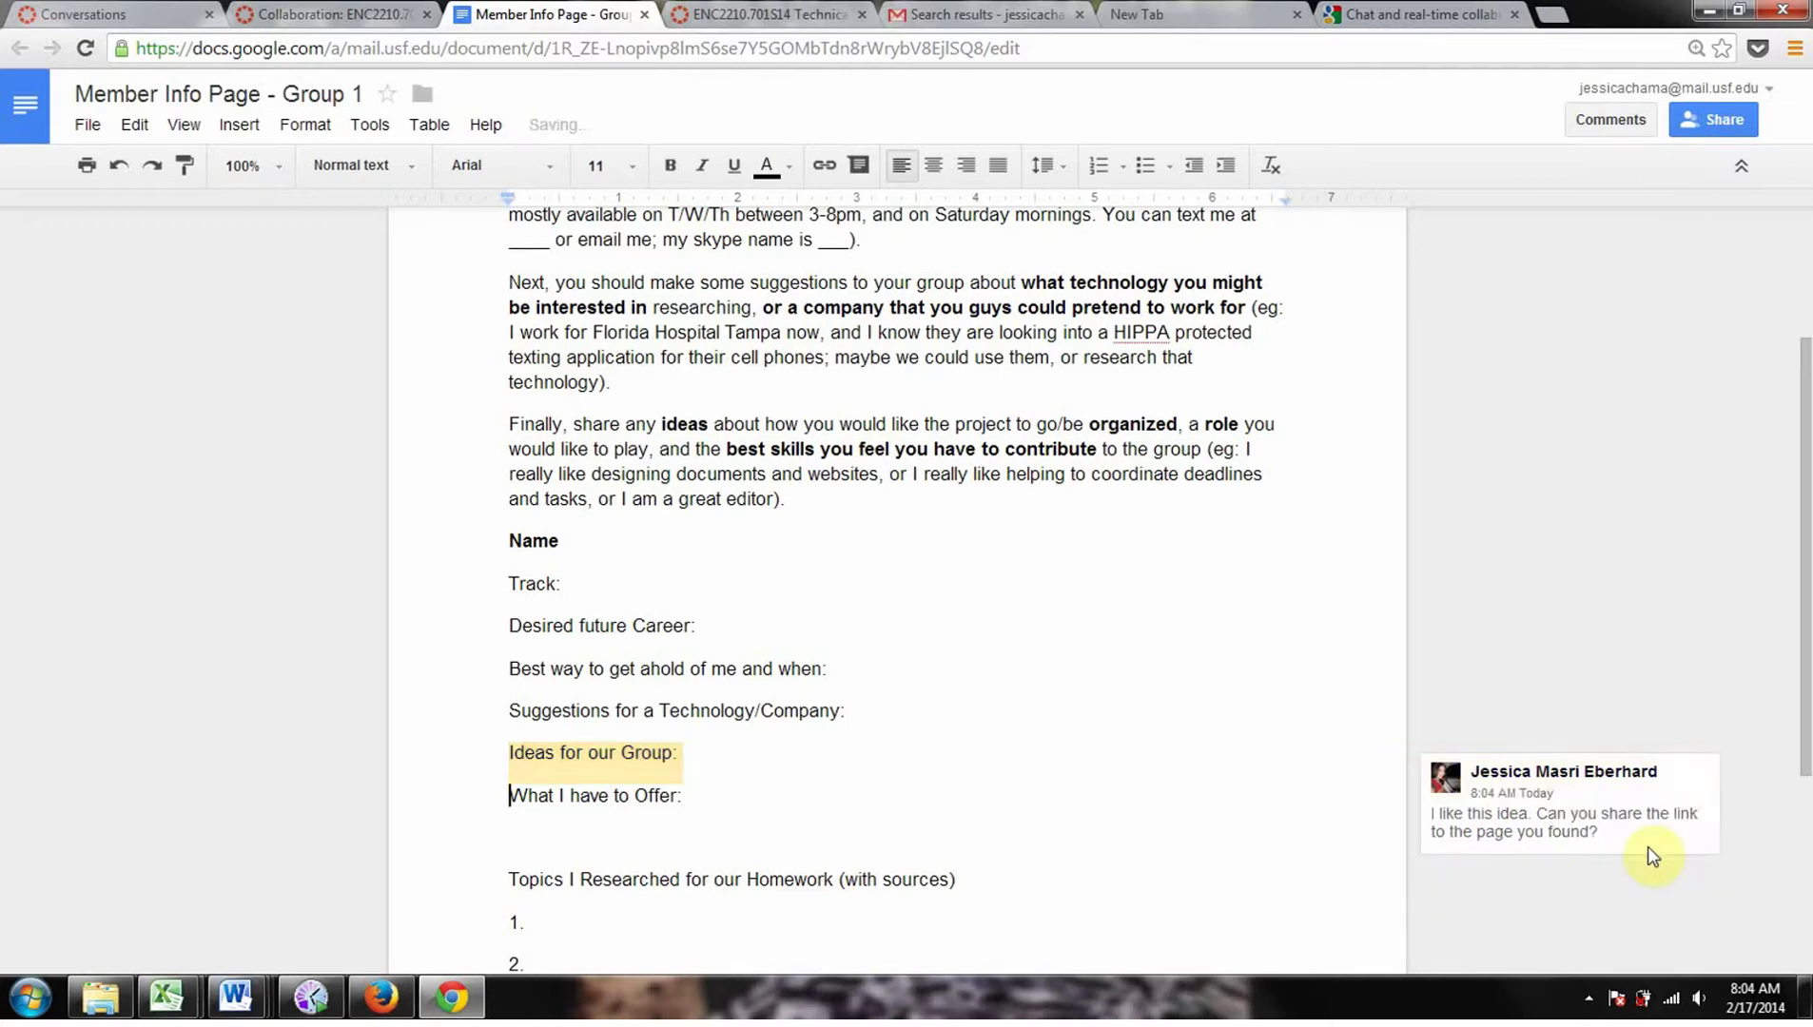
Step: Reopen the posted comment to review it, then return to the document text
left_click(1646, 789)
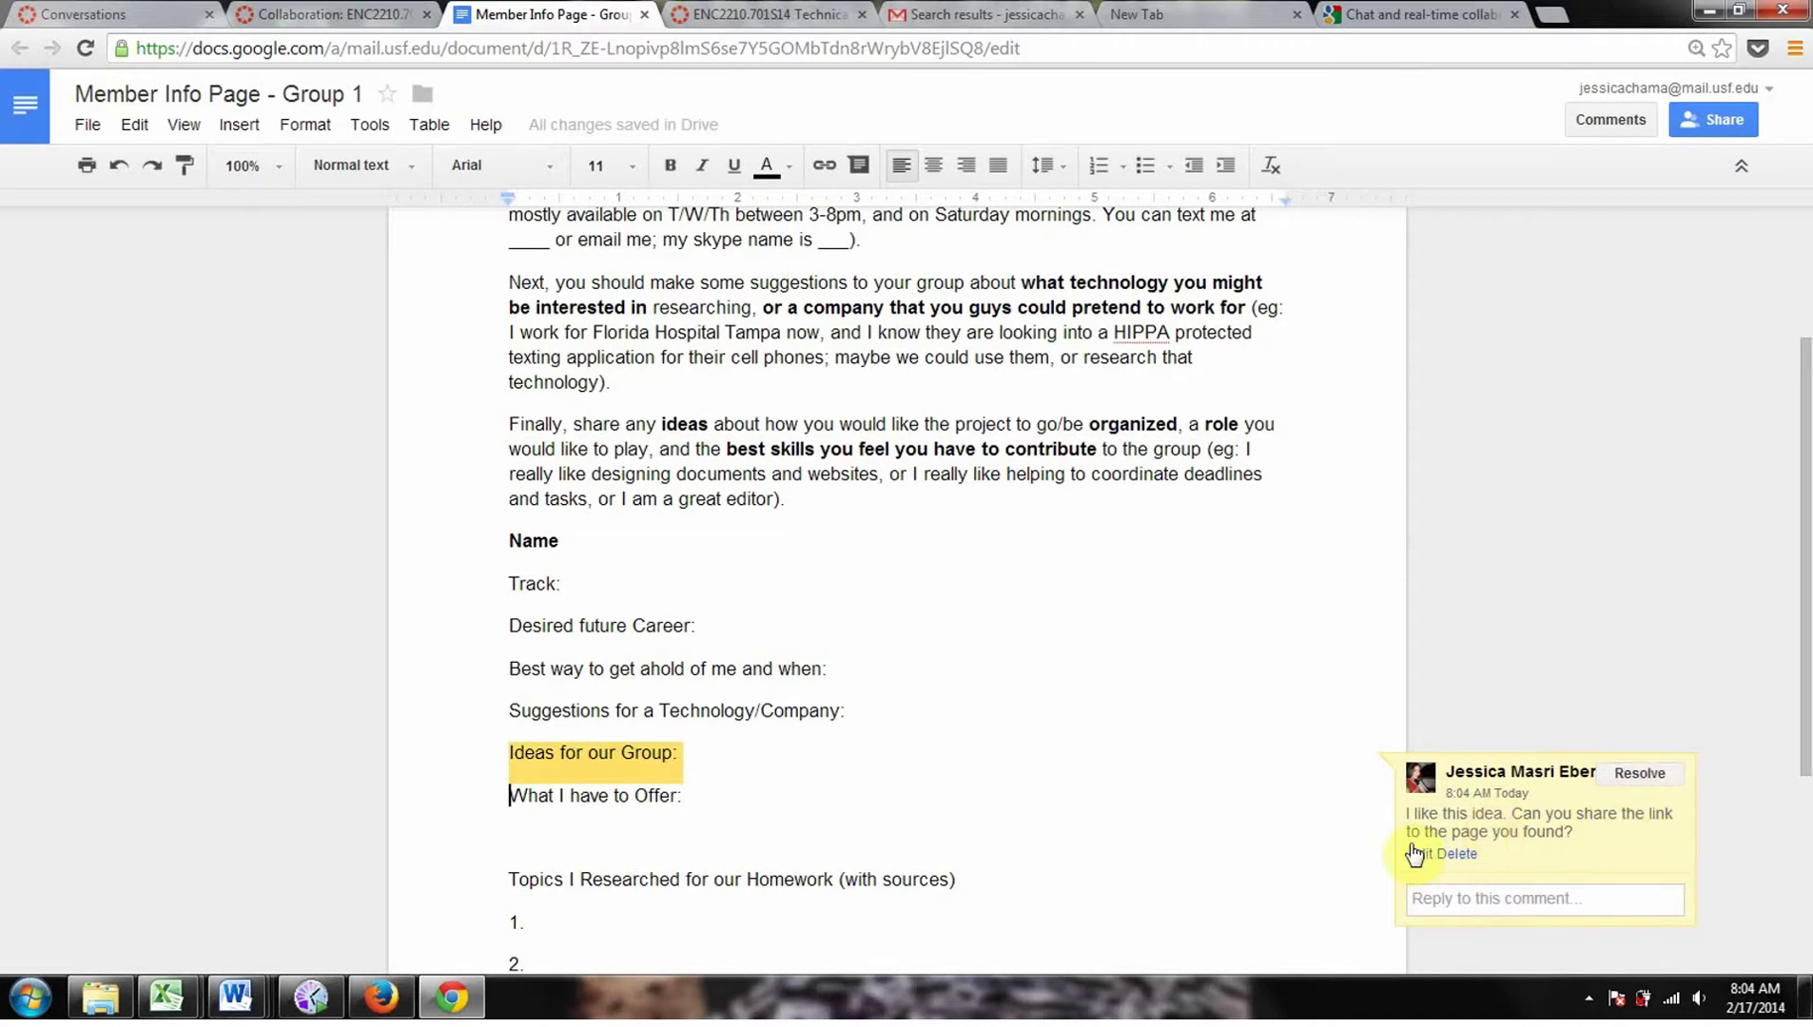
left_click(1296, 704)
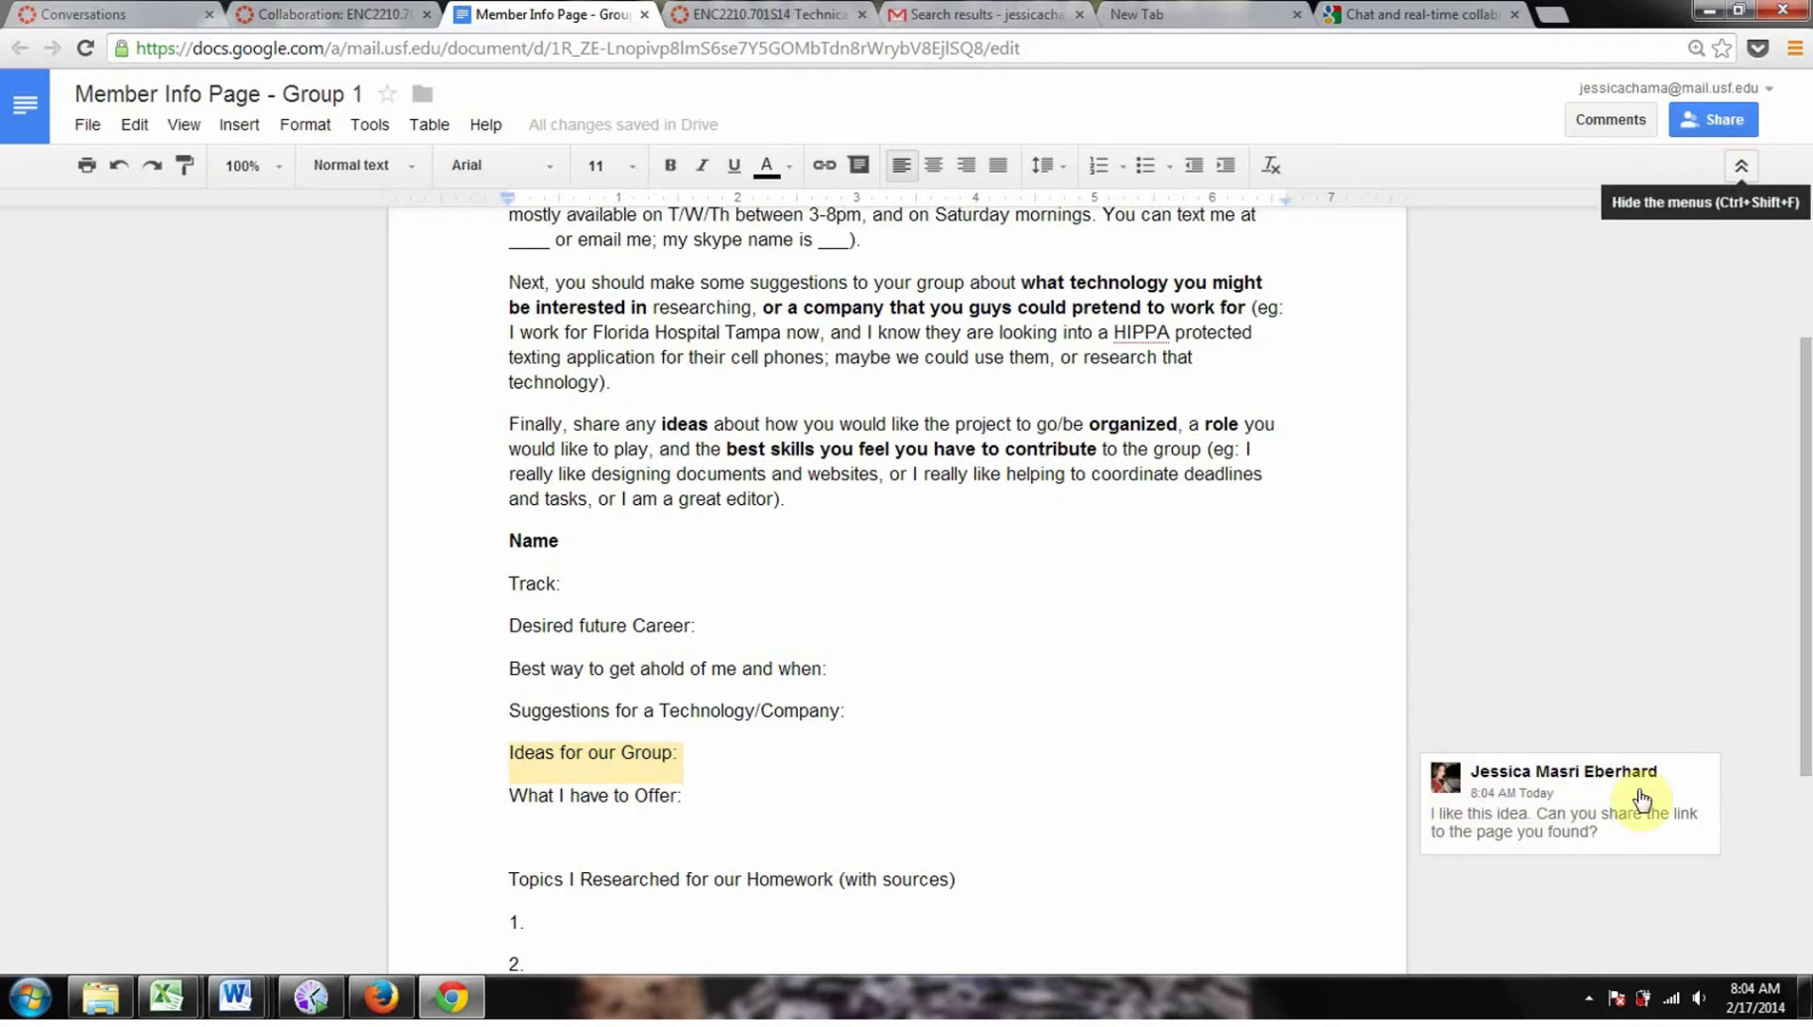
left_click(1516, 835)
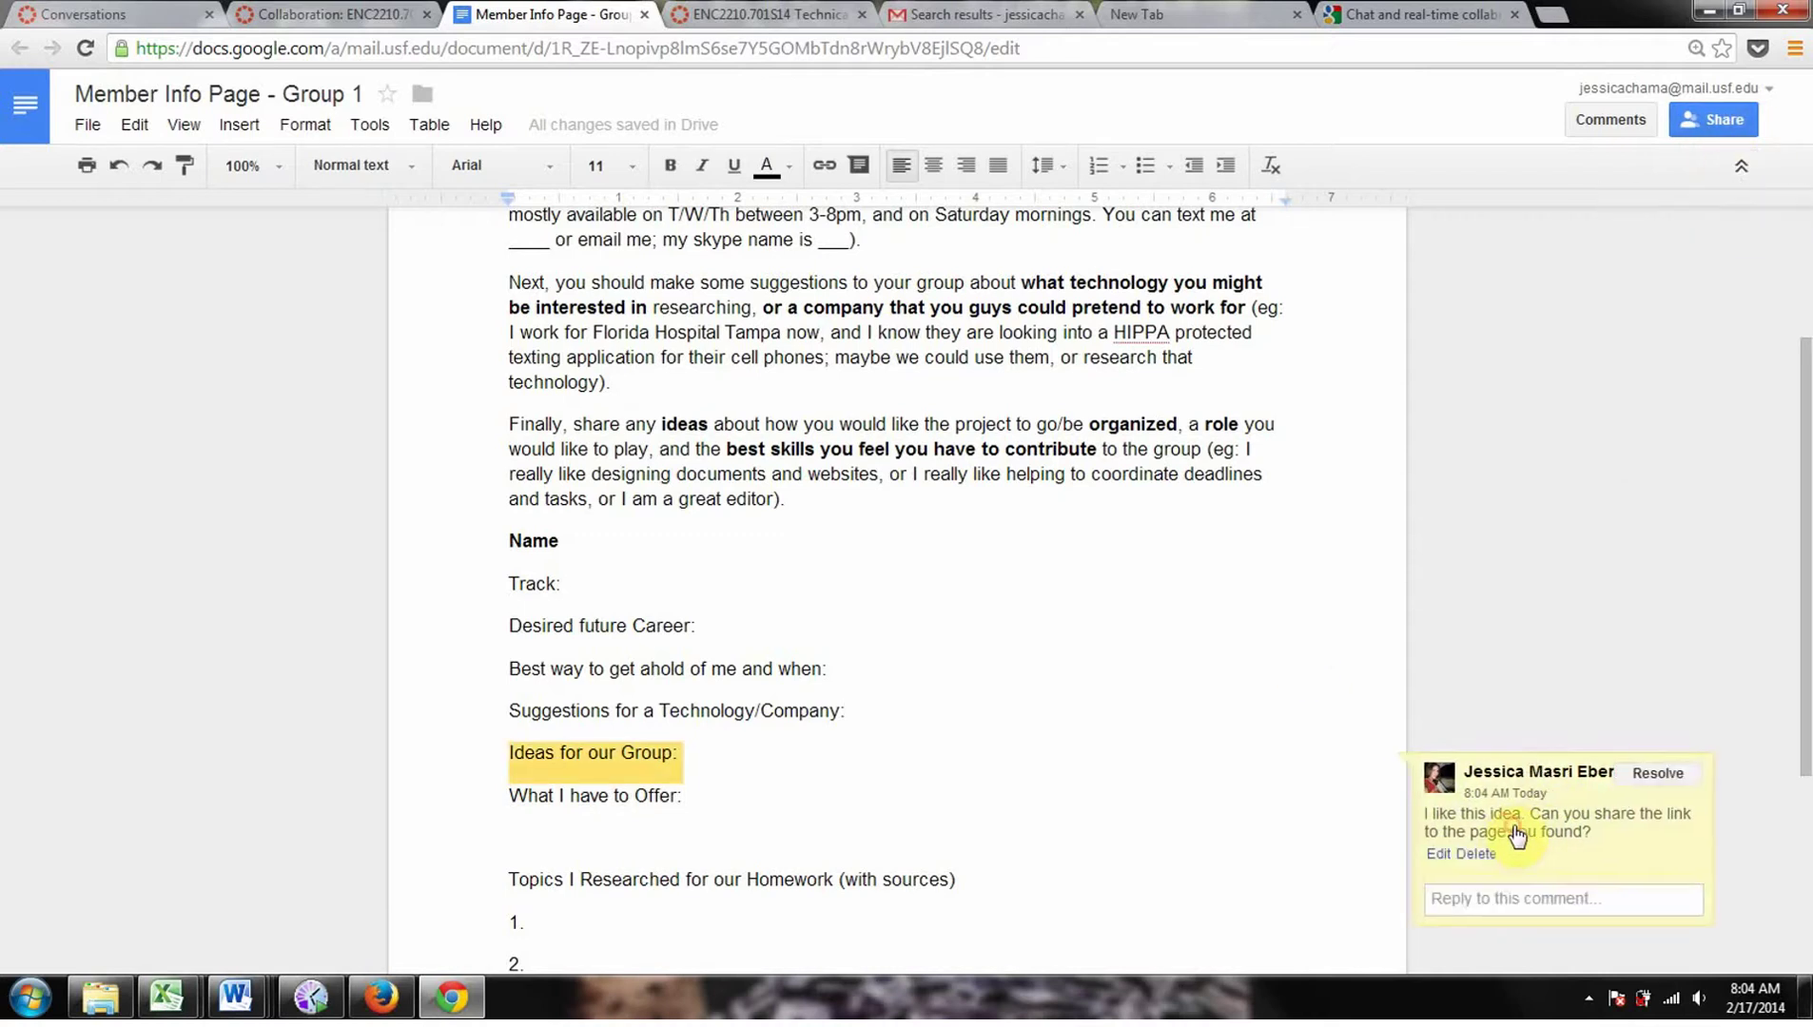
left_click(1489, 904)
left_click(1749, 668)
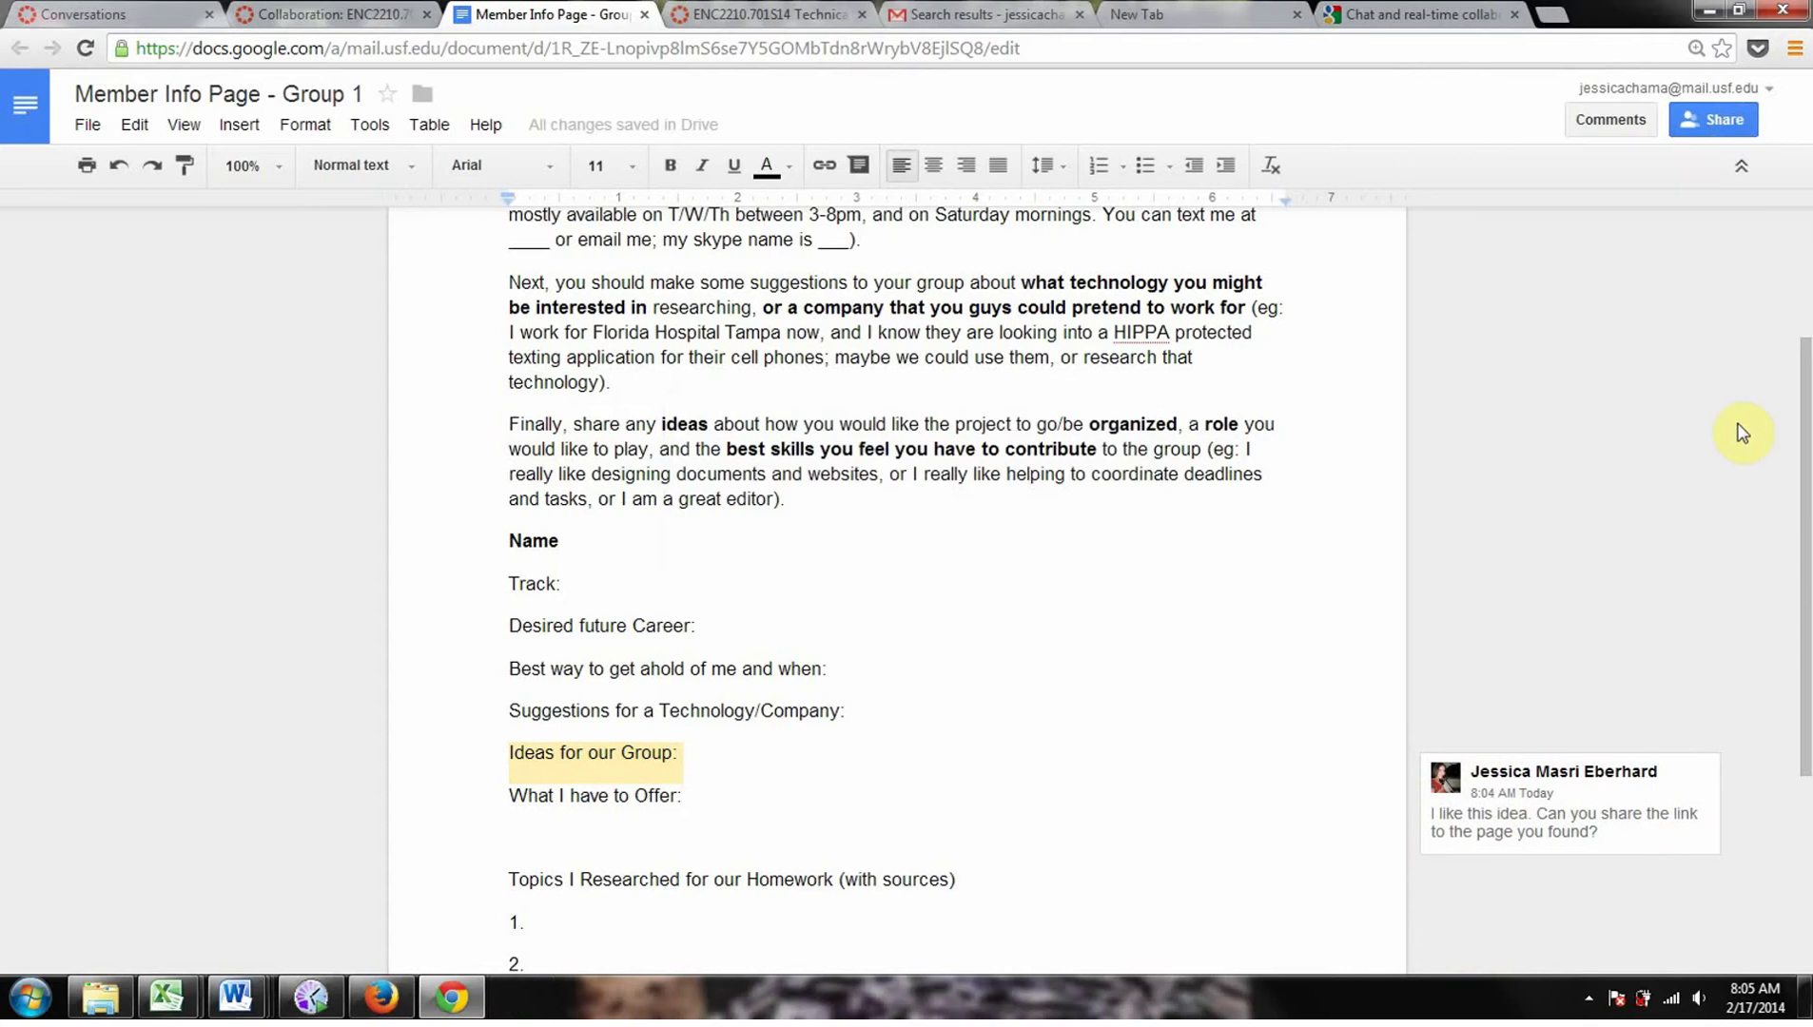
Step: Check the account menu, then switch between the My Drive tab and the Member Info Page document
left_click(1769, 89)
left_click(1772, 99)
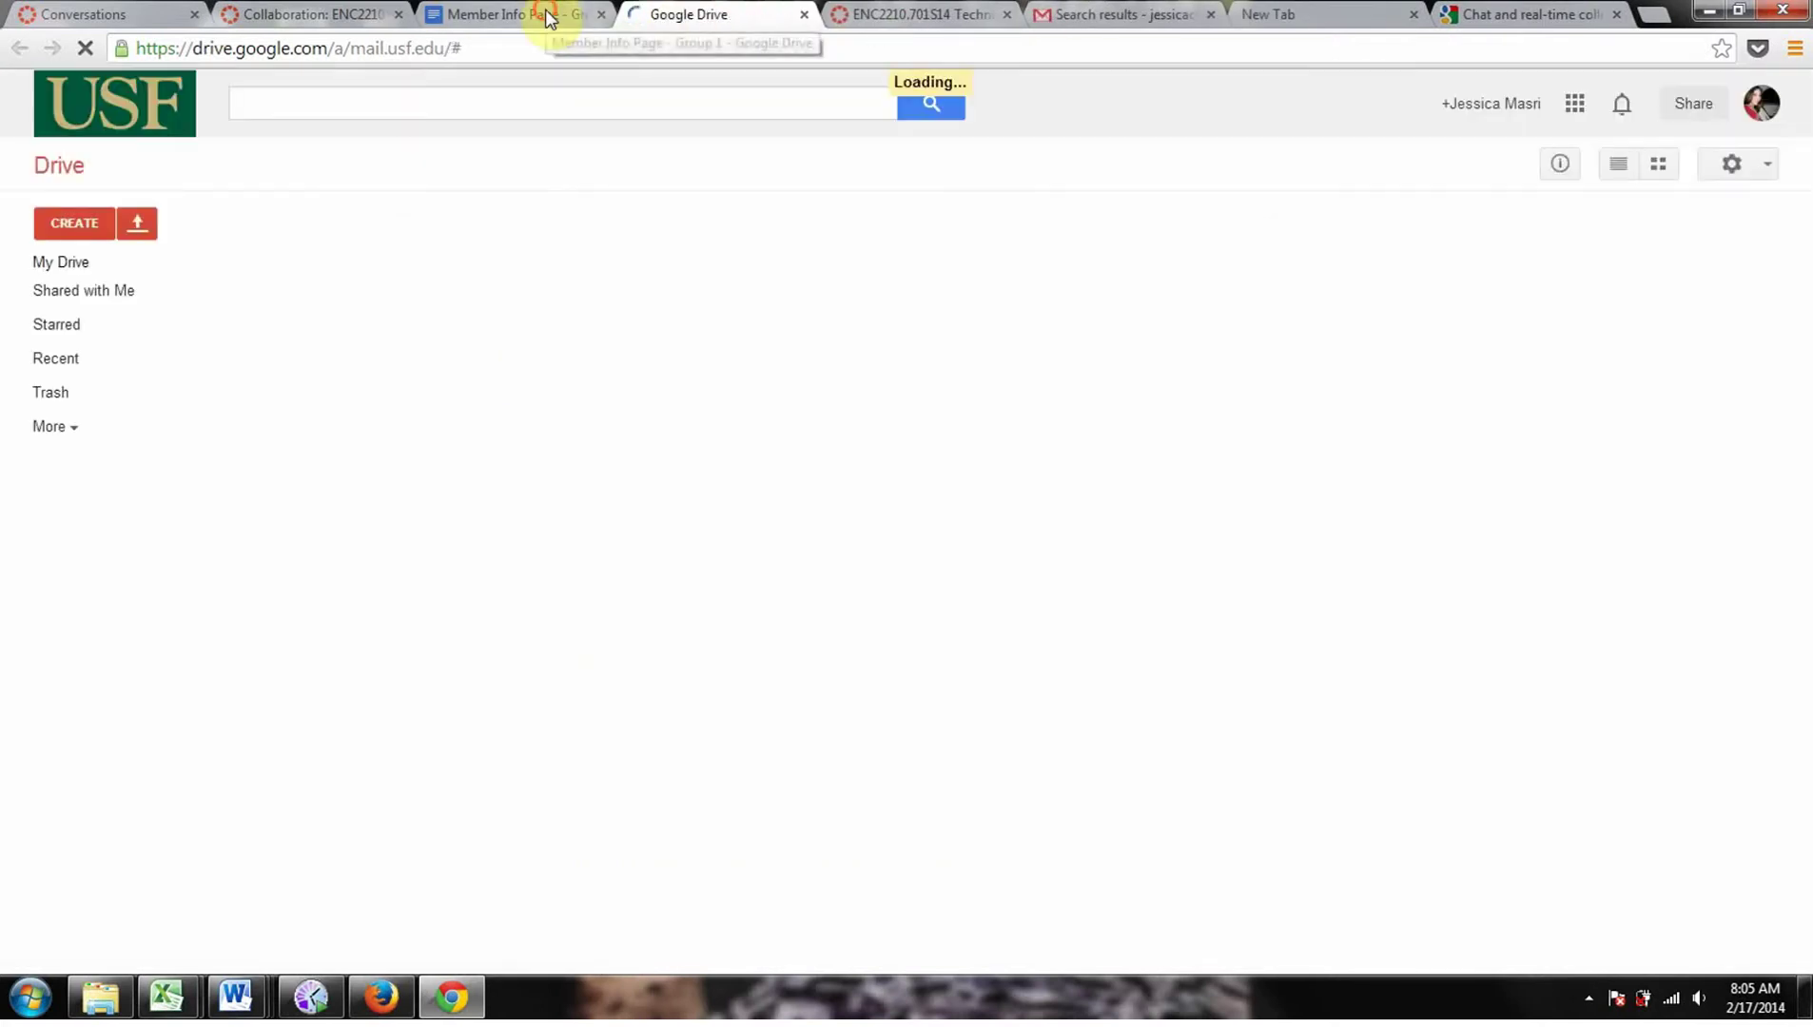
left_click(549, 15)
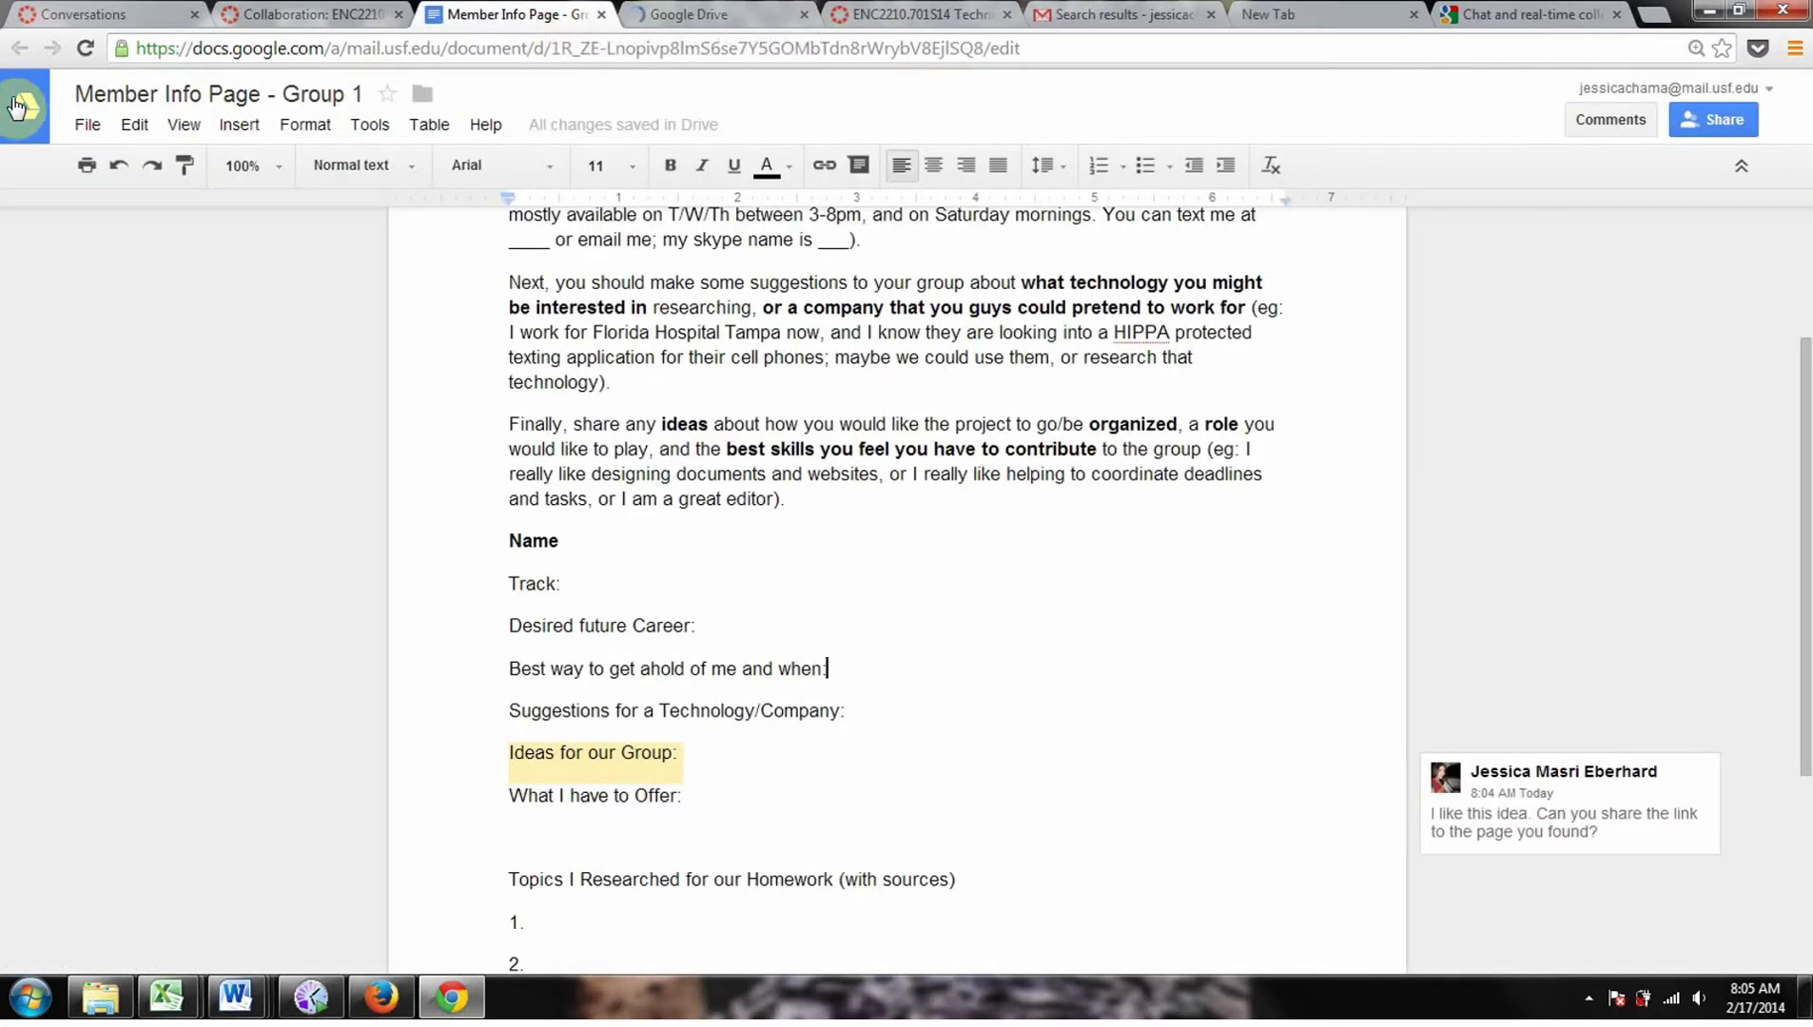
left_click(704, 12)
left_click(451, 17)
Step: In Canvas, start a new collaboration set to use Google Docs instead of EtherPad
left_click(290, 15)
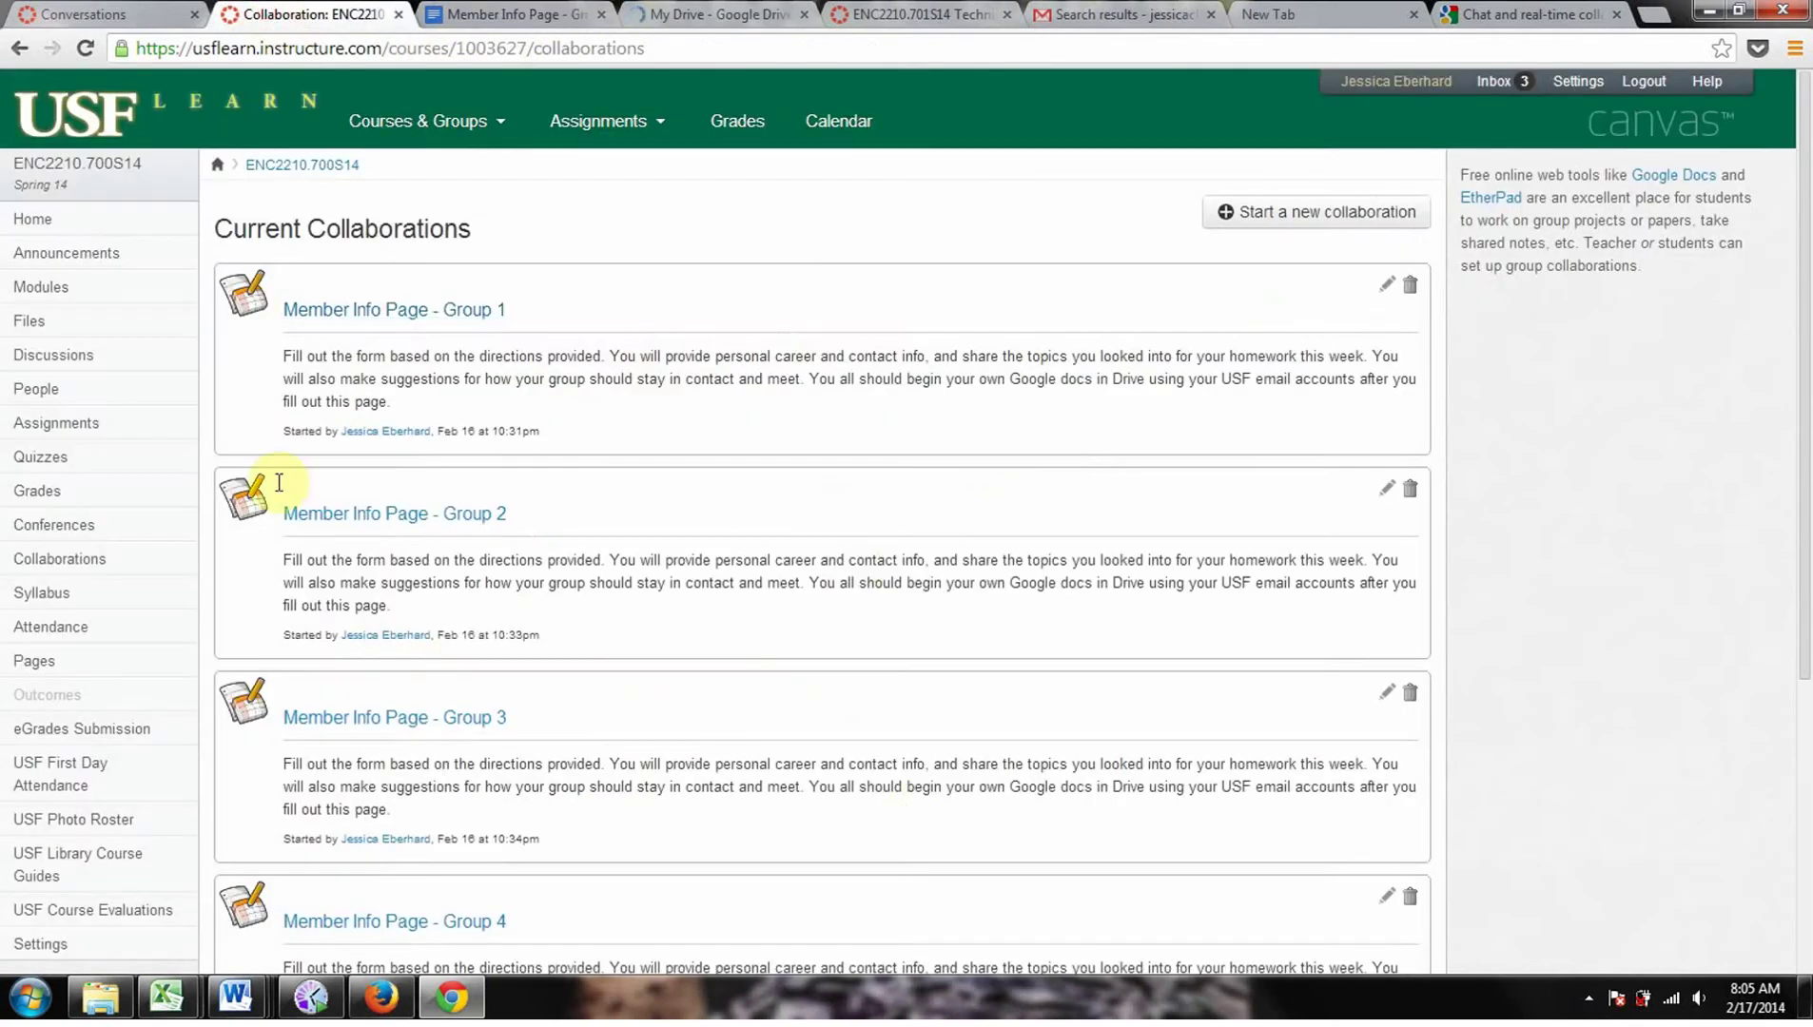
left_click(1351, 211)
left_click(498, 146)
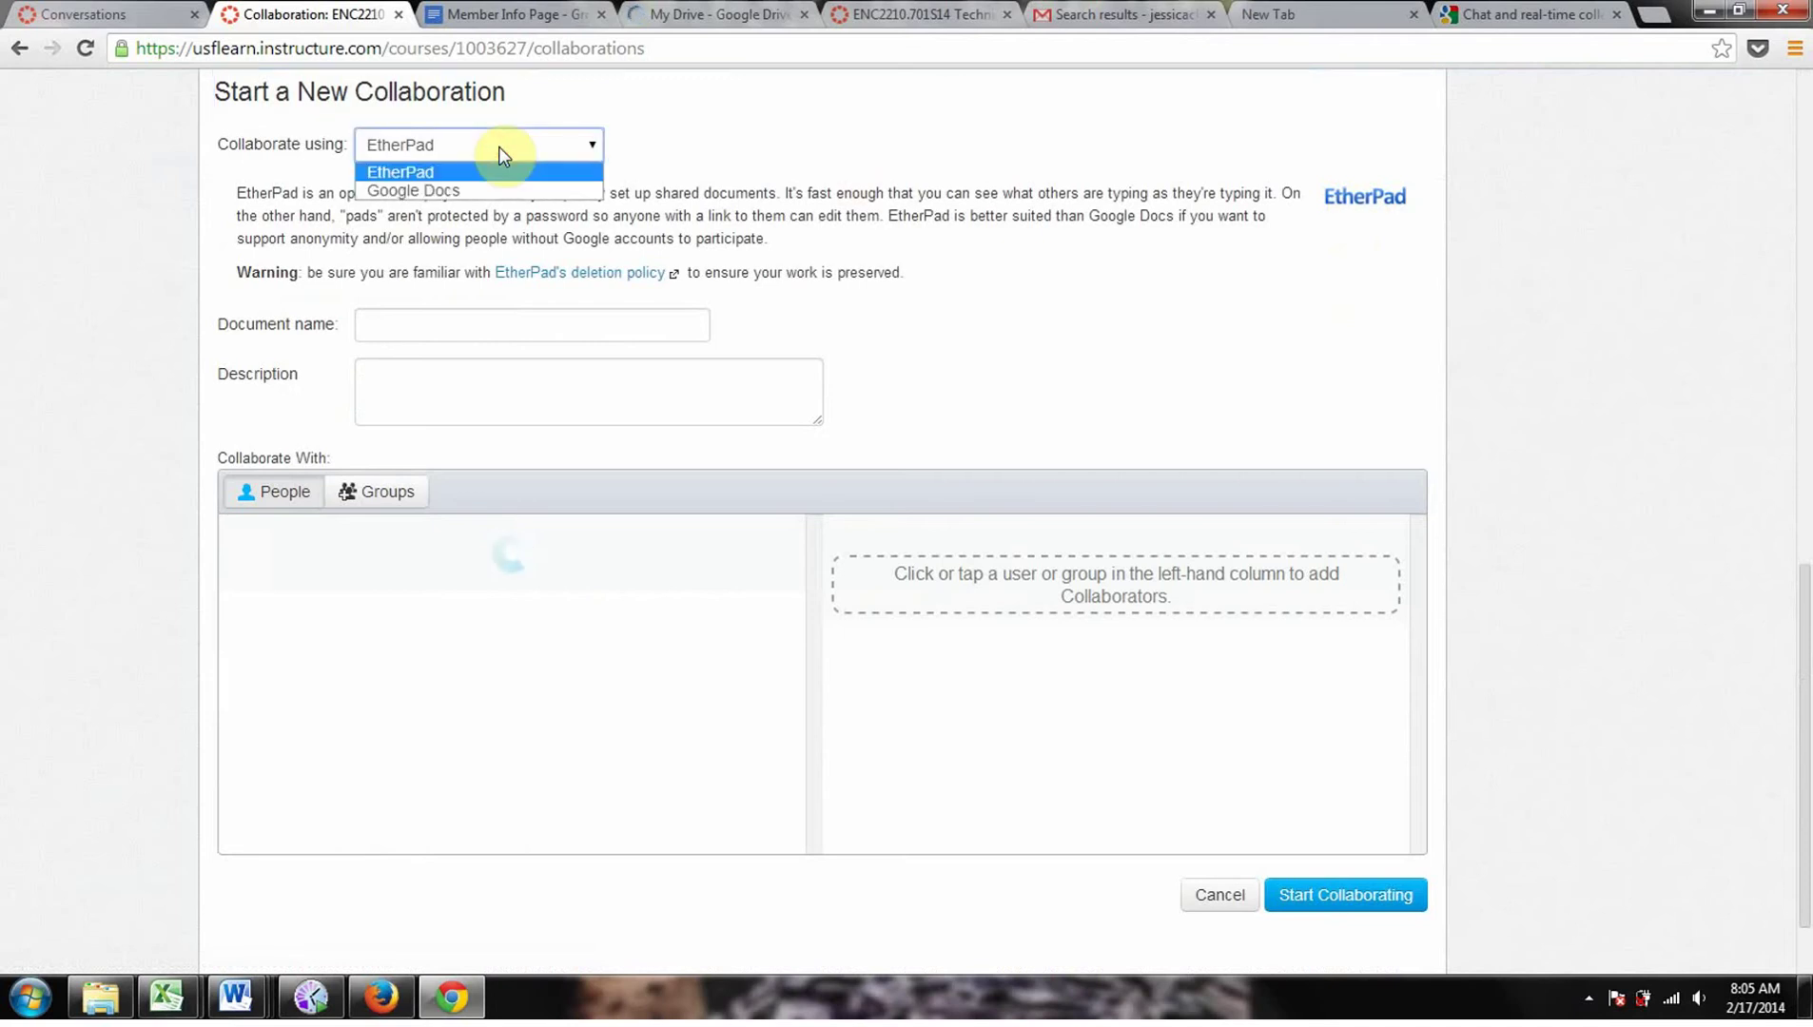
left_click(463, 193)
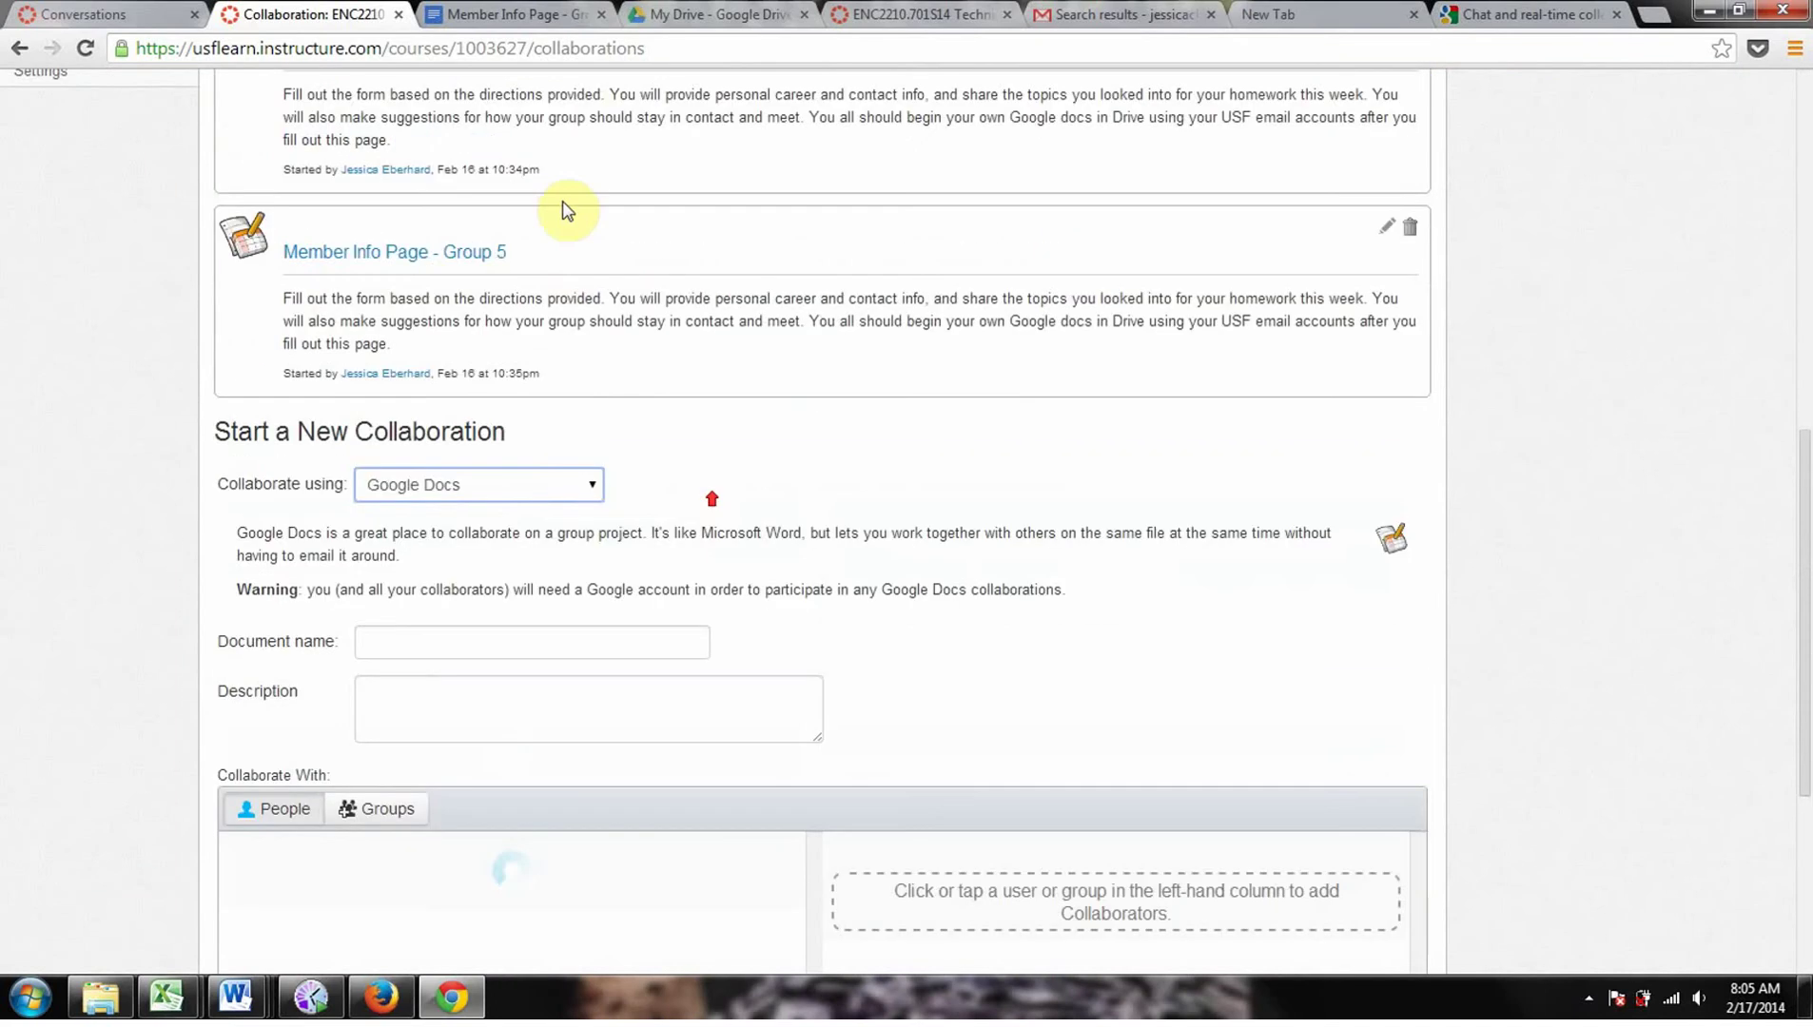
scroll(566, 210, "up", 3)
Step: Scroll through the Member Info Page - Group 1 document
left_click(548, 12)
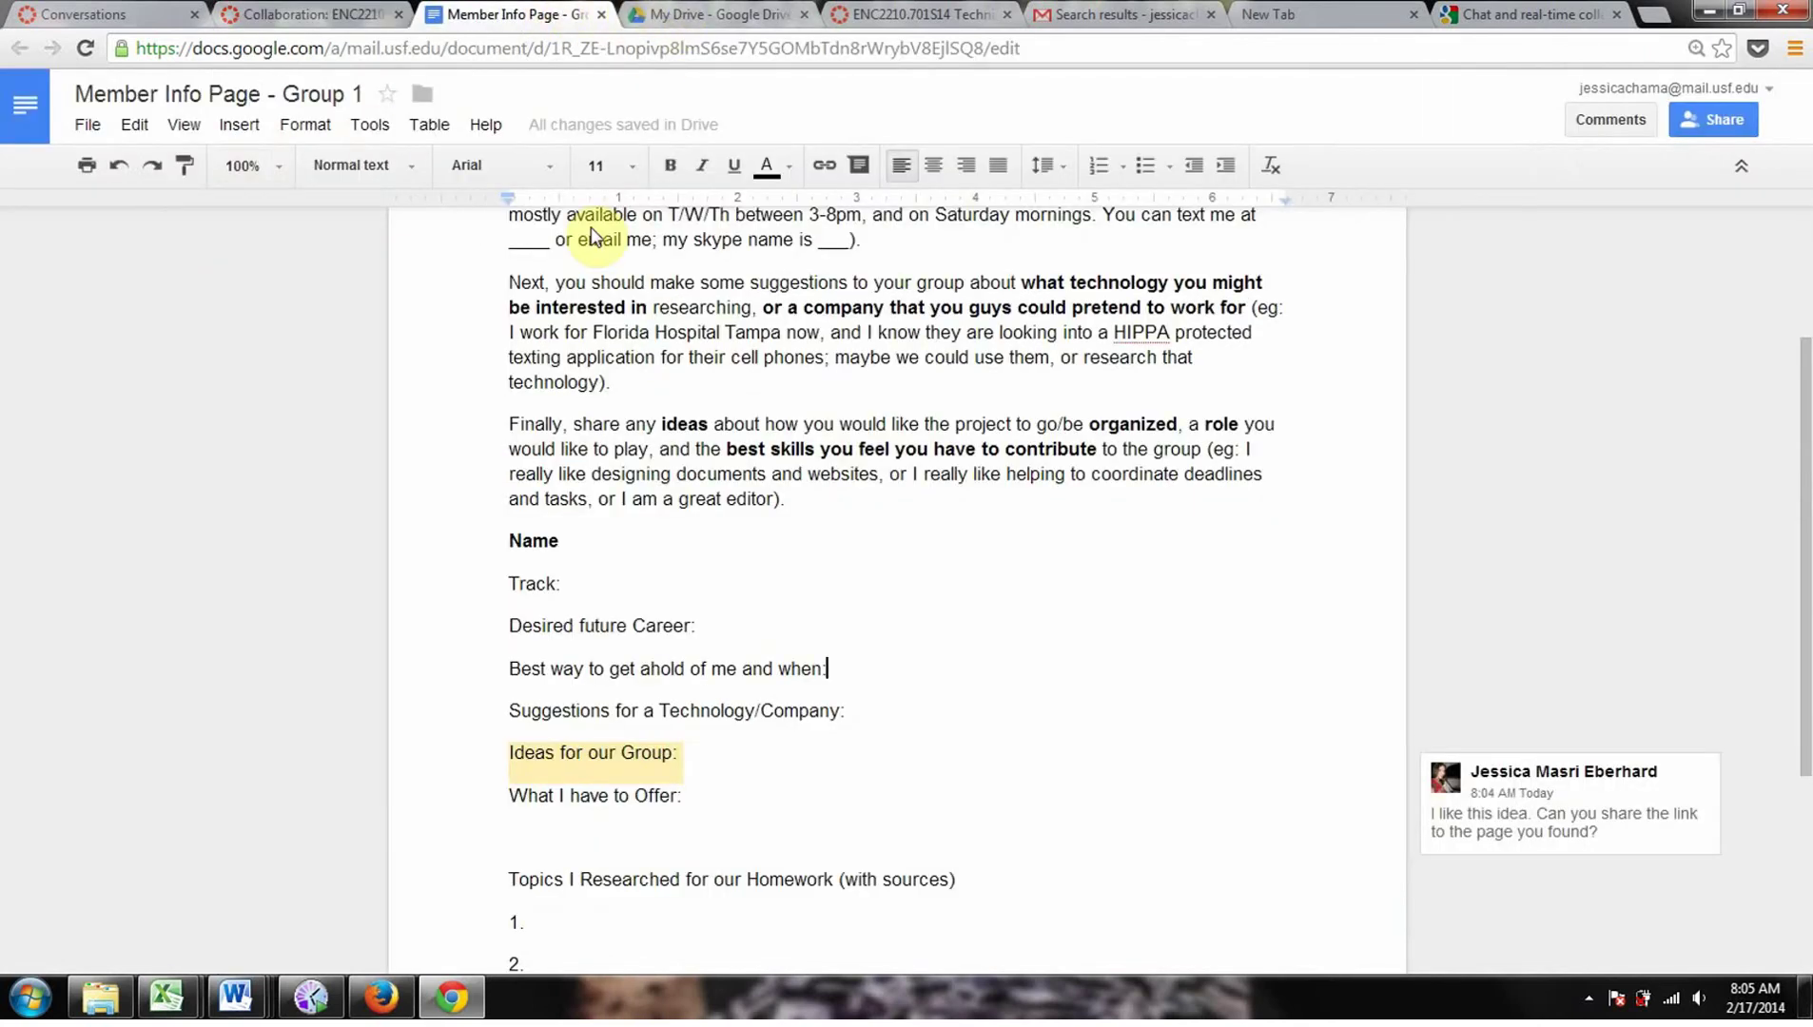
scroll(902, 573, "up", 2)
scroll(902, 573, "down", 5)
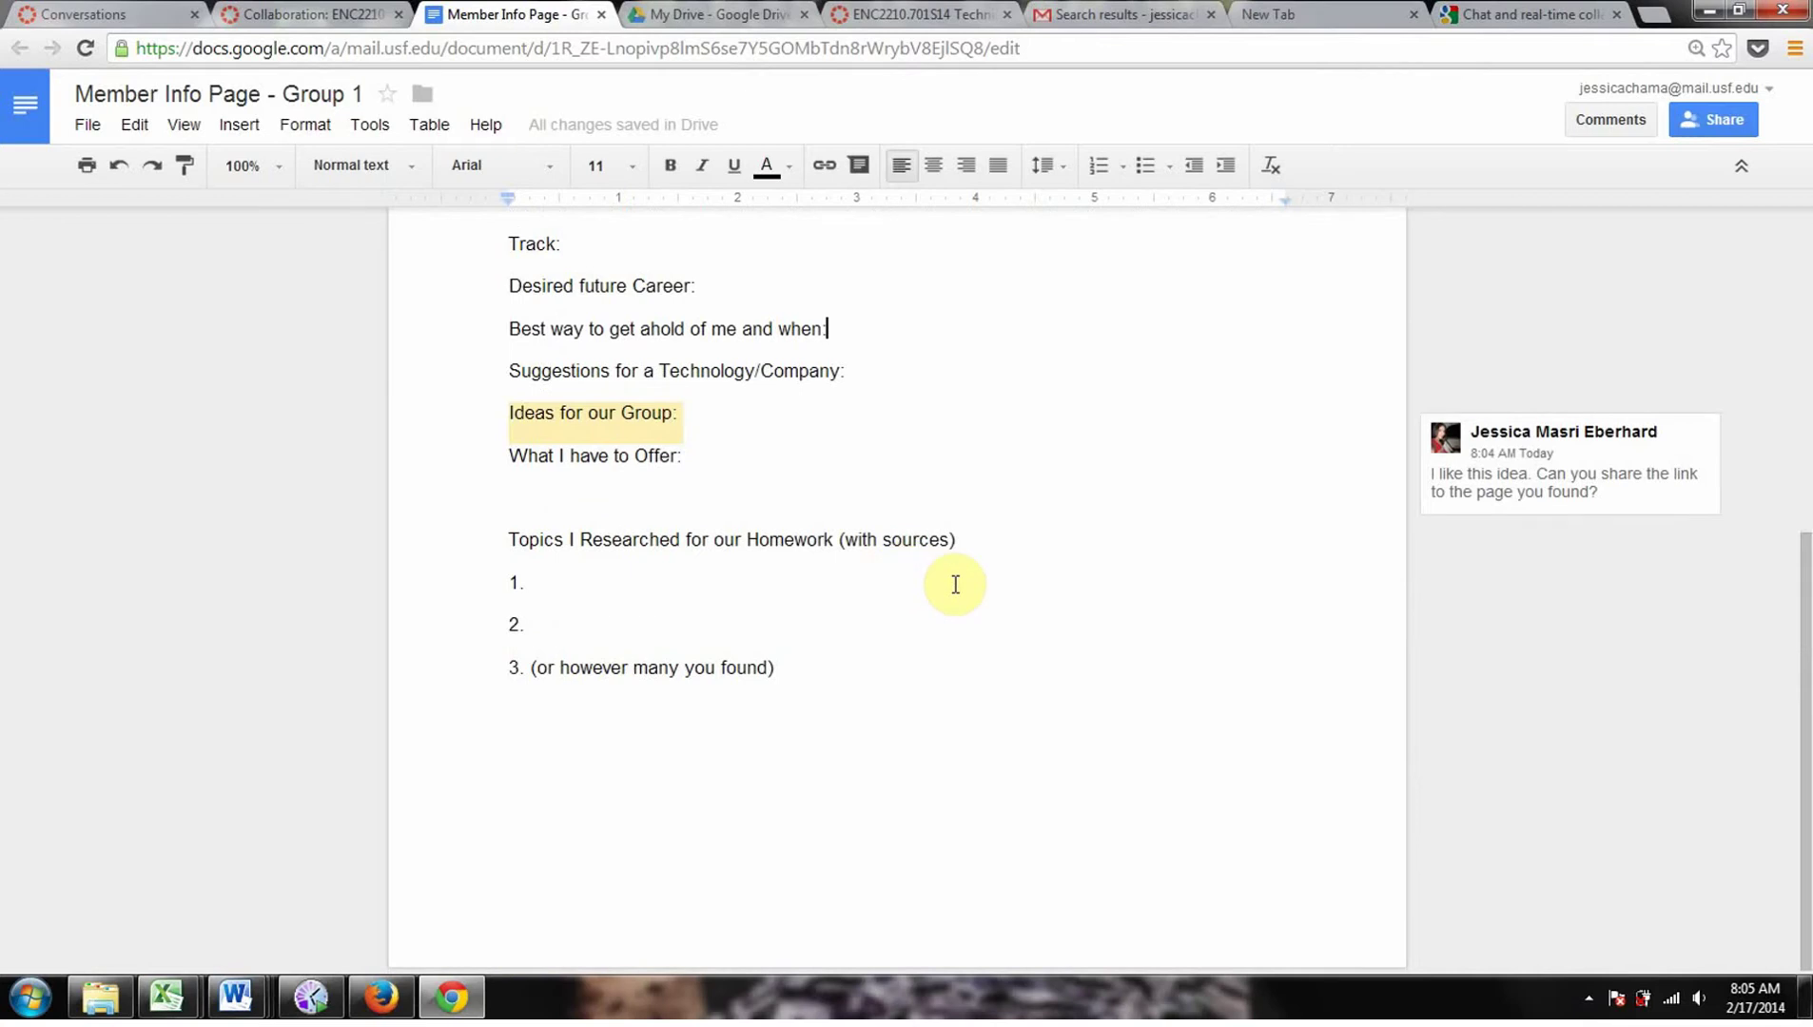
scroll(956, 584, "up", 5)
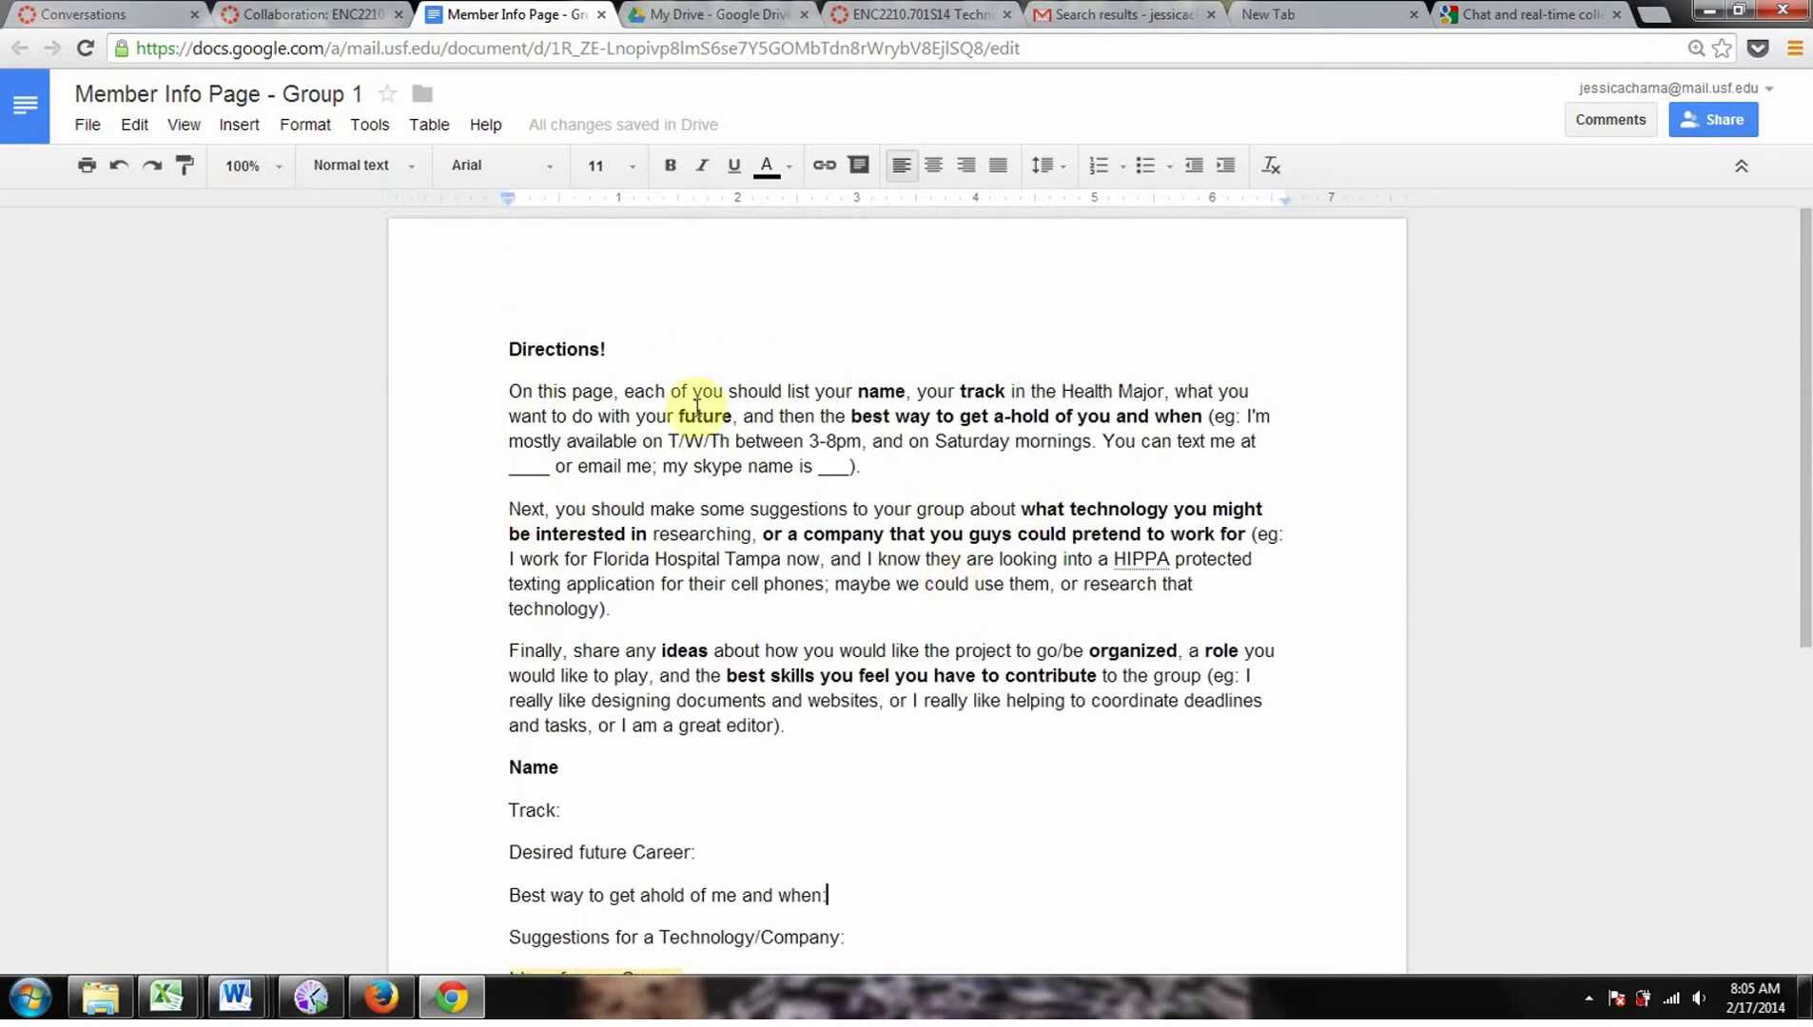
Step: Review the new collaboration form in Canvas, then return to the Group 1 document
left_click(314, 14)
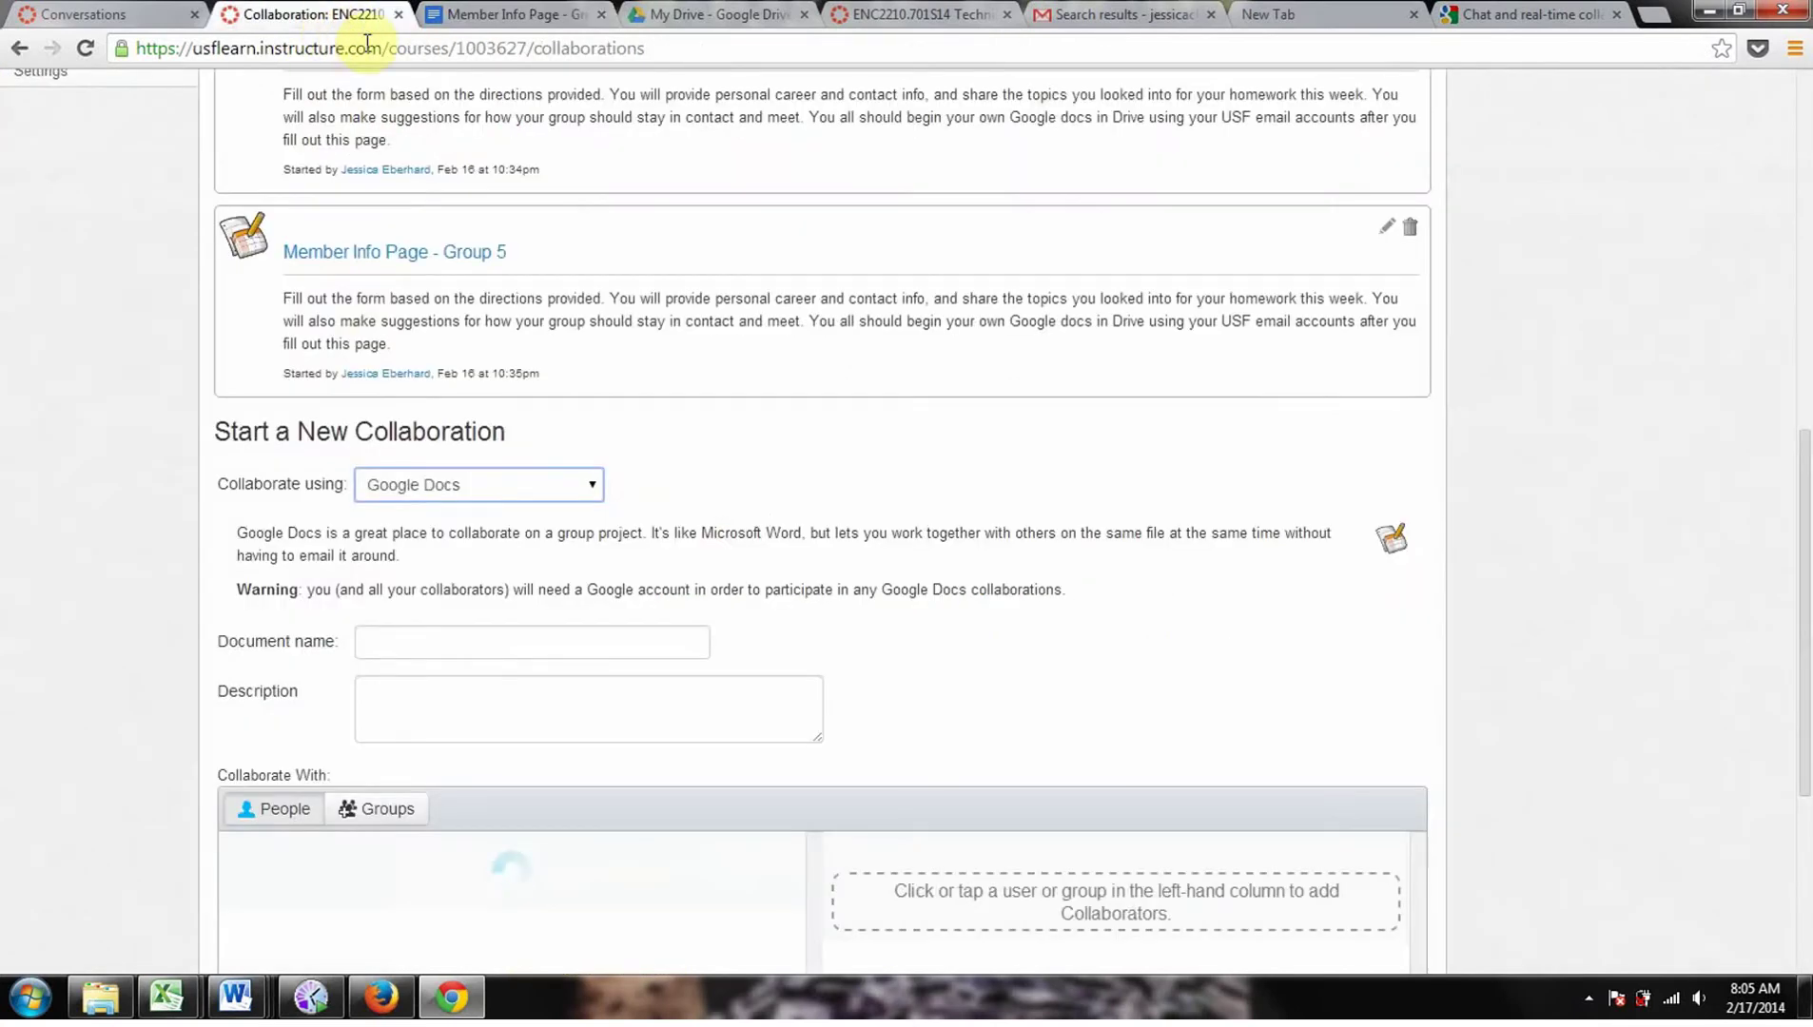
scroll(497, 223, "up", 10)
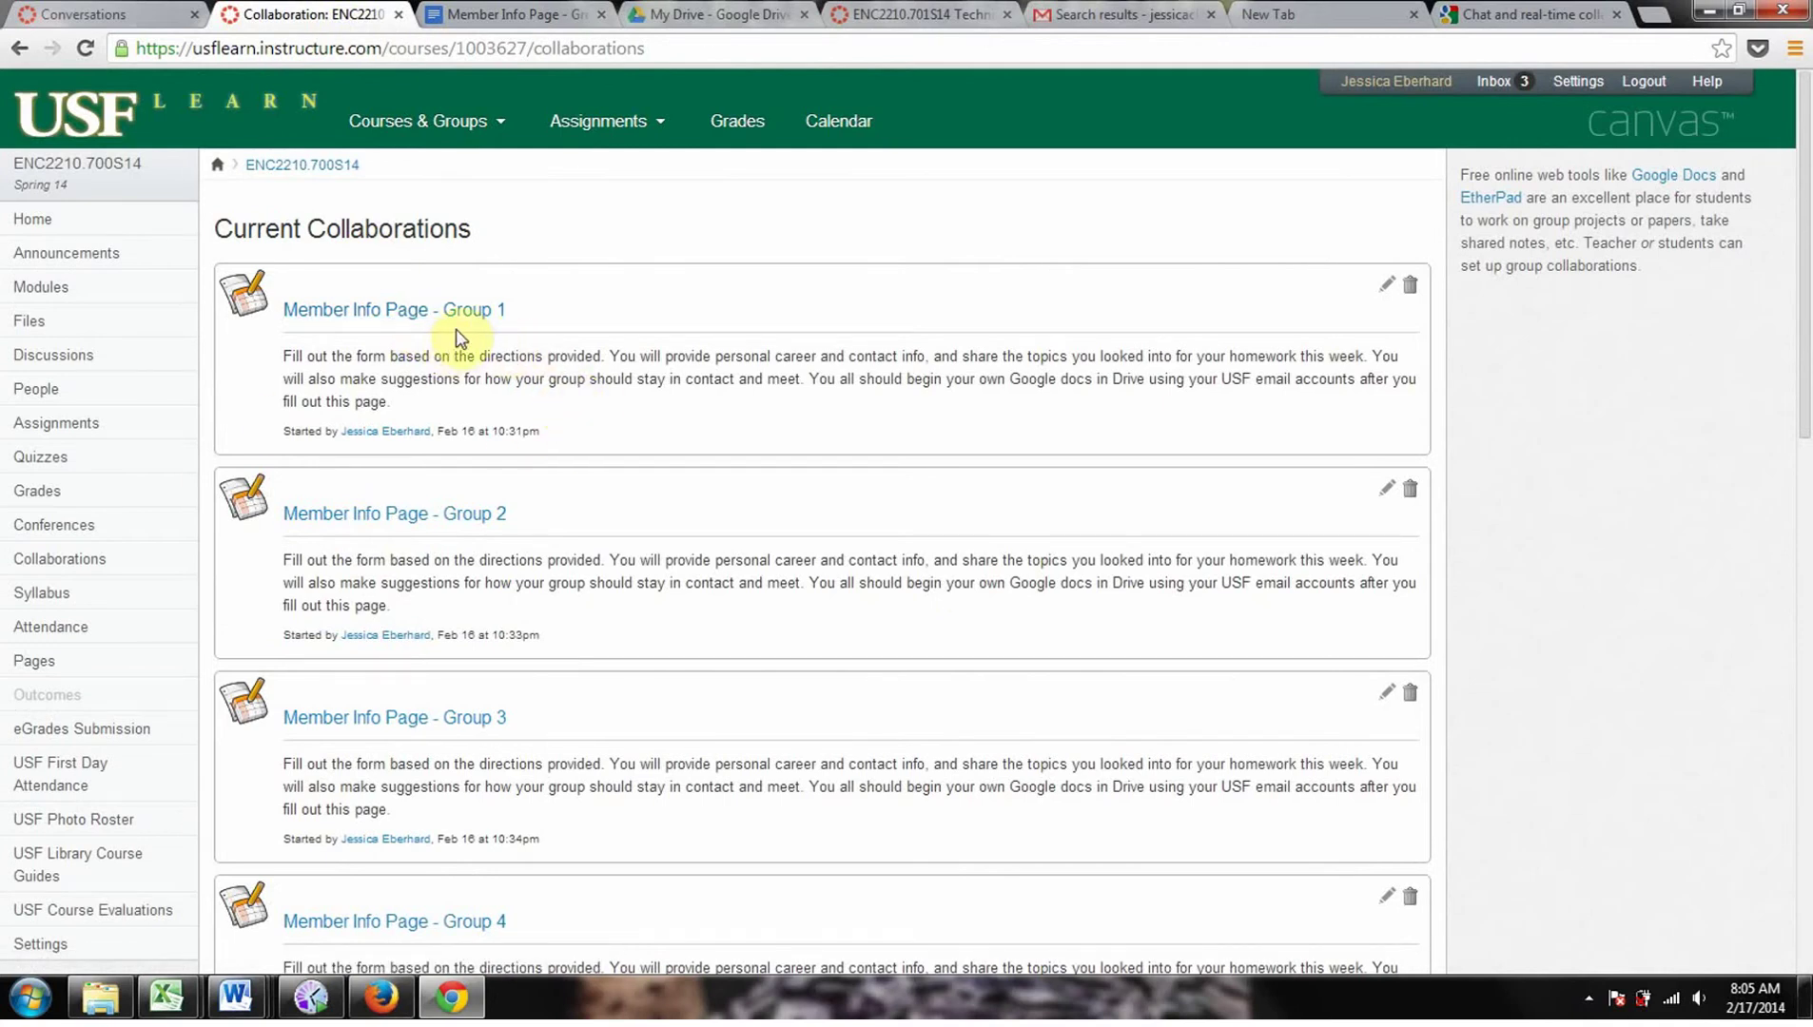
scroll(756, 407, "down", 10)
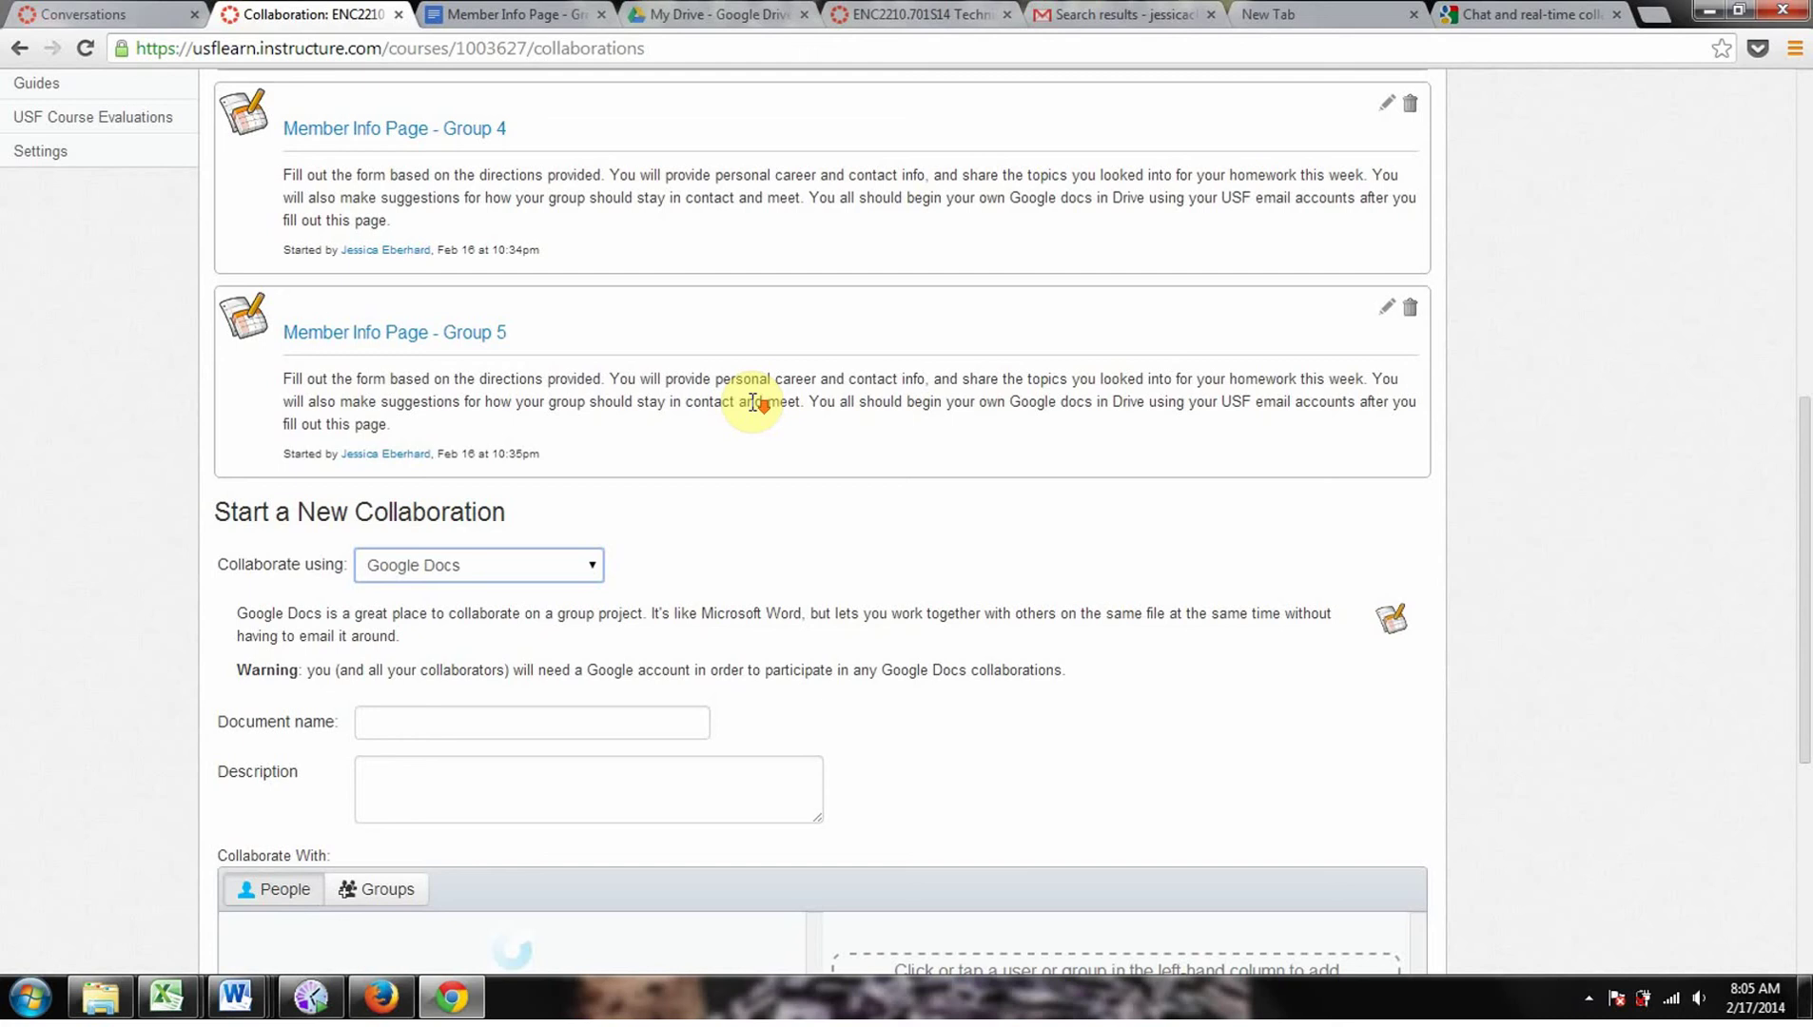
scroll(754, 408, "down", 3)
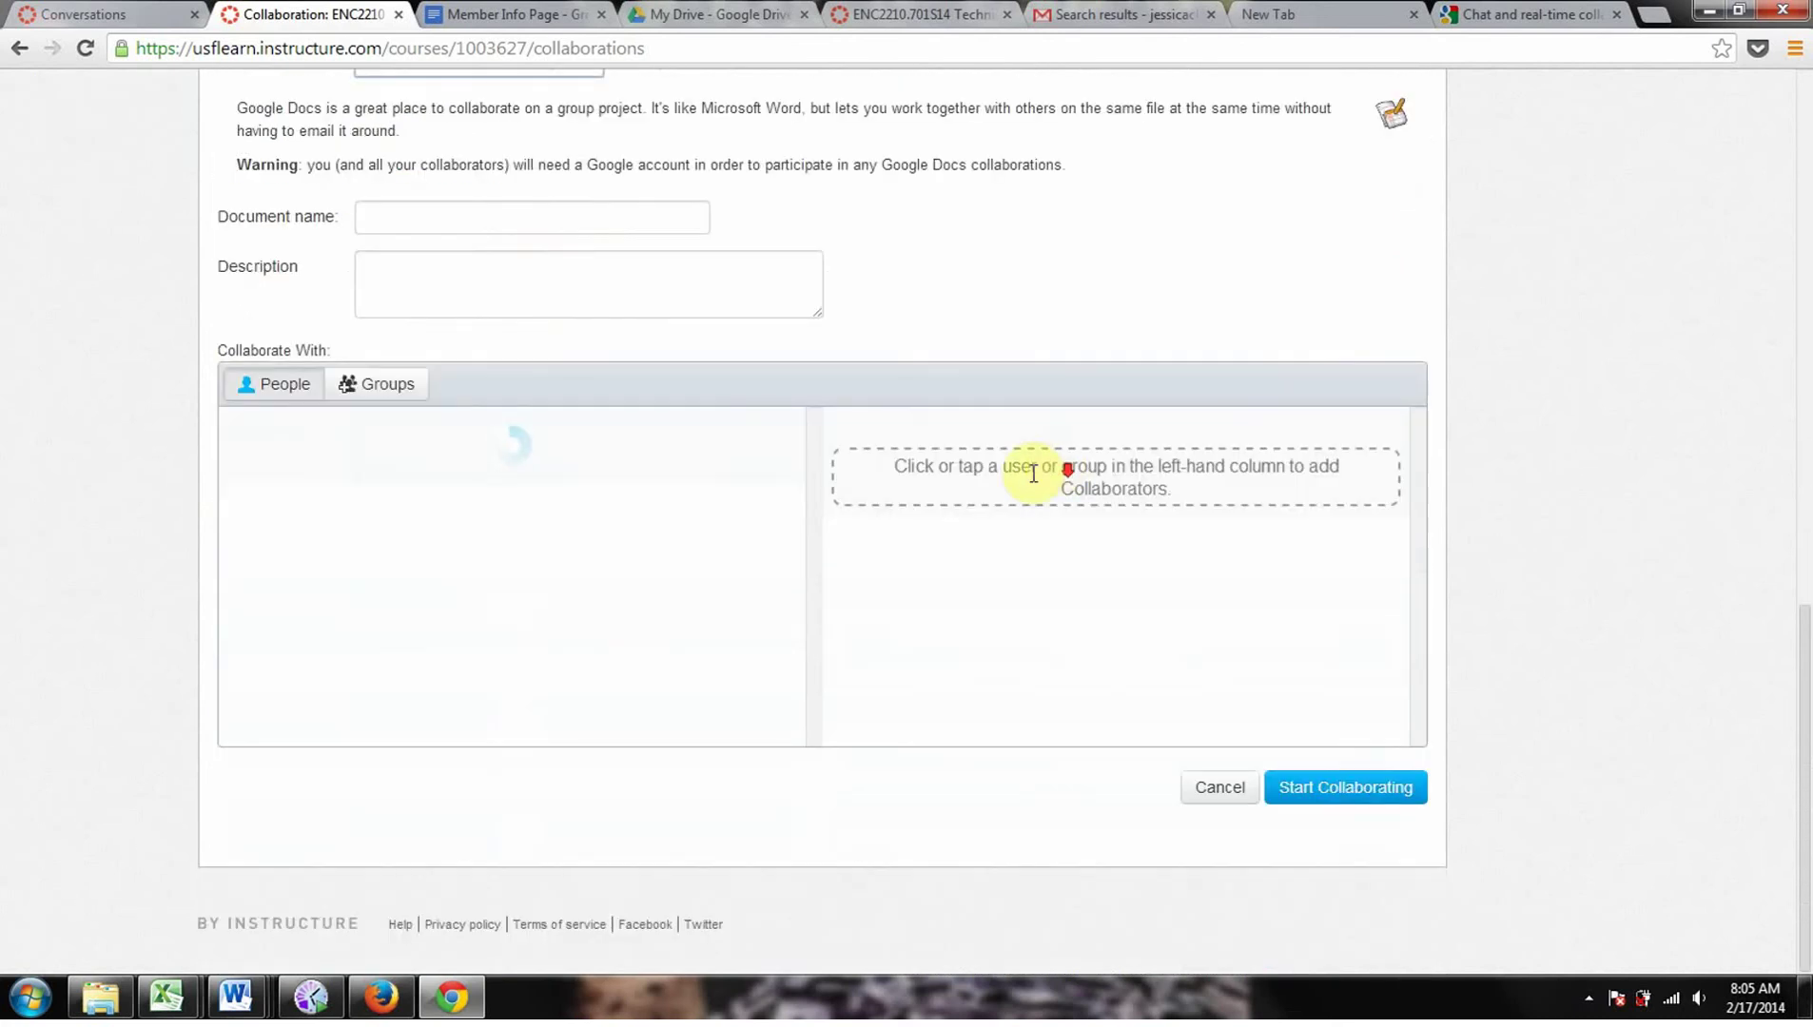
scroll(1037, 468, "down", 2)
scroll(480, 385, "up", 4)
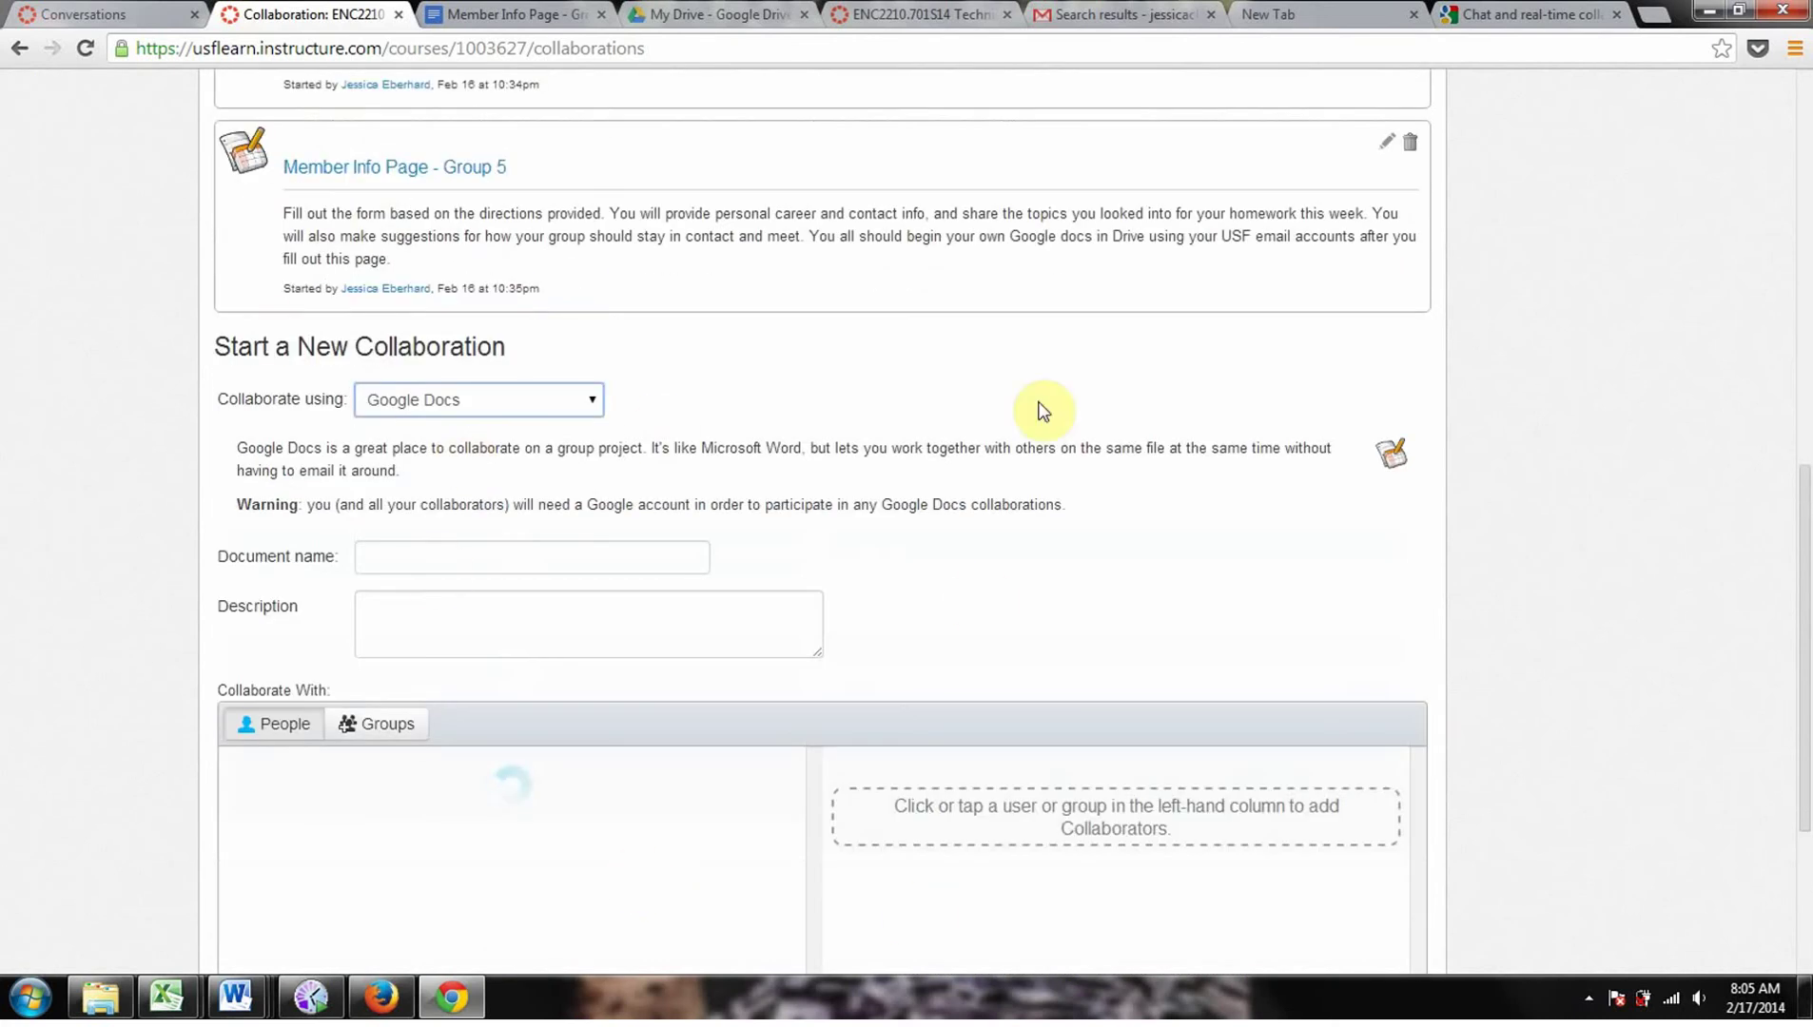
left_click(523, 11)
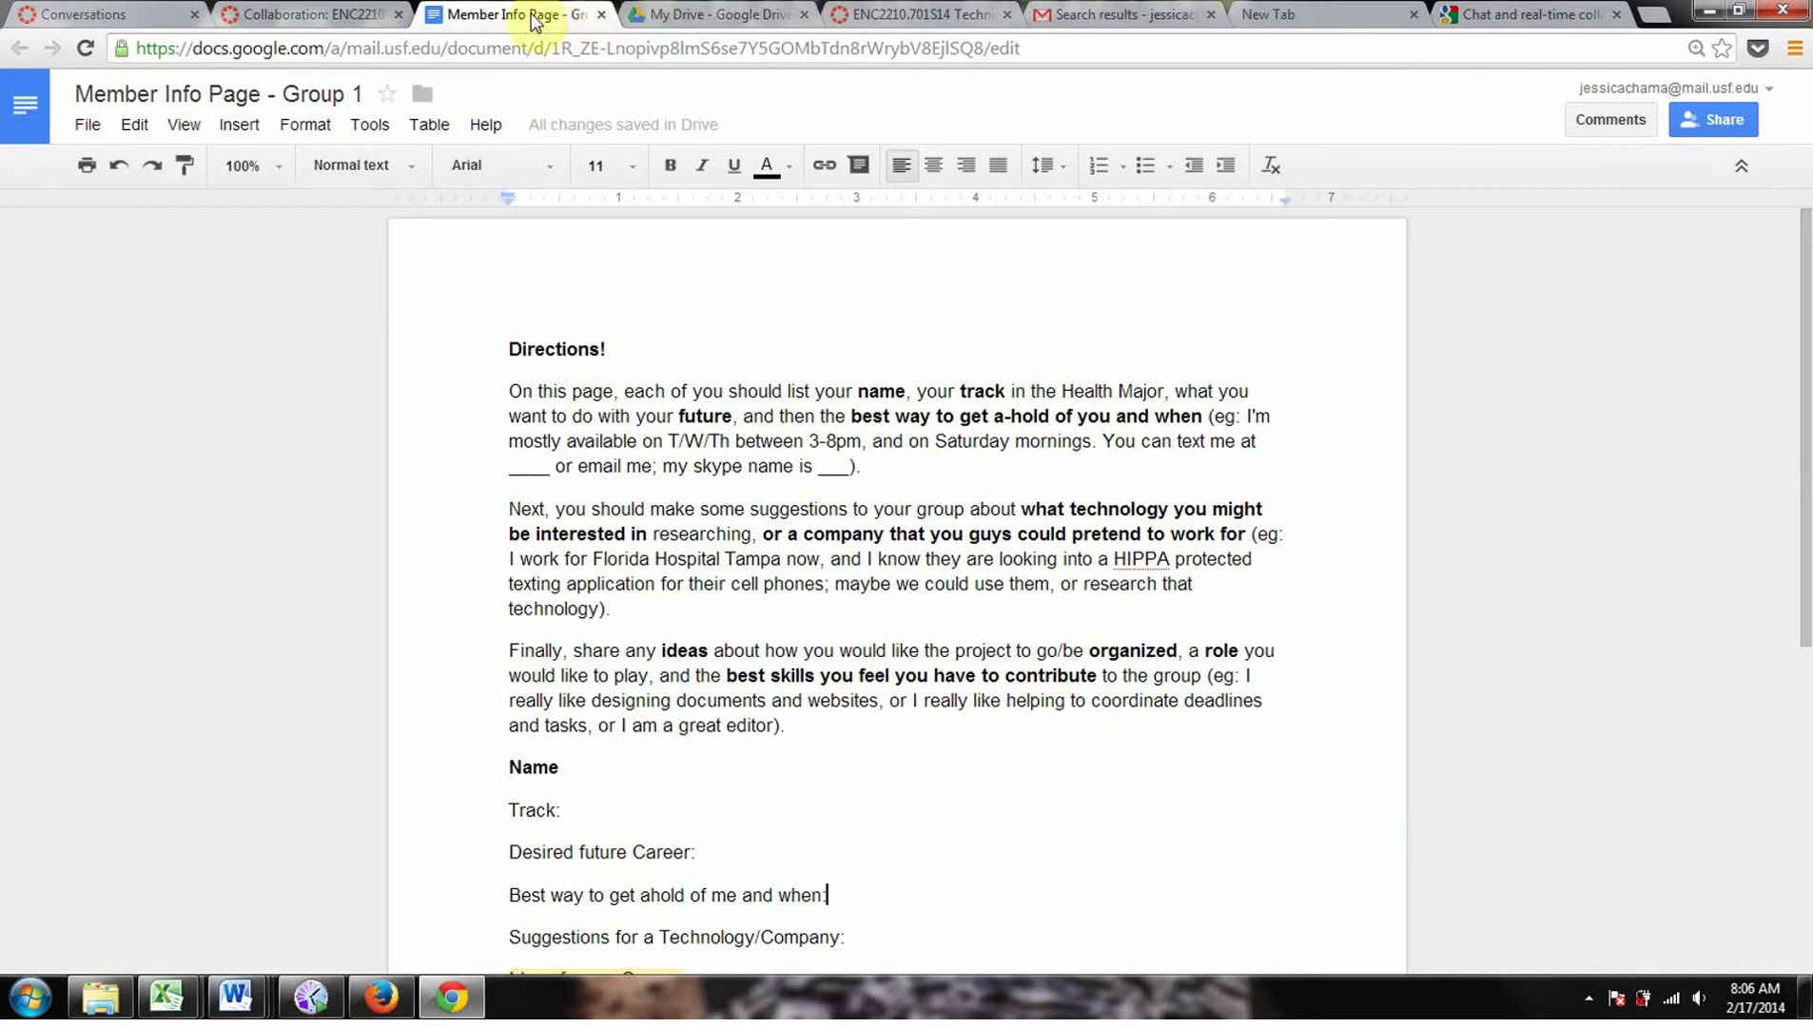
Step: Switch among the My Drive, document and Gmail tabs, ending on a blank new tab
left_click(697, 16)
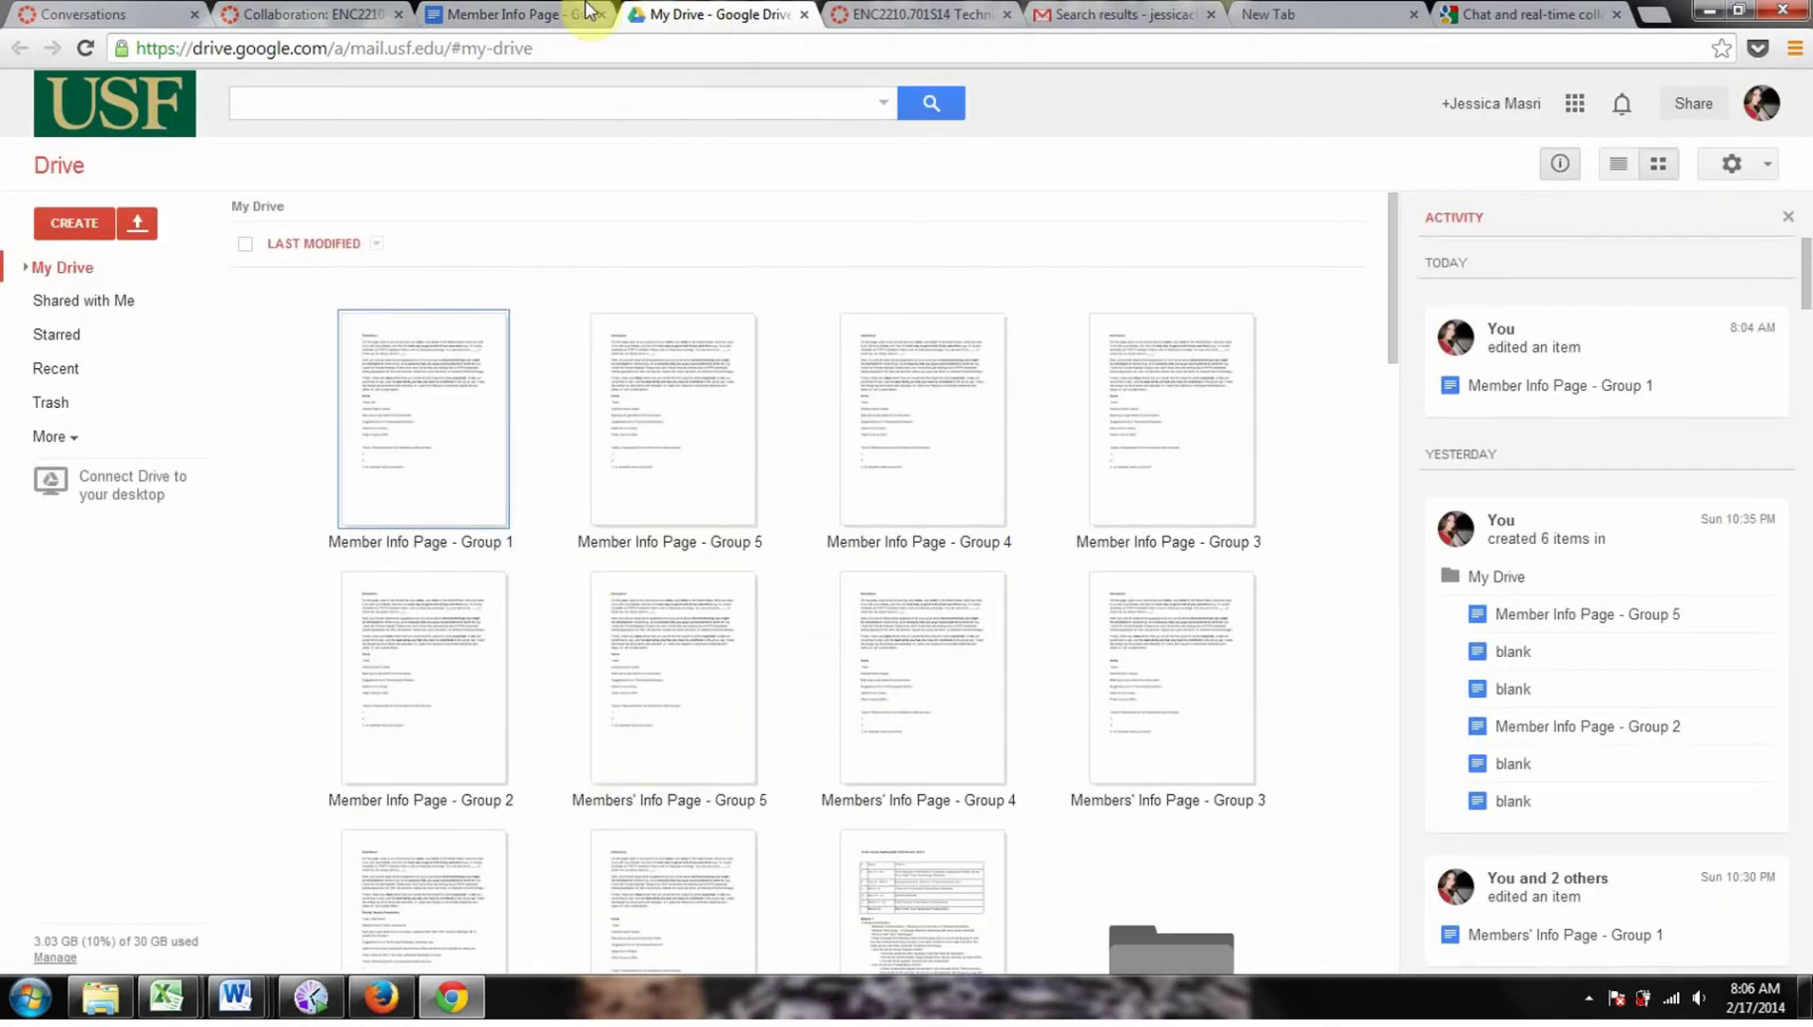
left_click(509, 13)
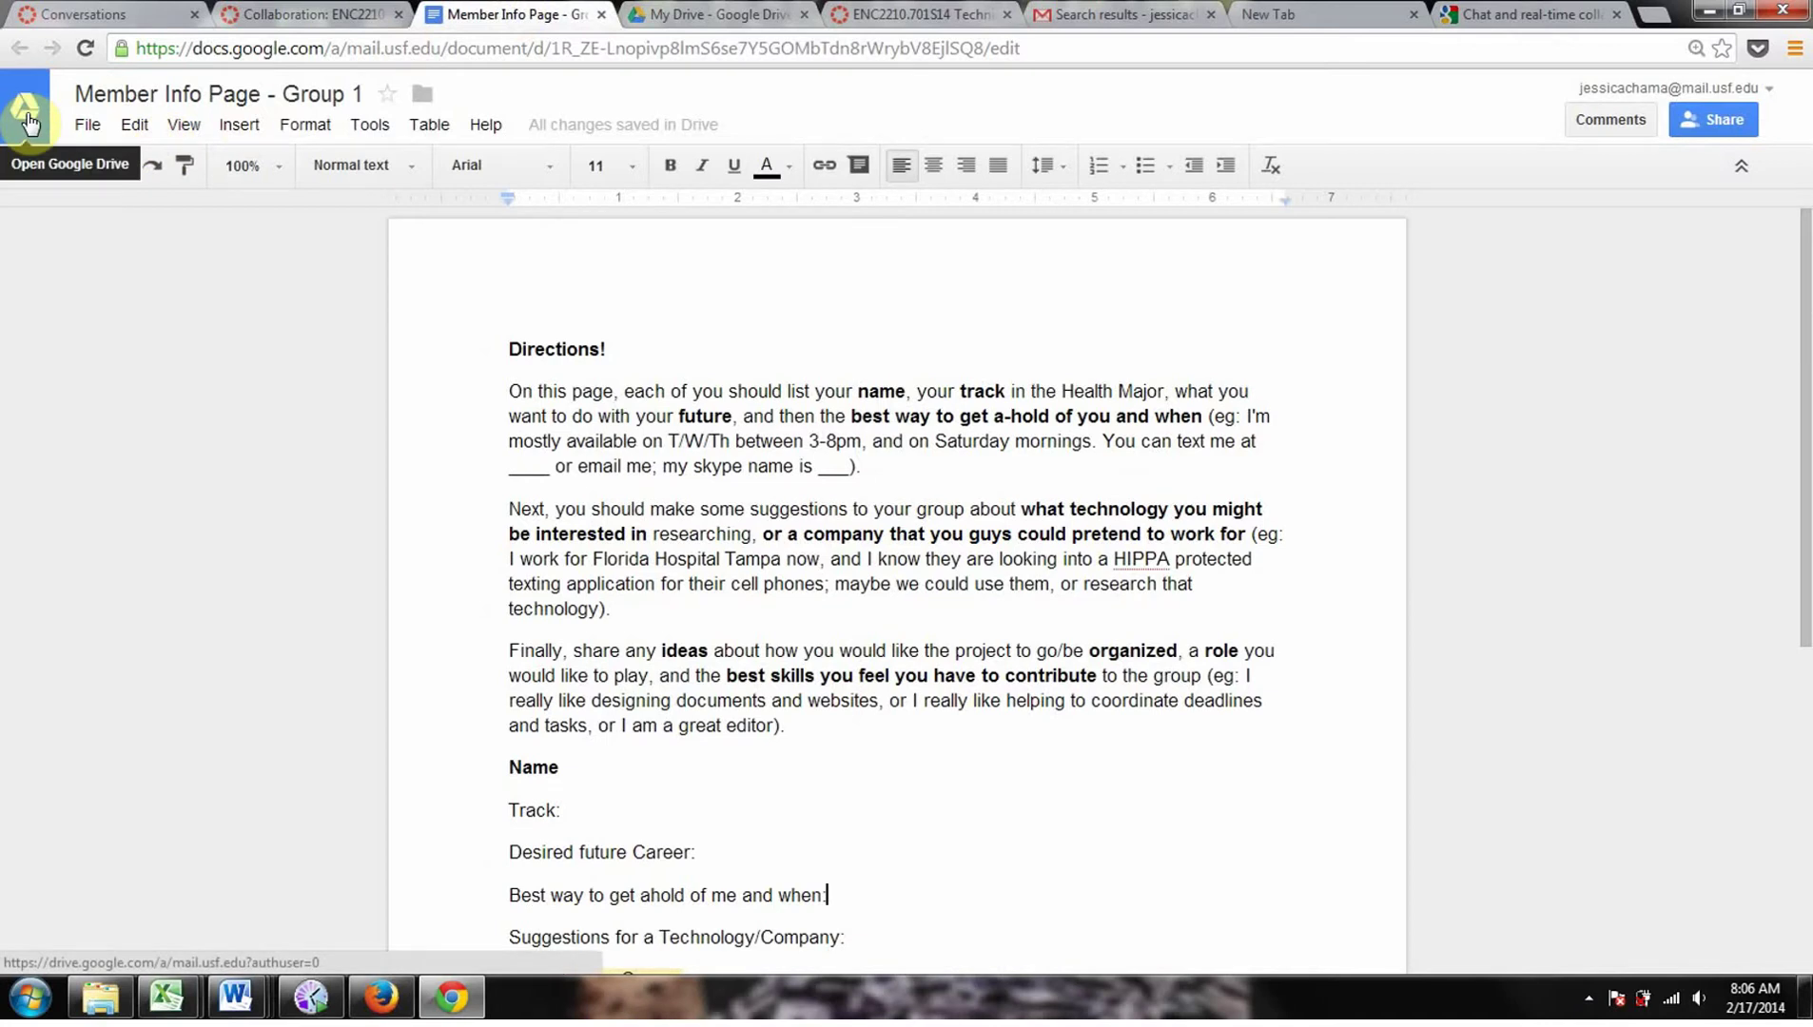
left_click(1266, 14)
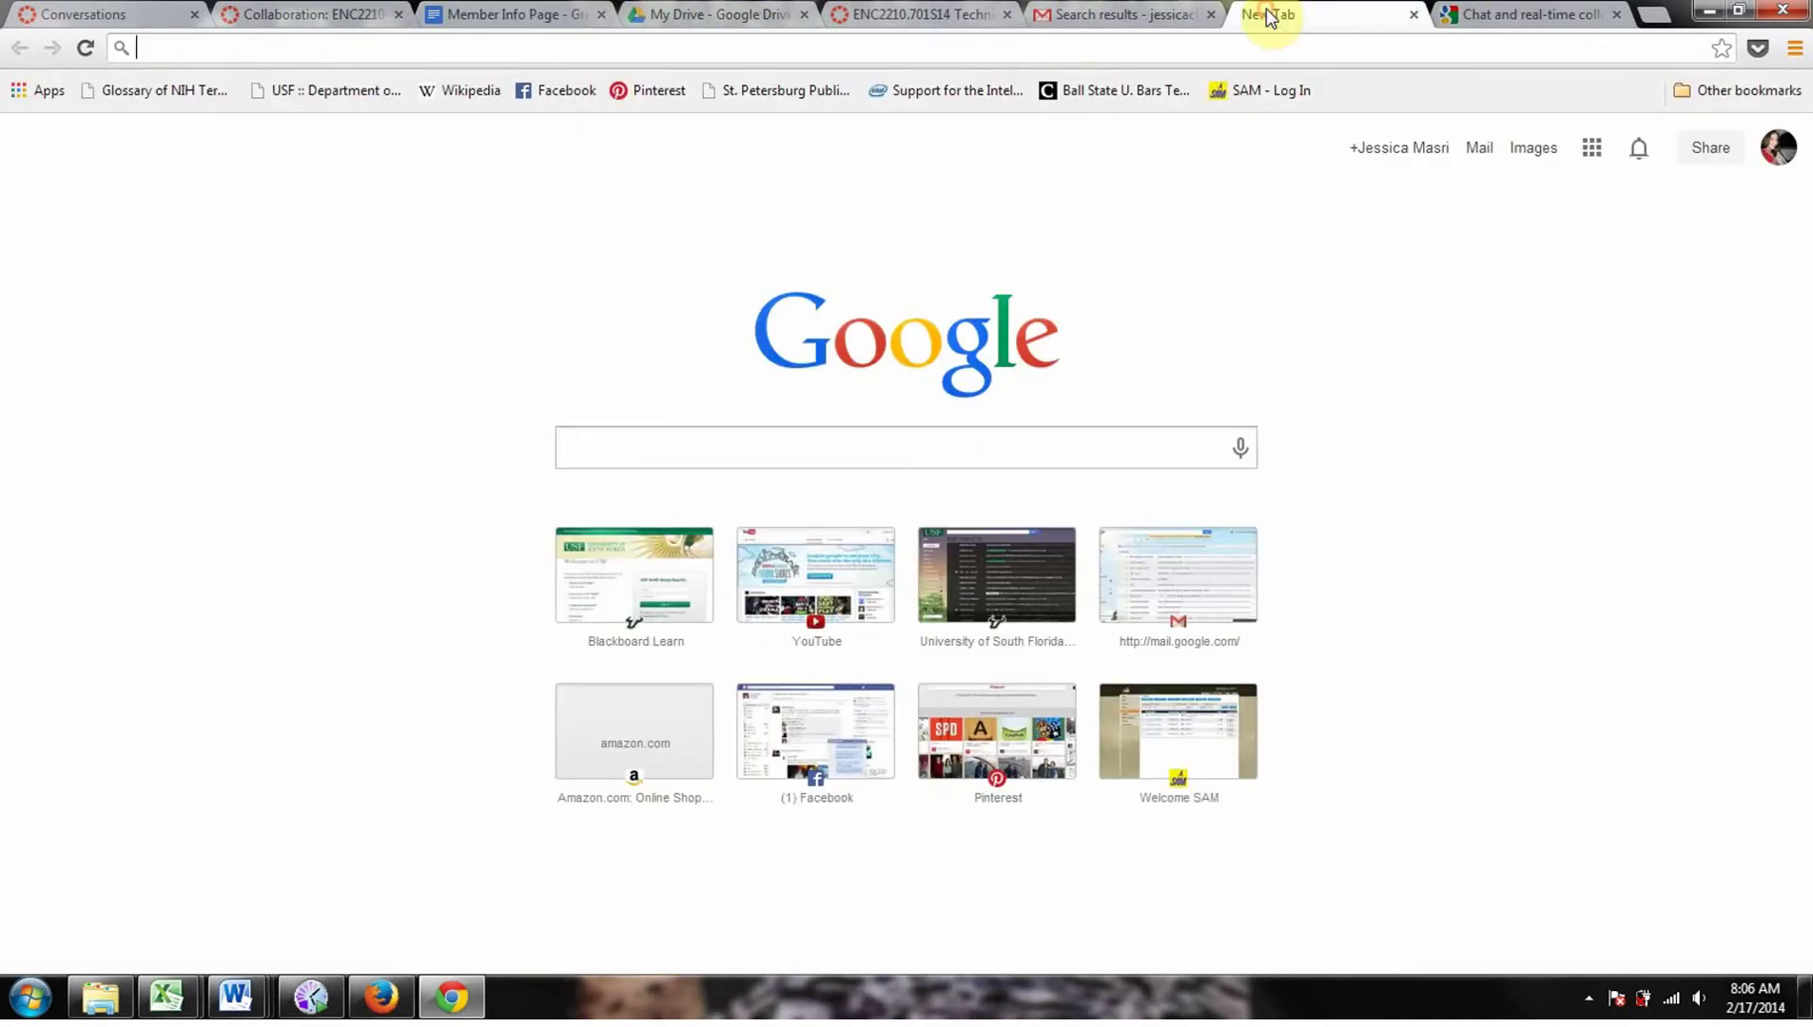
left_click(1077, 17)
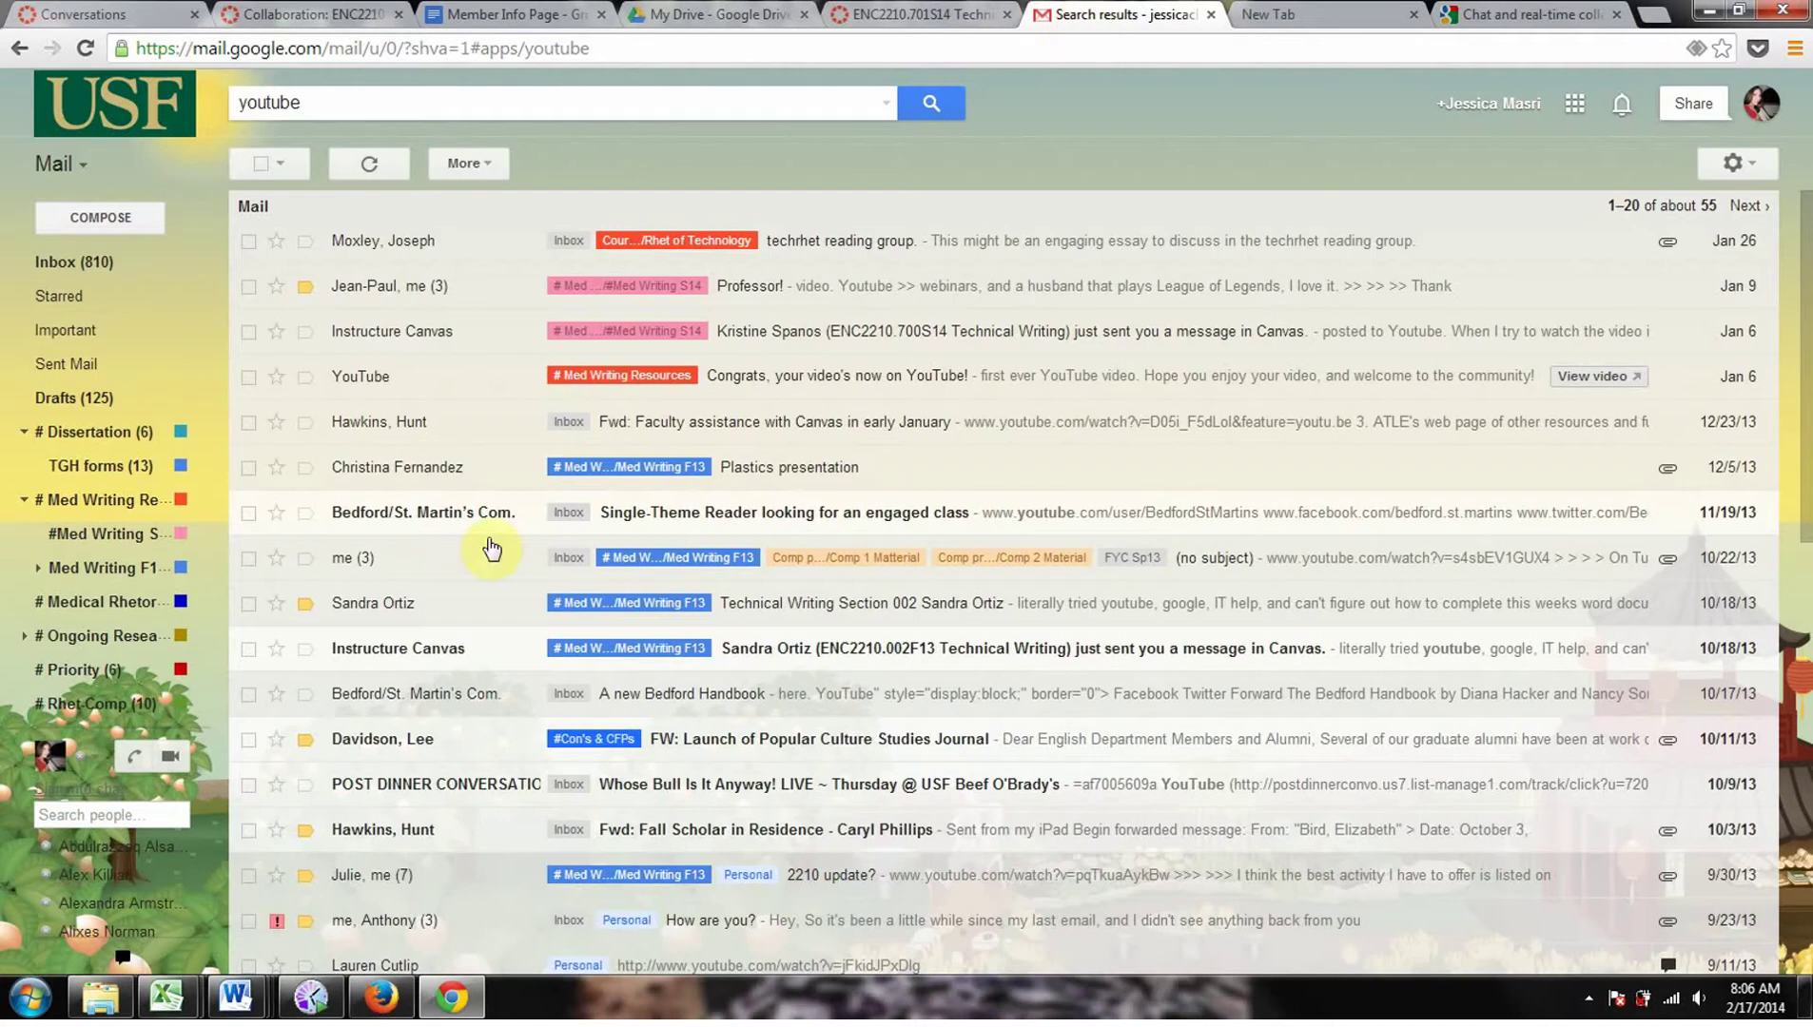
left_click(1262, 12)
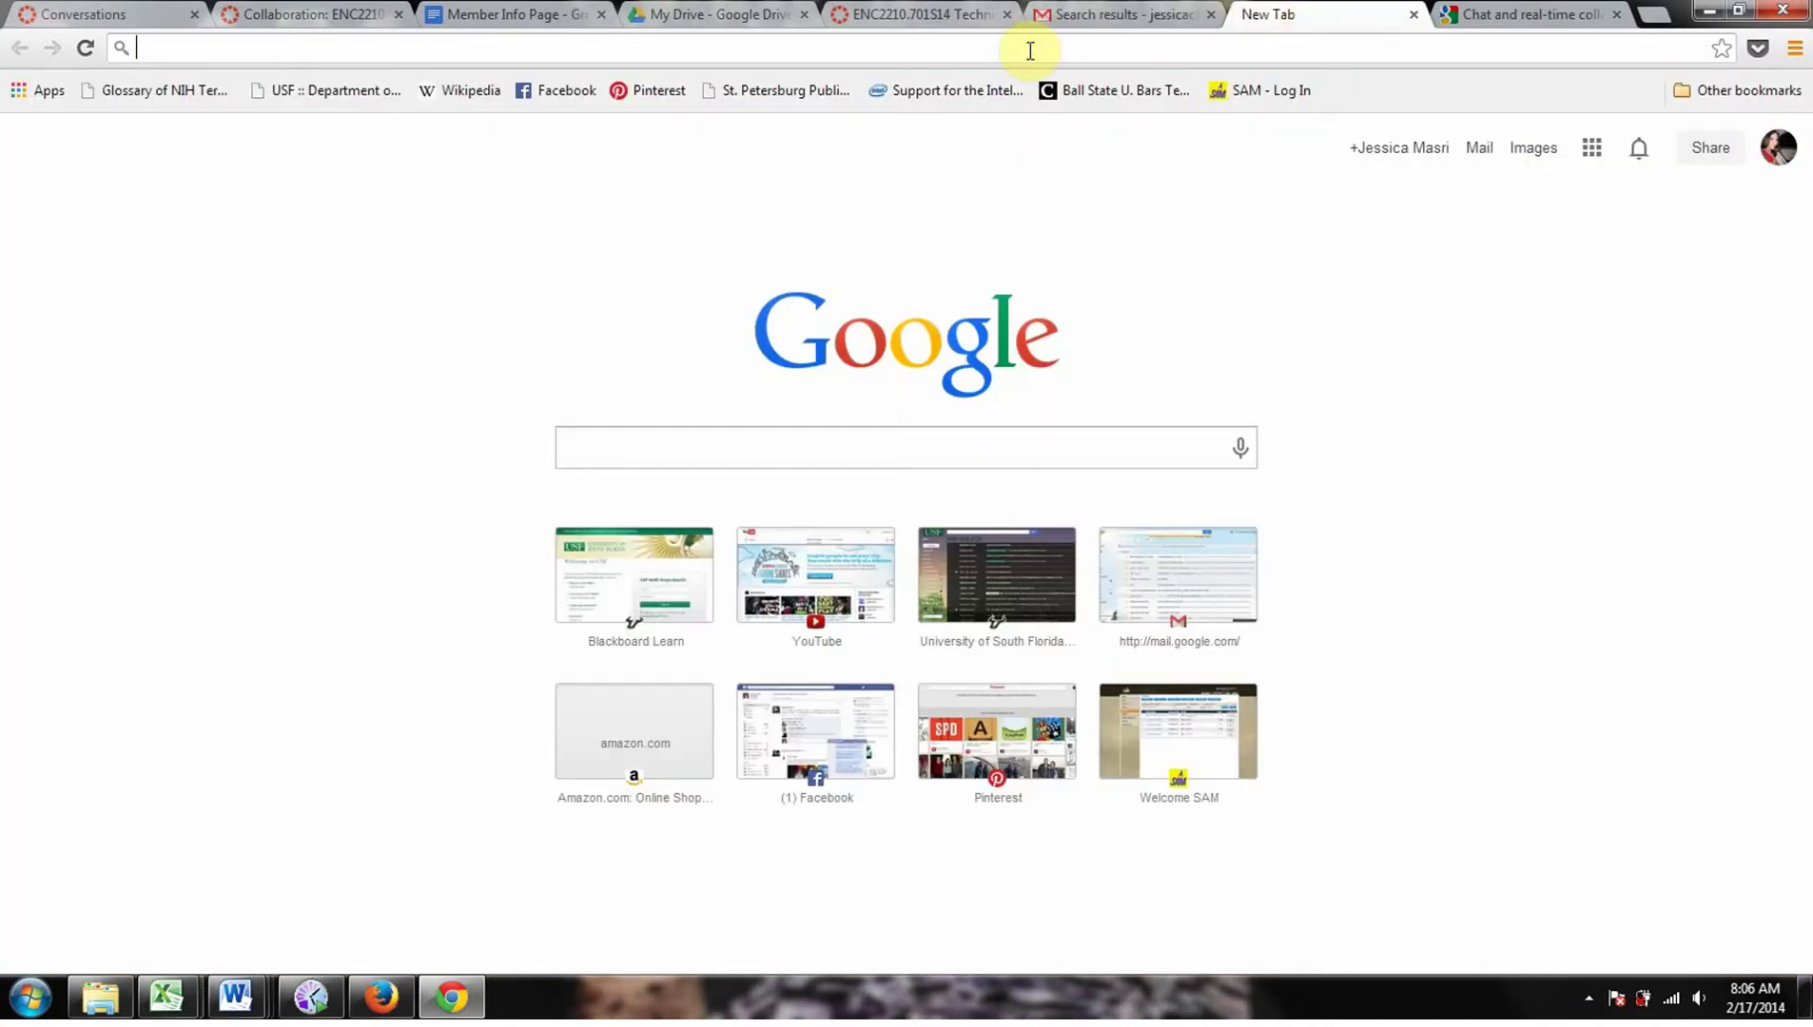
Step: Load drive.google.com, expand My Drive's subfolders, and show the CREATE options
type("drive")
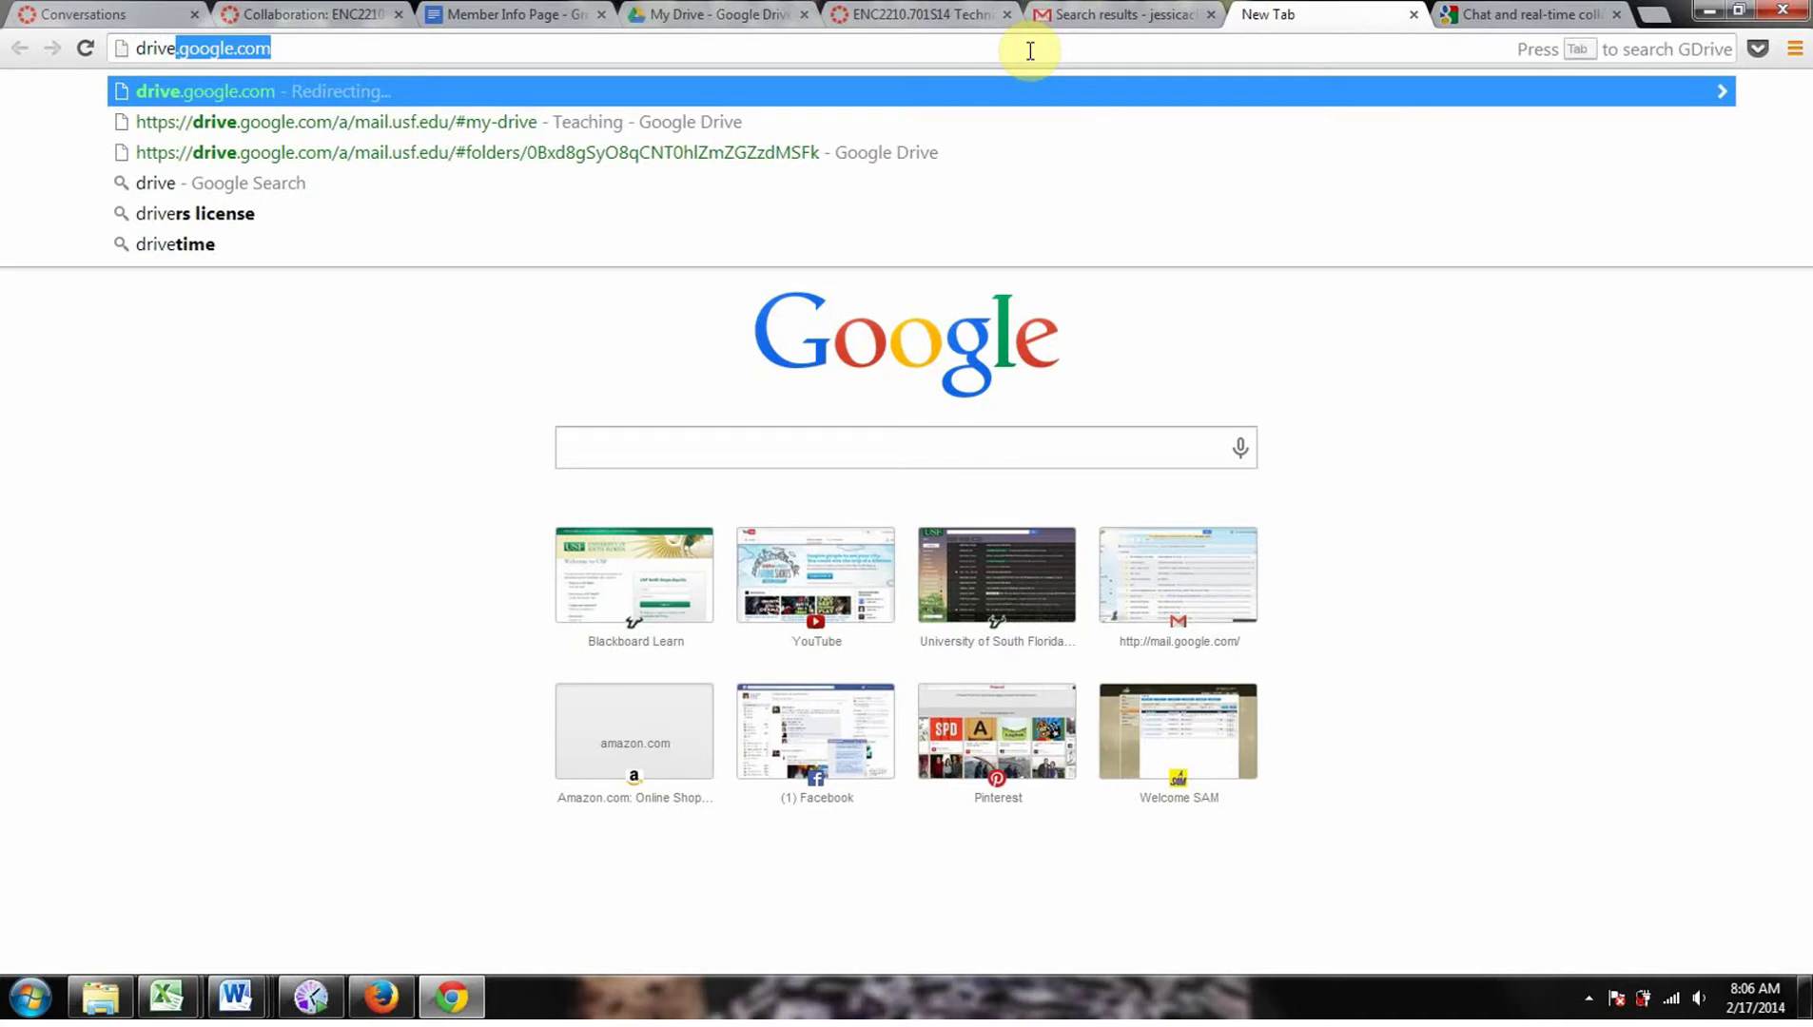
key("Return")
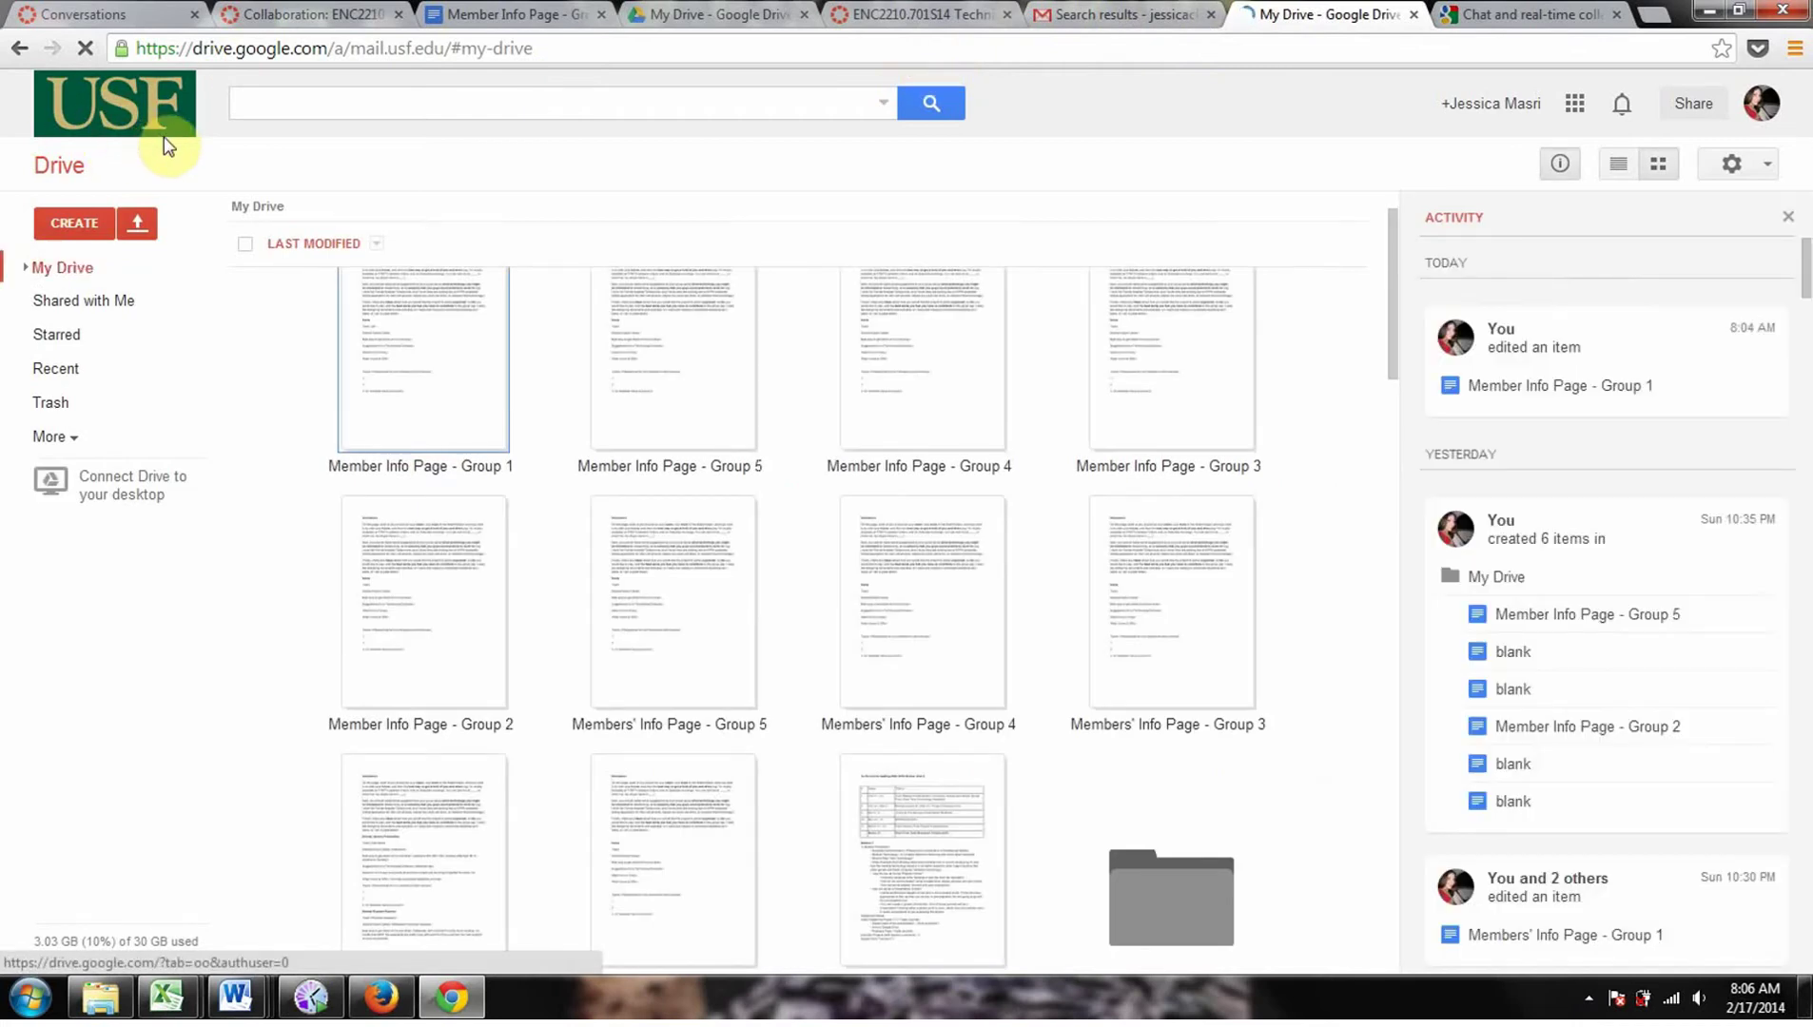
scroll(959, 493, "up", 1)
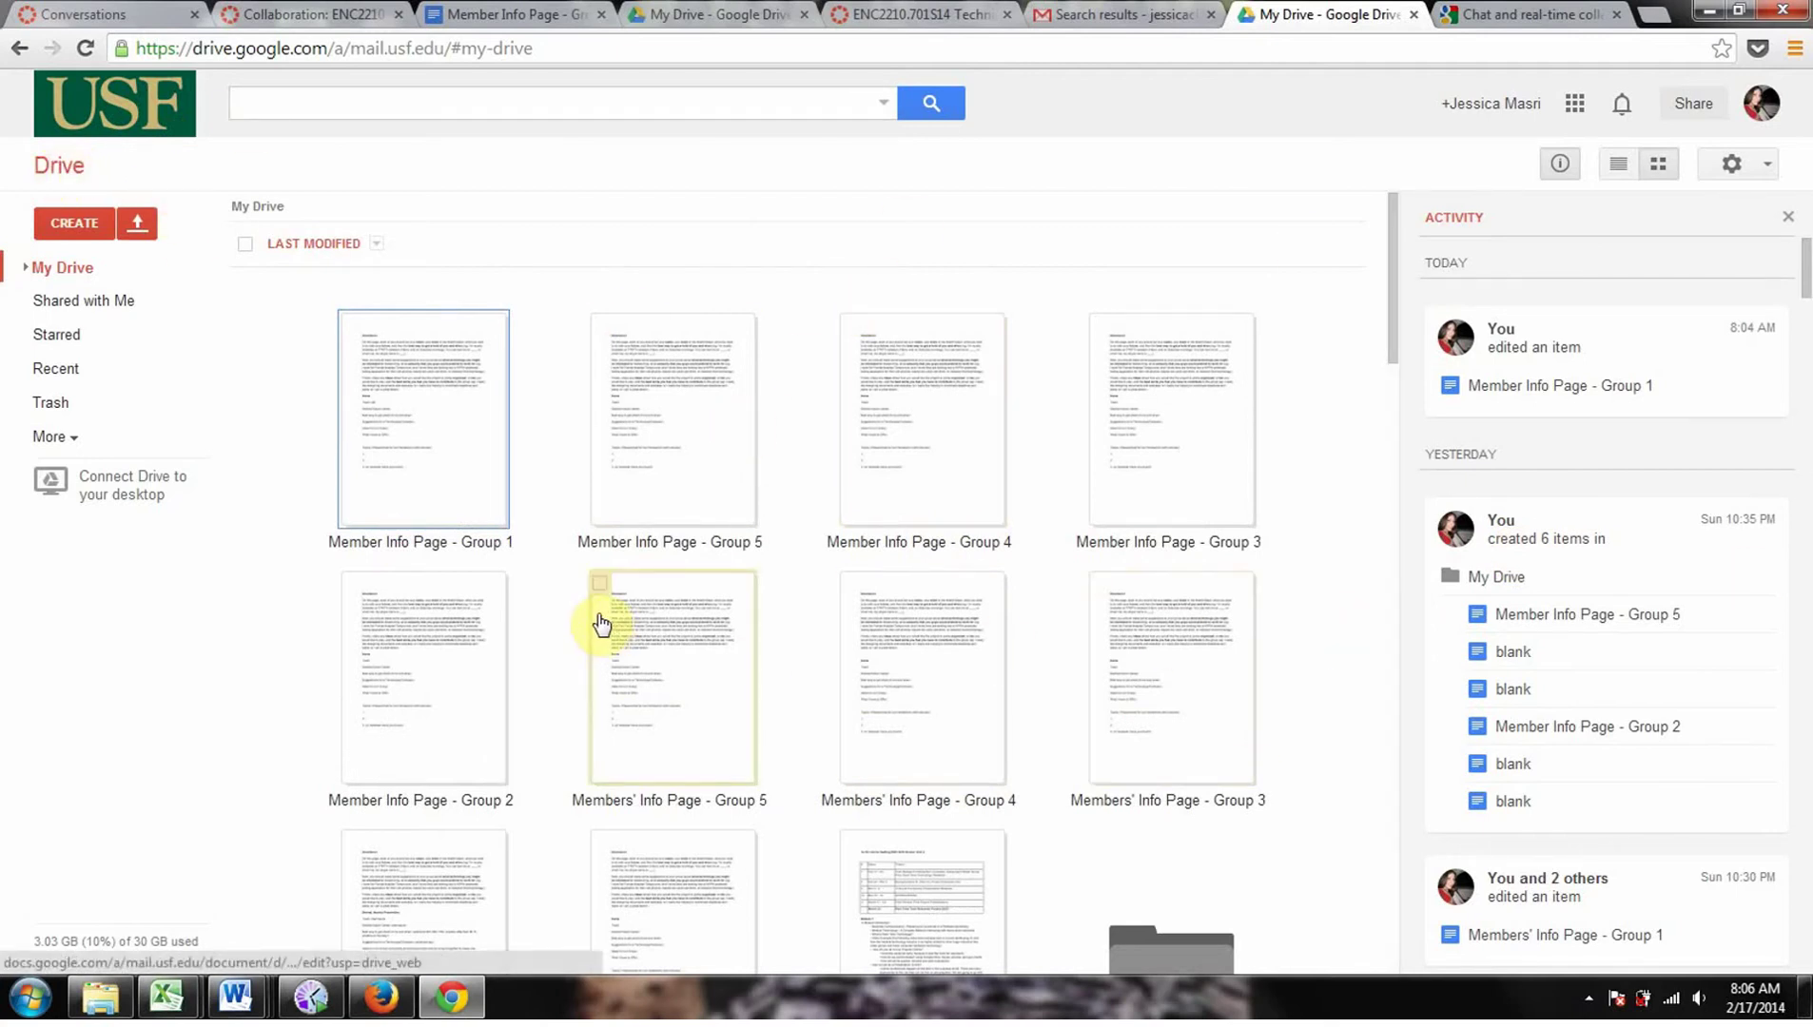
left_click(25, 269)
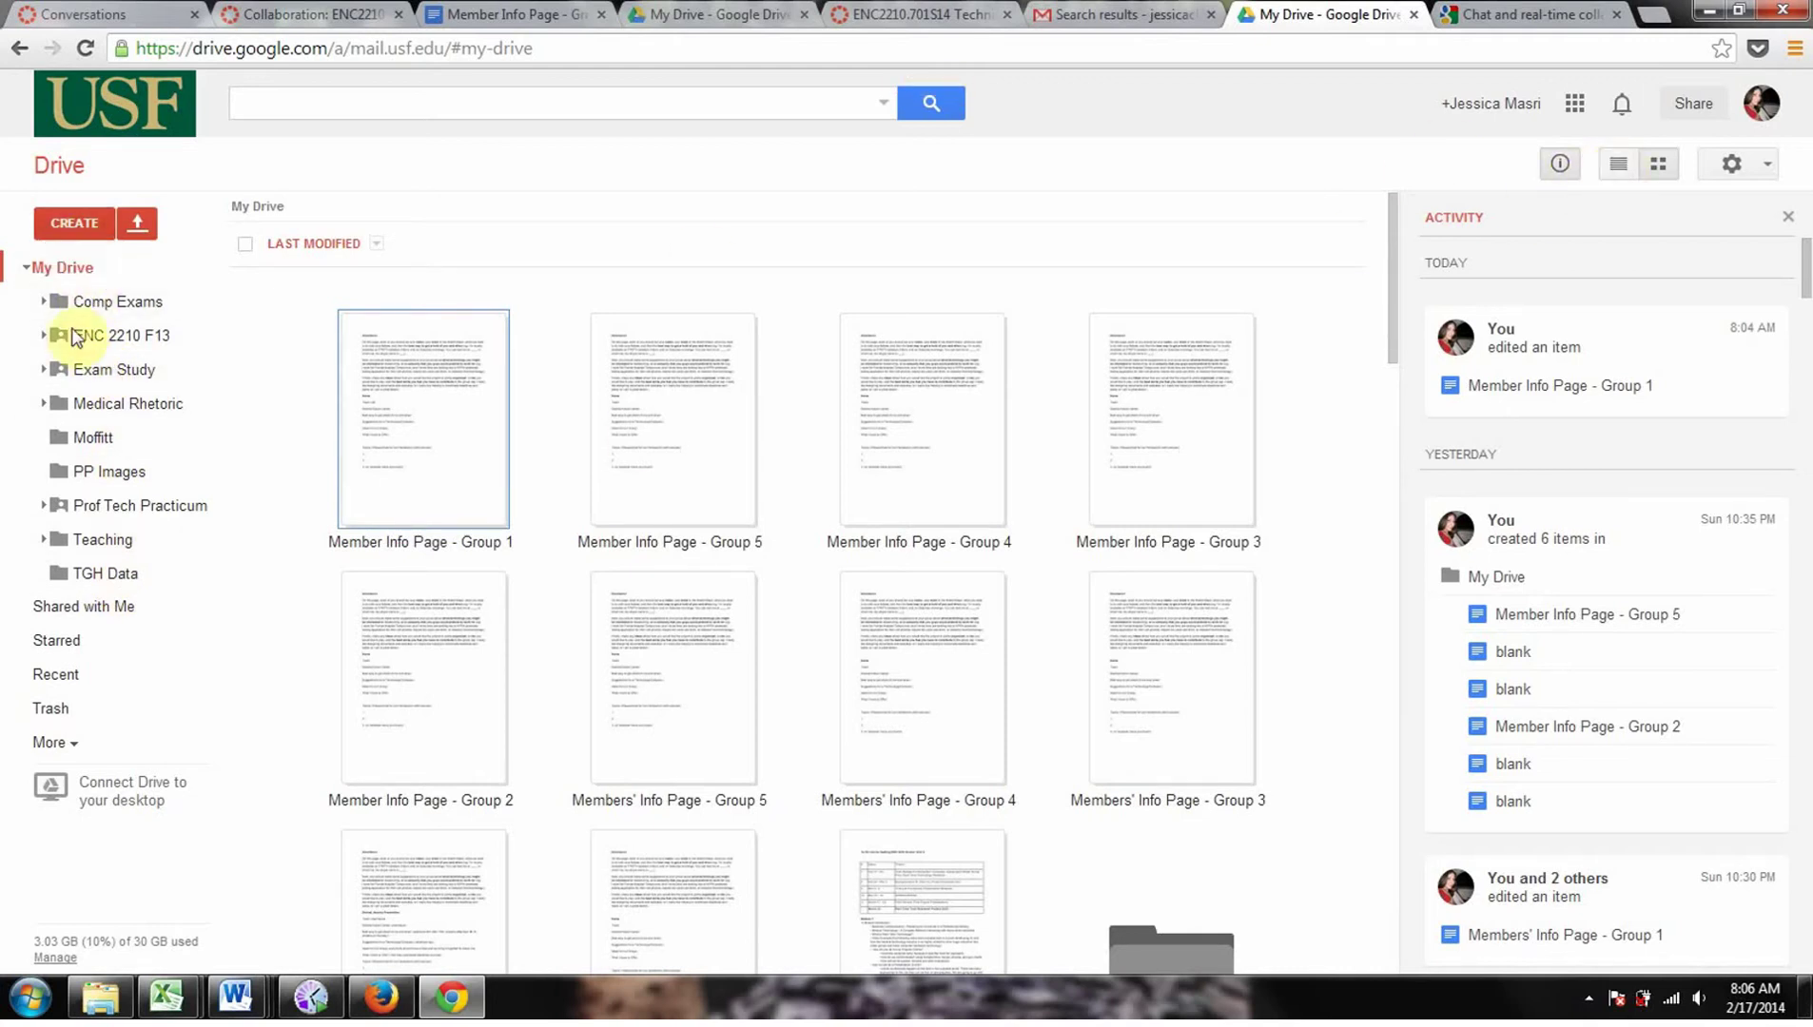
left_click(90, 223)
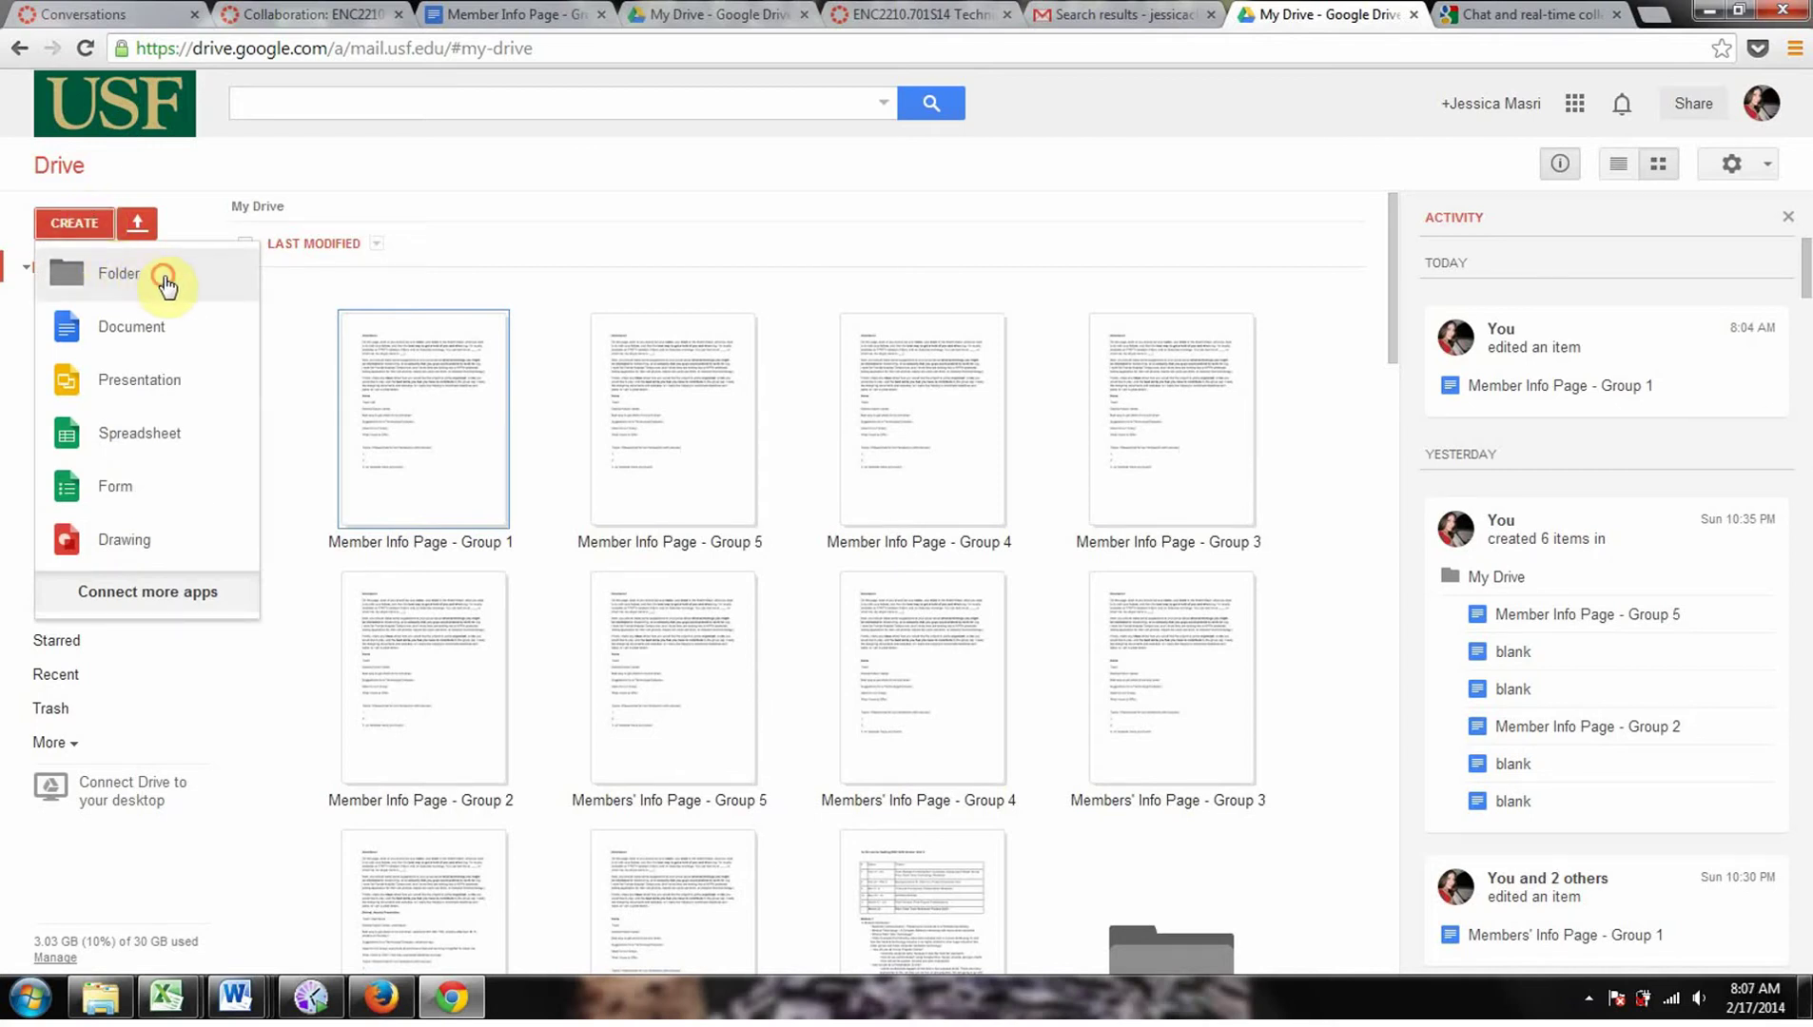
Step: Create a folder named 'ENC 2210' in My Drive and open it
left_click(118, 274)
type("EN")
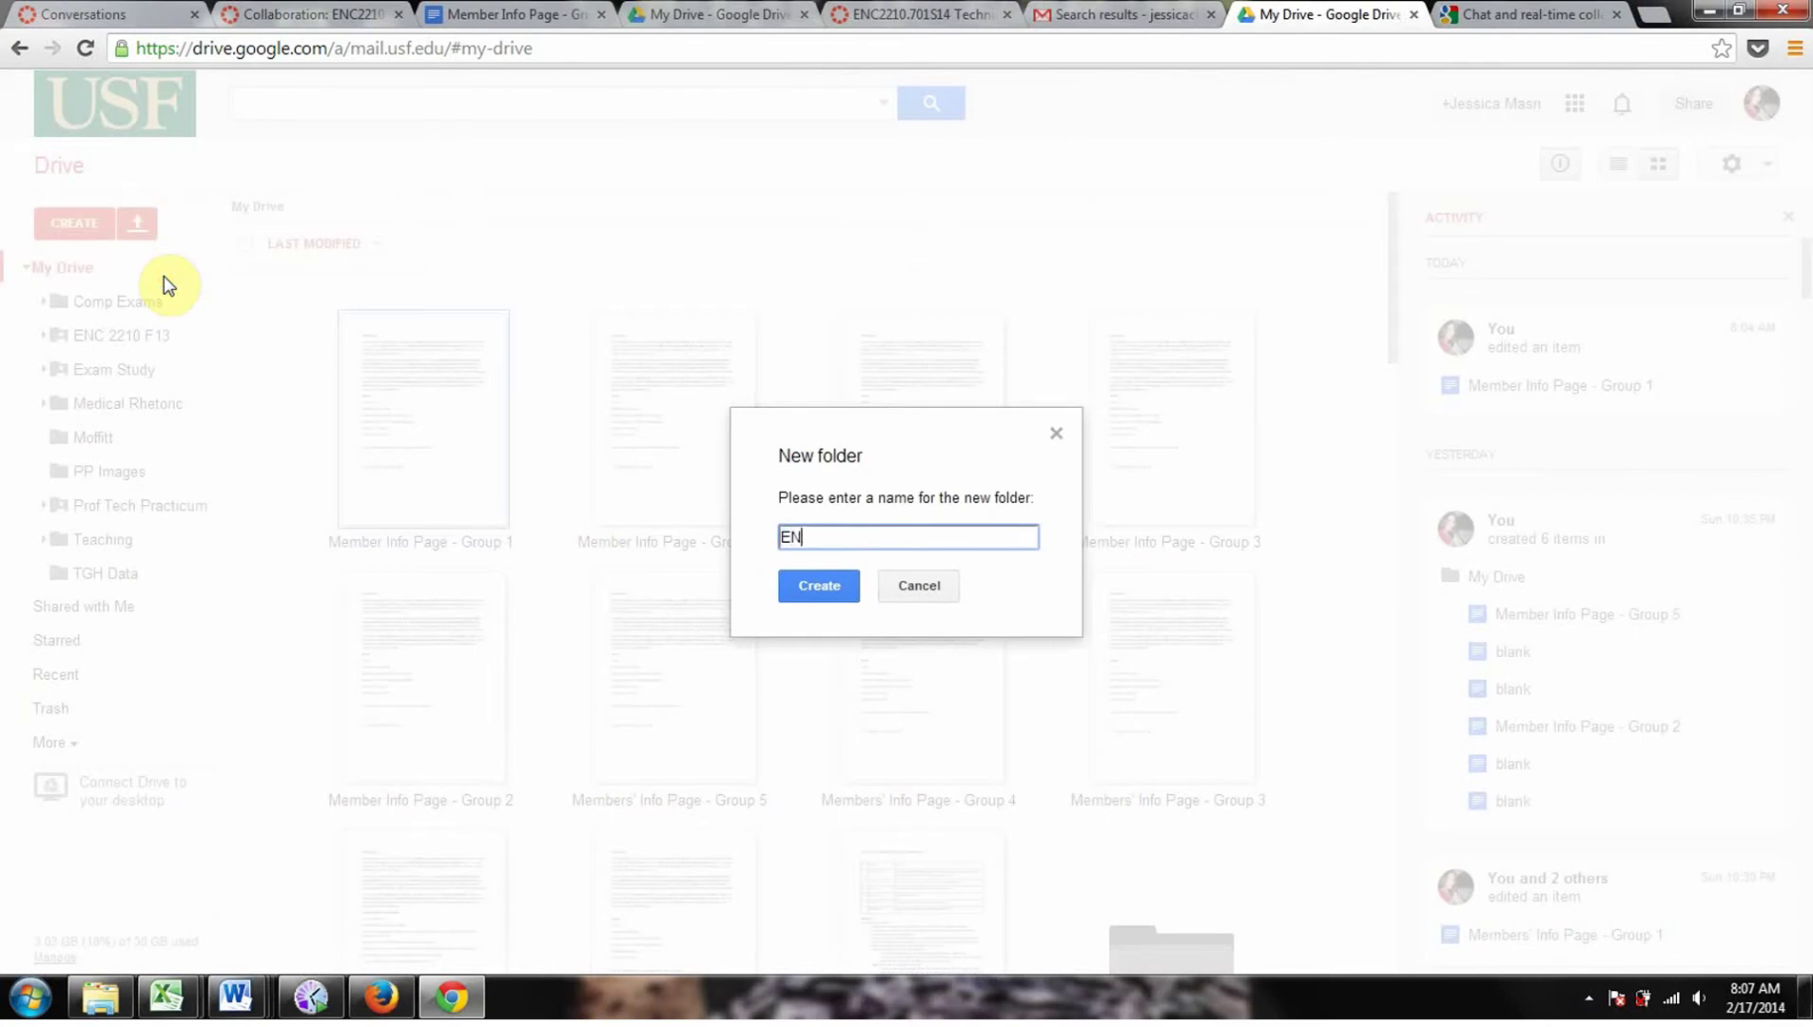
type("C 2210")
key("Return")
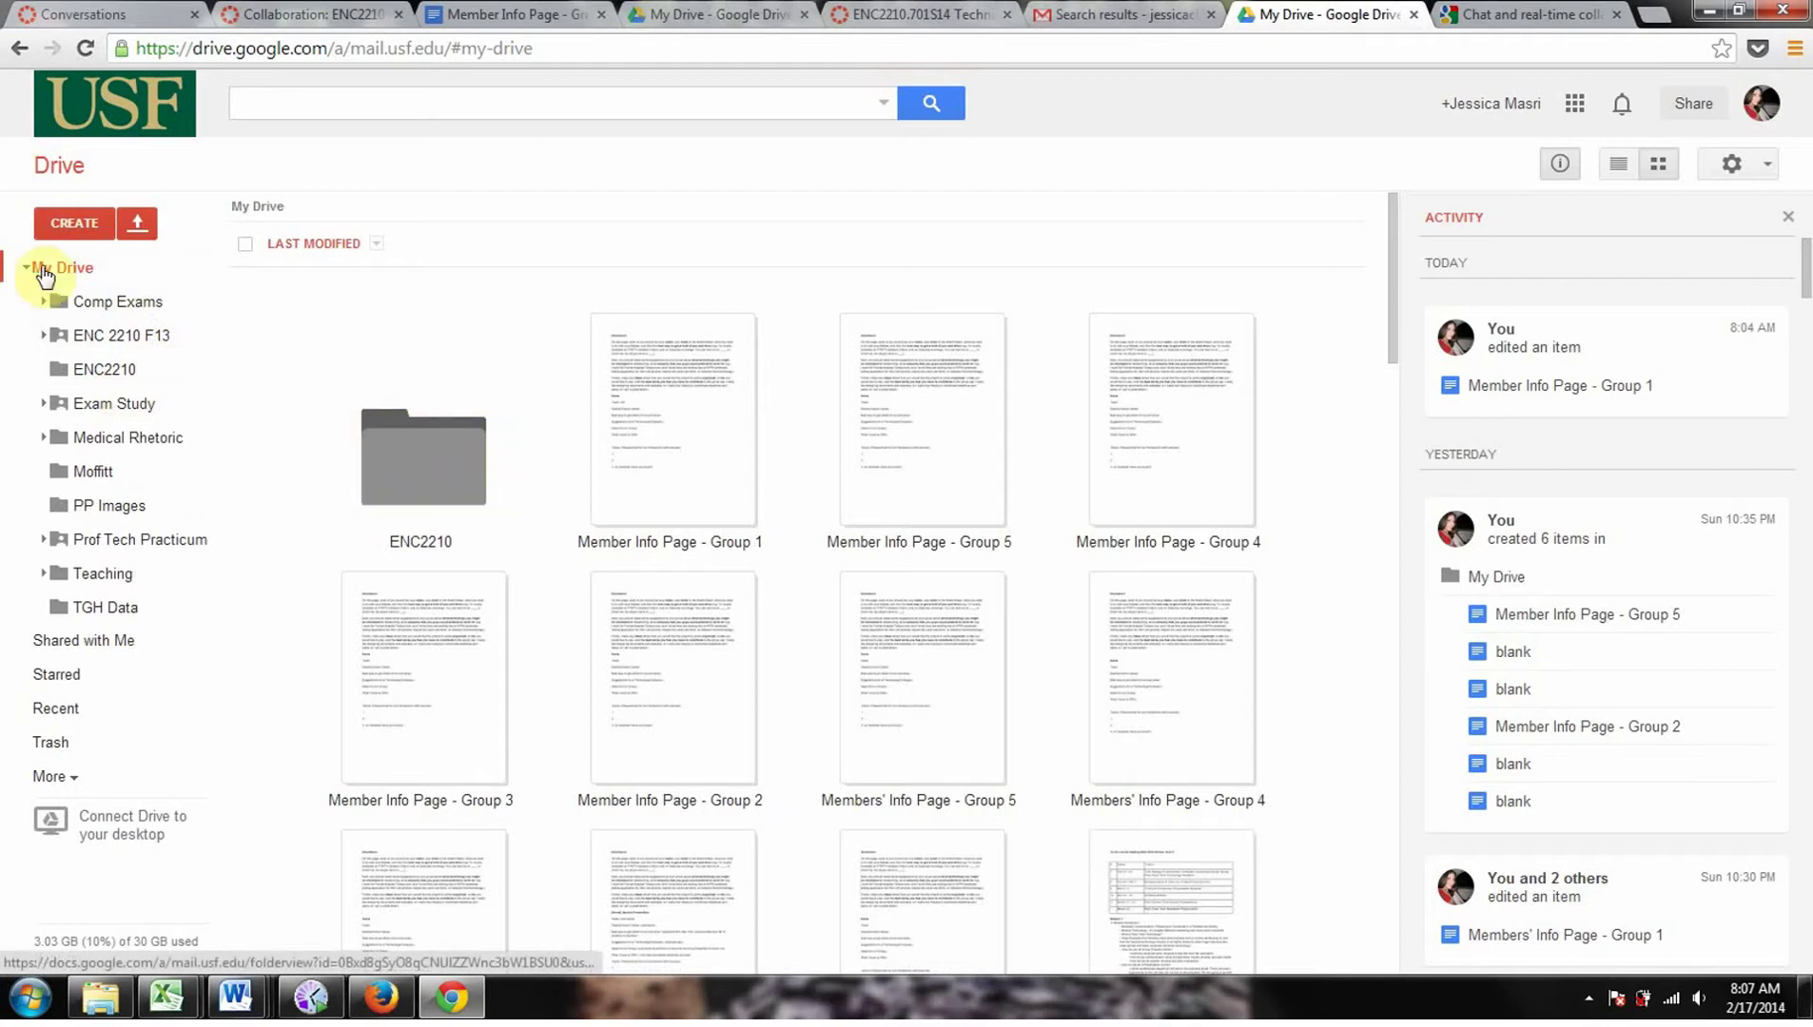
left_click(75, 229)
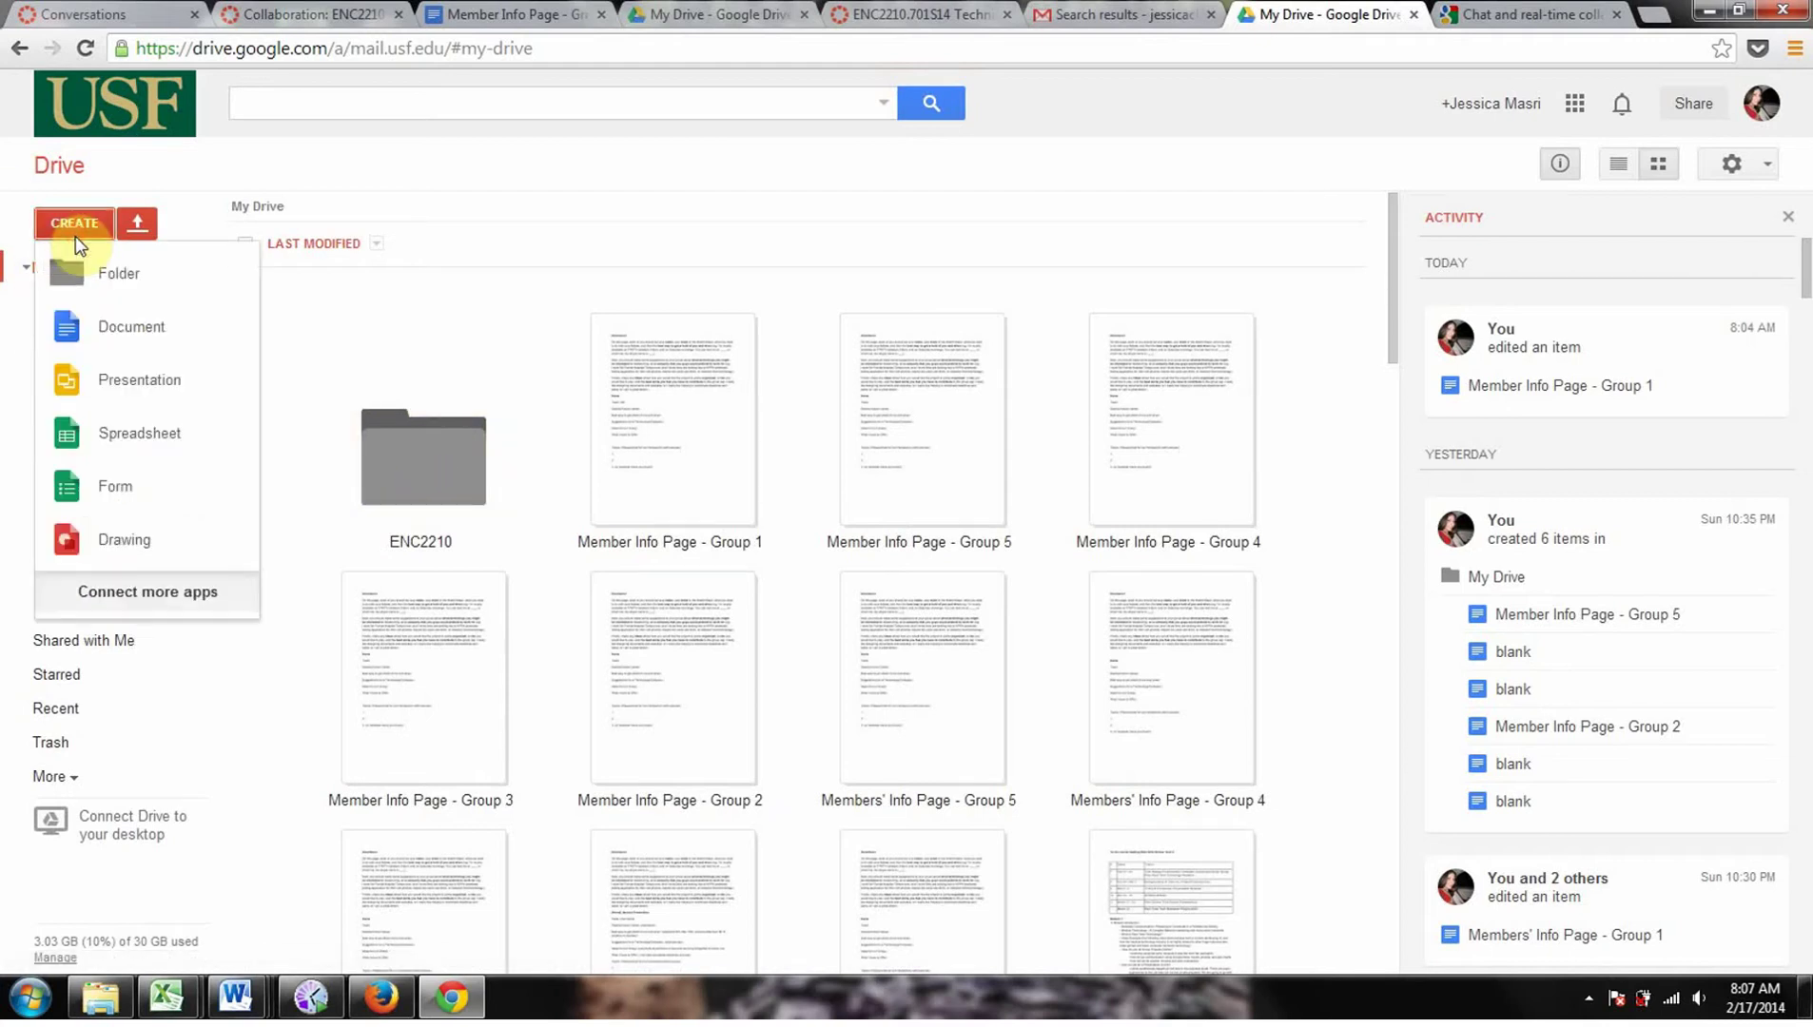
double_click(426, 478)
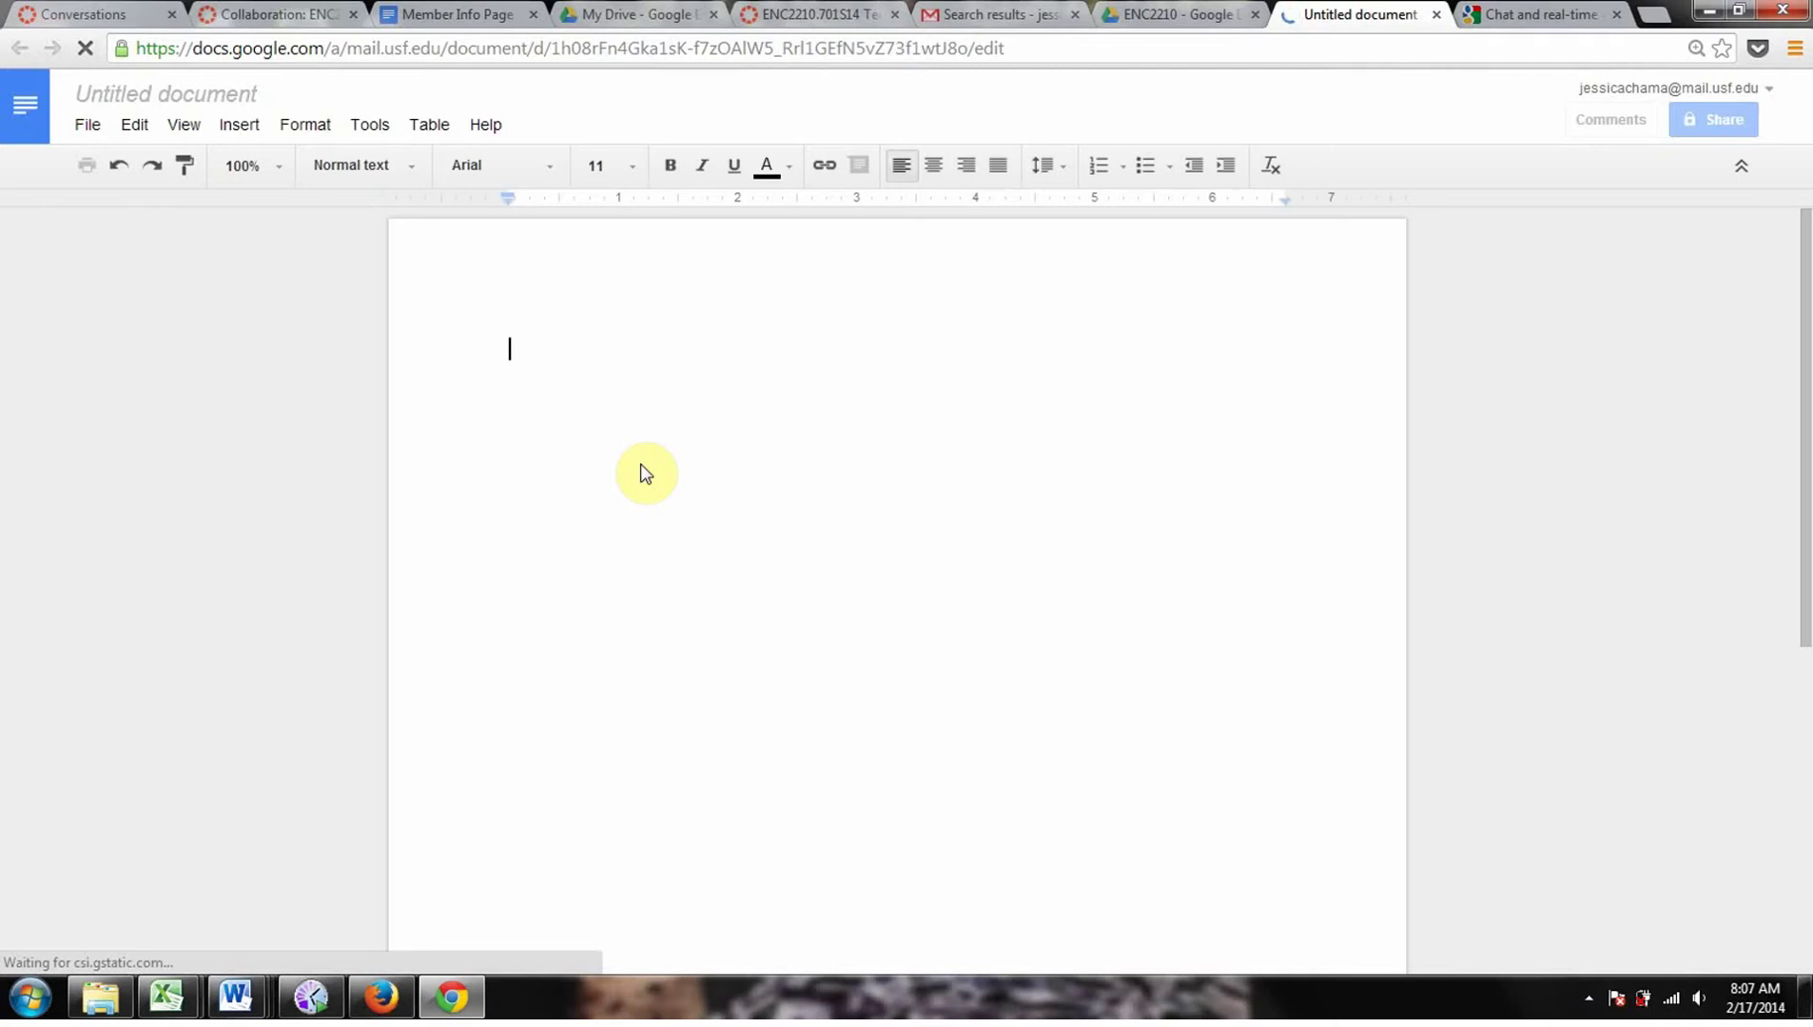
Step: Rename the untitled document to 'Tech Research Project-Backgrounder Outline'
left_click(133, 98)
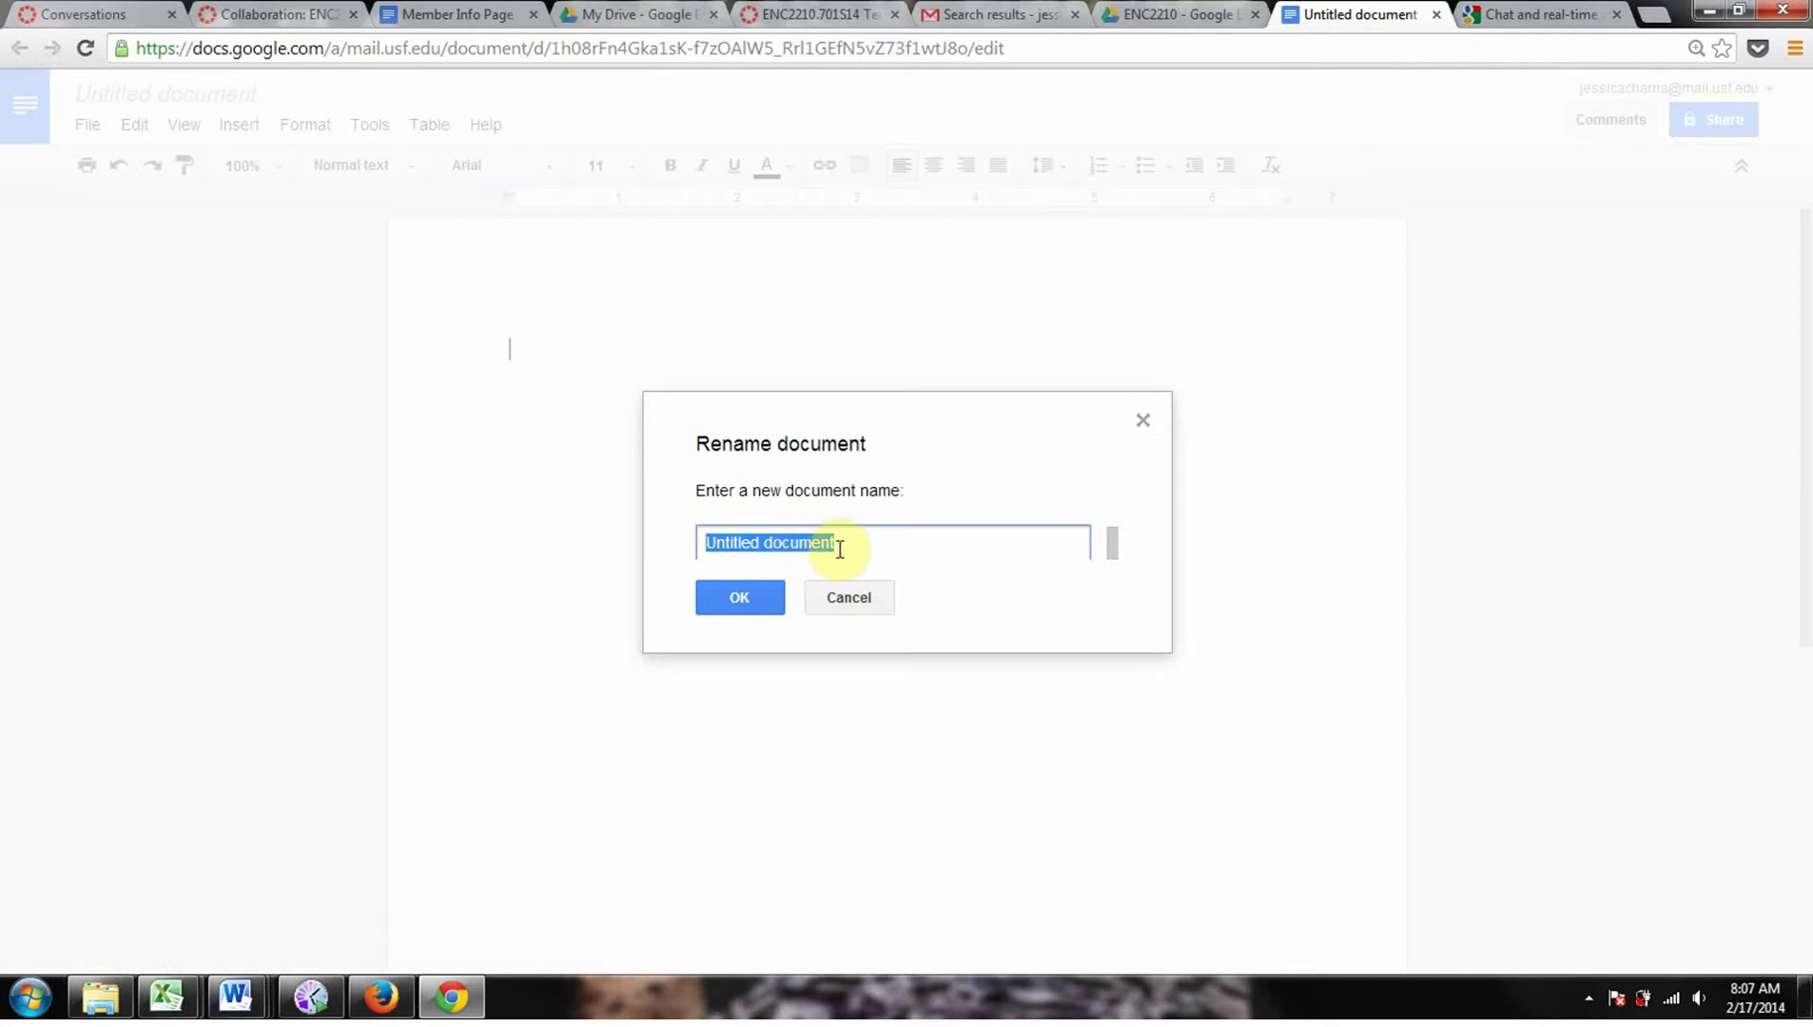
type("Tech ")
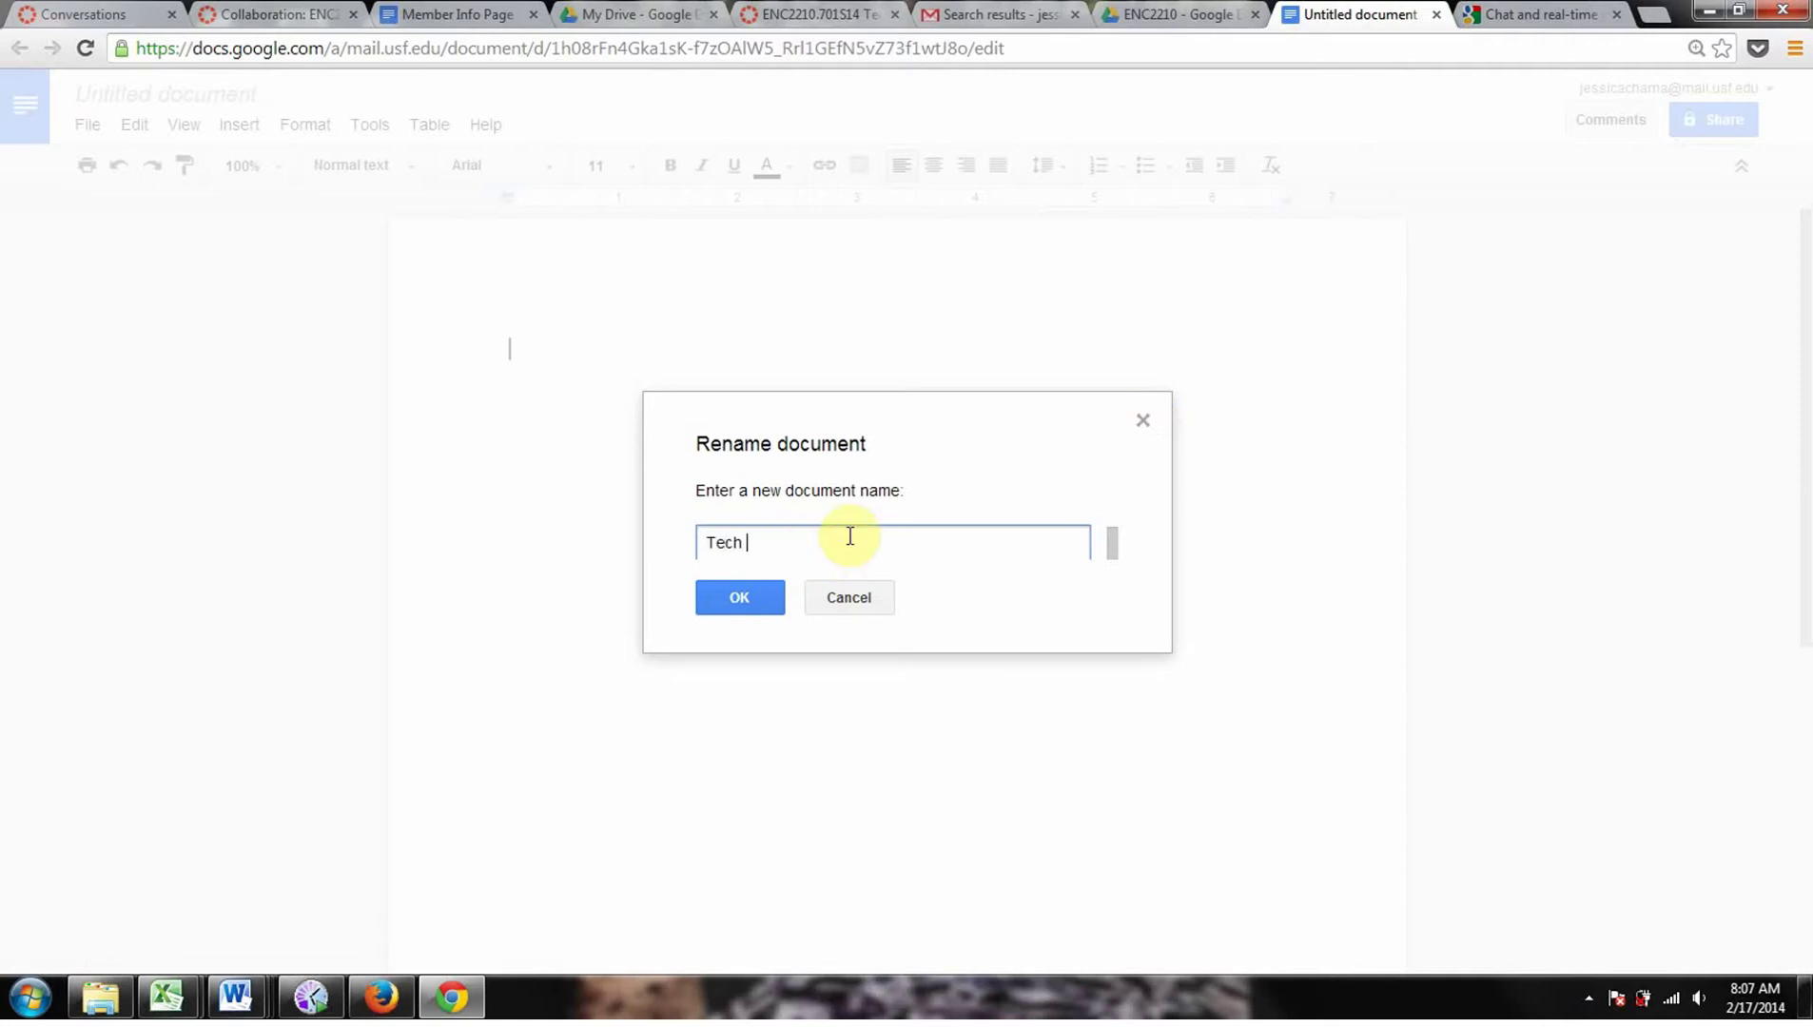
type("Research Project-Backgrounder Dra")
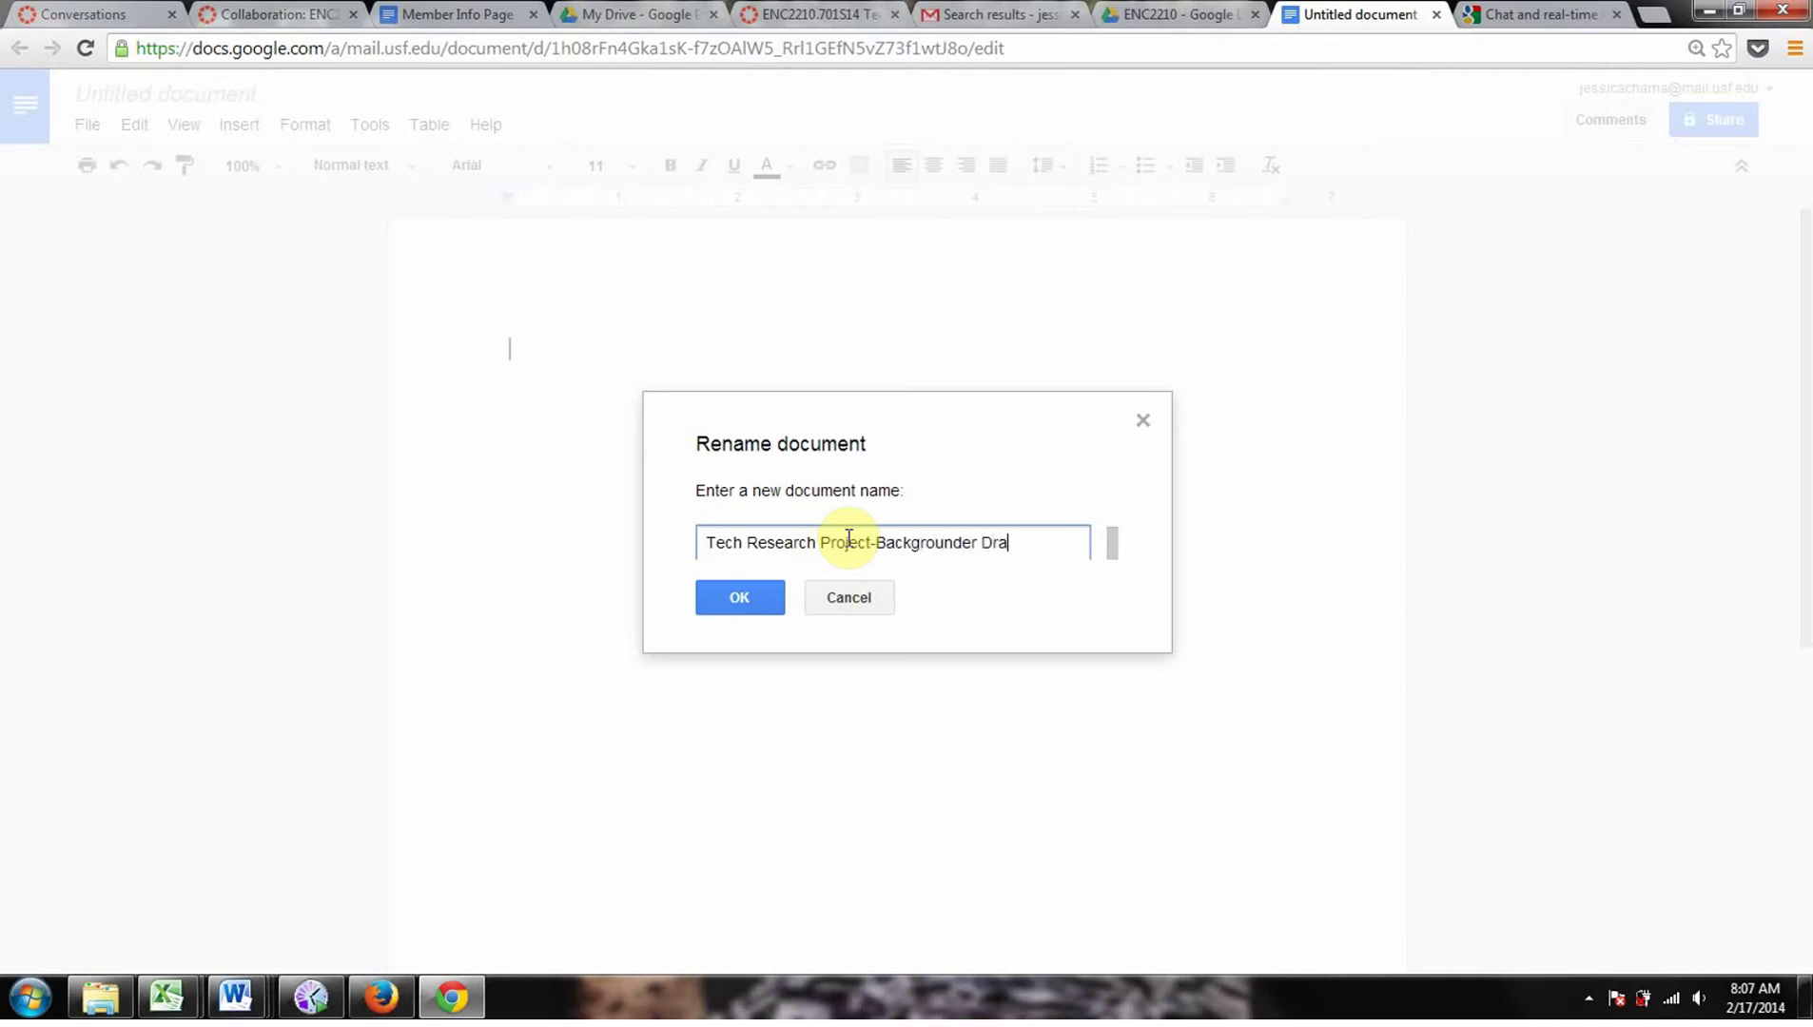
key("BackSpace")
key("BackSpace")
type("Outline")
left_click(741, 603)
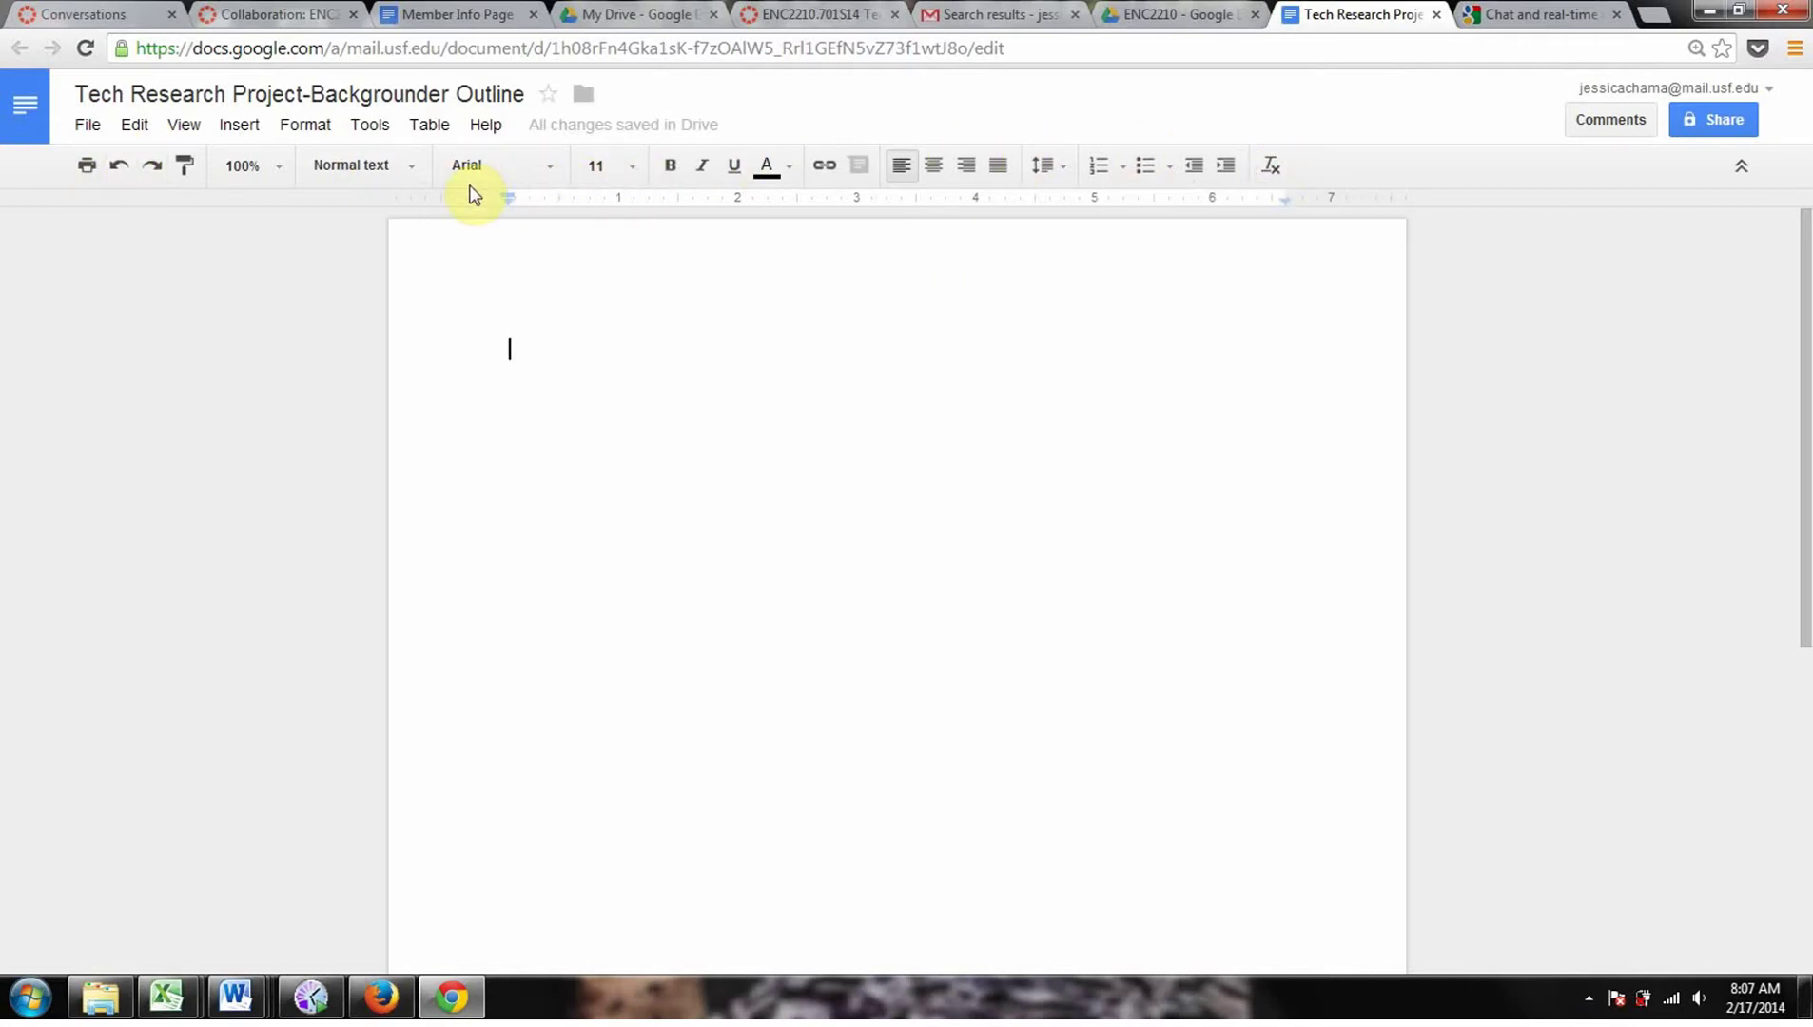
Step: Type 'Tech Research Project-Backgrounder Outline' as the first line in Title style
left_click(404, 169)
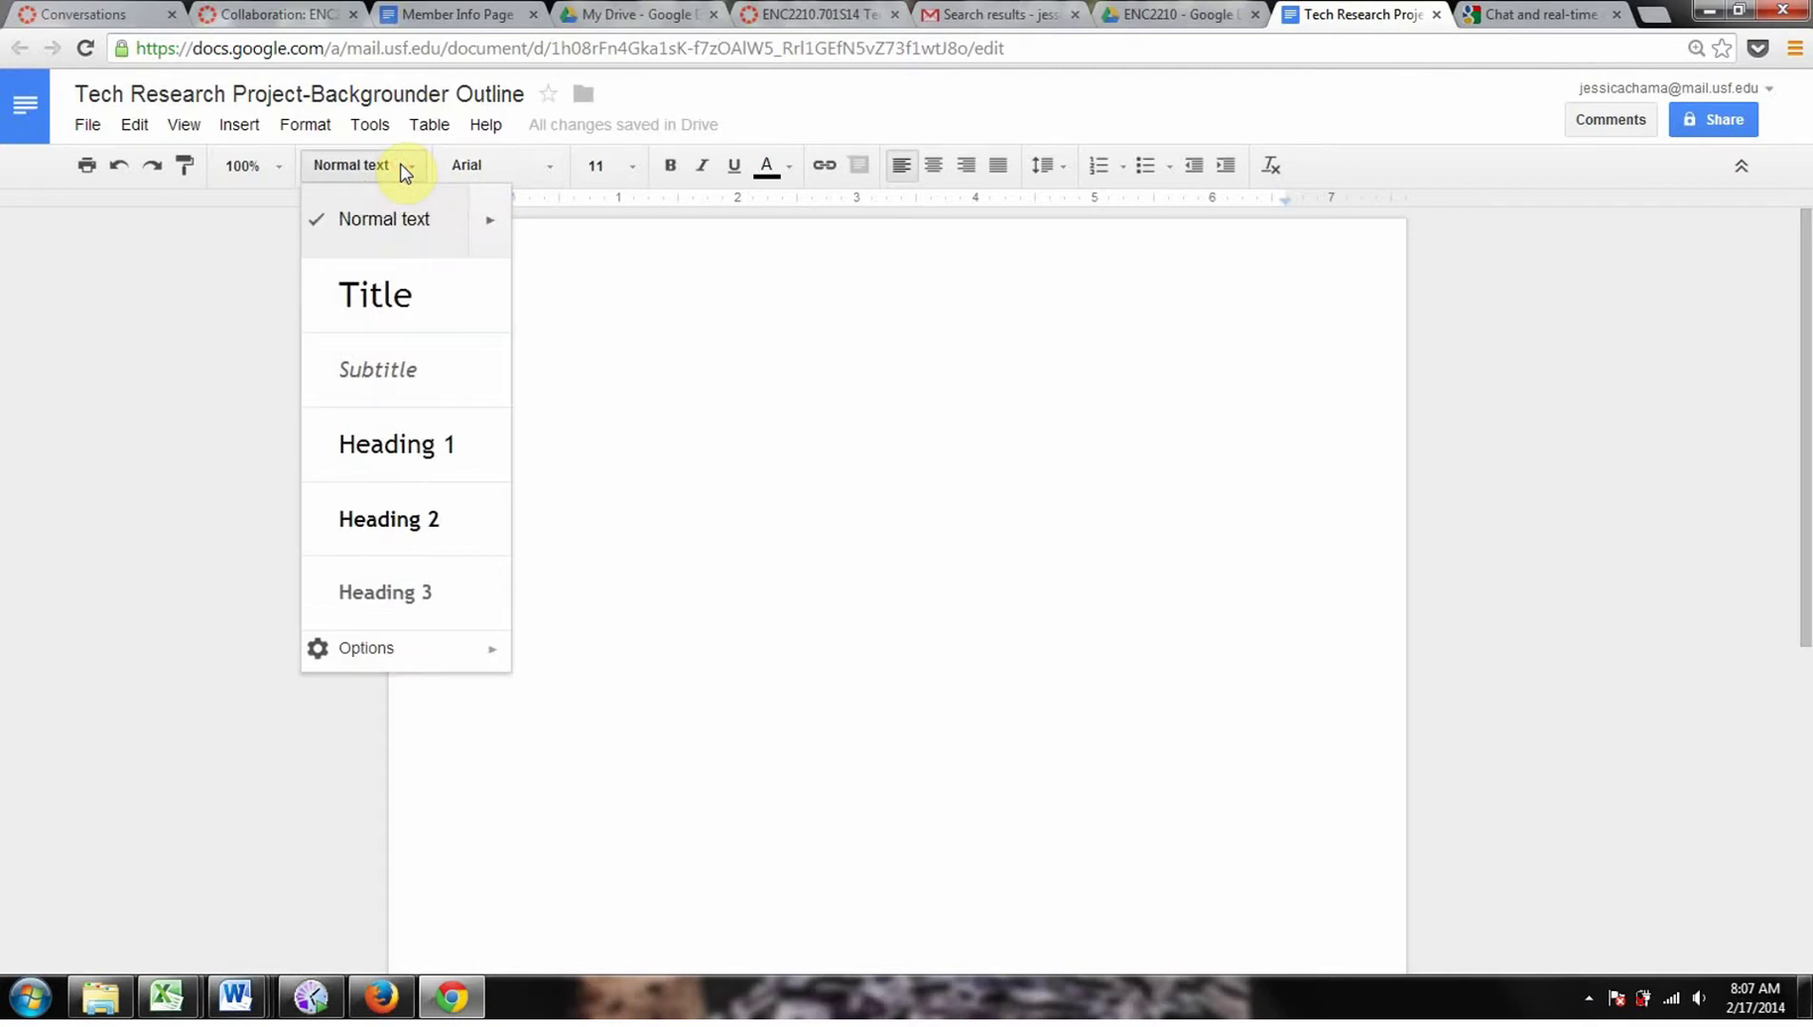
left_click(387, 296)
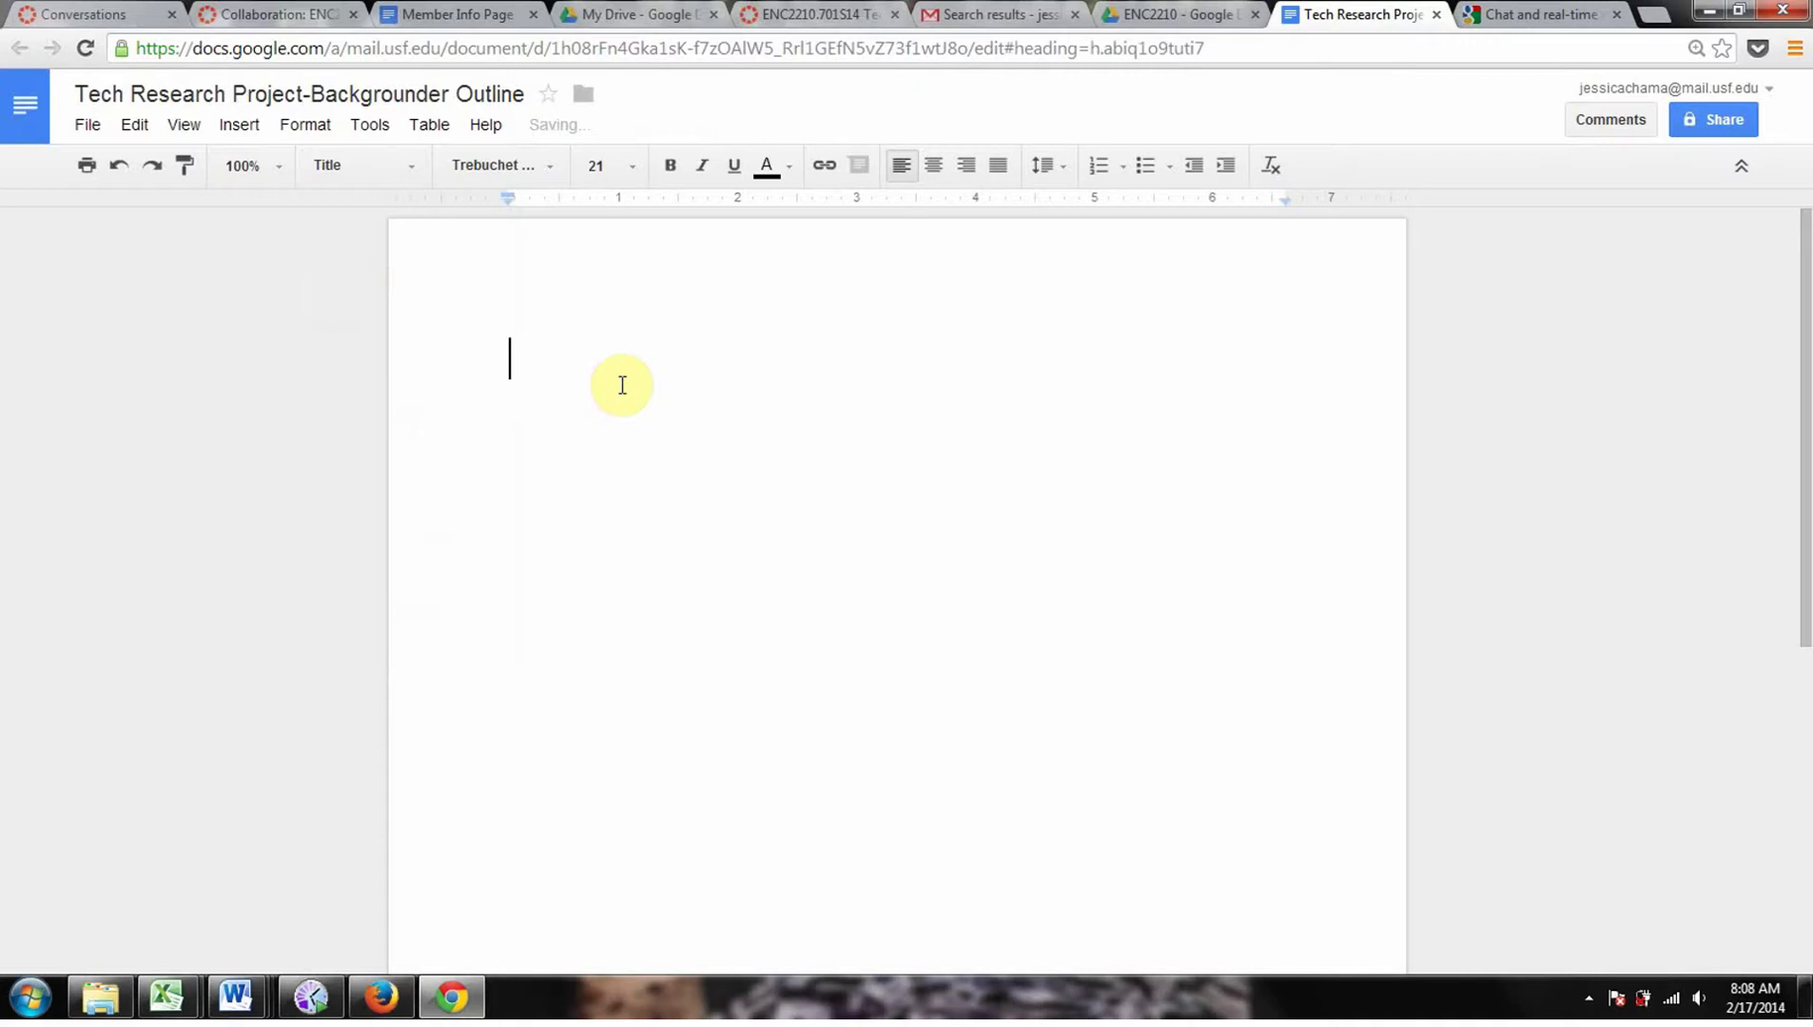
type("Tech Re")
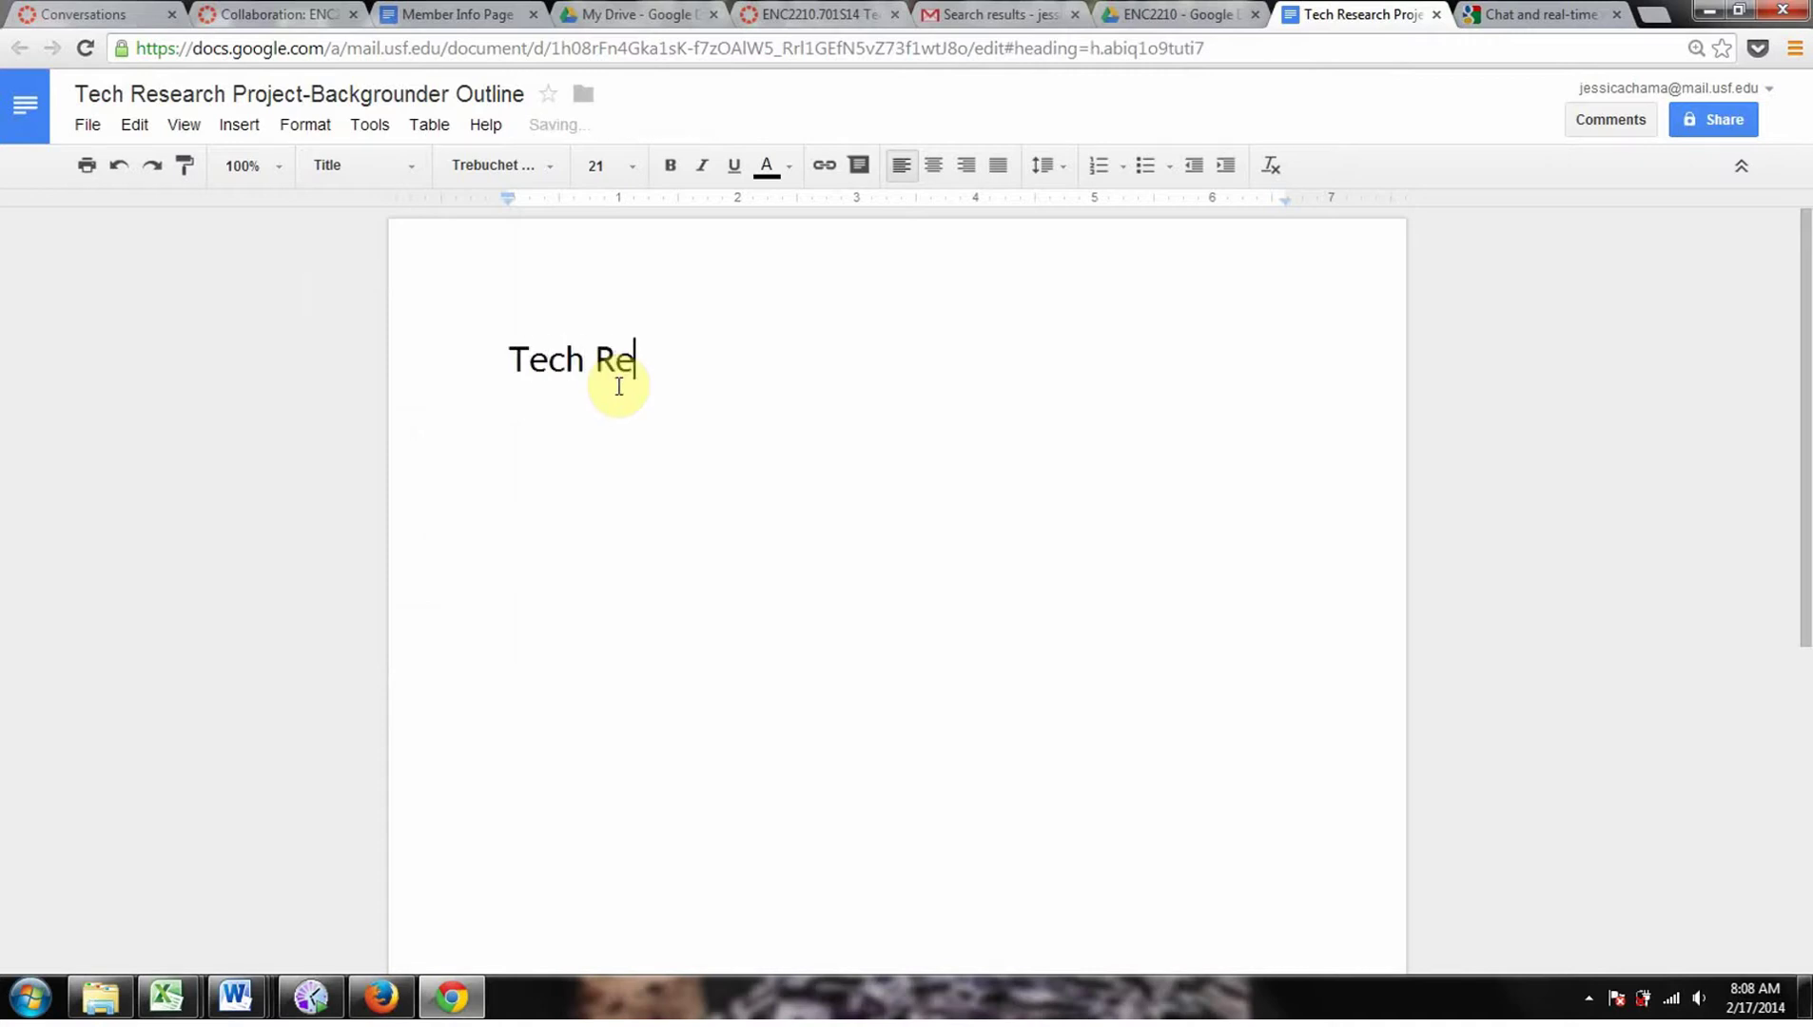
type("search Project")
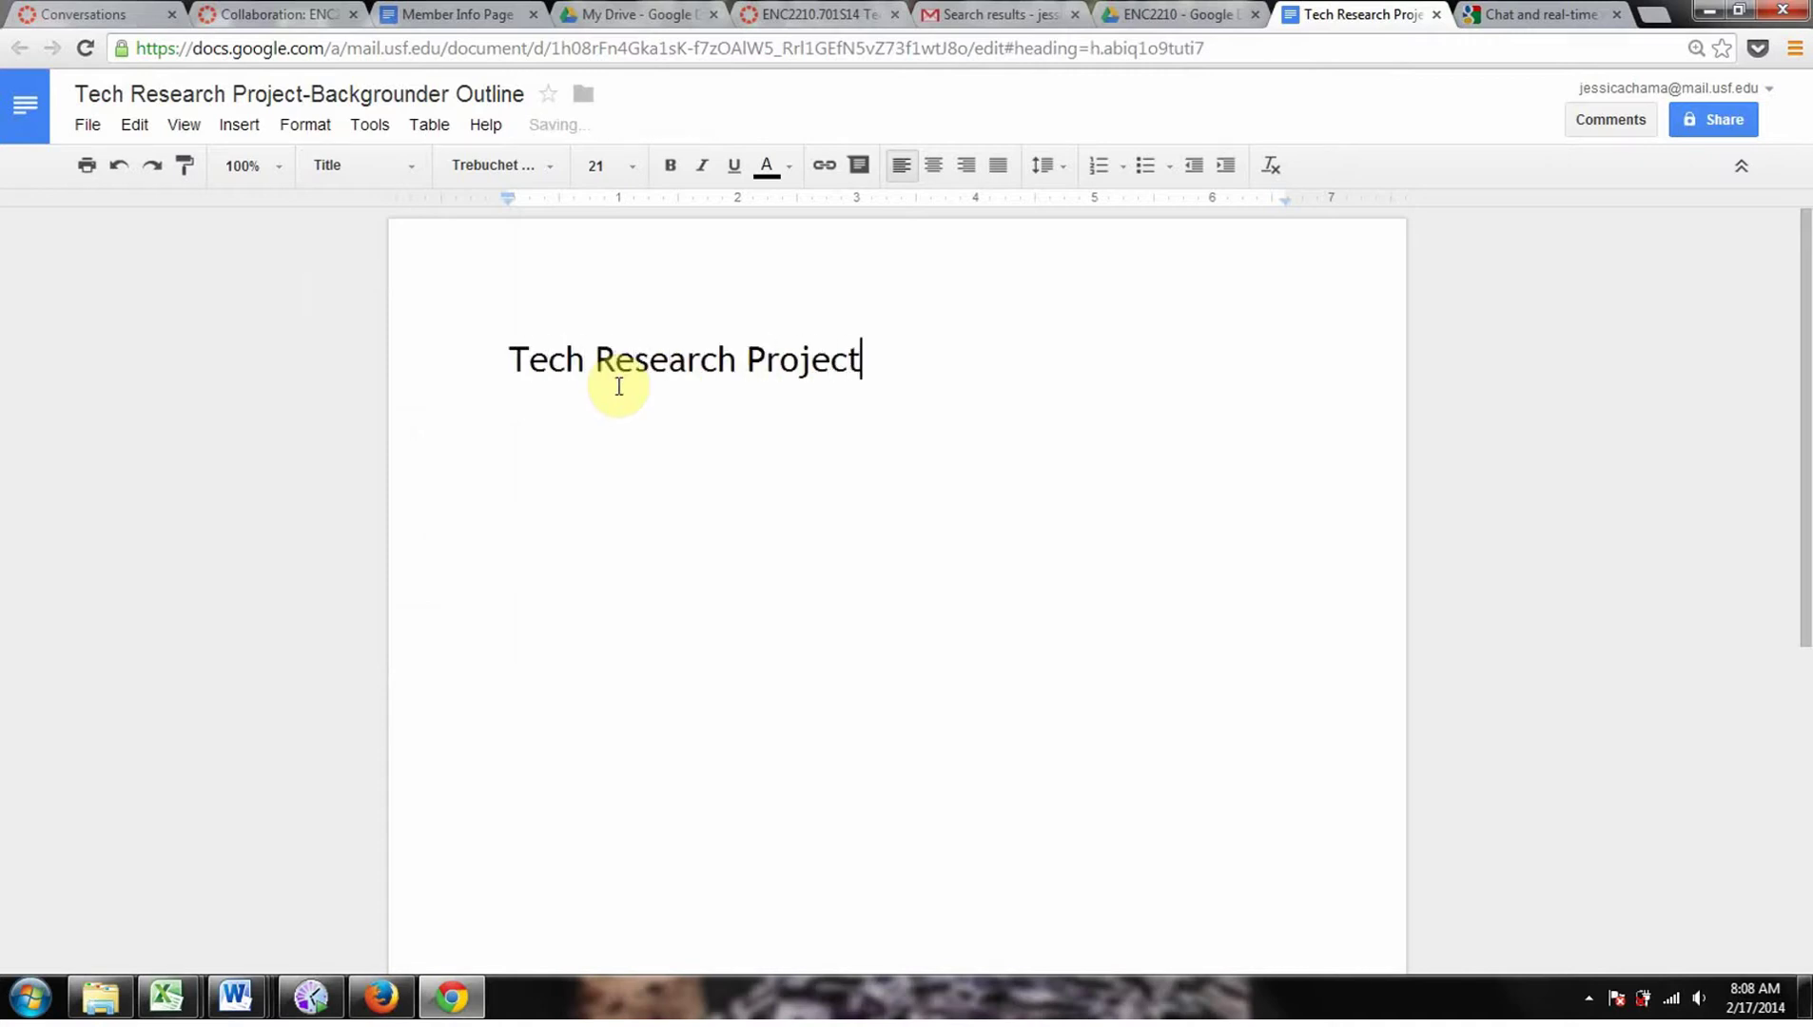
type("-Backgr")
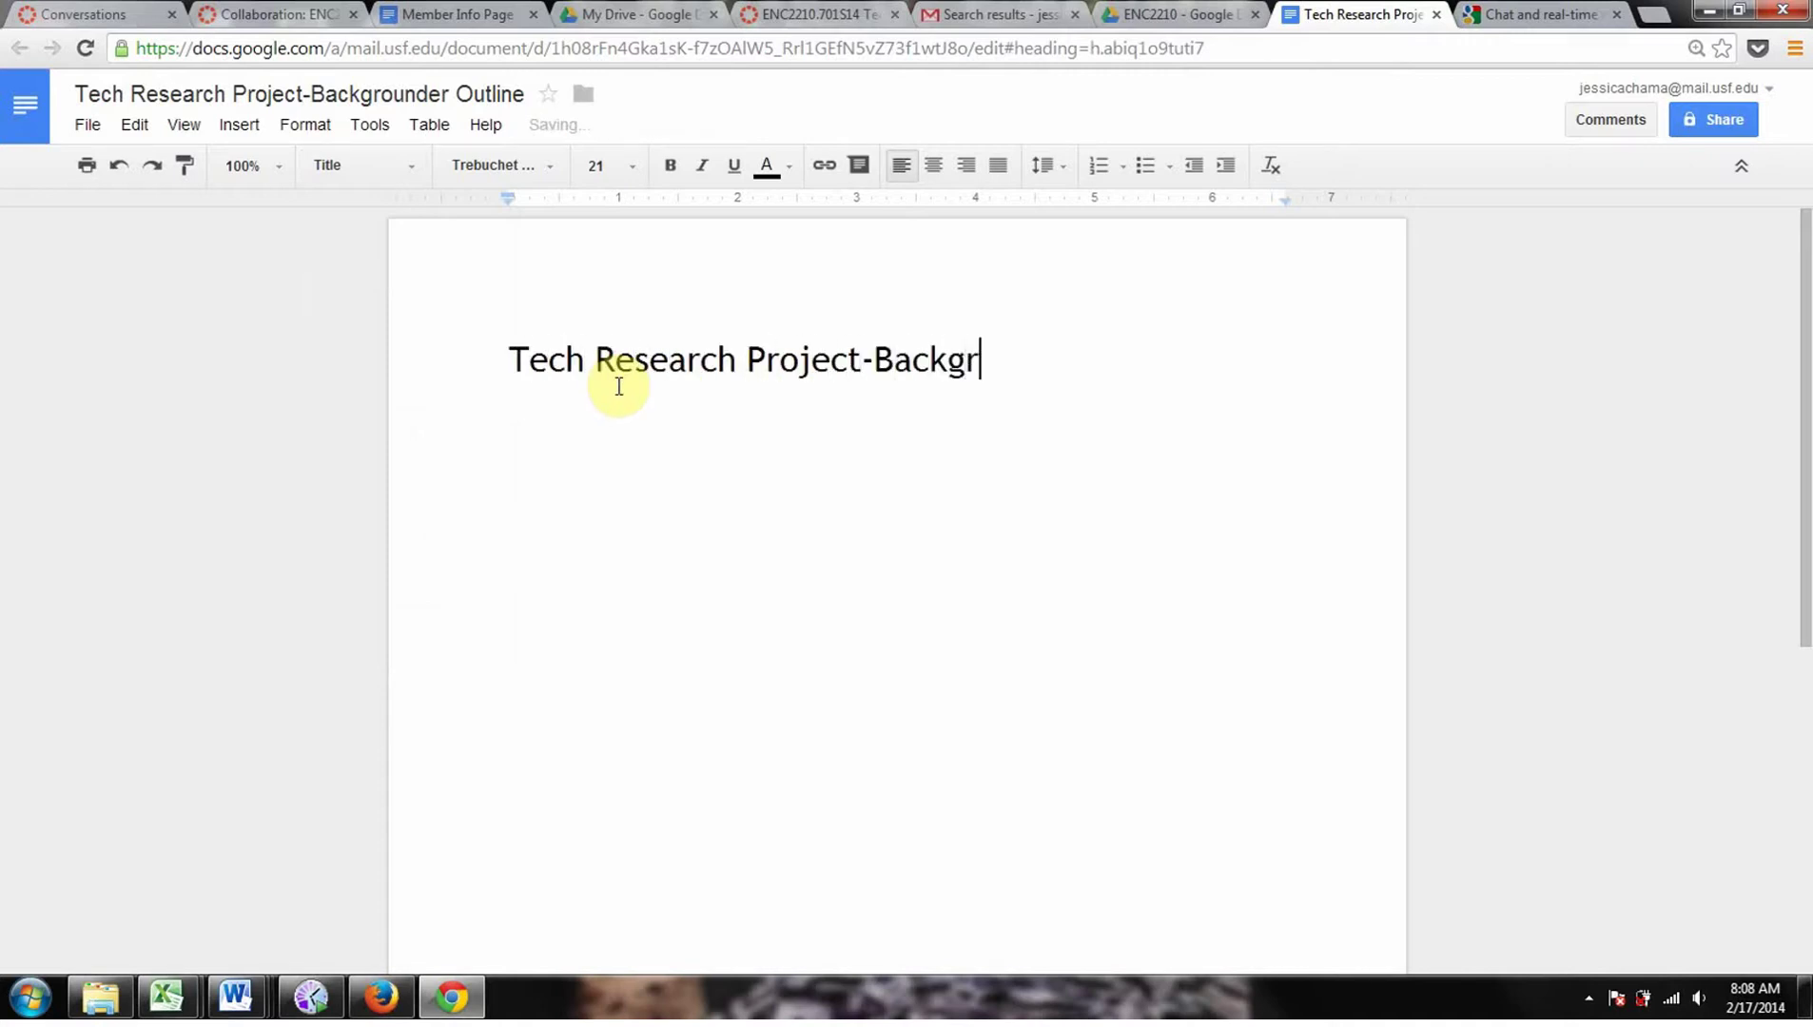
type("ounder Outline")
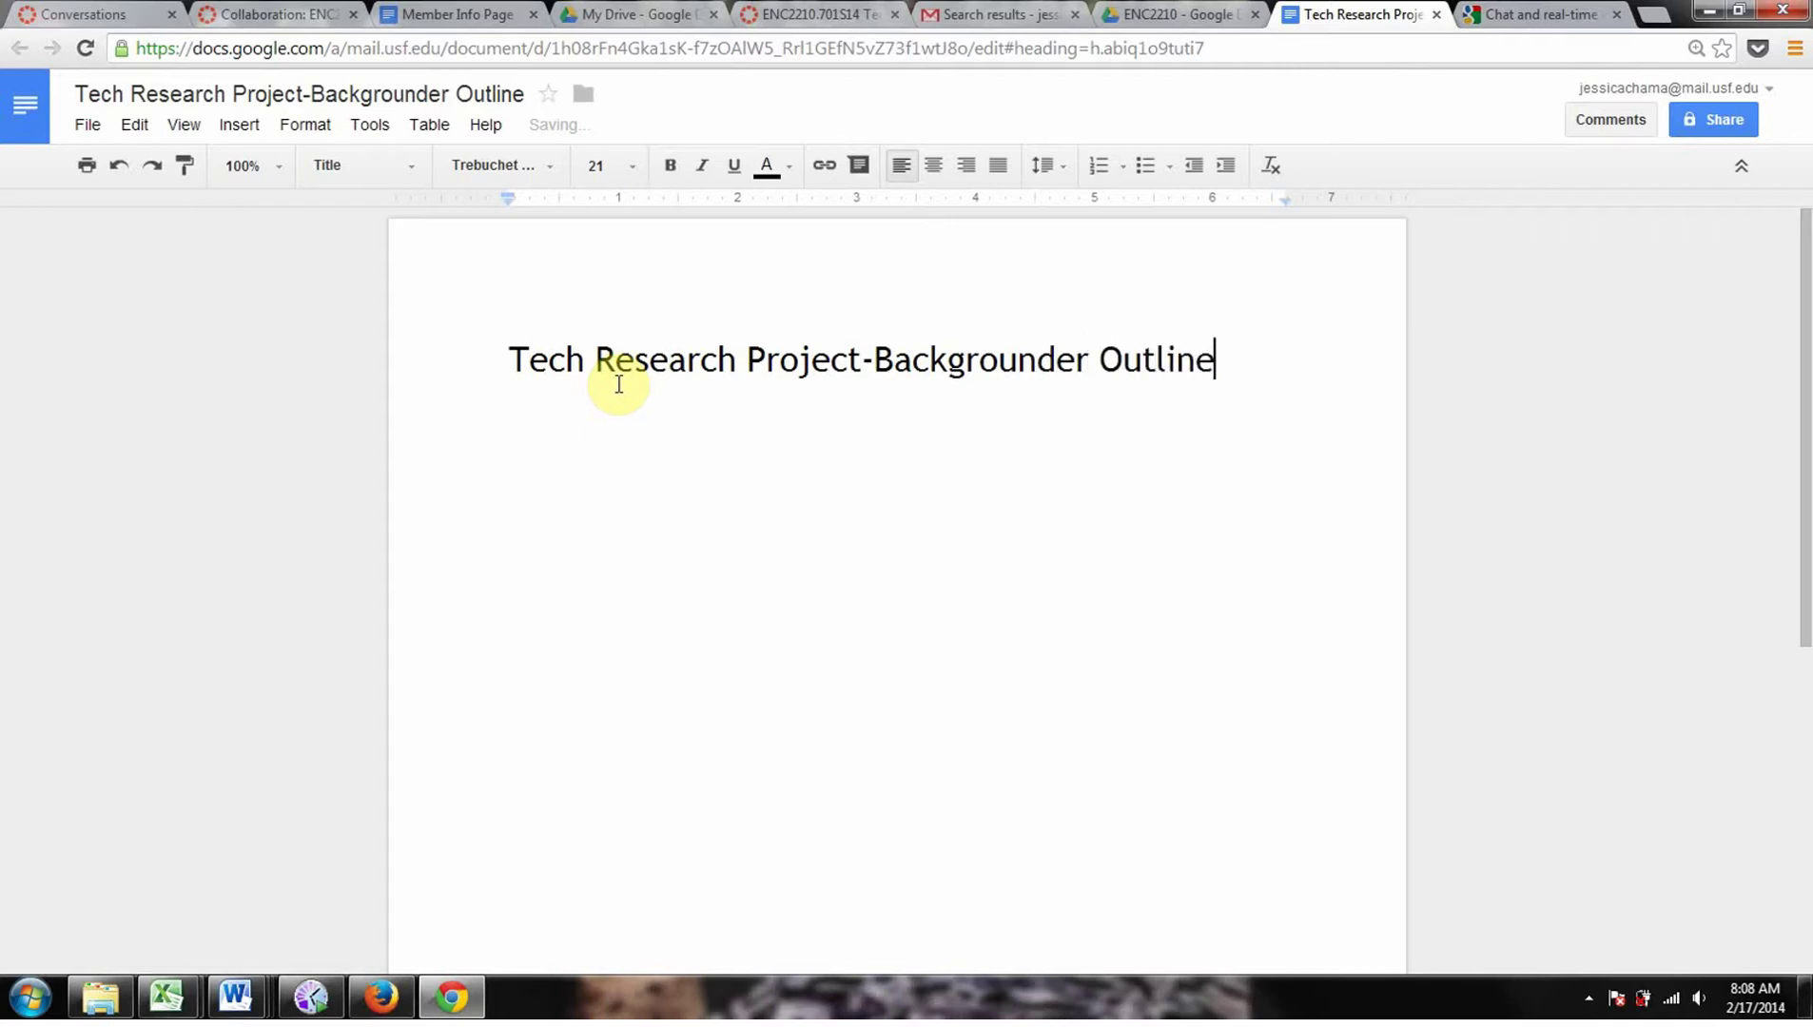
key("Return")
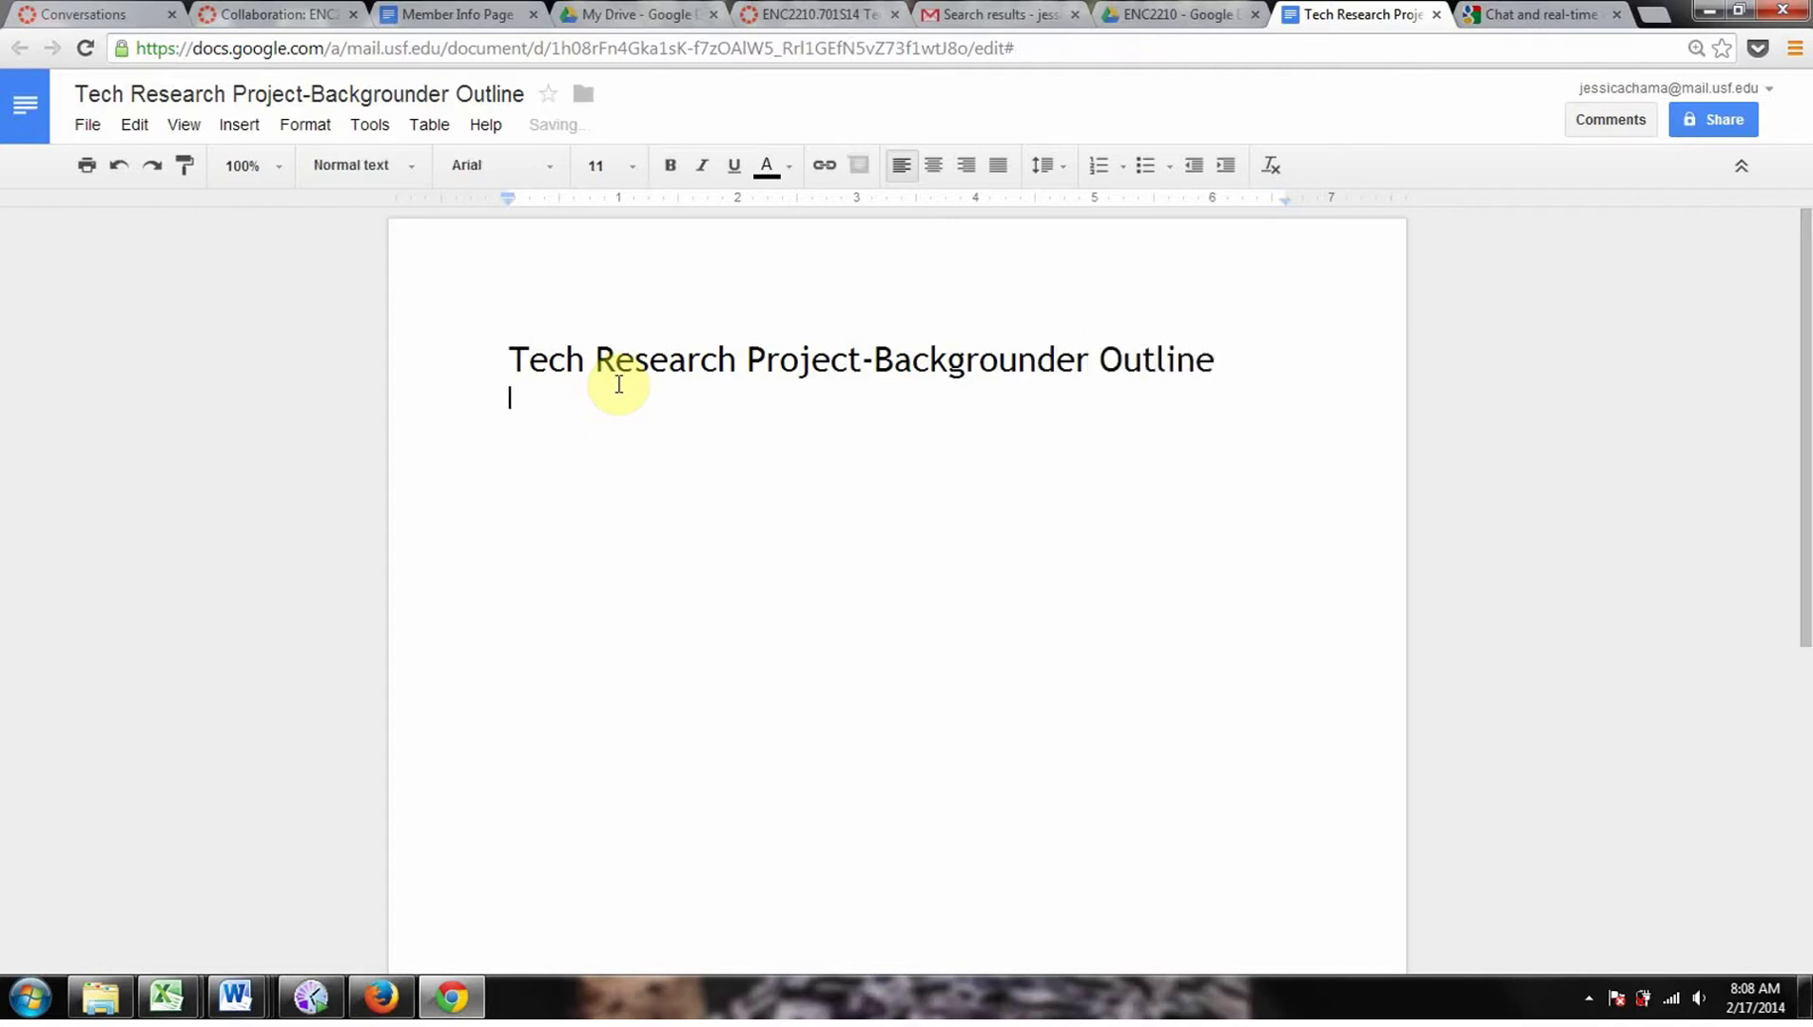
Step: Break the title after 'Project-' and make 'Backgrounder Outline' a Subtitle
left_click(375, 164)
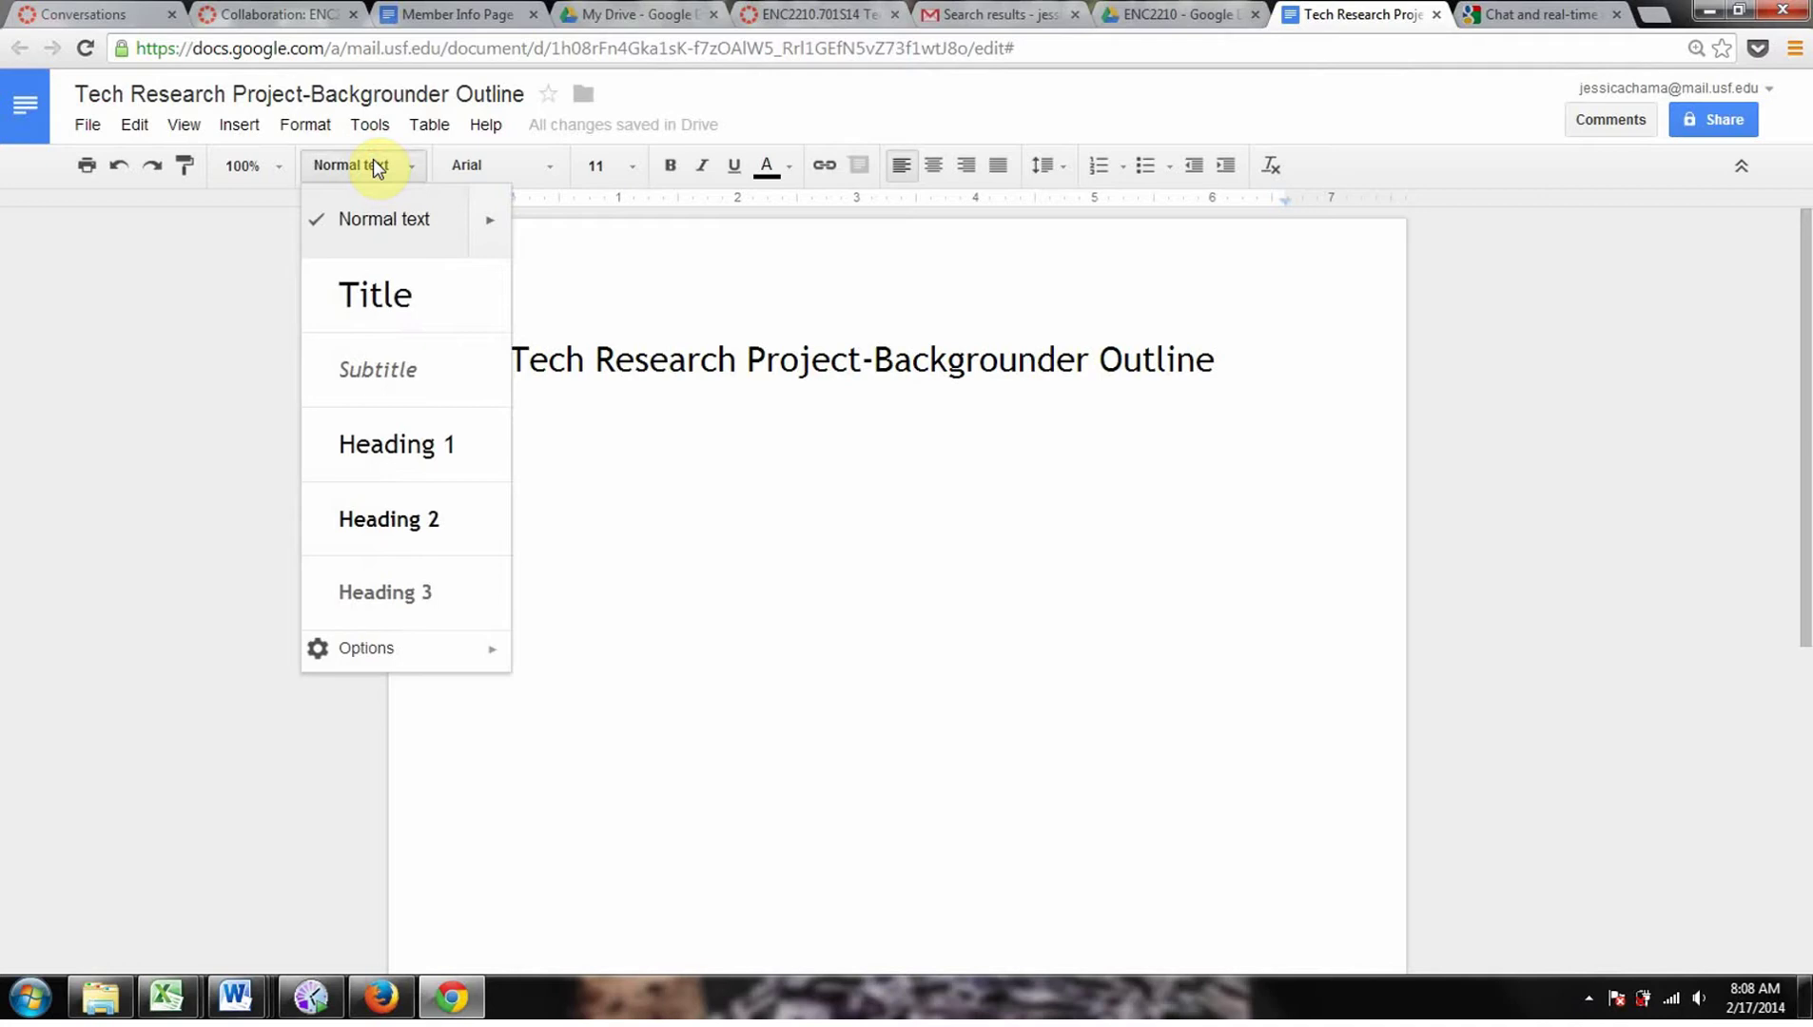
left_click(820, 555)
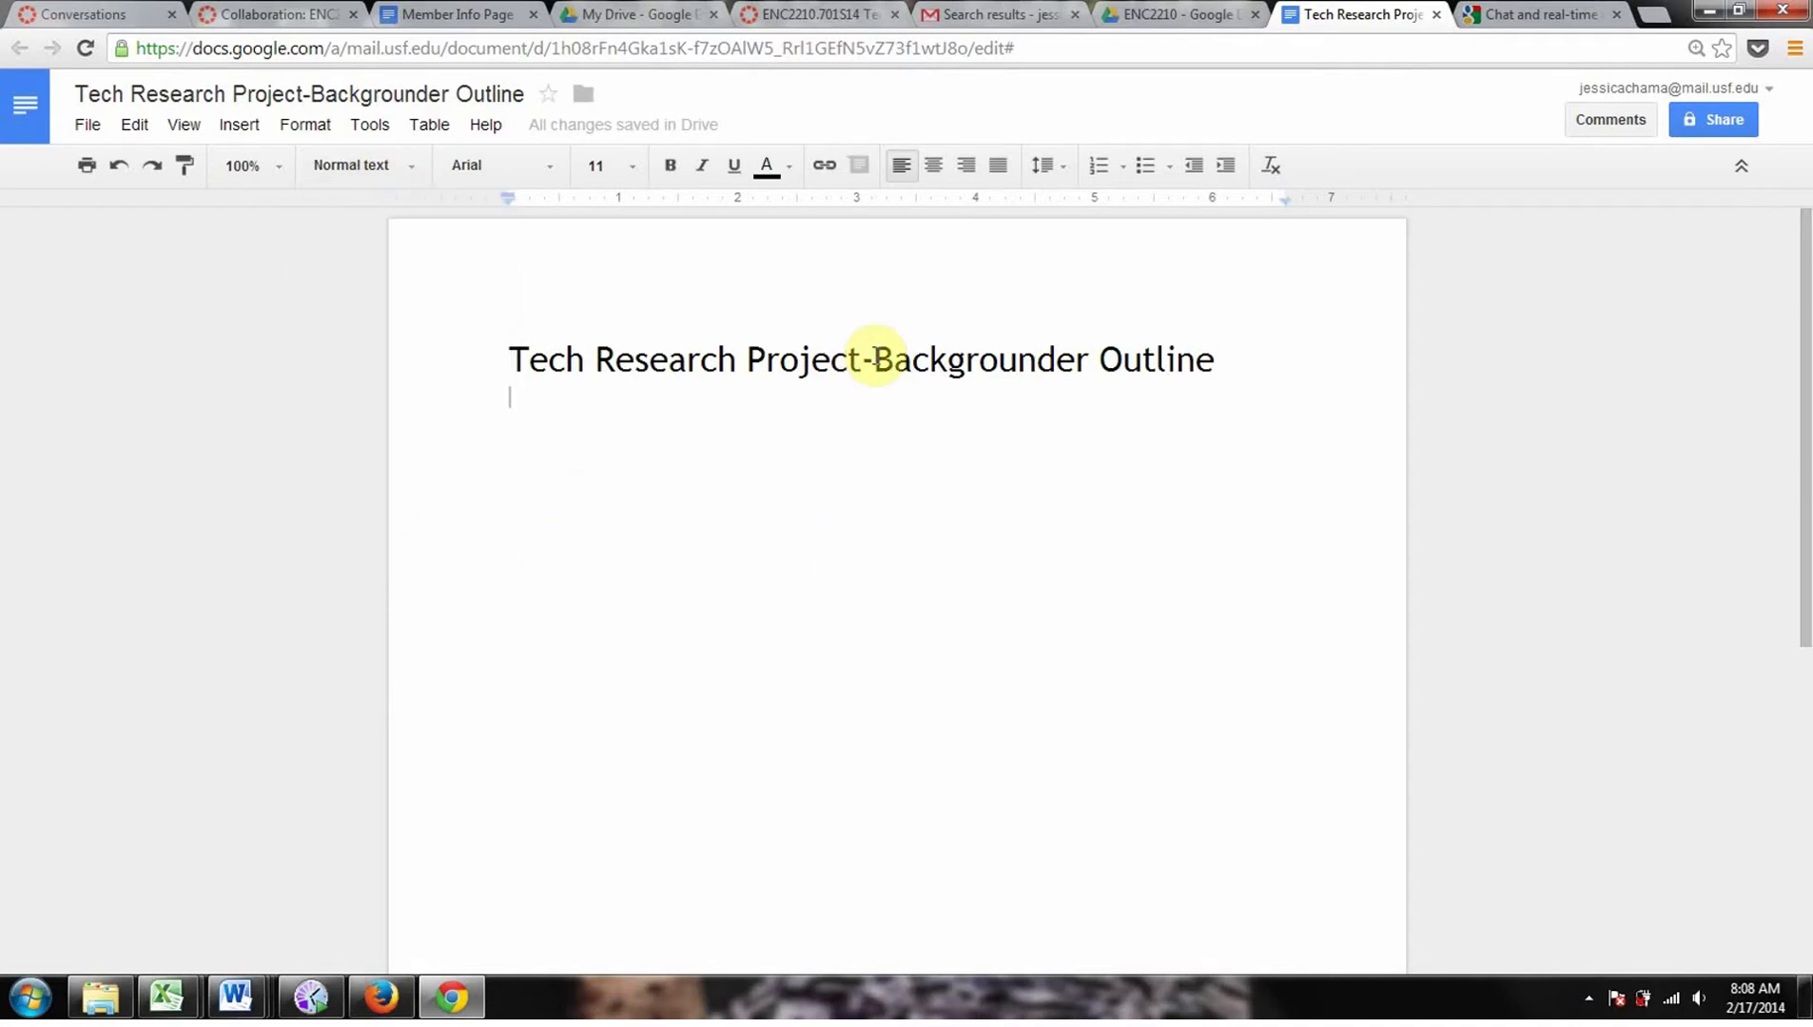
left_click(874, 360)
key("Return")
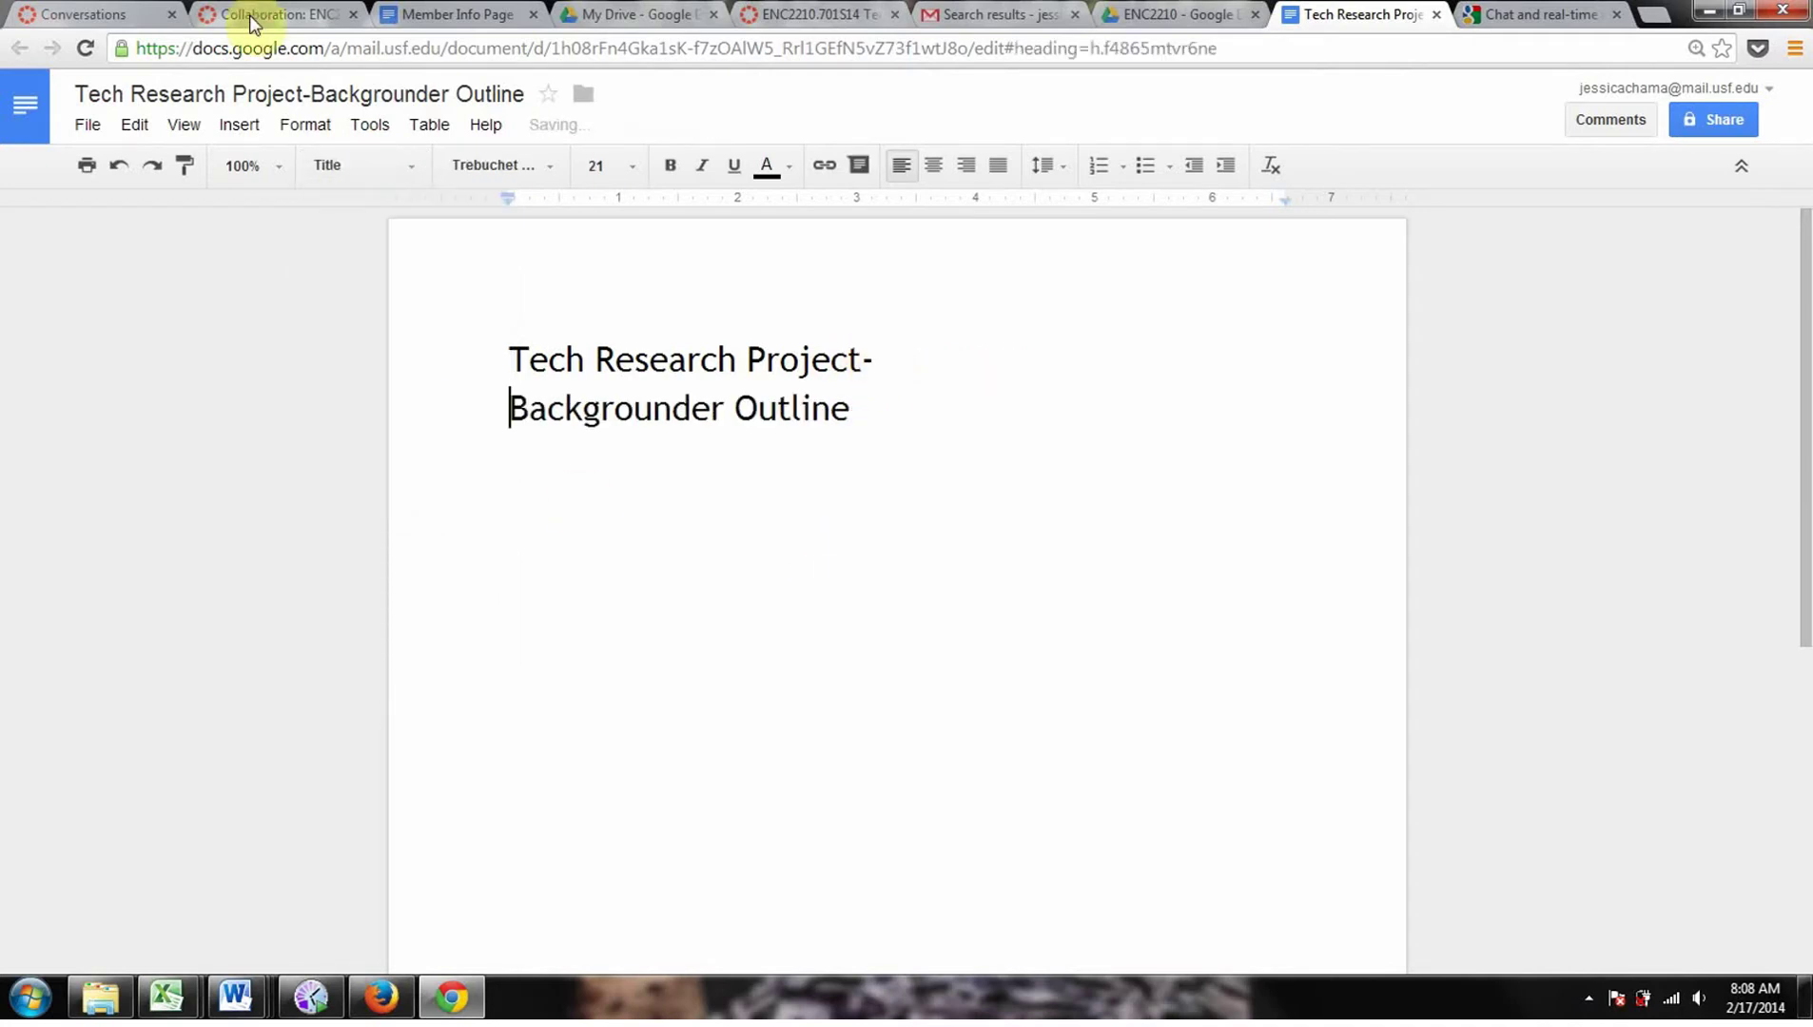
left_click(368, 159)
left_click(348, 368)
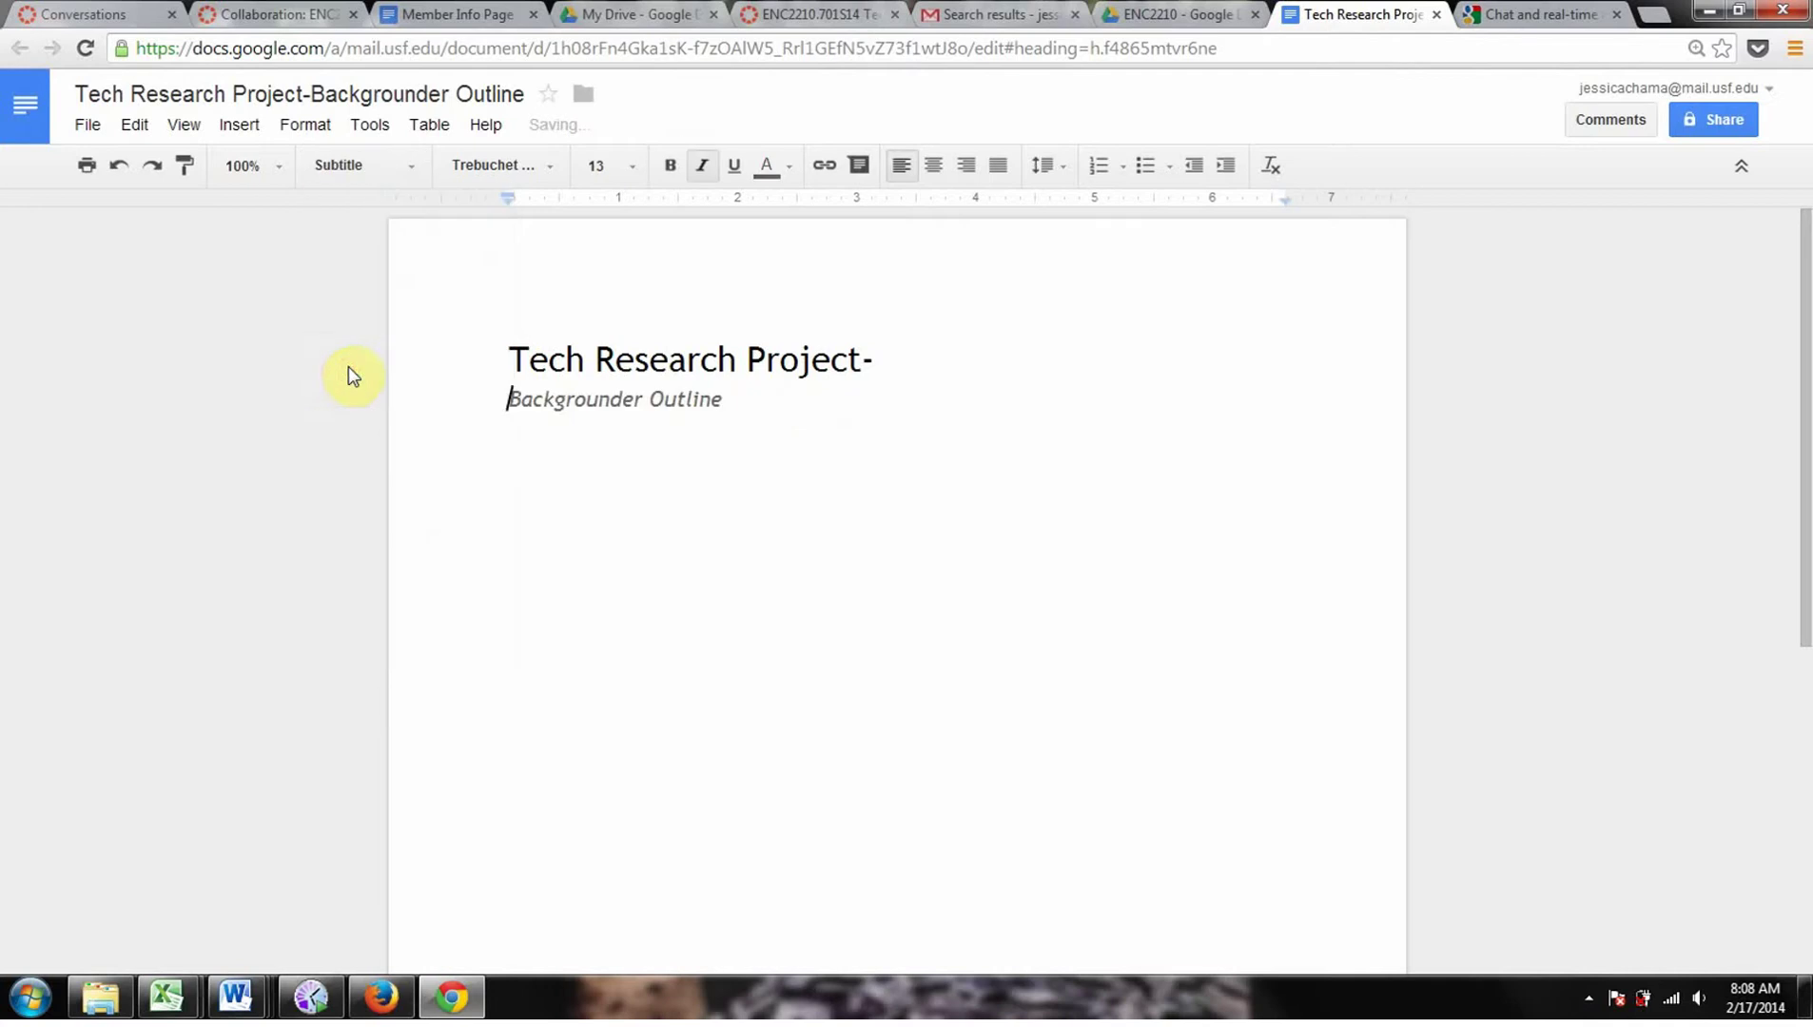
Step: Add an 'Intro:' line below the subtitle
left_click(733, 457)
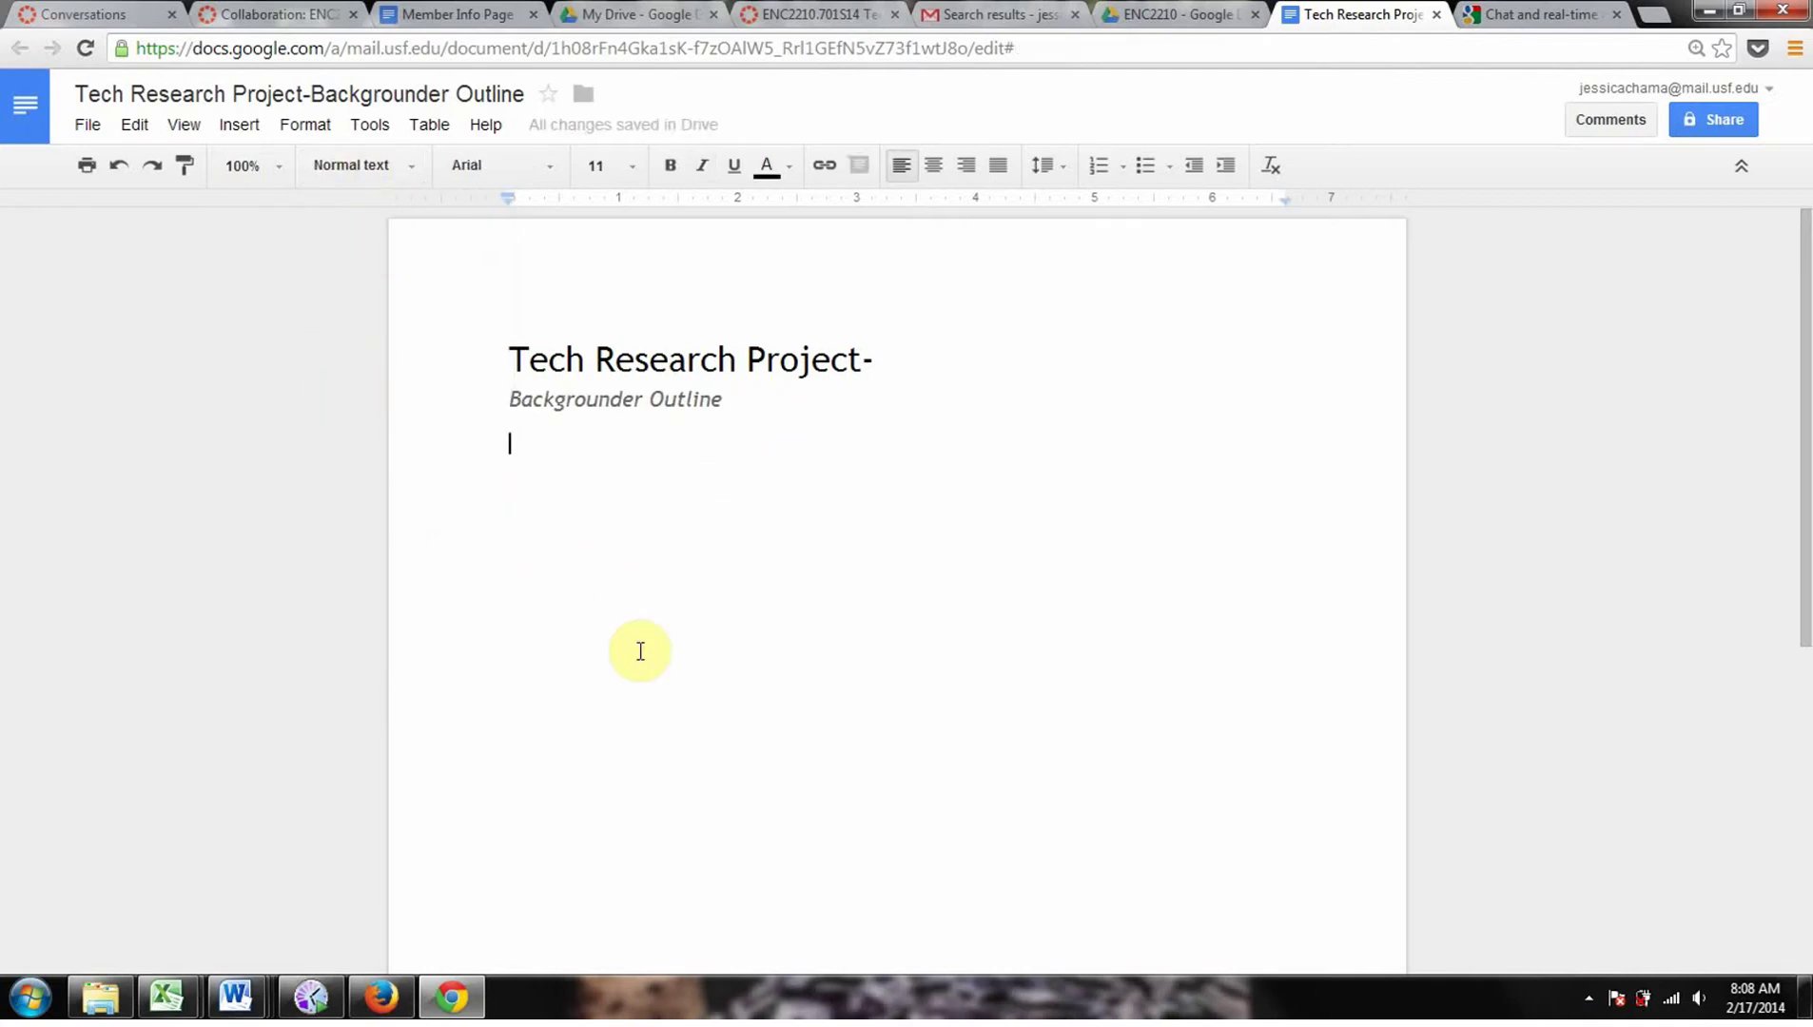
type("INtr")
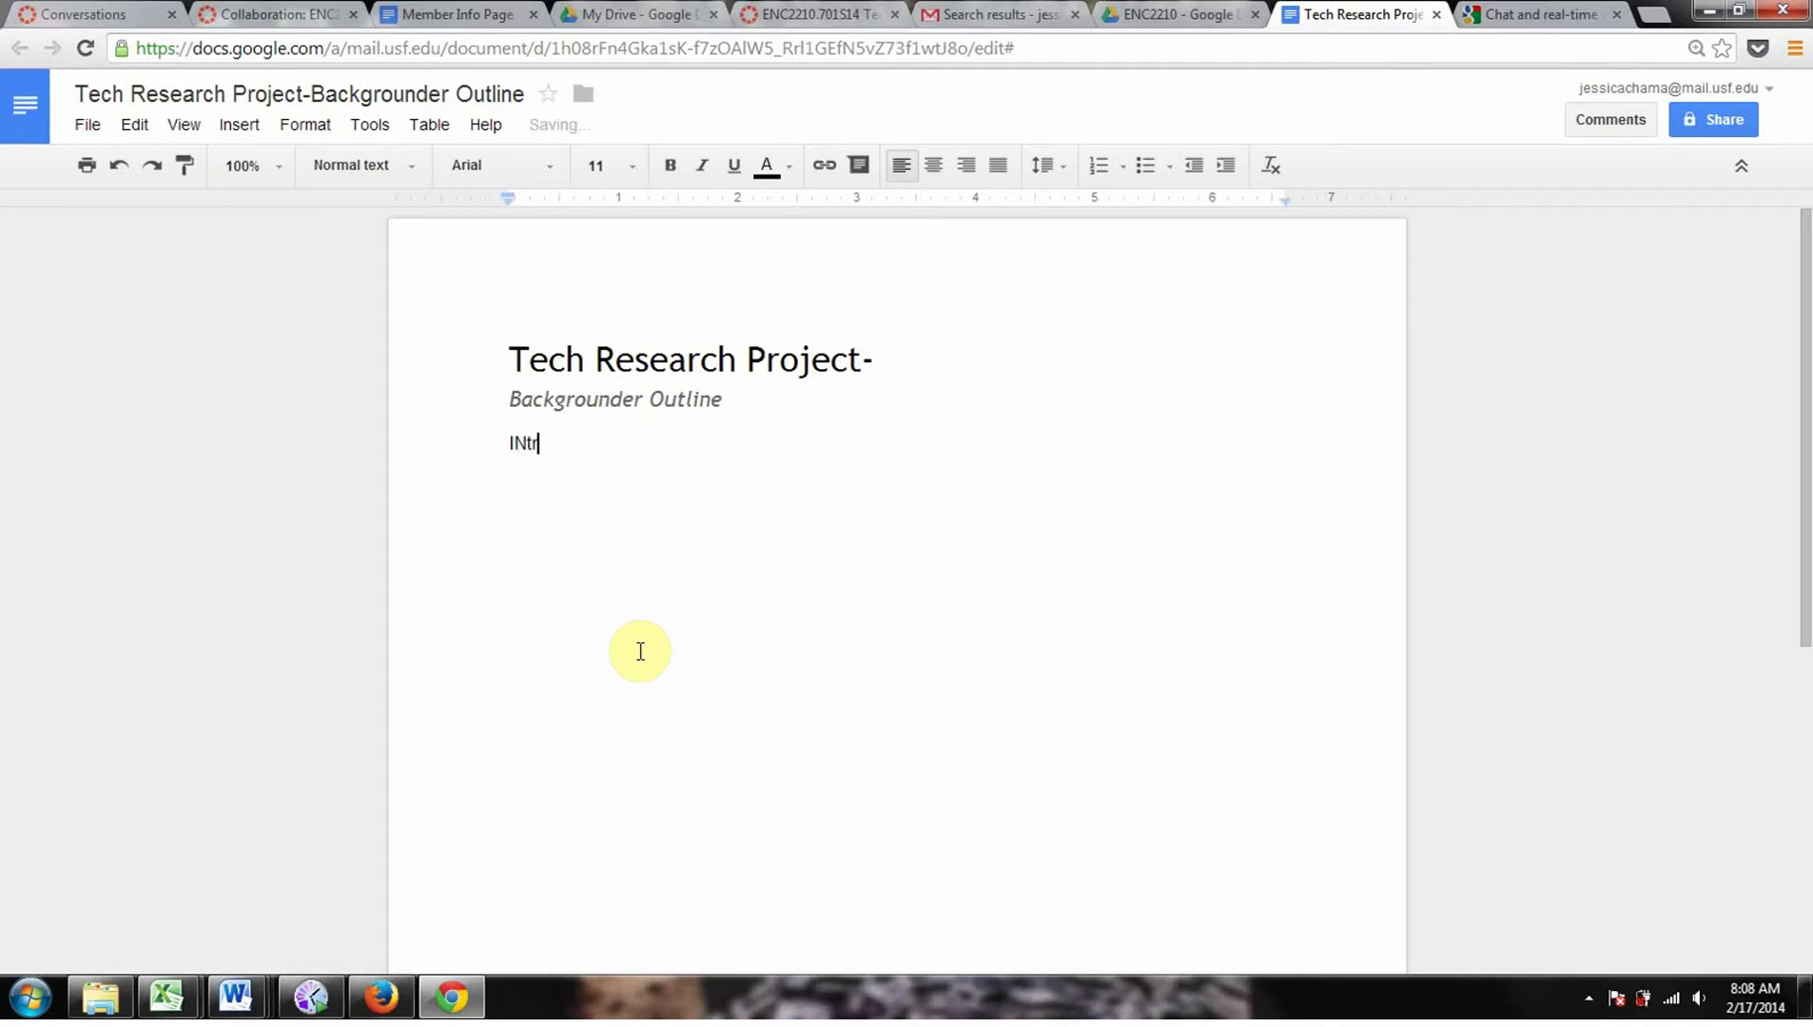
key("BackSpace")
key("BackSpace")
key("BackSpace")
type("ntro:")
key("Return")
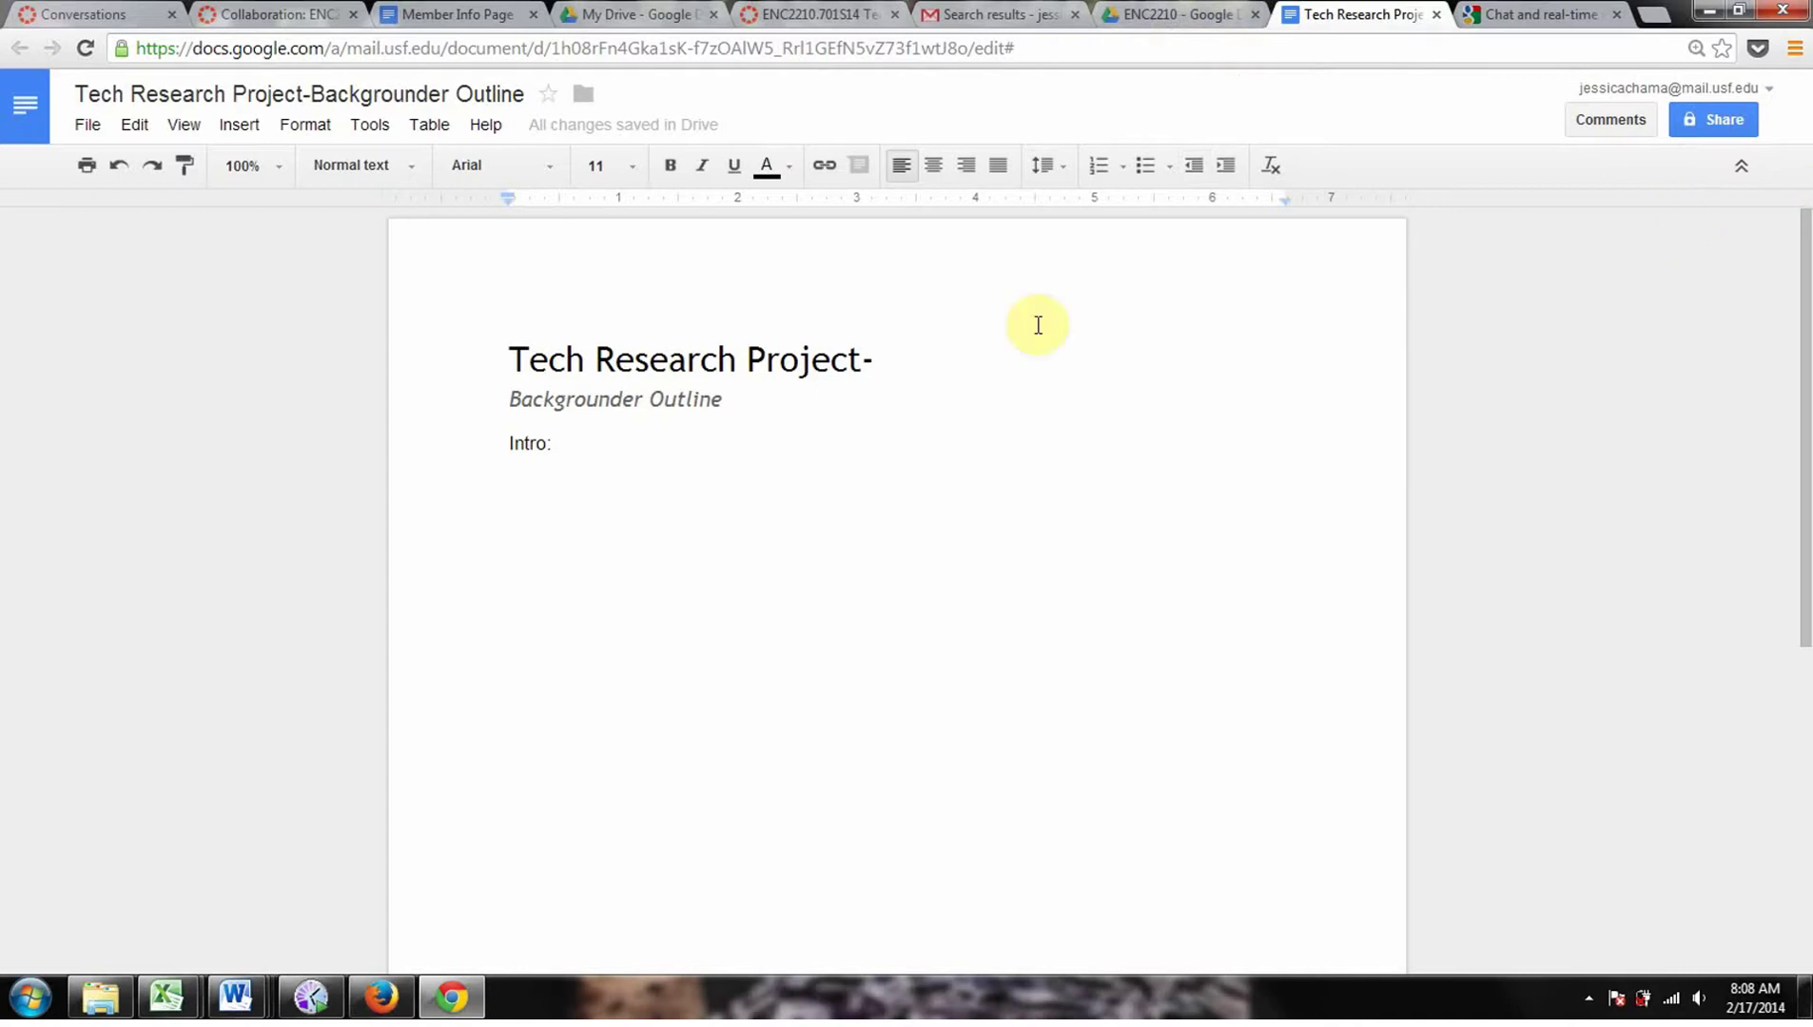
Step: Open the document's sharing settings and begin searching contacts for the collaborator
left_click(1717, 120)
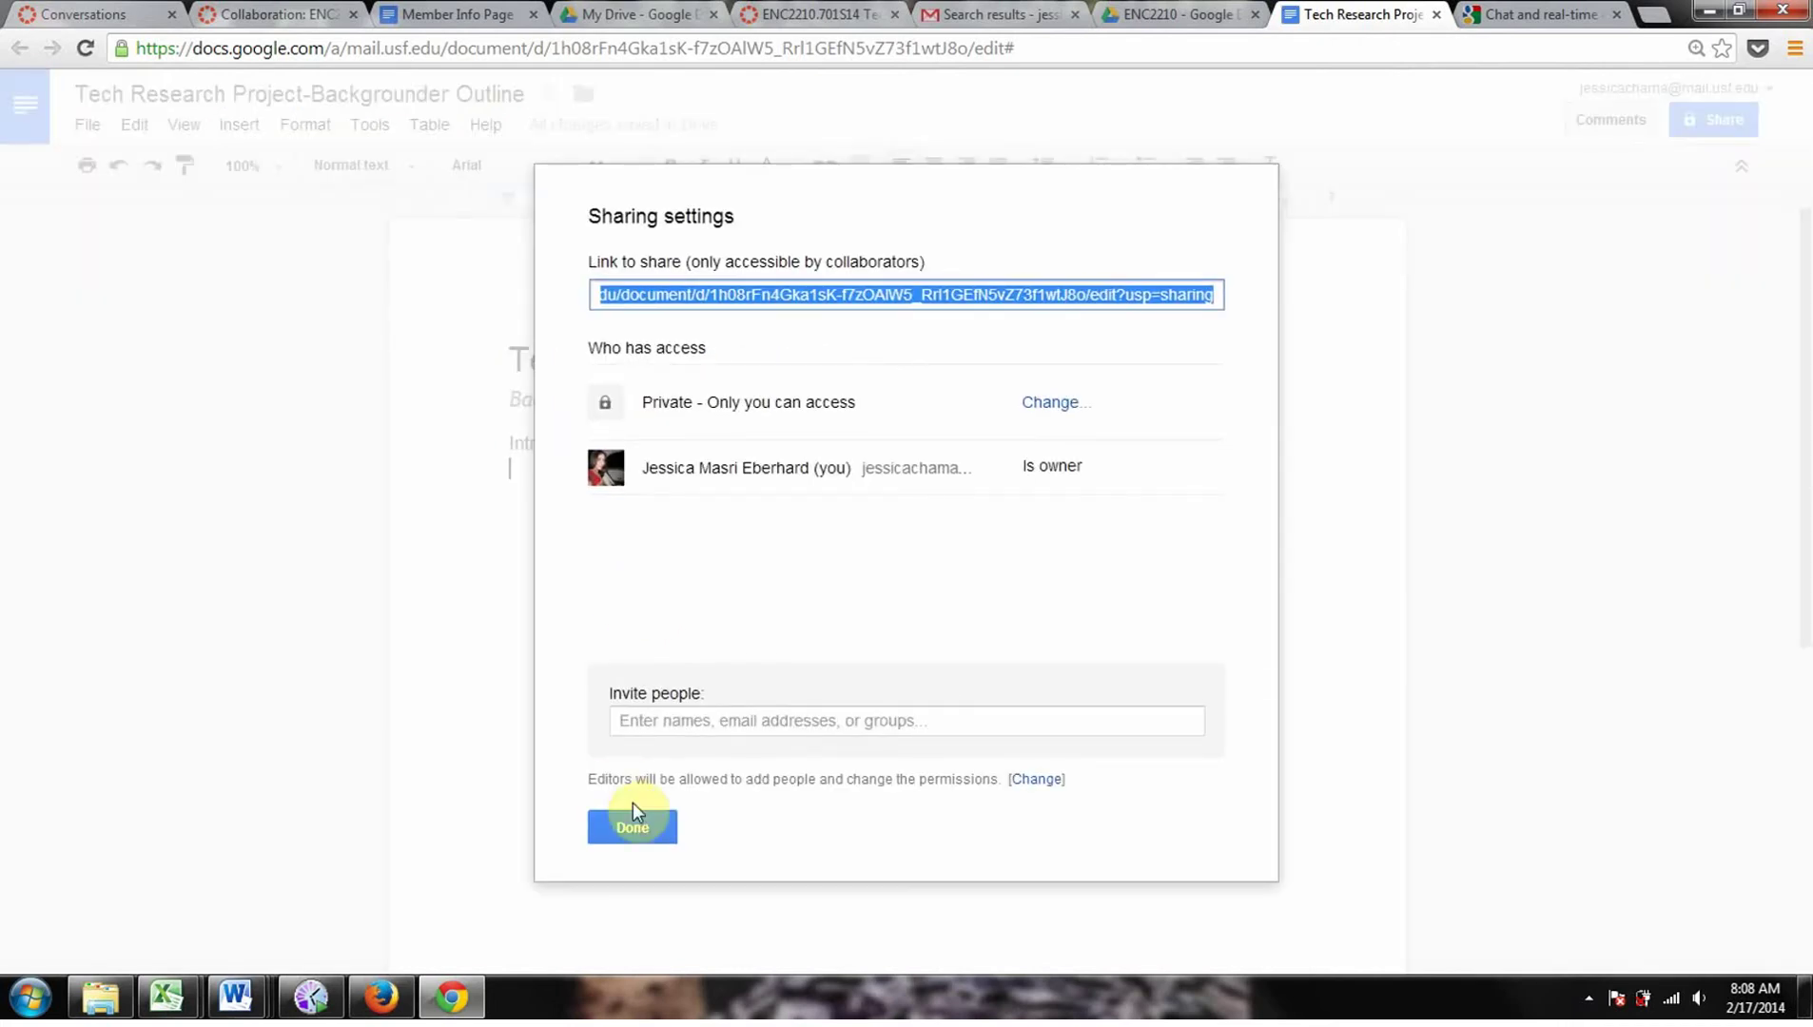
left_click(694, 729)
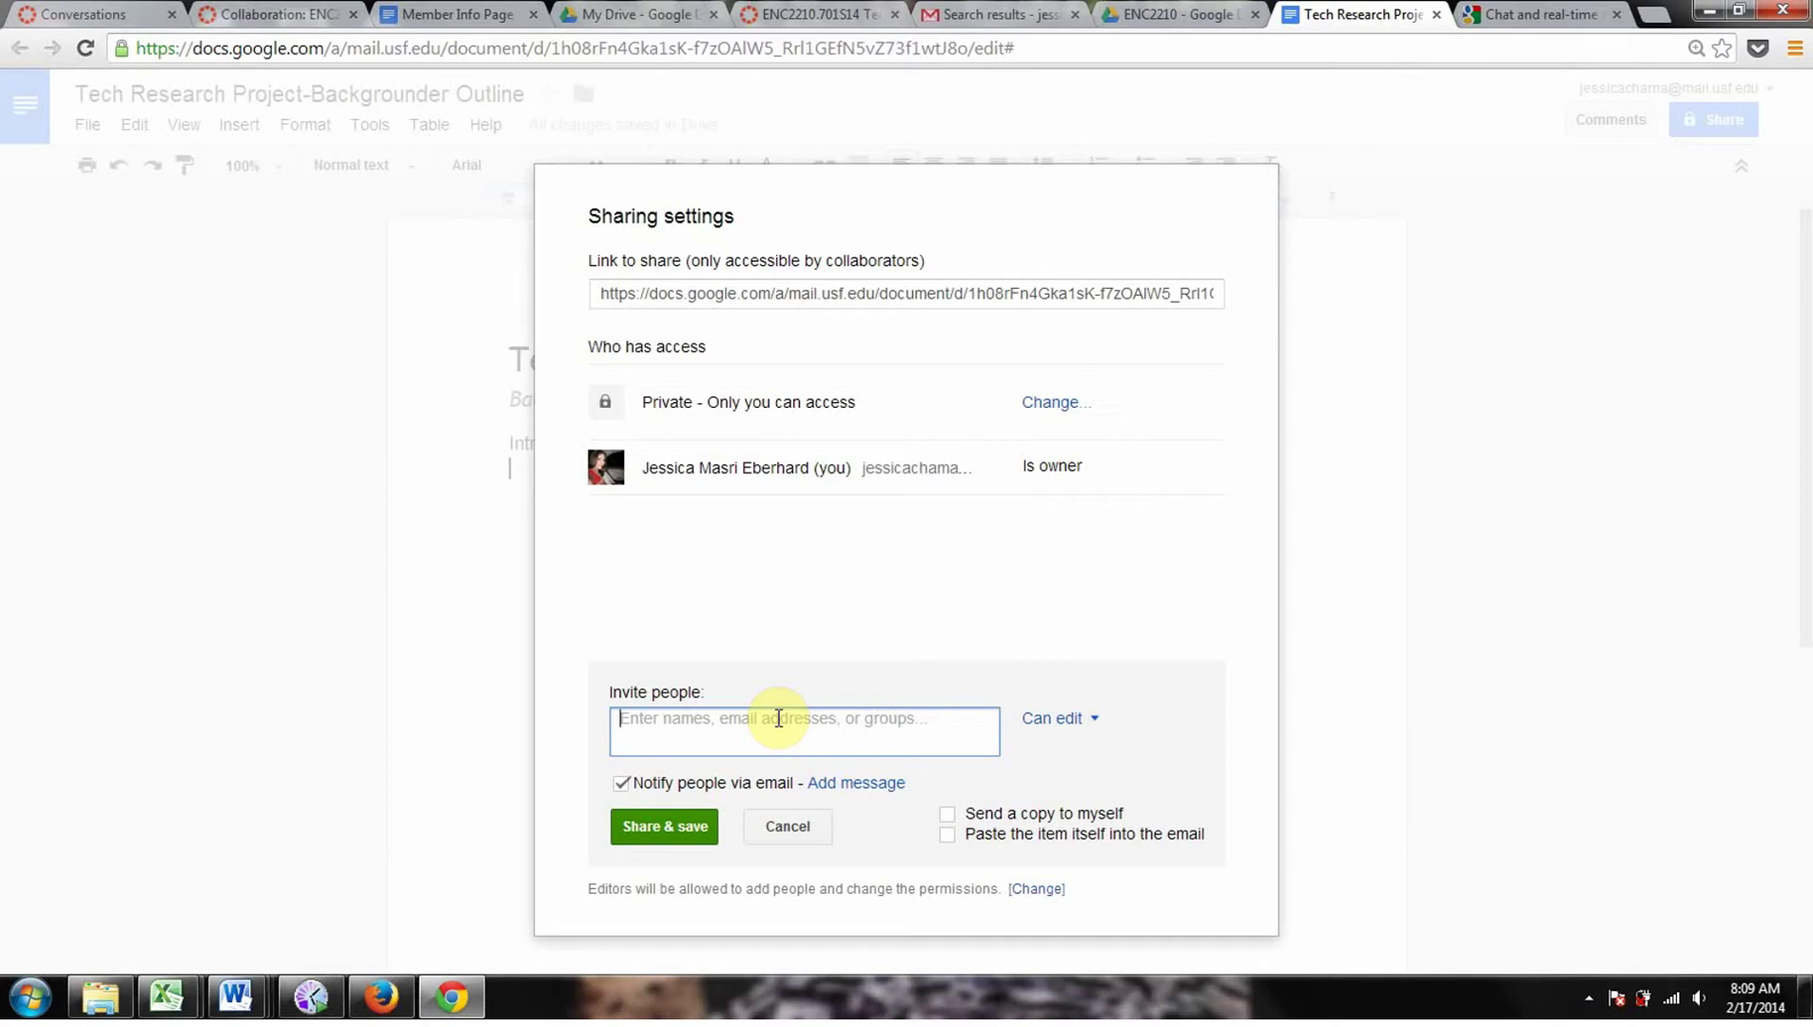
type("mox")
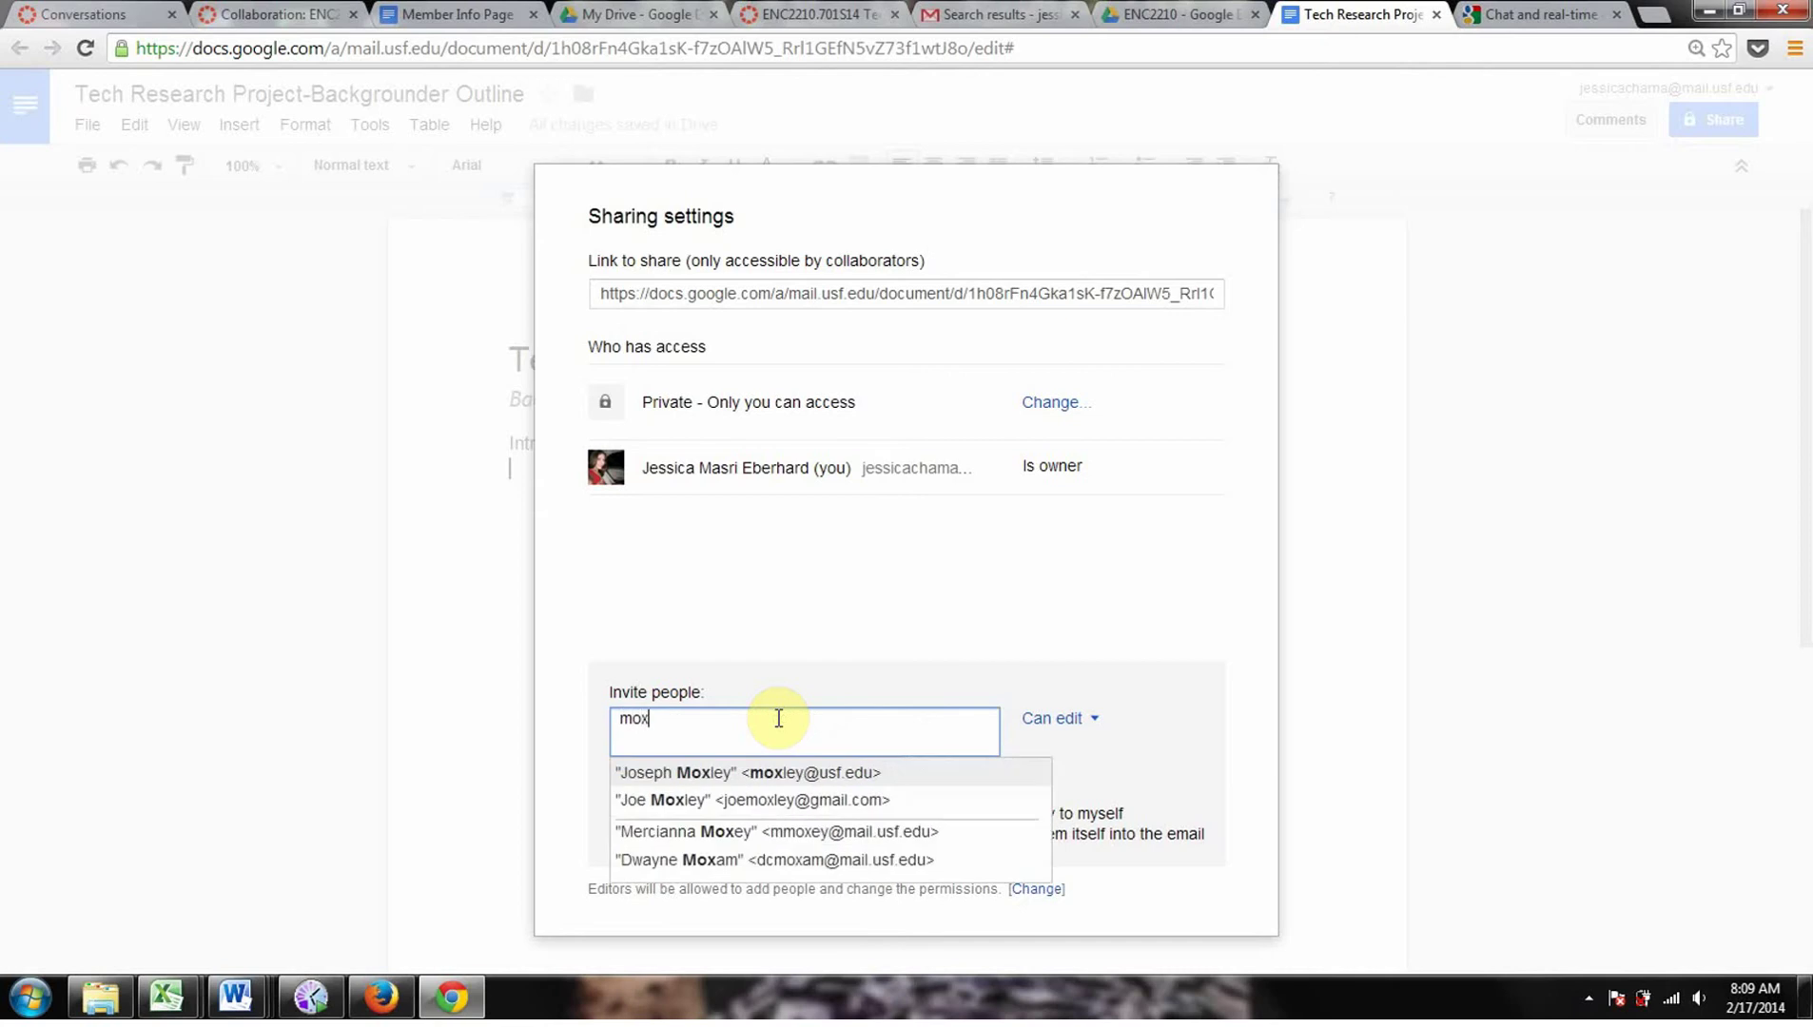
key("Down")
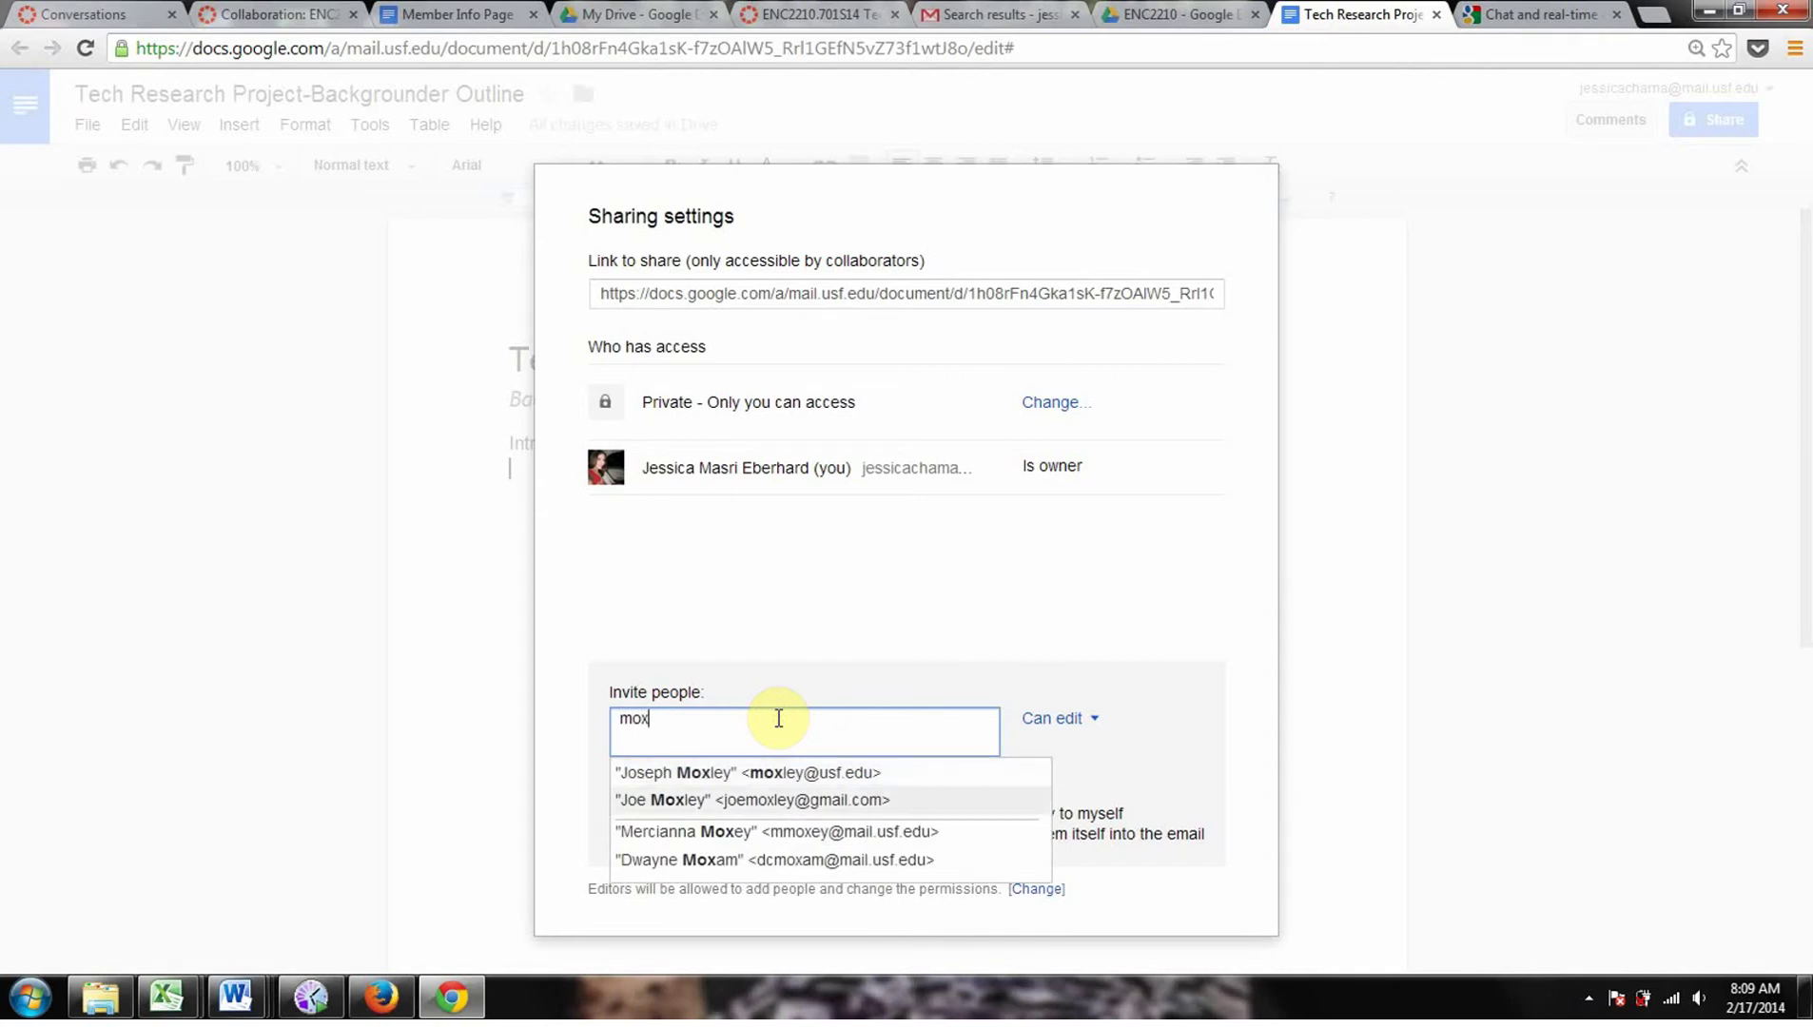
key("BackSpace")
key("BackSpace")
key("BackSpace")
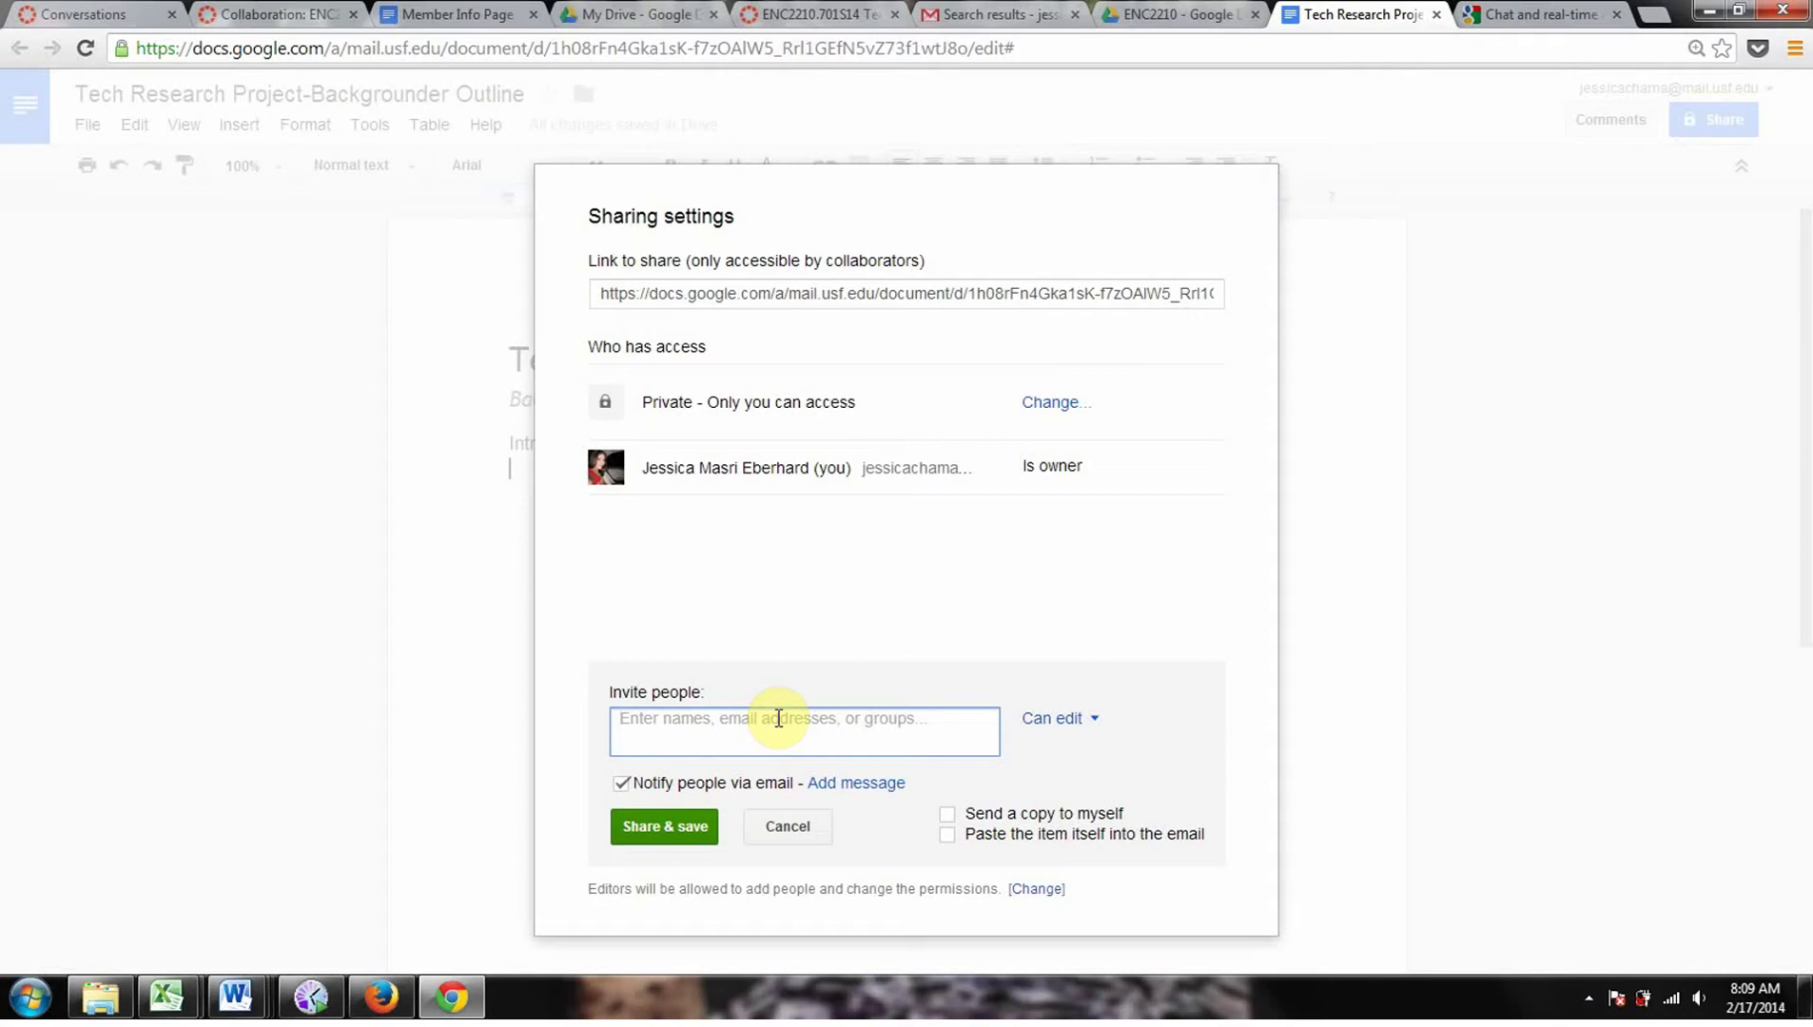
Step: Add the collaborator as an invitee, keeping Can edit access
type("jessi")
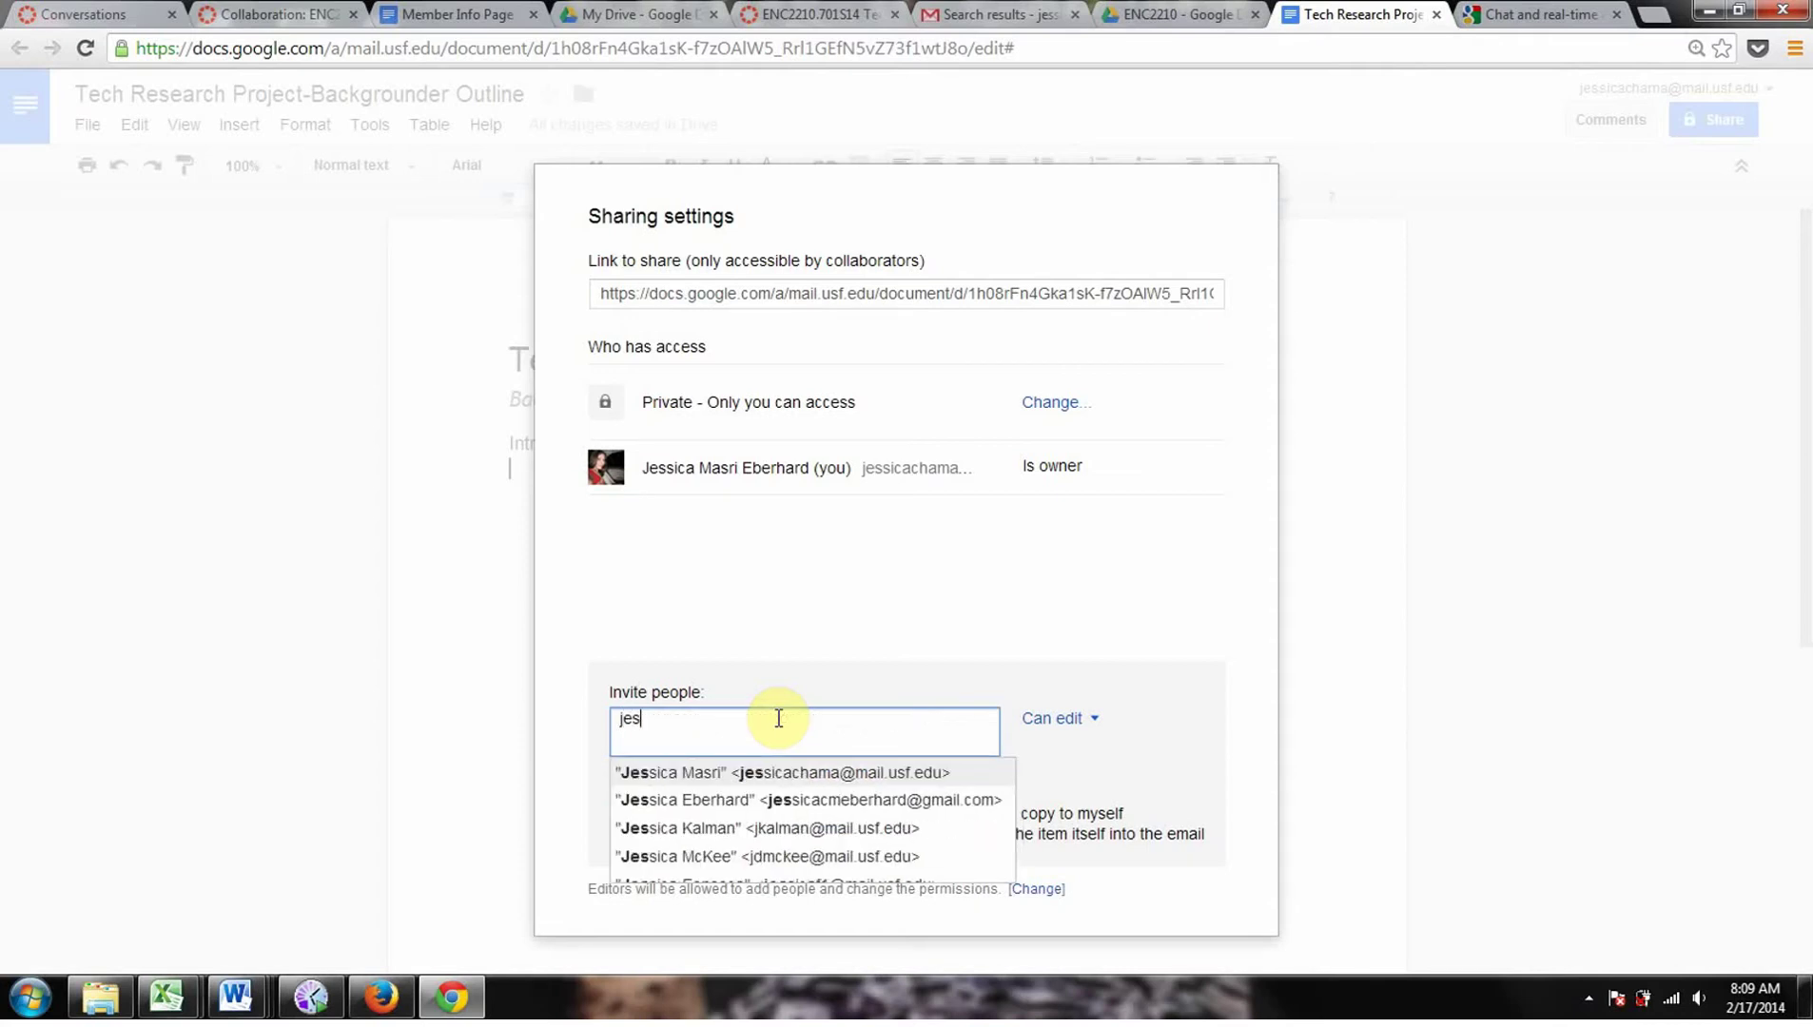
key("Down")
key("Down")
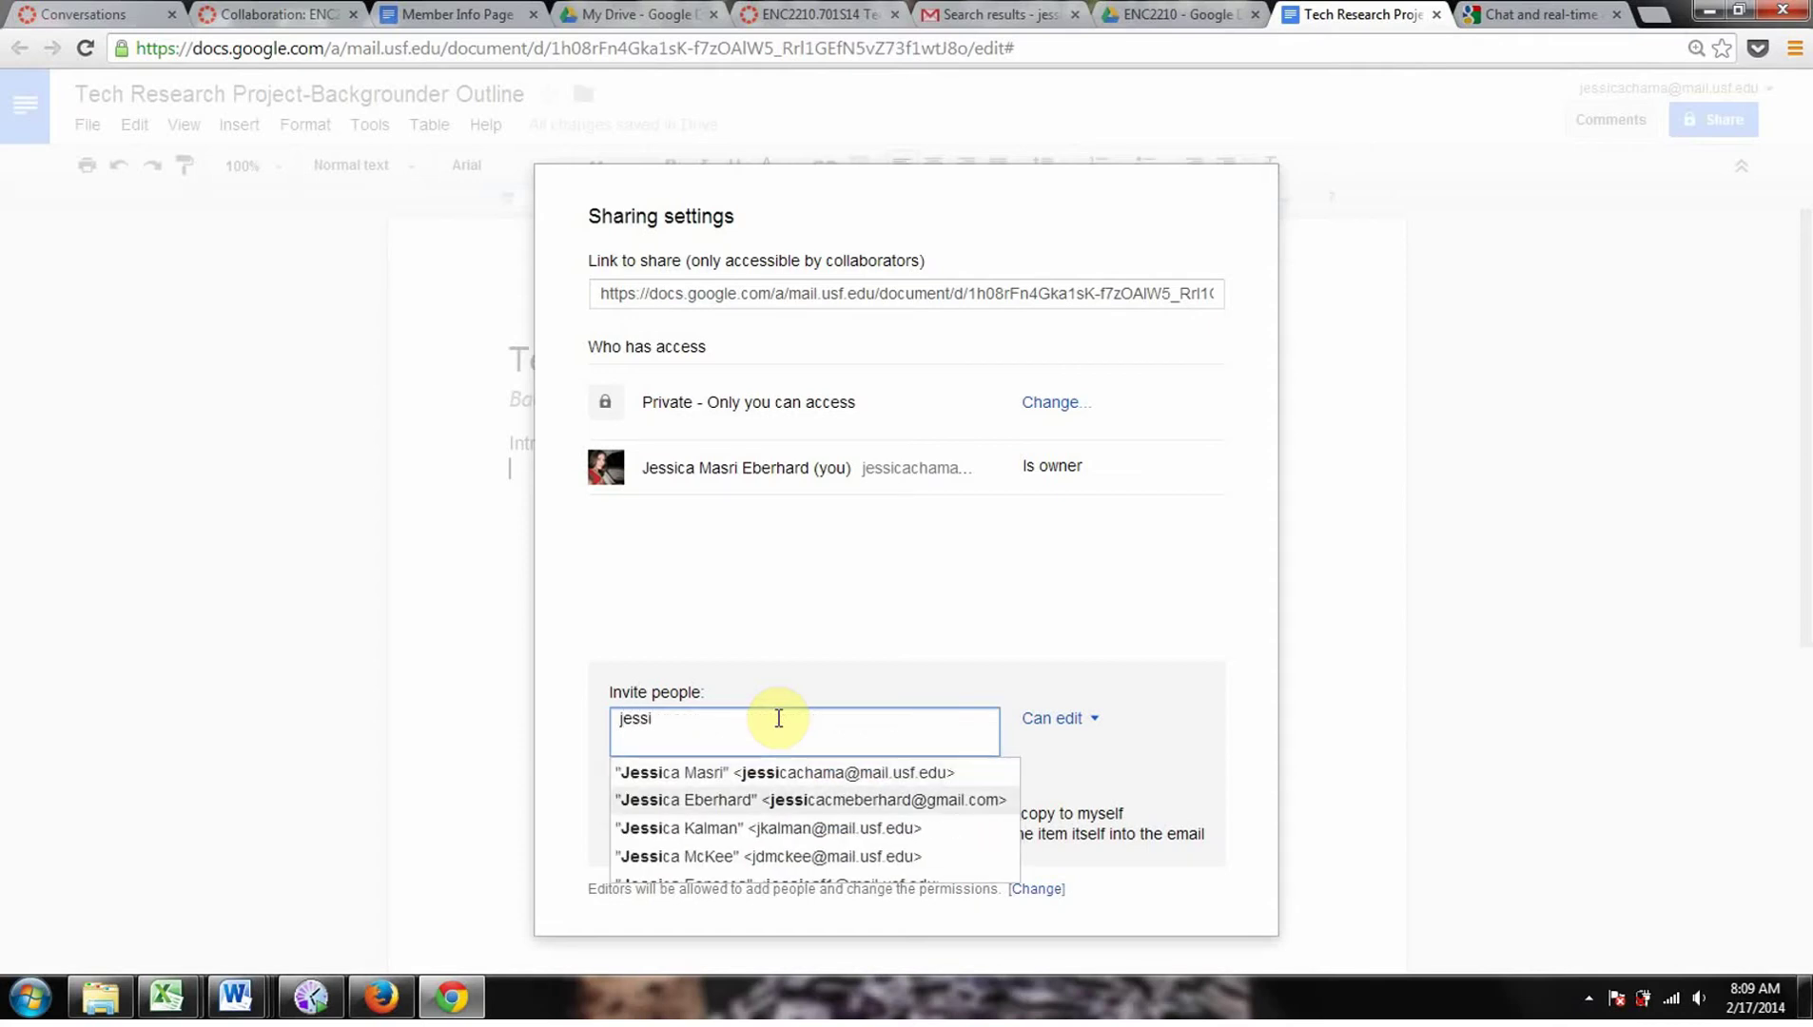
left_click(718, 800)
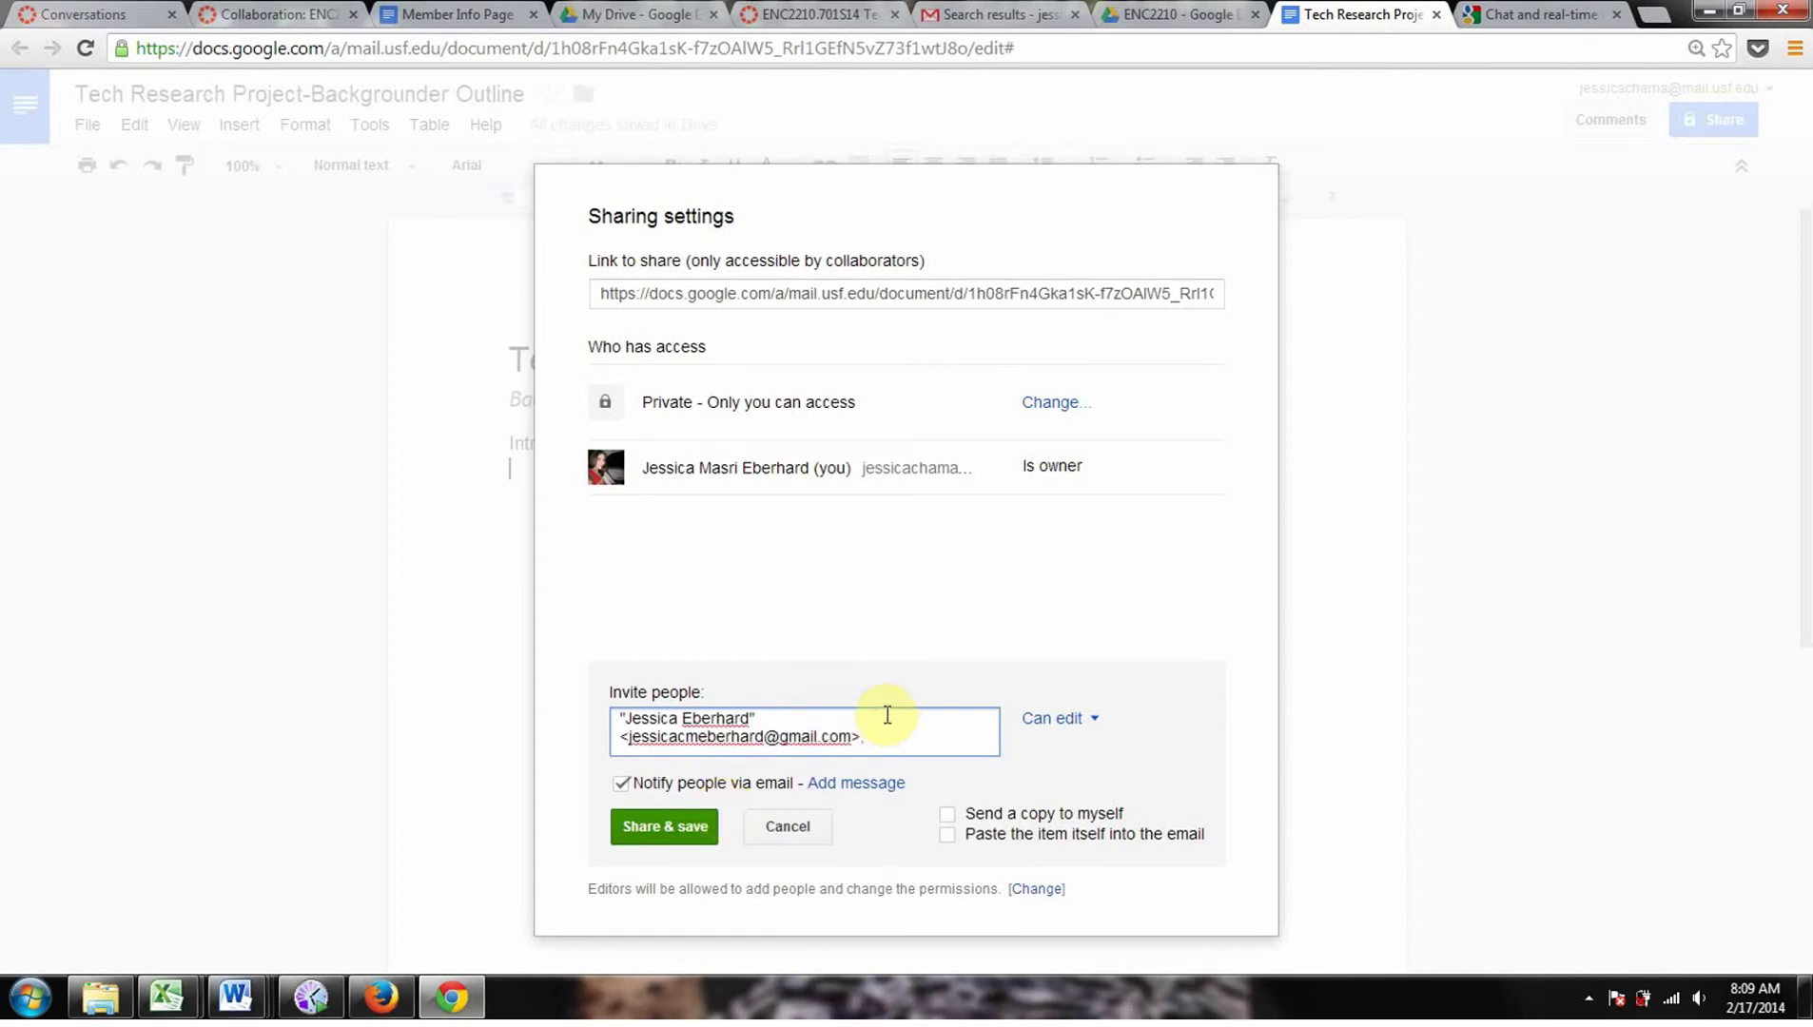
left_click(1075, 723)
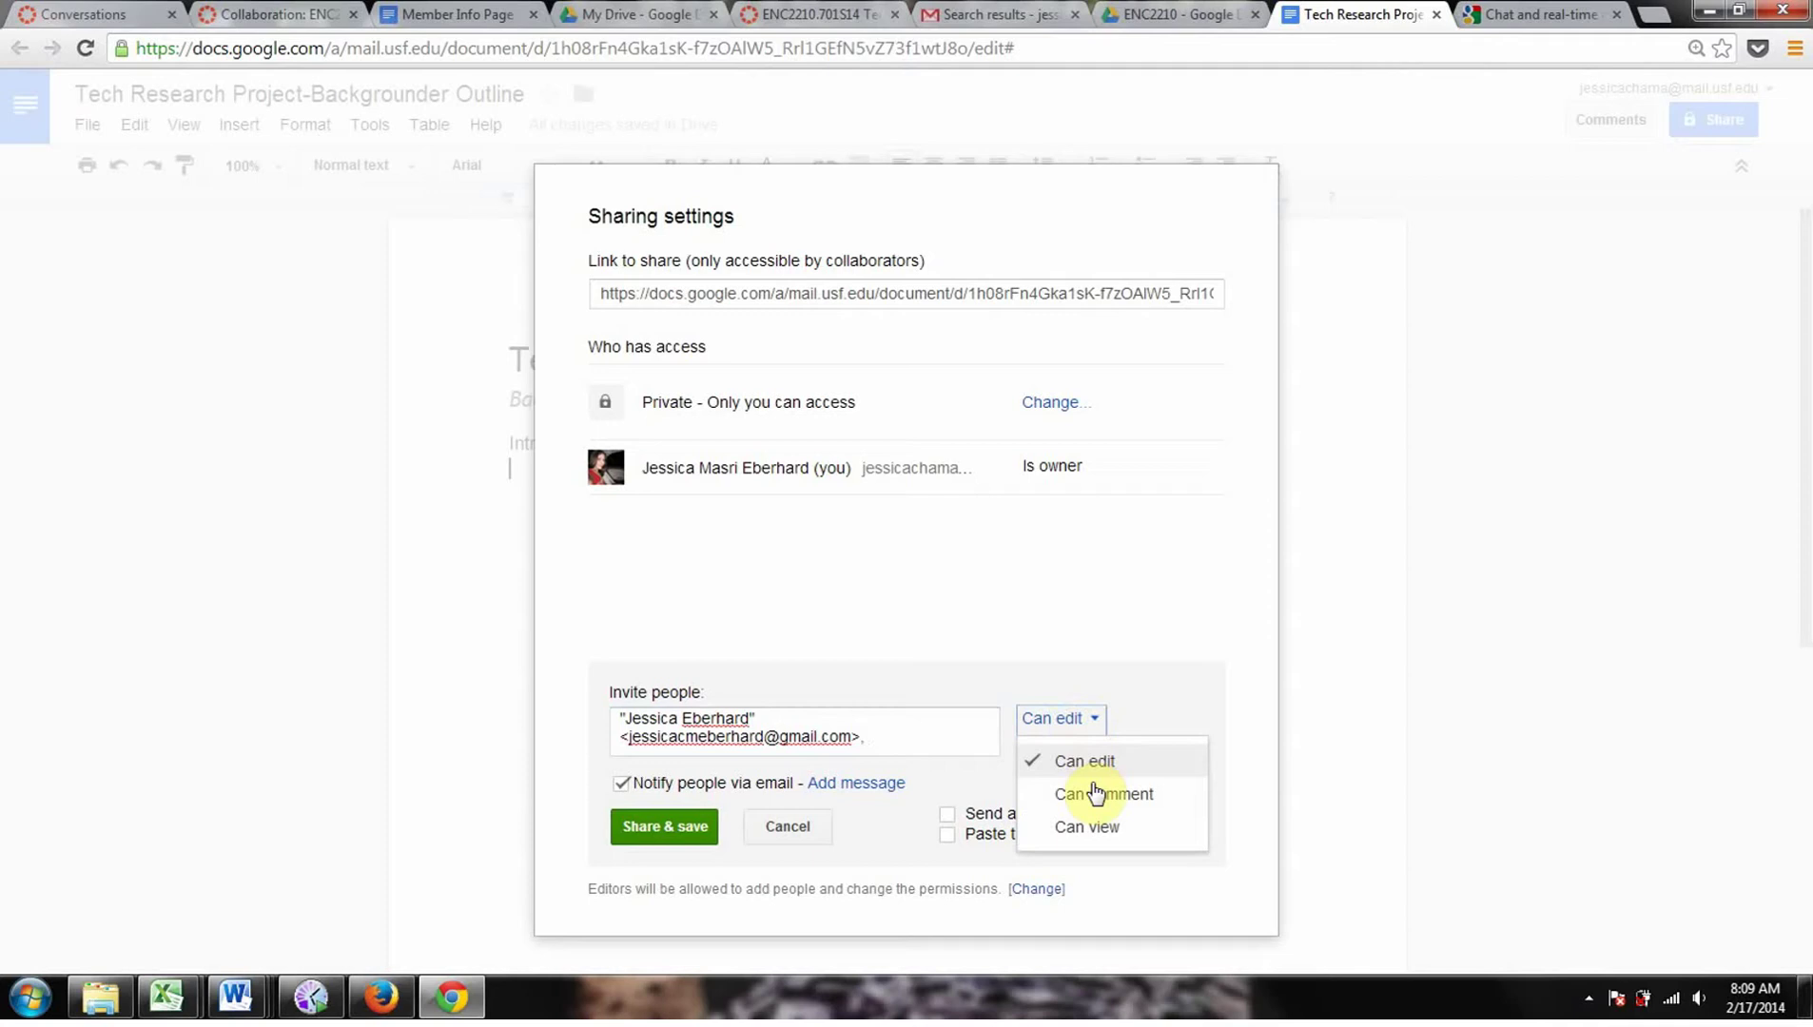
left_click(1092, 730)
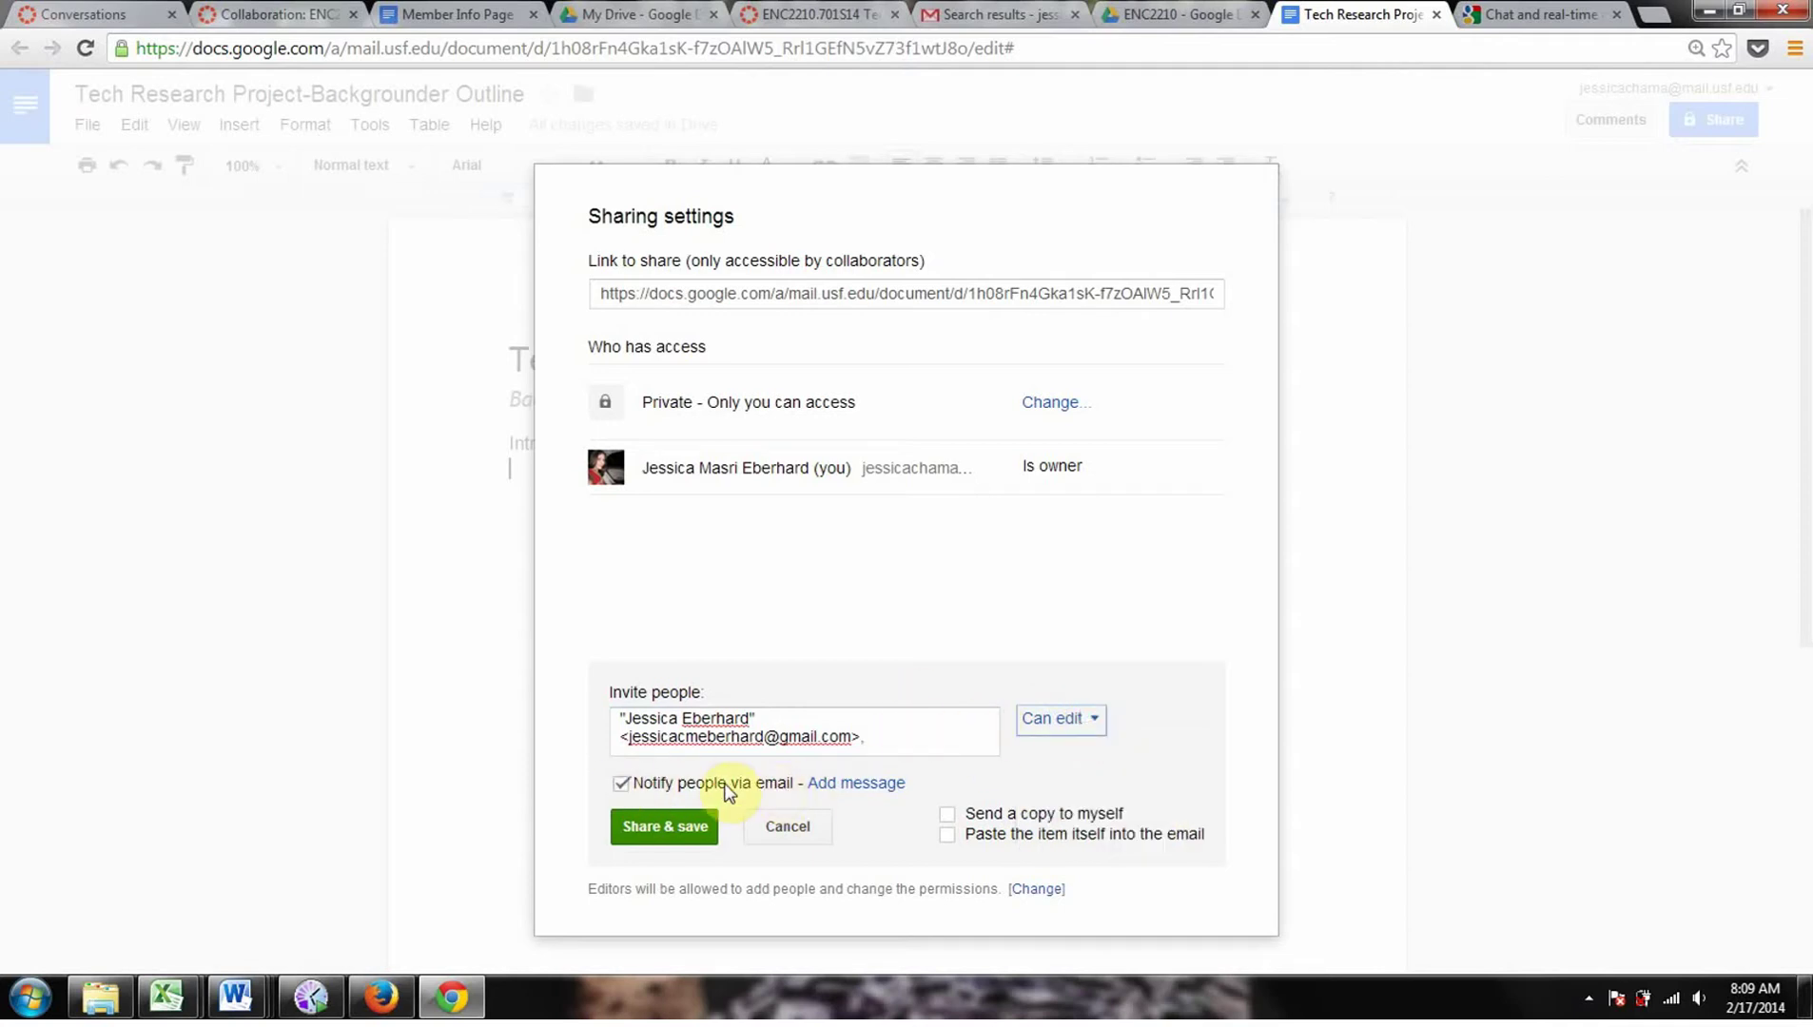
Step: Write a personal invitation message about commenting on the outline structure, and send yourself a copy
left_click(858, 783)
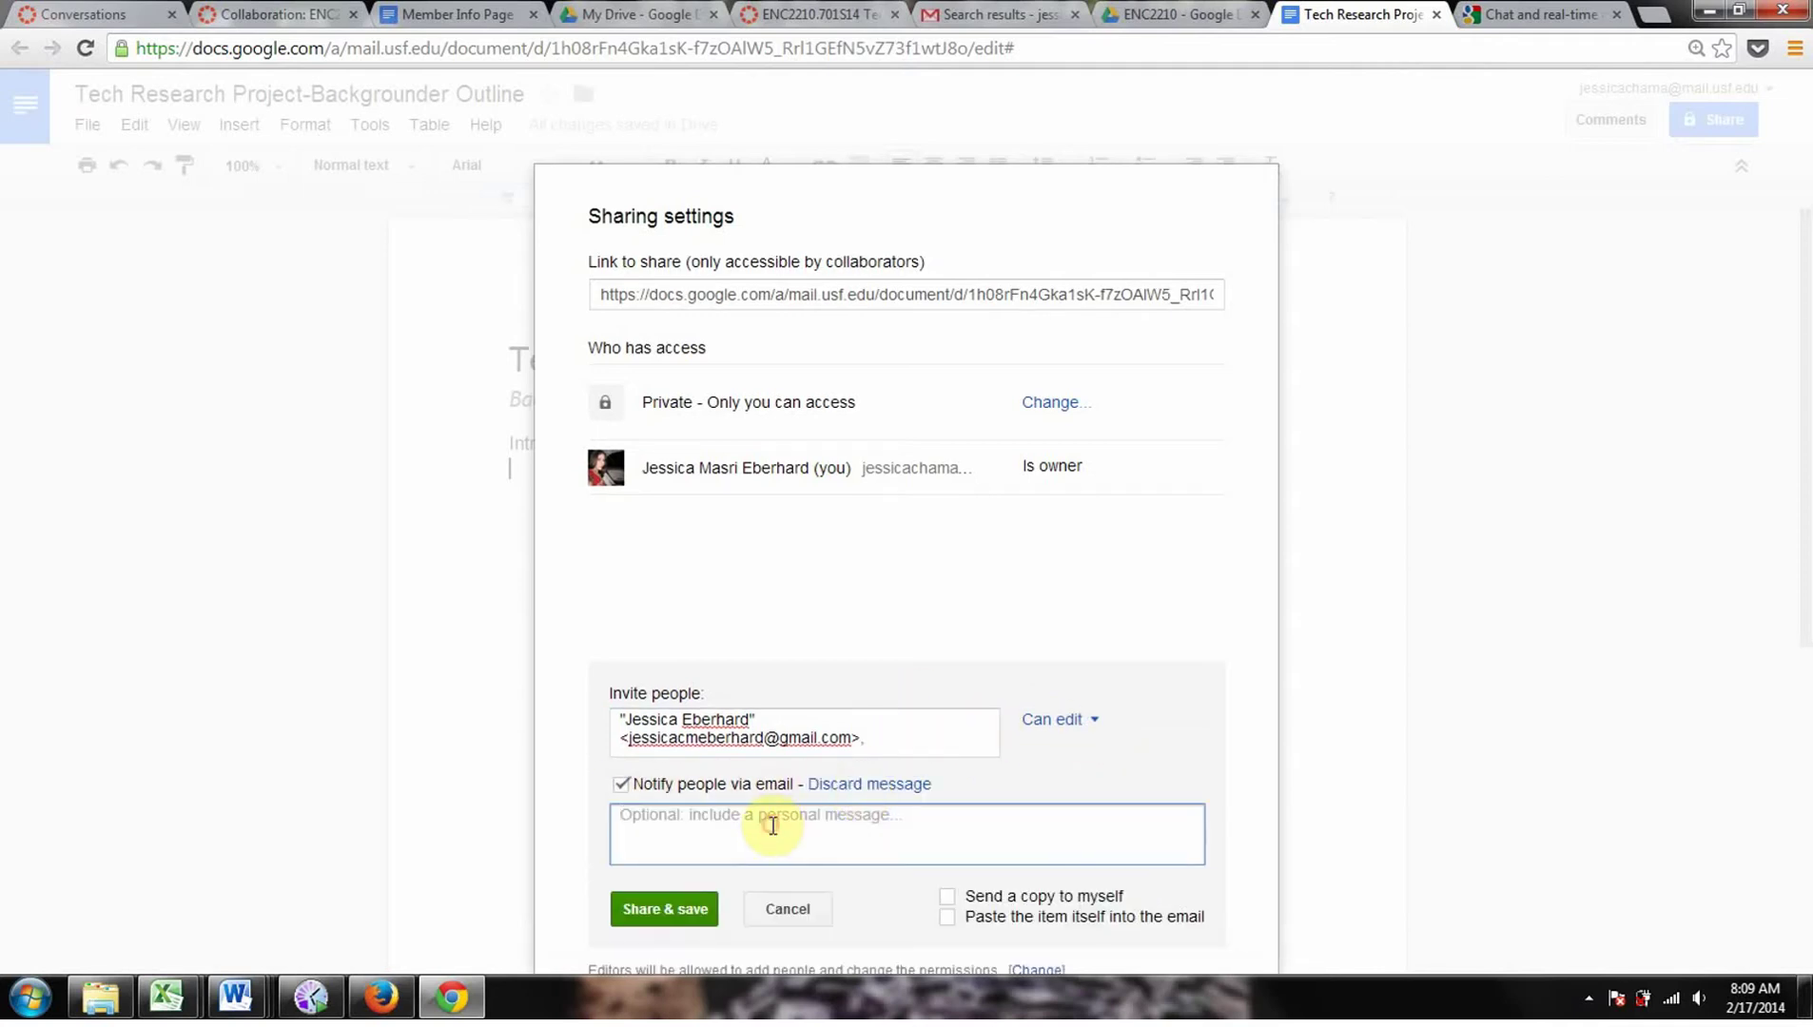
type("Hey")
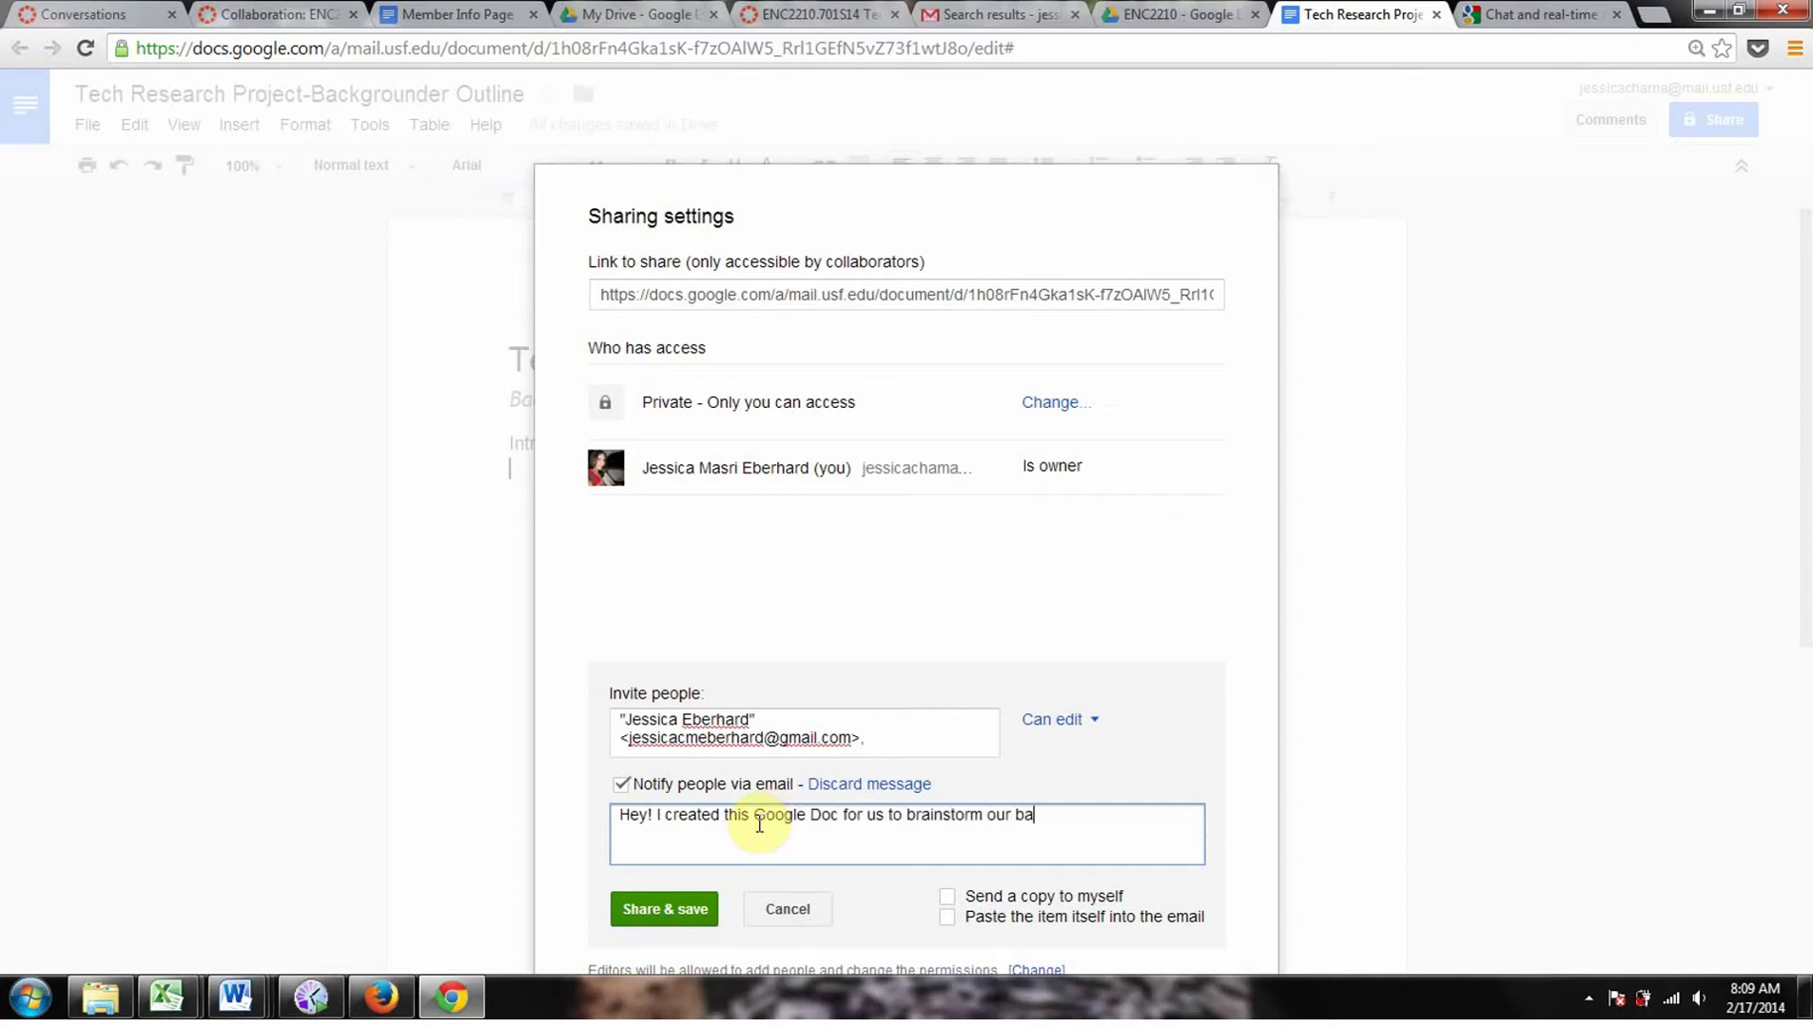
type("er's outline")
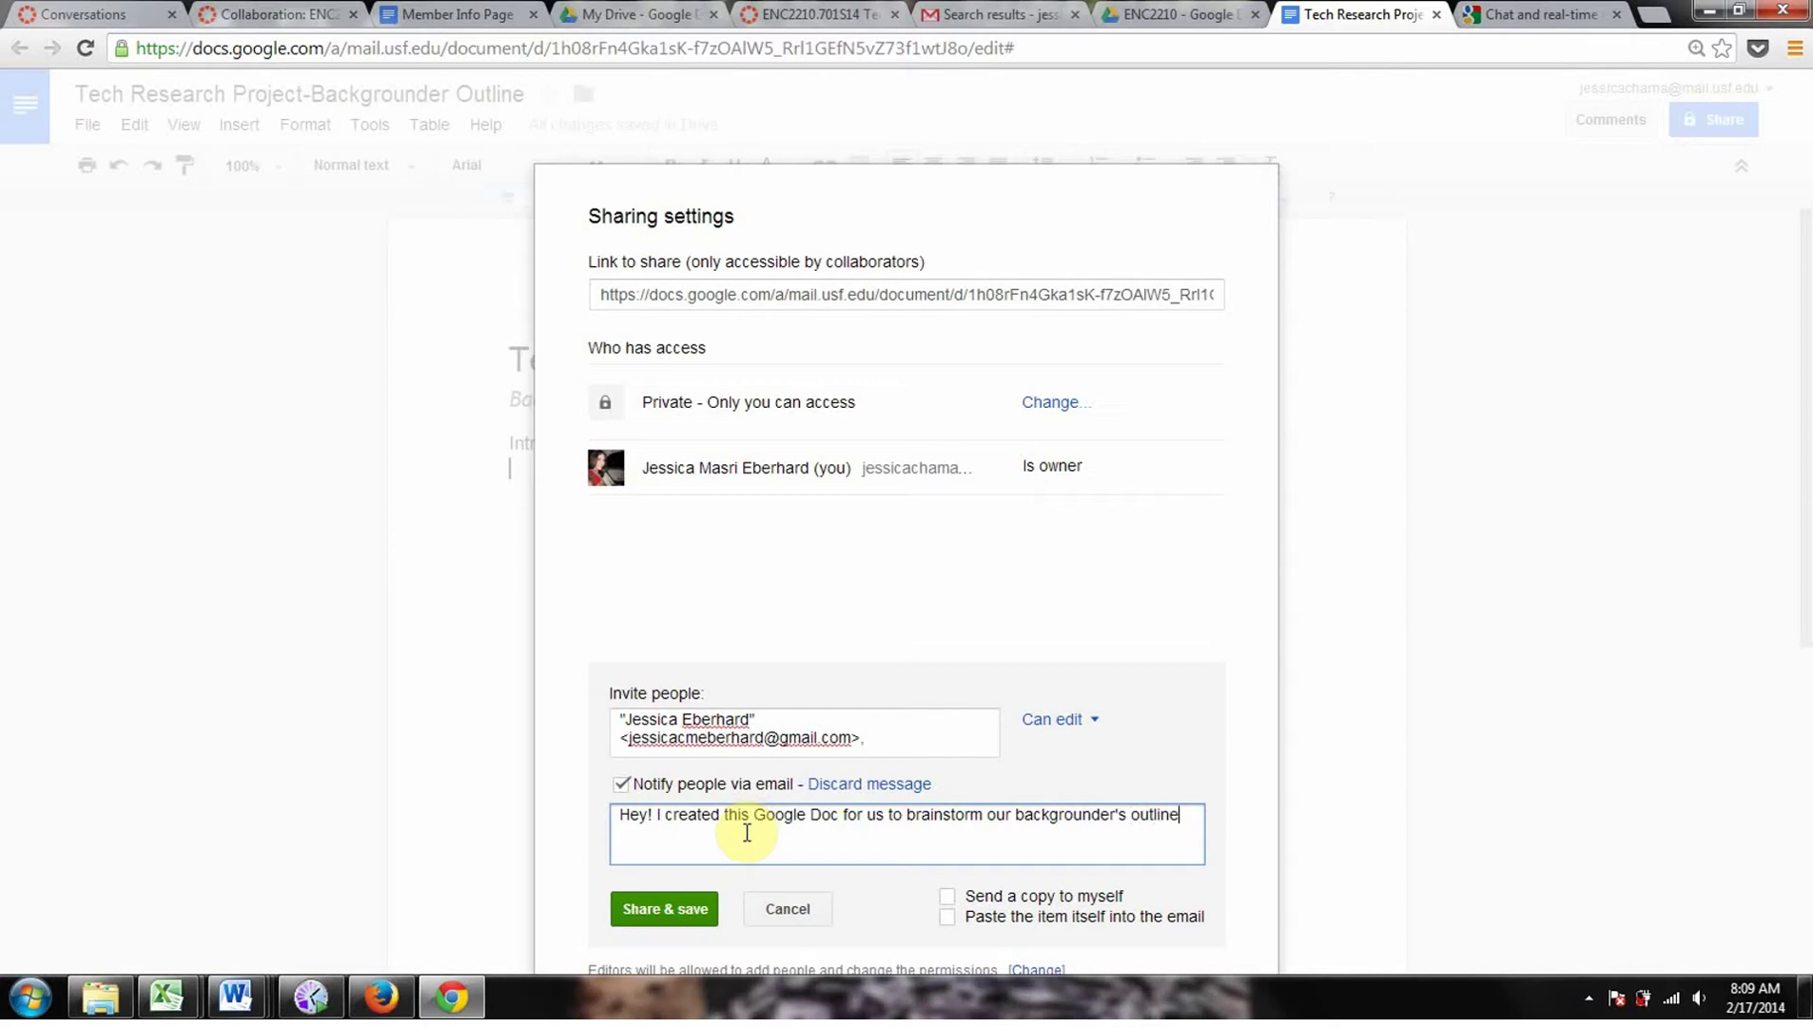
type("/structure.")
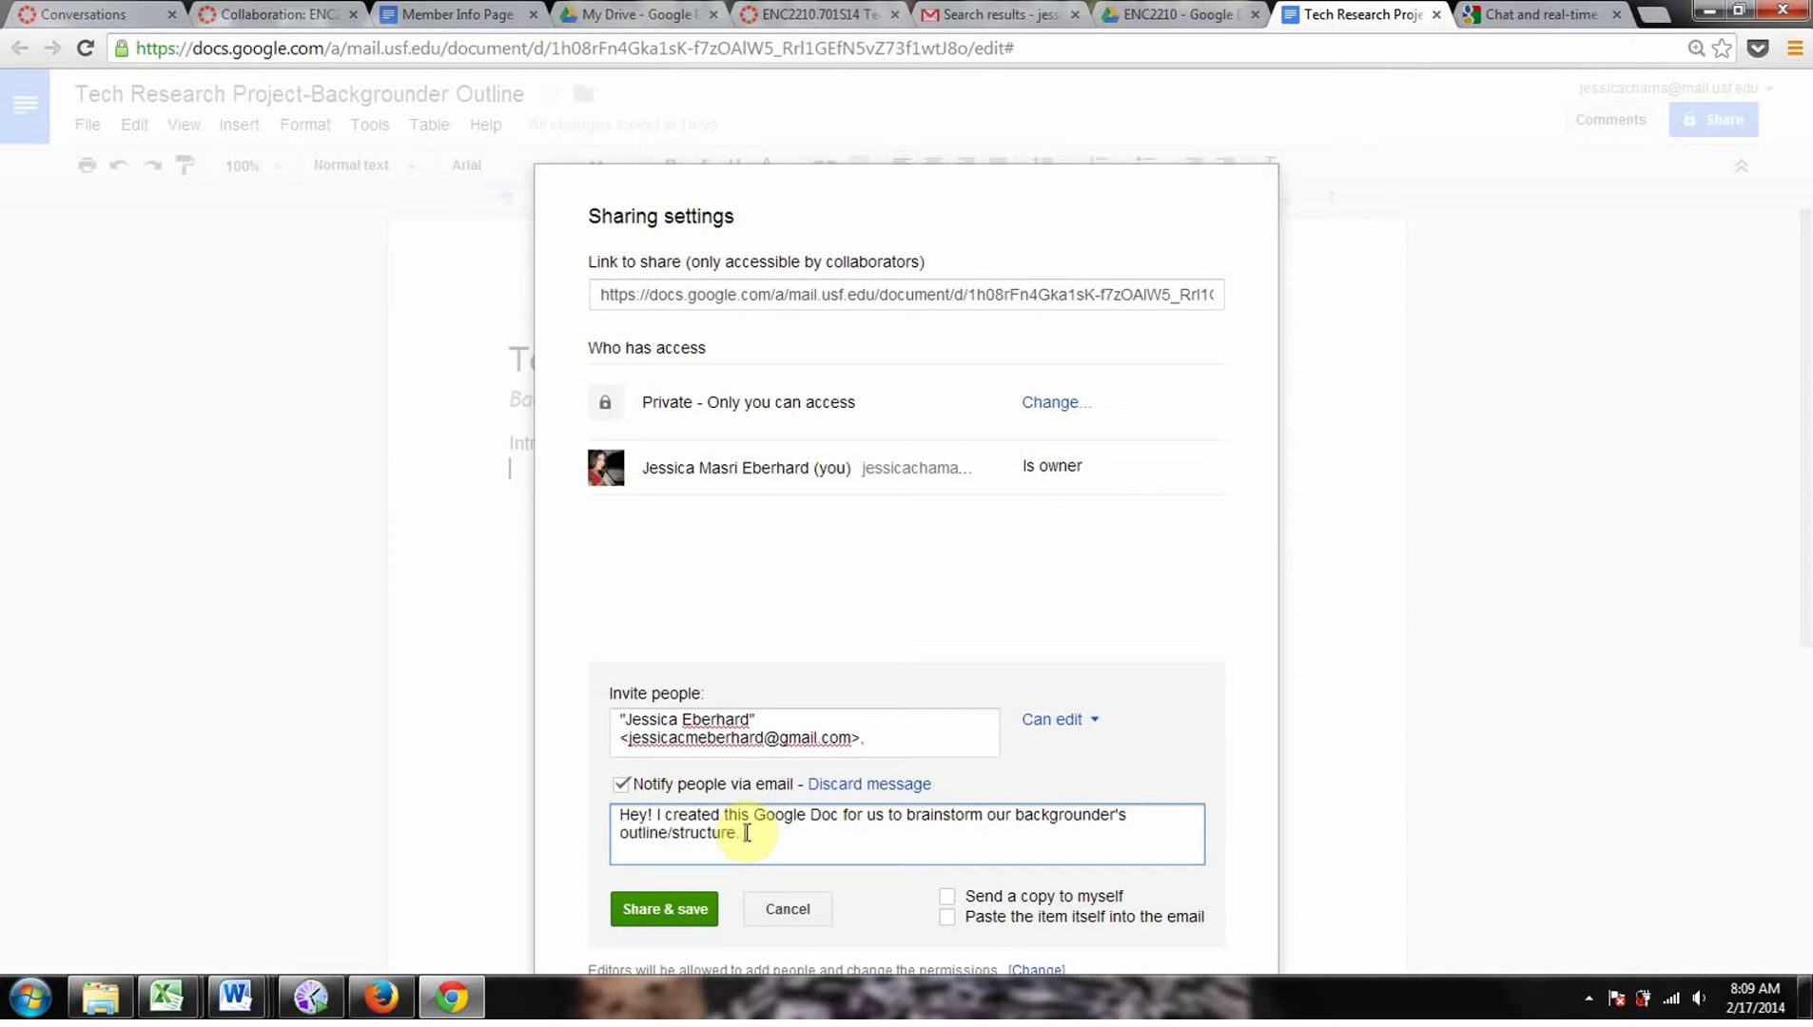
type(" Comment")
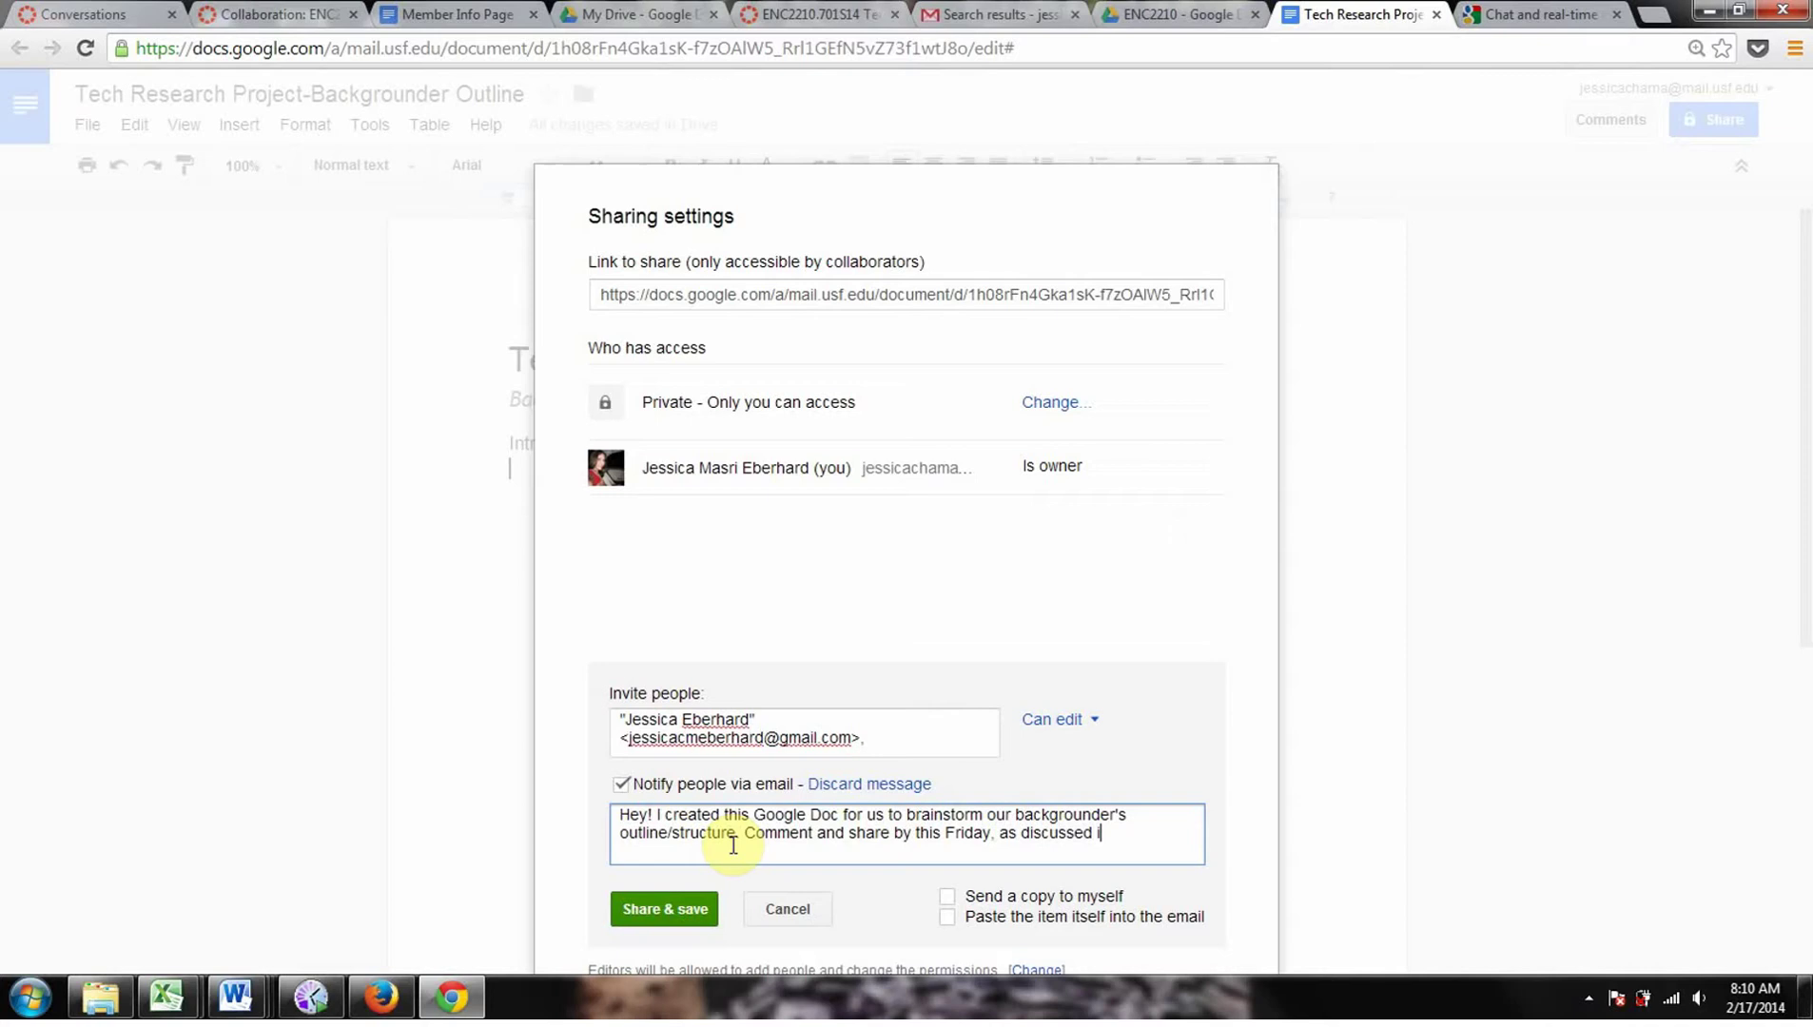
type("st mi")
type("eting and recorded in m")
type("inute")
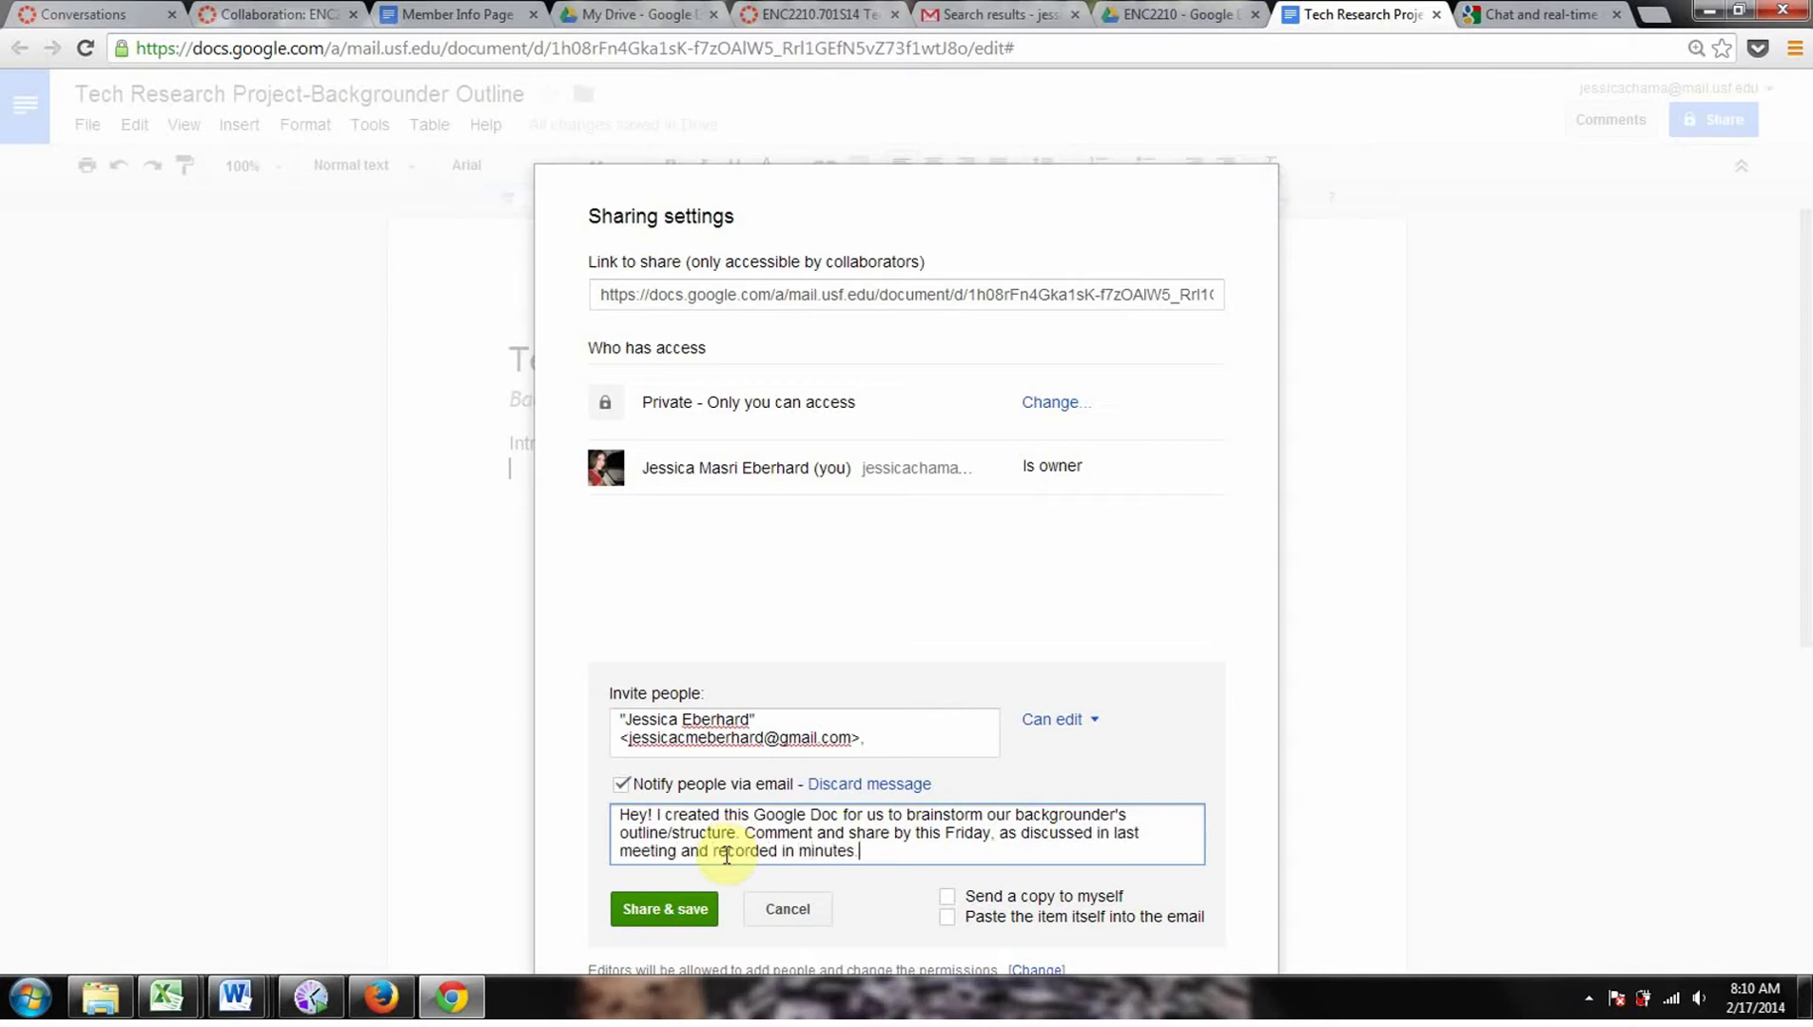
type("s.")
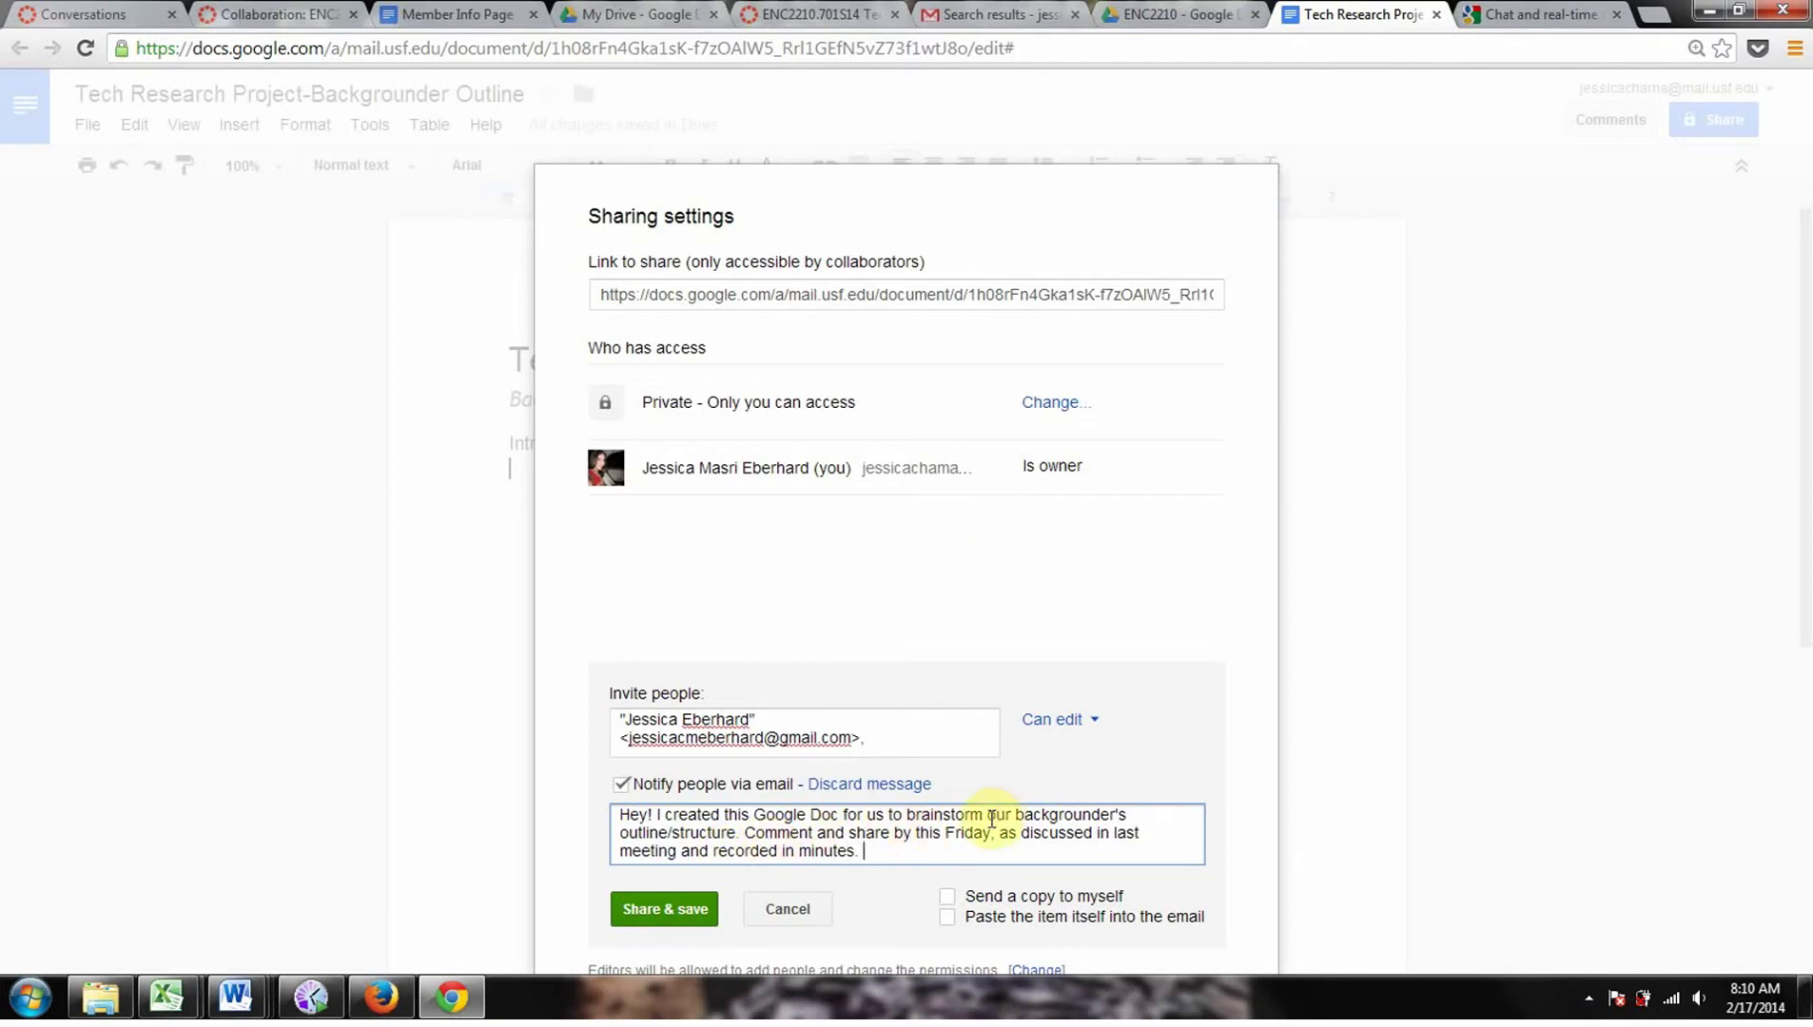
left_click(947, 897)
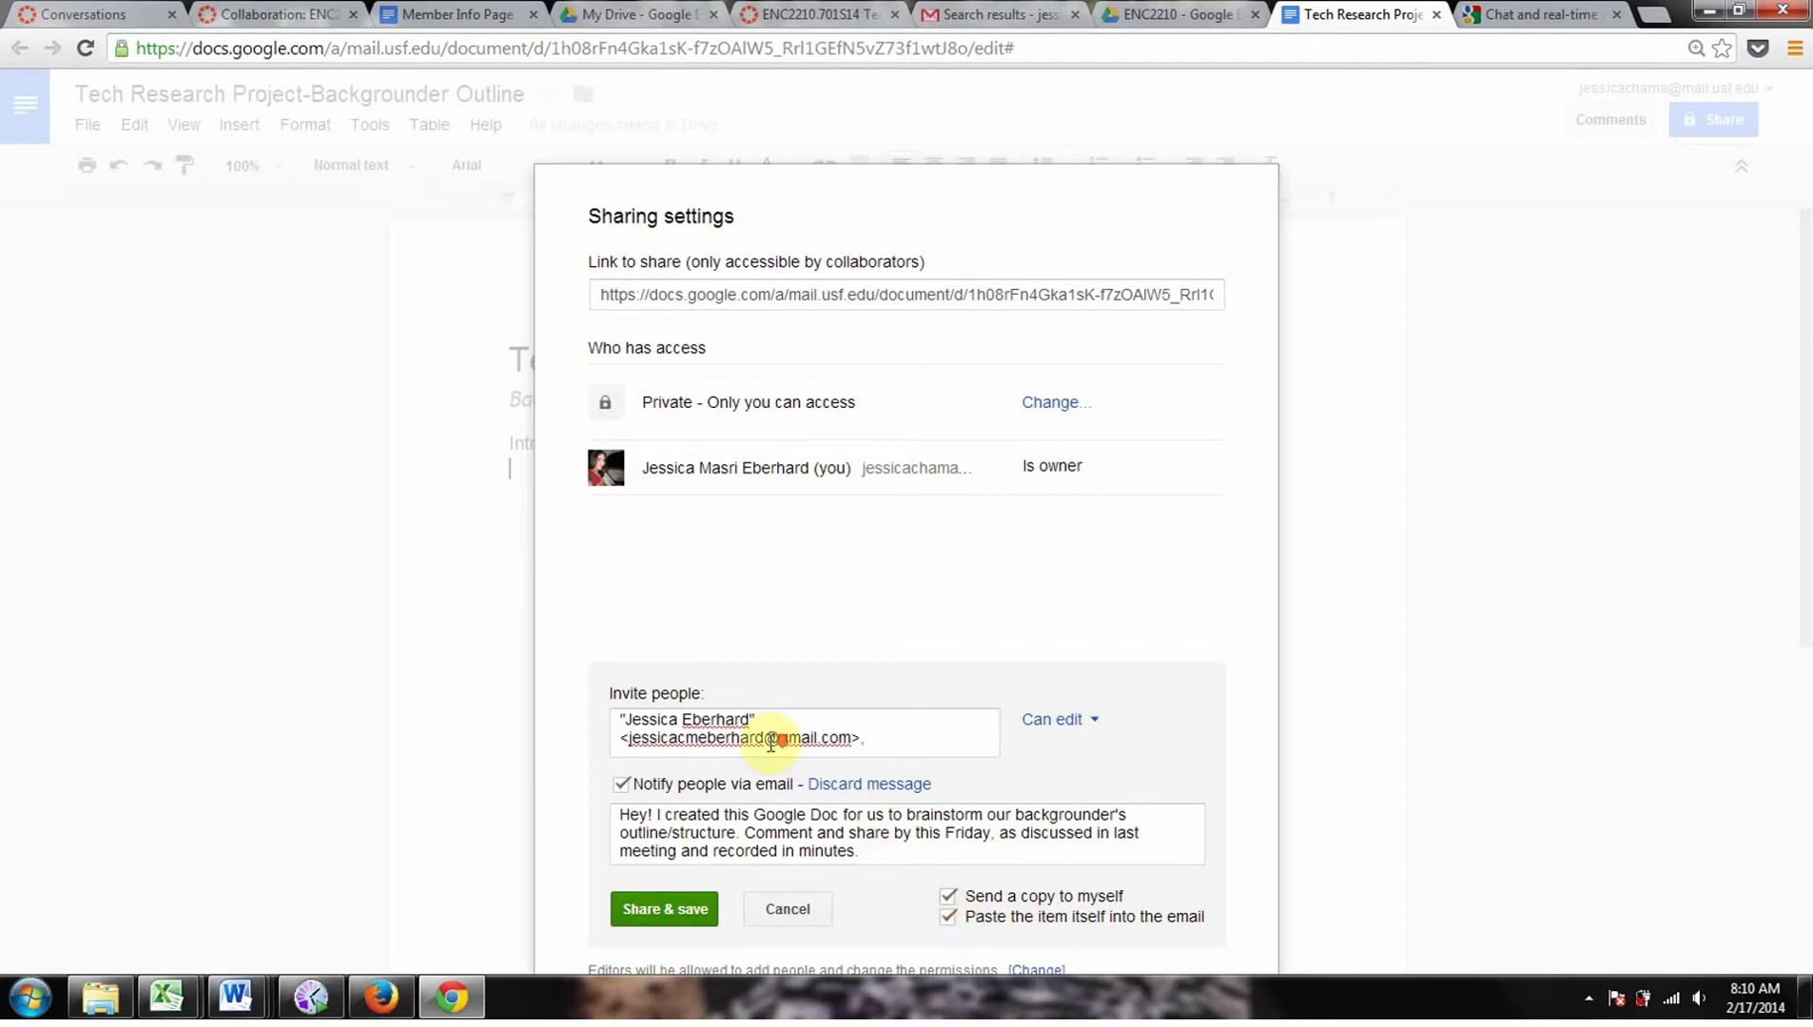
Step: Send the edit invitation, confirm sharing outside the organization, and return to the outline
left_click(665, 910)
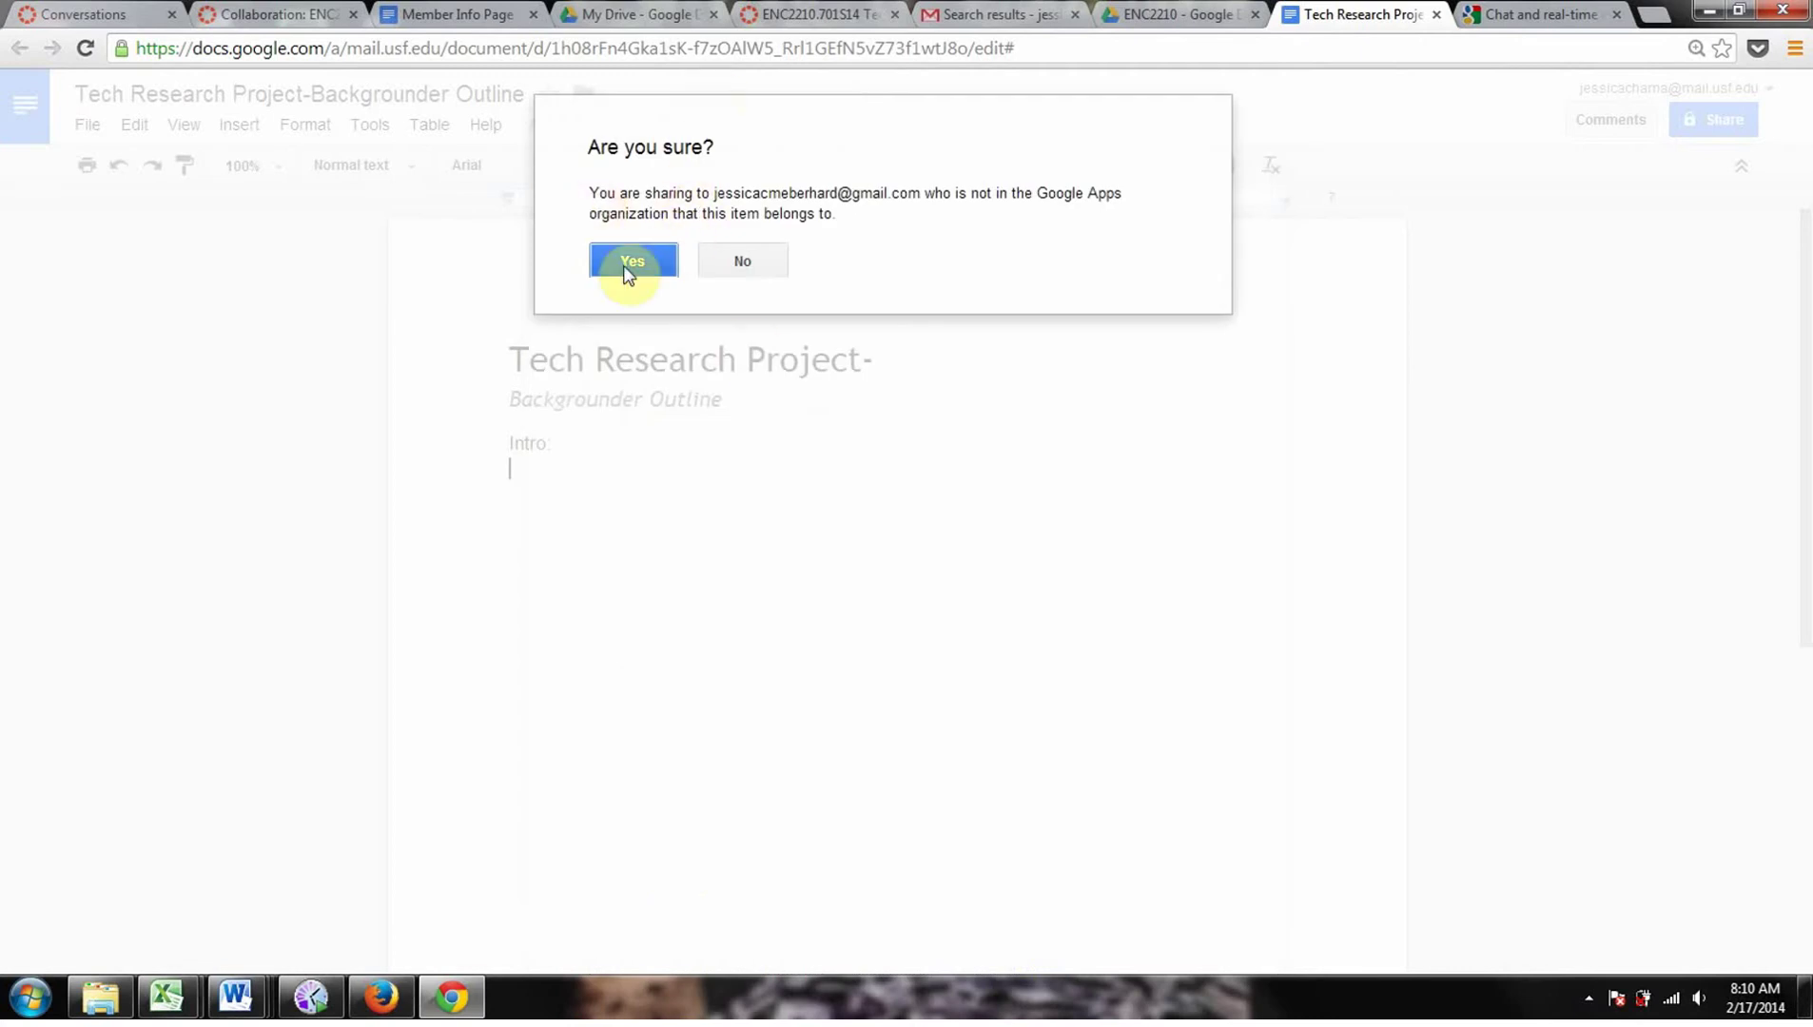
left_click(632, 261)
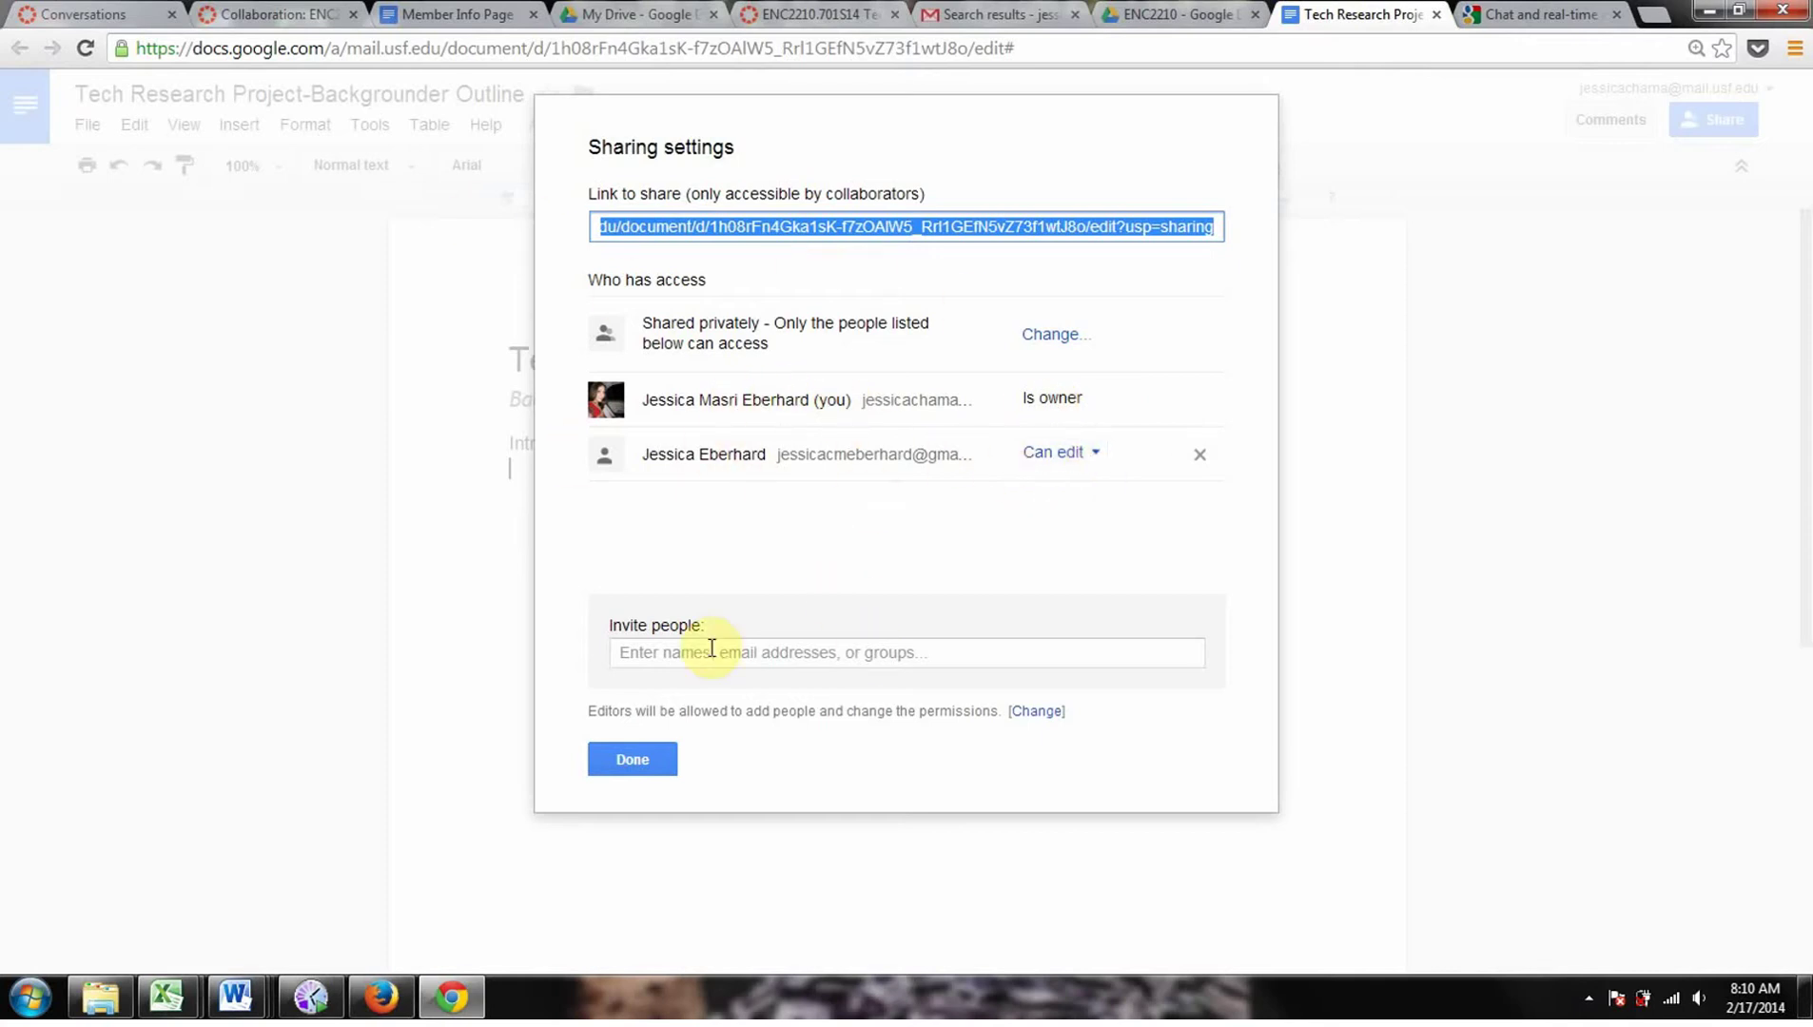
left_click(637, 761)
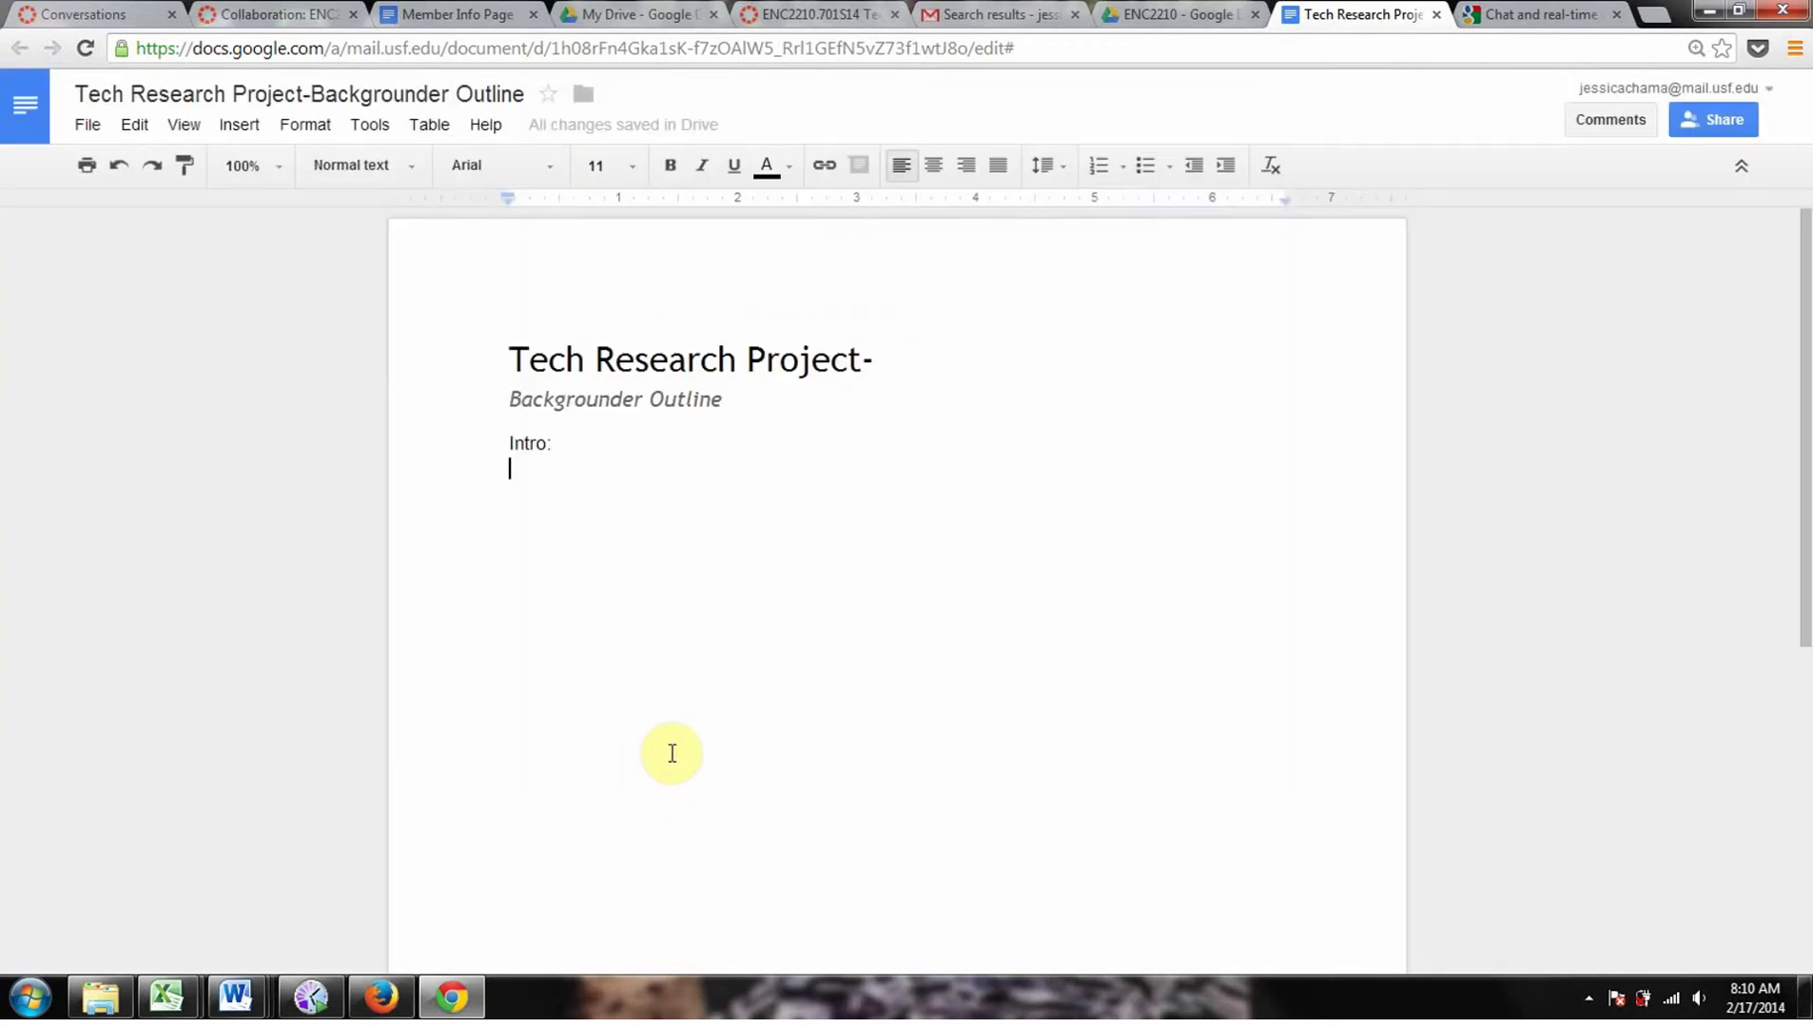
left_click(648, 542)
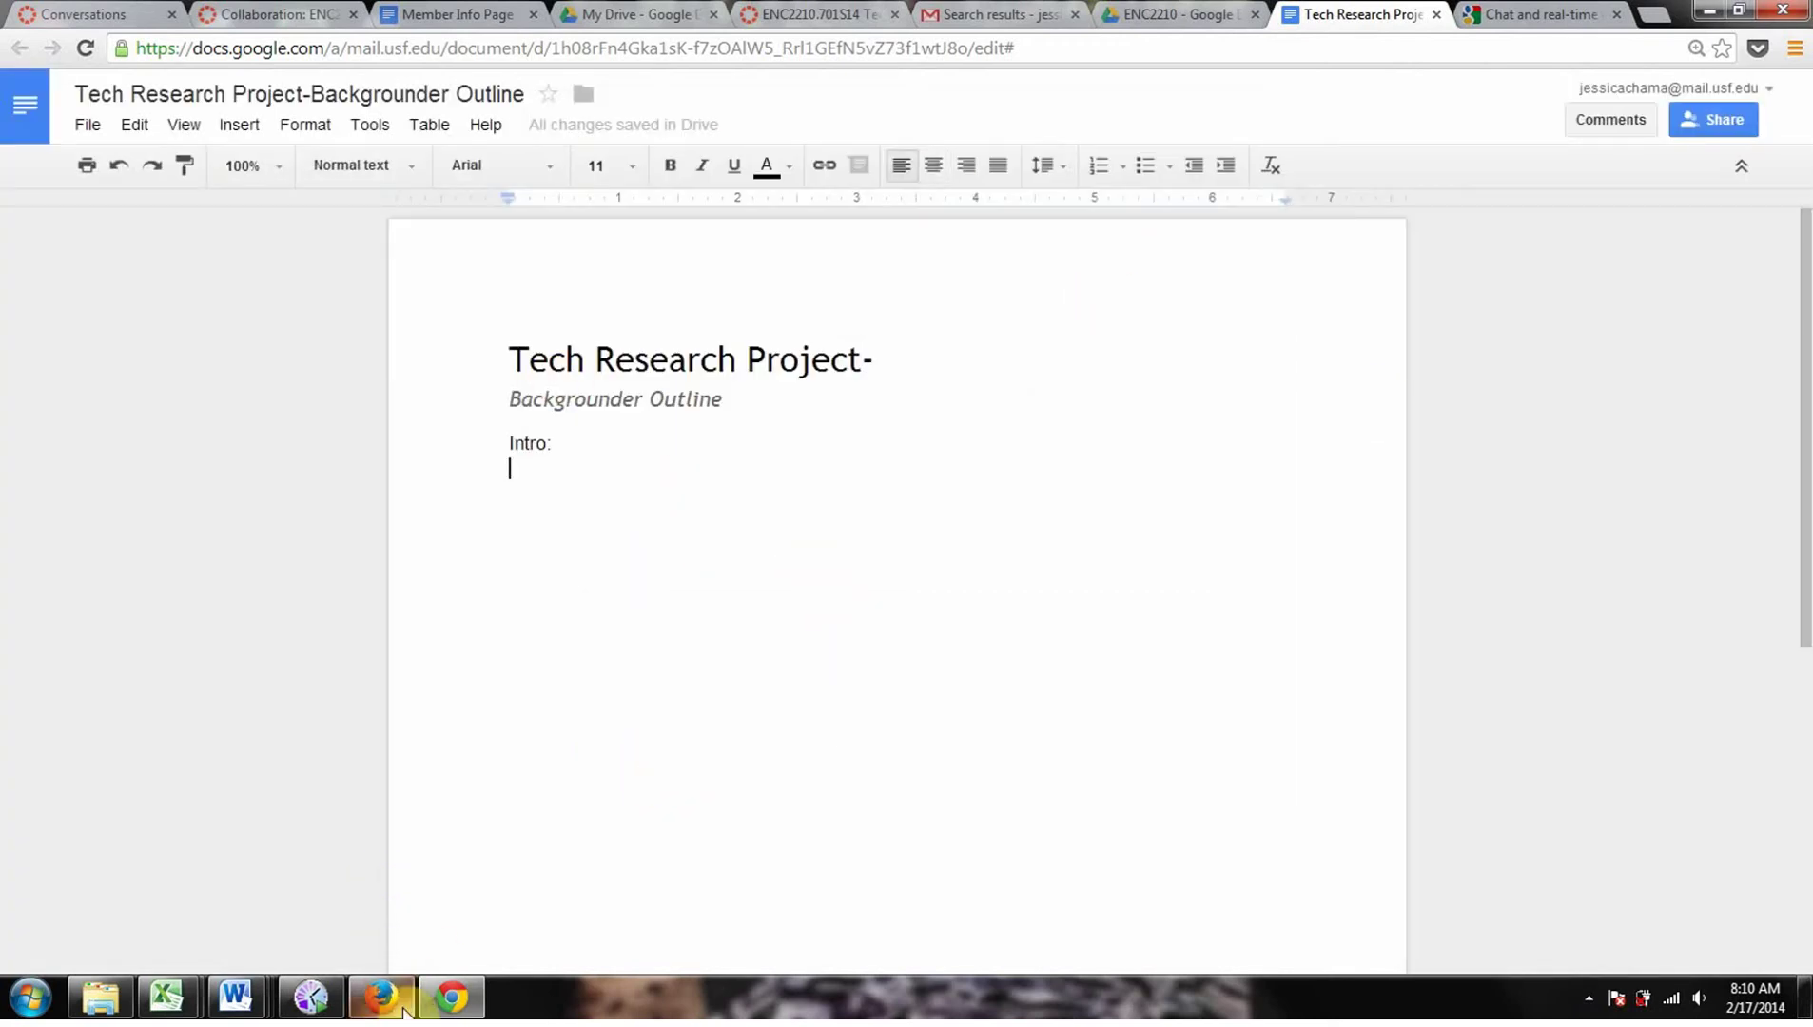
Step: In Gmail, open the shared-outline invitation e-mail and enlarge the window
mouse_move(403, 1010)
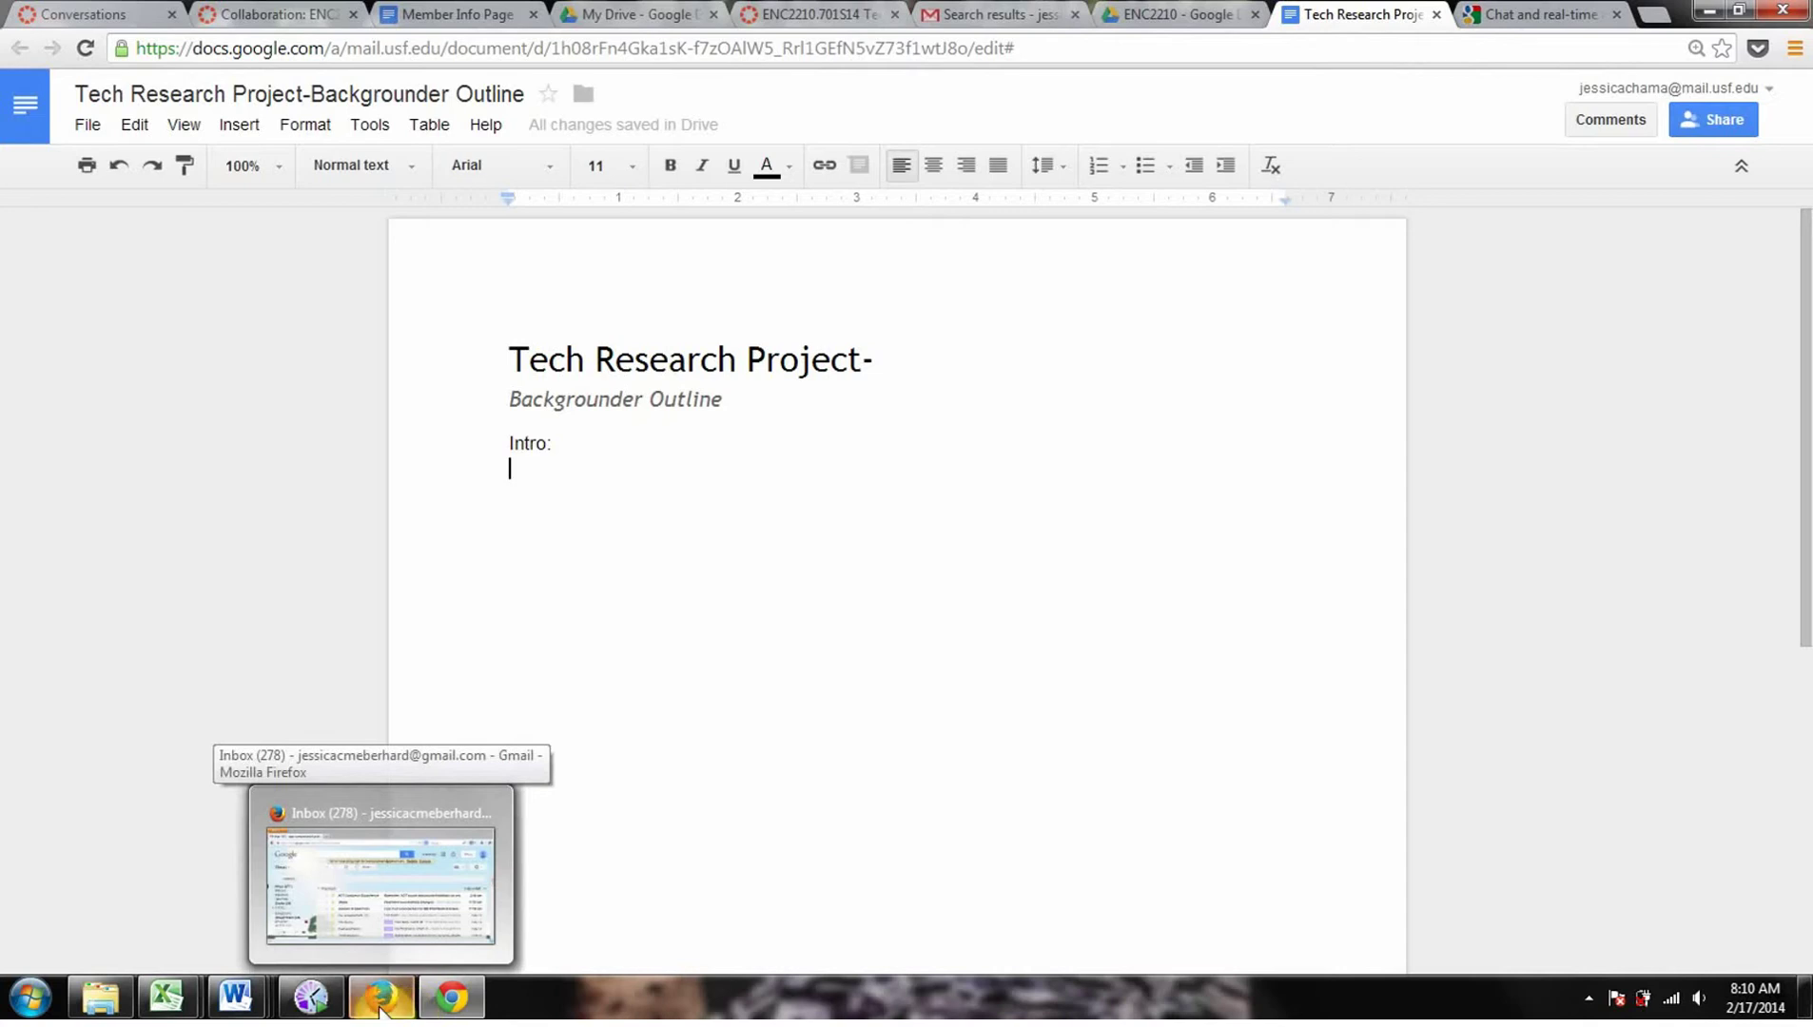
left_click(380, 1011)
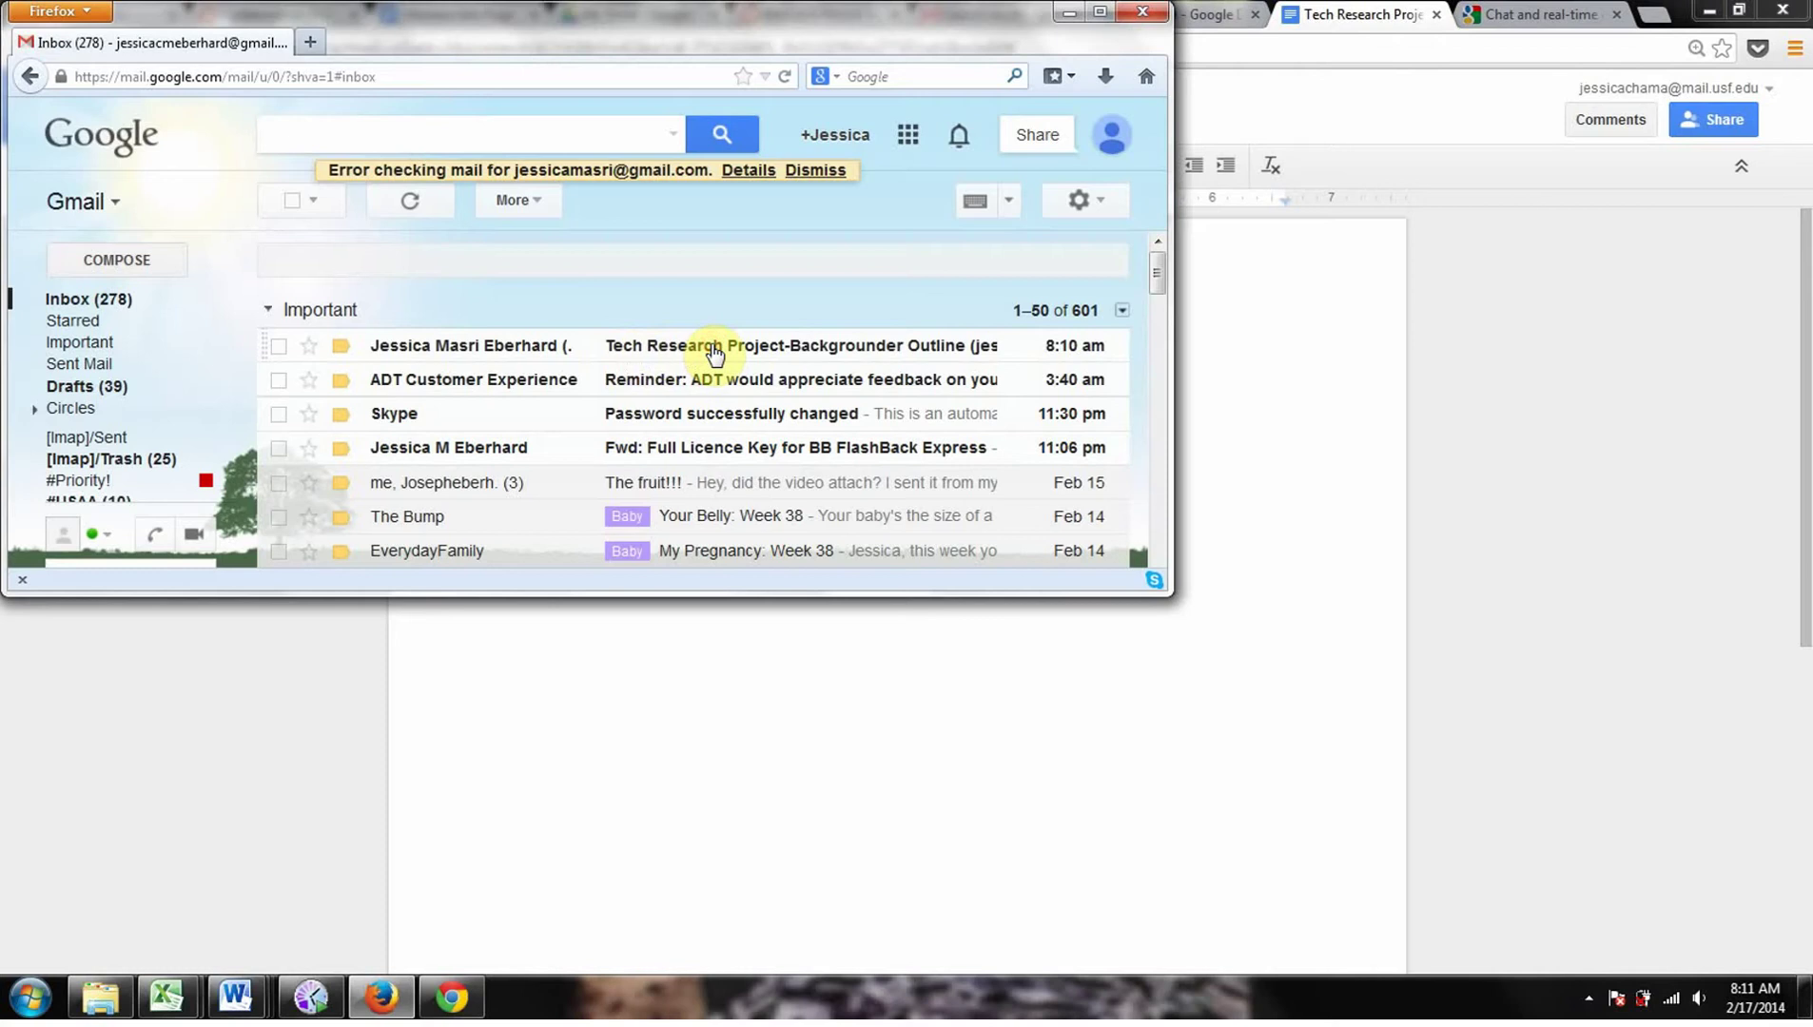
left_click(632, 360)
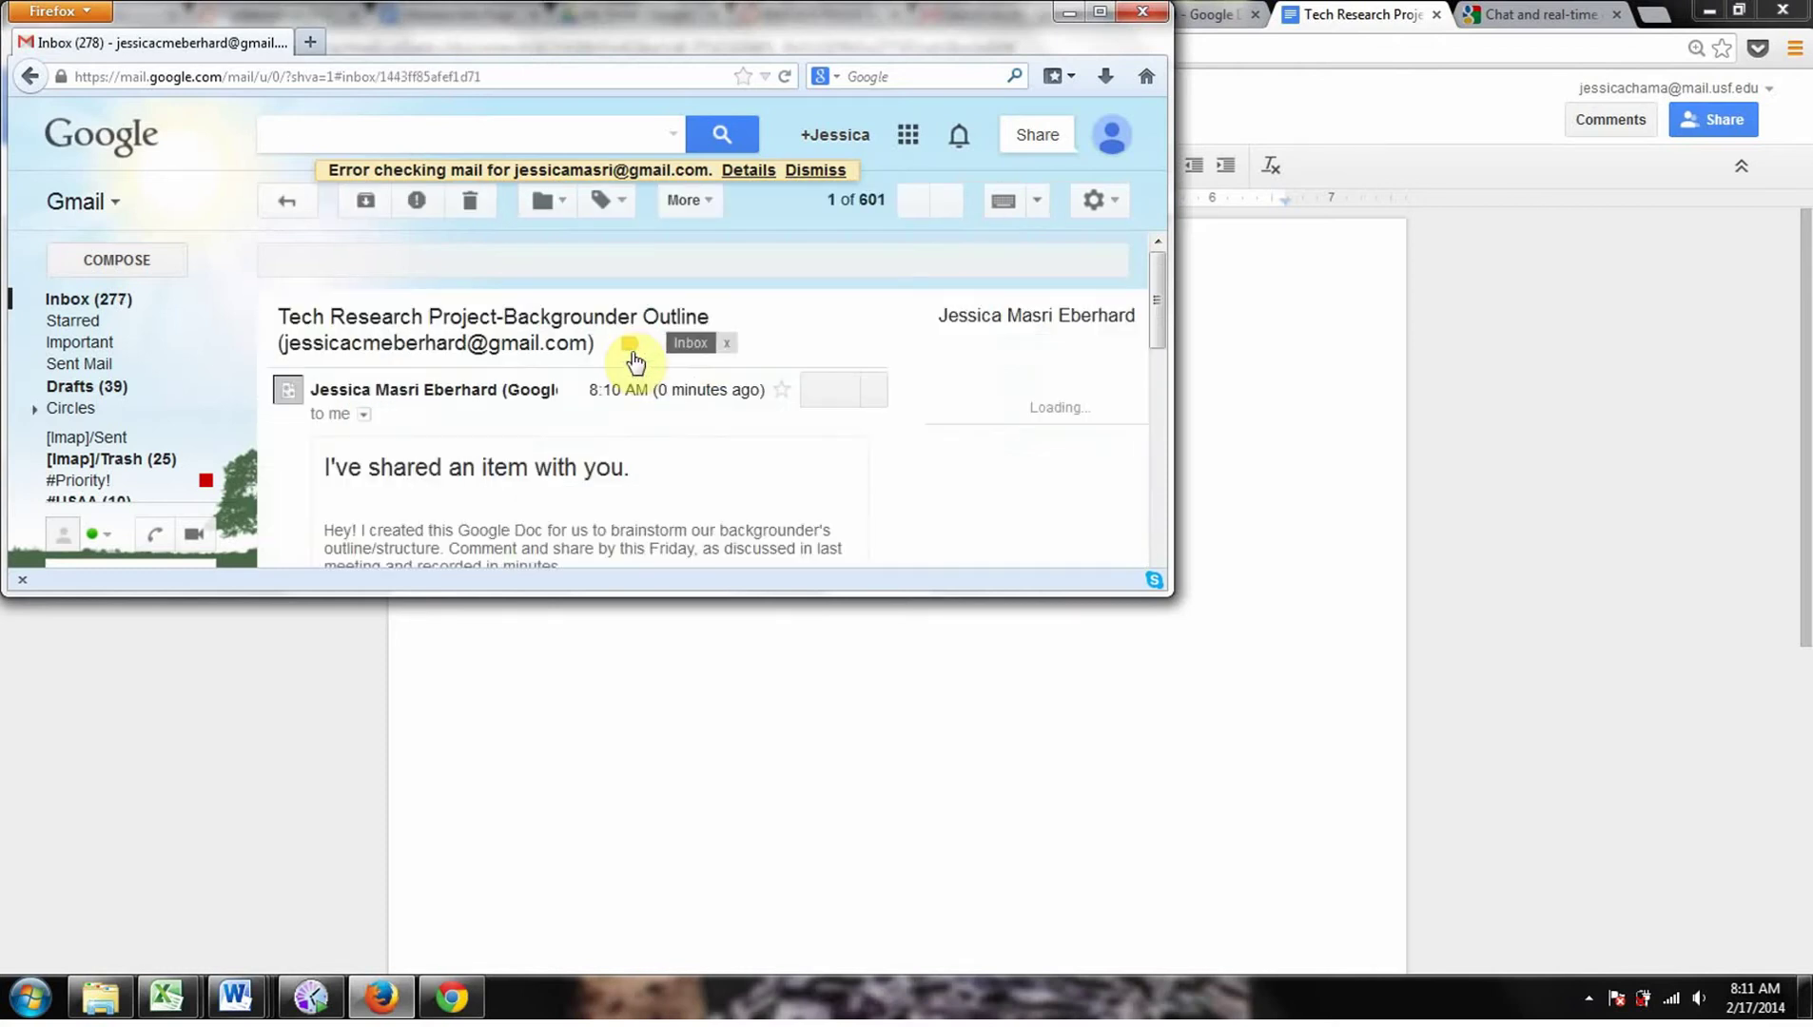
left_click_drag(1166, 590, 1251, 843)
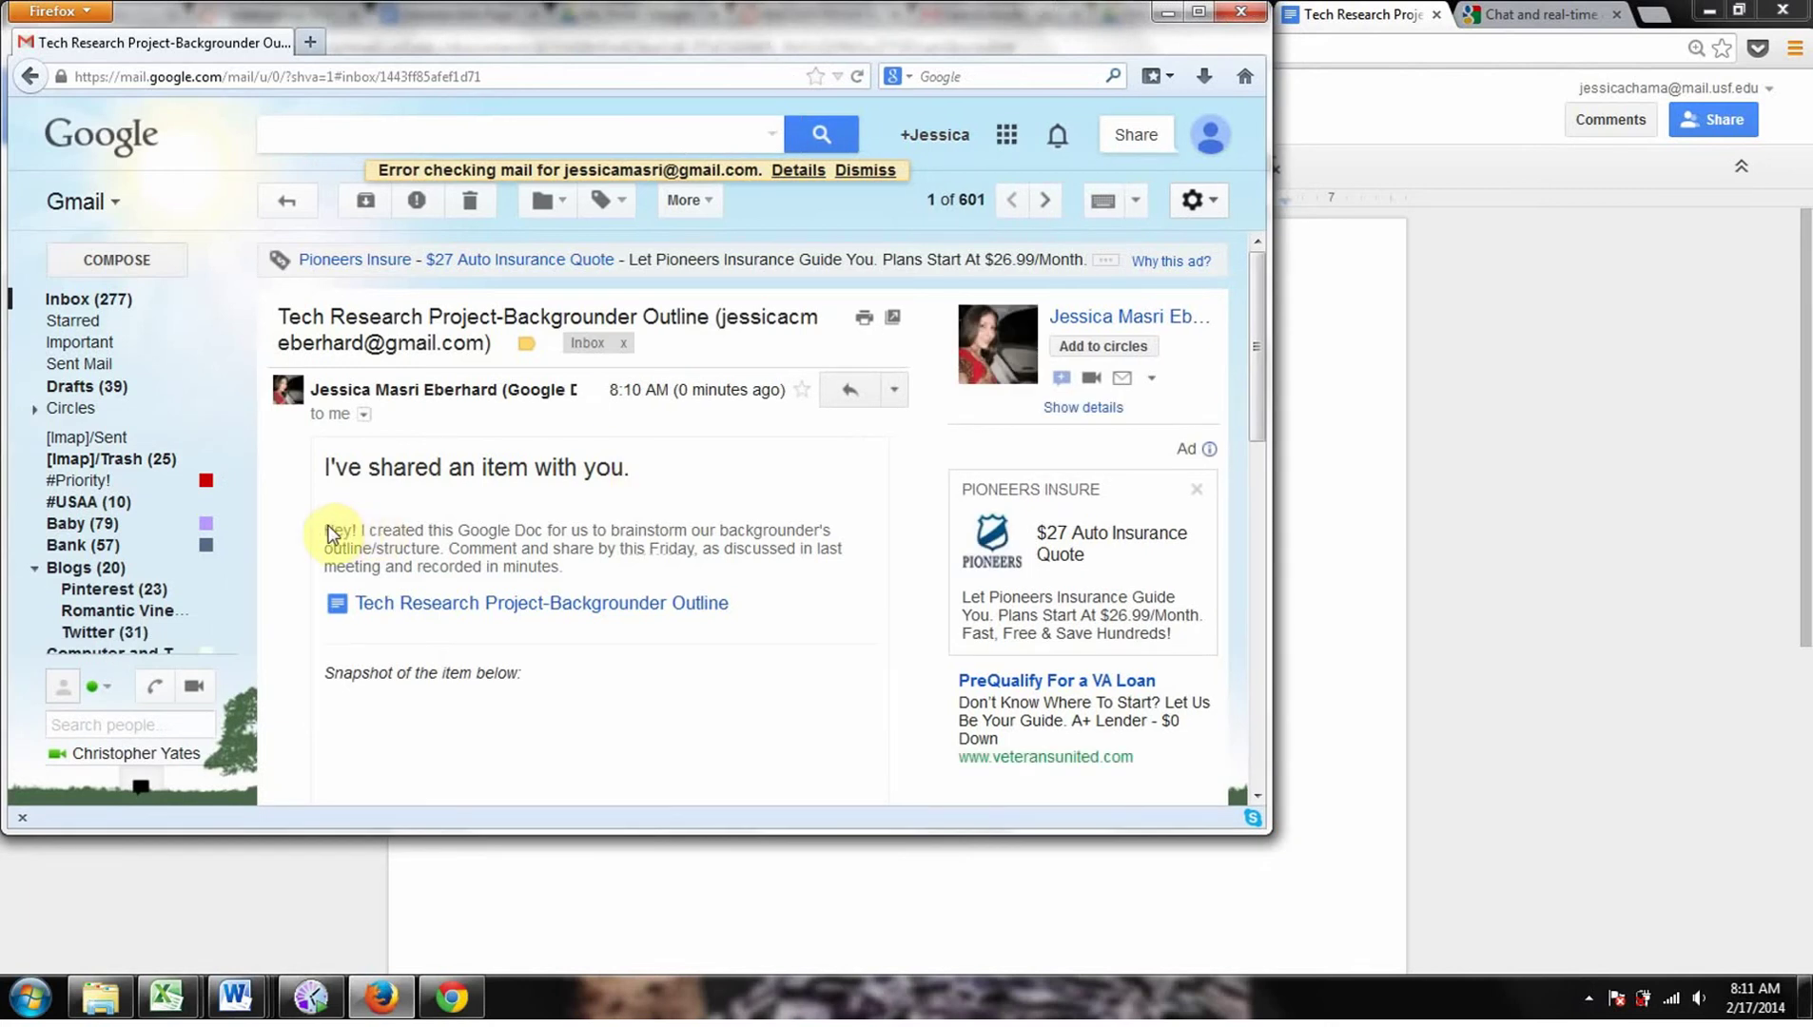
left_click_drag(331, 525, 571, 568)
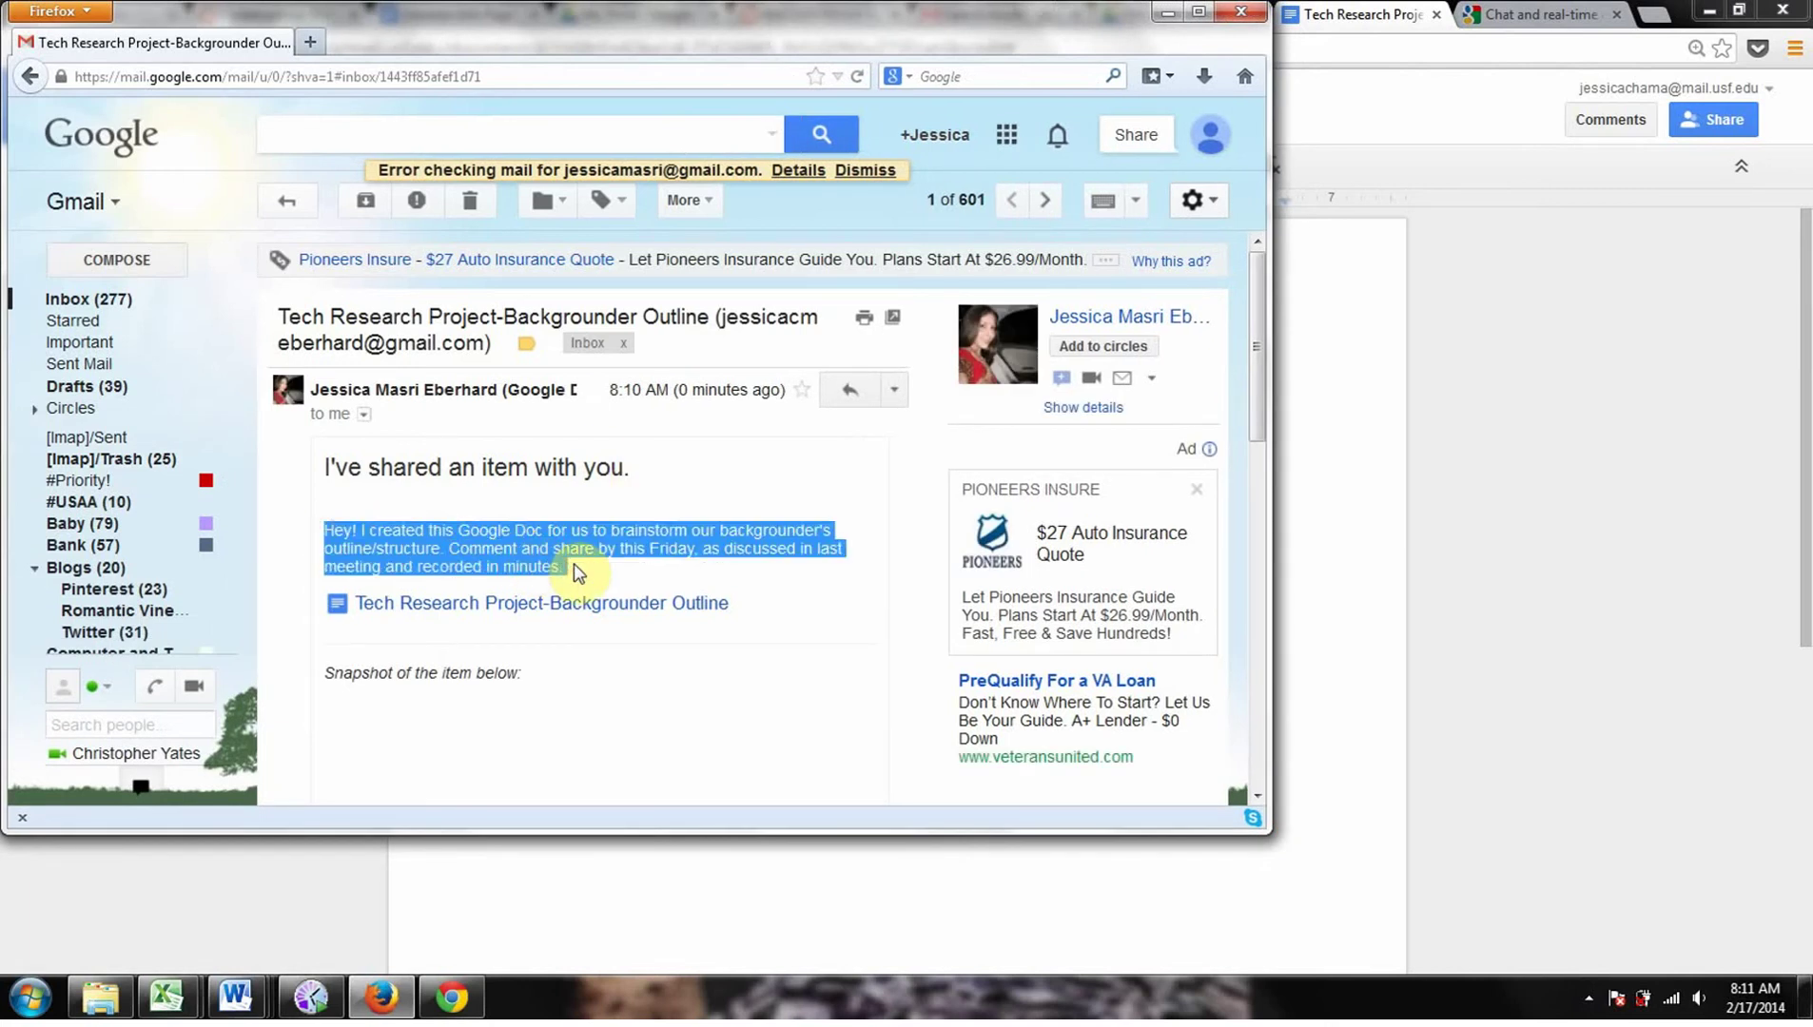
left_click(574, 564)
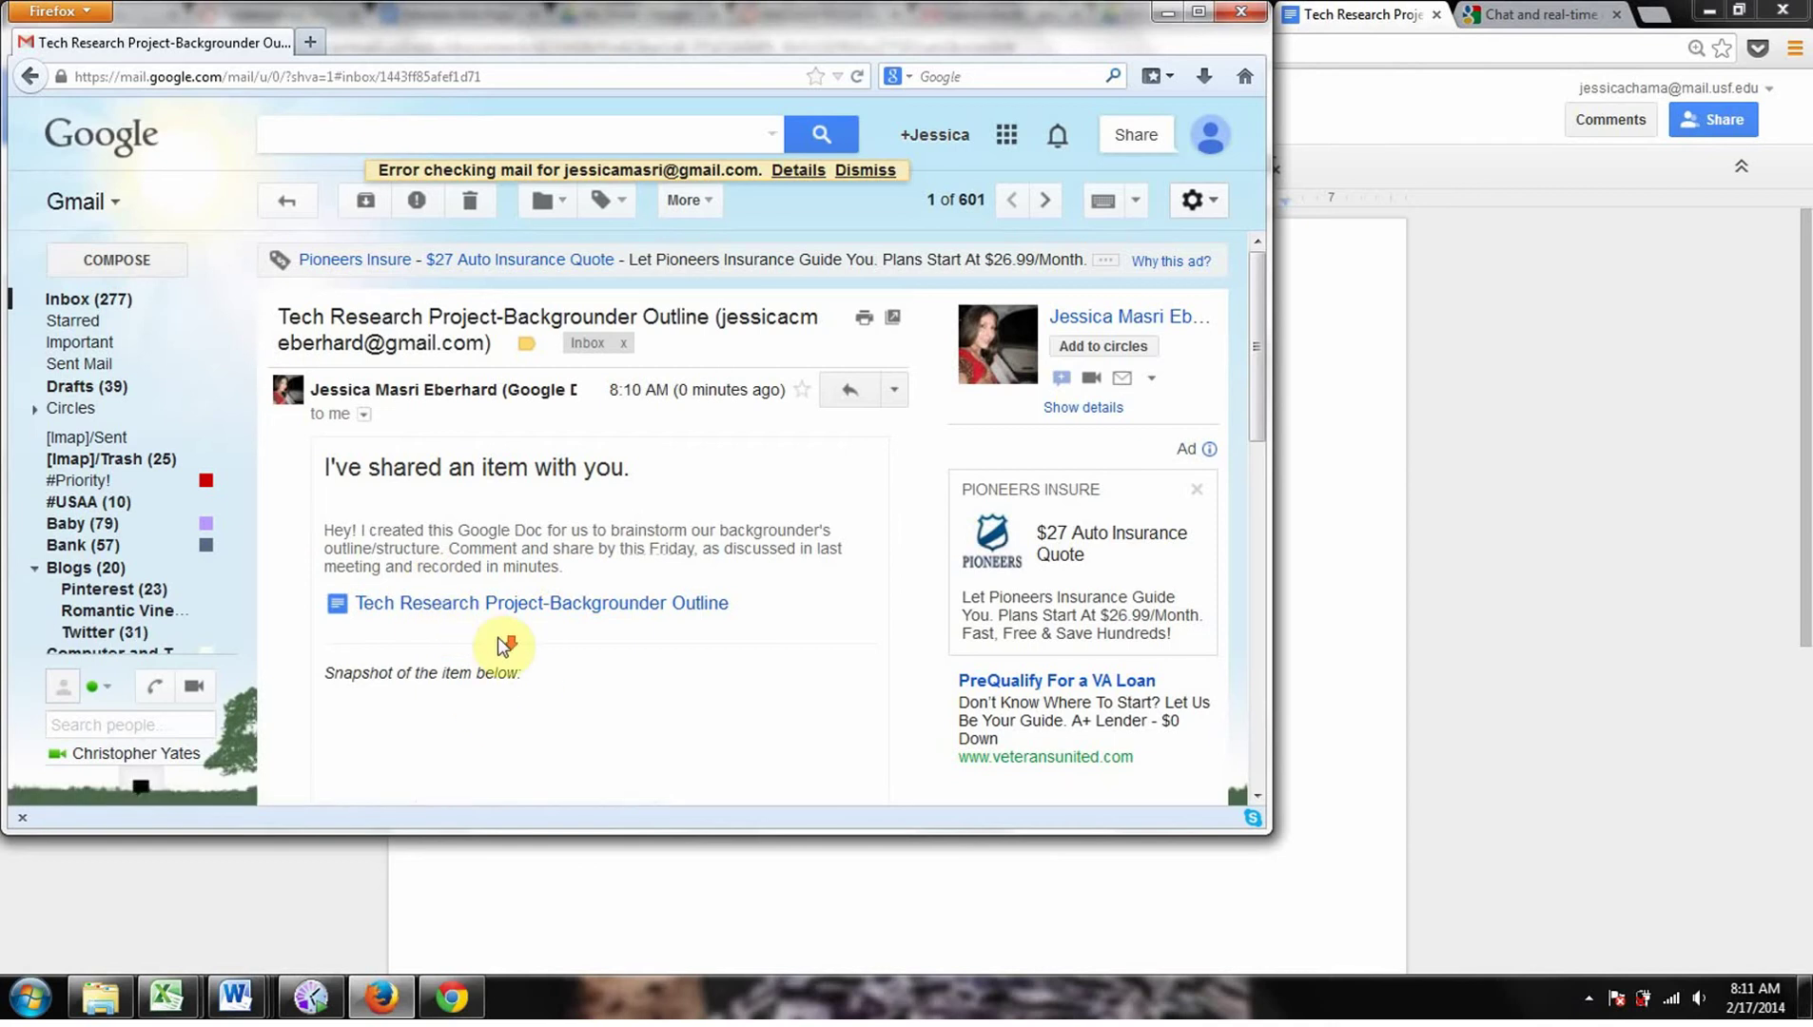
Step: Open the Backgrounder Outline from the e-mail's document link
scroll(506, 648, "down", 5)
scroll(664, 635, "down", 2)
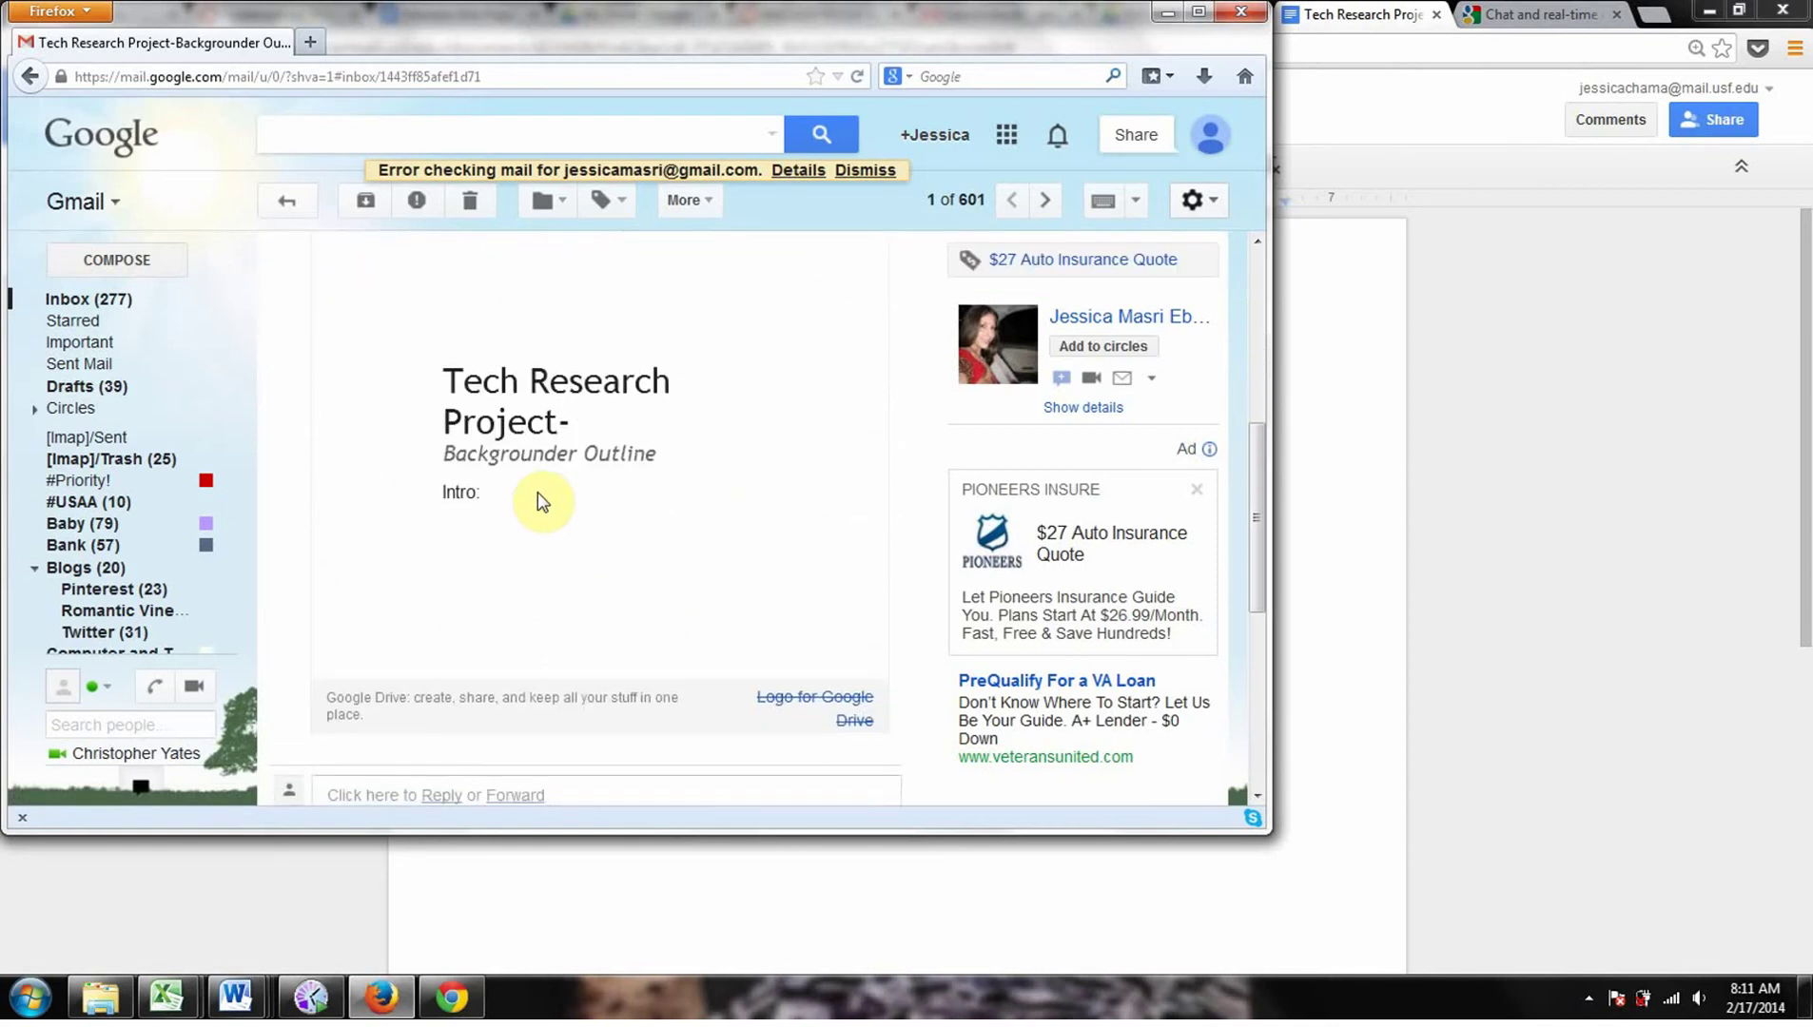
scroll(566, 635, "up", 5)
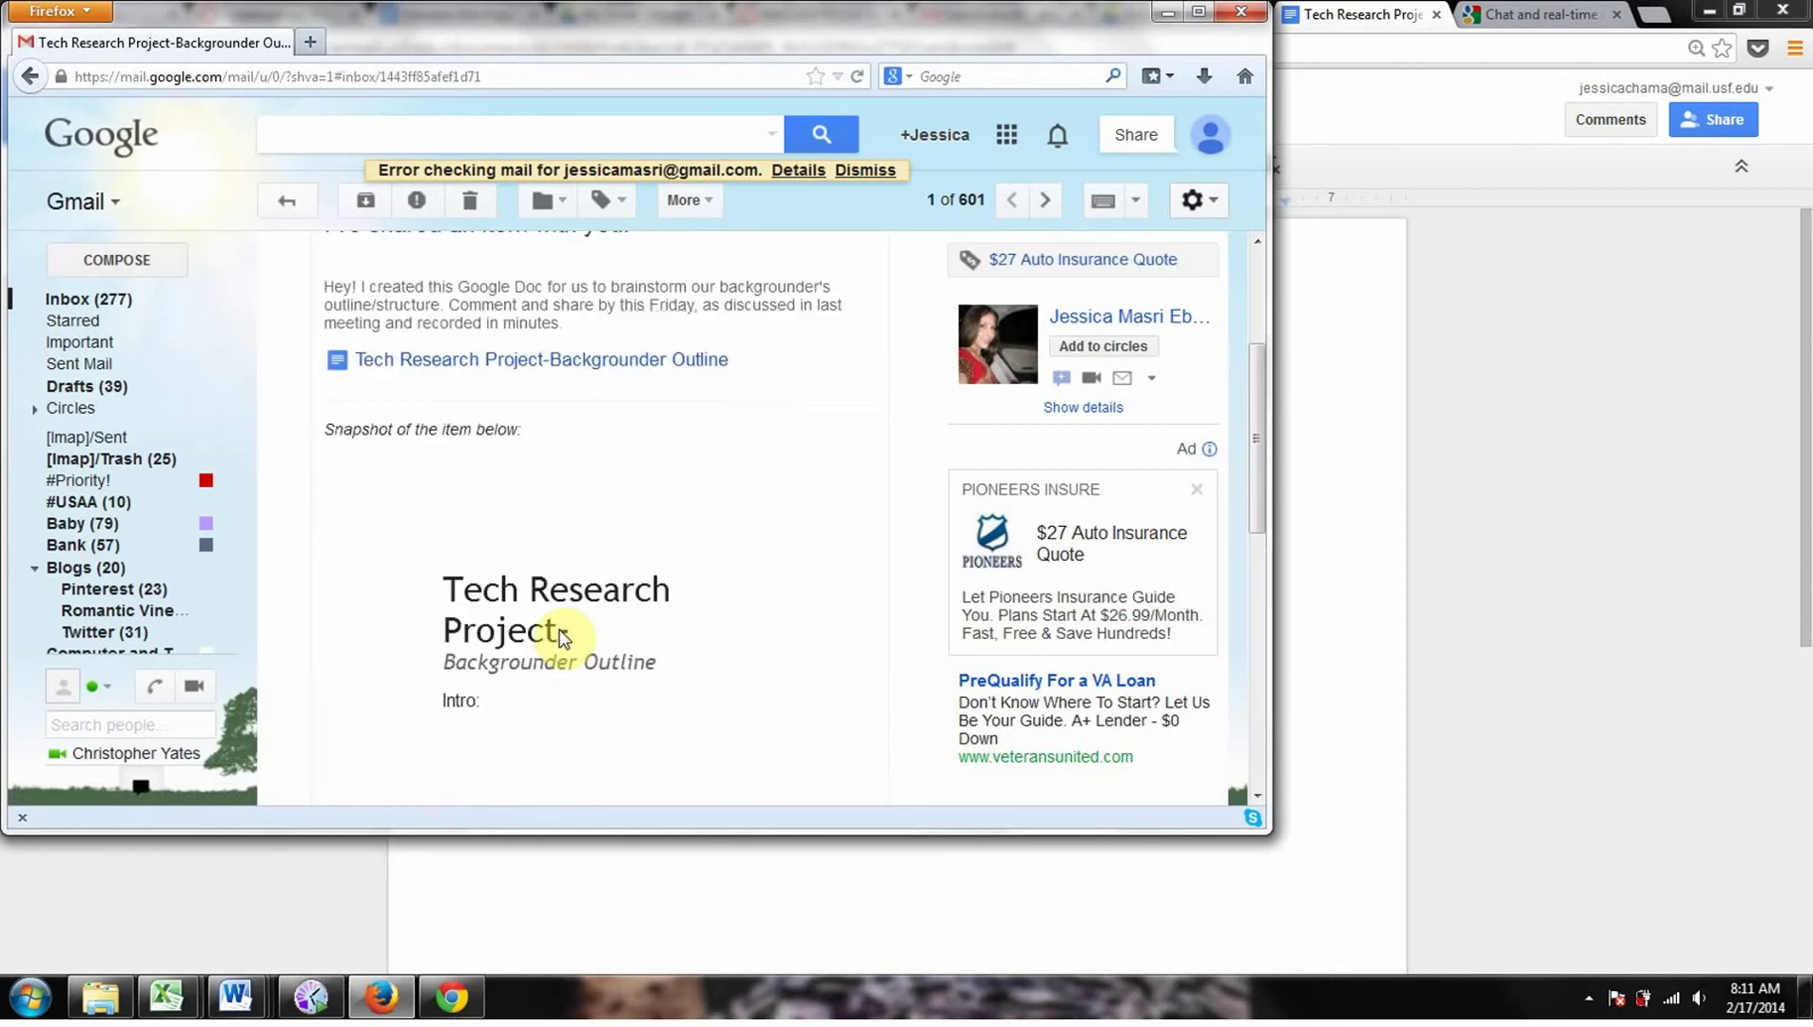
scroll(564, 638, "up", 2)
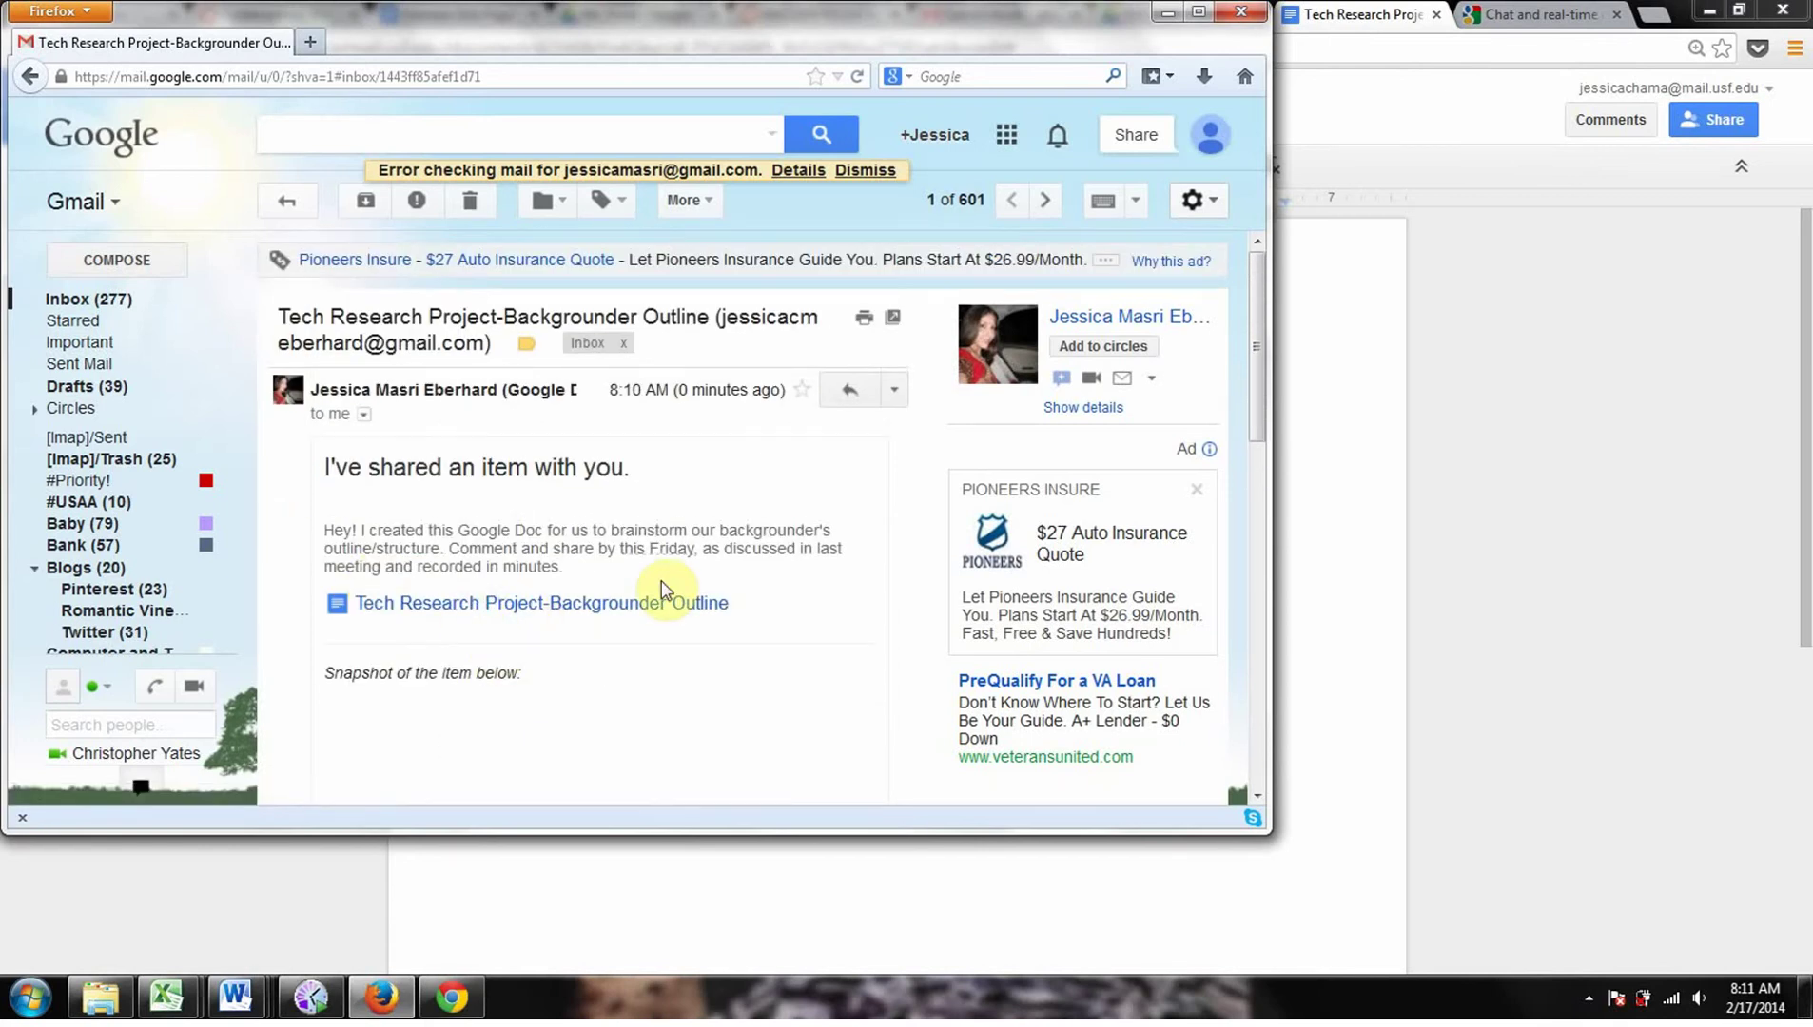
left_click(495, 603)
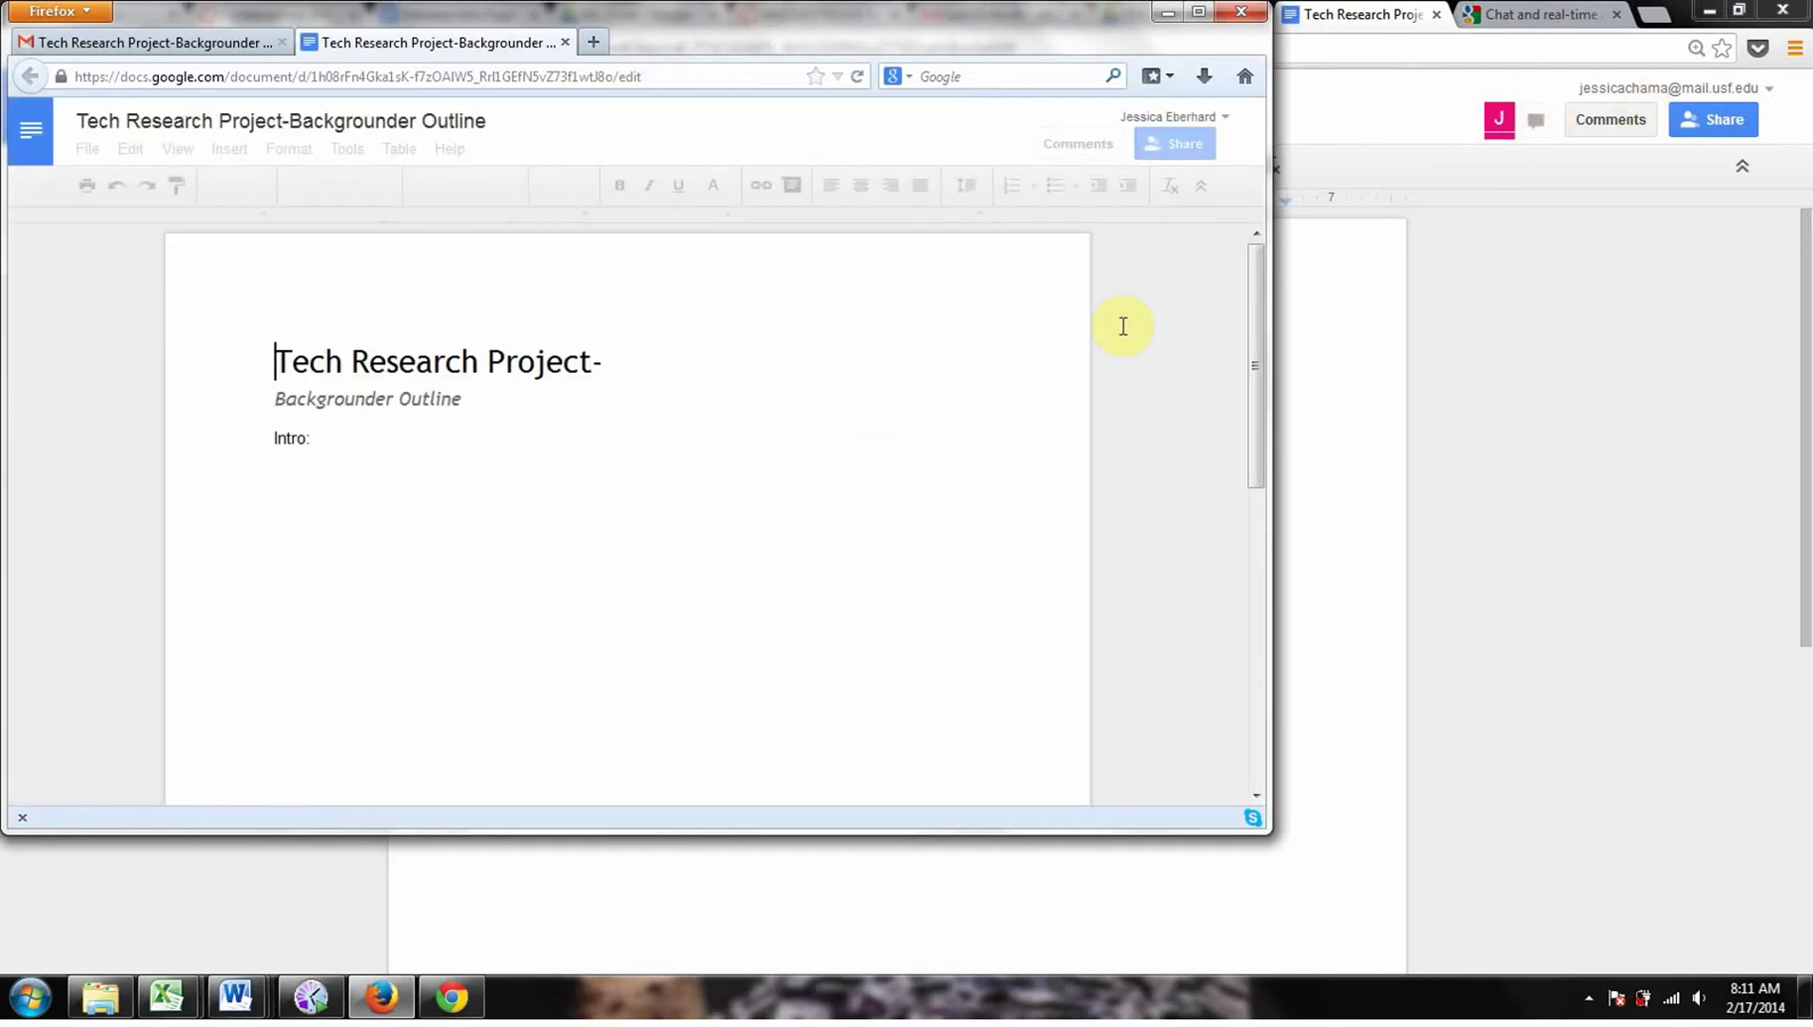
Step: Back in the owner's outline, check the collaborator's avatar and open a chat with her
left_click(1667, 517)
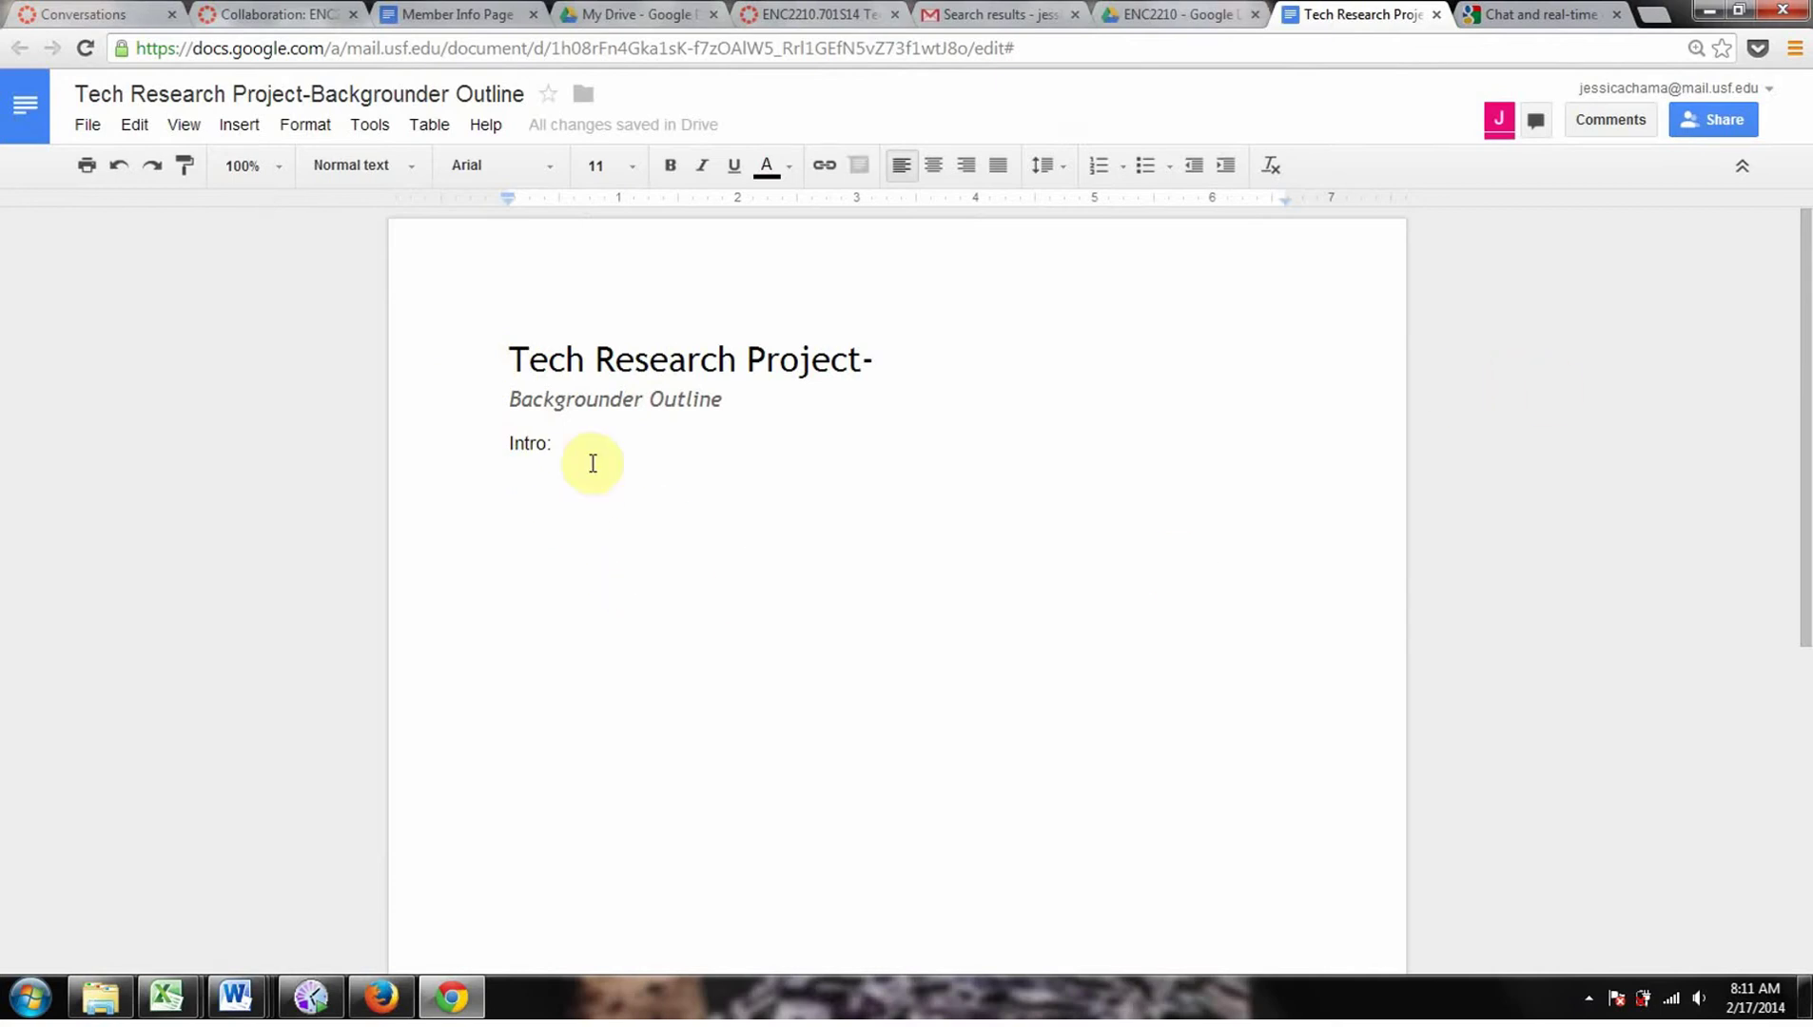
left_click(1500, 121)
mouse_move(1503, 118)
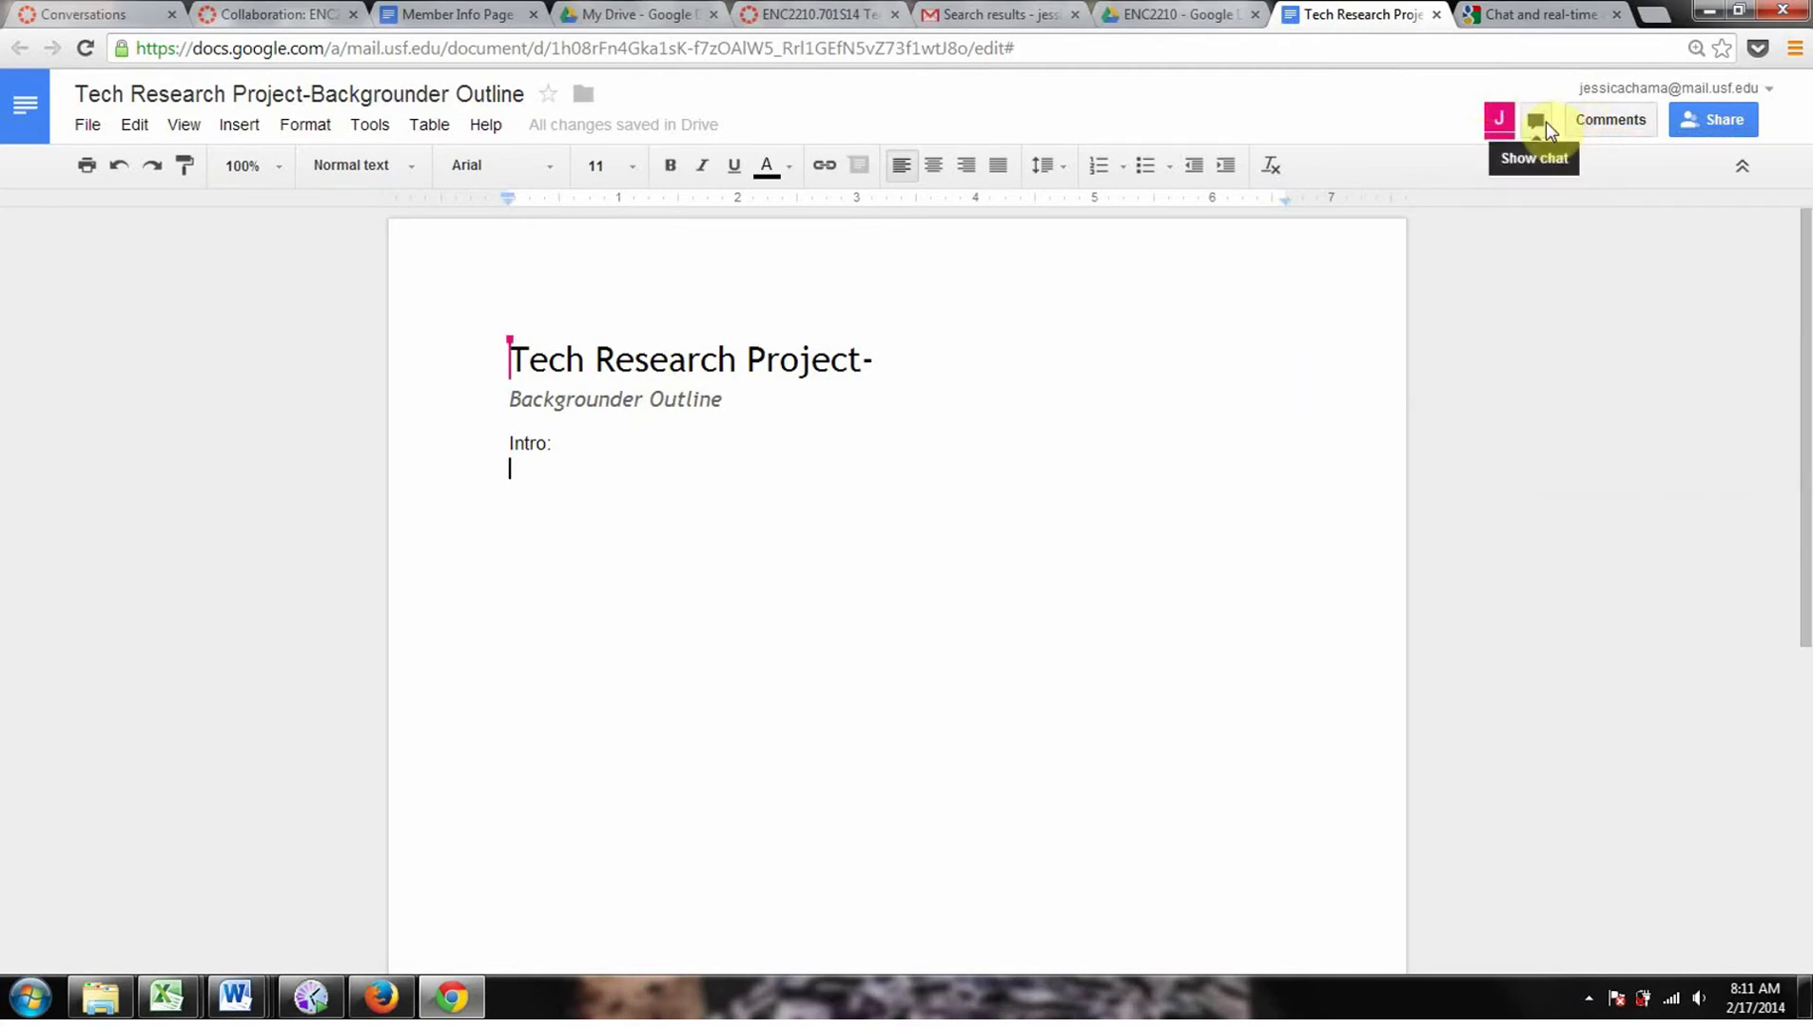
left_click(482, 21)
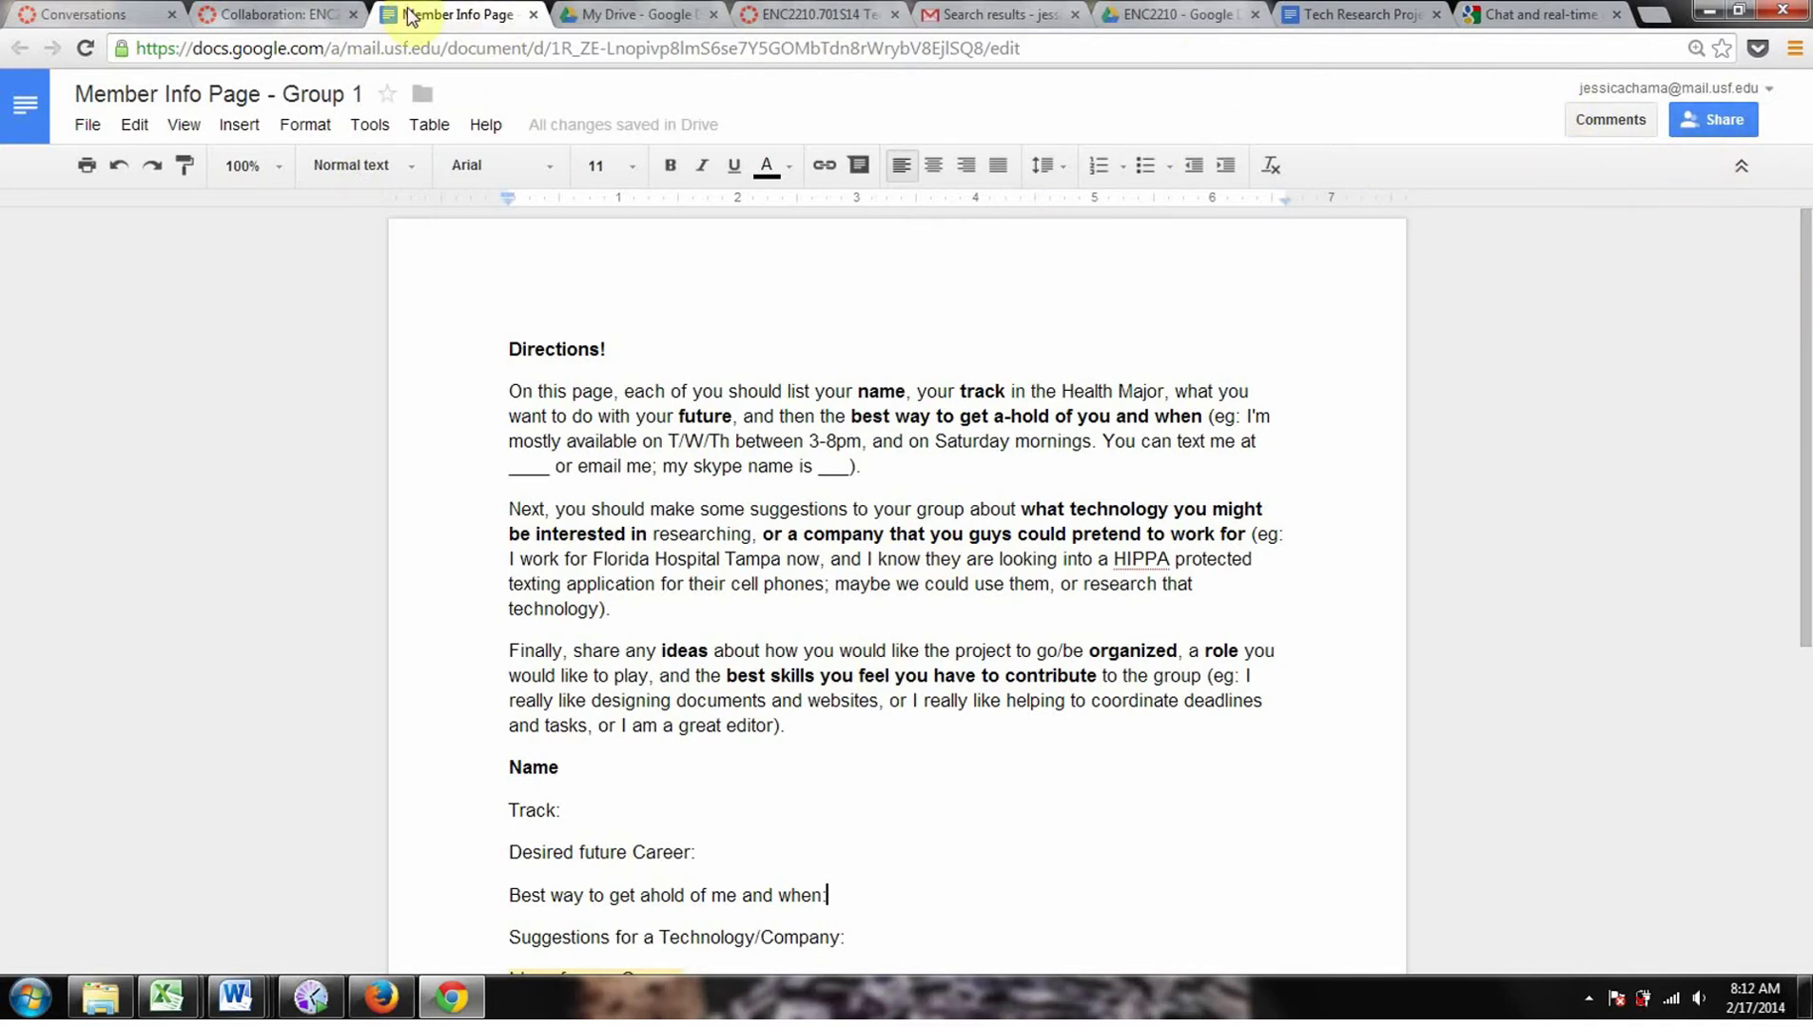
left_click(1121, 21)
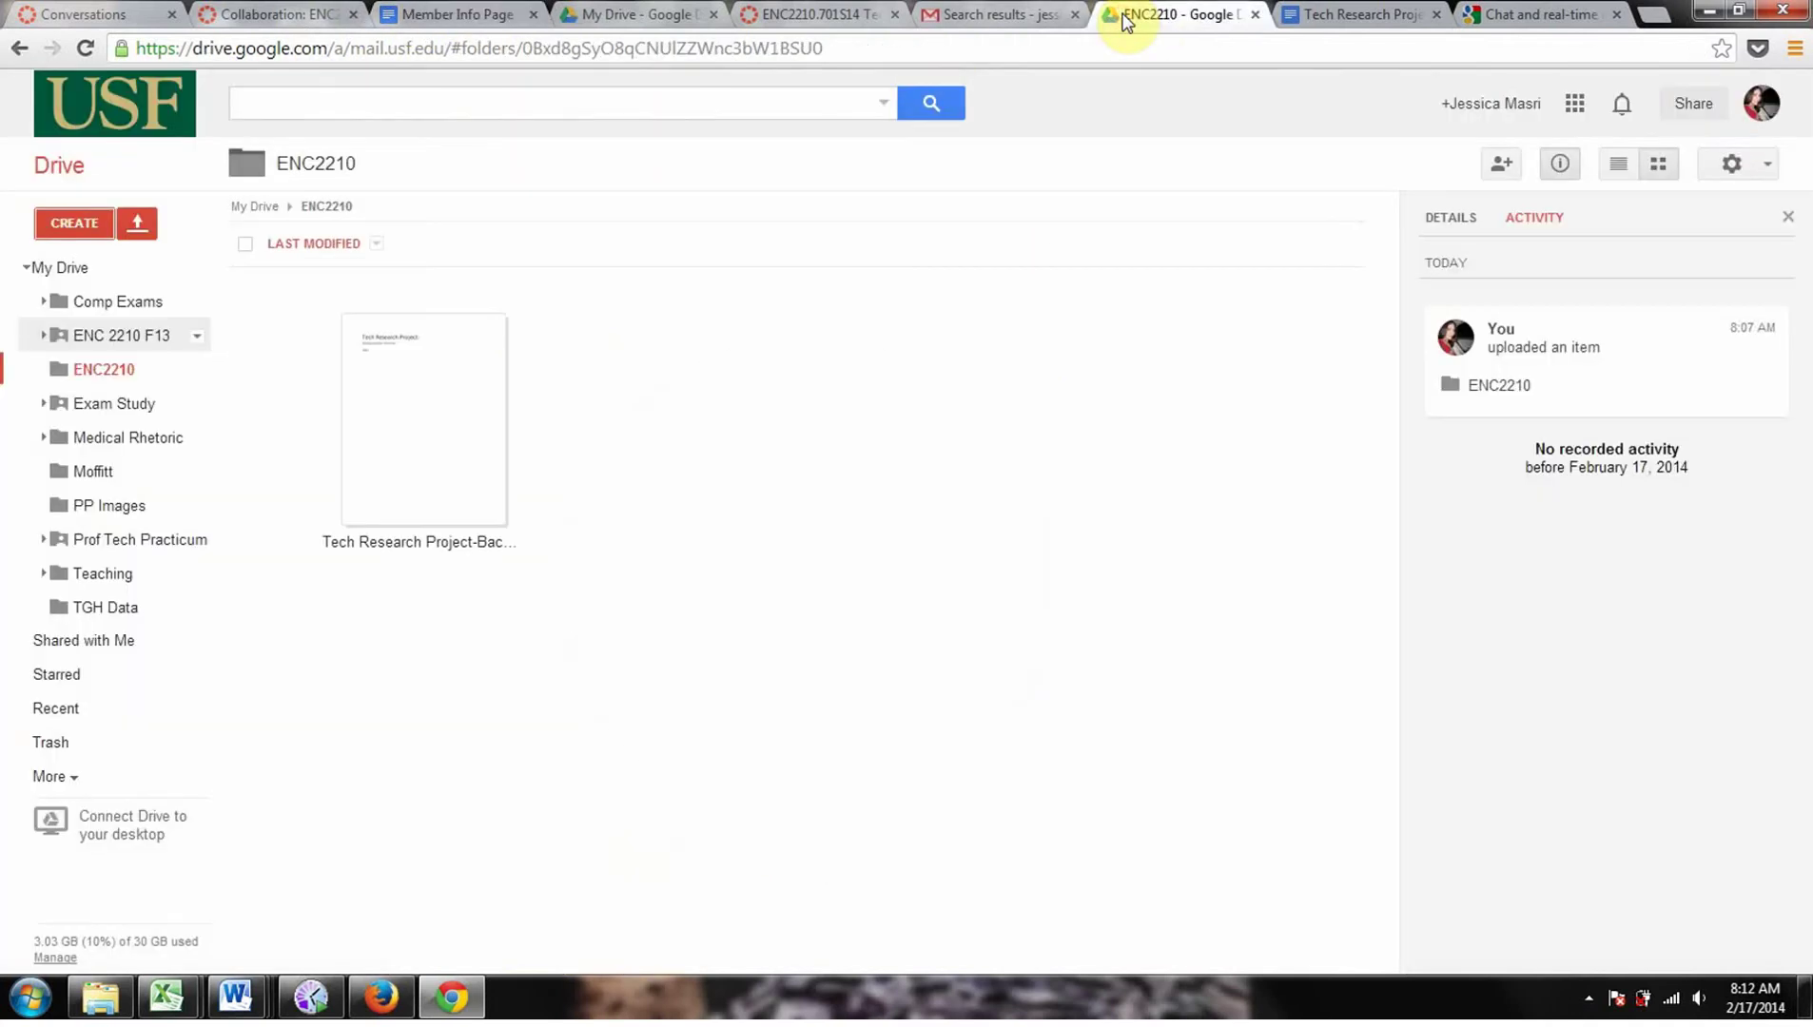
left_click(1358, 17)
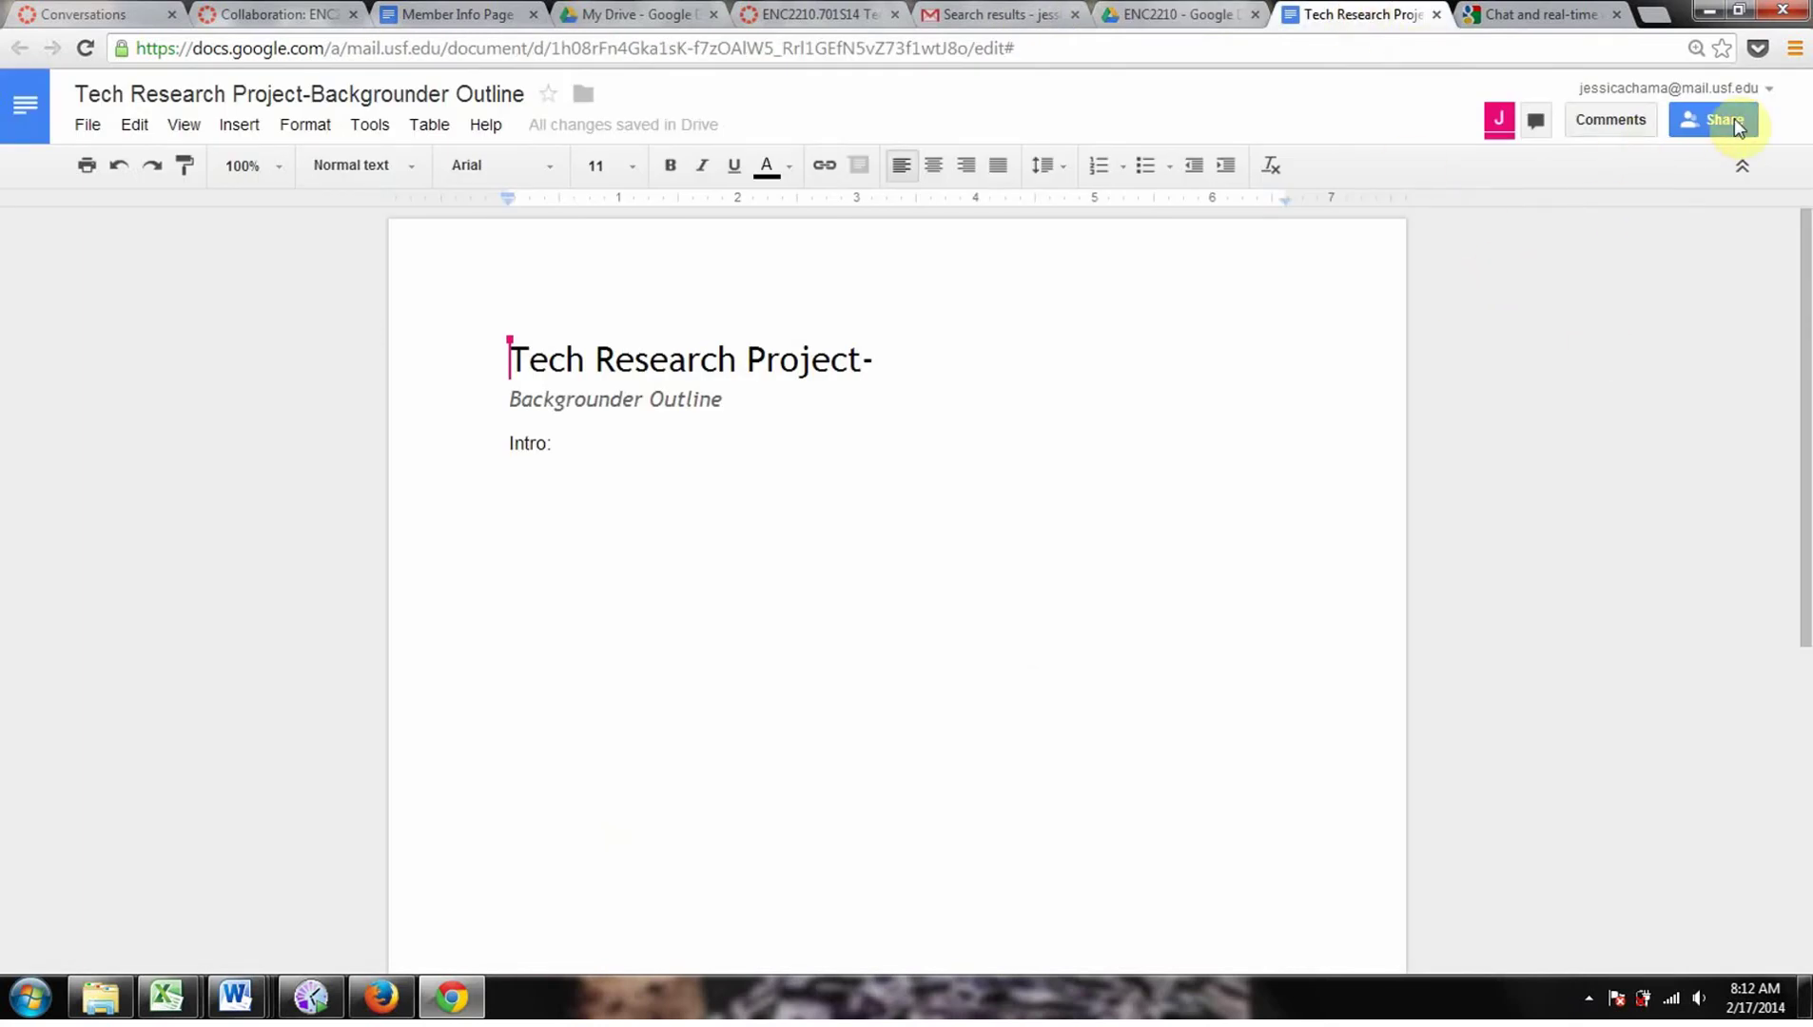
left_click(1539, 124)
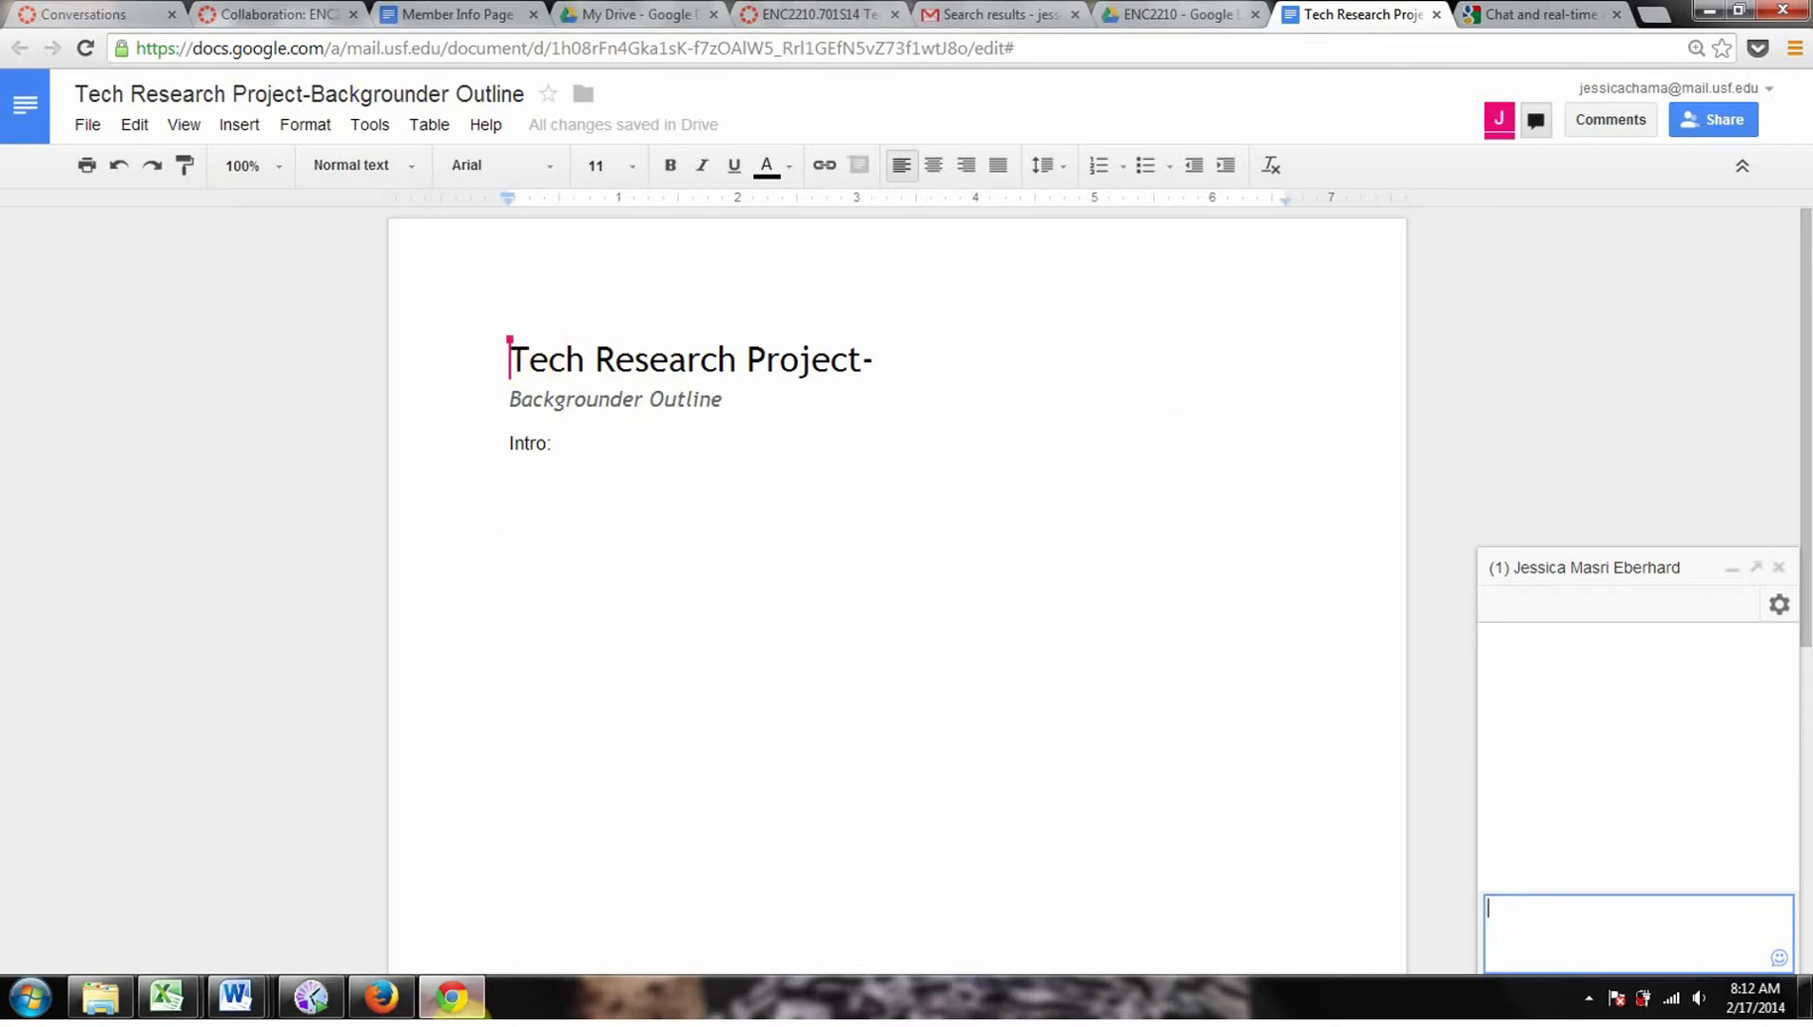
Step: Place both browser windows side by side, with the collaborator's caret below Intro:
left_click(1744, 11)
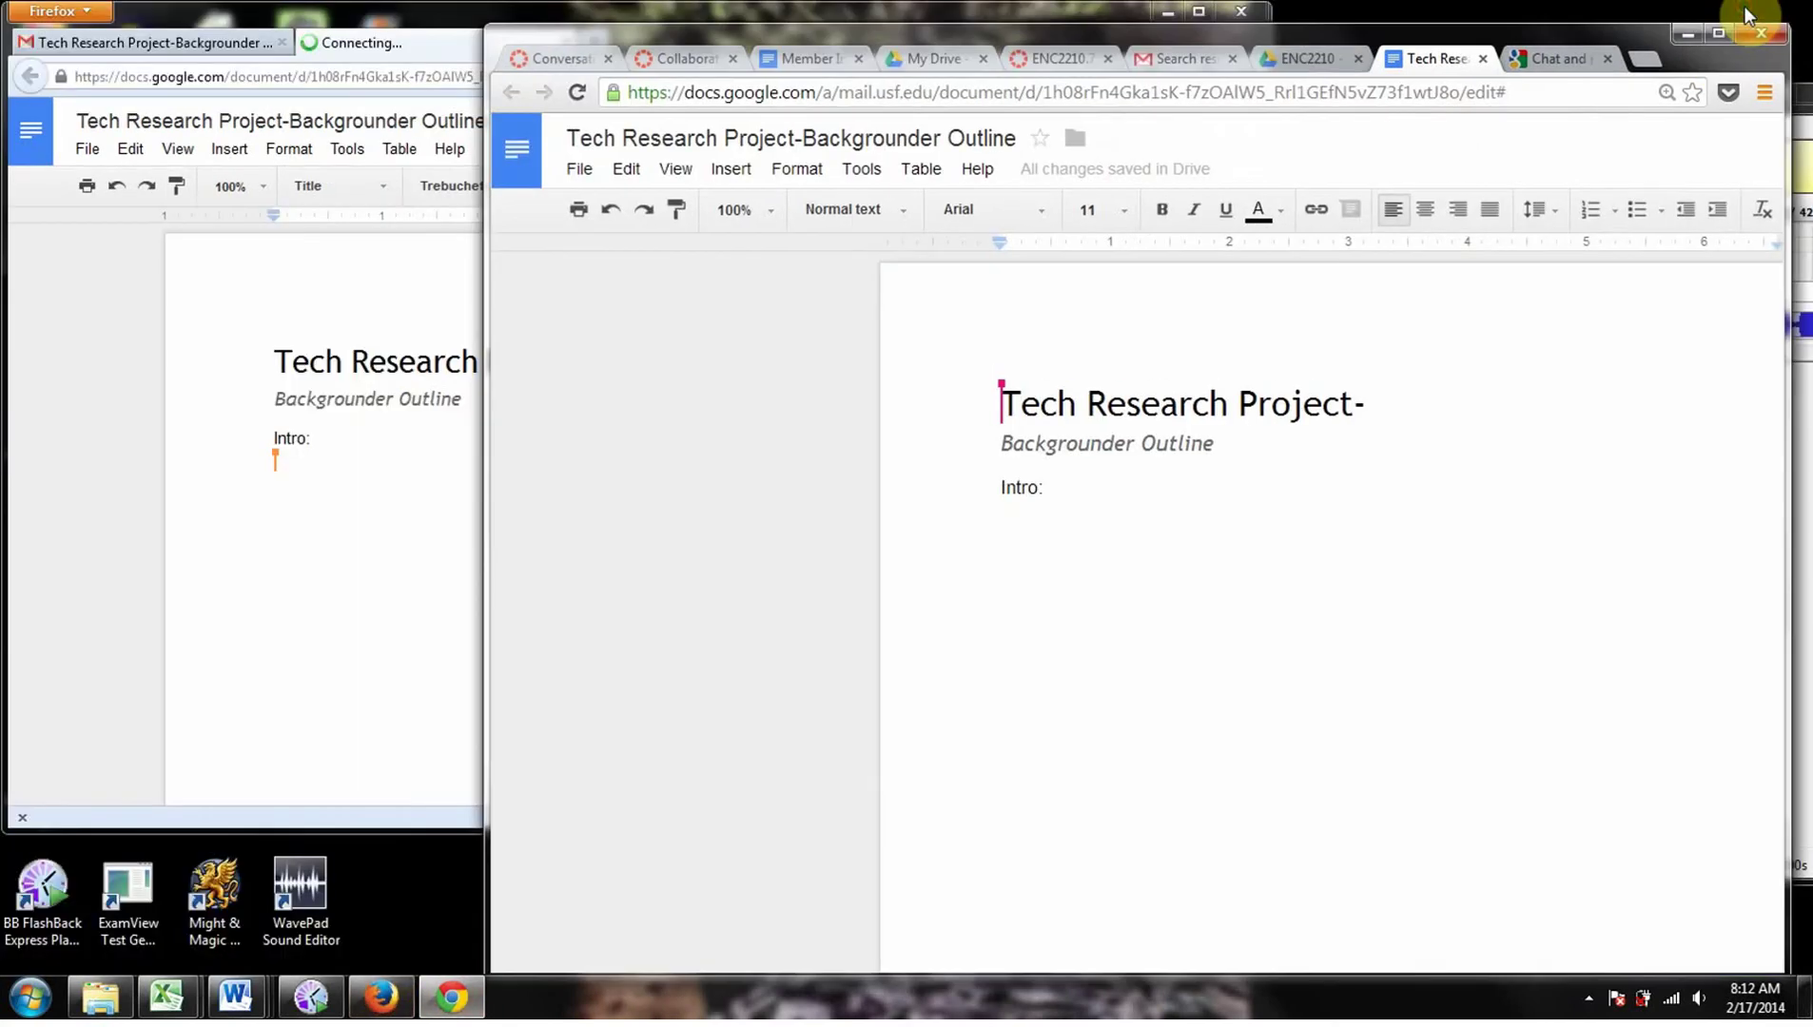
left_click(324, 575)
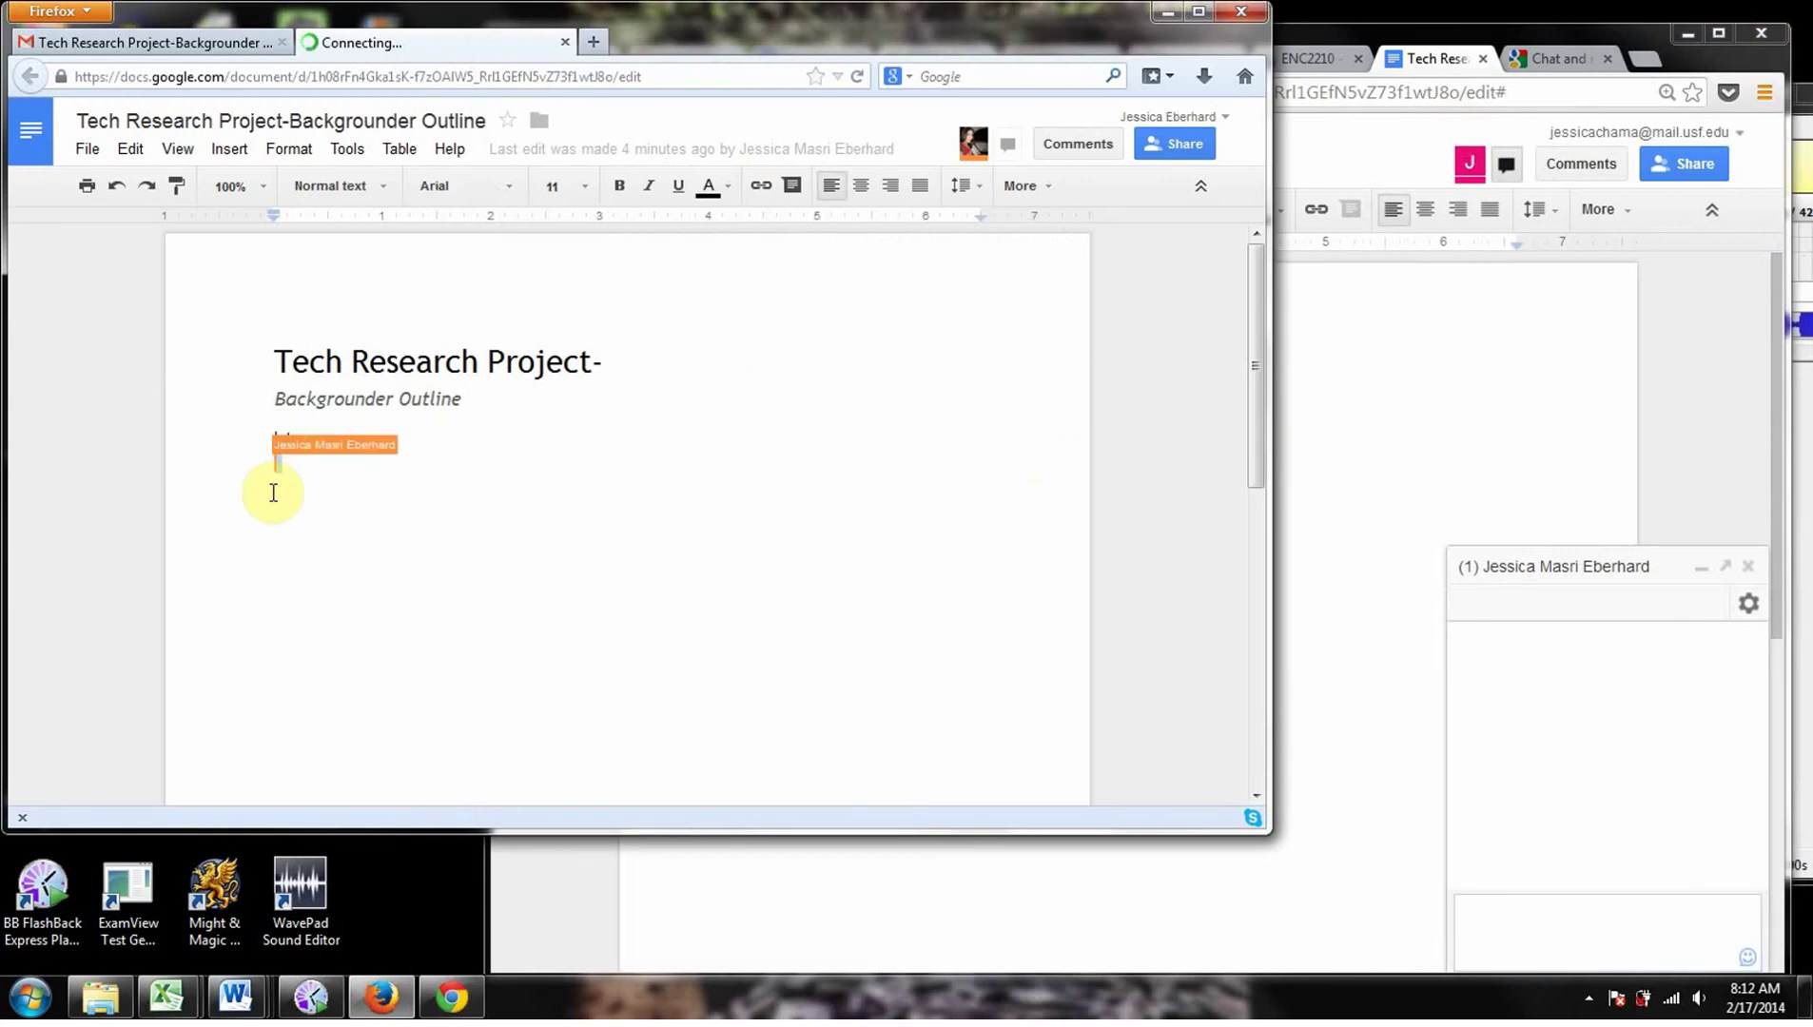
left_click(275, 361)
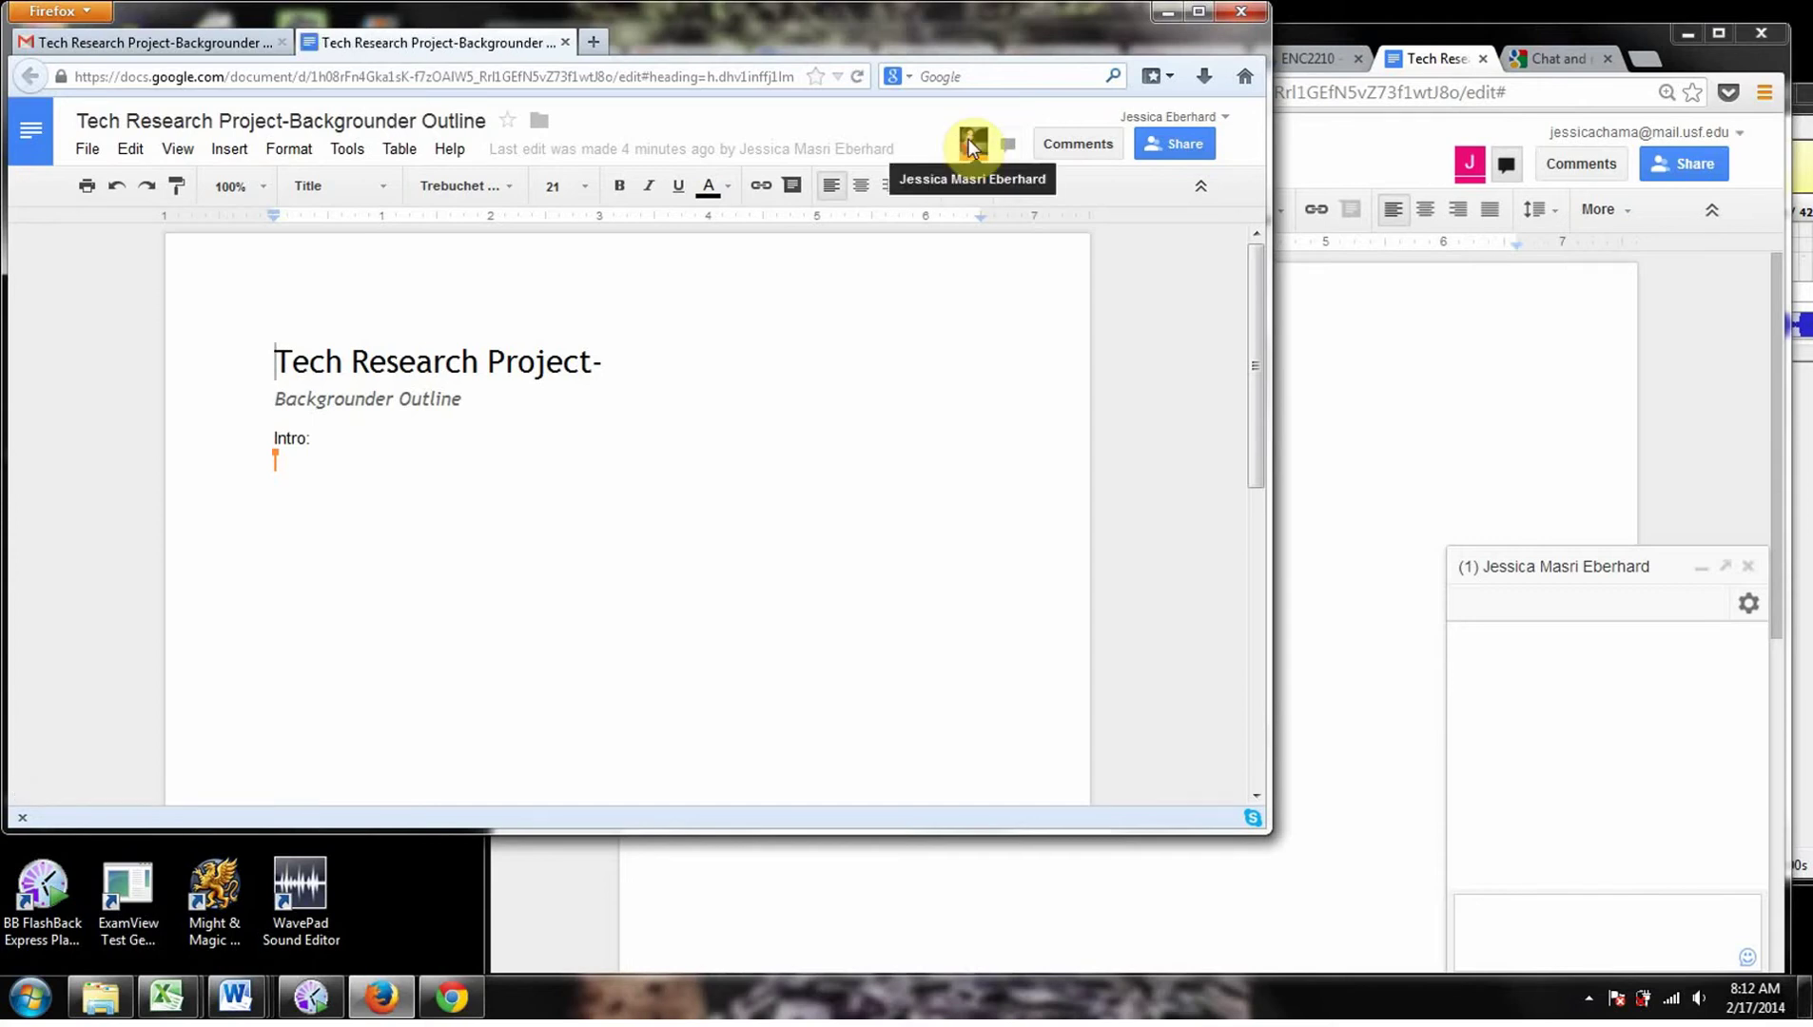
mouse_move(970, 142)
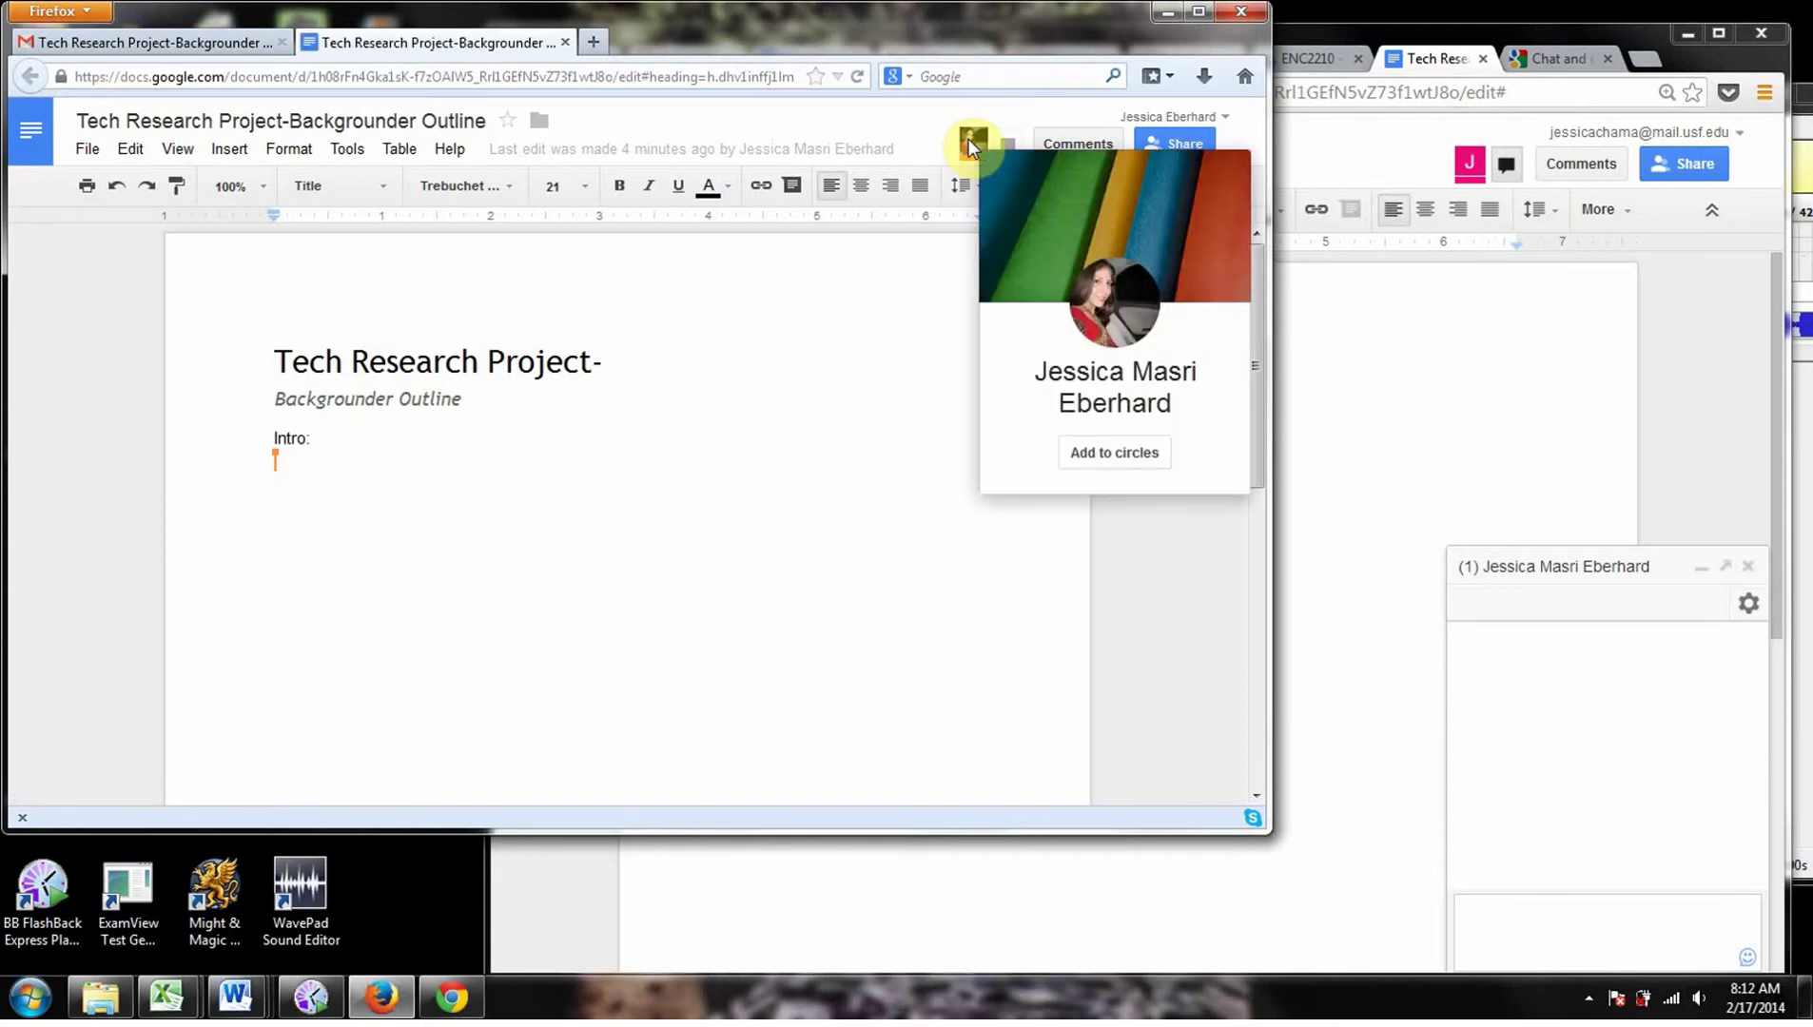
left_click(318, 467)
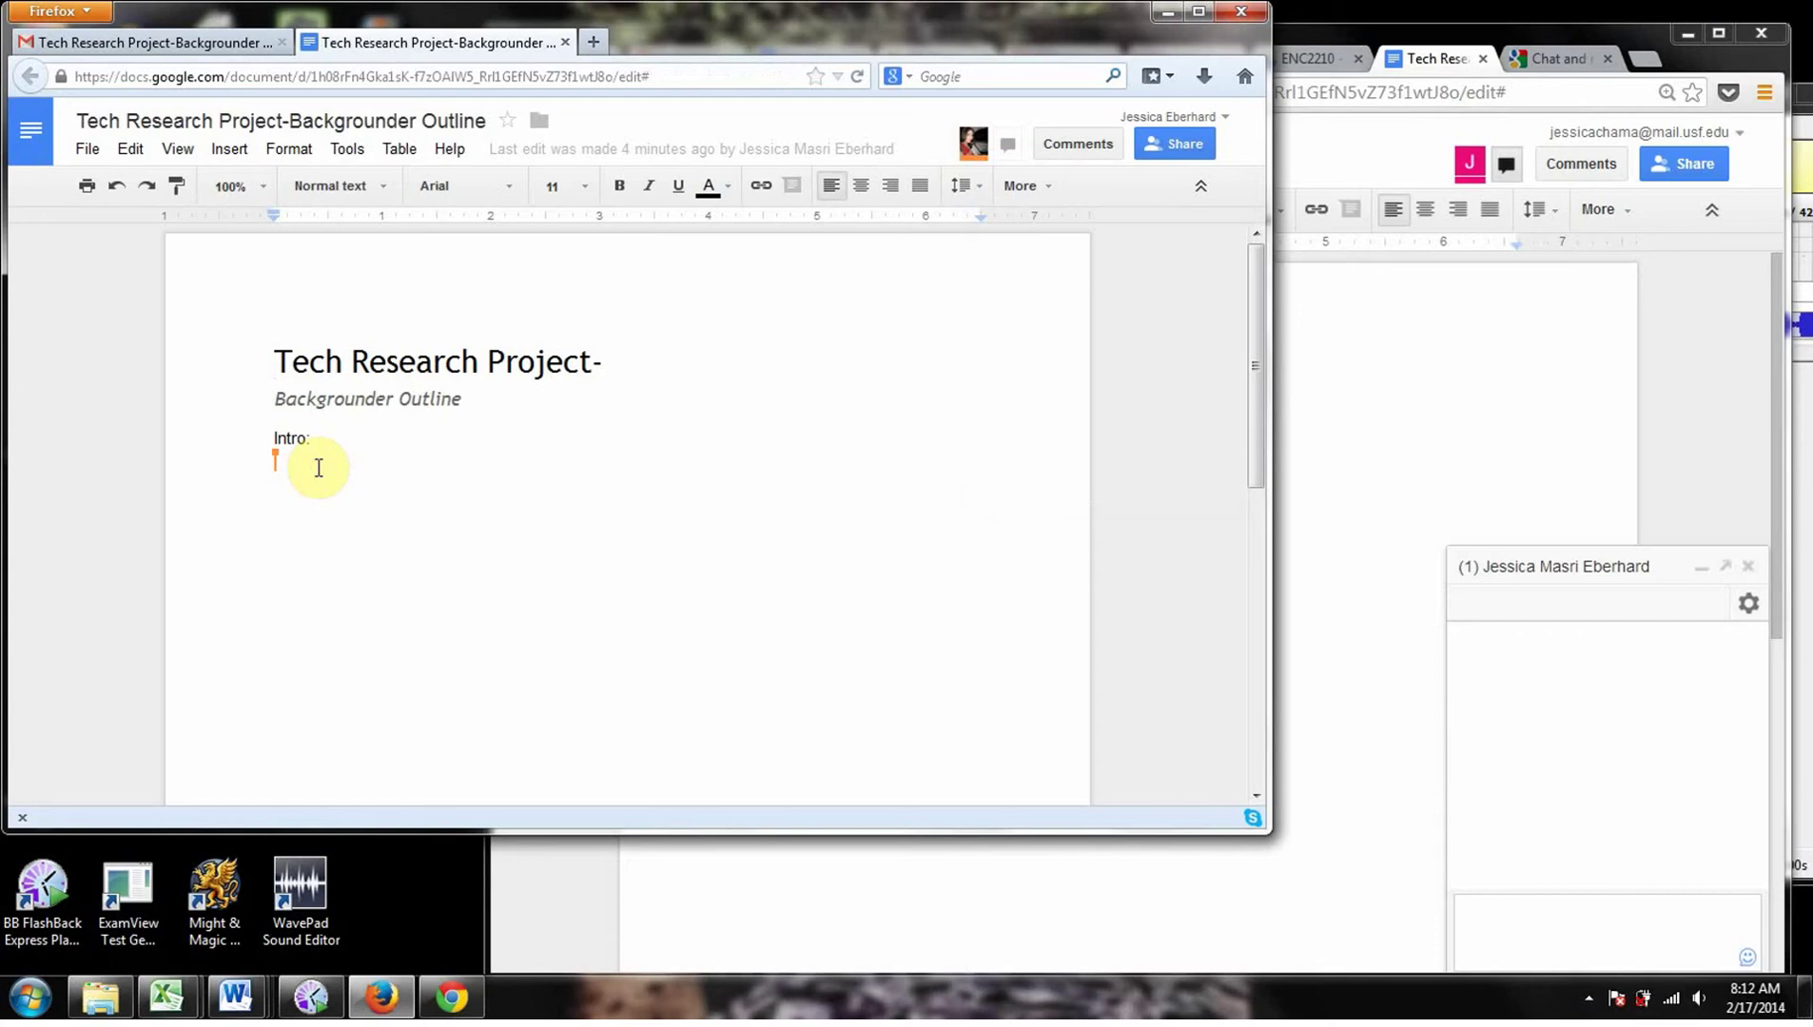
left_click(1336, 449)
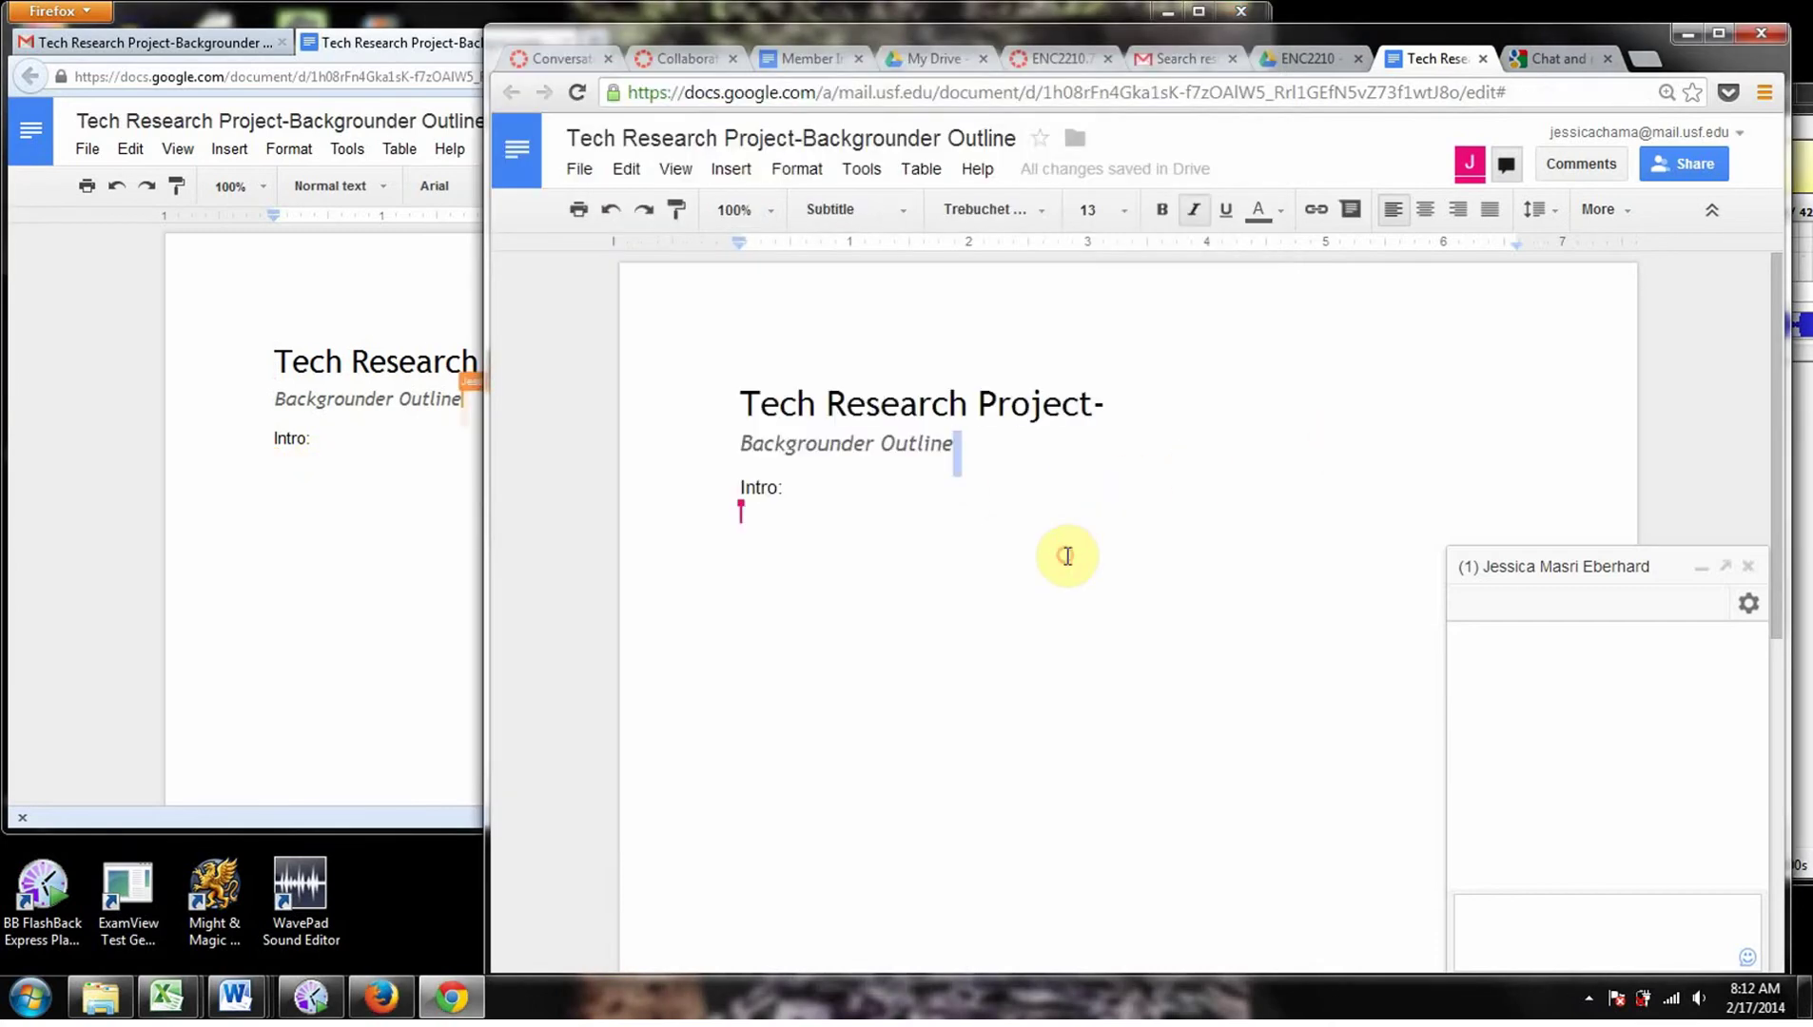
Step: Under Intro:, add the lines 'describe the fitbit' and '[data viz'
left_click(891, 483)
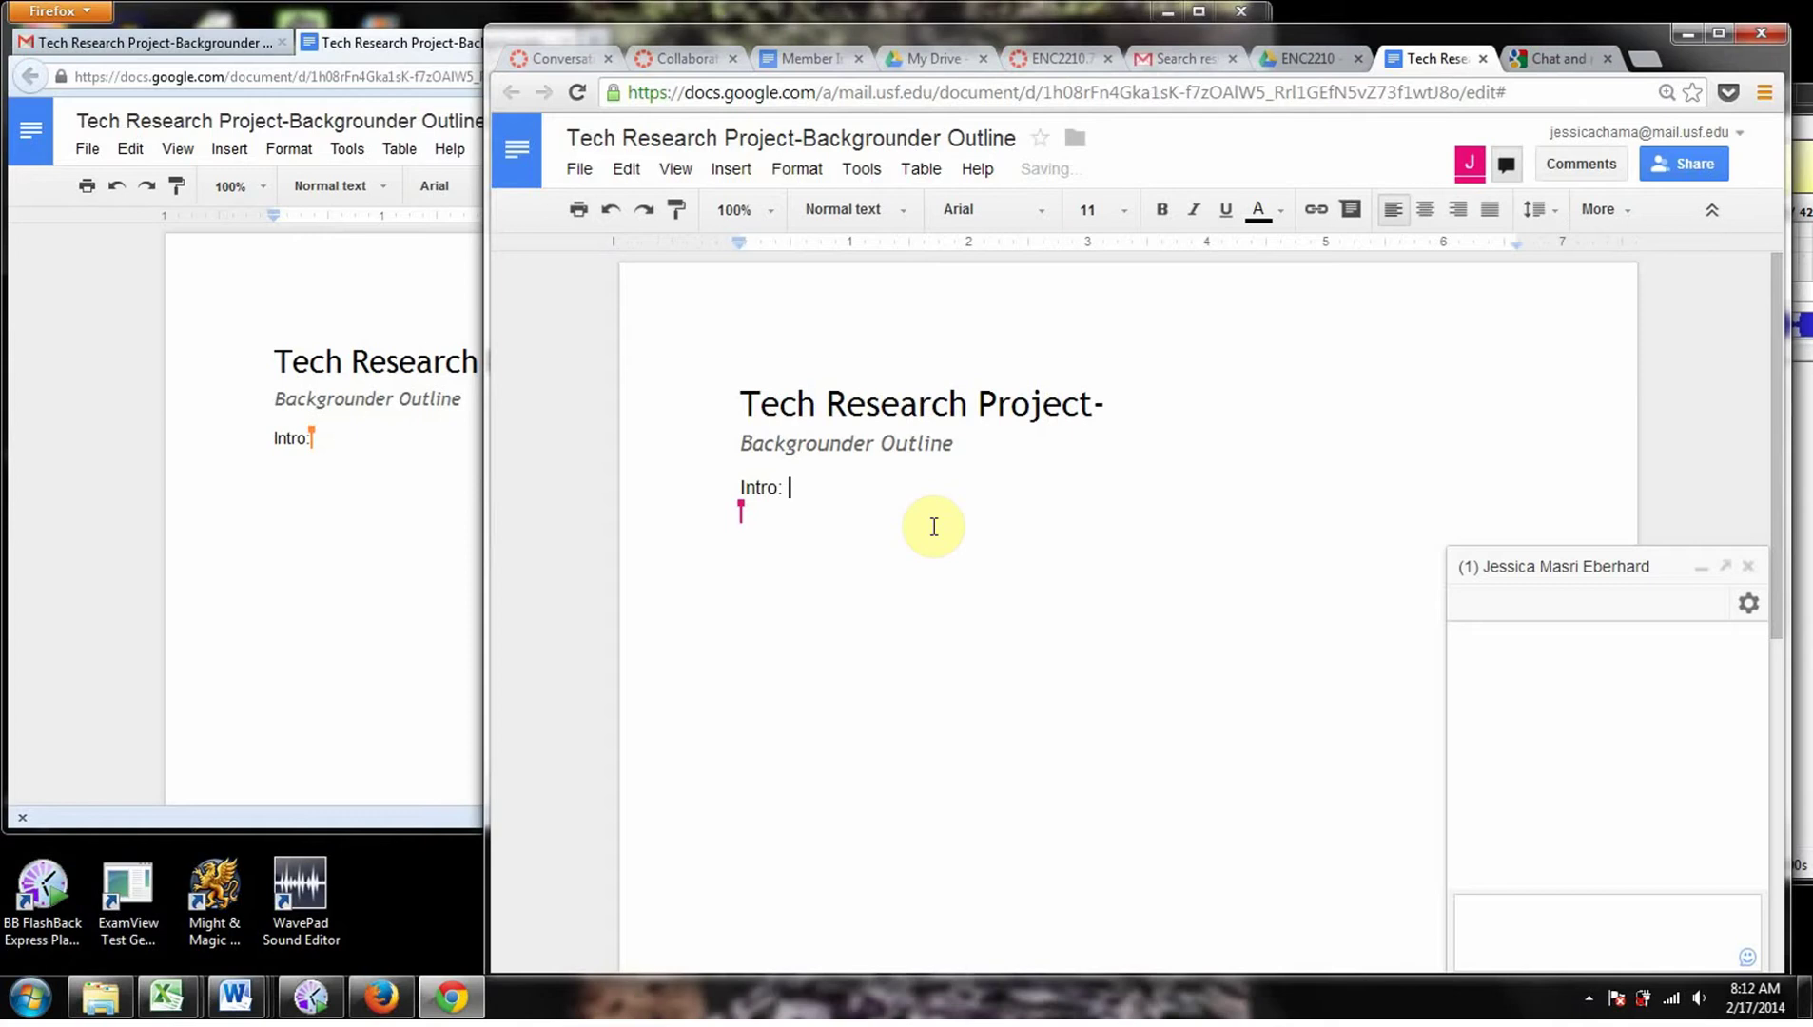
key("Return")
type("desc")
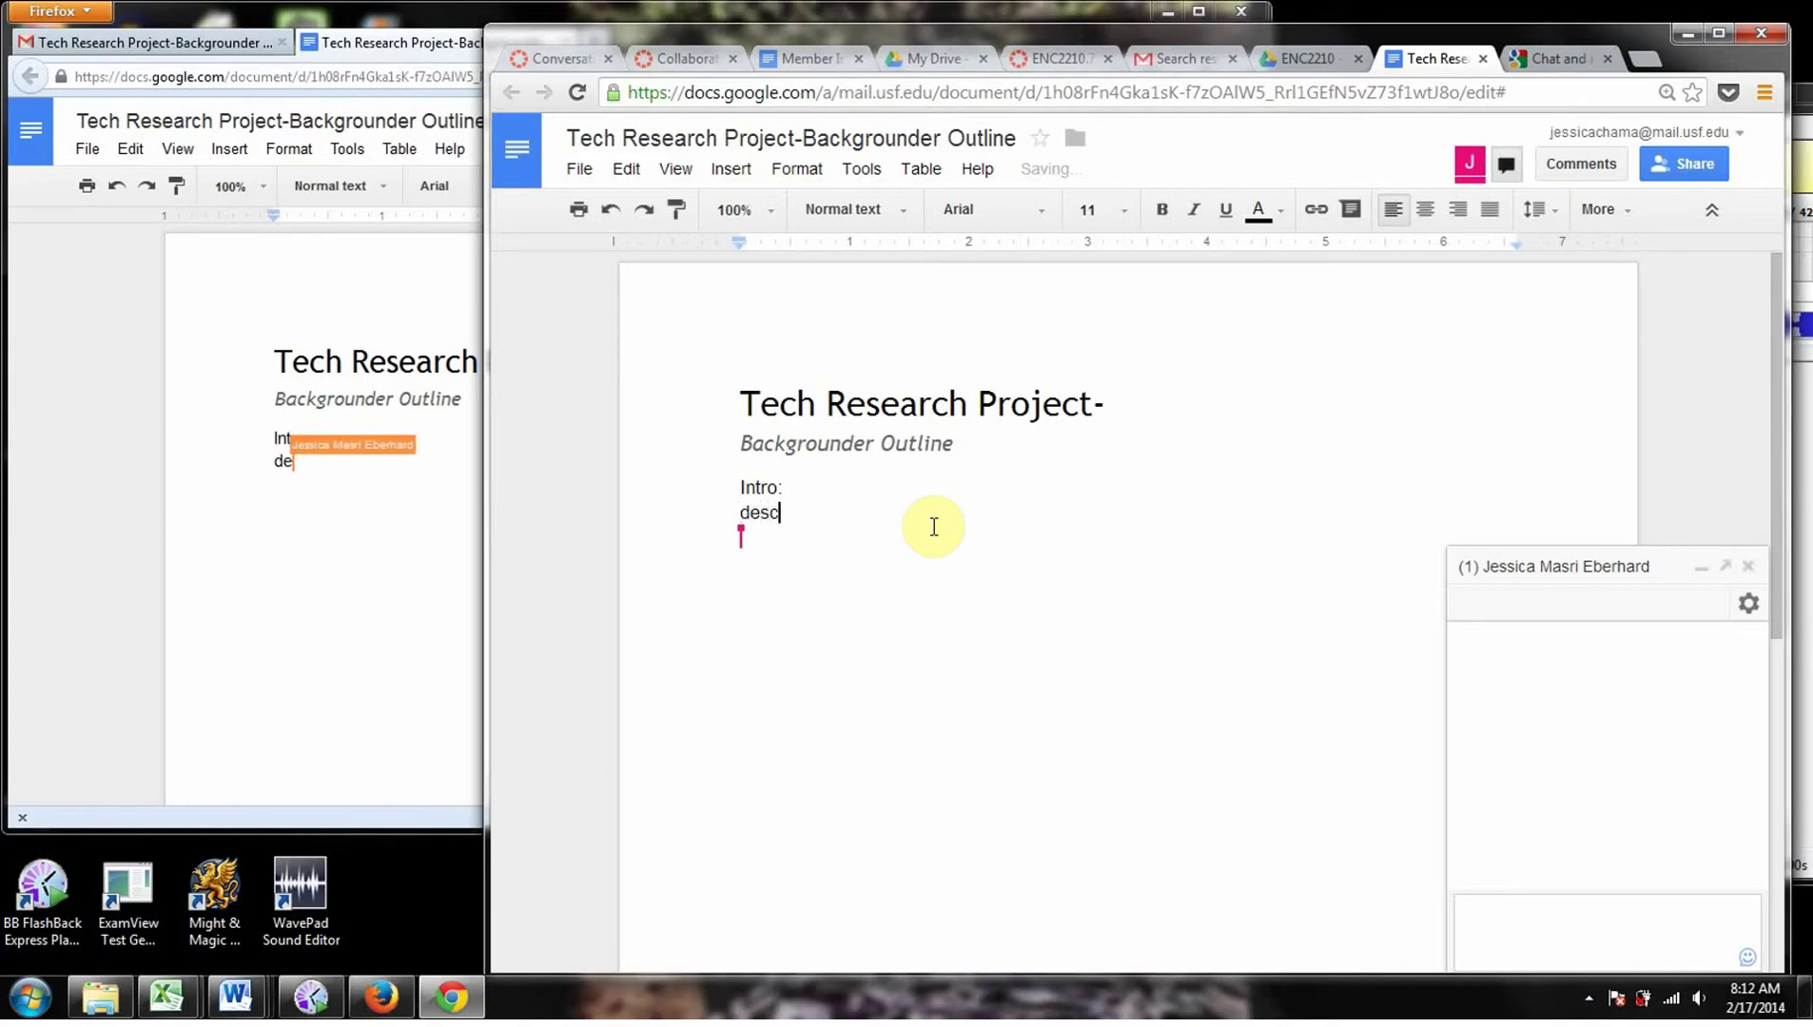
type("ribe the fitb")
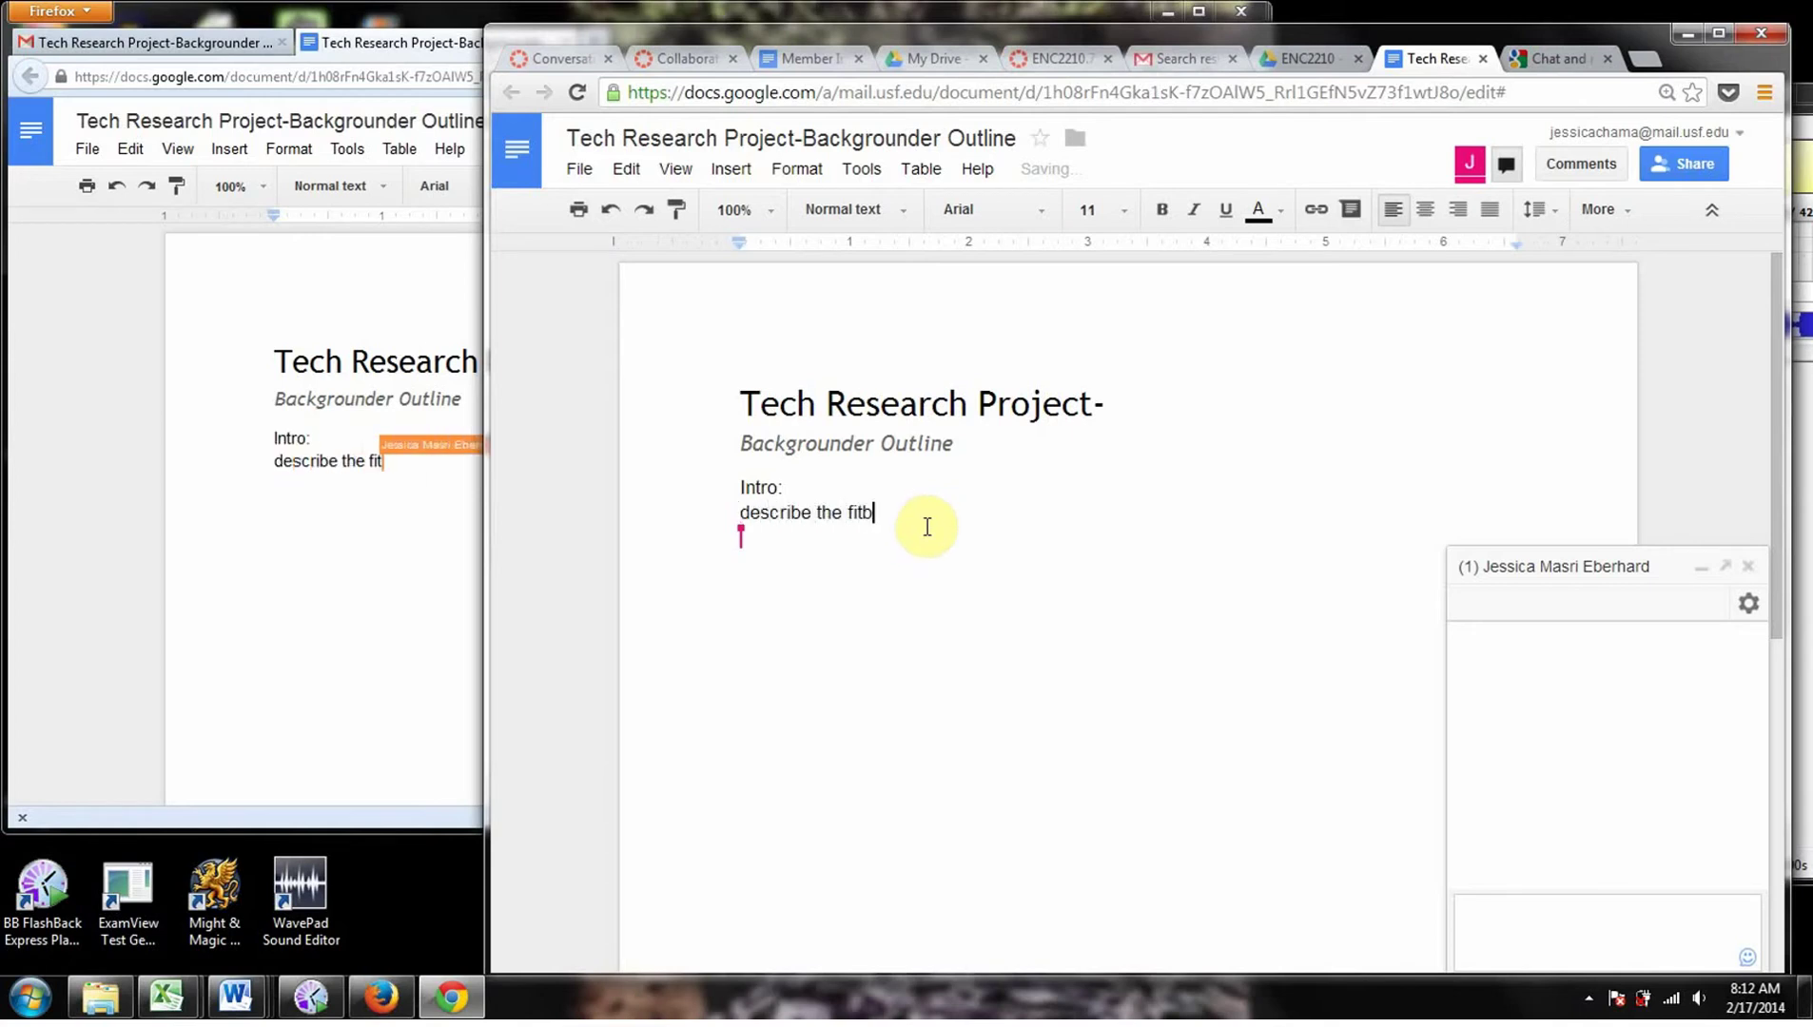
type("it")
key("Return")
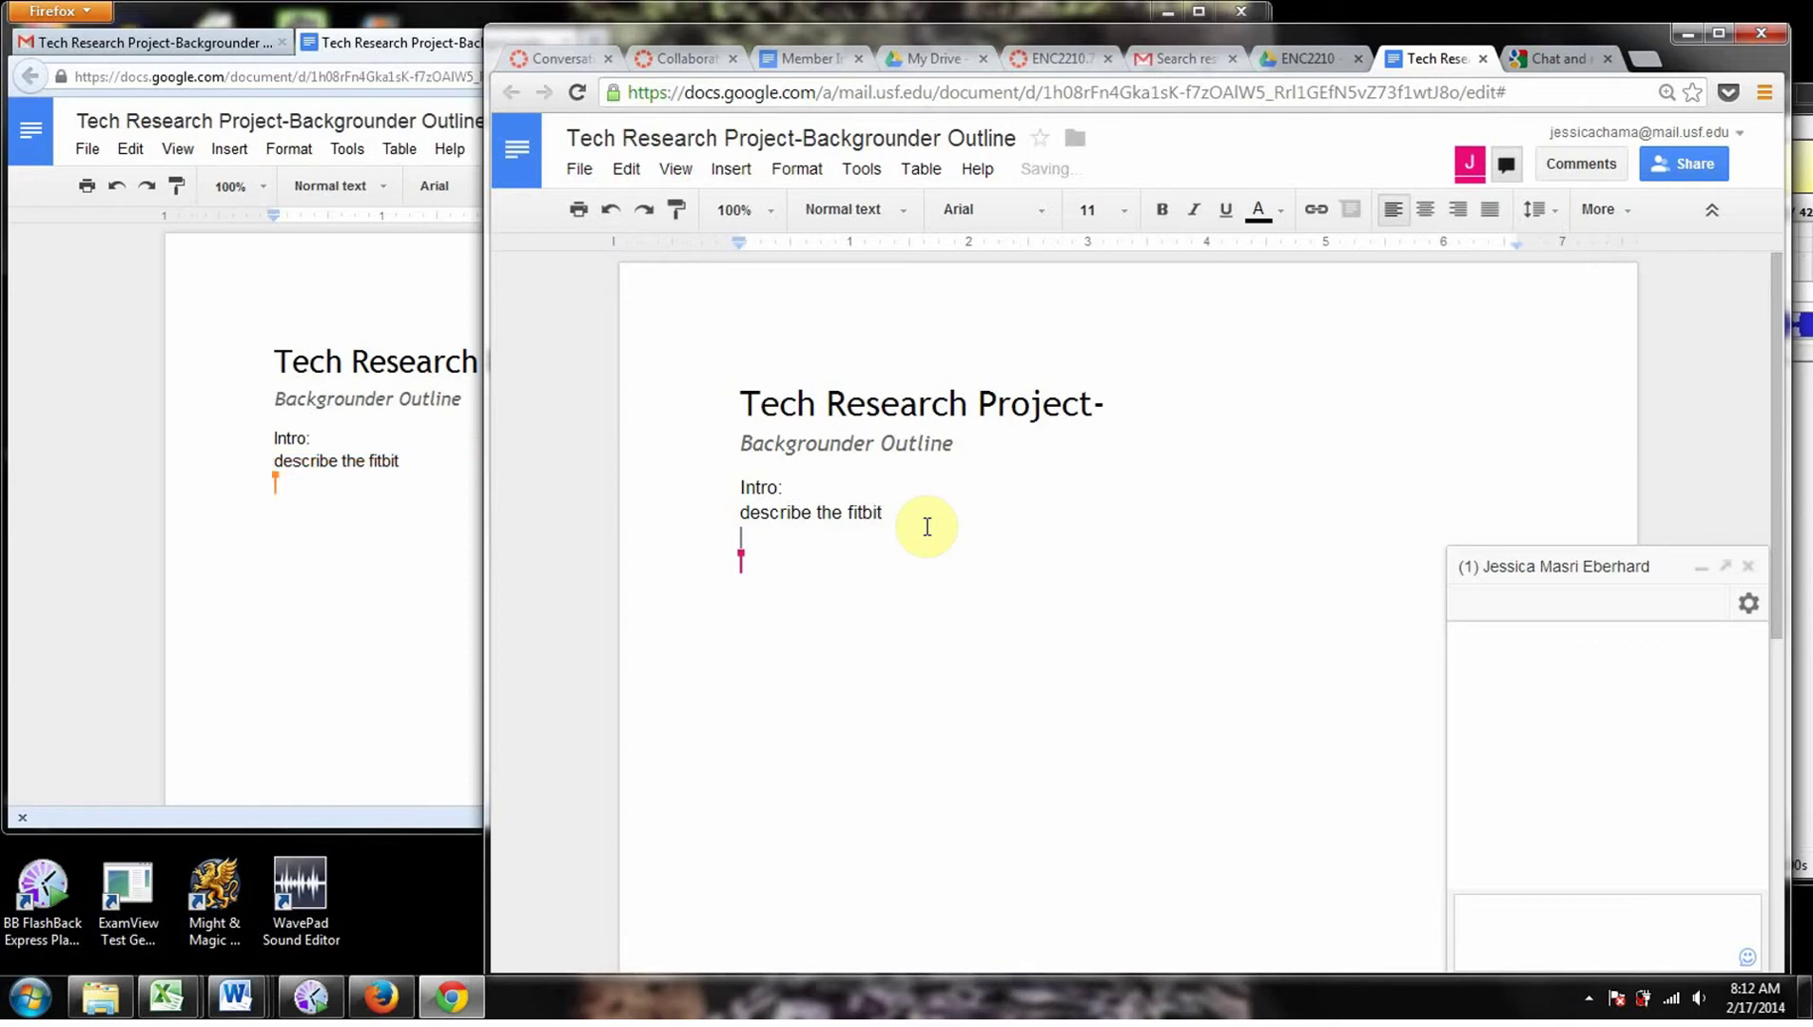
type("[data viz")
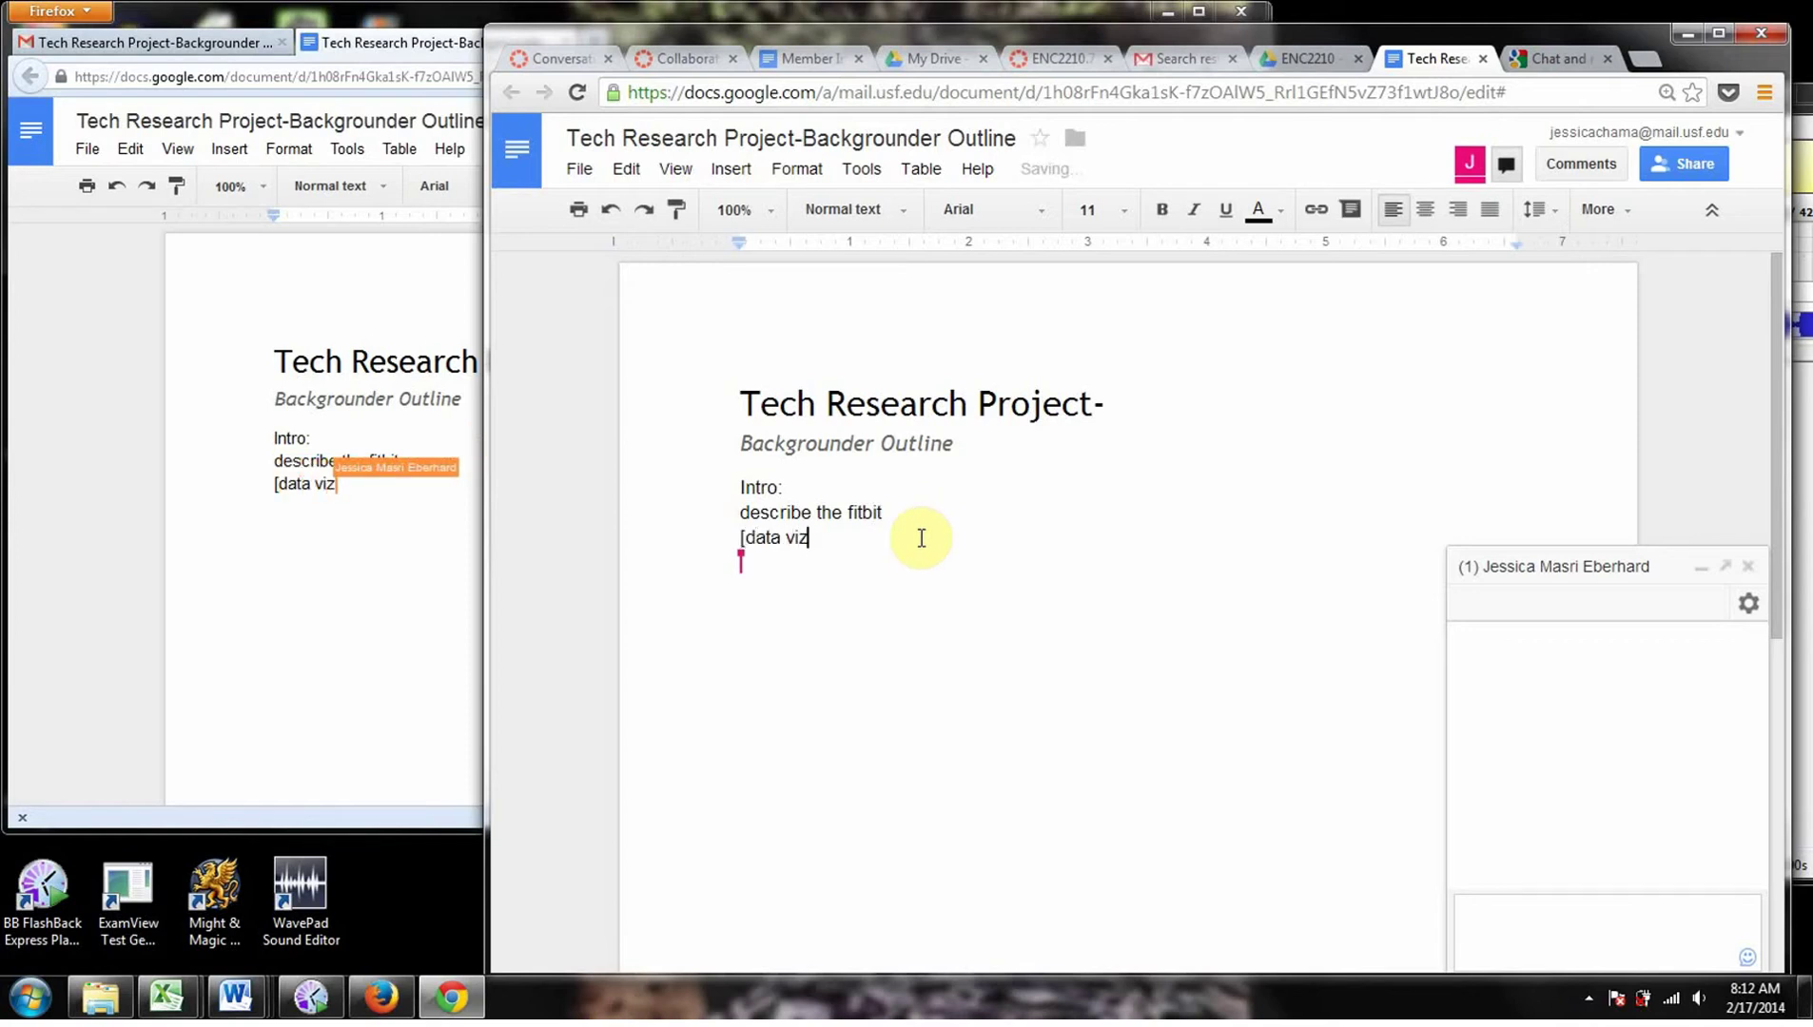
Step: In the collaborator's copy, add a 'Body:' heading with a new line beneath
left_click(398, 497)
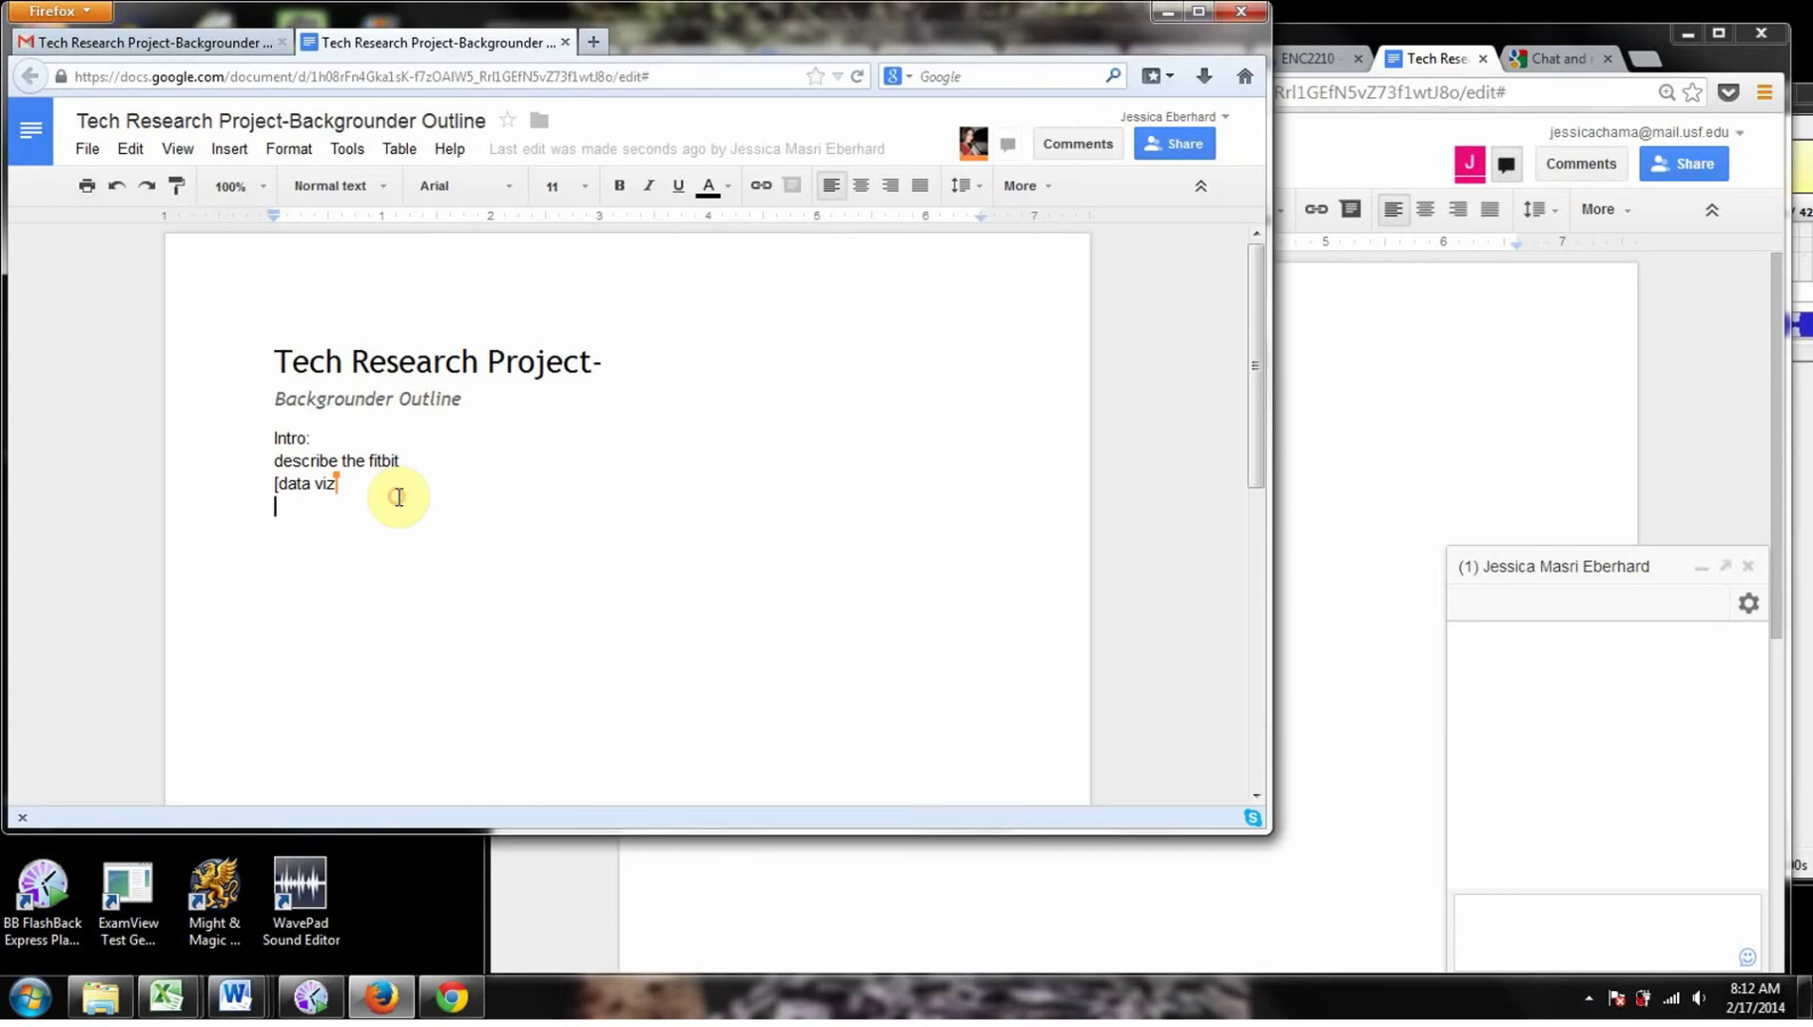
key("Return")
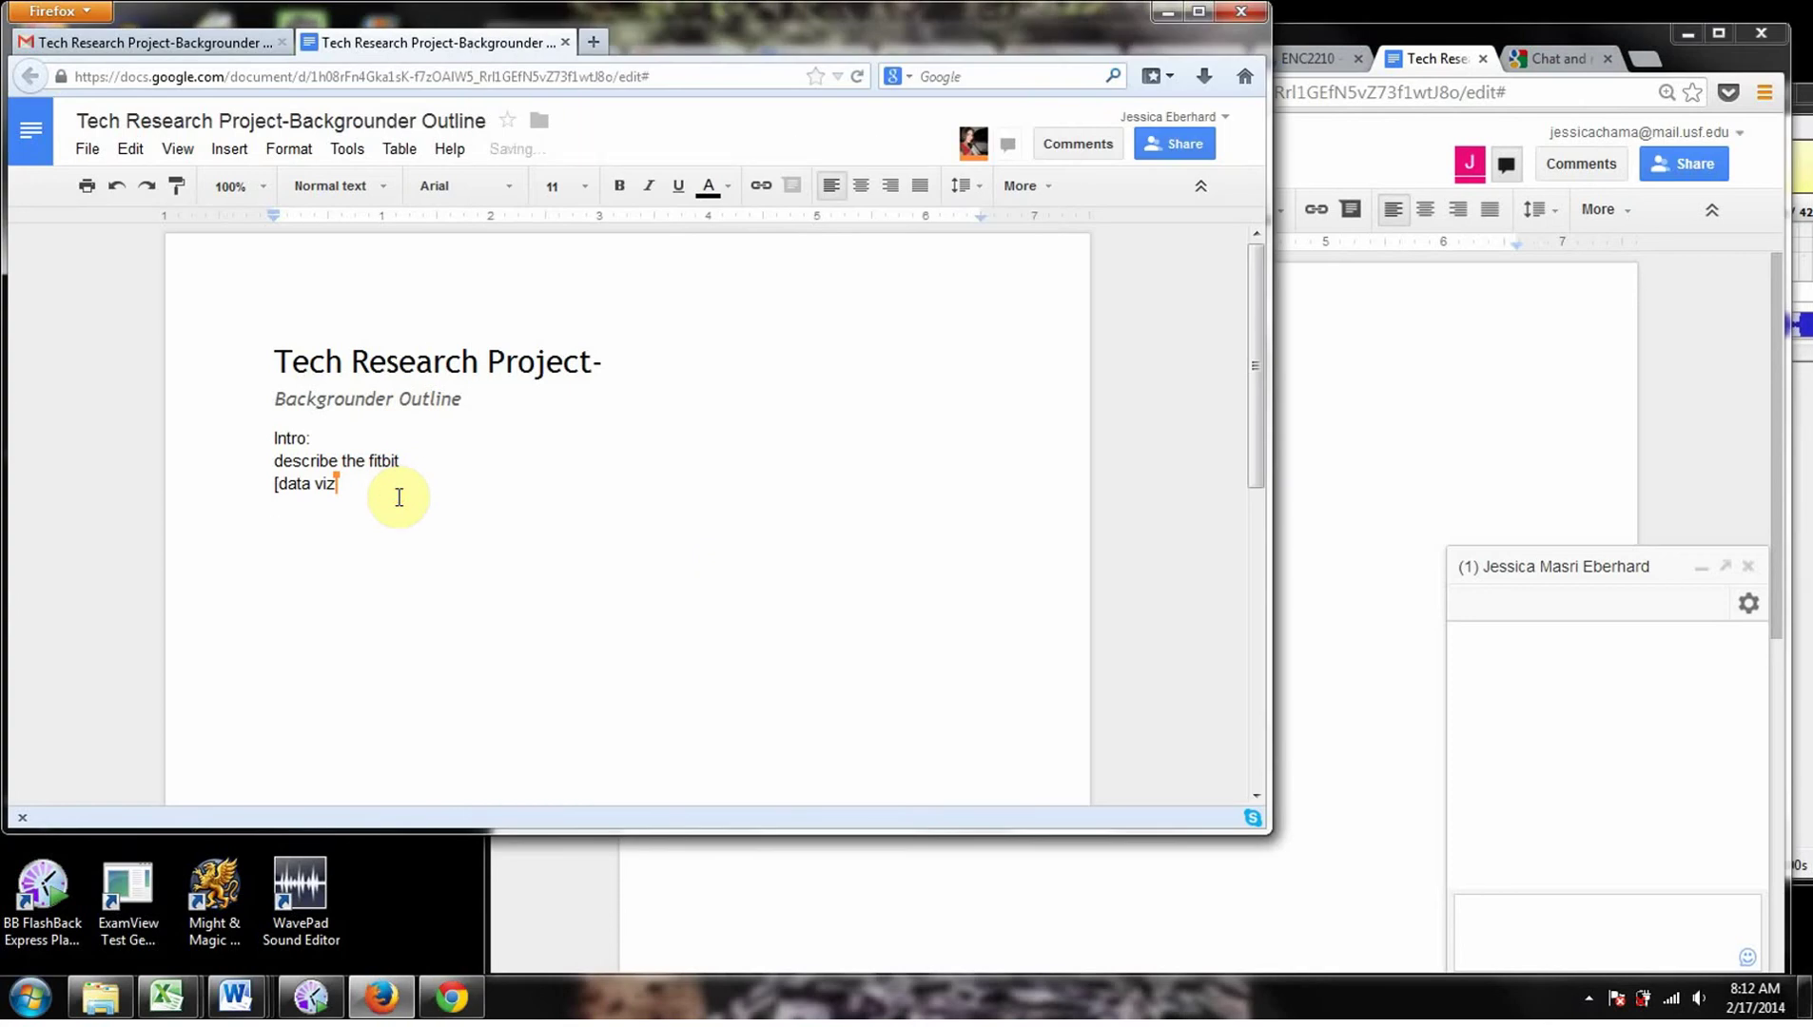
type("Body:")
key("Return")
Step: Type 'pr' under Body: and send chat 'Ok, you work on the body while I type up the actual intro paragraph'
type("pr")
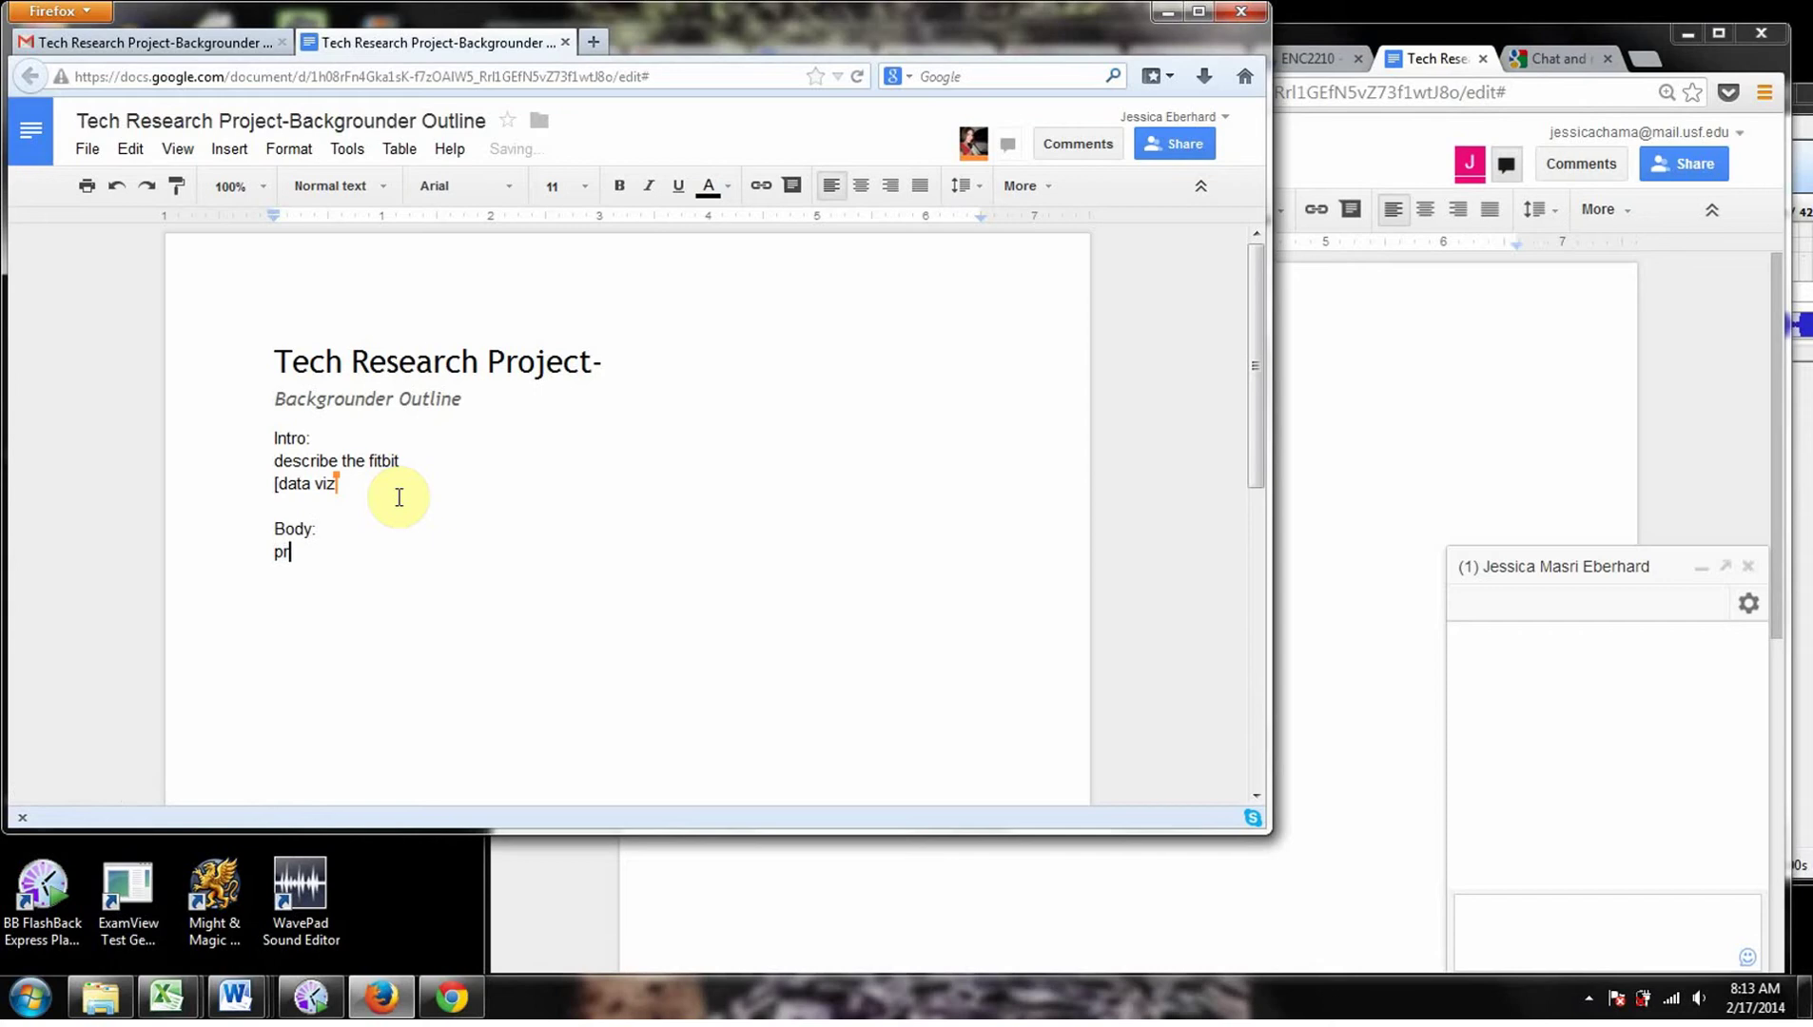
left_click(1465, 361)
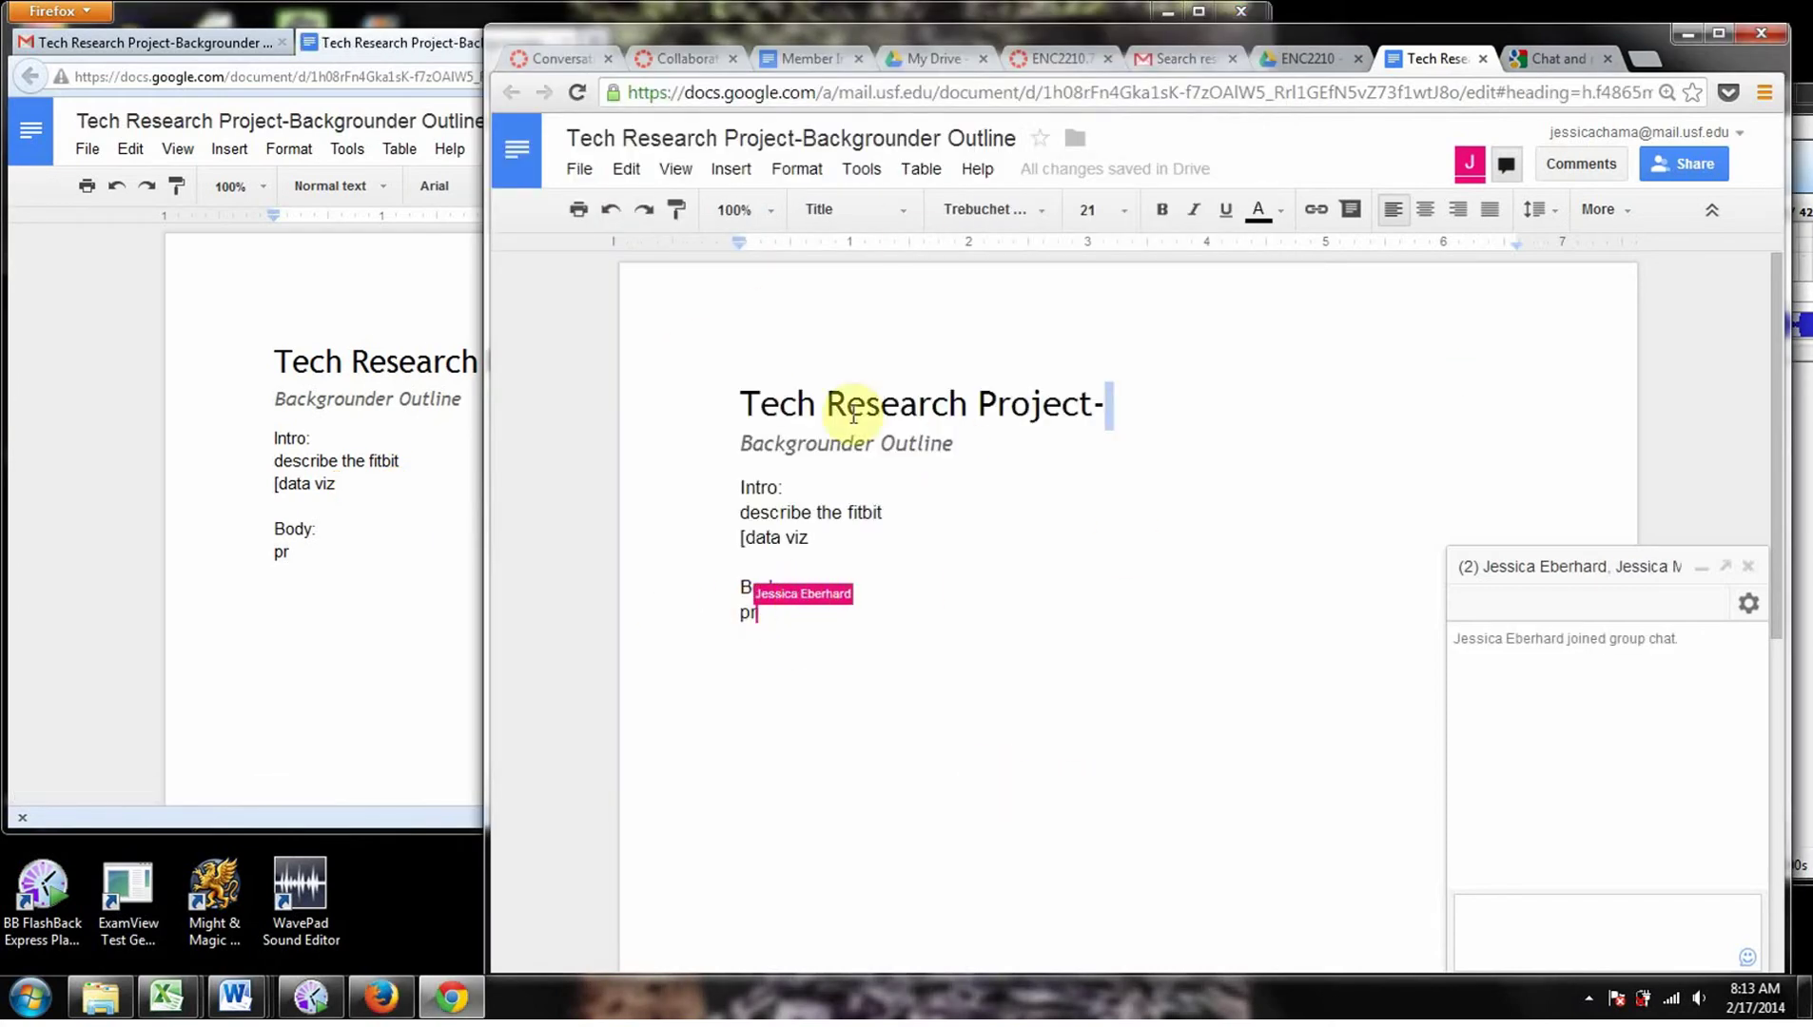
left_click(1524, 921)
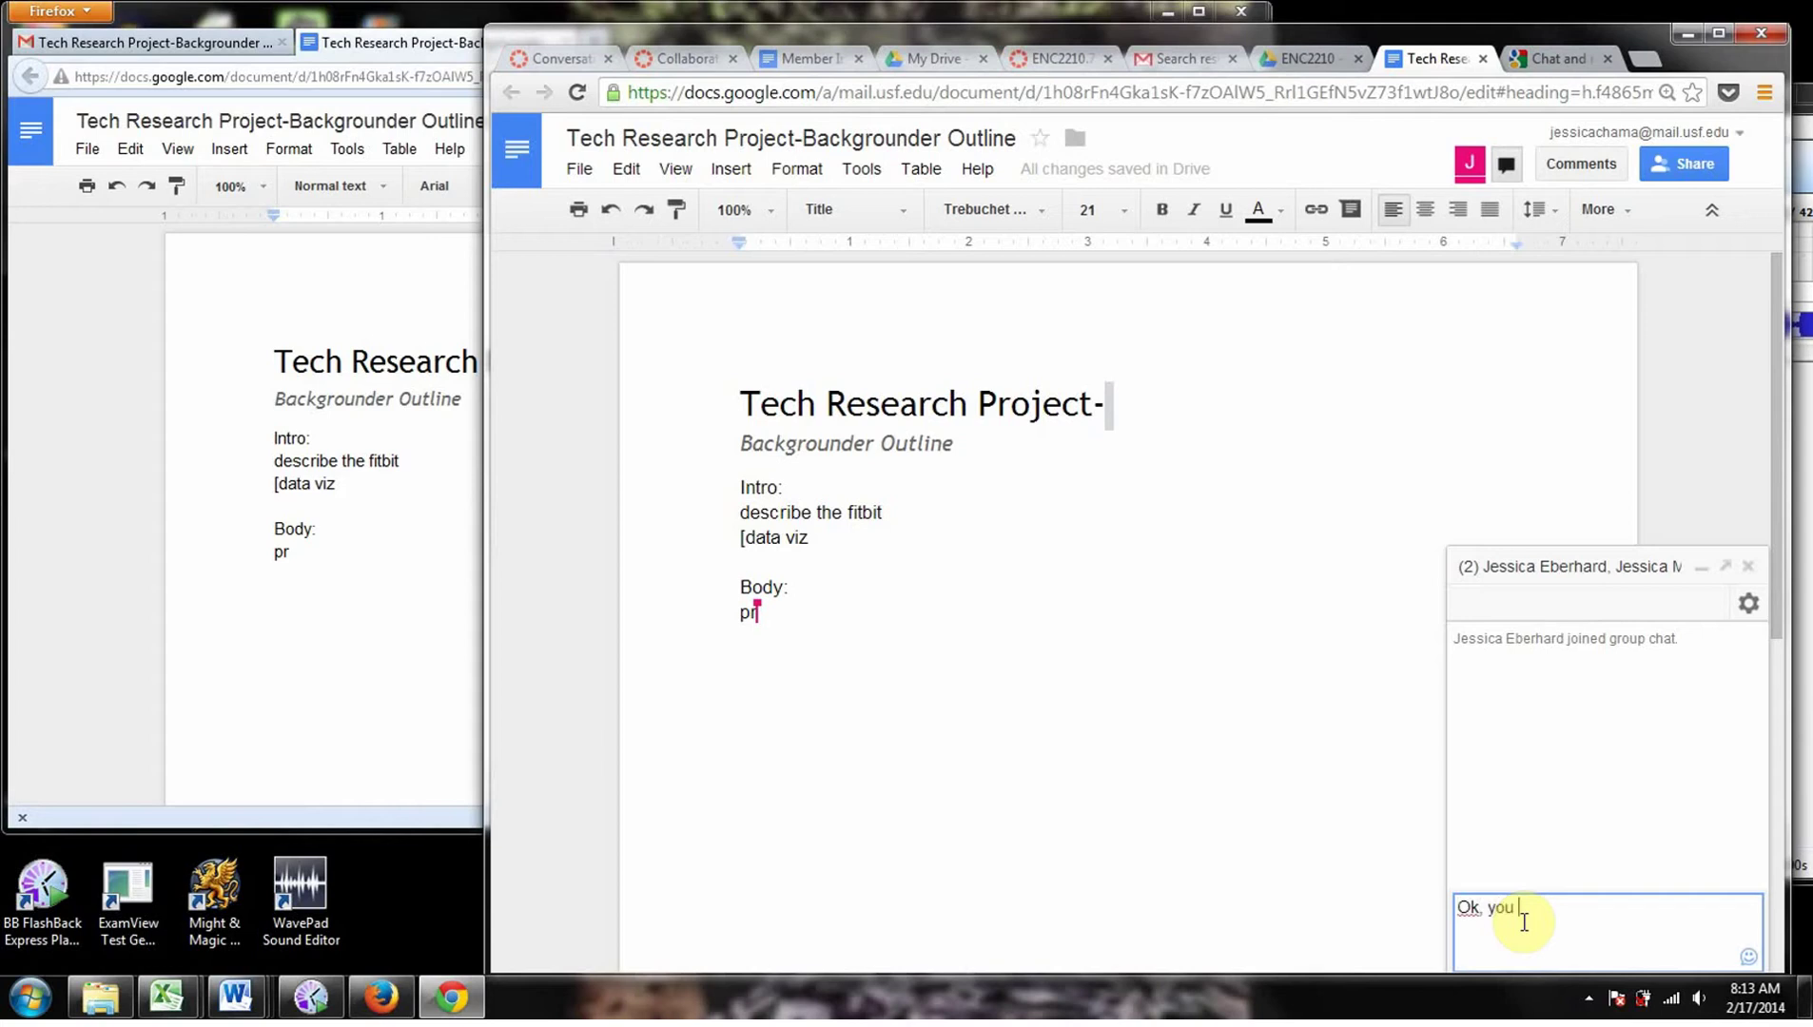
type("Ok, you work on the body while I type up")
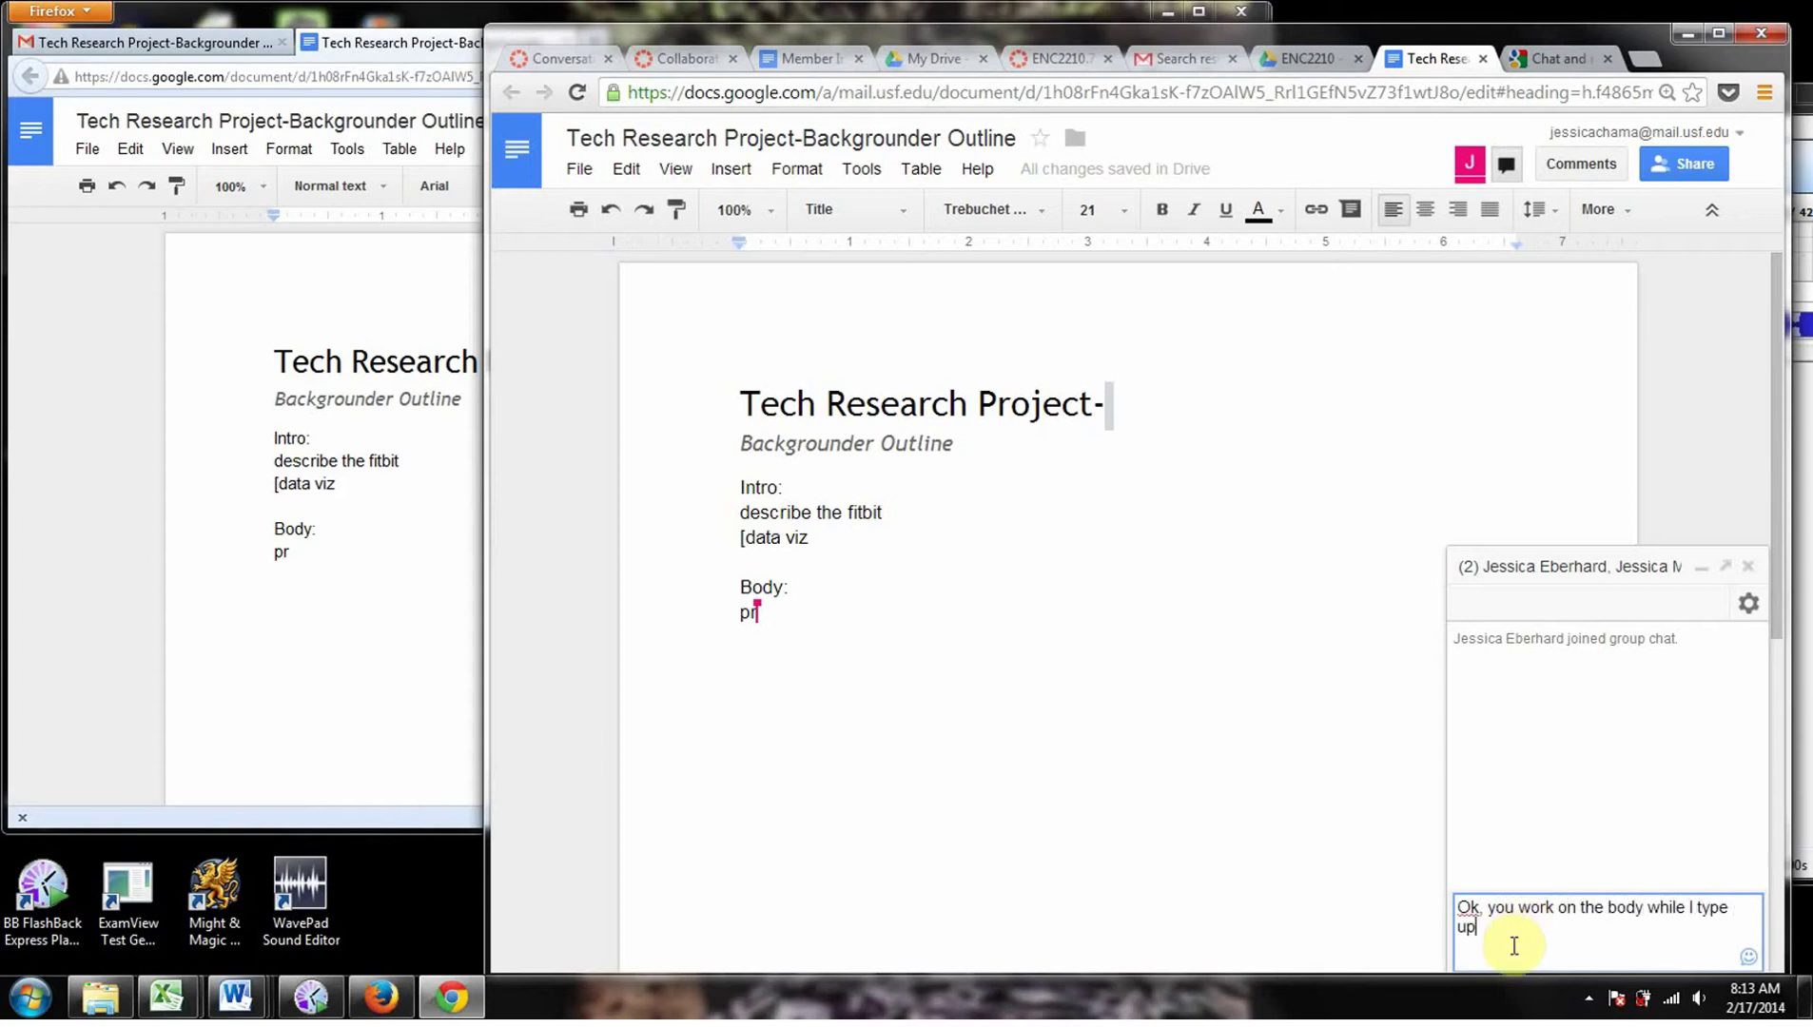
type(" the actual intro paragraph")
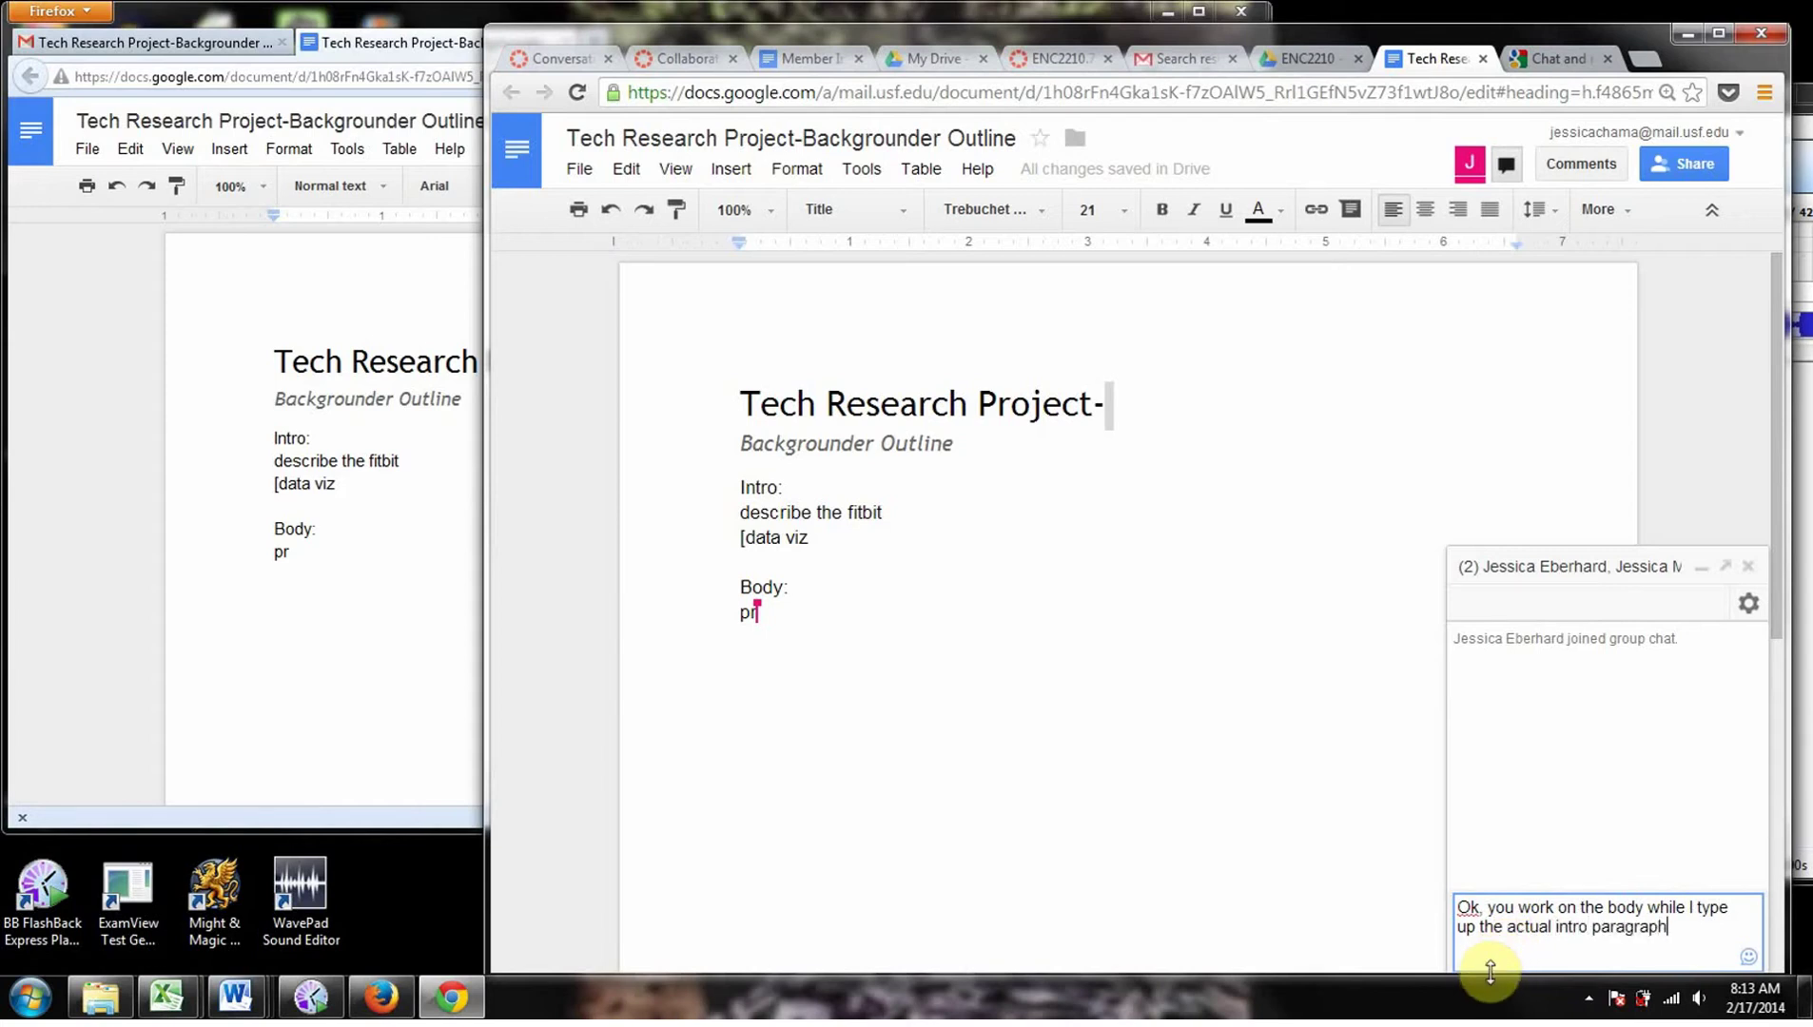
key("Return")
left_click(269, 606)
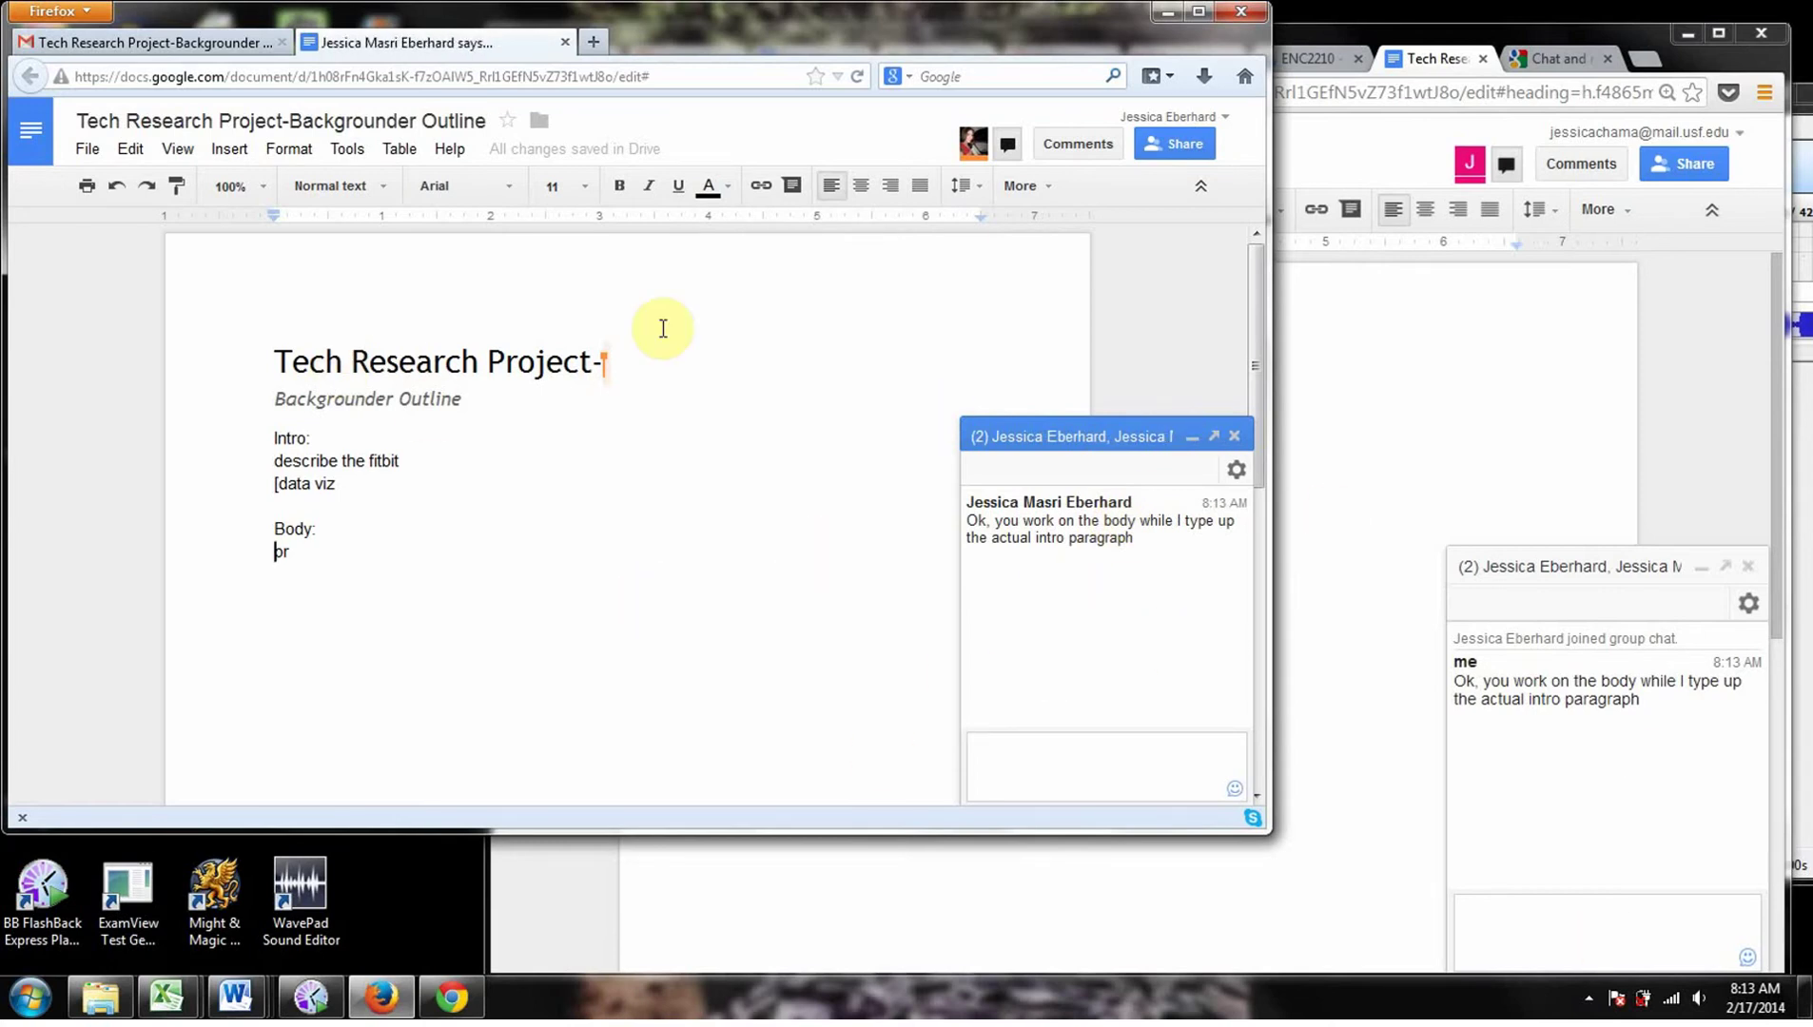
Step: Select the '[data viz' line and minimize the group chat
left_click(1535, 445)
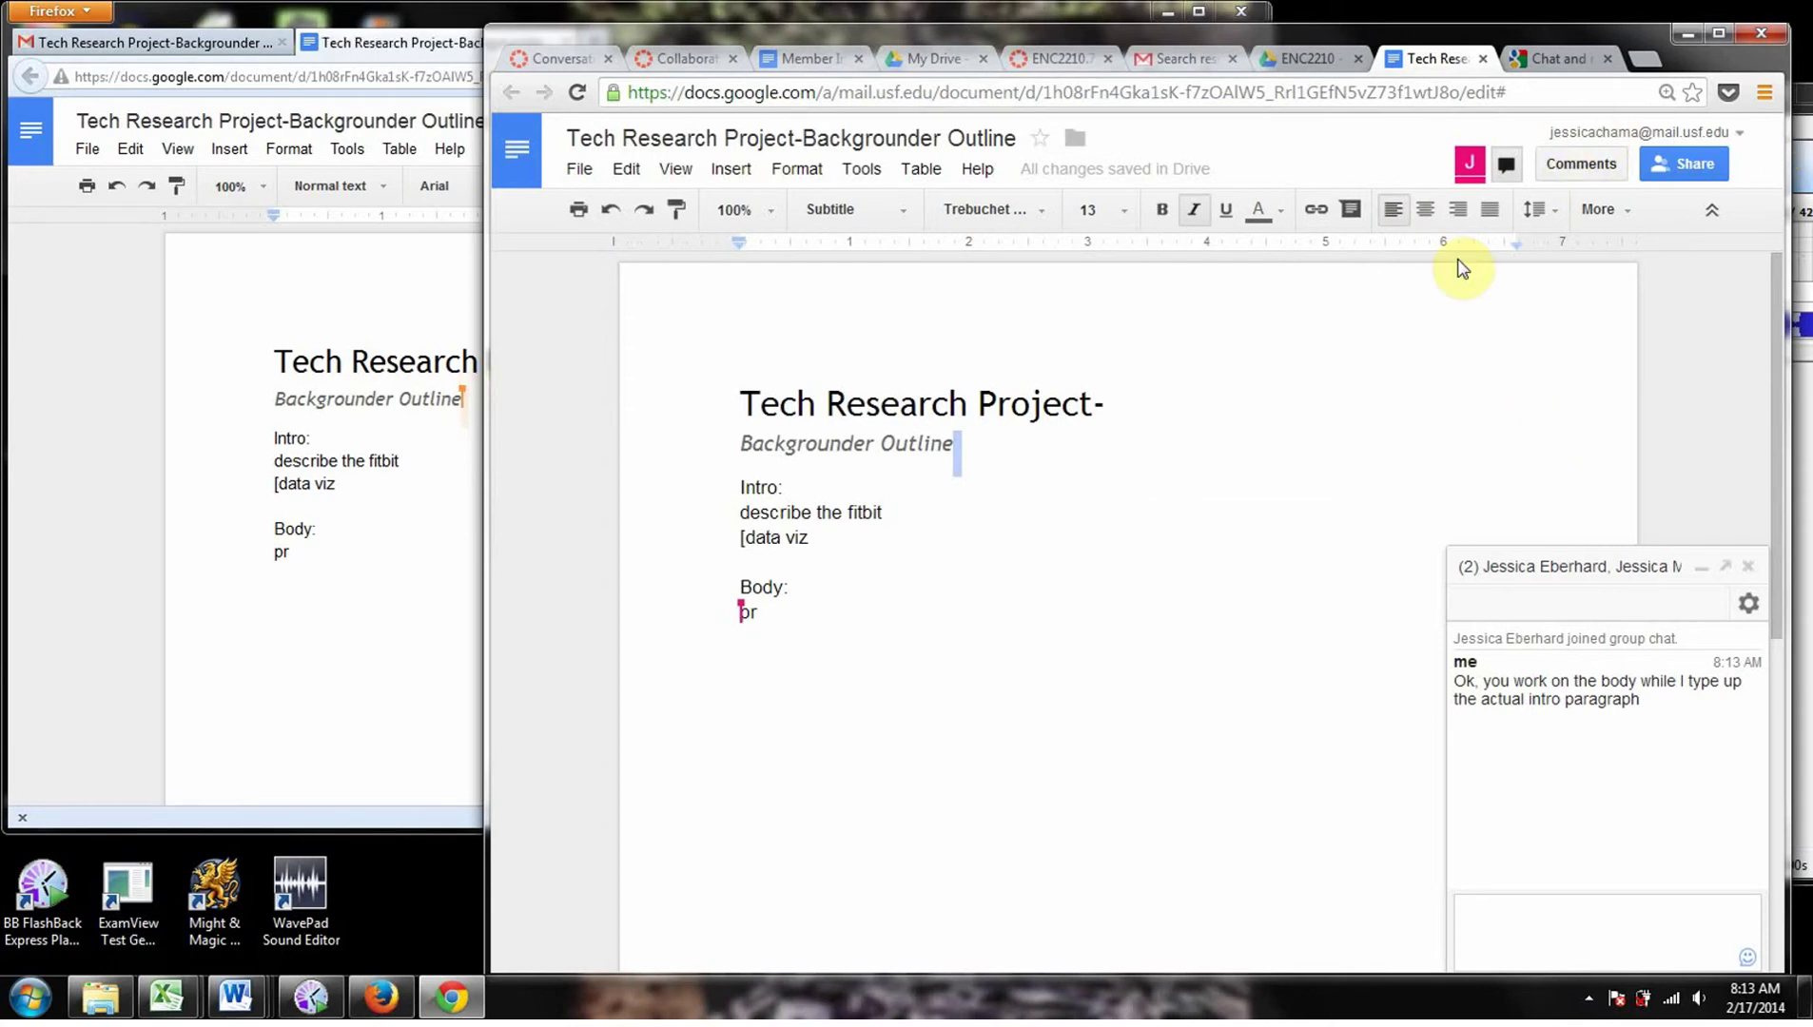
left_click_drag(807, 538, 740, 539)
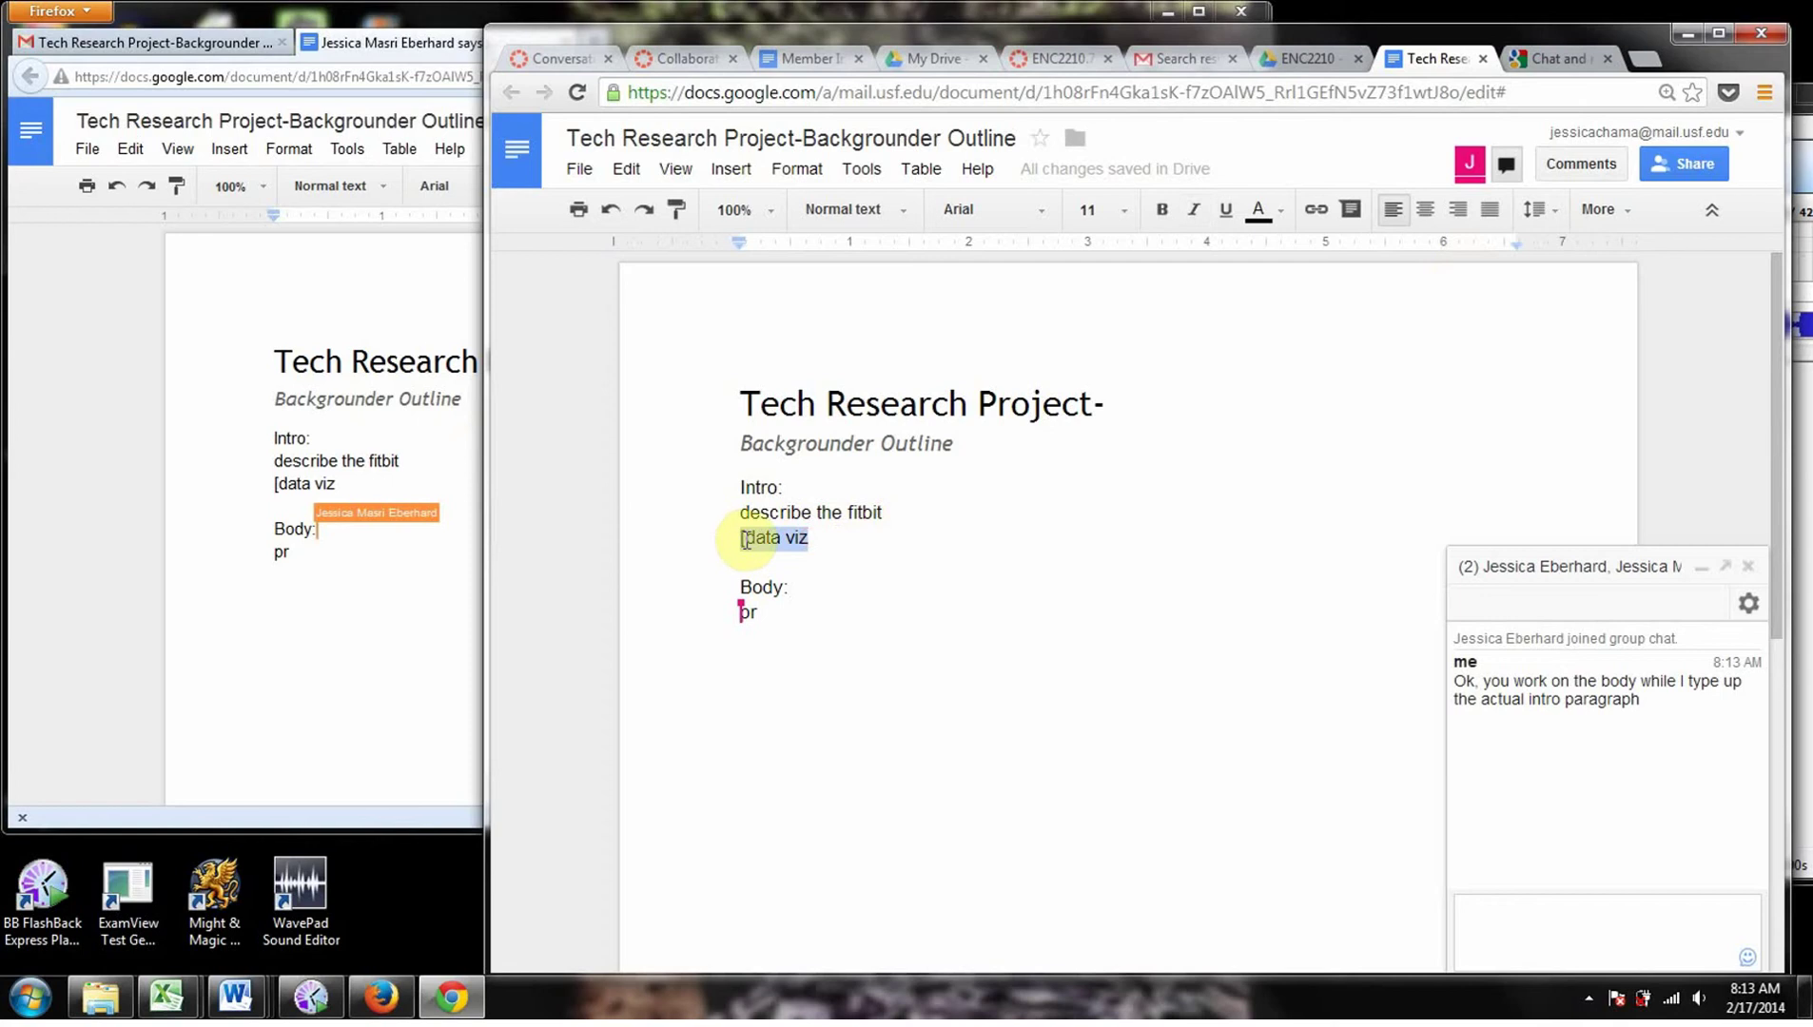
left_click(1605, 160)
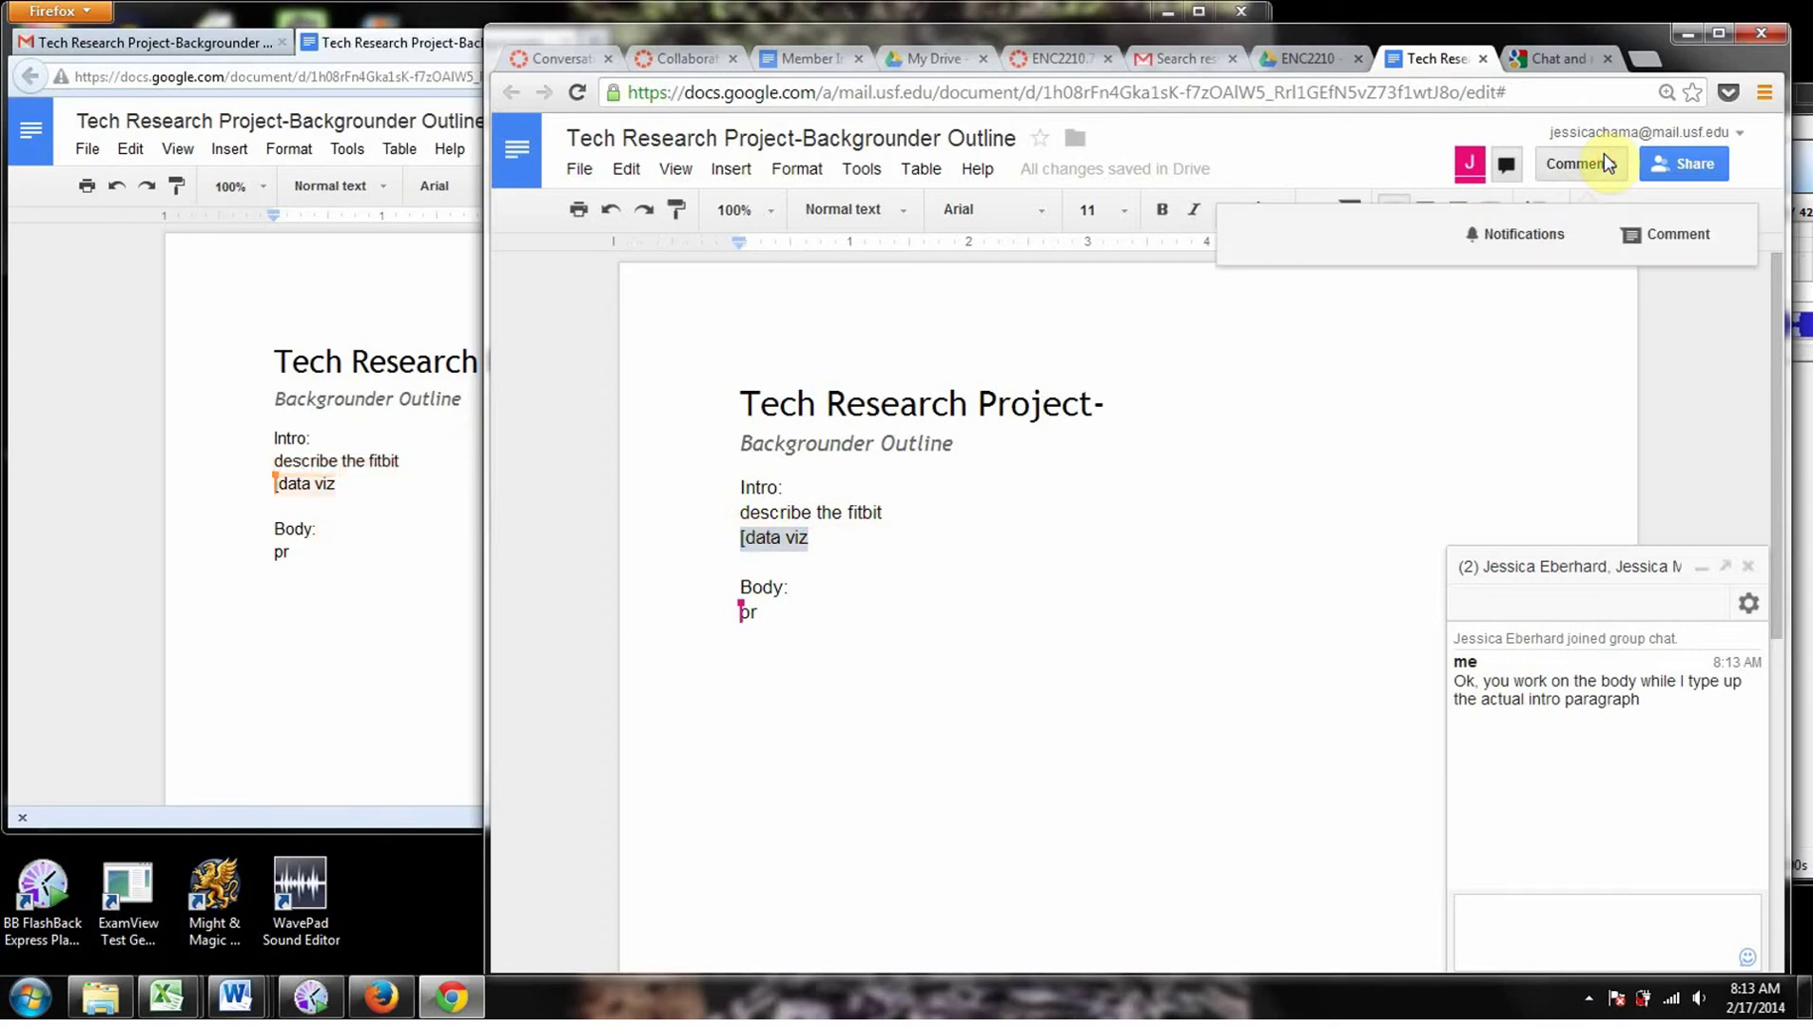
left_click(1704, 242)
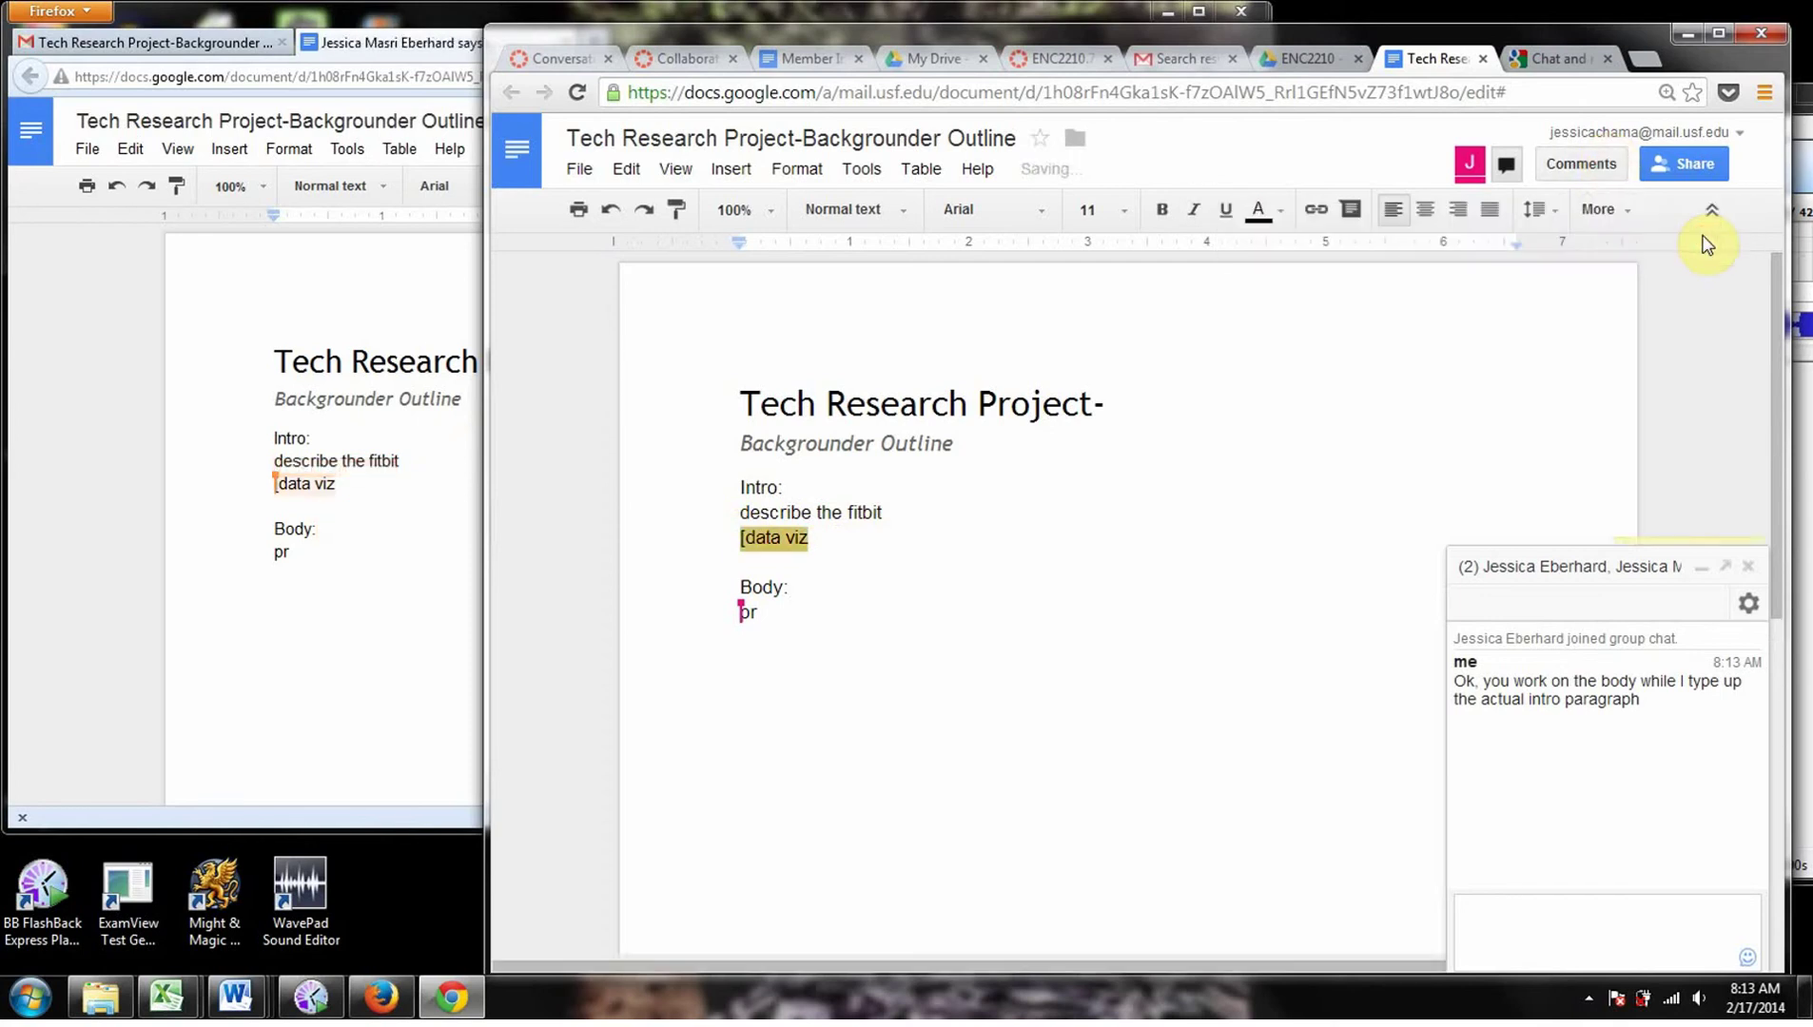
left_click(1702, 567)
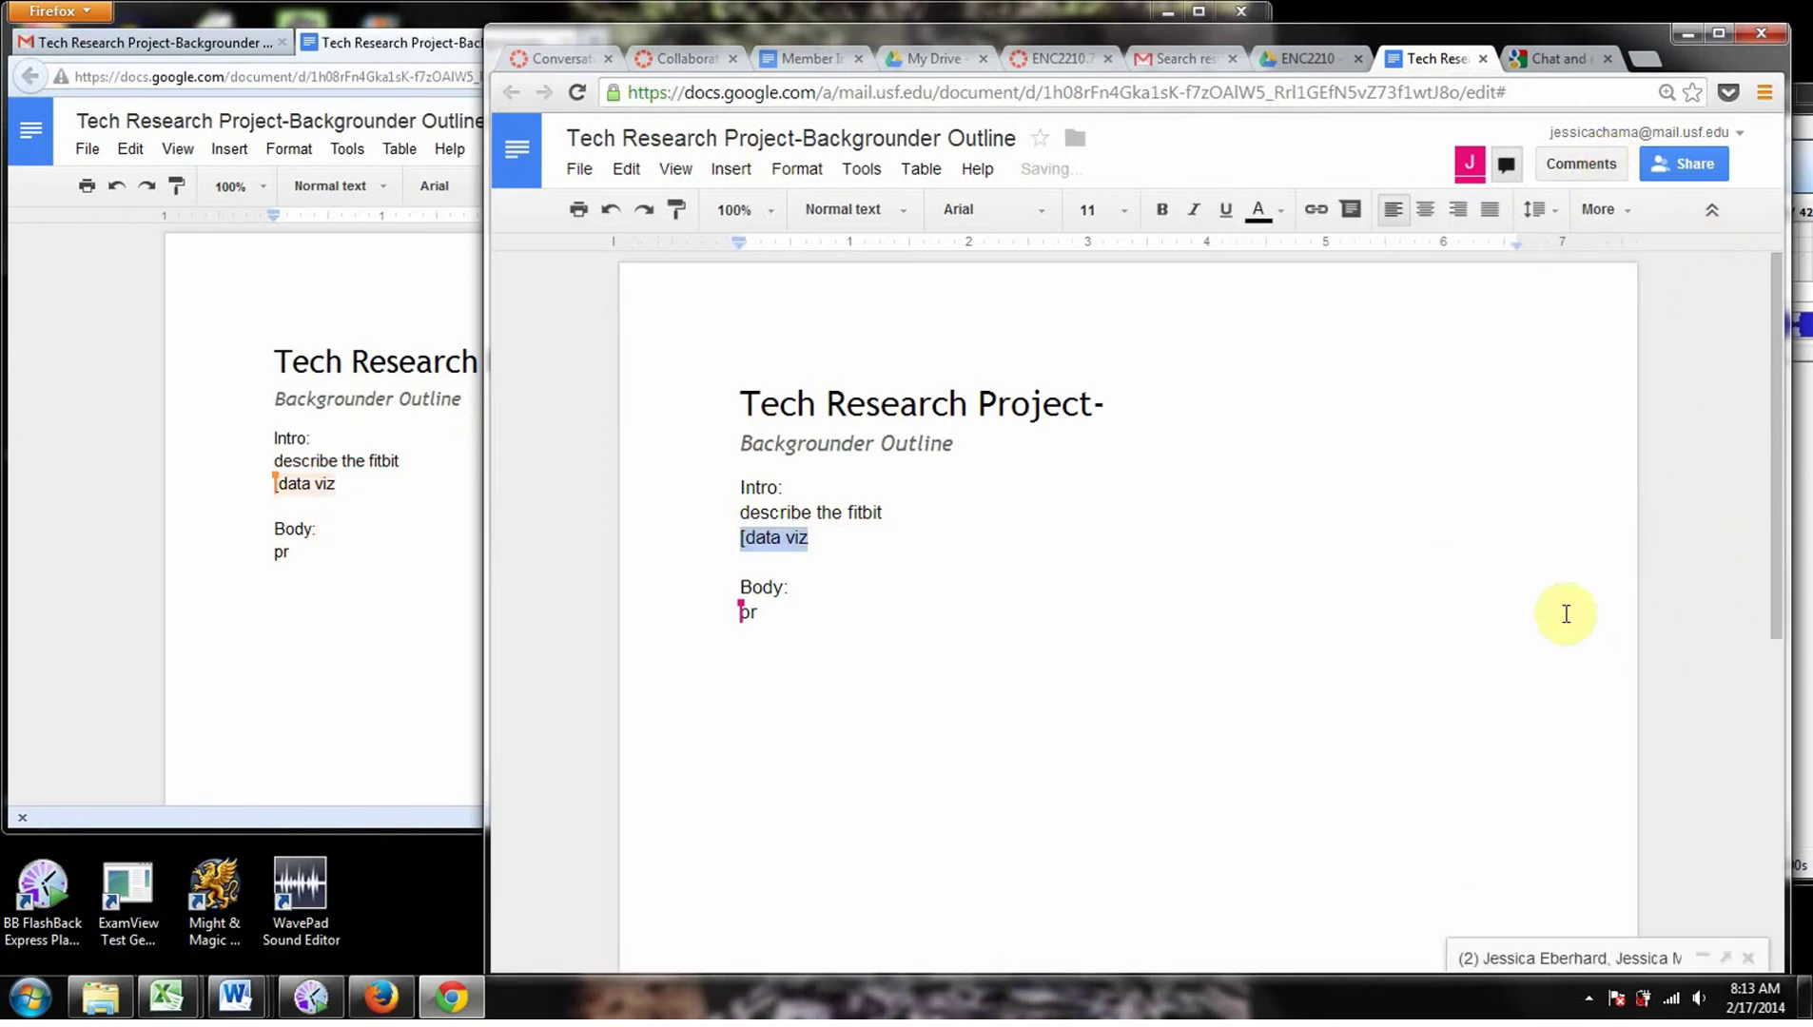
Step: Comment on '[data viz': 'i think this is a good idea. Do you have a stock photo? copyright free we can use?'
left_click(1576, 179)
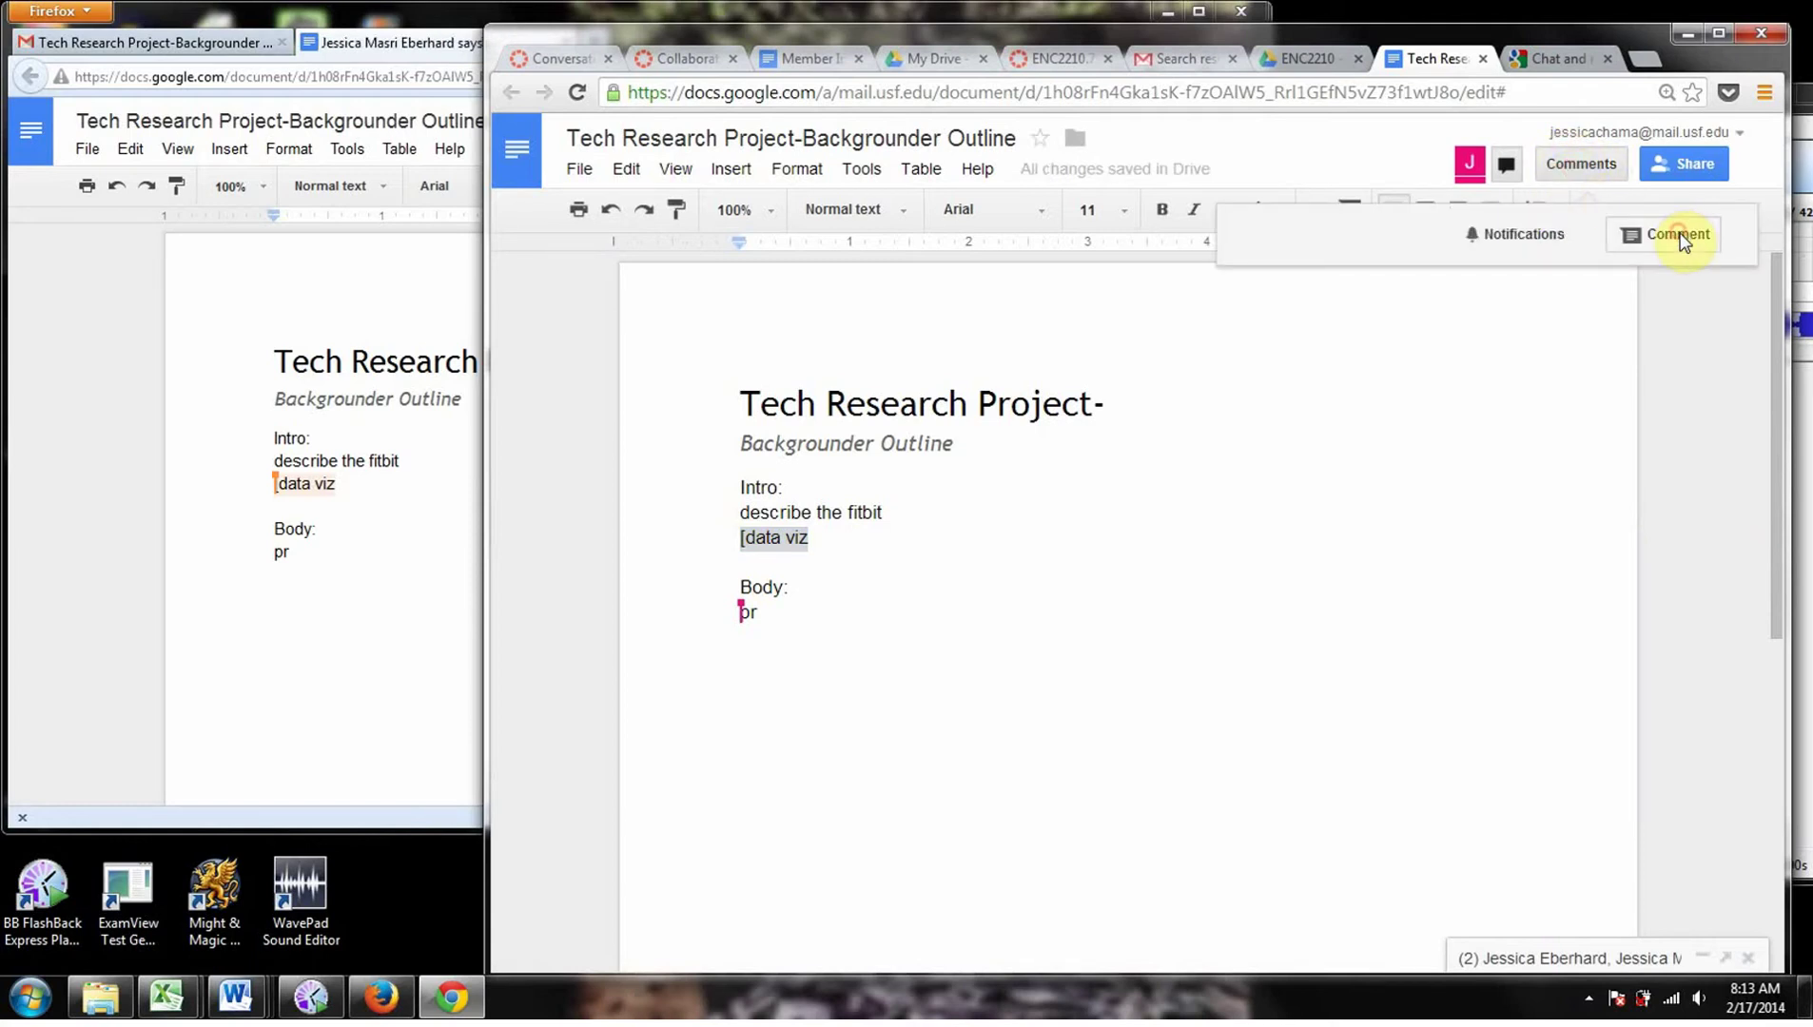
left_click(1680, 240)
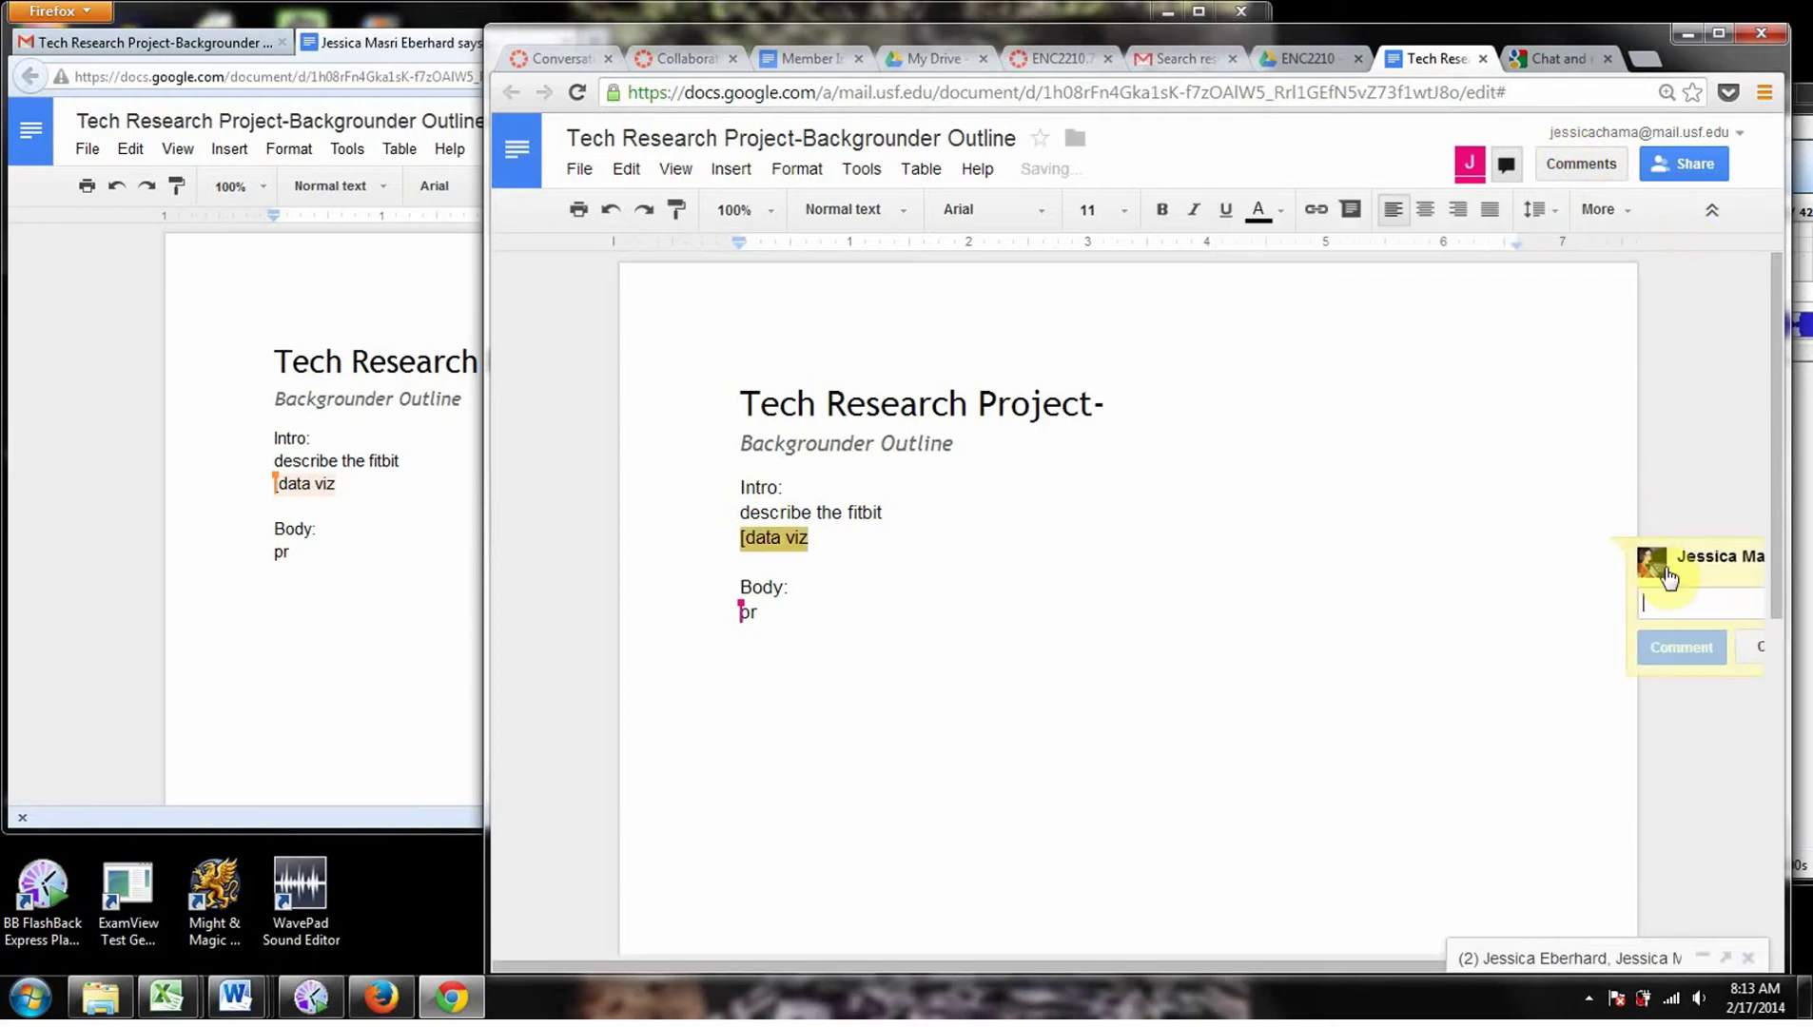
type("i think thi")
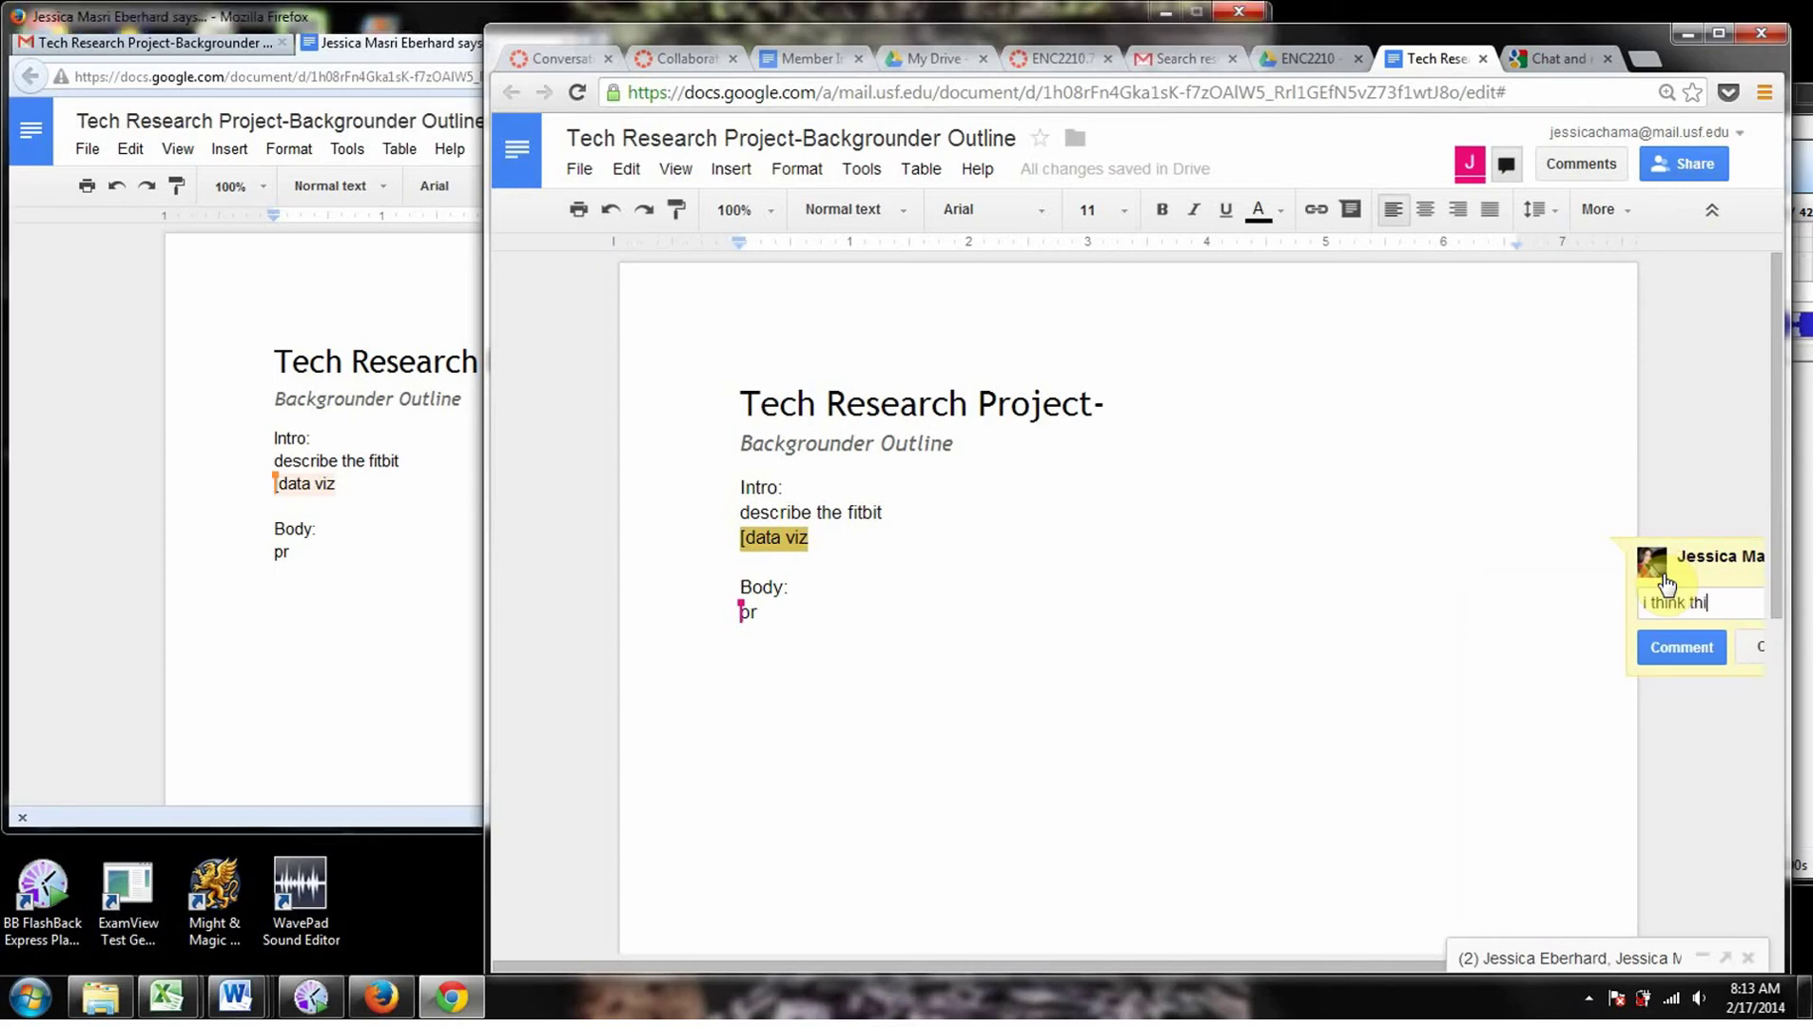
type("s is a goo")
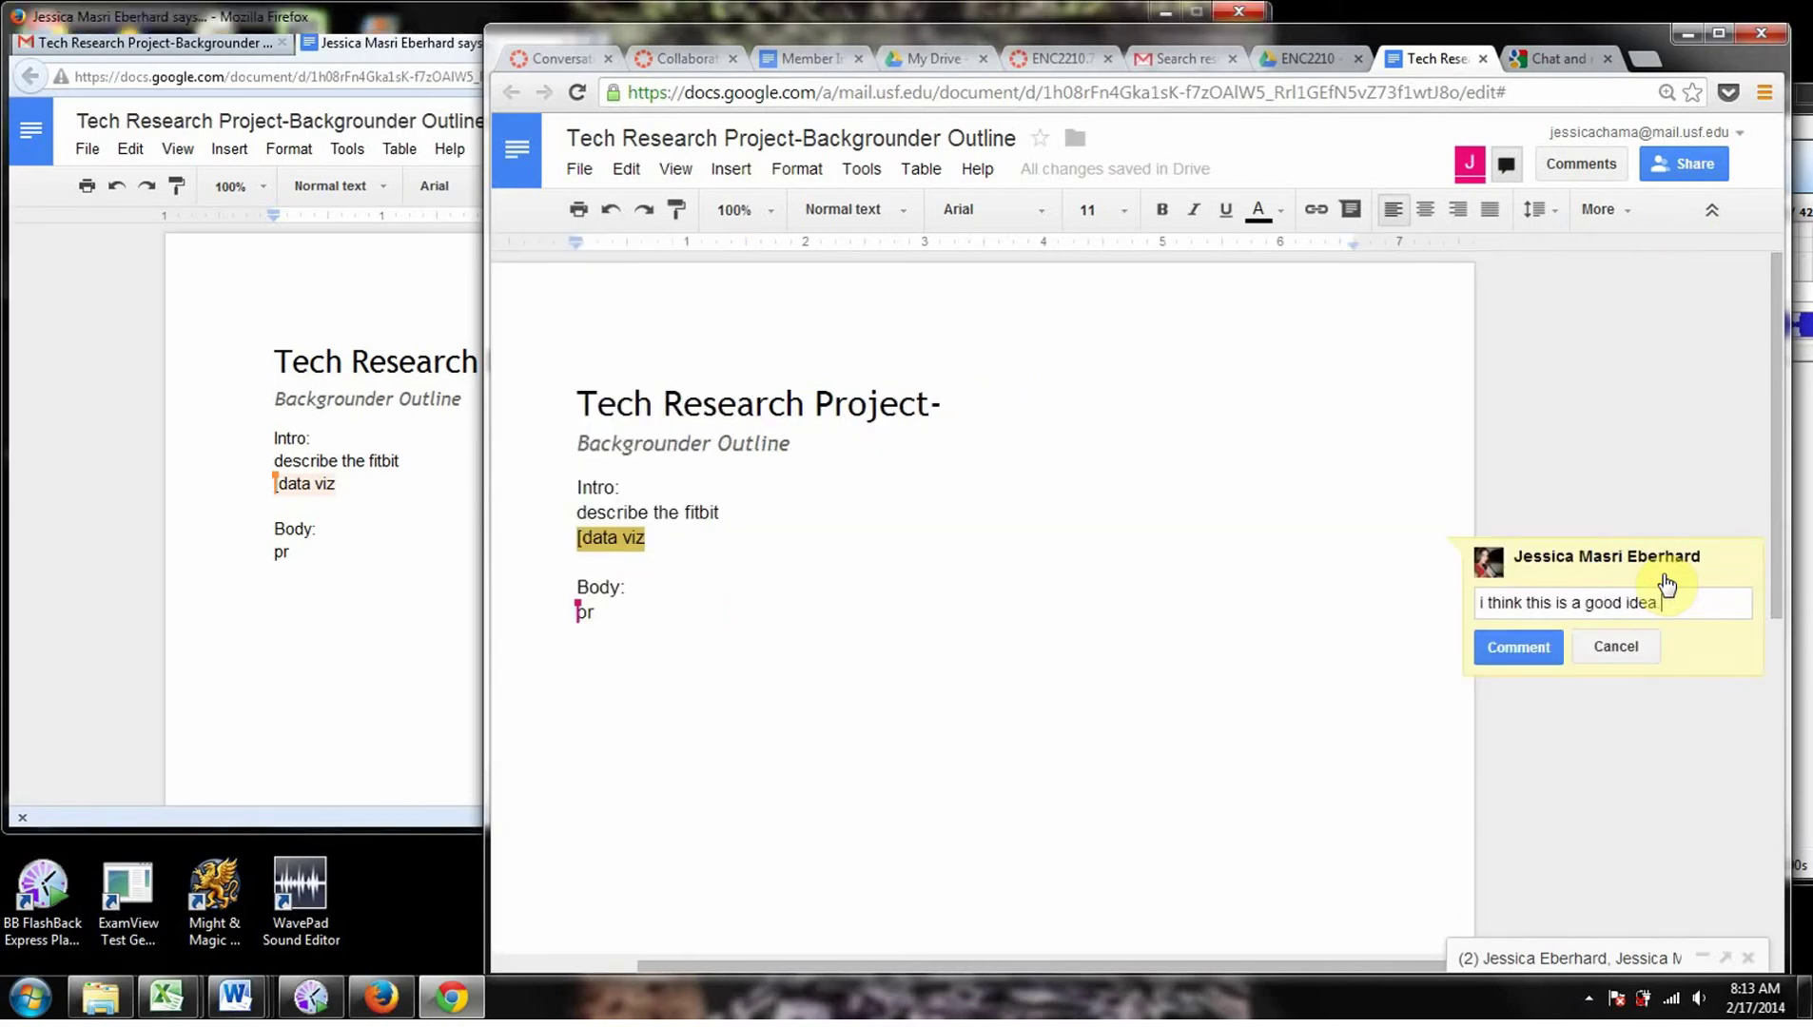
type("d idea. Do you have a stock photo? copyri")
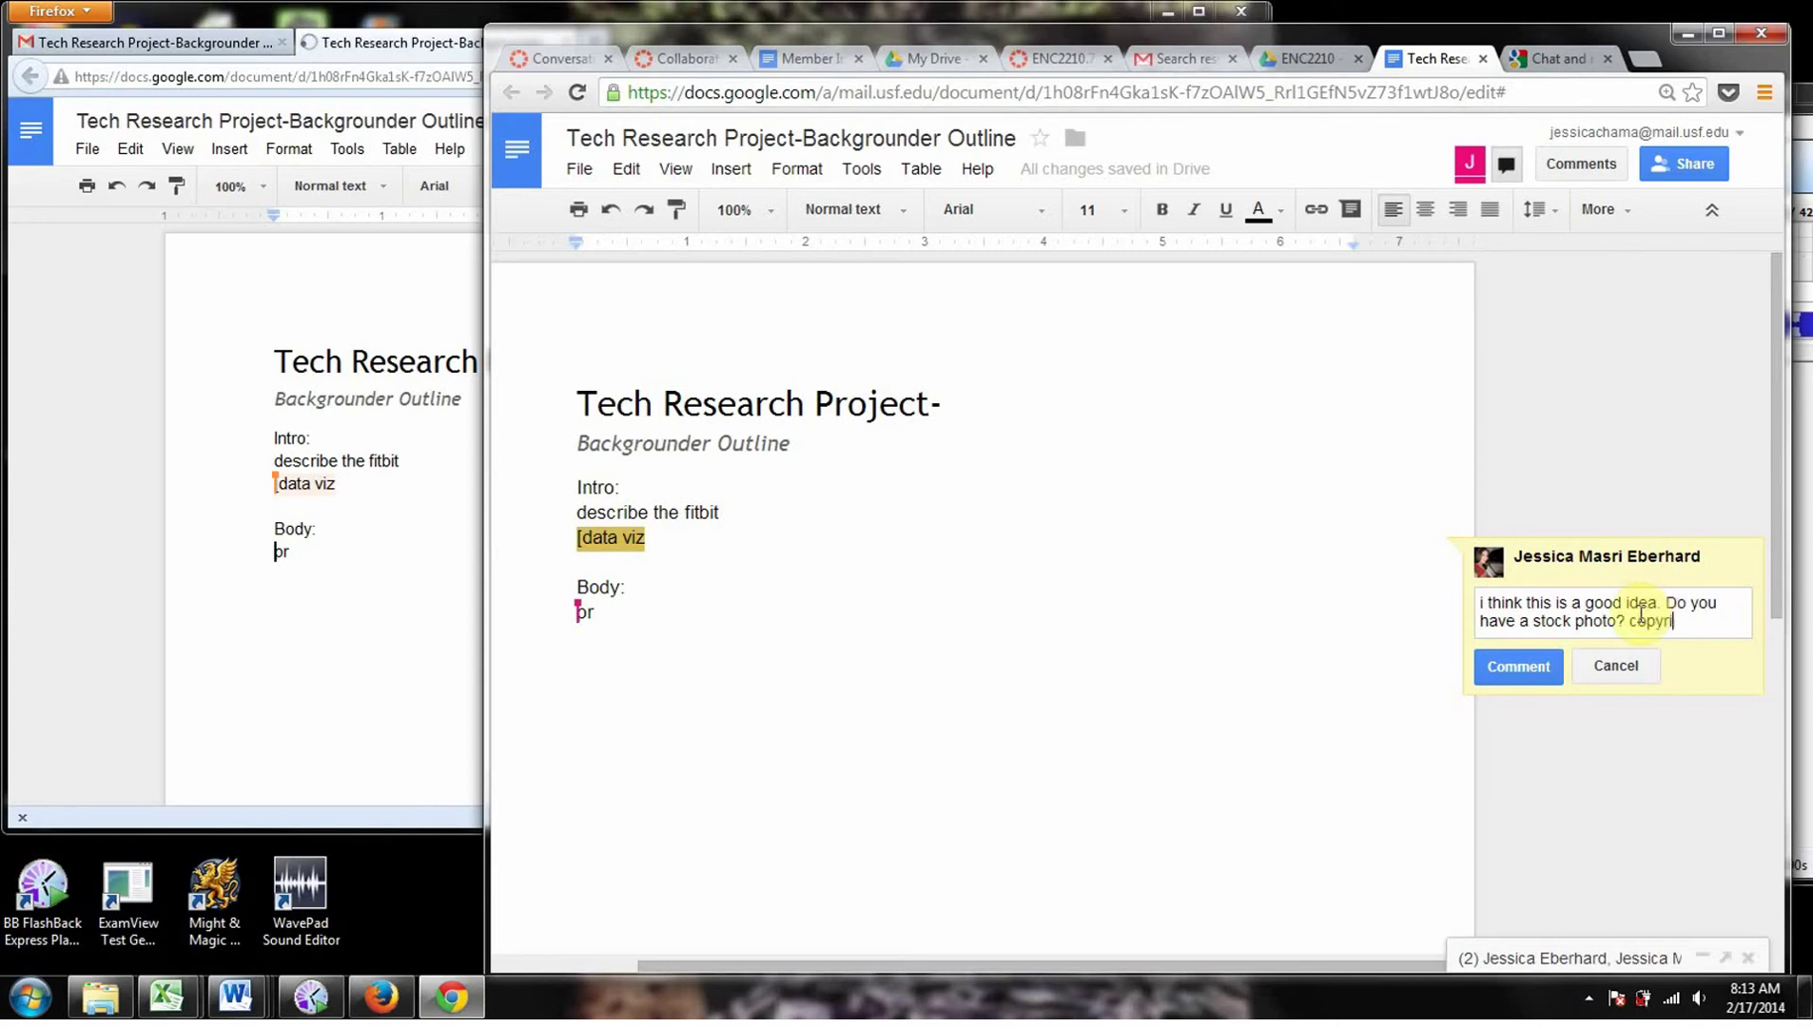
type("ght free ")
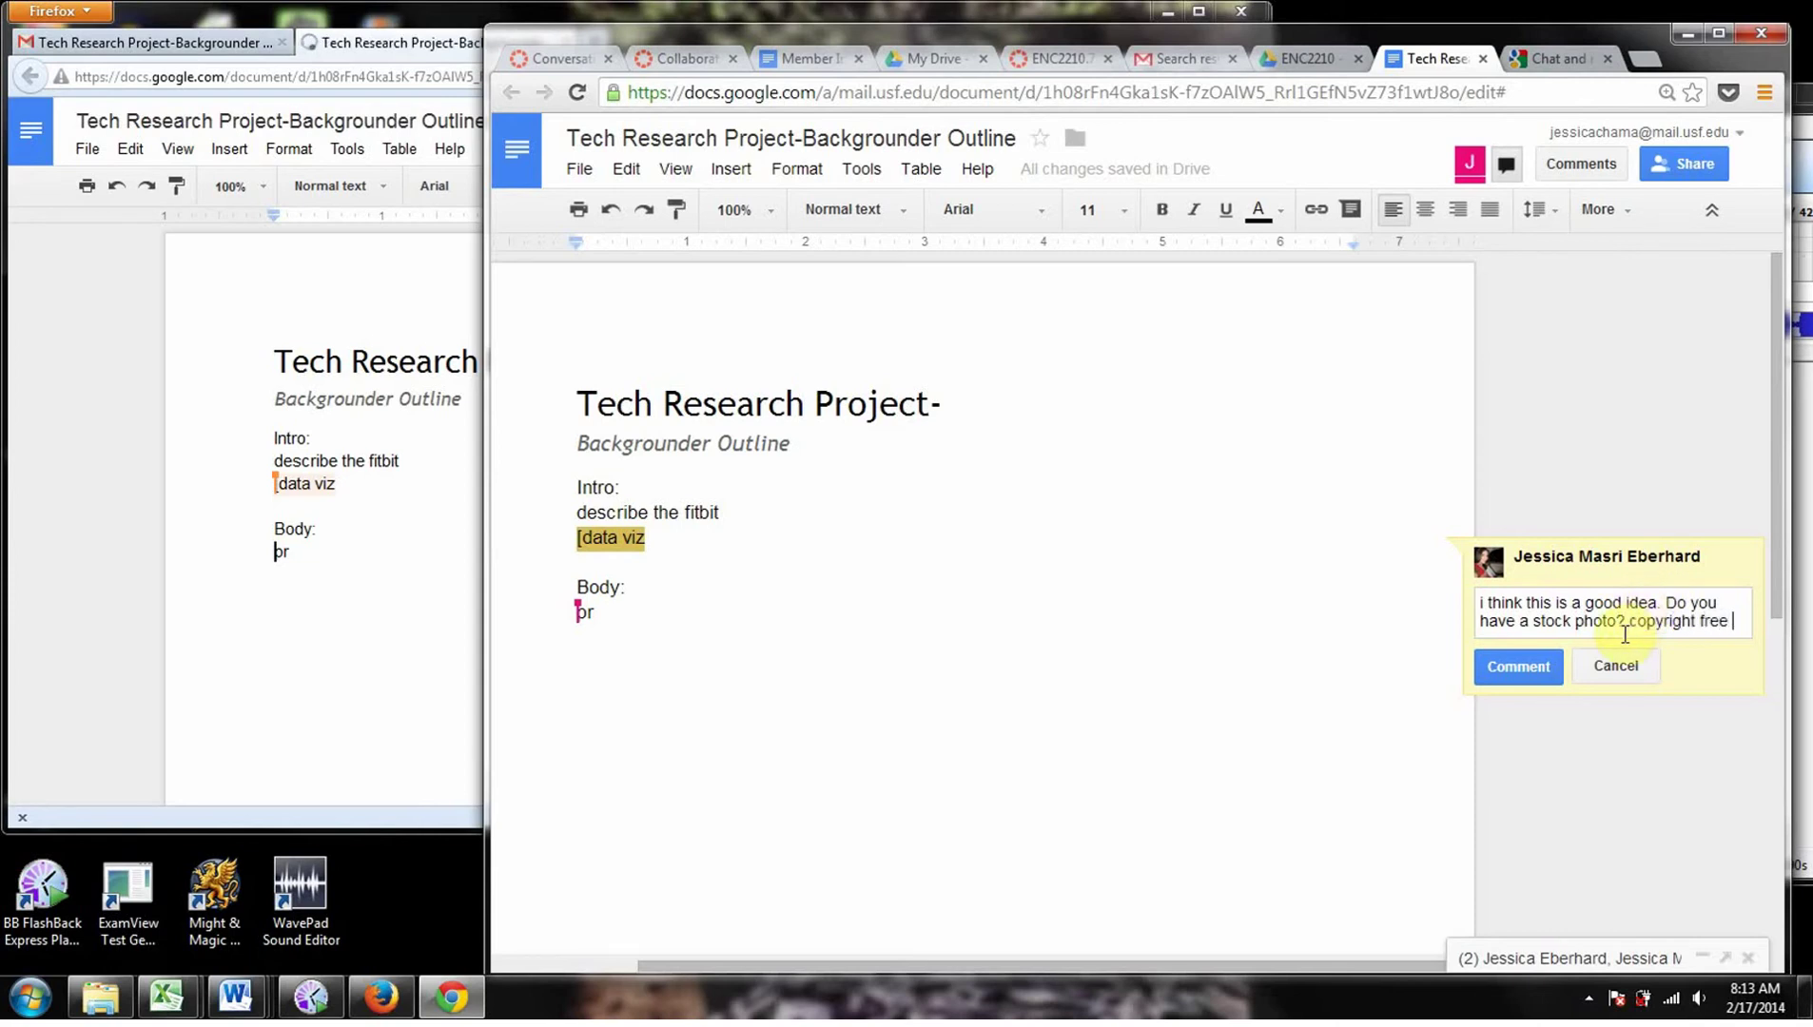
type("we can use?")
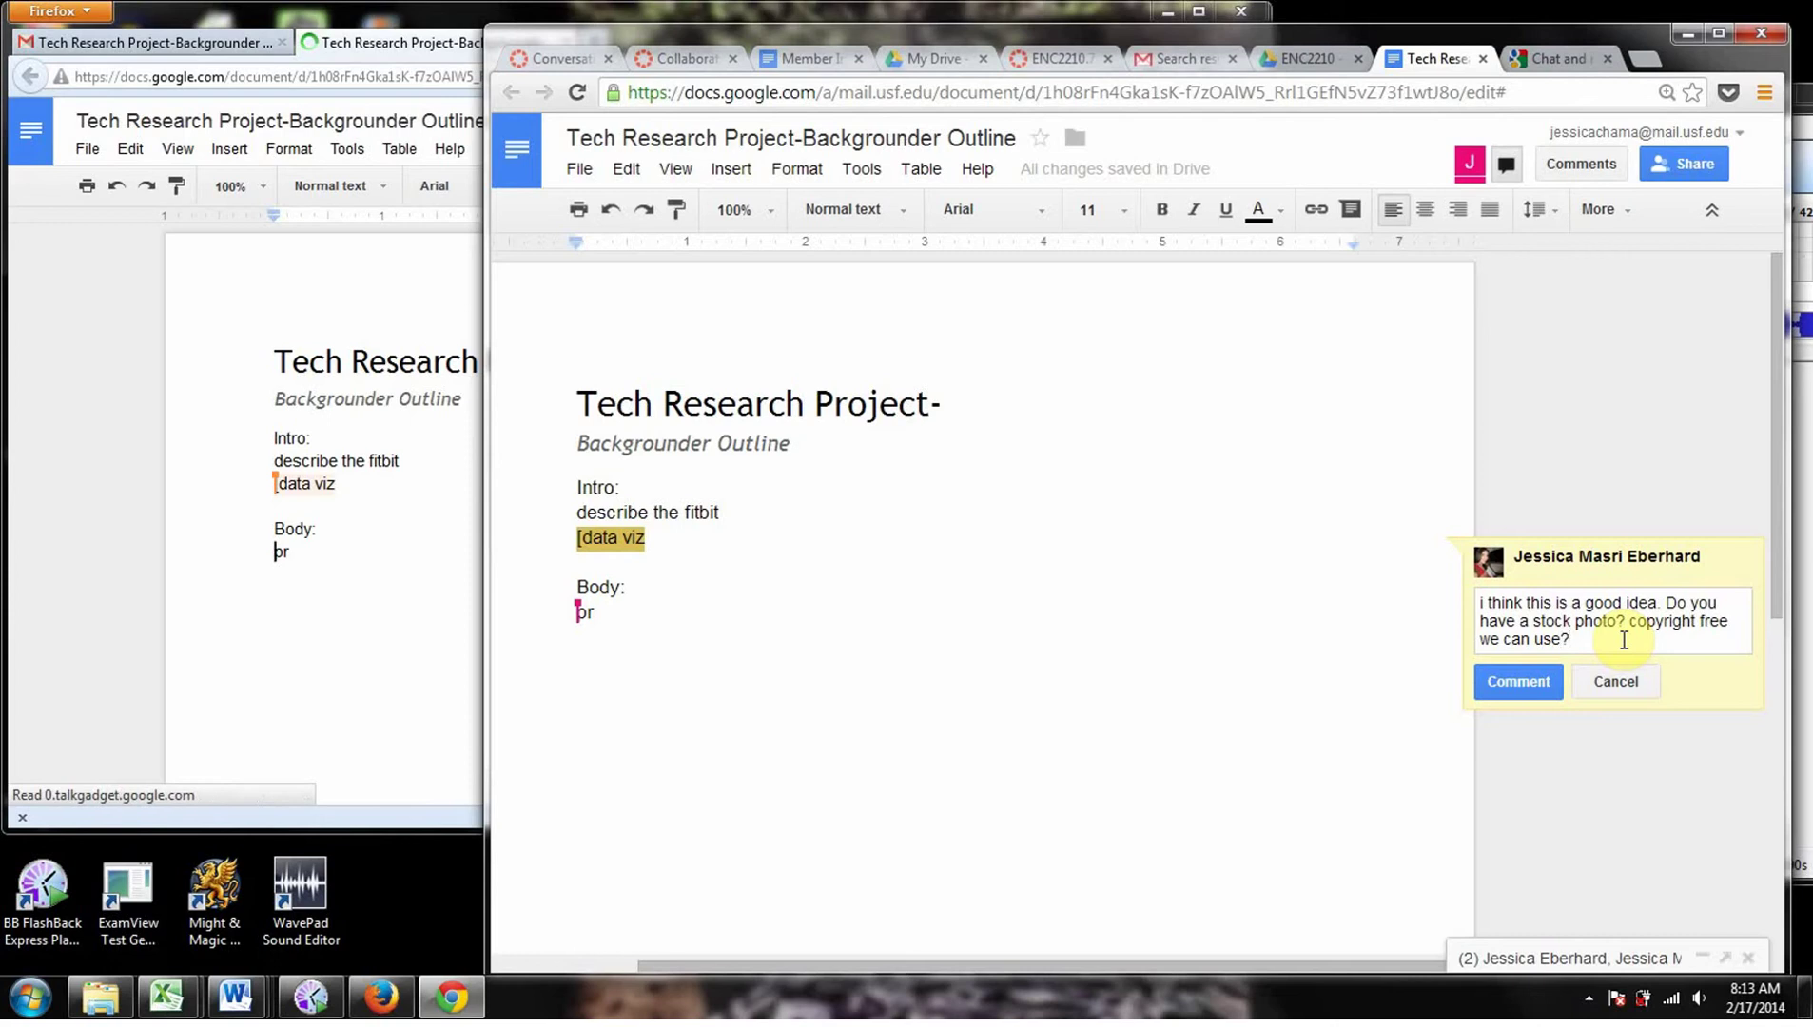
left_click(1518, 681)
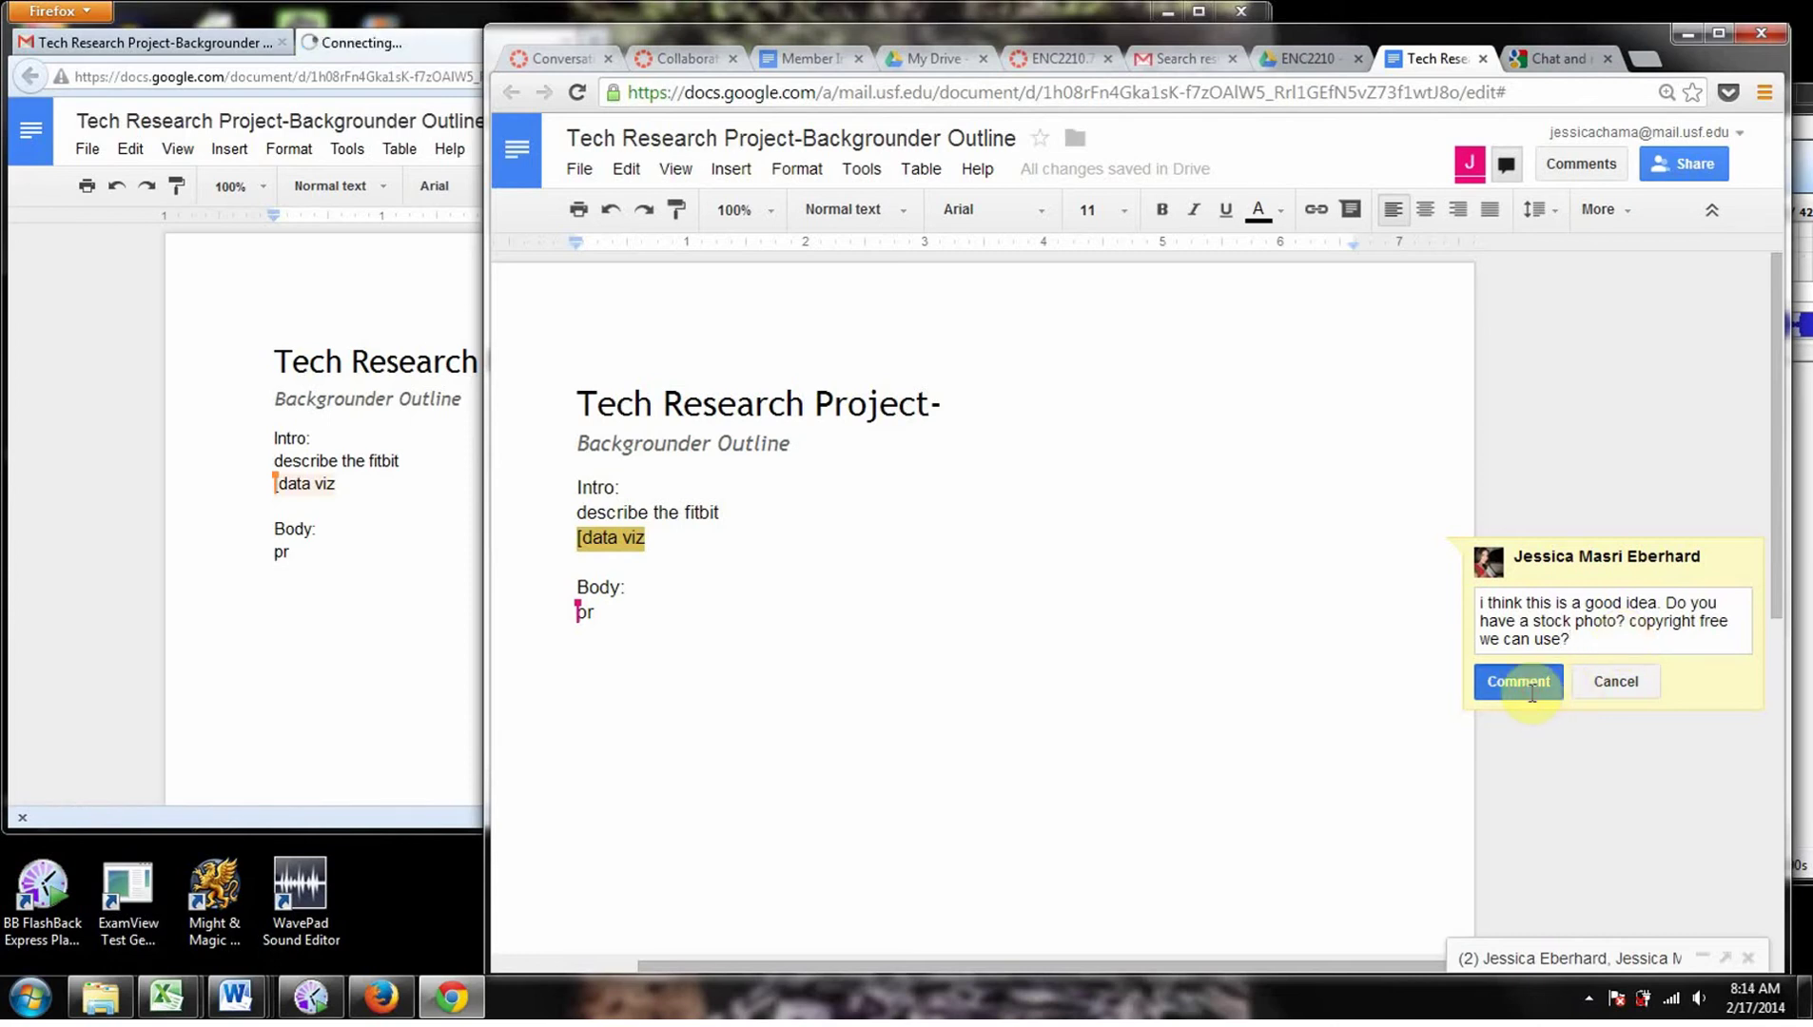
left_click(413, 582)
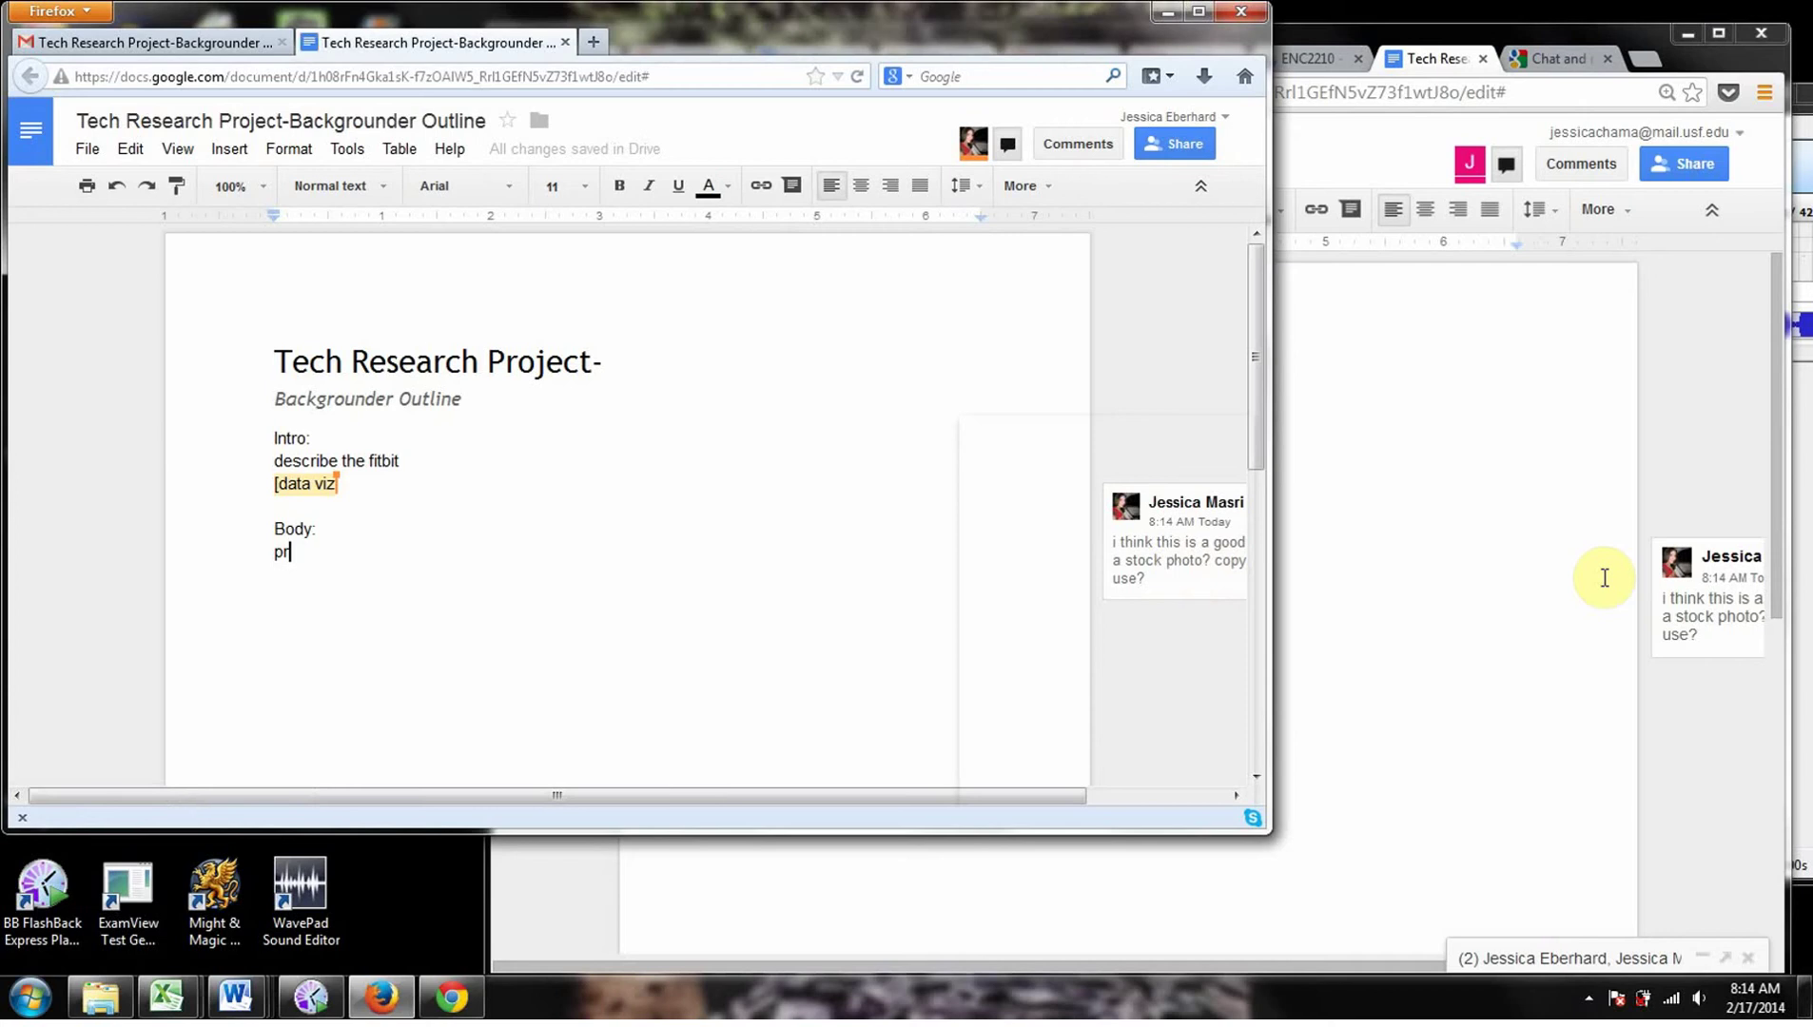
Step: Select the Intro: heading, then dismiss its right-click menu
left_click(1609, 575)
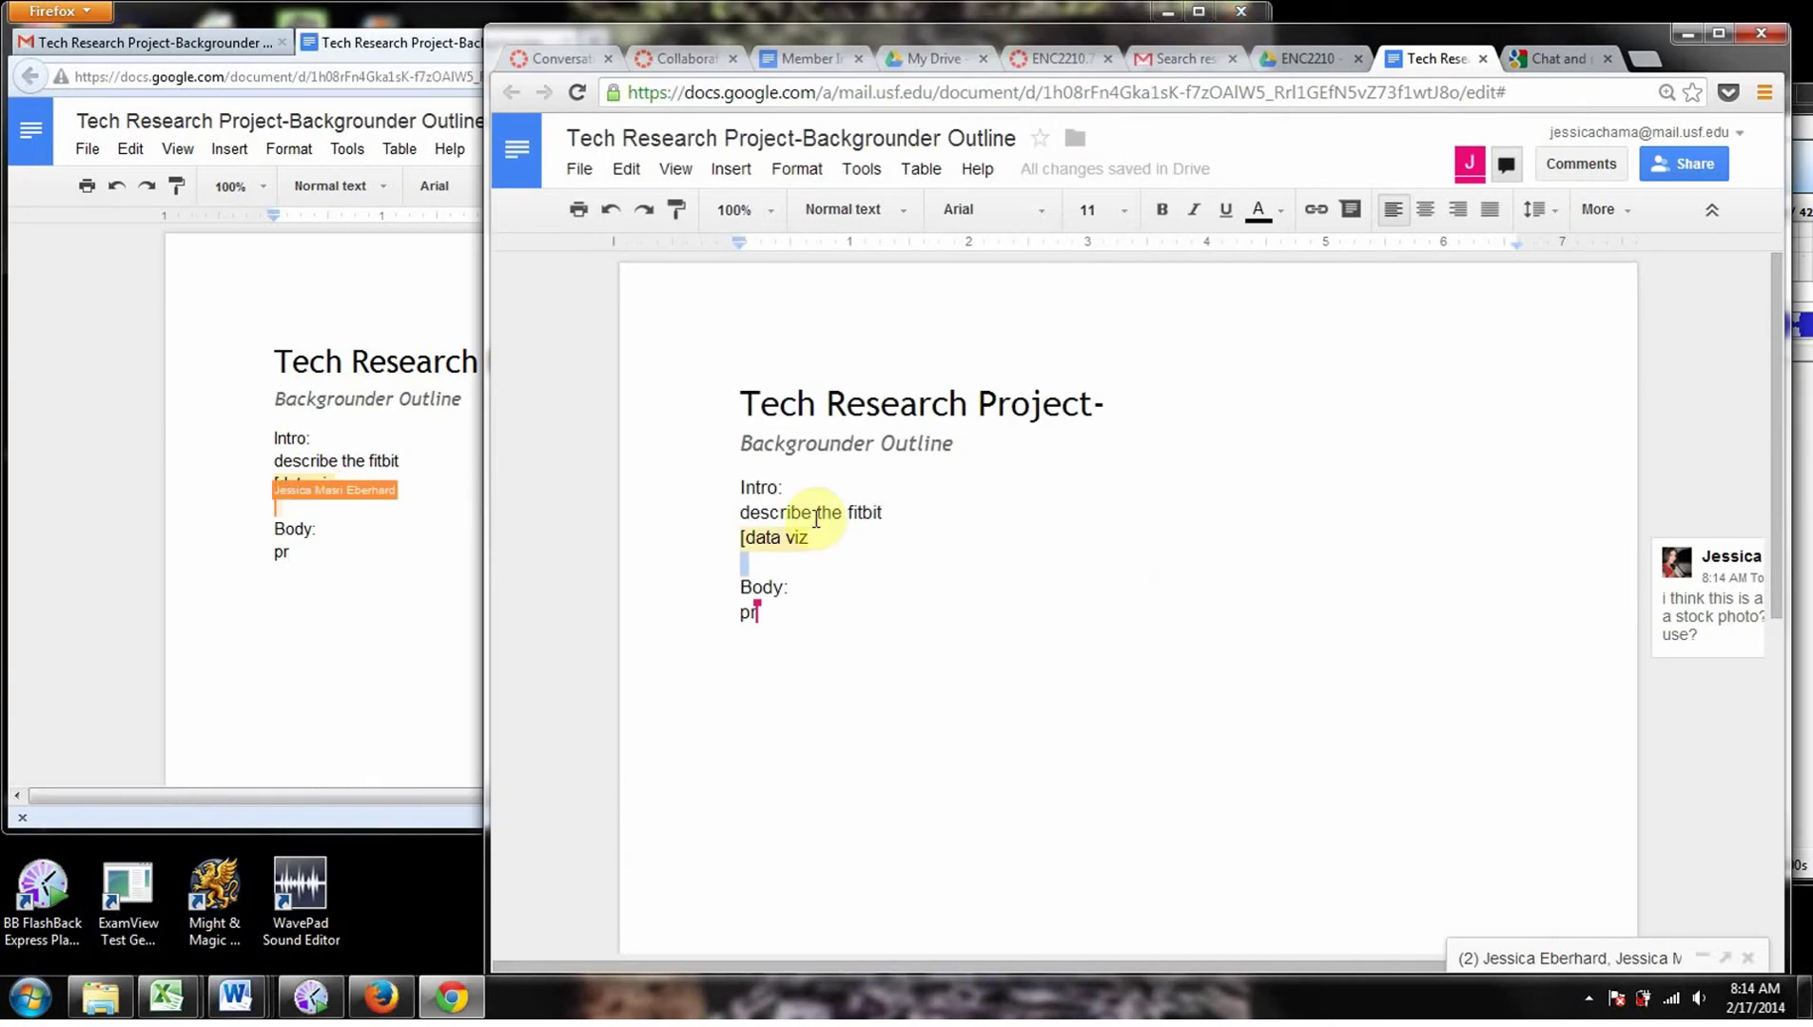
left_click(742, 489)
left_click_drag(742, 488, 797, 485)
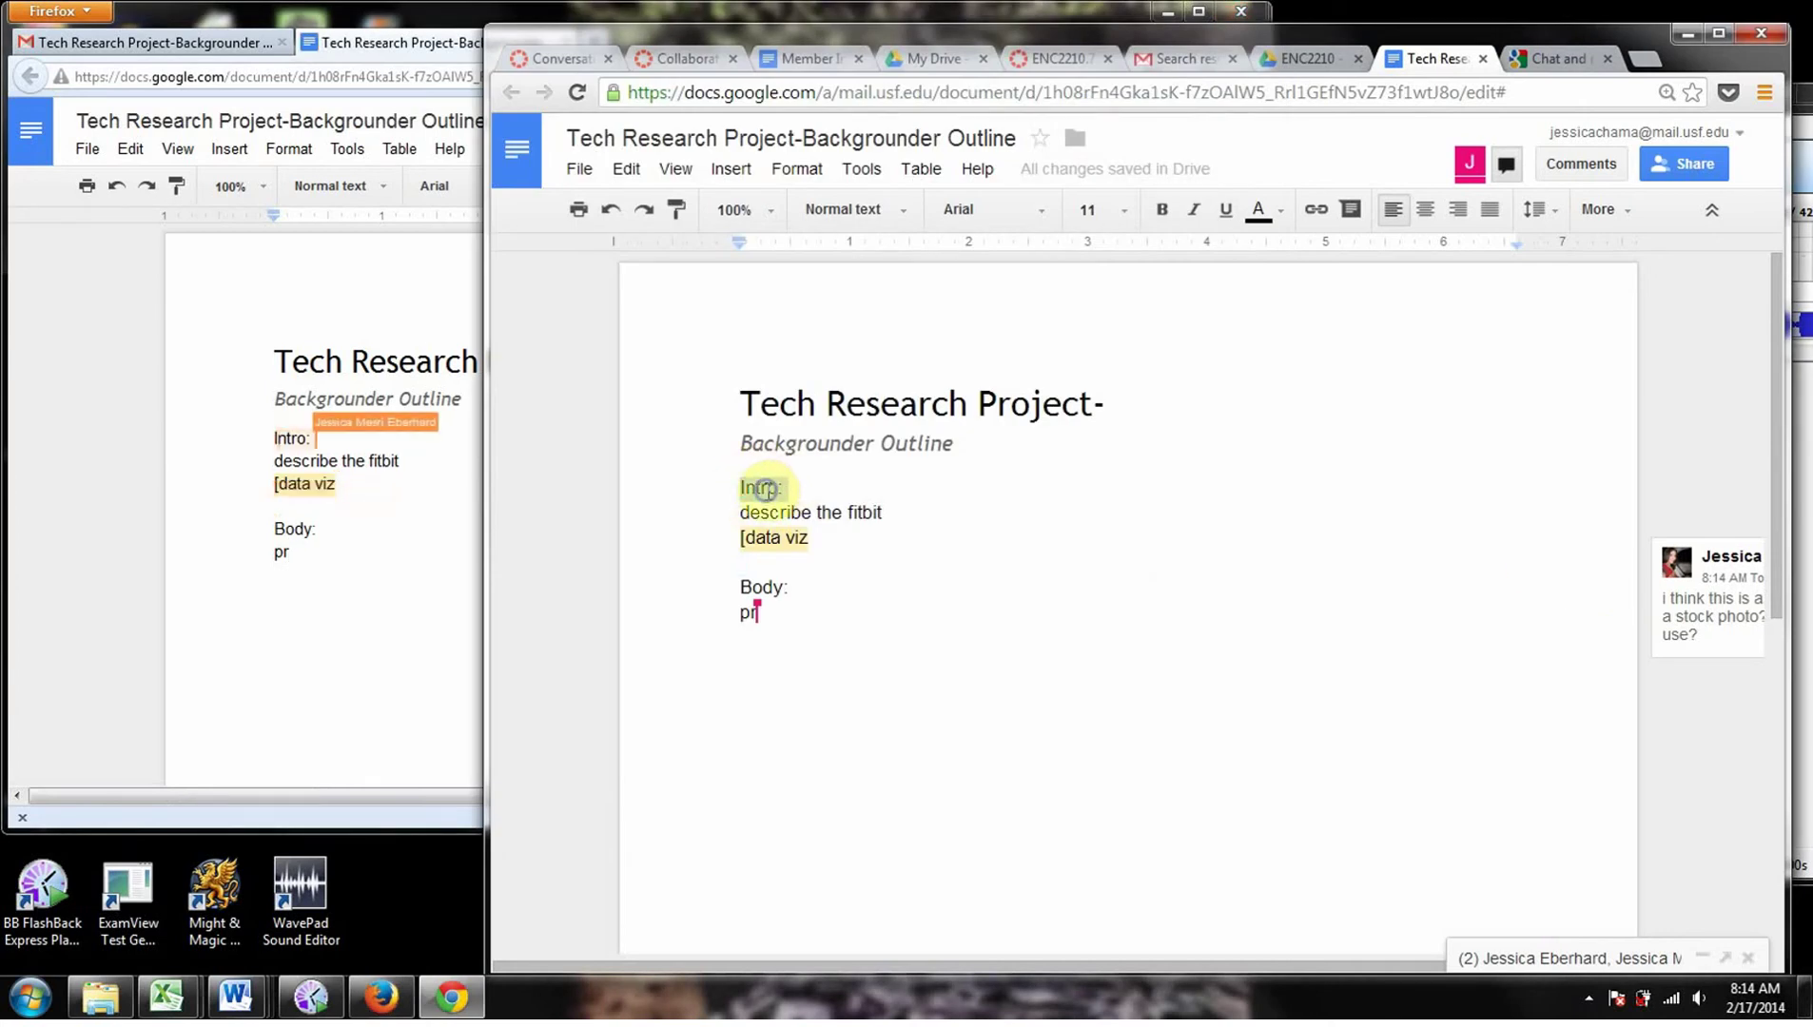
right_click(767, 496)
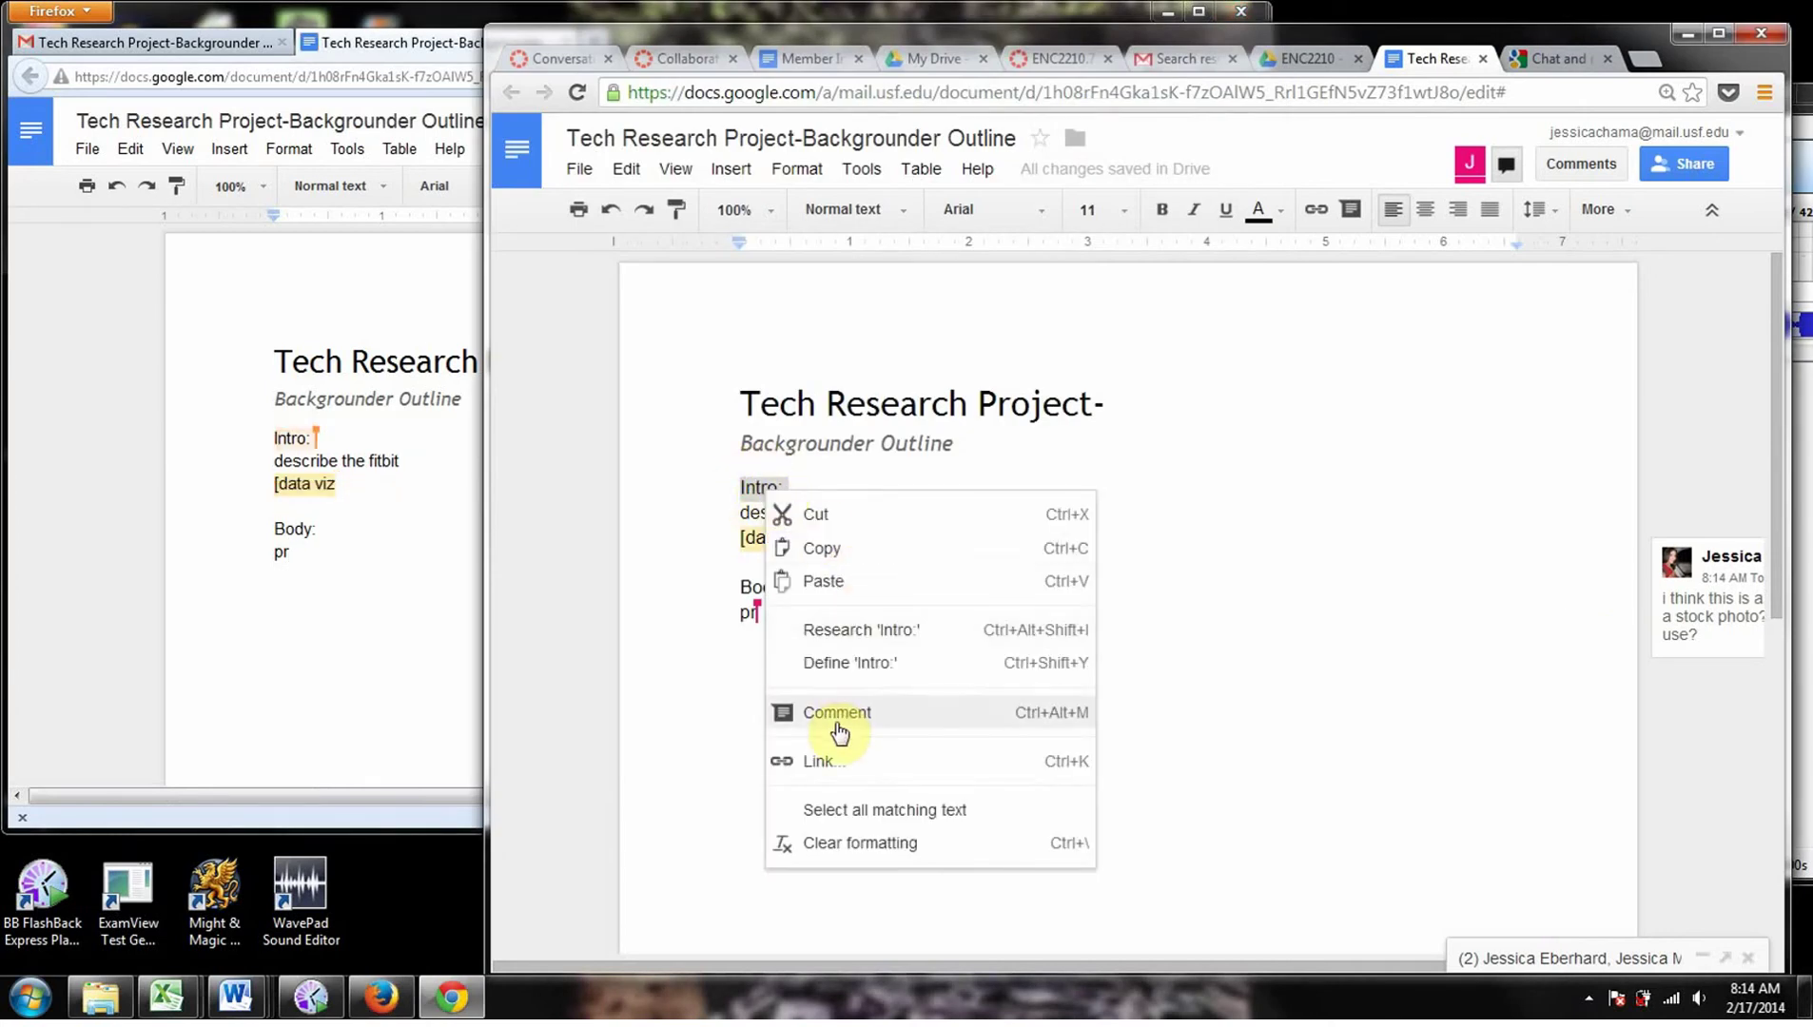
left_click(1460, 513)
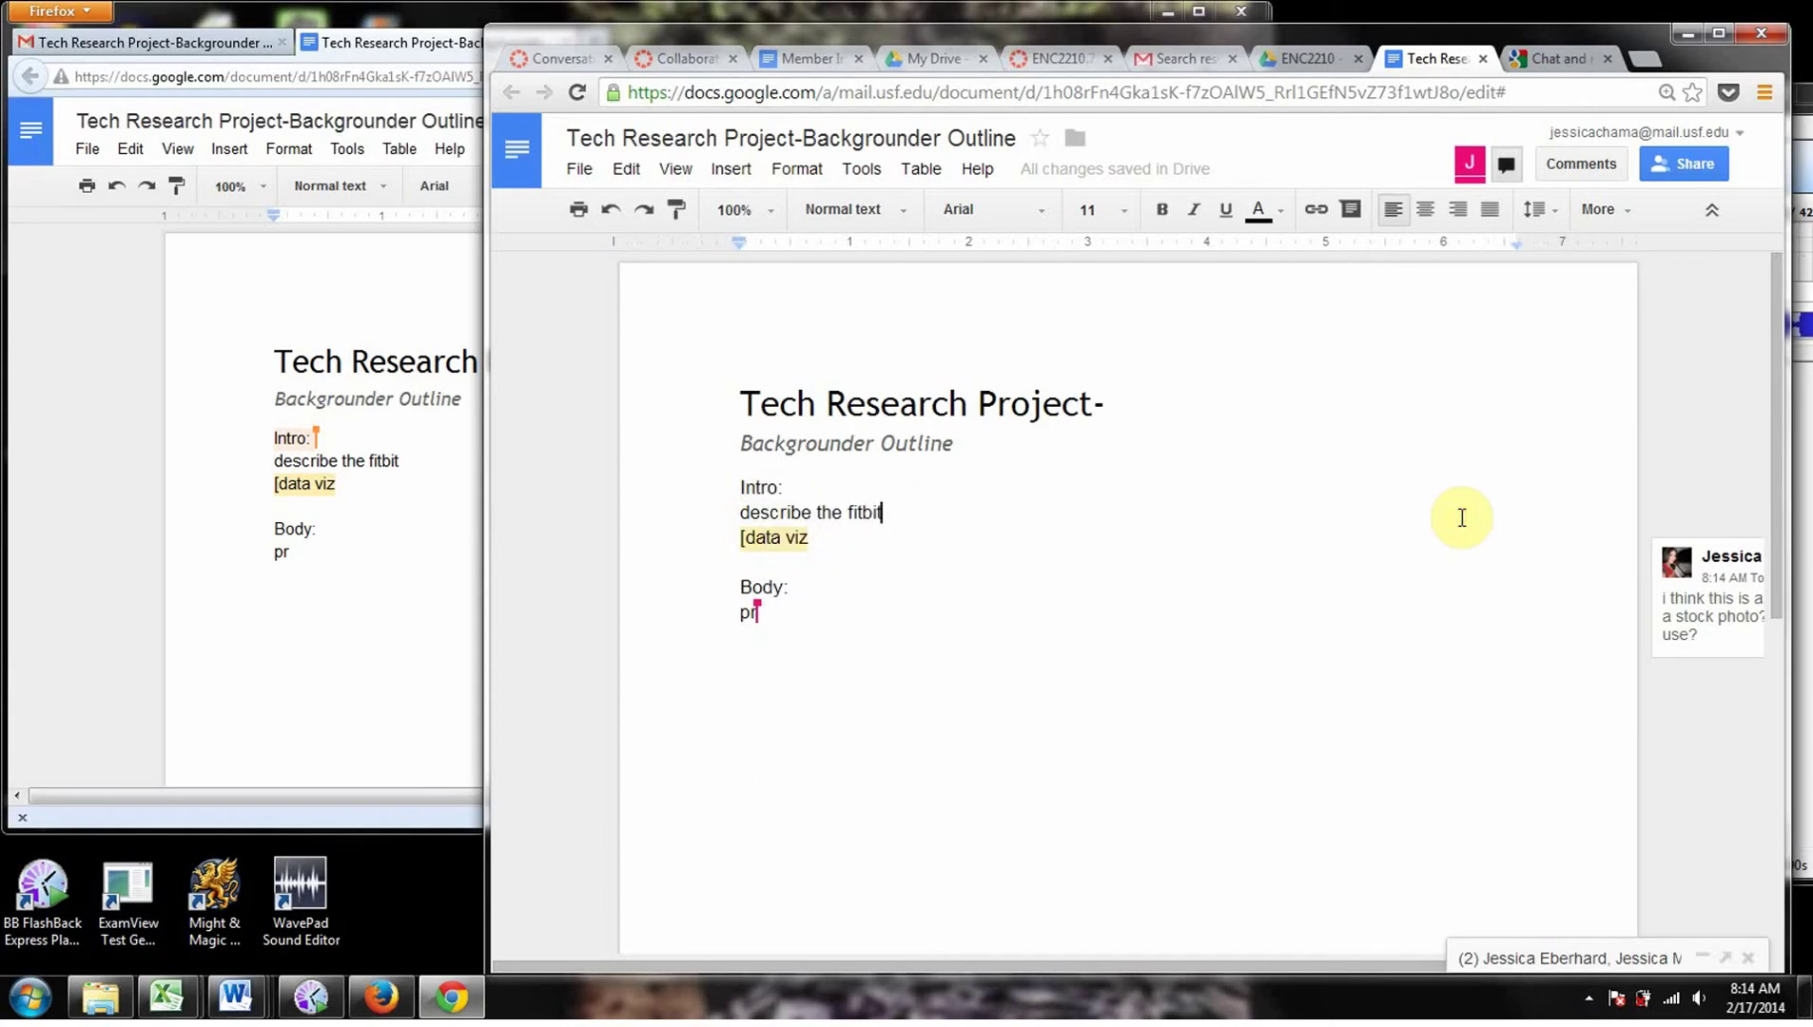
Step: From the ENC2210 Drive folder, maximize the browser and create a new presentation
left_click(1305, 58)
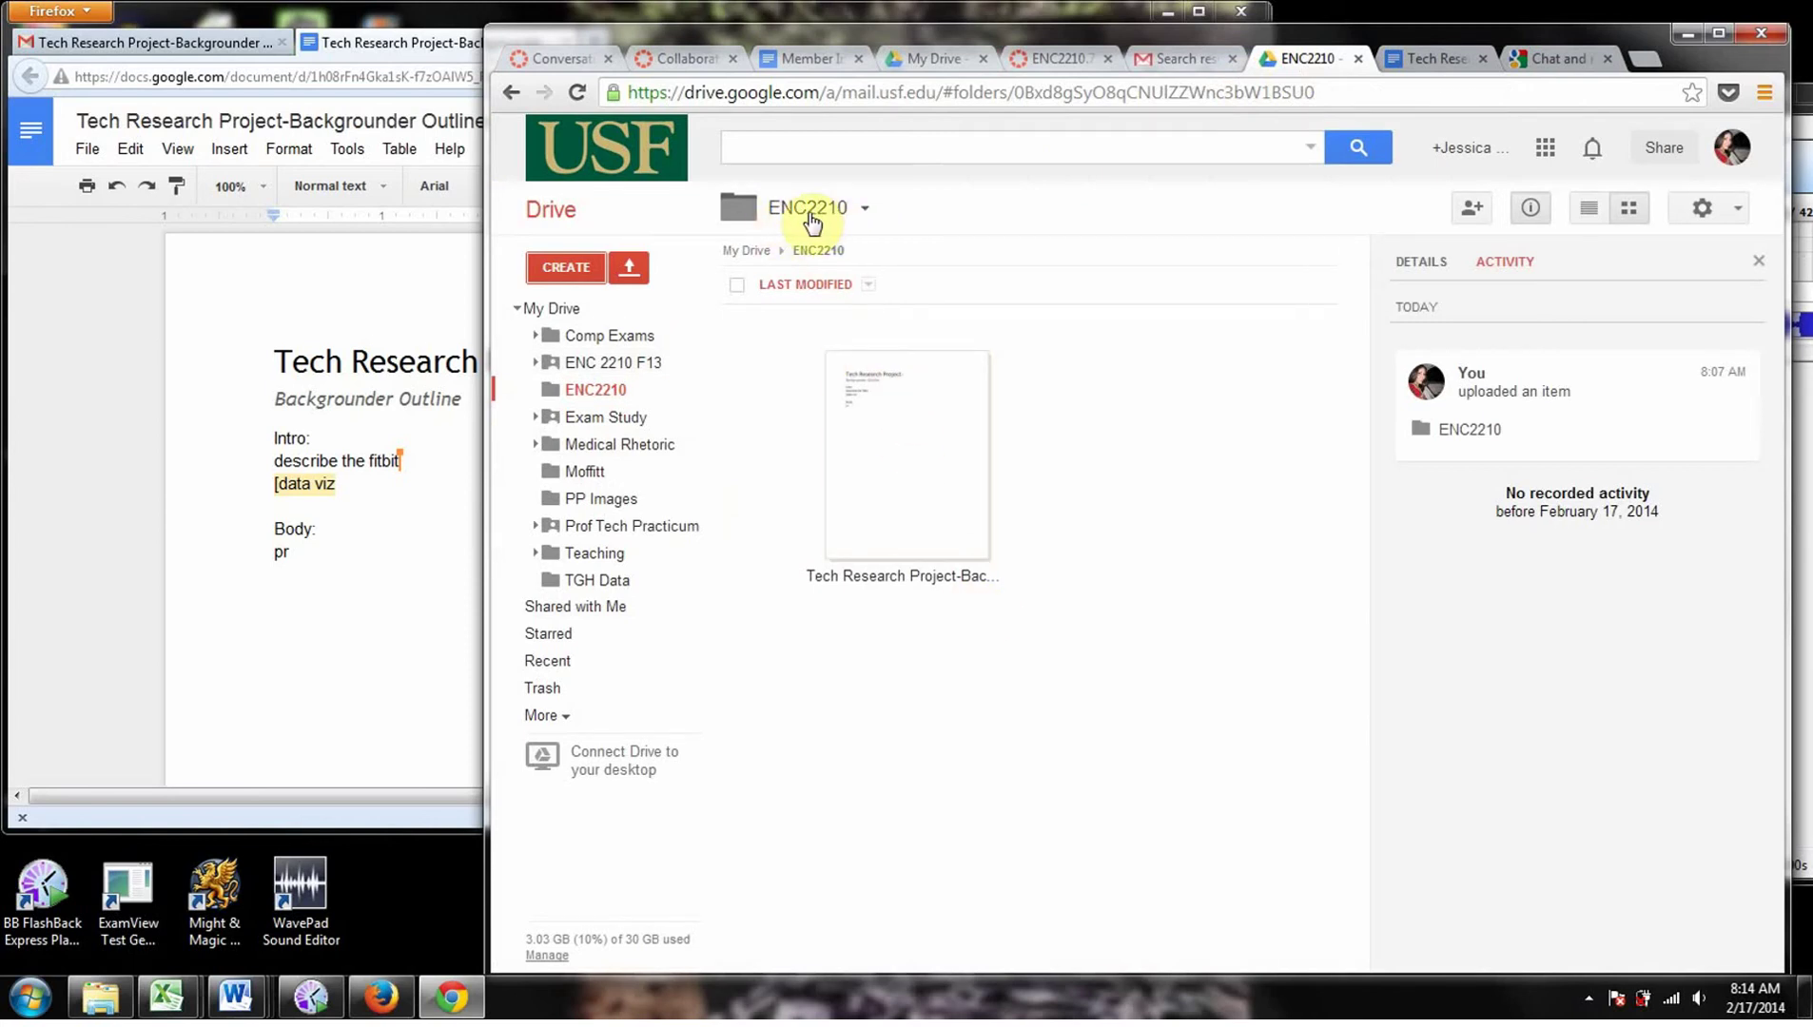
double_click(948, 37)
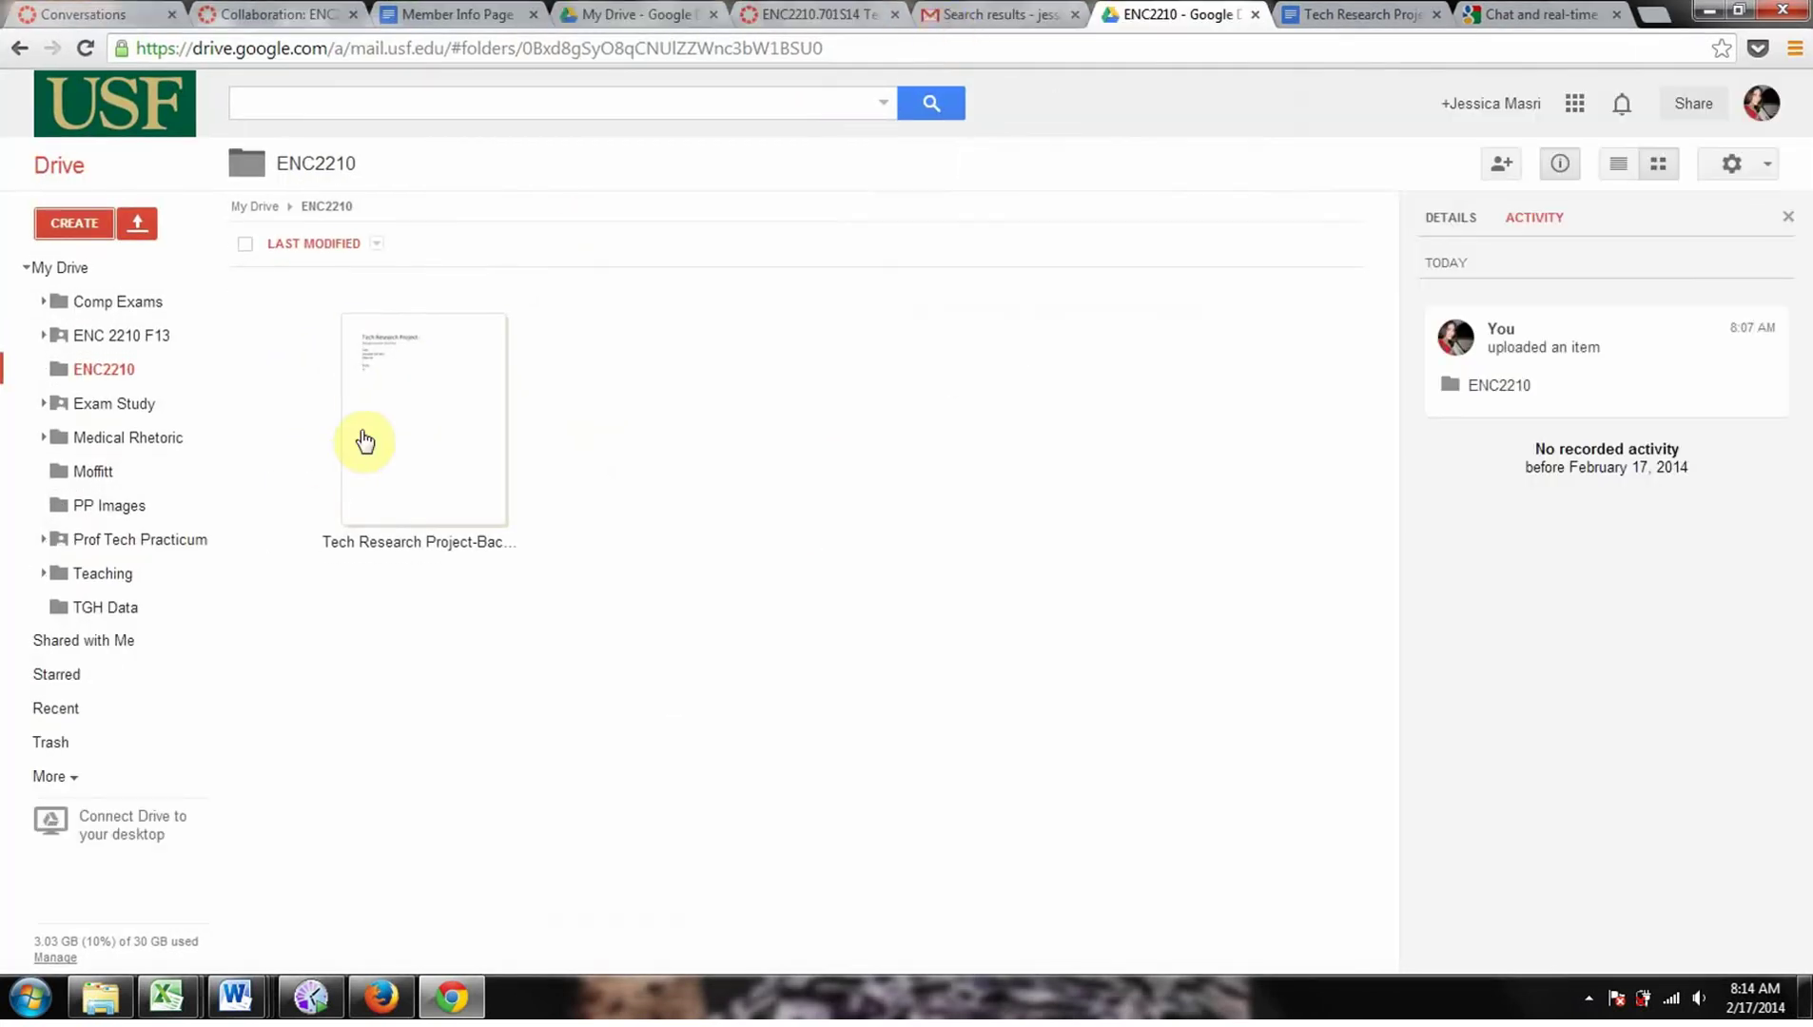
left_click(99, 225)
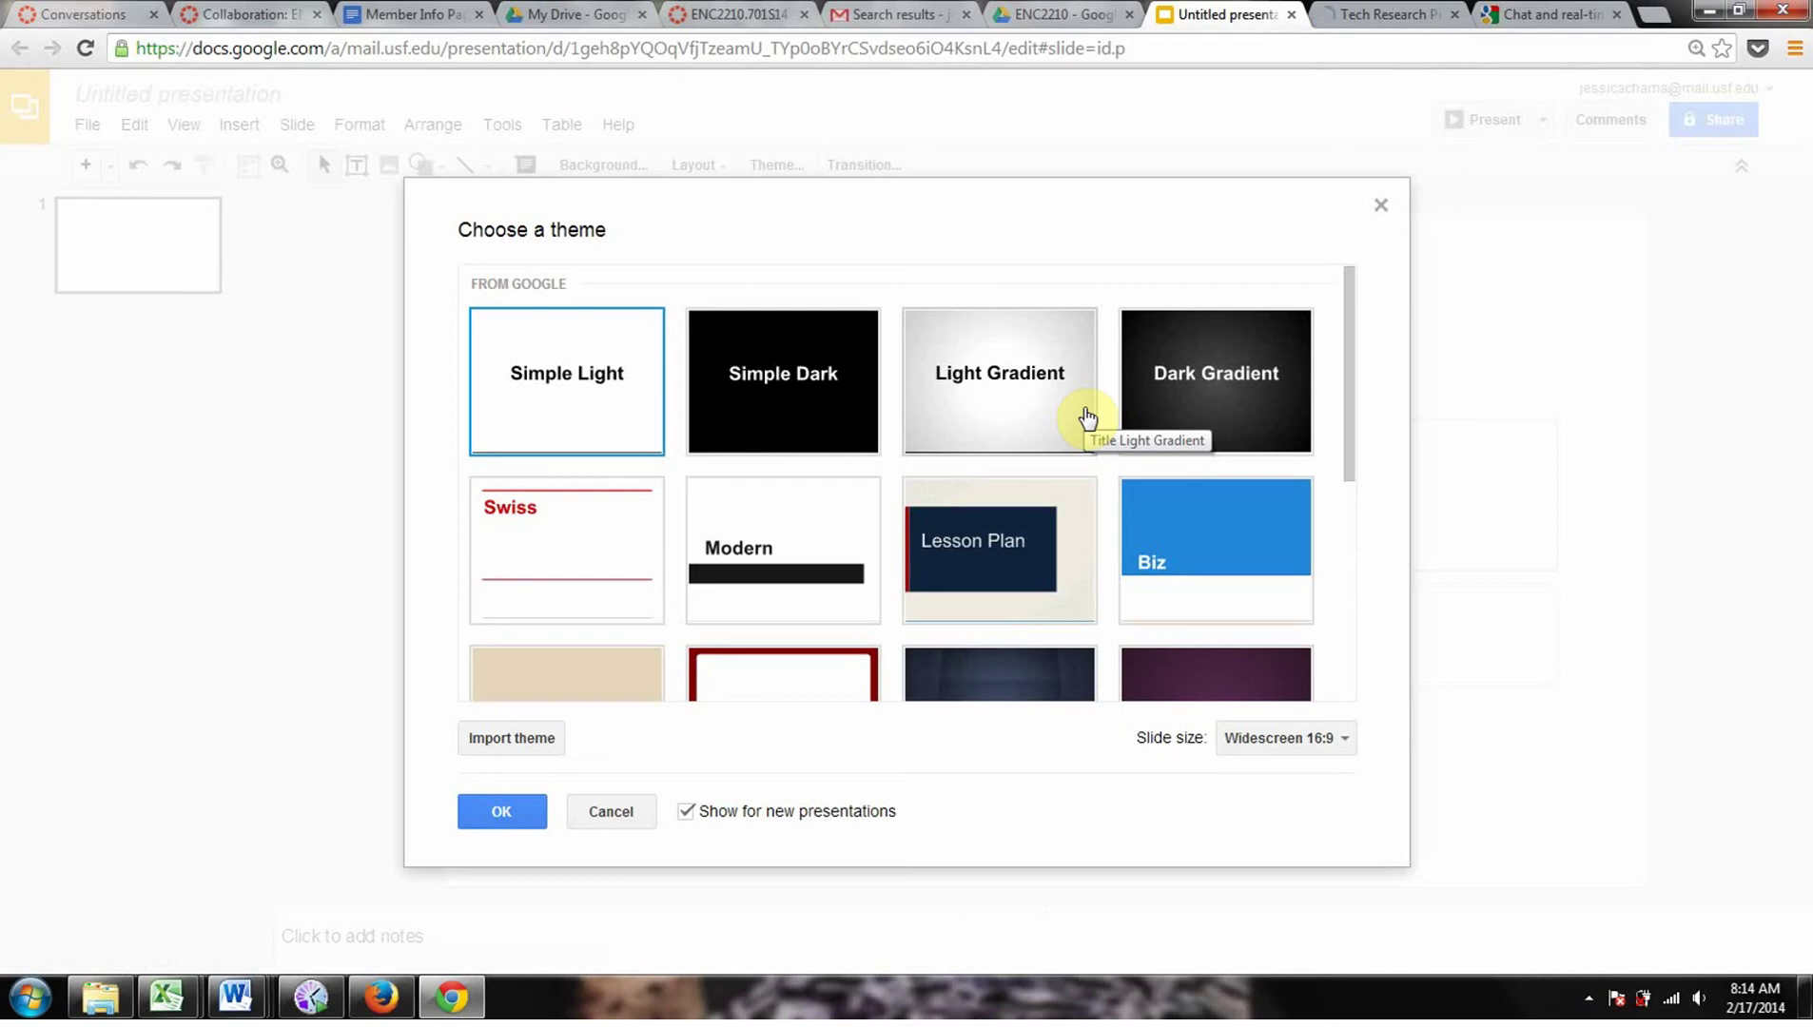
Step: Apply the Color Strip theme to the new presentation
scroll(1046, 494, "down", 4)
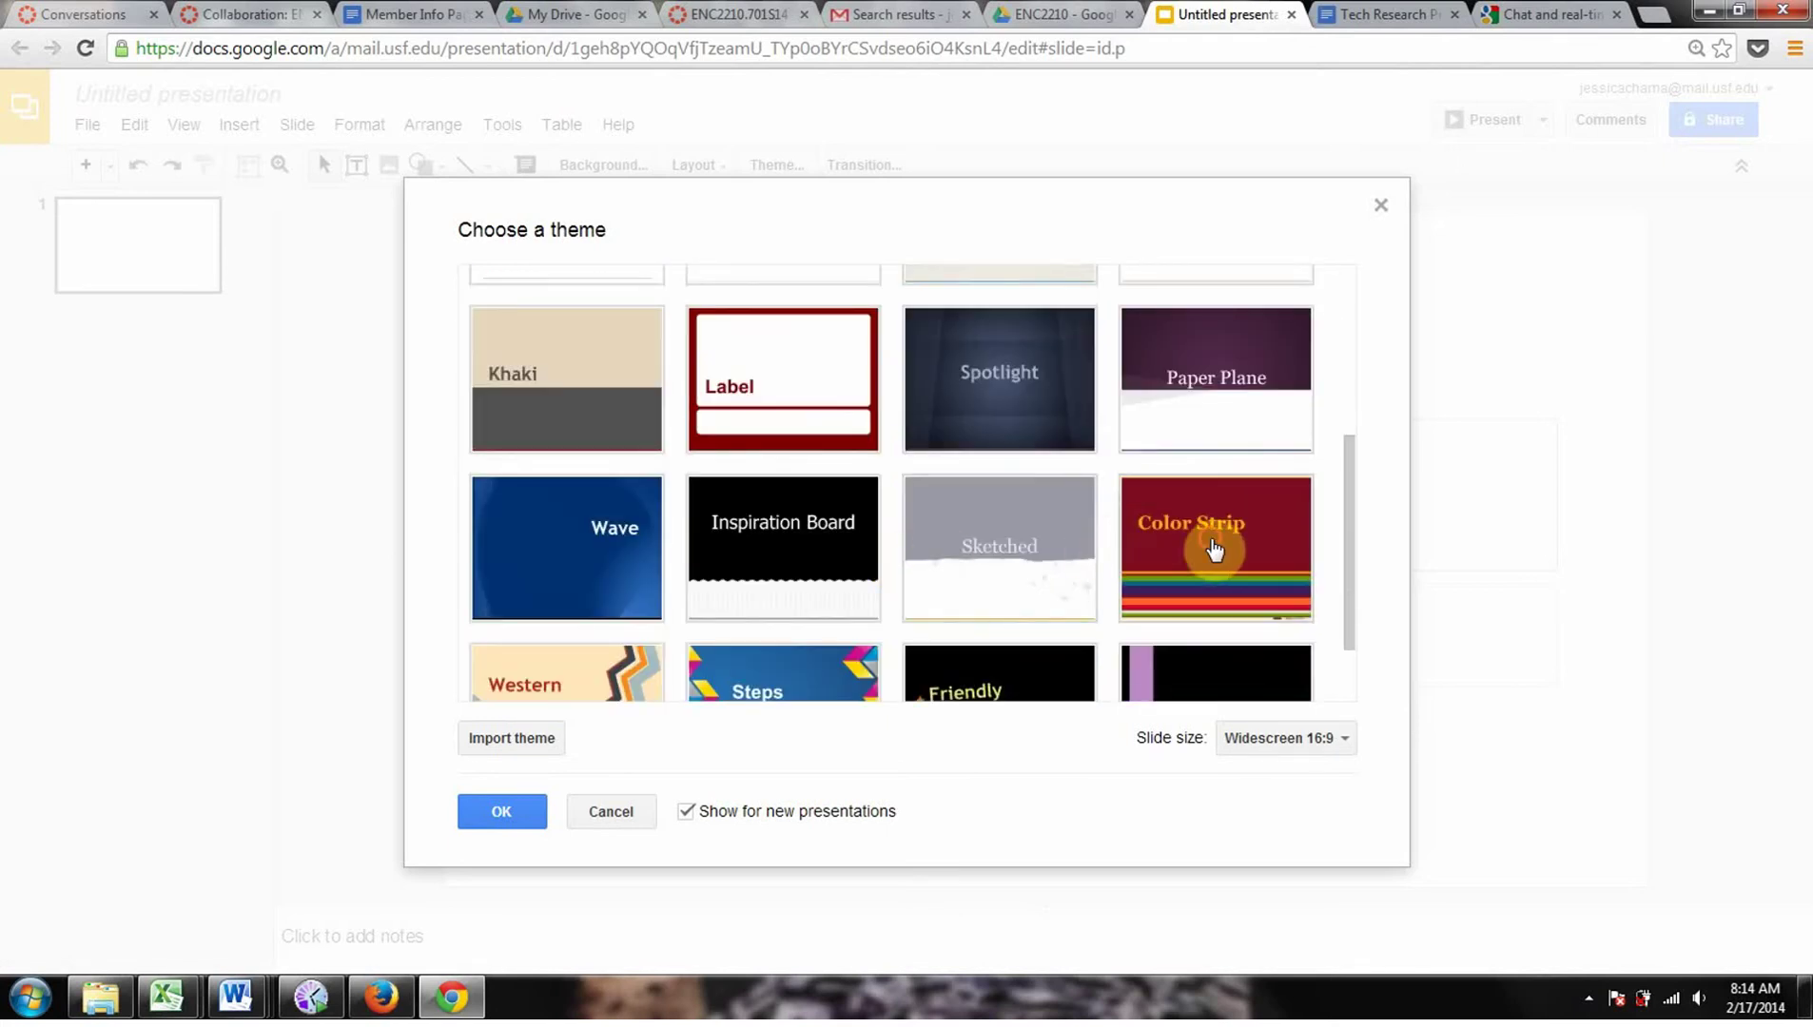
left_click(1214, 552)
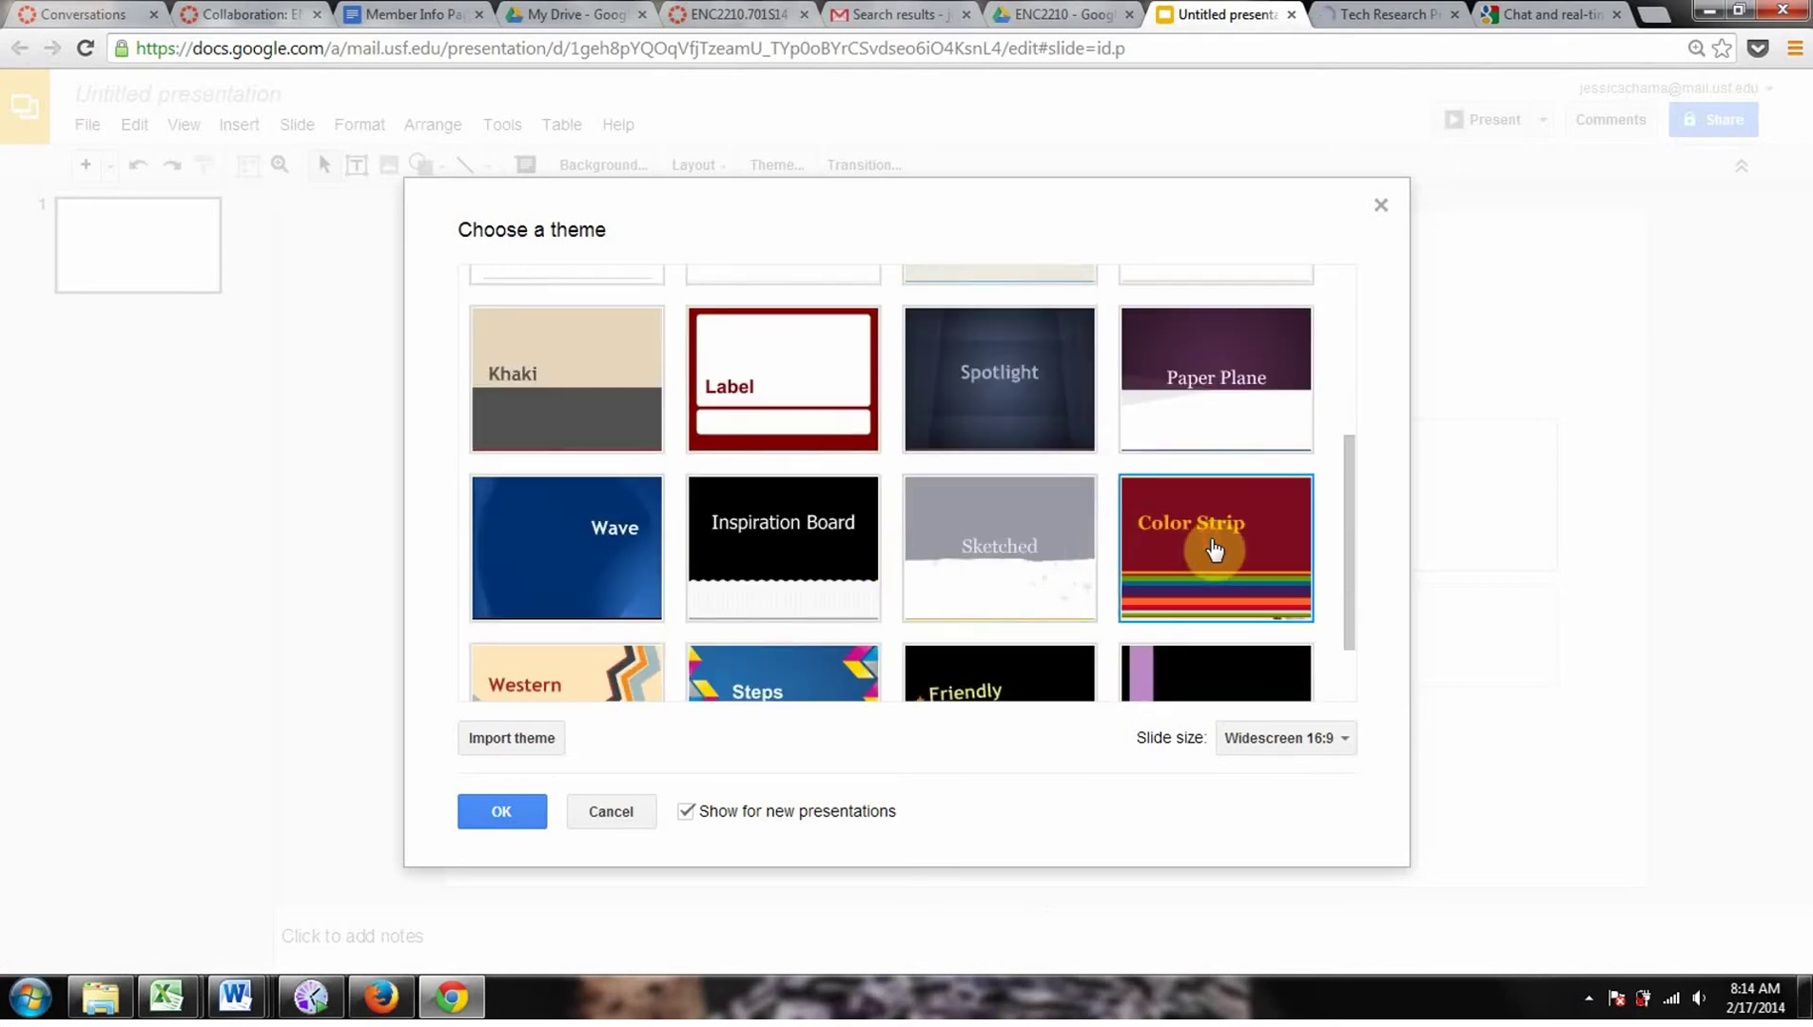
scroll(1208, 561, "down", 1)
left_click(504, 811)
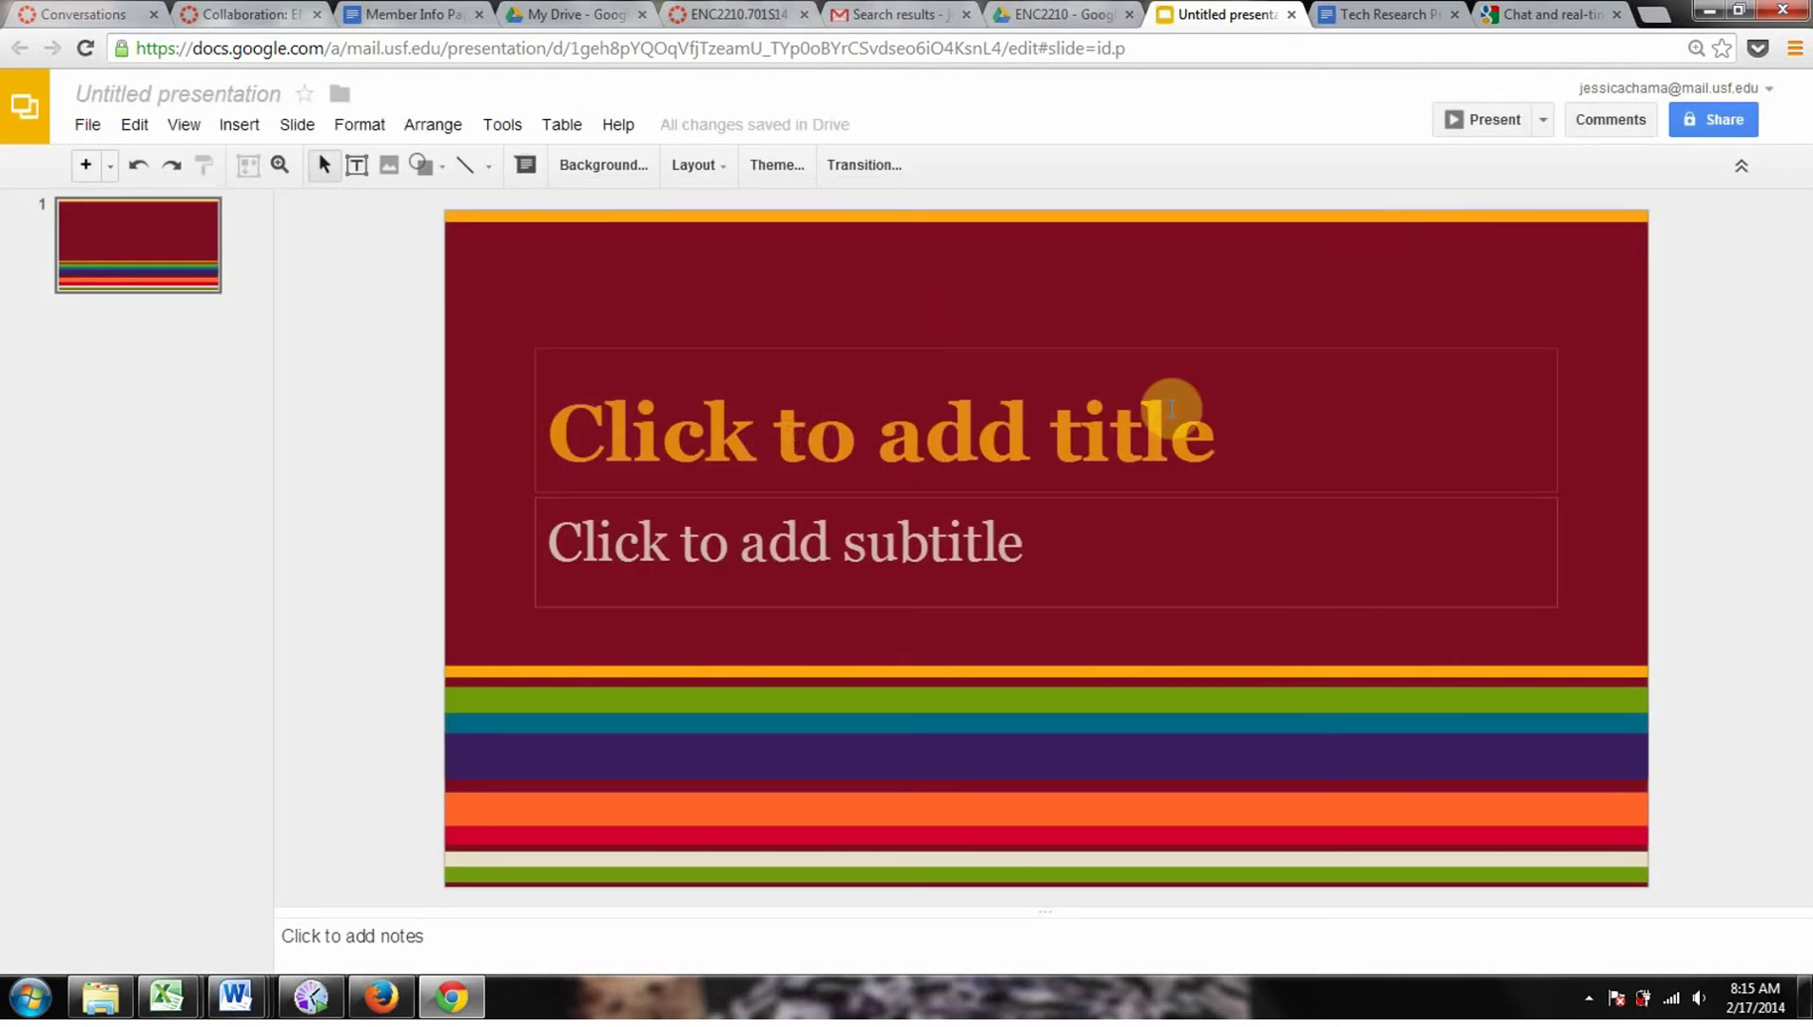
Step: Enter the slide title "Fit Bit for Fit Life?"
left_click(1172, 409)
type("ENC")
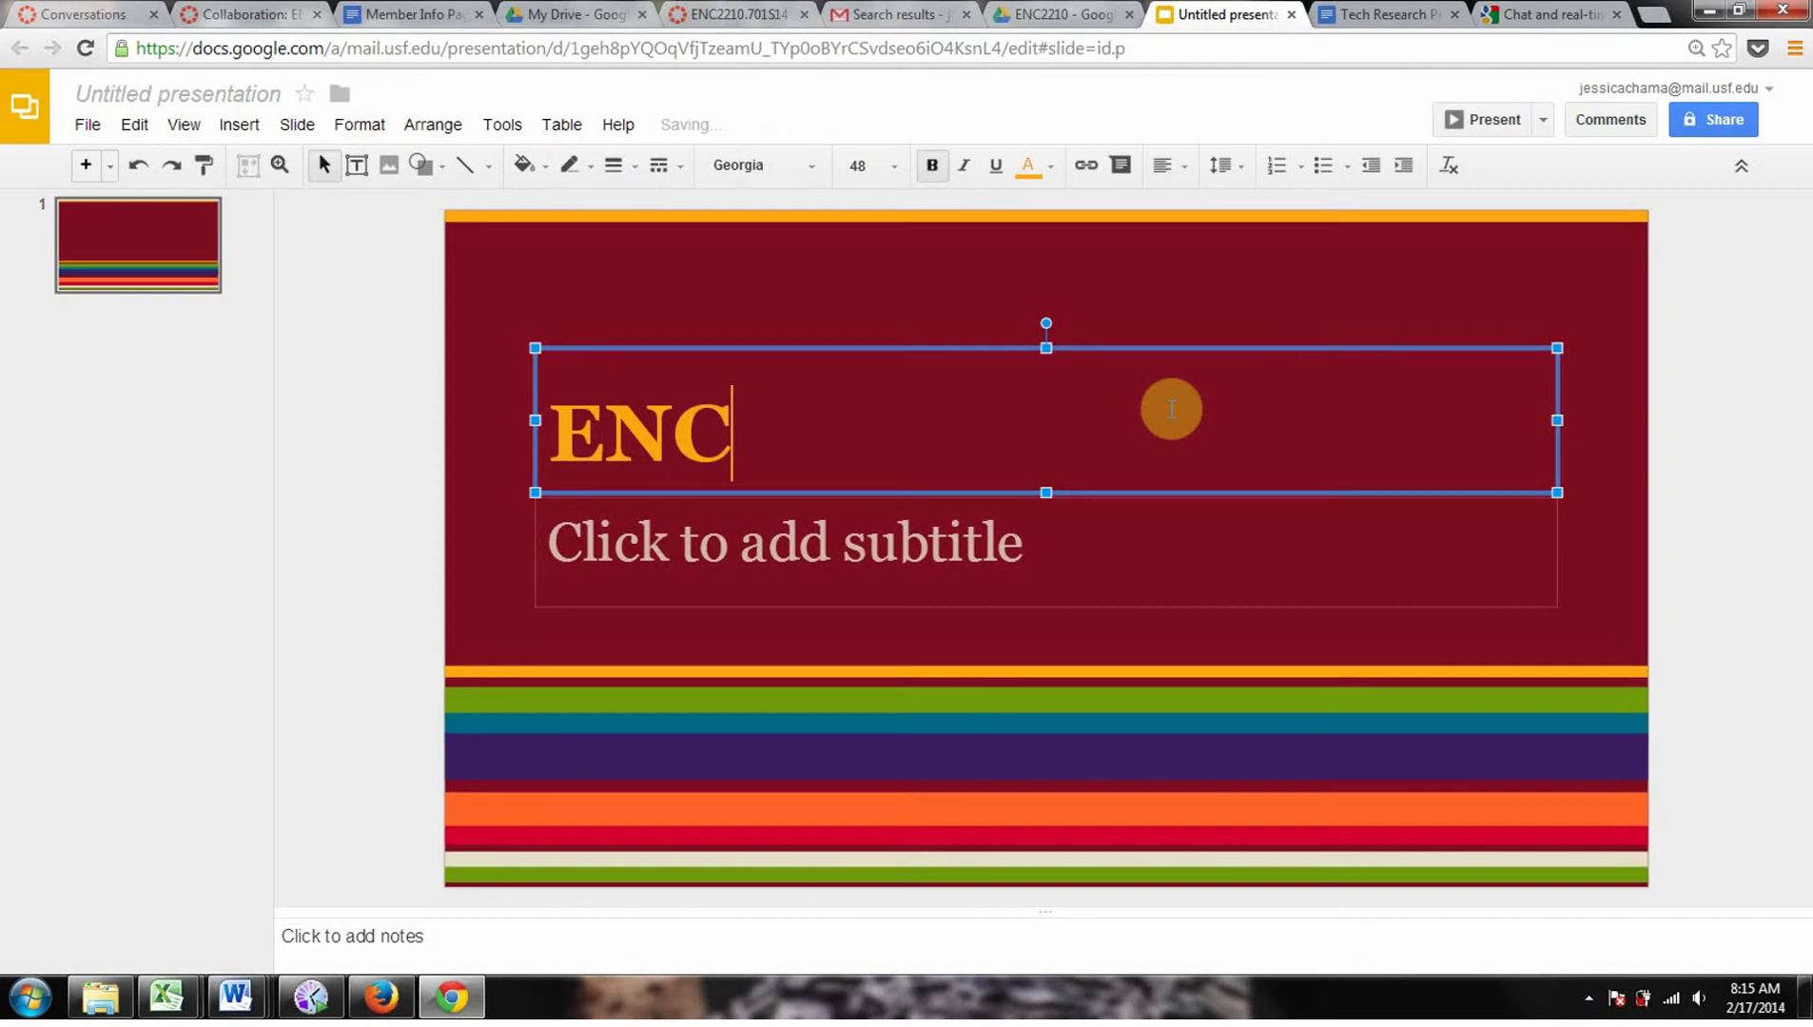
key("BackSpace")
key("BackSpace")
key("BackSpace")
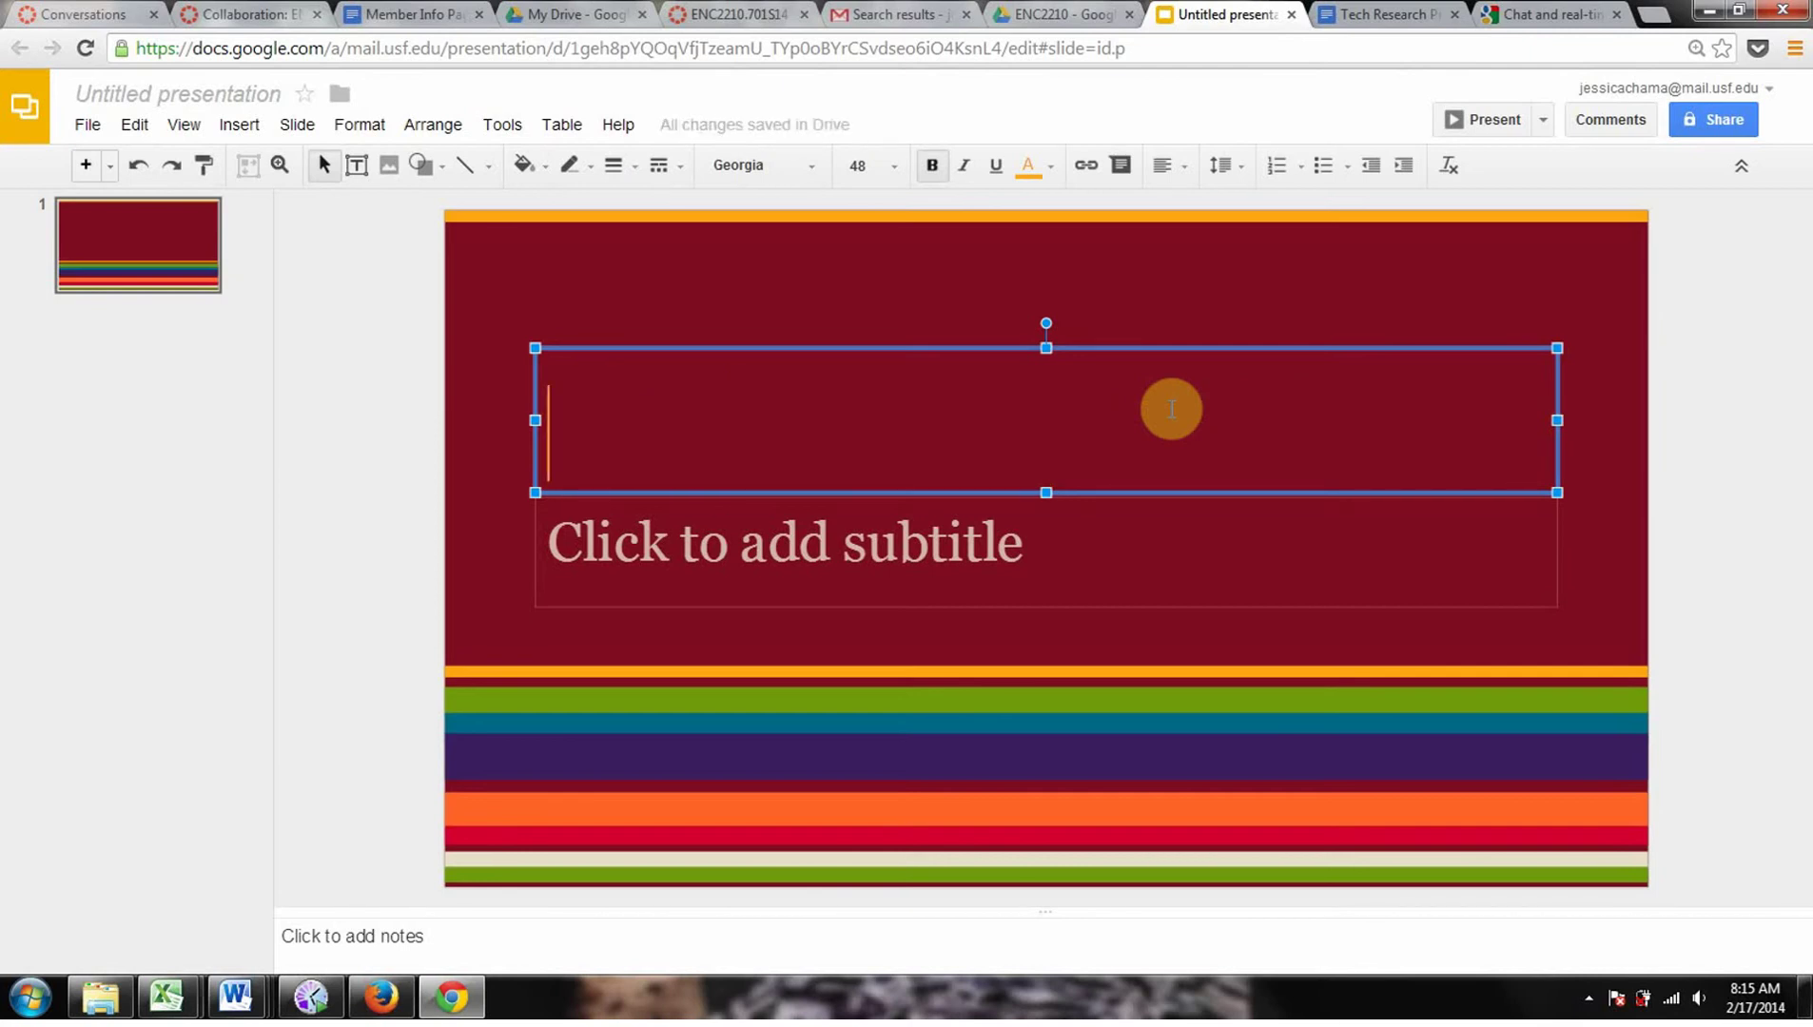
type("G")
key("BackSpace")
type("F")
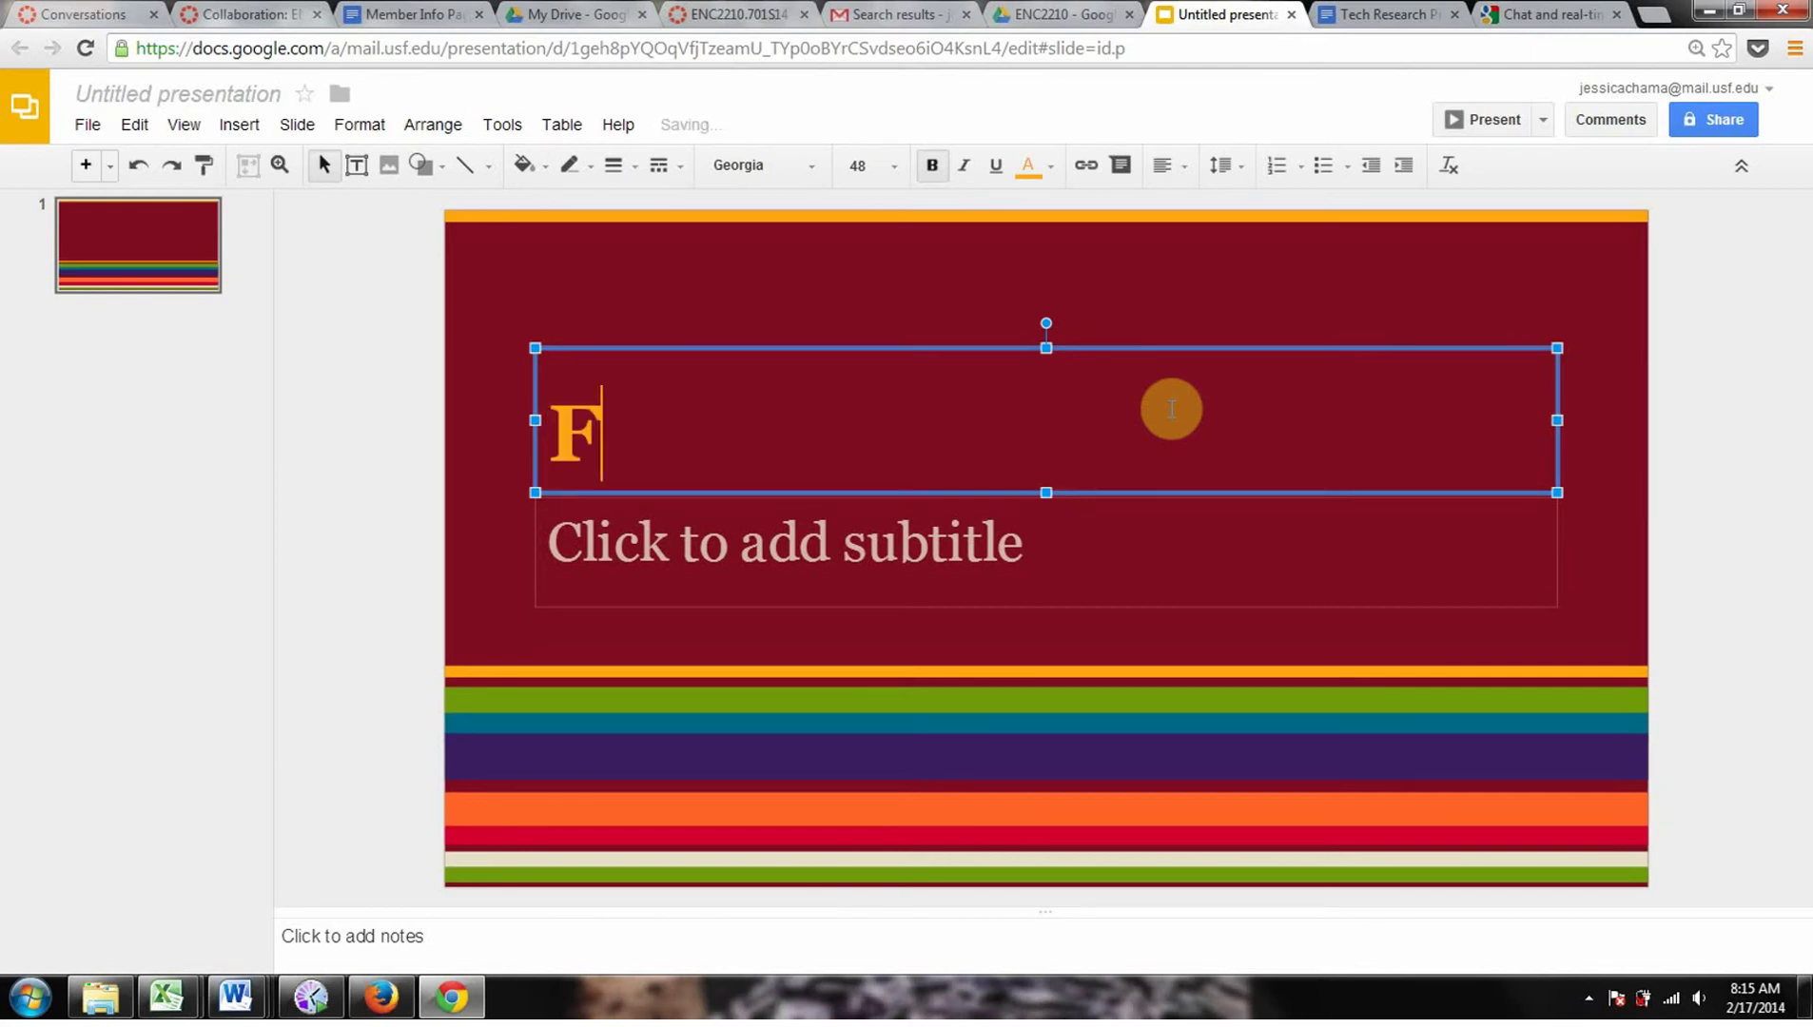
type("it Bi")
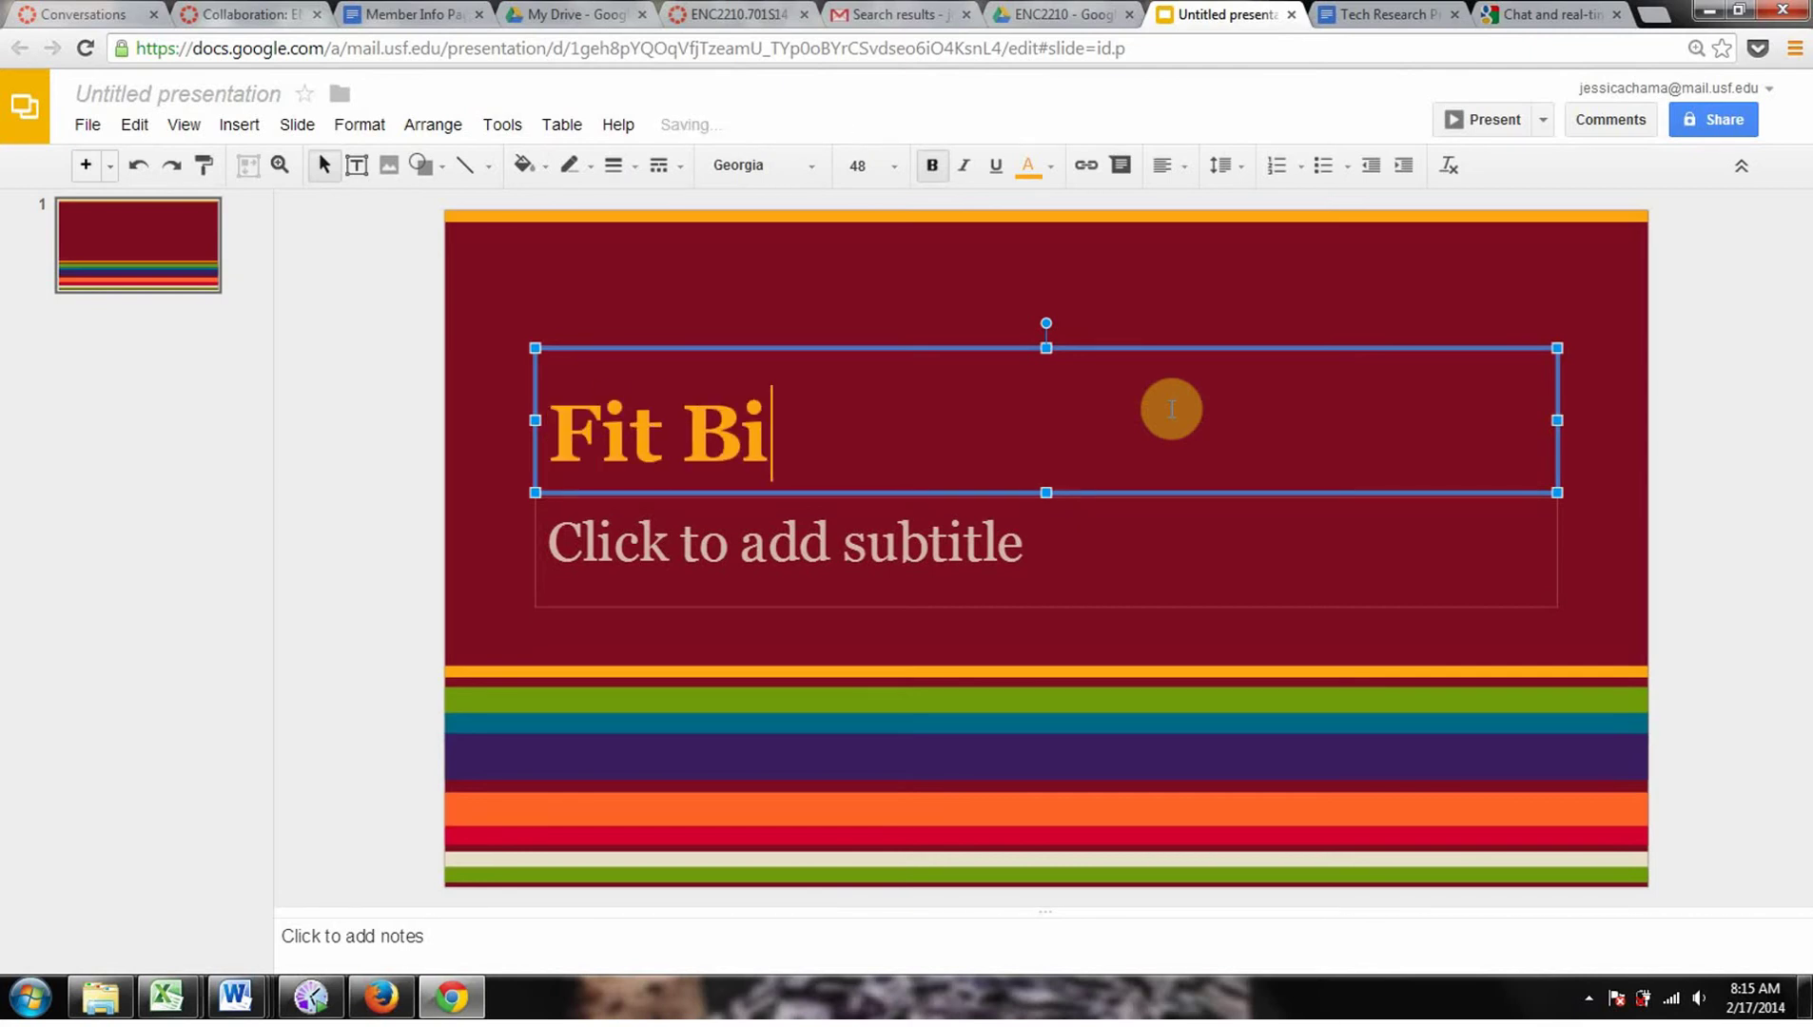
type("t for ")
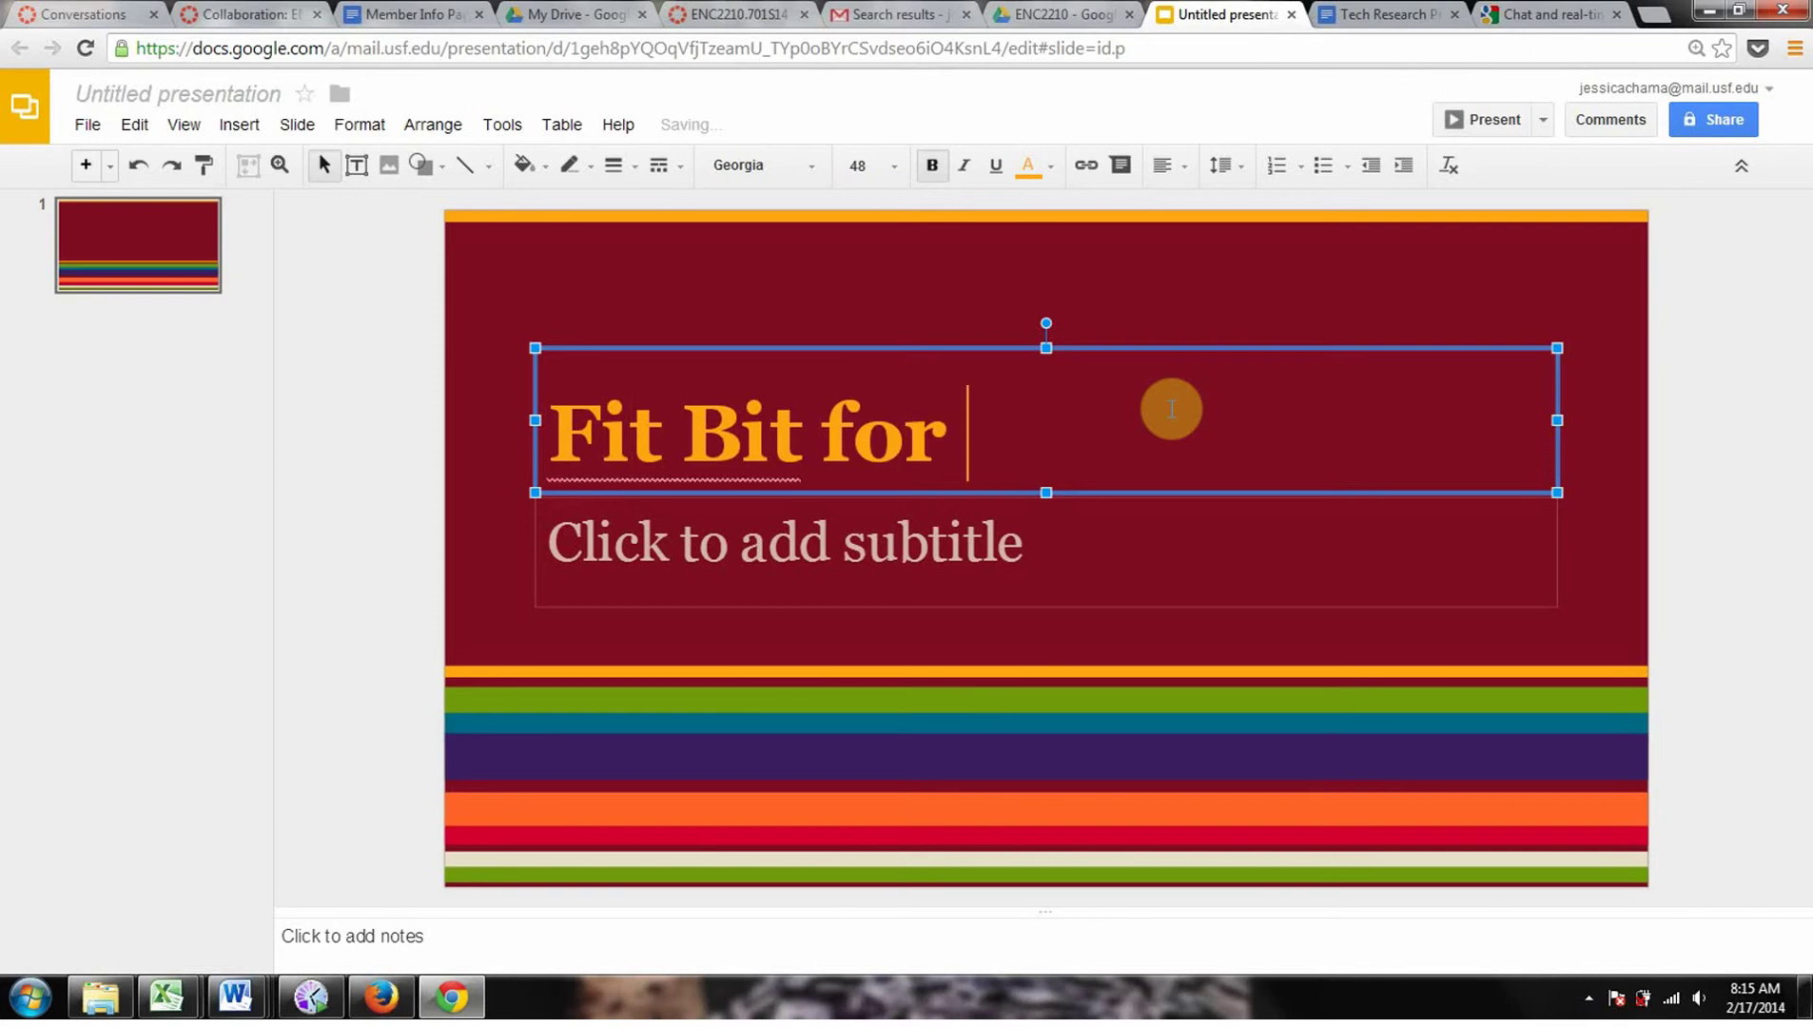
type("Fit l")
key("BackSpace")
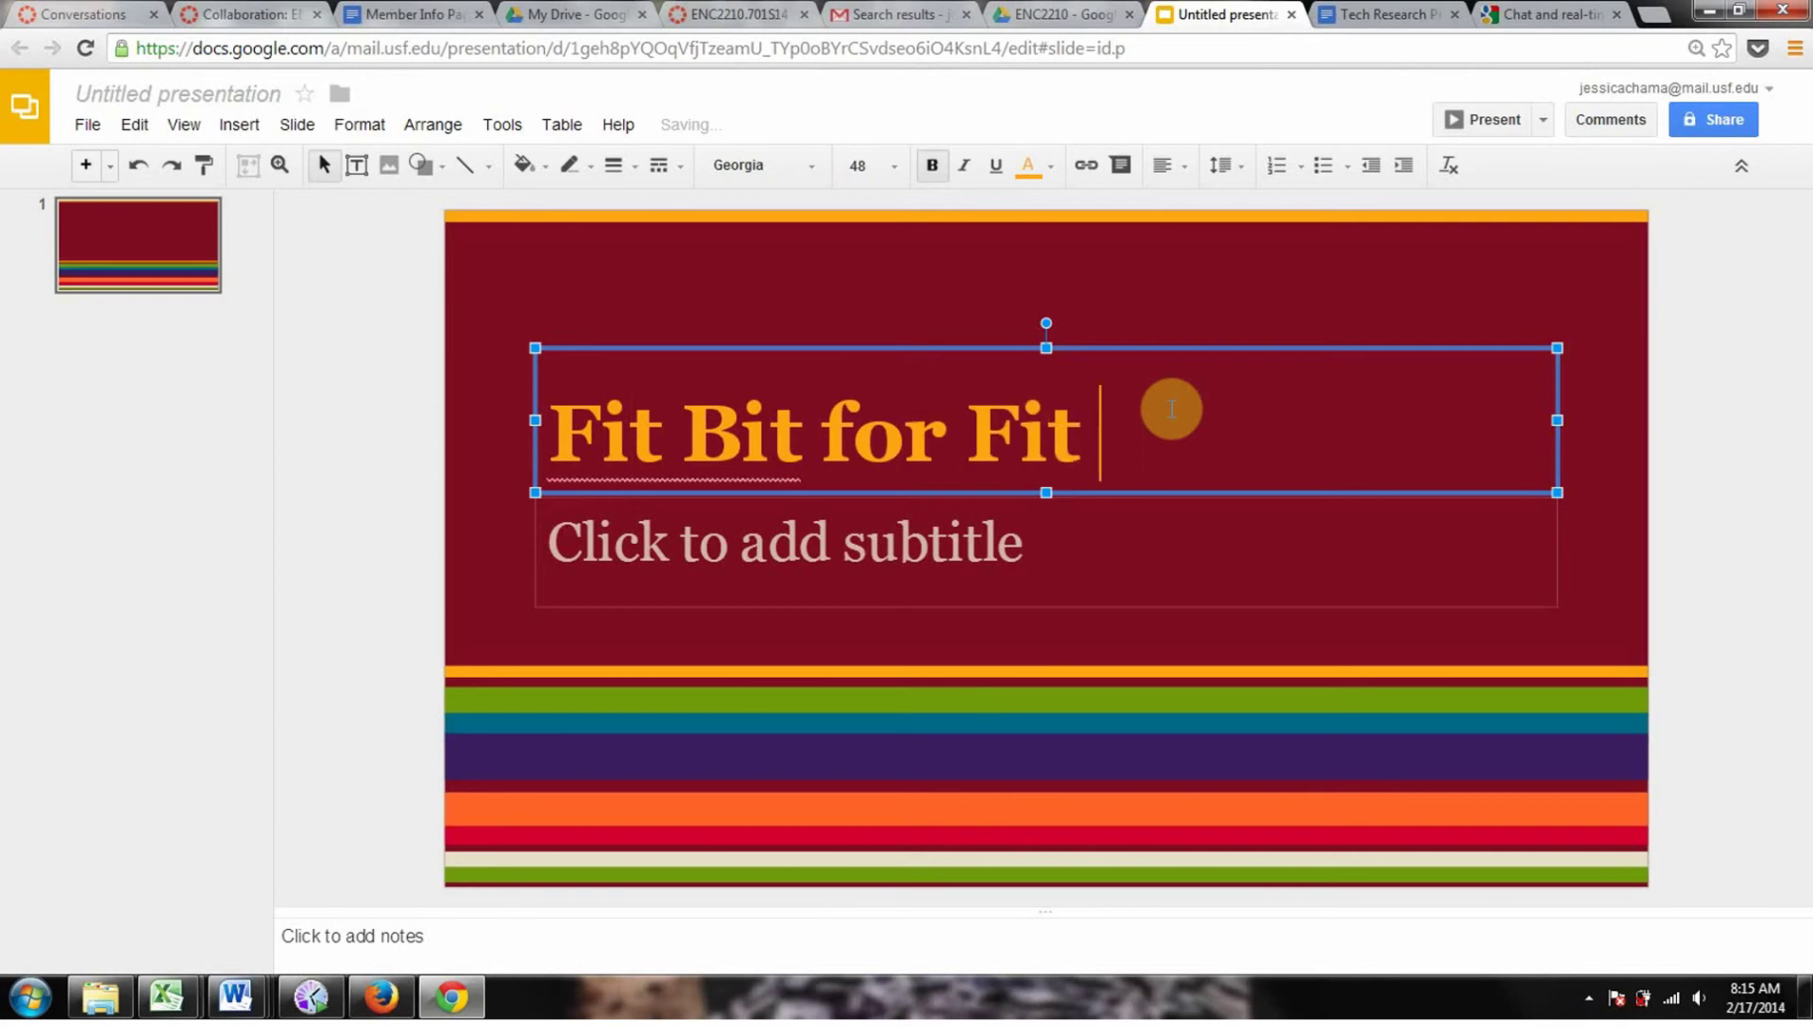
type("Life?")
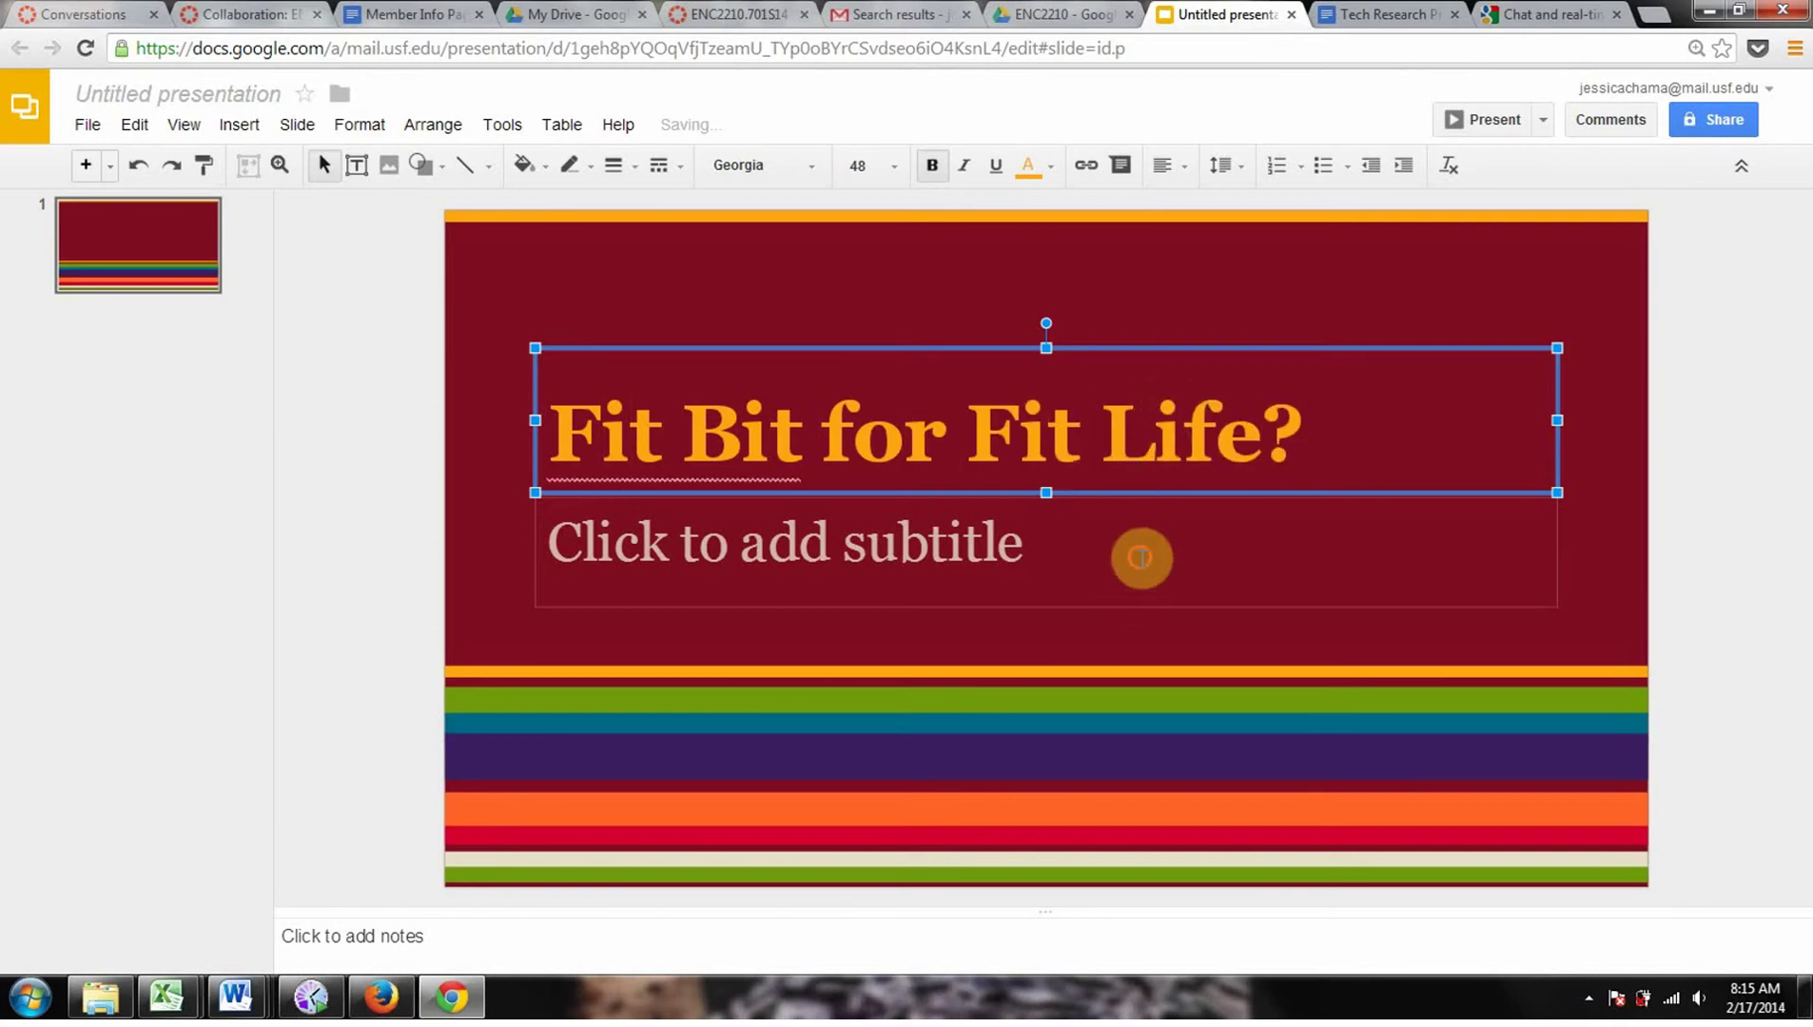
Step: Enter the subtitle "Group 1: TGH Outpatient PT Clinic" with Outpatient capitalized
left_click(1141, 558)
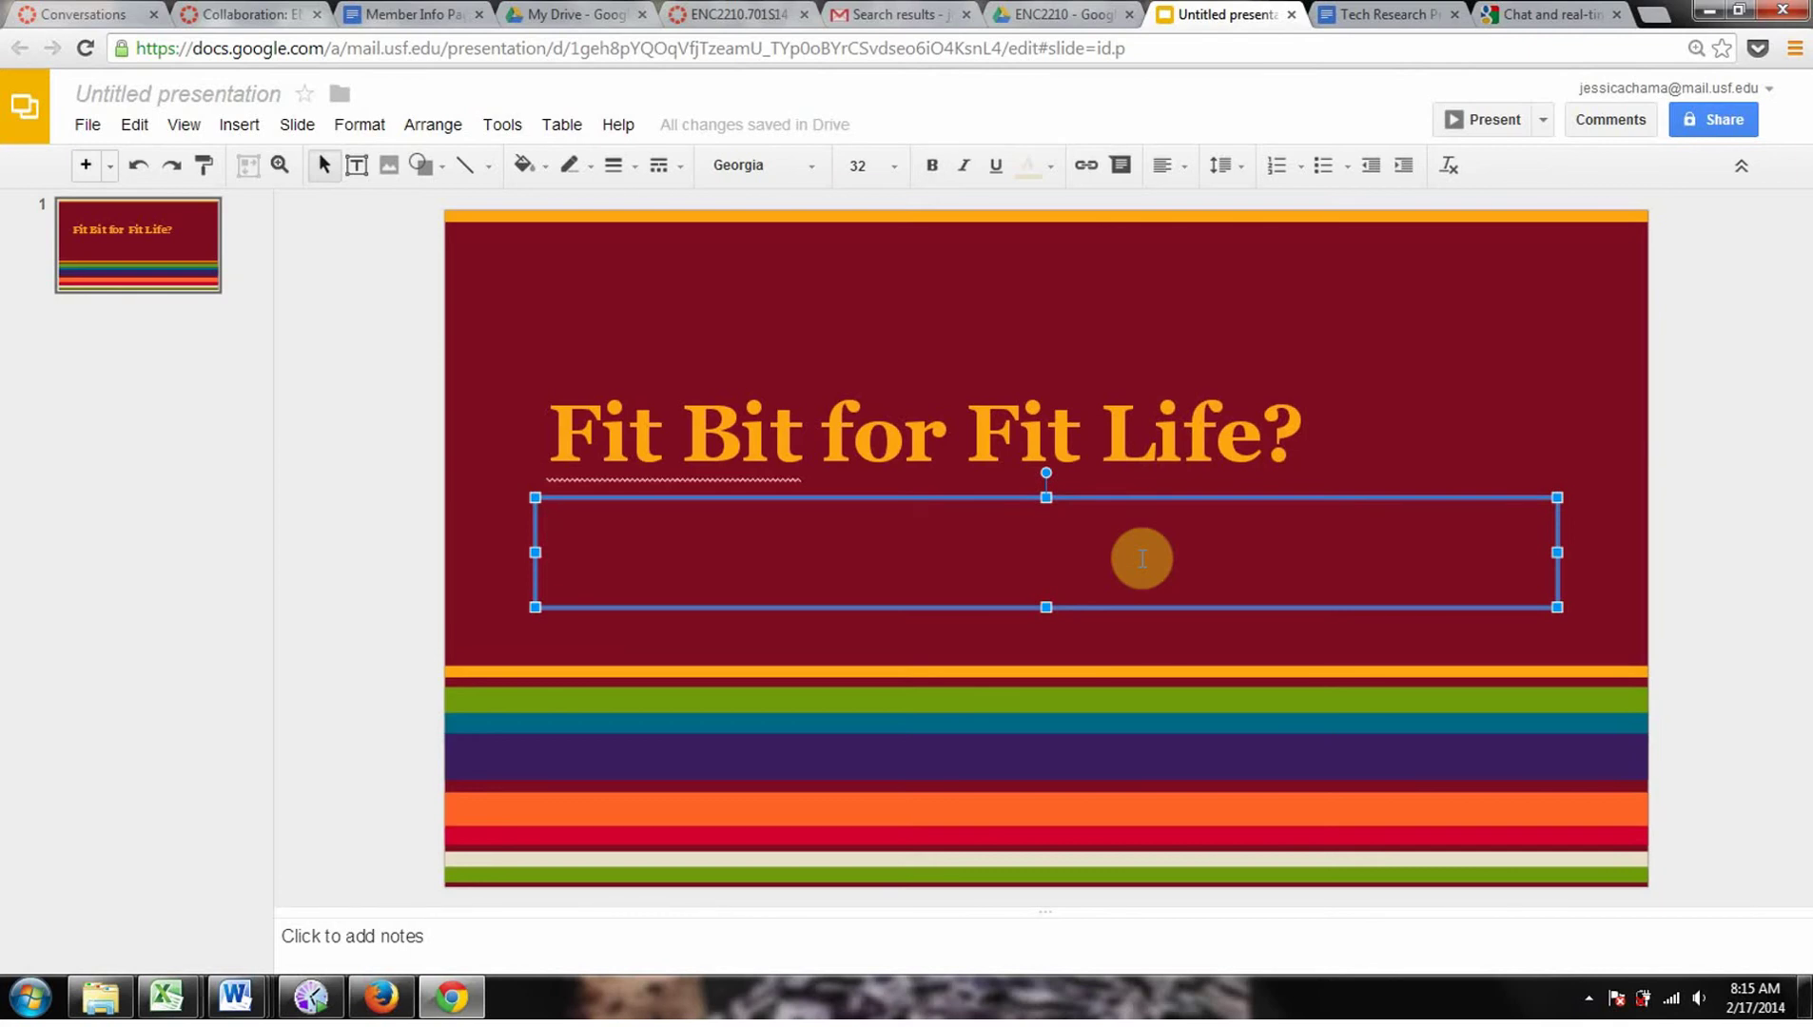
type("Group 2")
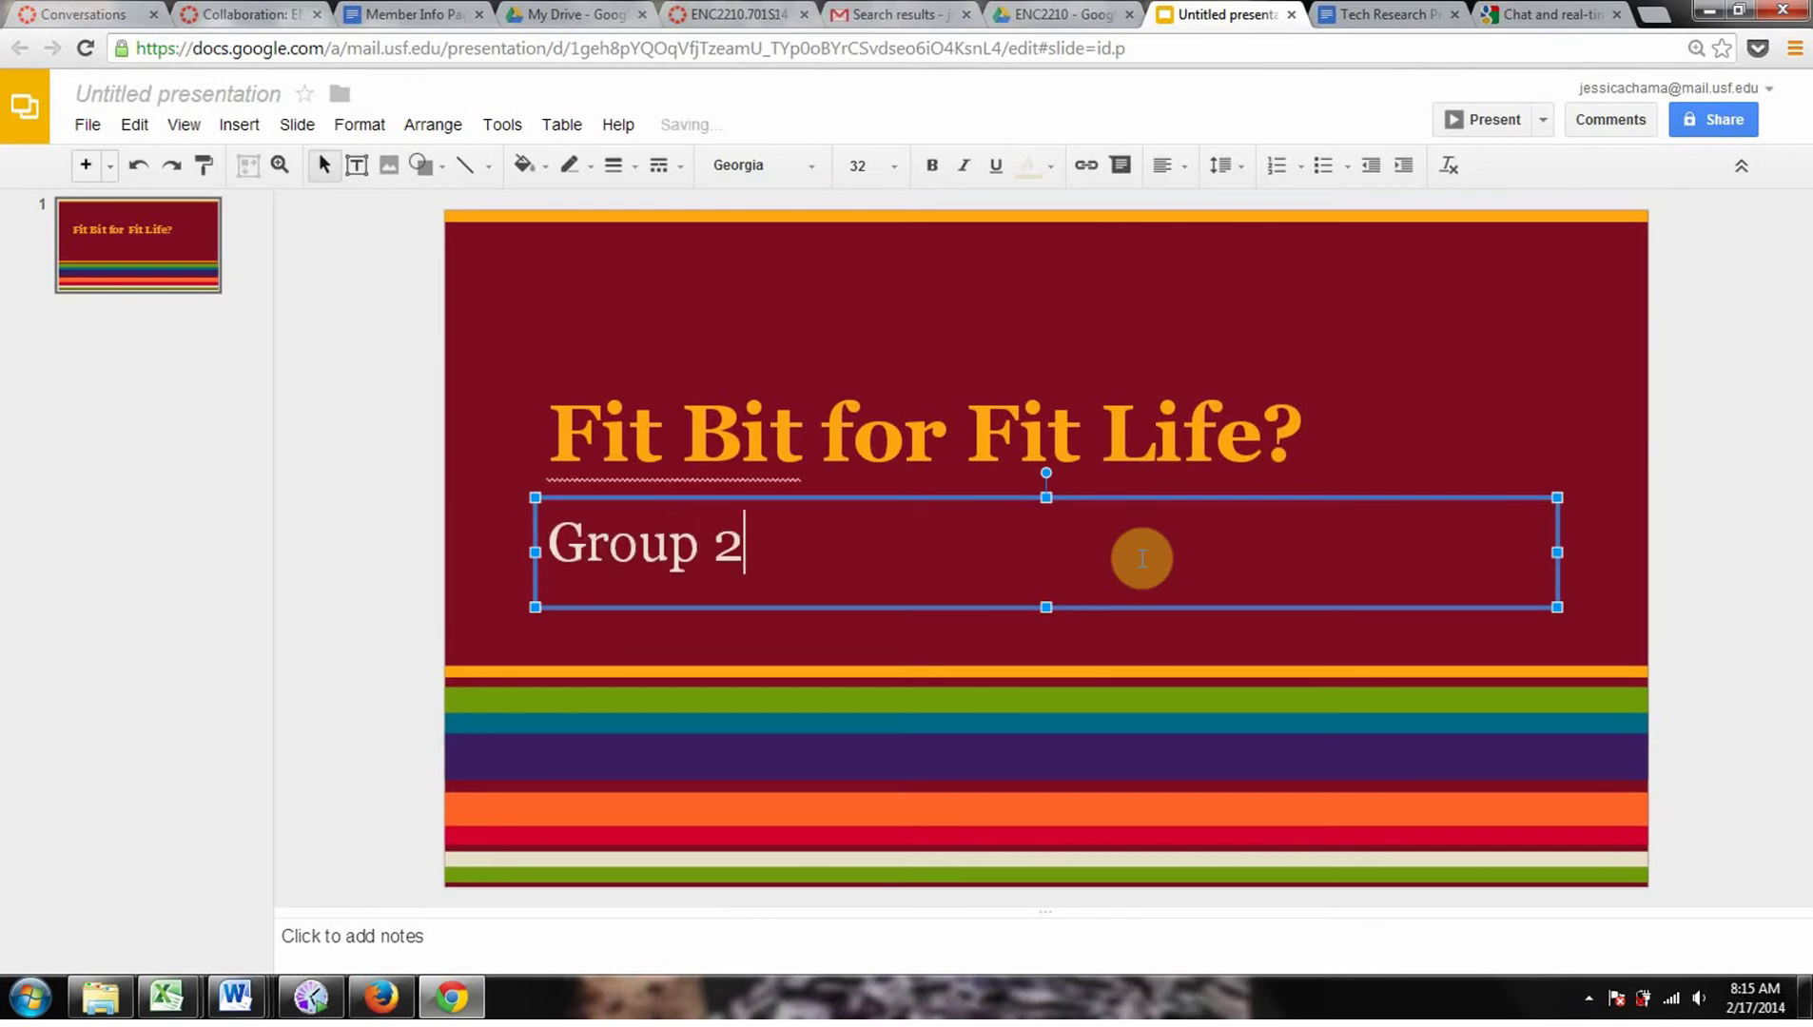
type(":")
key("BackSpace")
key("BackSpace")
key("BackSpace")
key("BackSpace")
type("1: TGH")
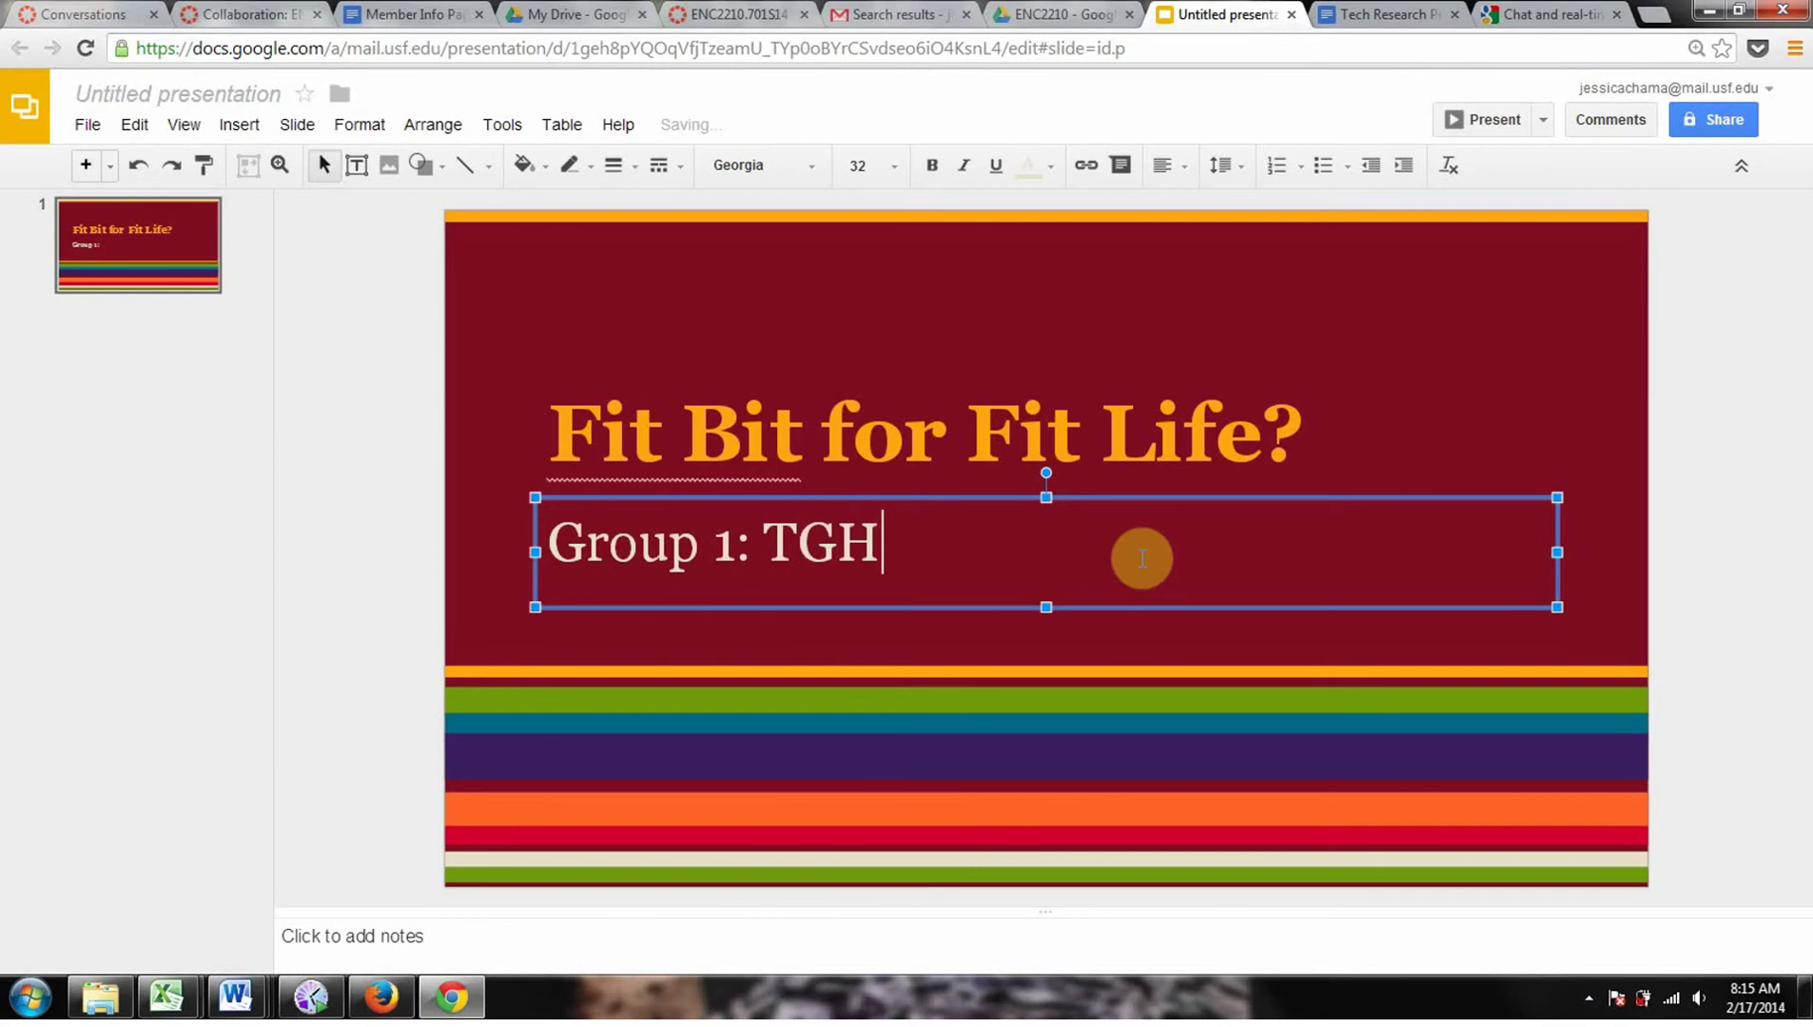
type(" outpatient")
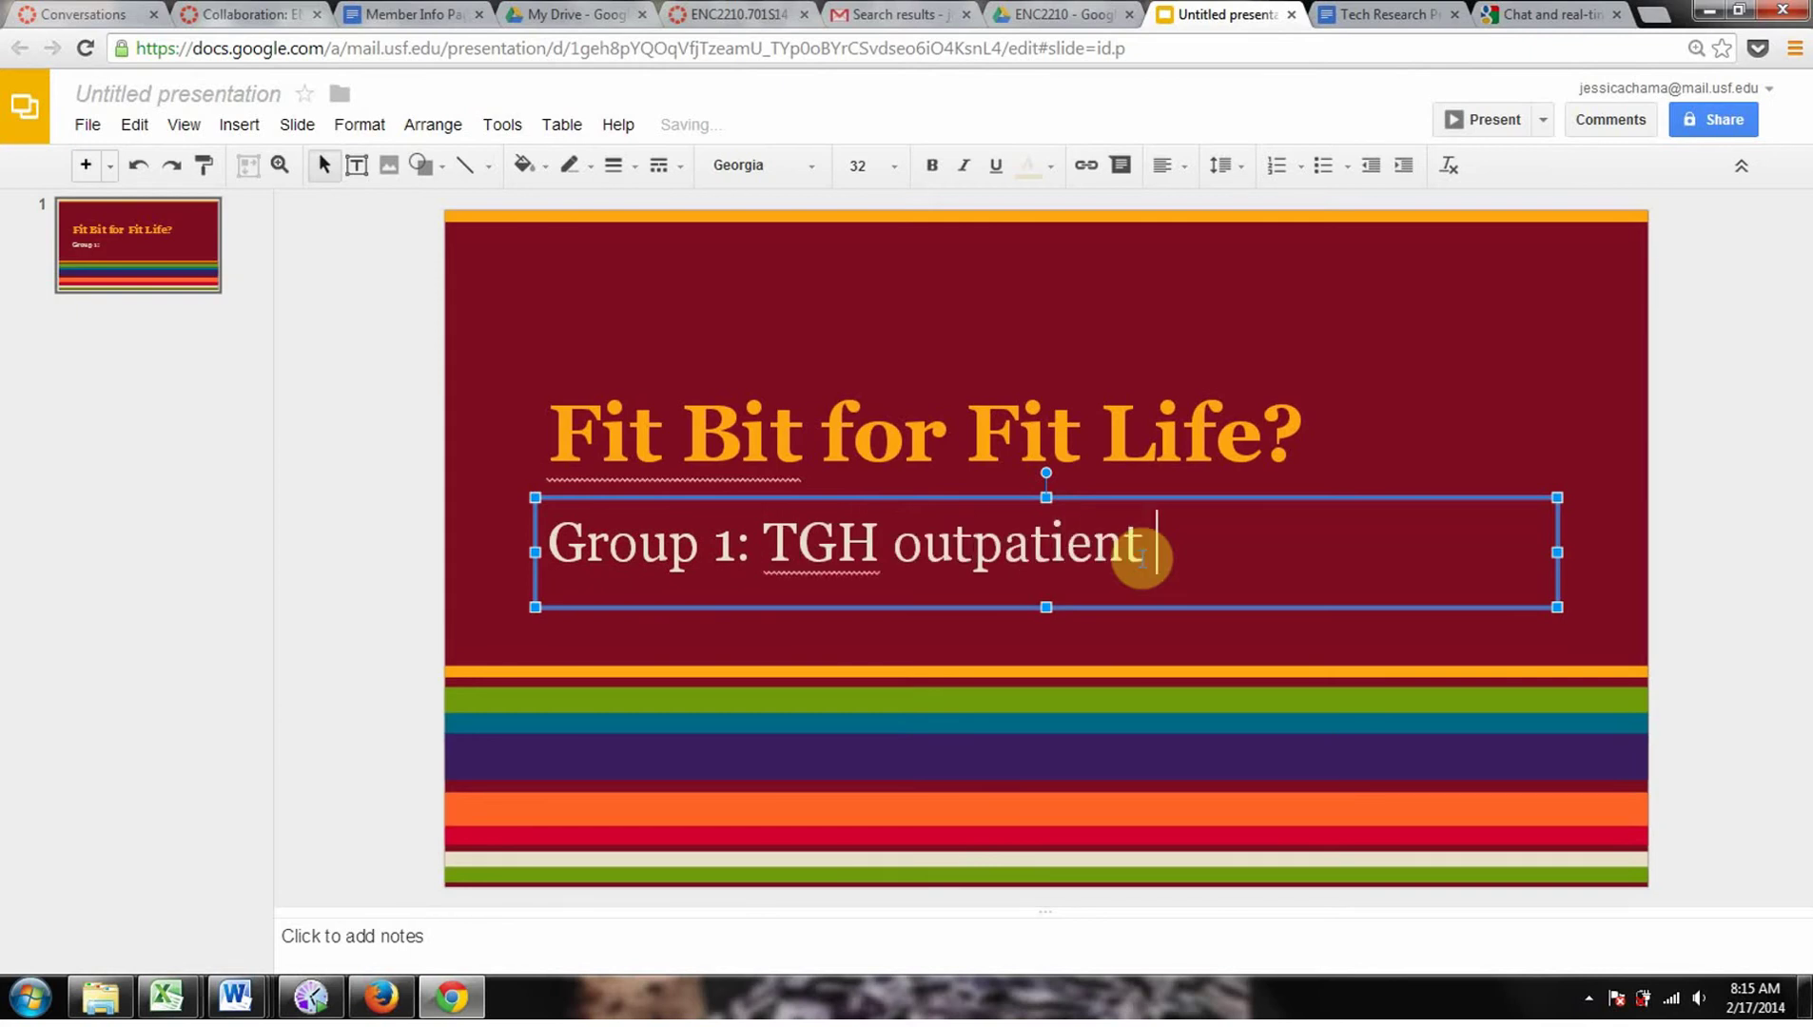
key("Left")
key("Left")
key("Left")
key("Left")
key("Left")
key("Left")
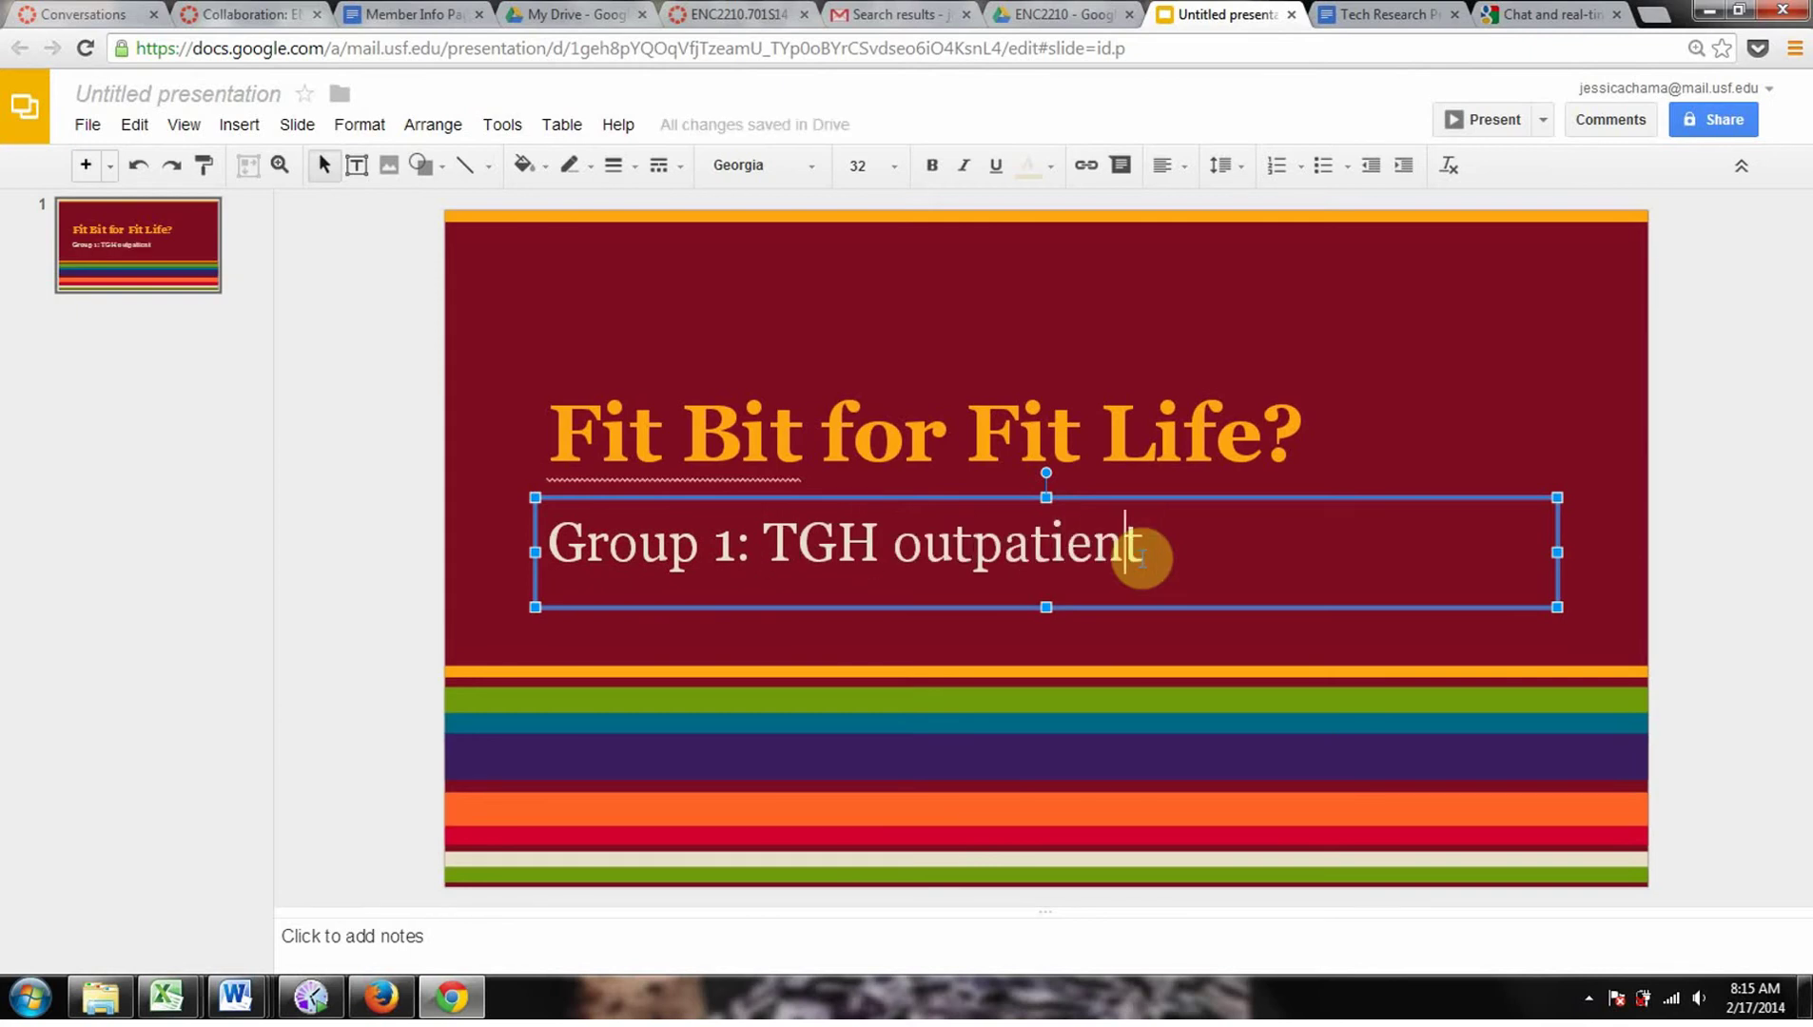
key("Left")
key("Left")
key("Left")
key("Left")
key("Left")
key("Delete")
type("Outpatient ")
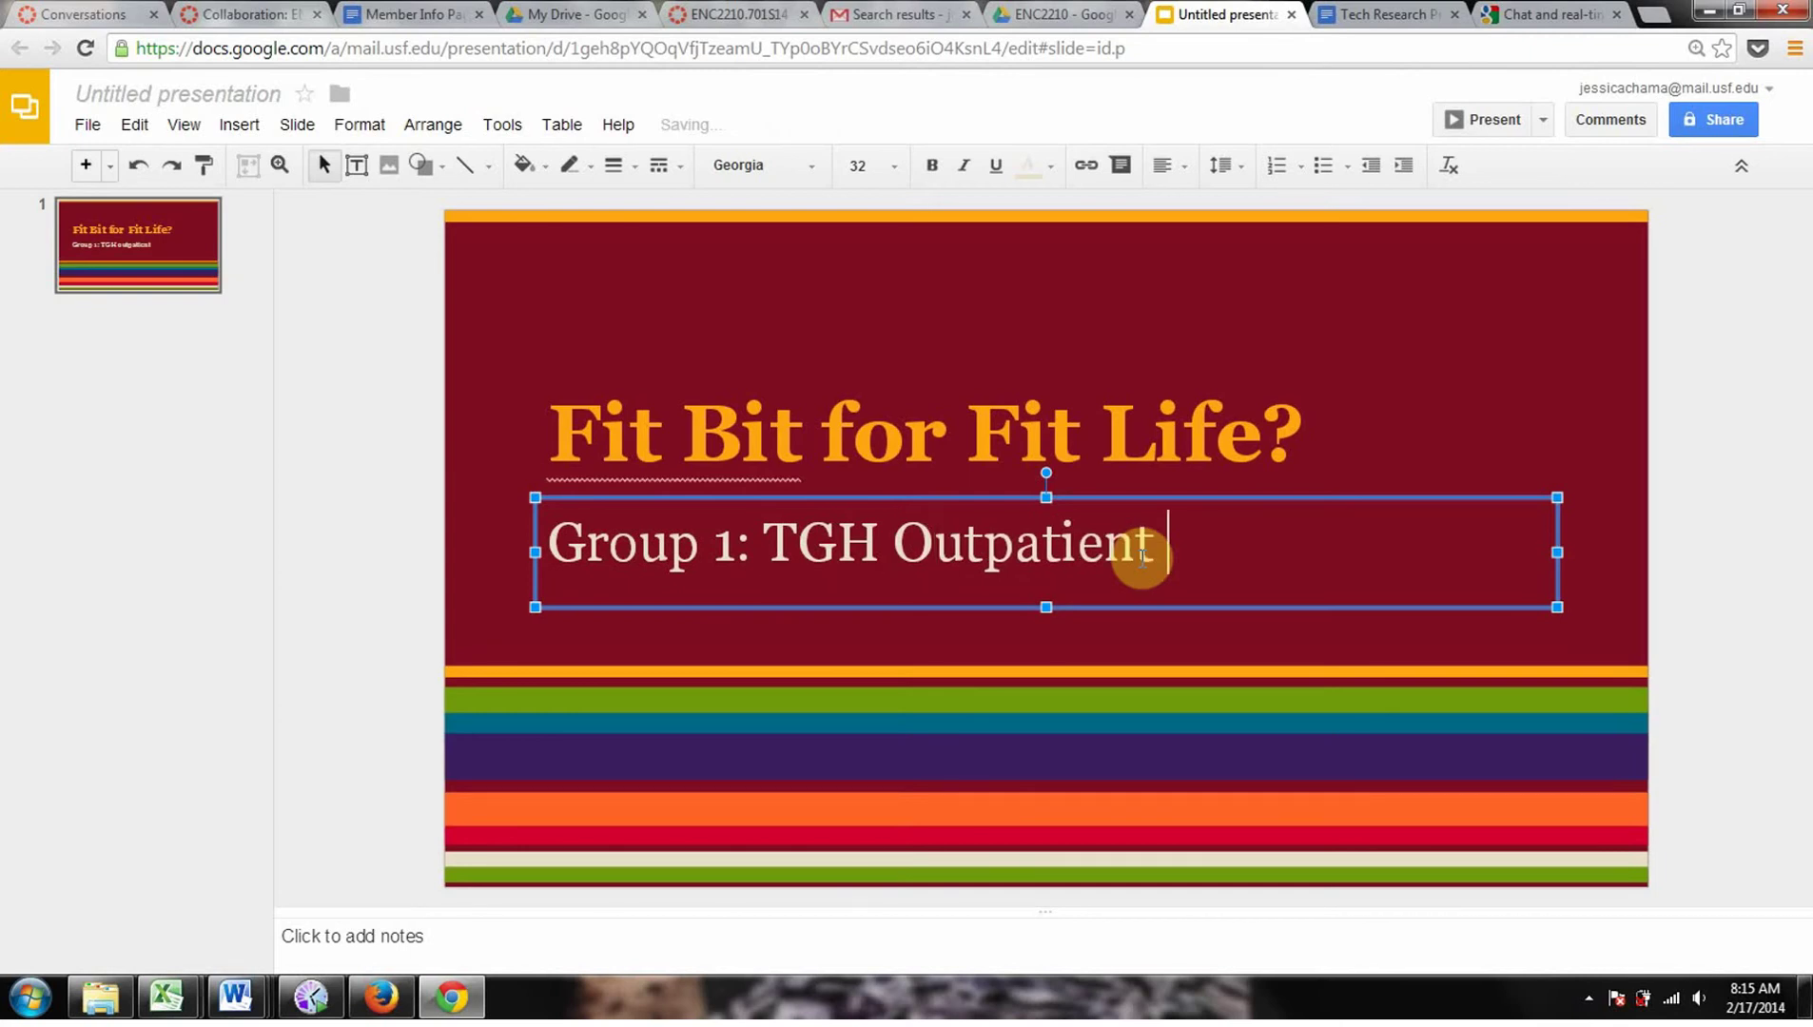
type("PT Clinic")
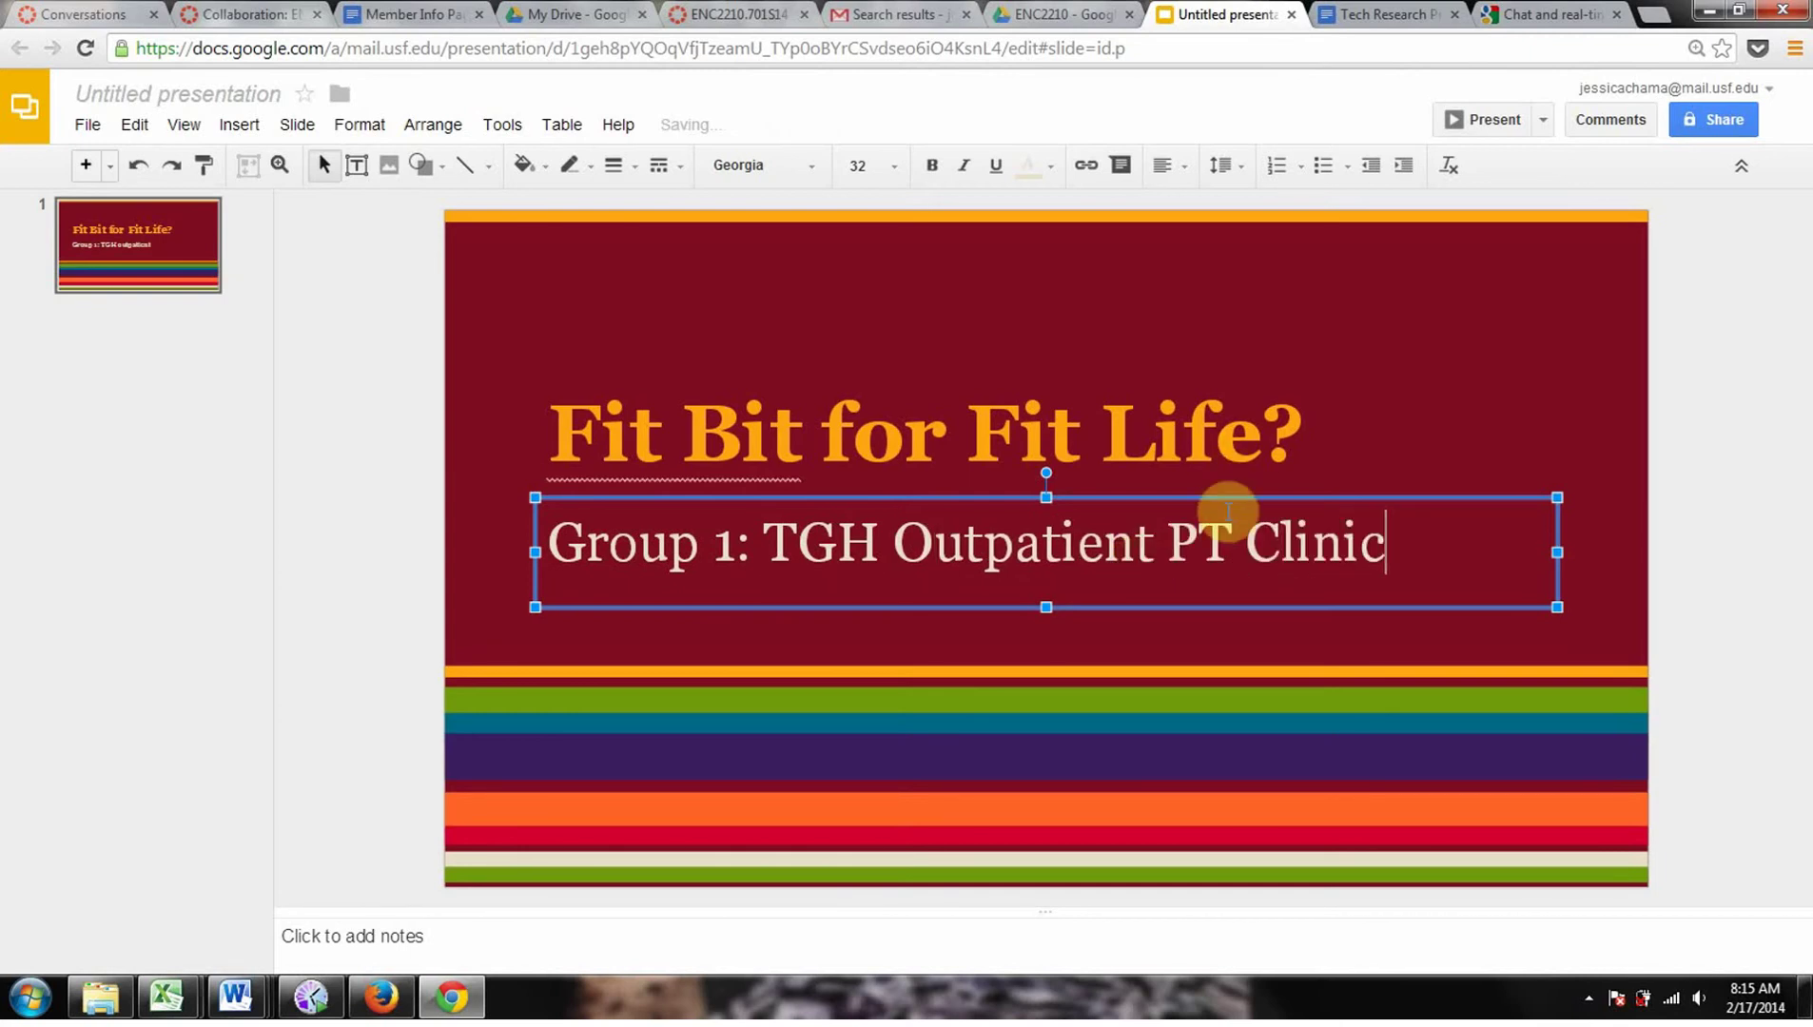
Step: Select parts of the subtitle text, then finish editing the subtitle
left_click_drag(1424, 530, 780, 535)
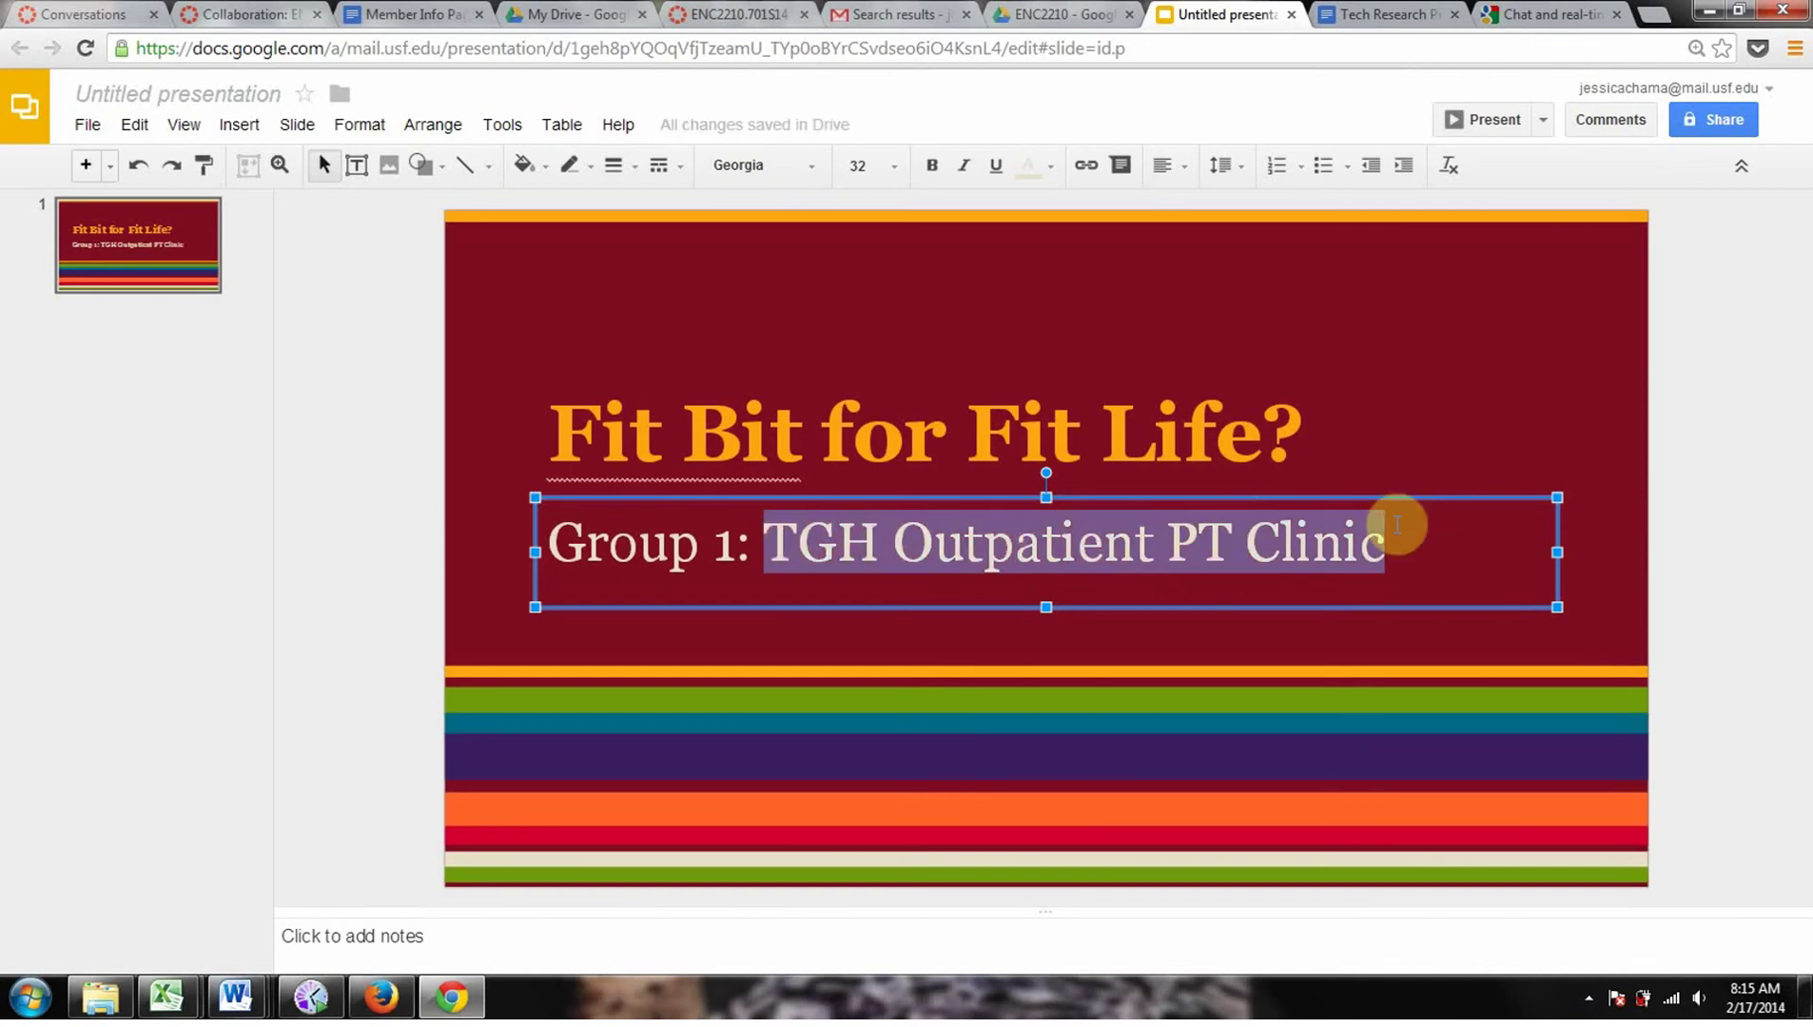
left_click(1384, 533)
left_click(609, 542)
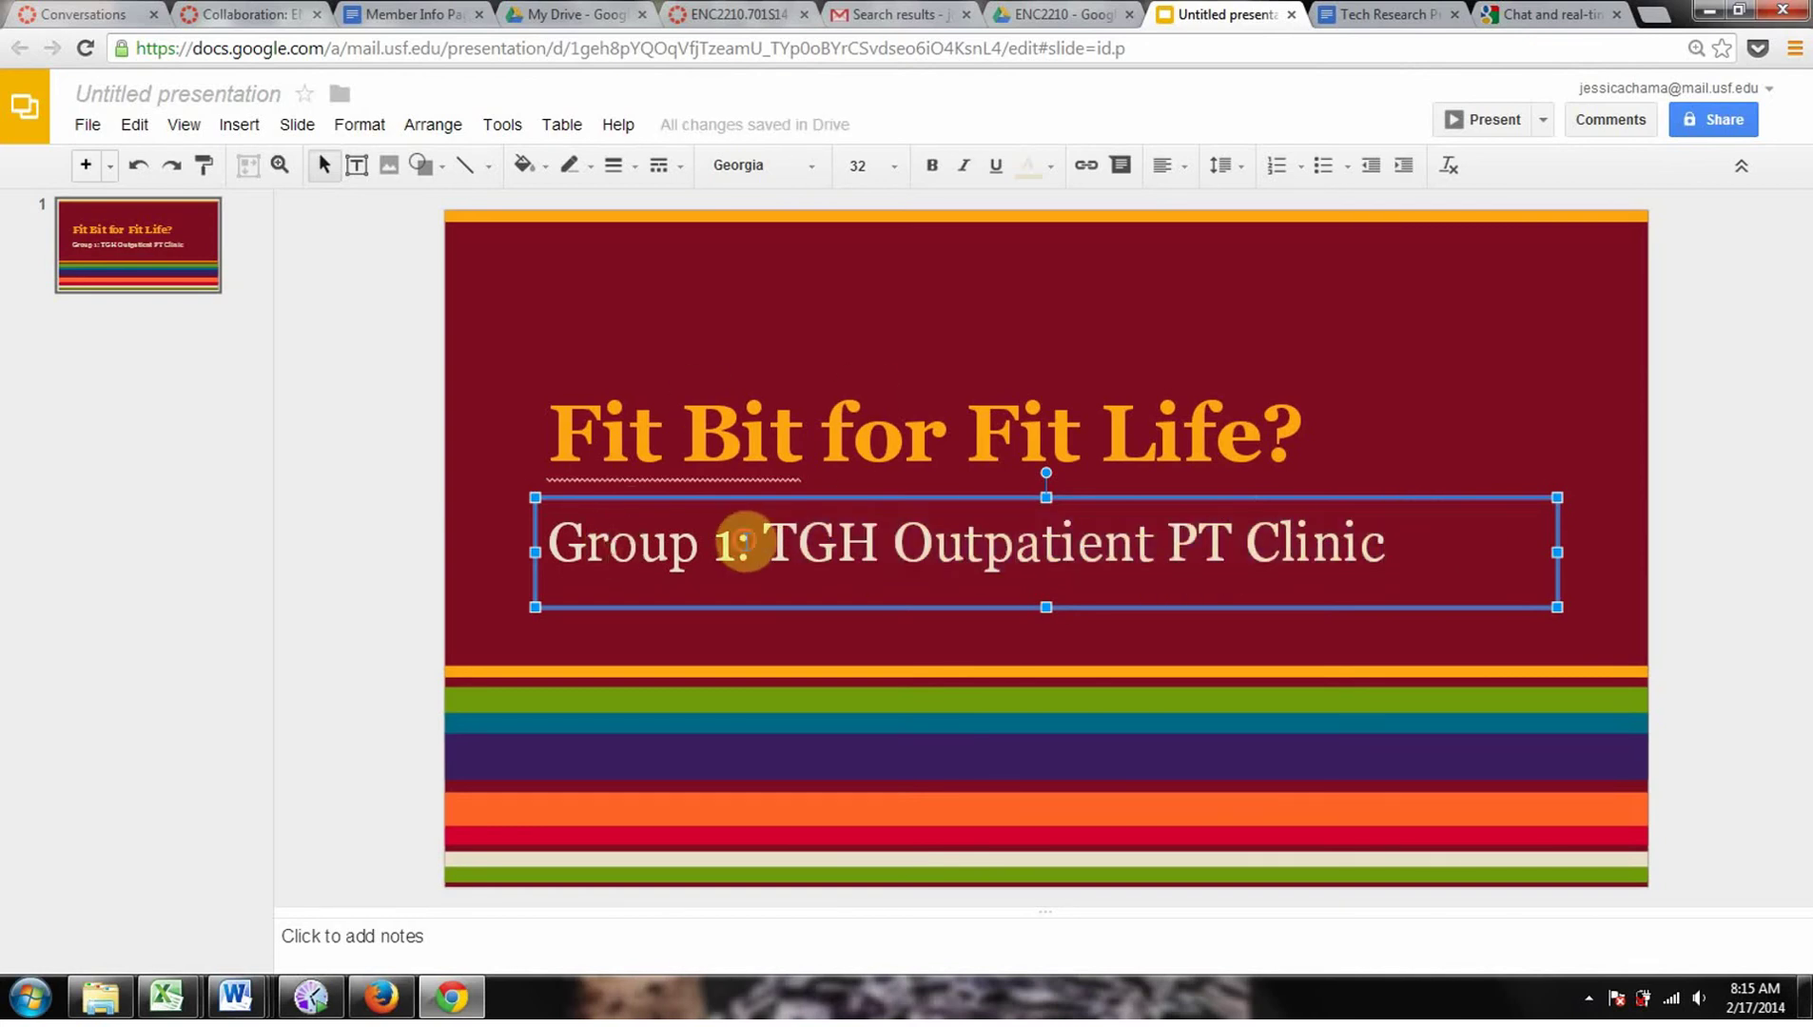
left_click(751, 542, "shift")
left_click(585, 542, "shift")
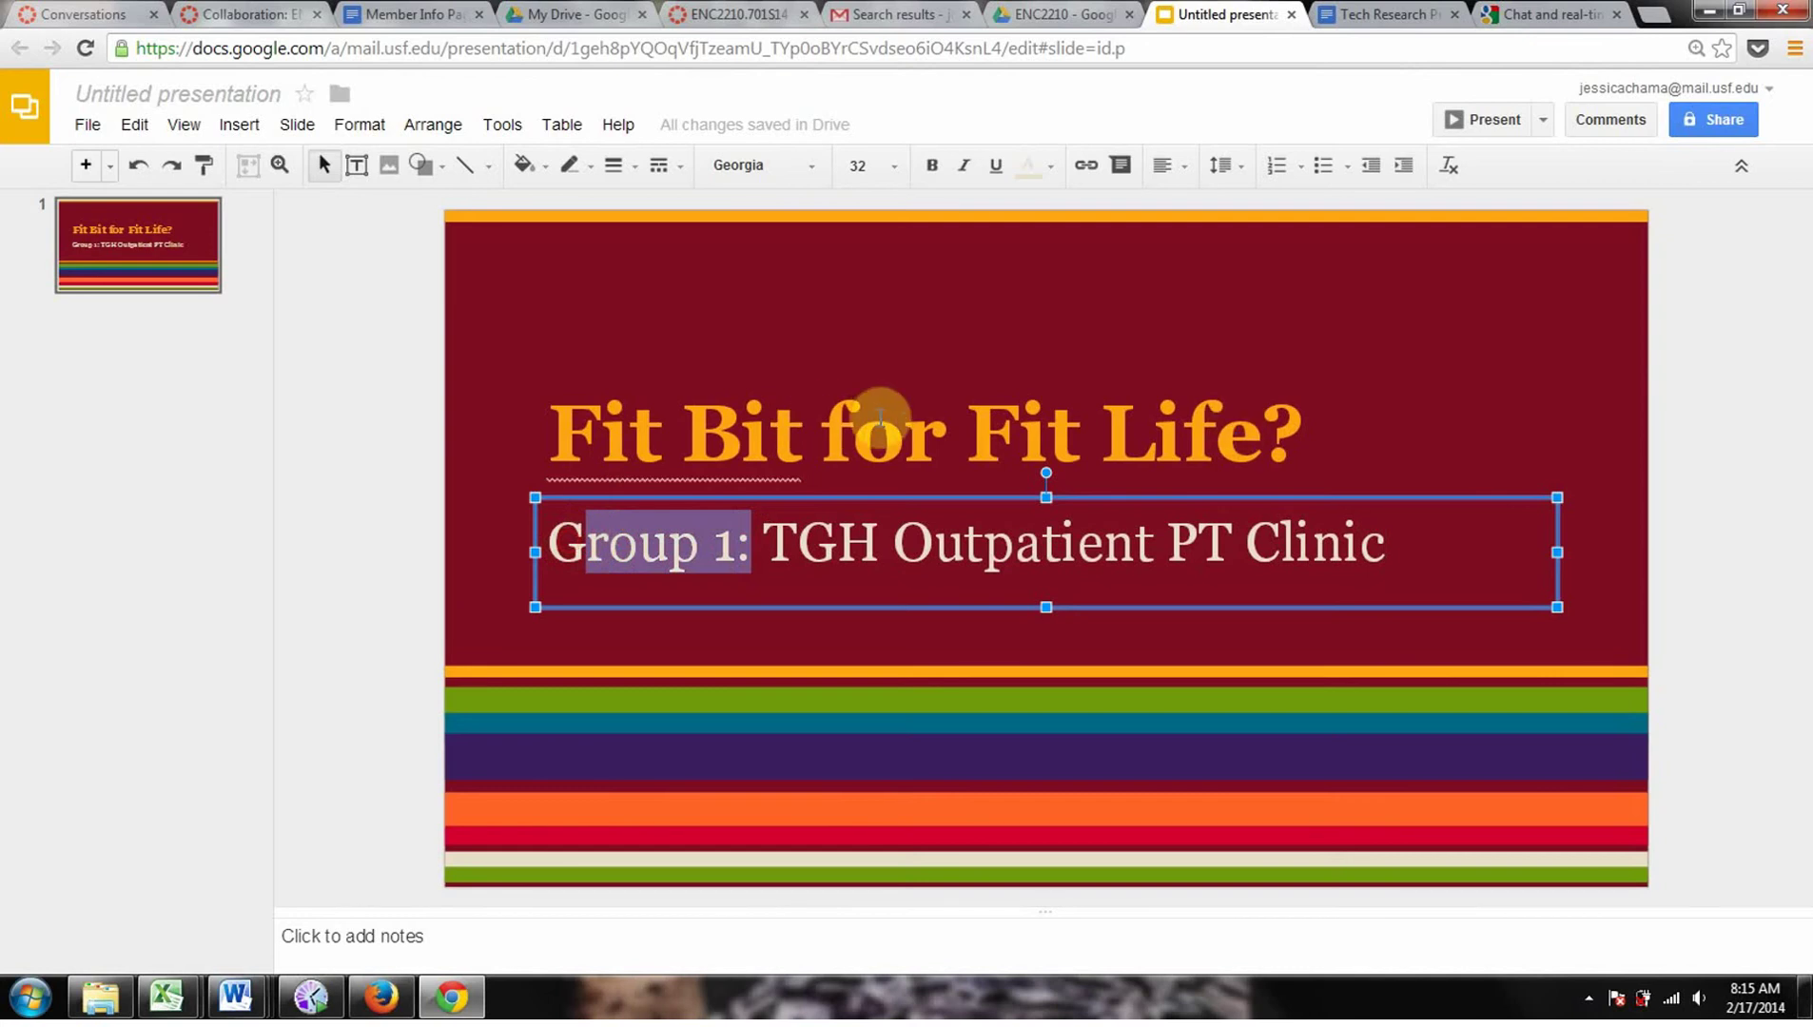
left_click(340, 368)
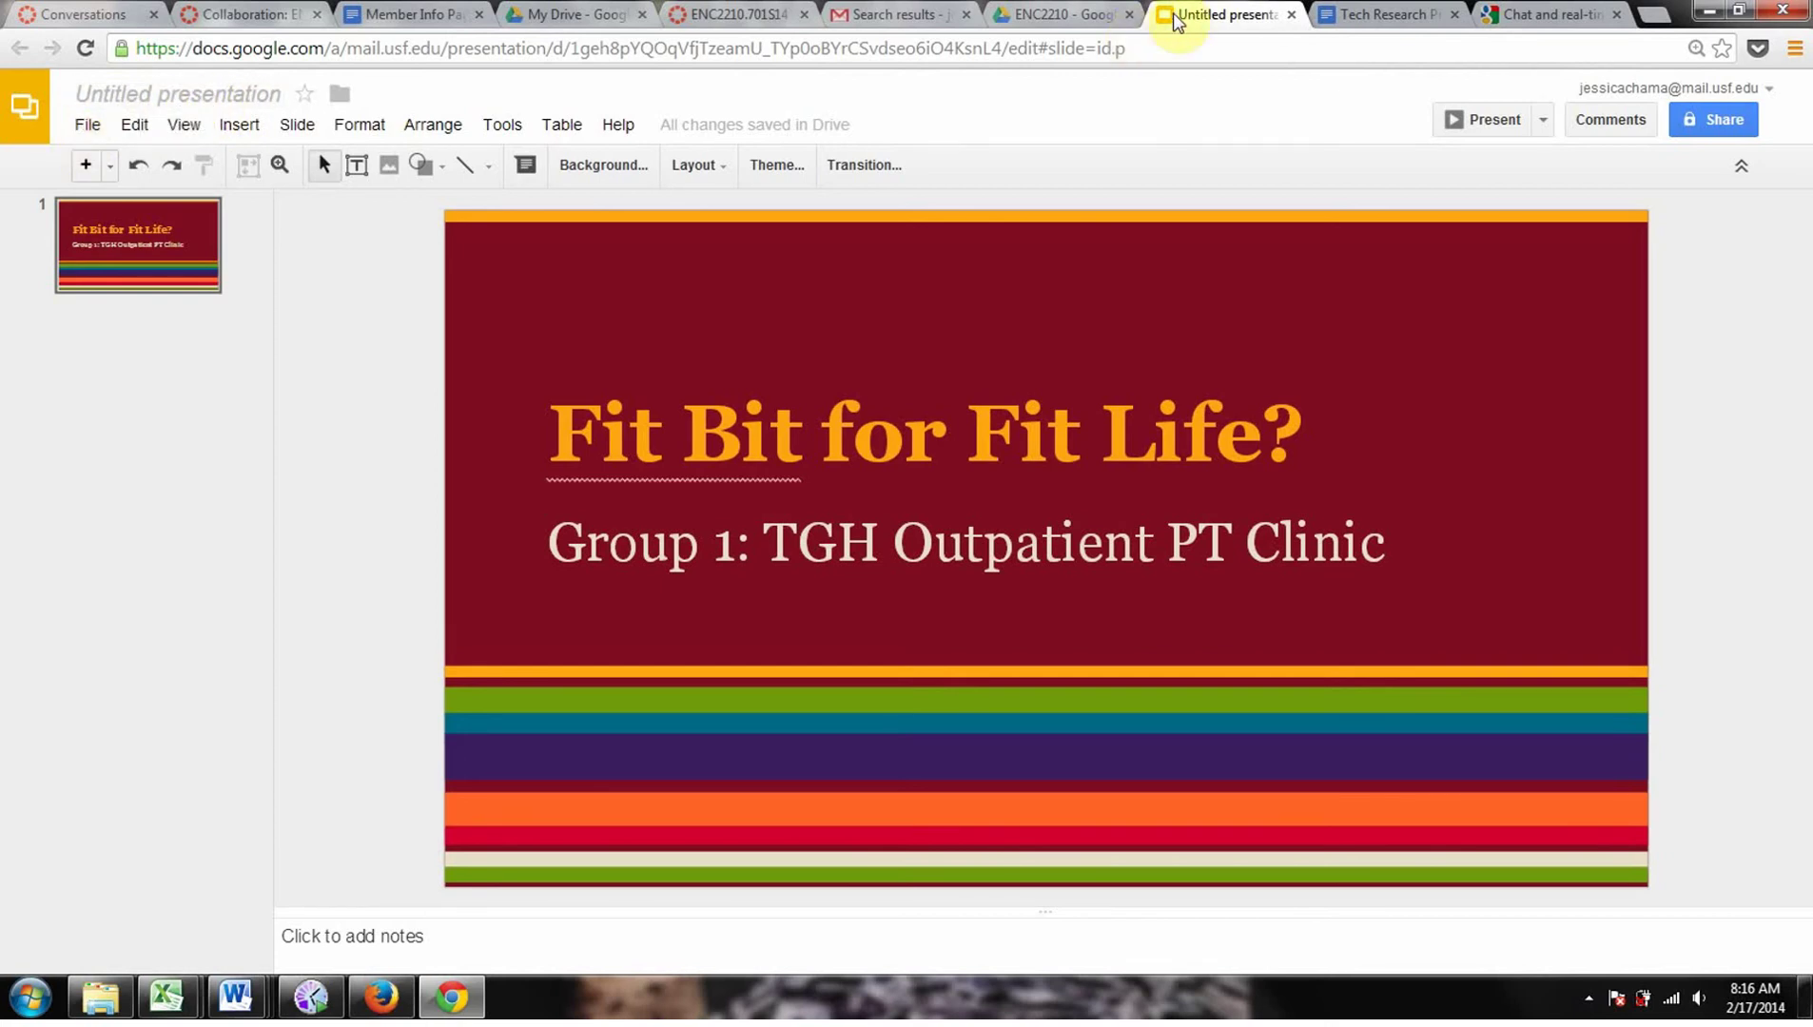
Step: Close the presentation and download Untitled presentation from ENC2210 as a PowerPoint file
left_click(1293, 15)
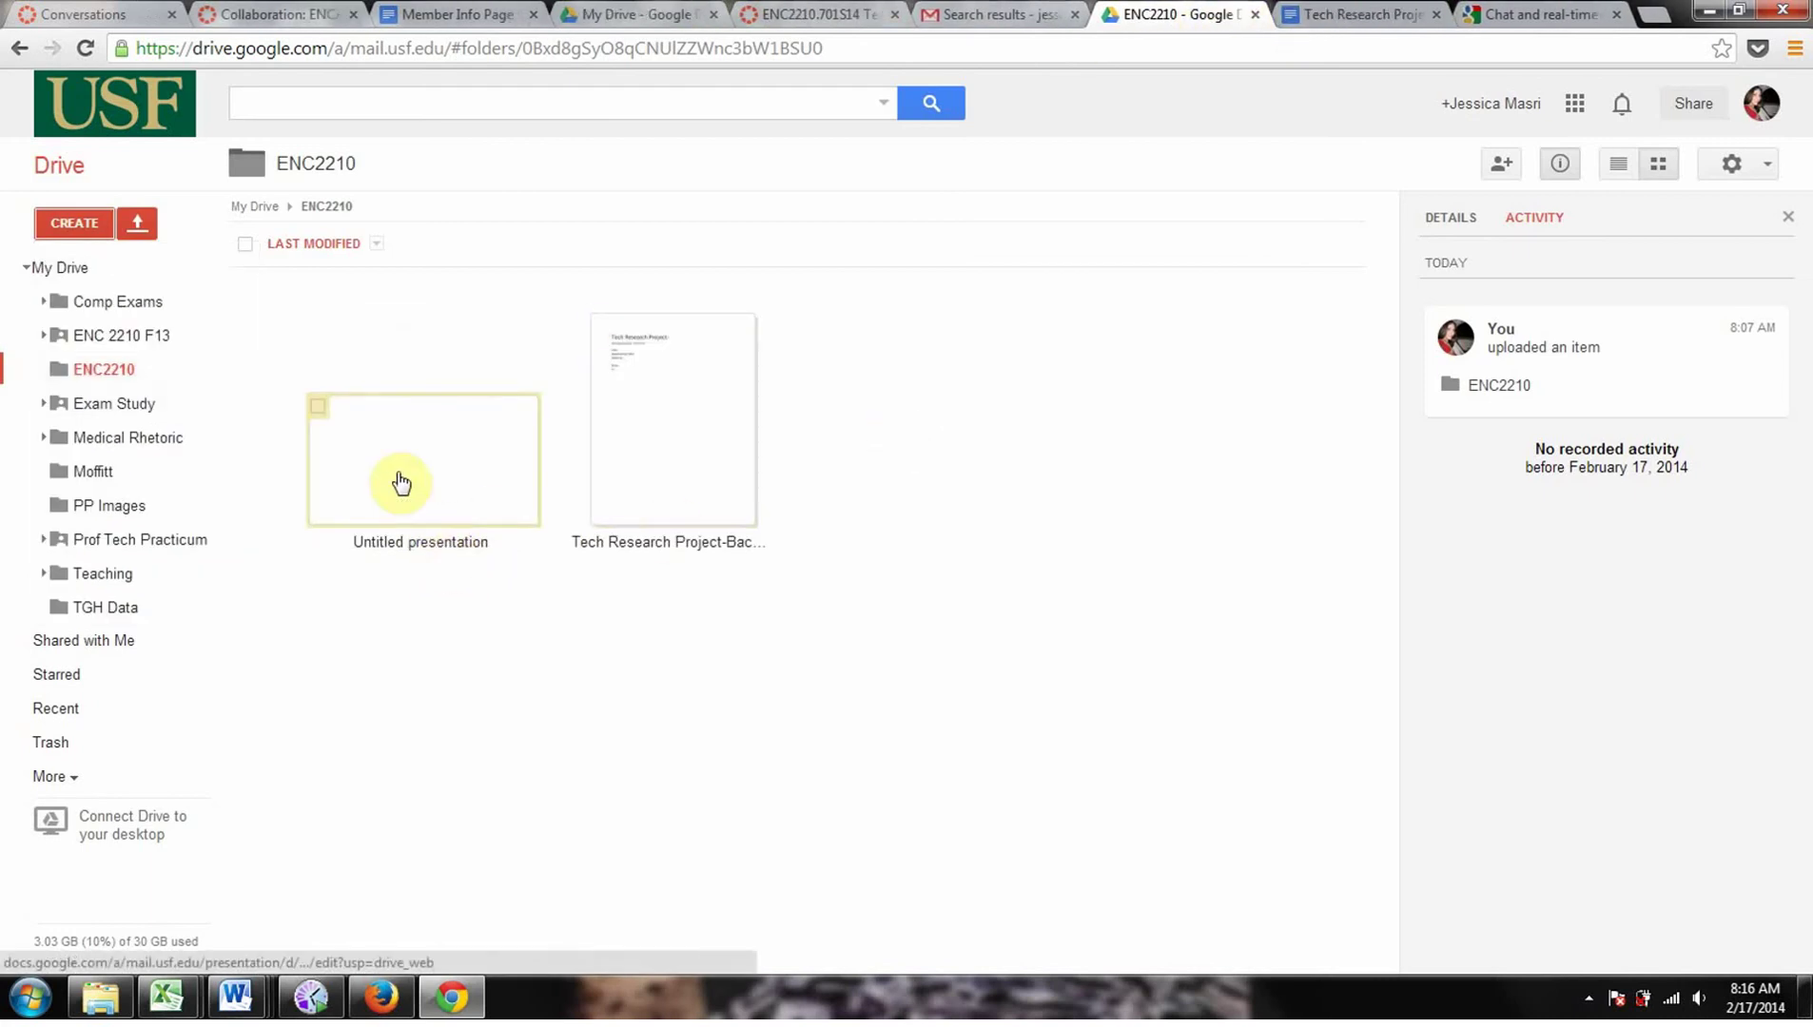
left_click(315, 409)
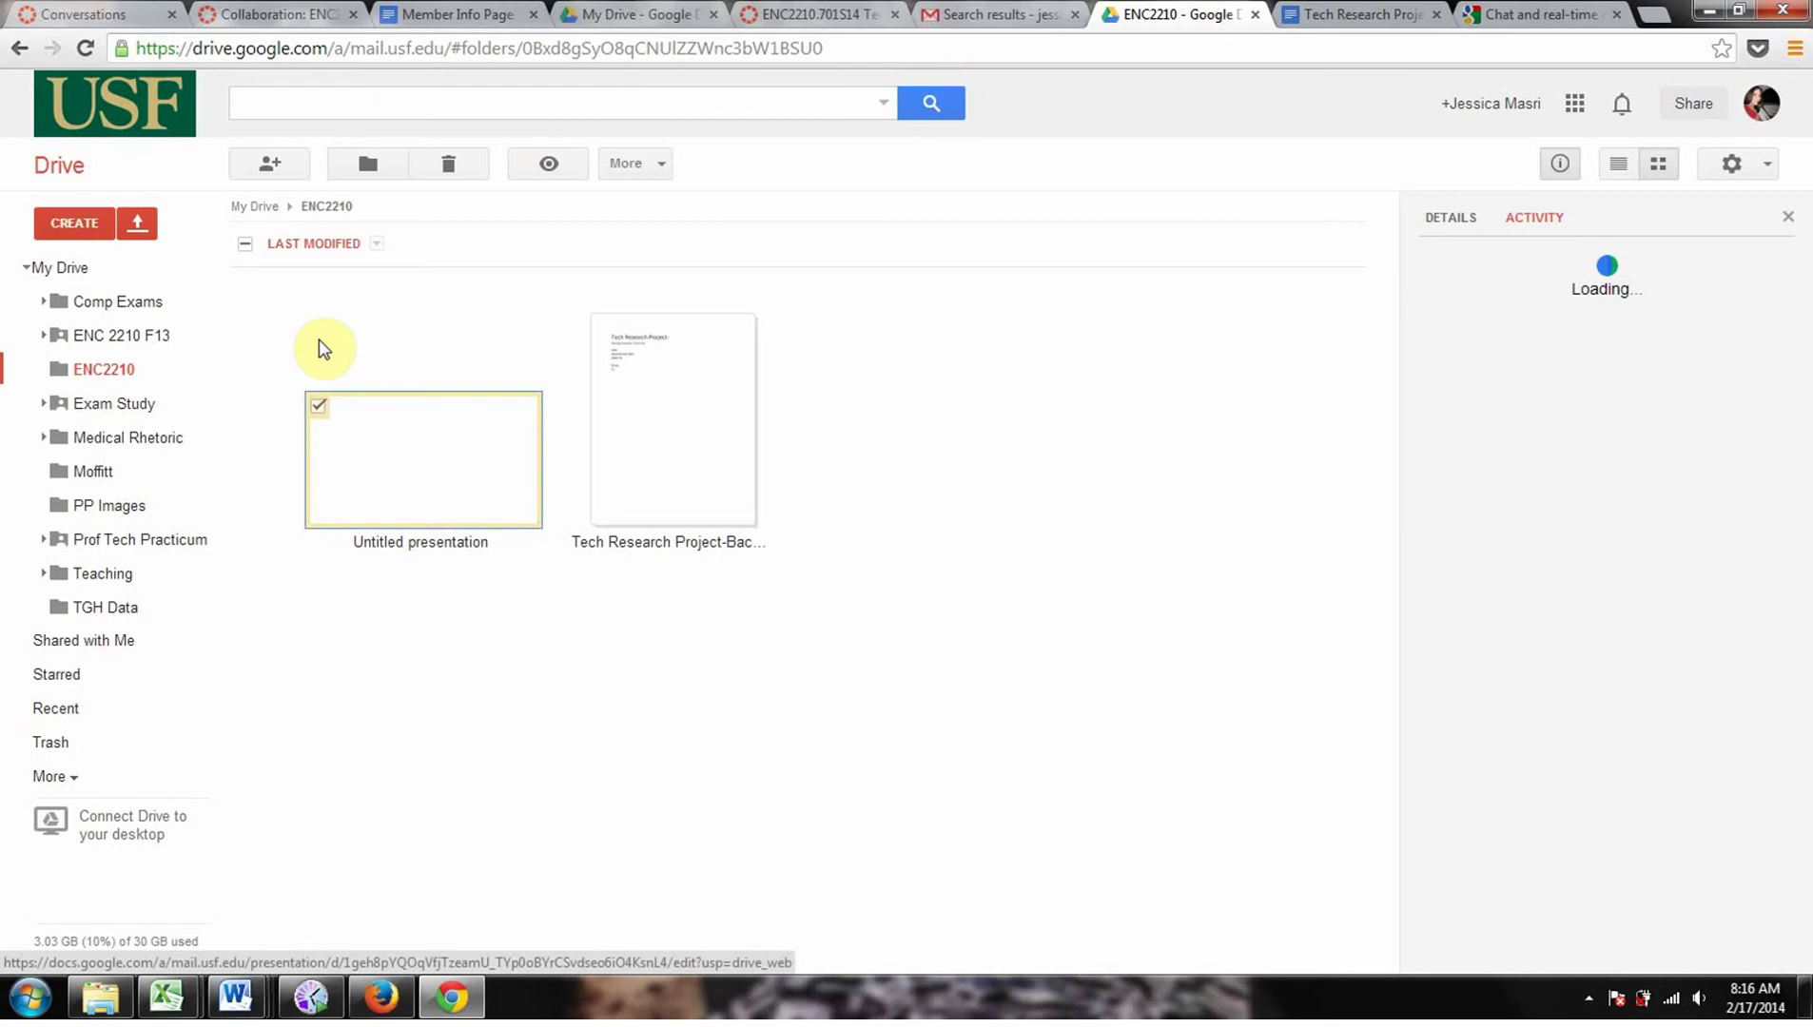
left_click(620, 167)
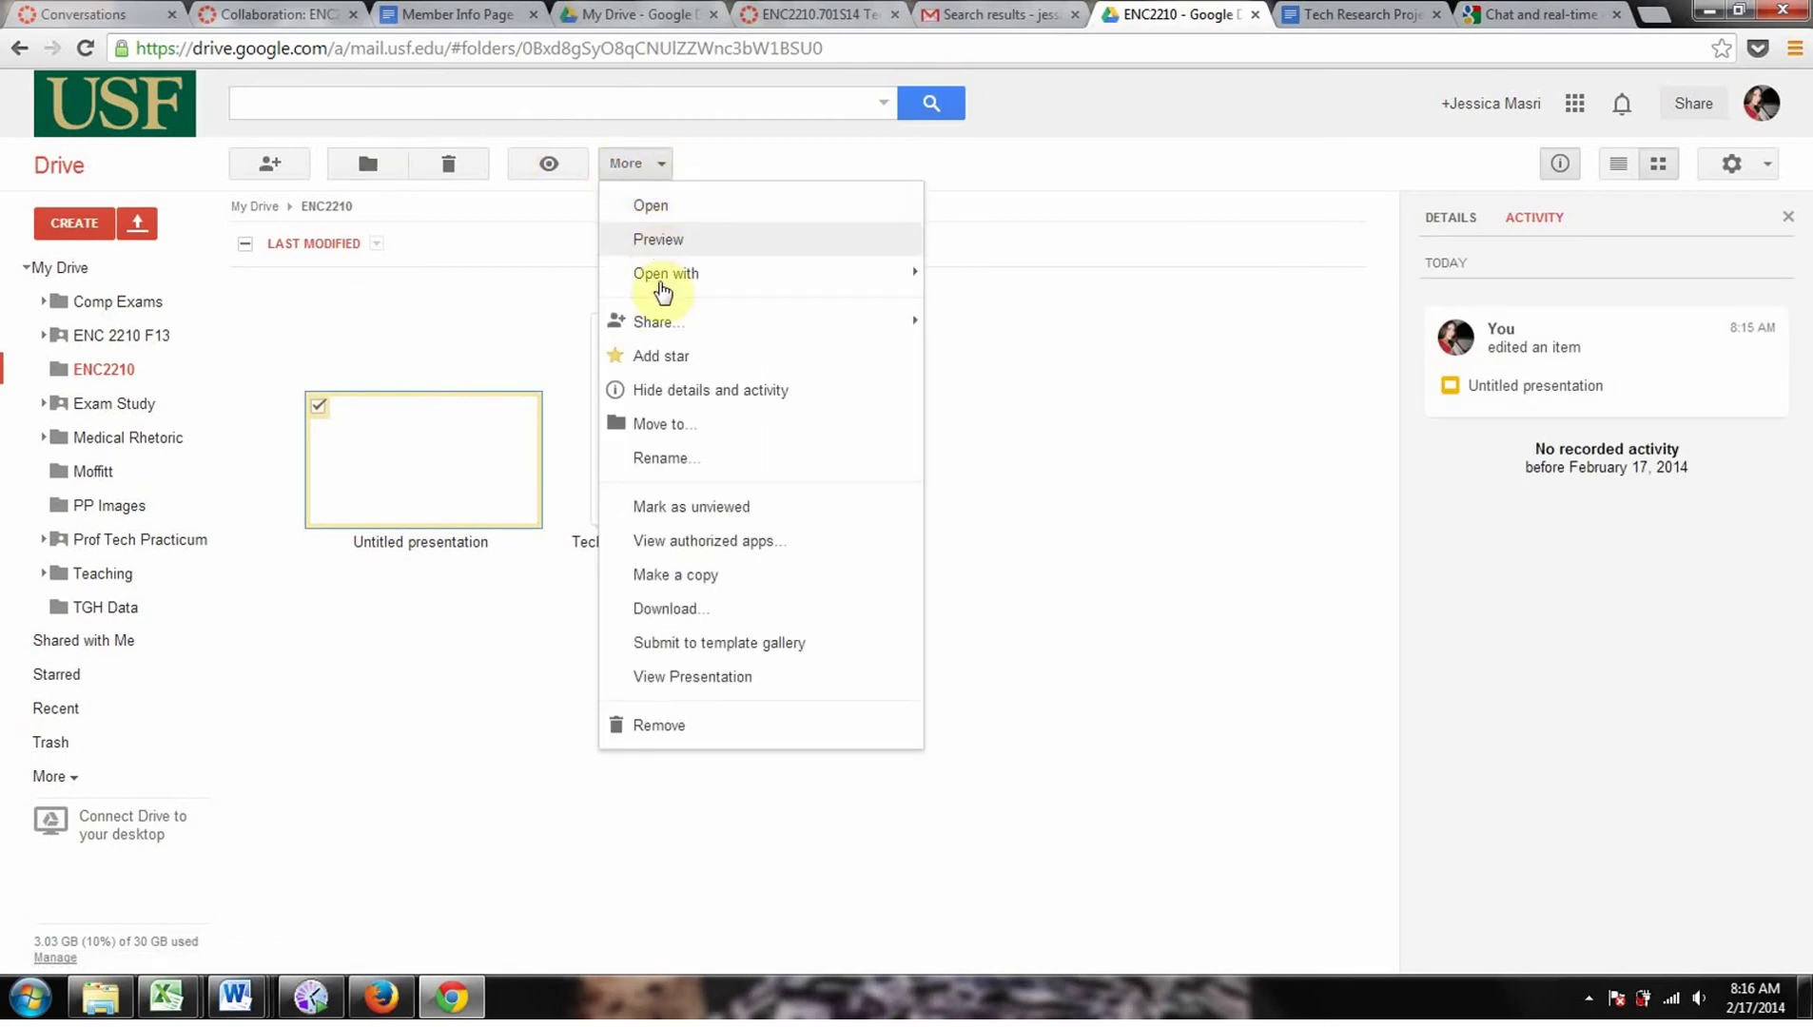
mouse_move(663, 292)
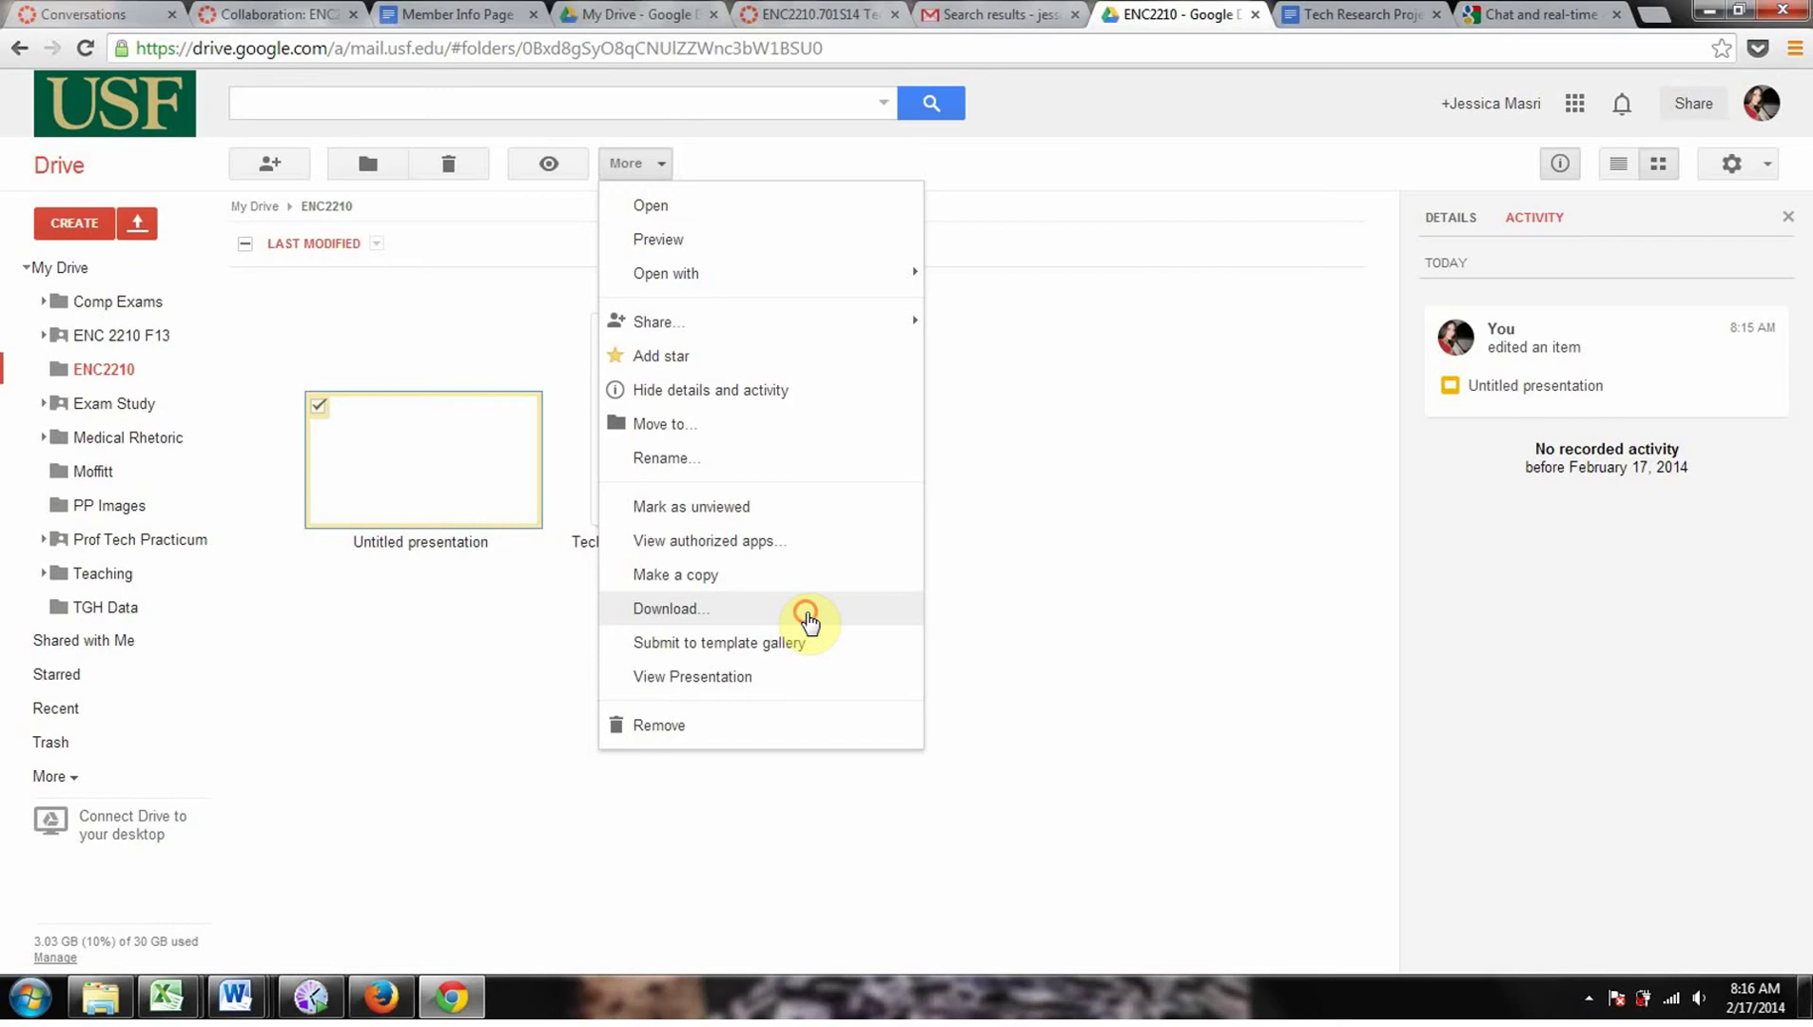
left_click(807, 616)
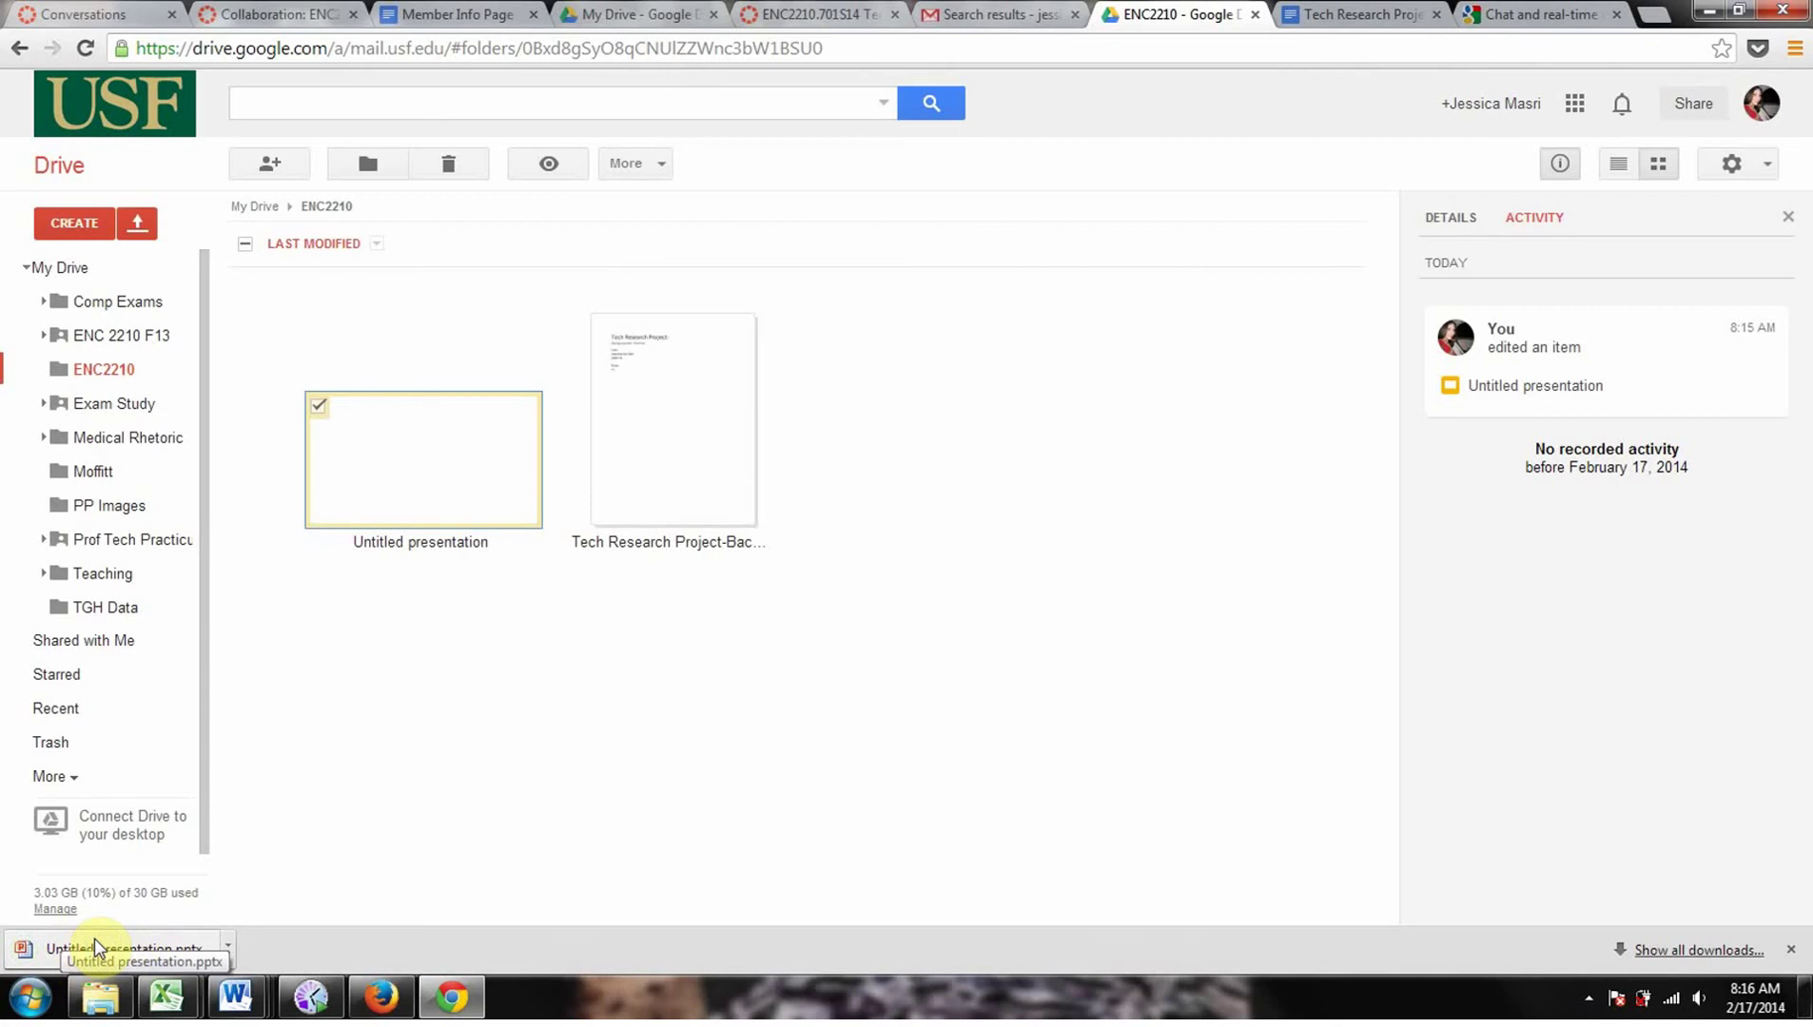
left_click(28, 949)
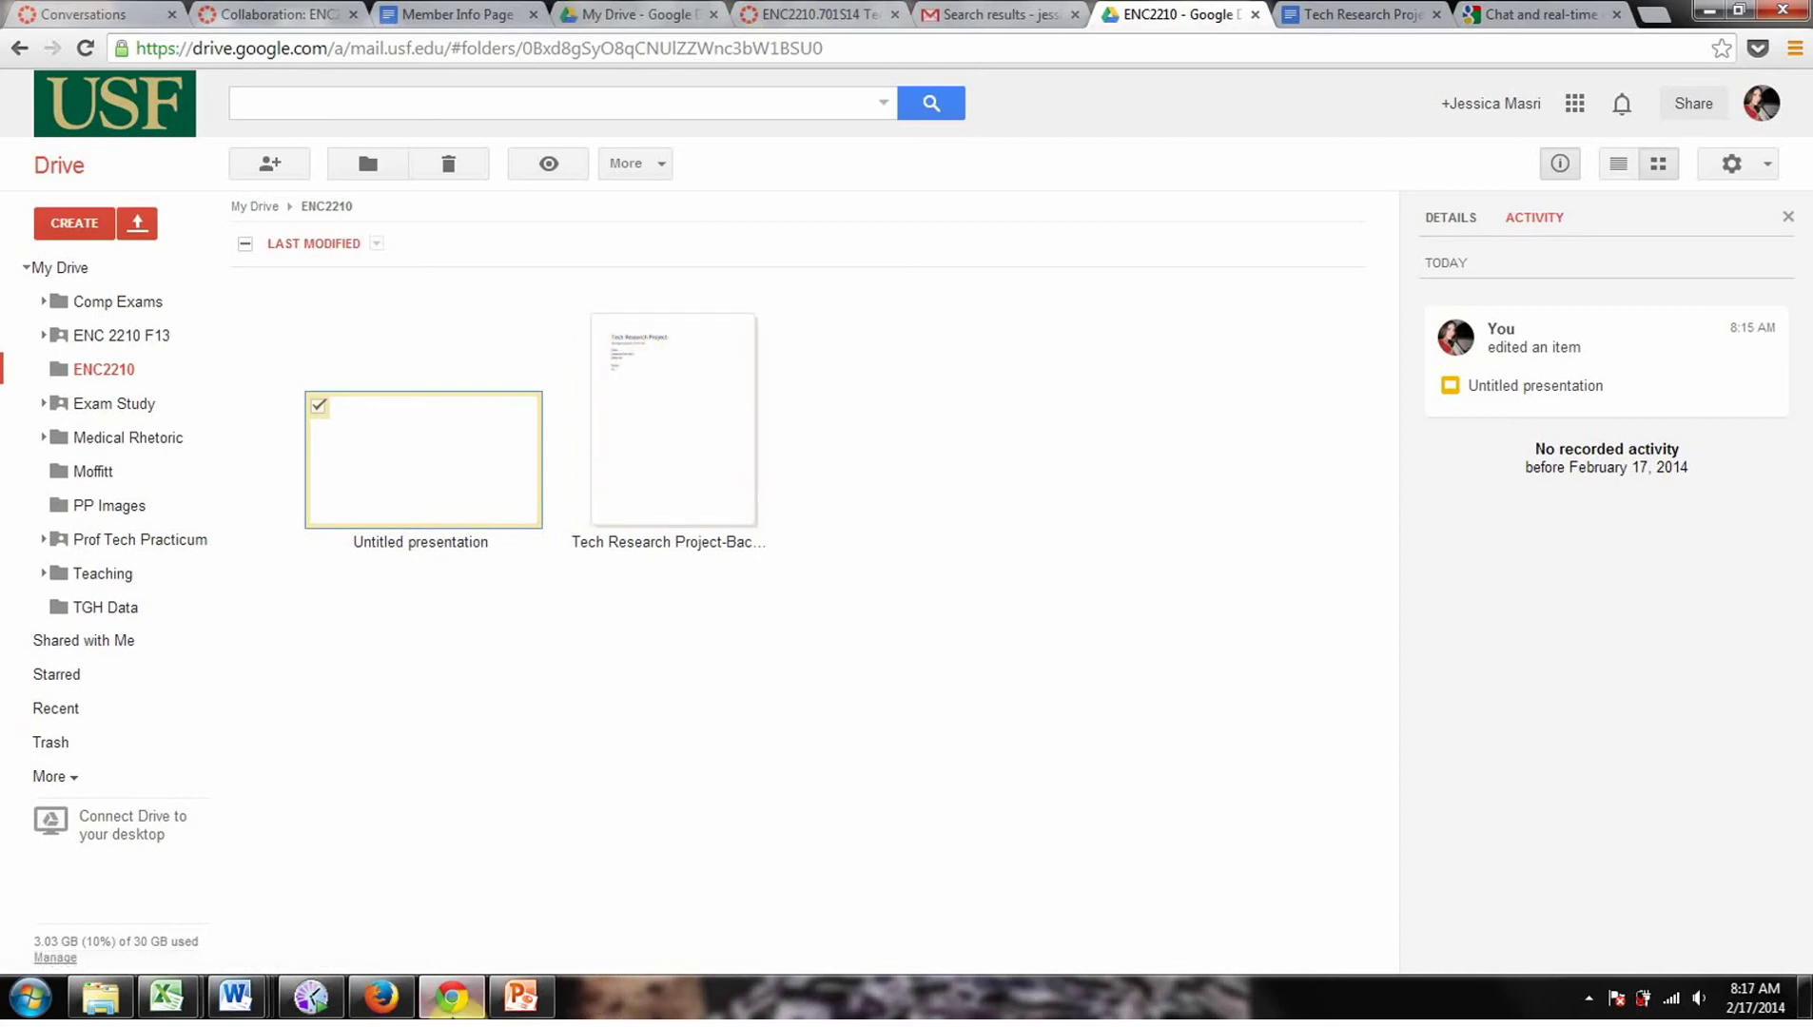
mouse_move(236, 997)
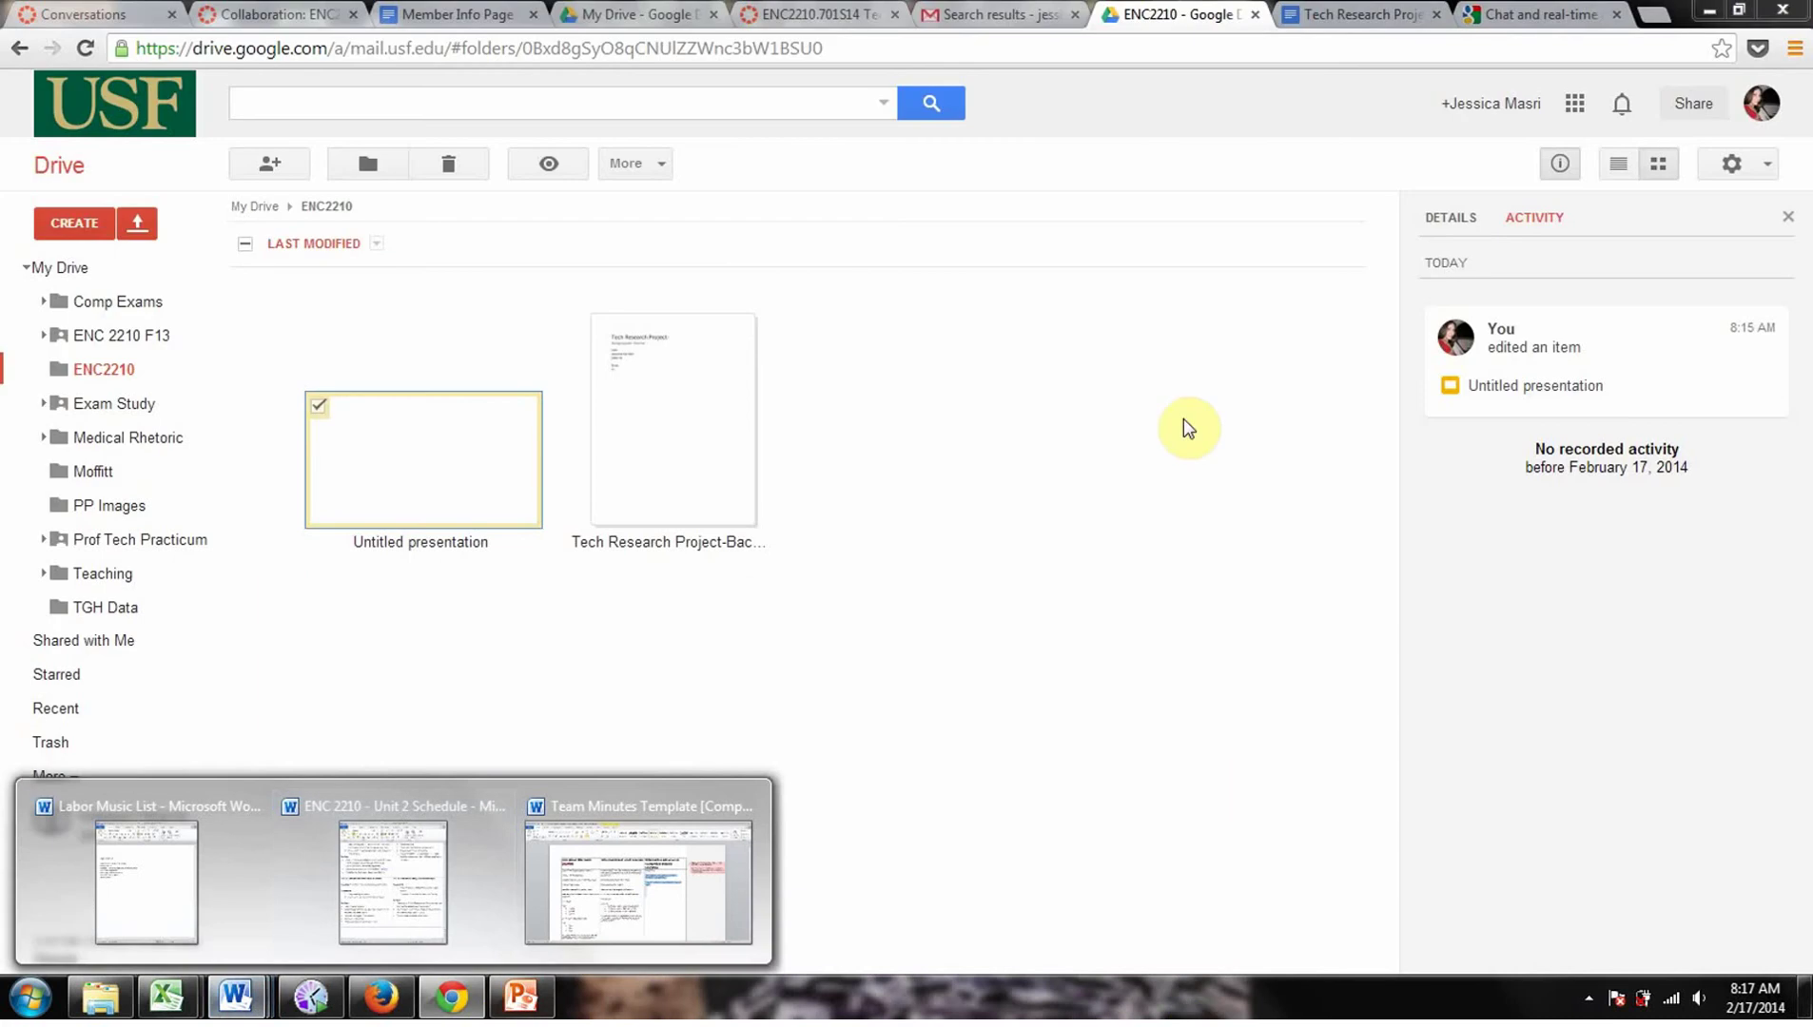
left_click(1179, 418)
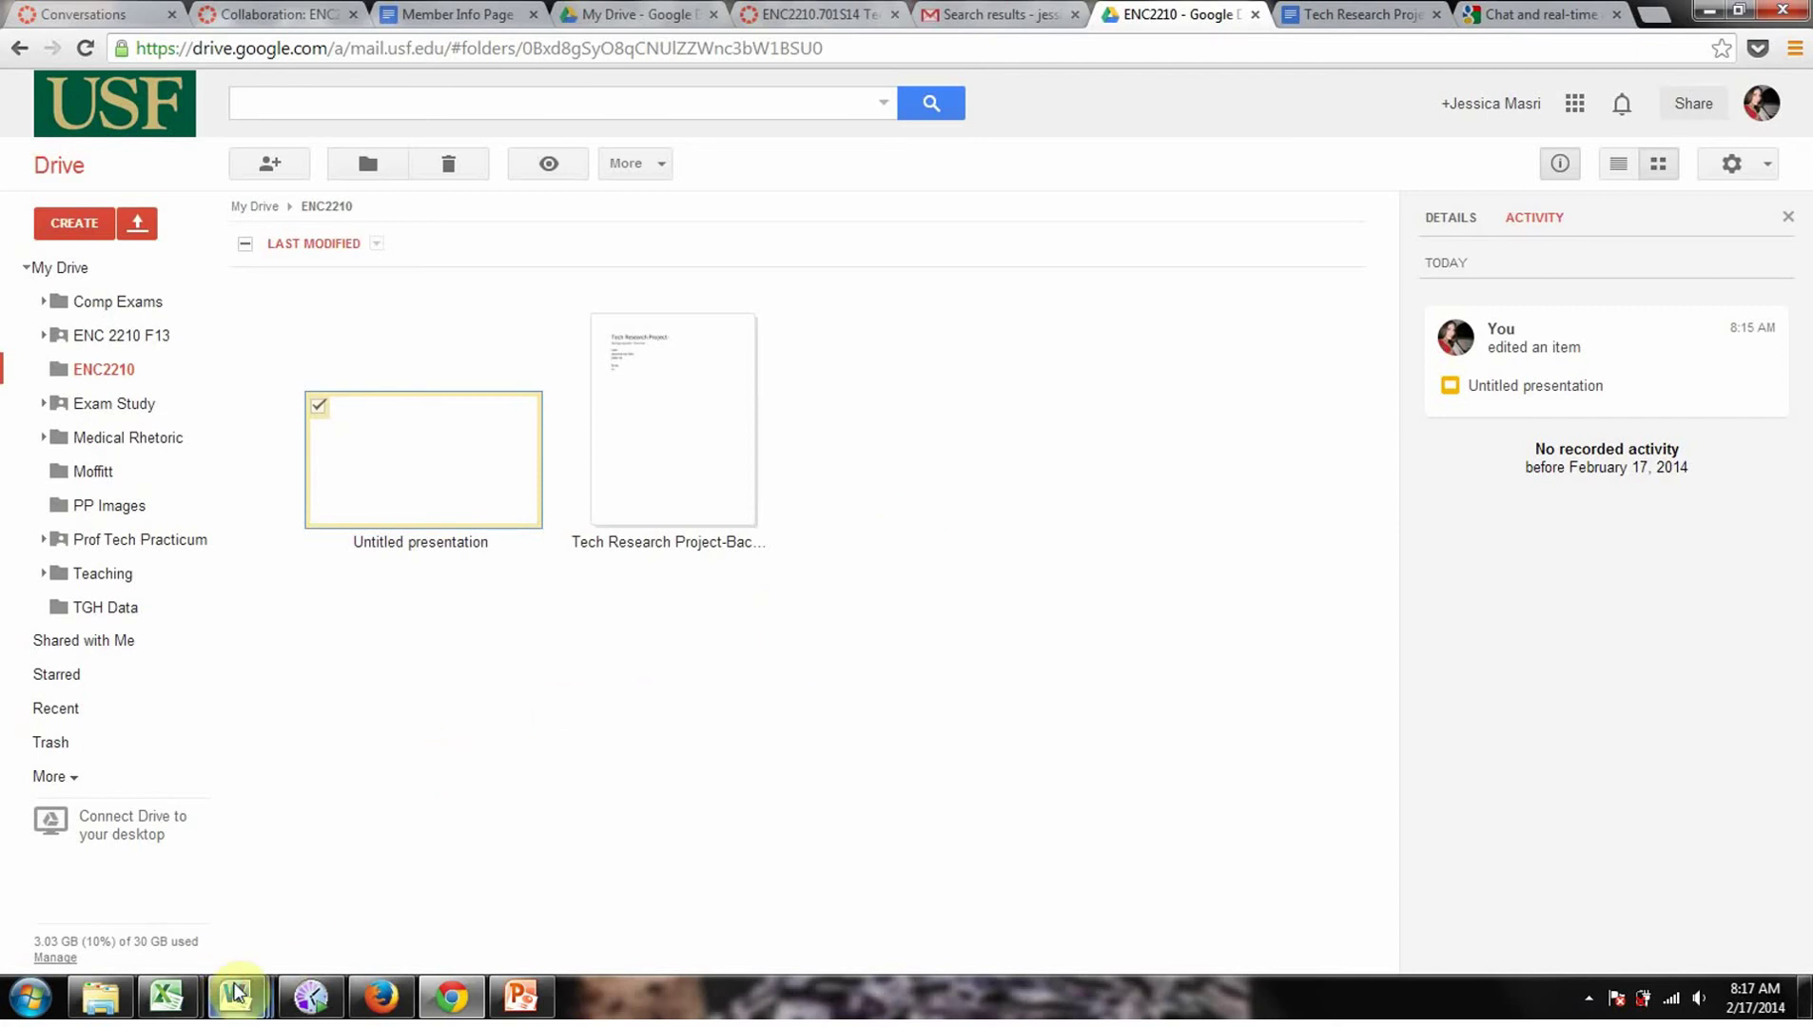
mouse_move(236, 996)
mouse_move(315, 913)
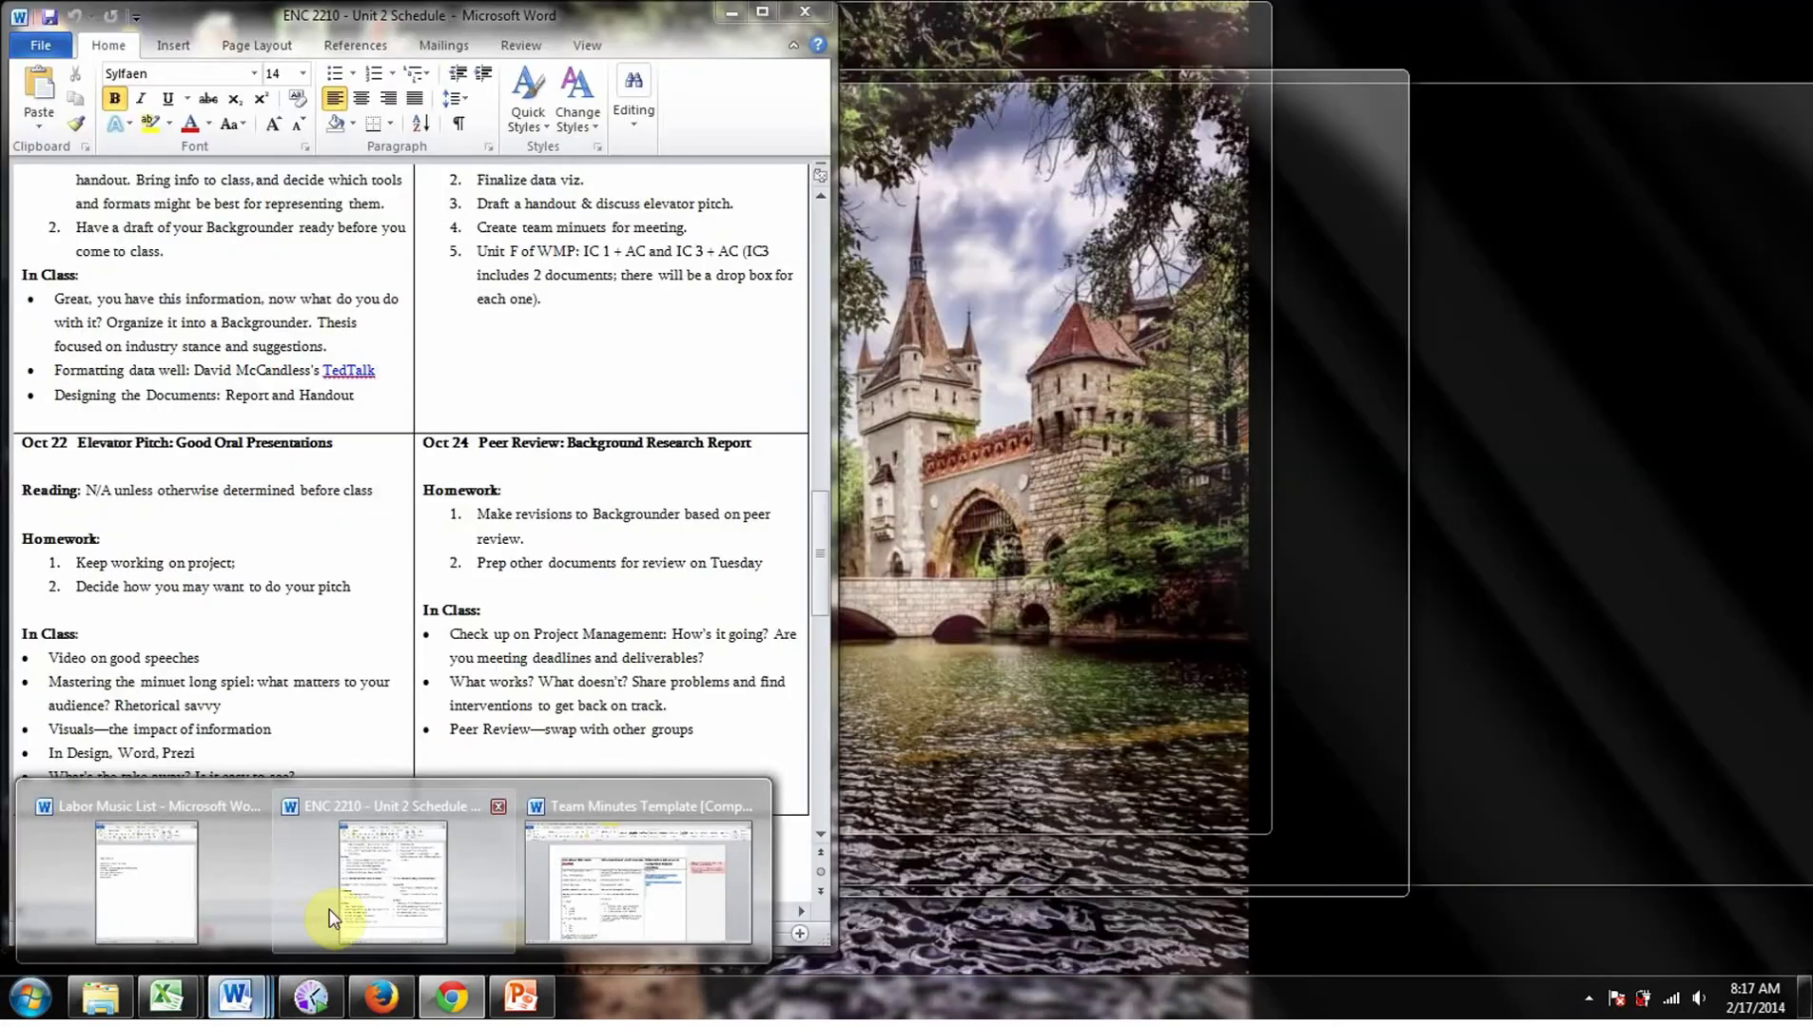
mouse_move(26, 904)
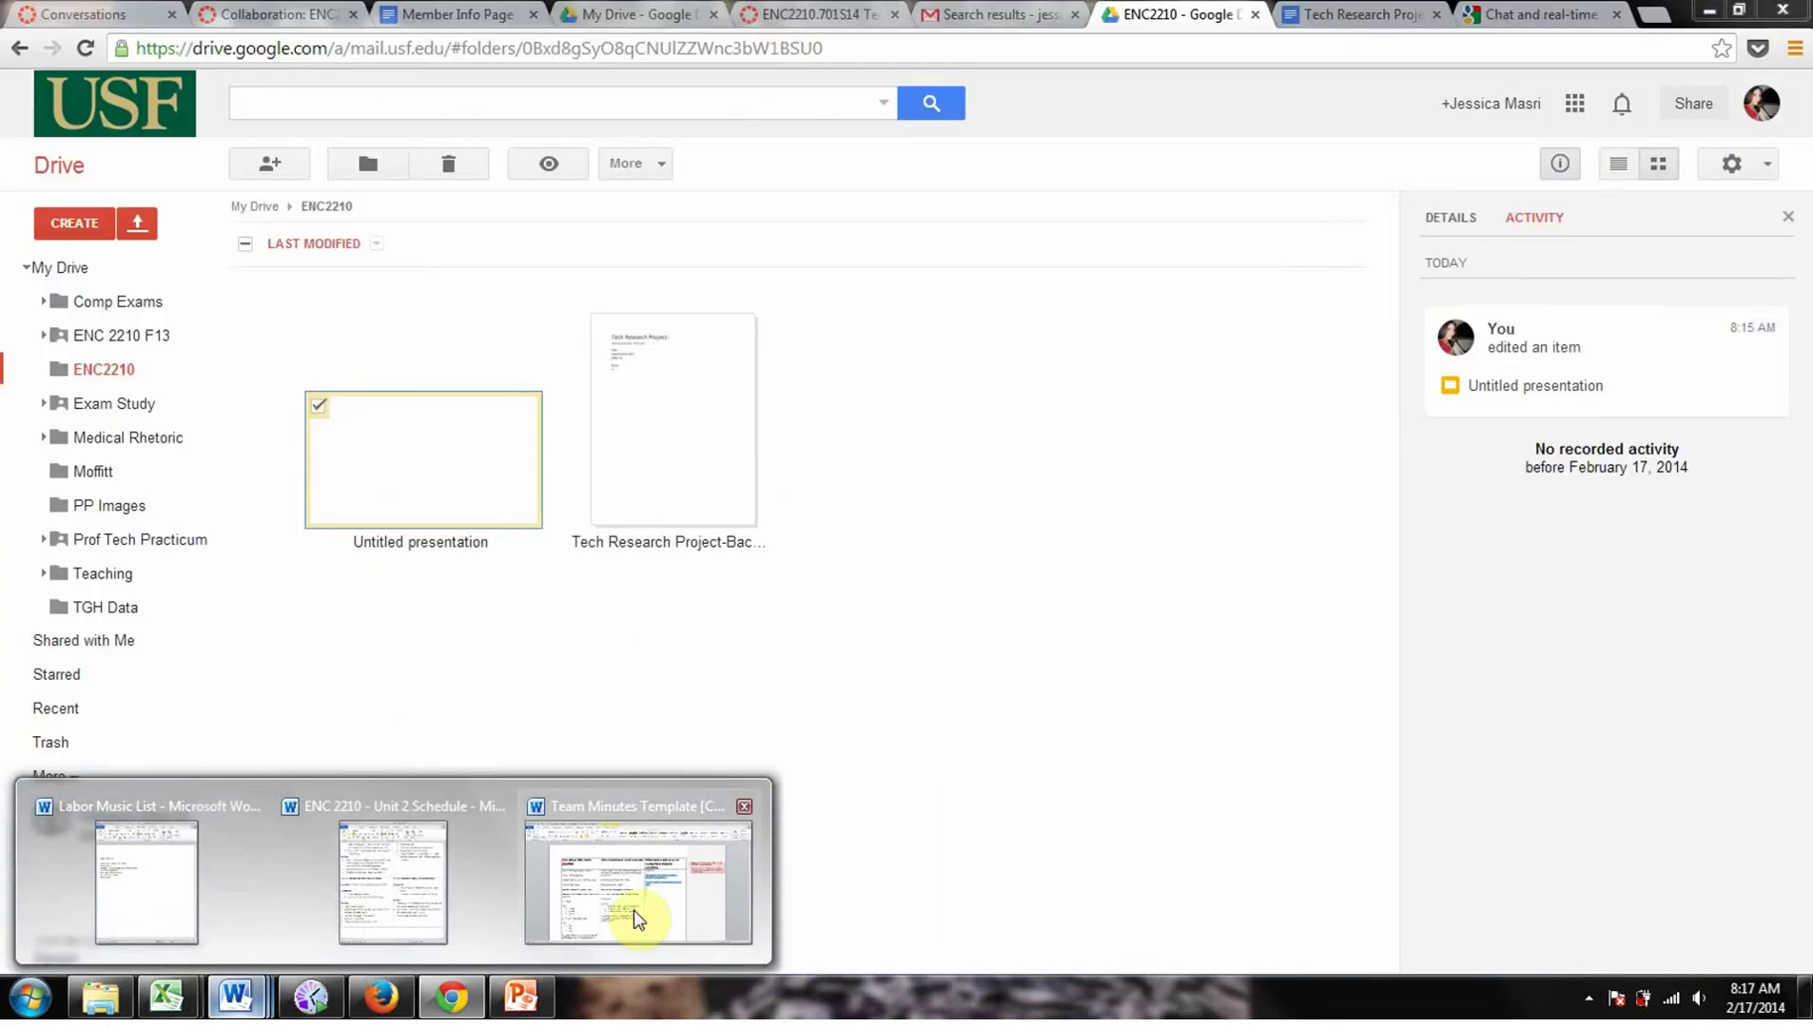
mouse_move(633, 910)
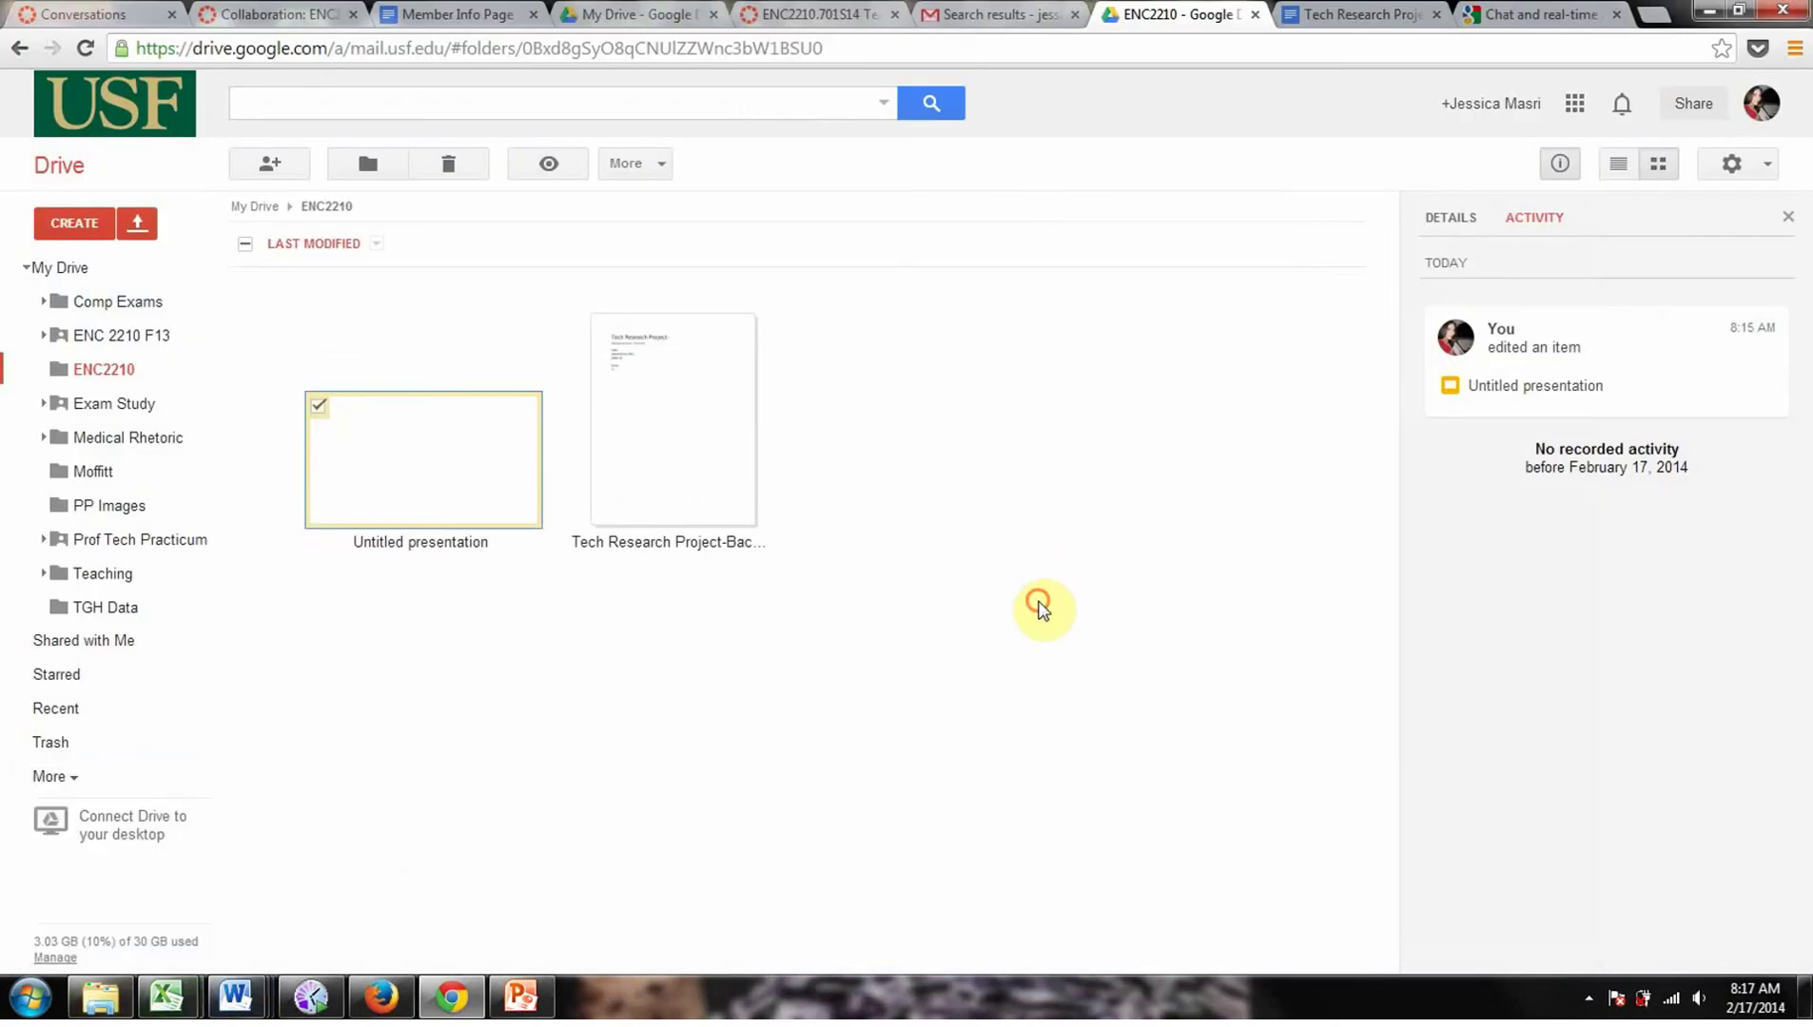
Step: Download the Tech Research Project outline as .docx and open it in Word, selecting its data viz comment
left_click(318, 408)
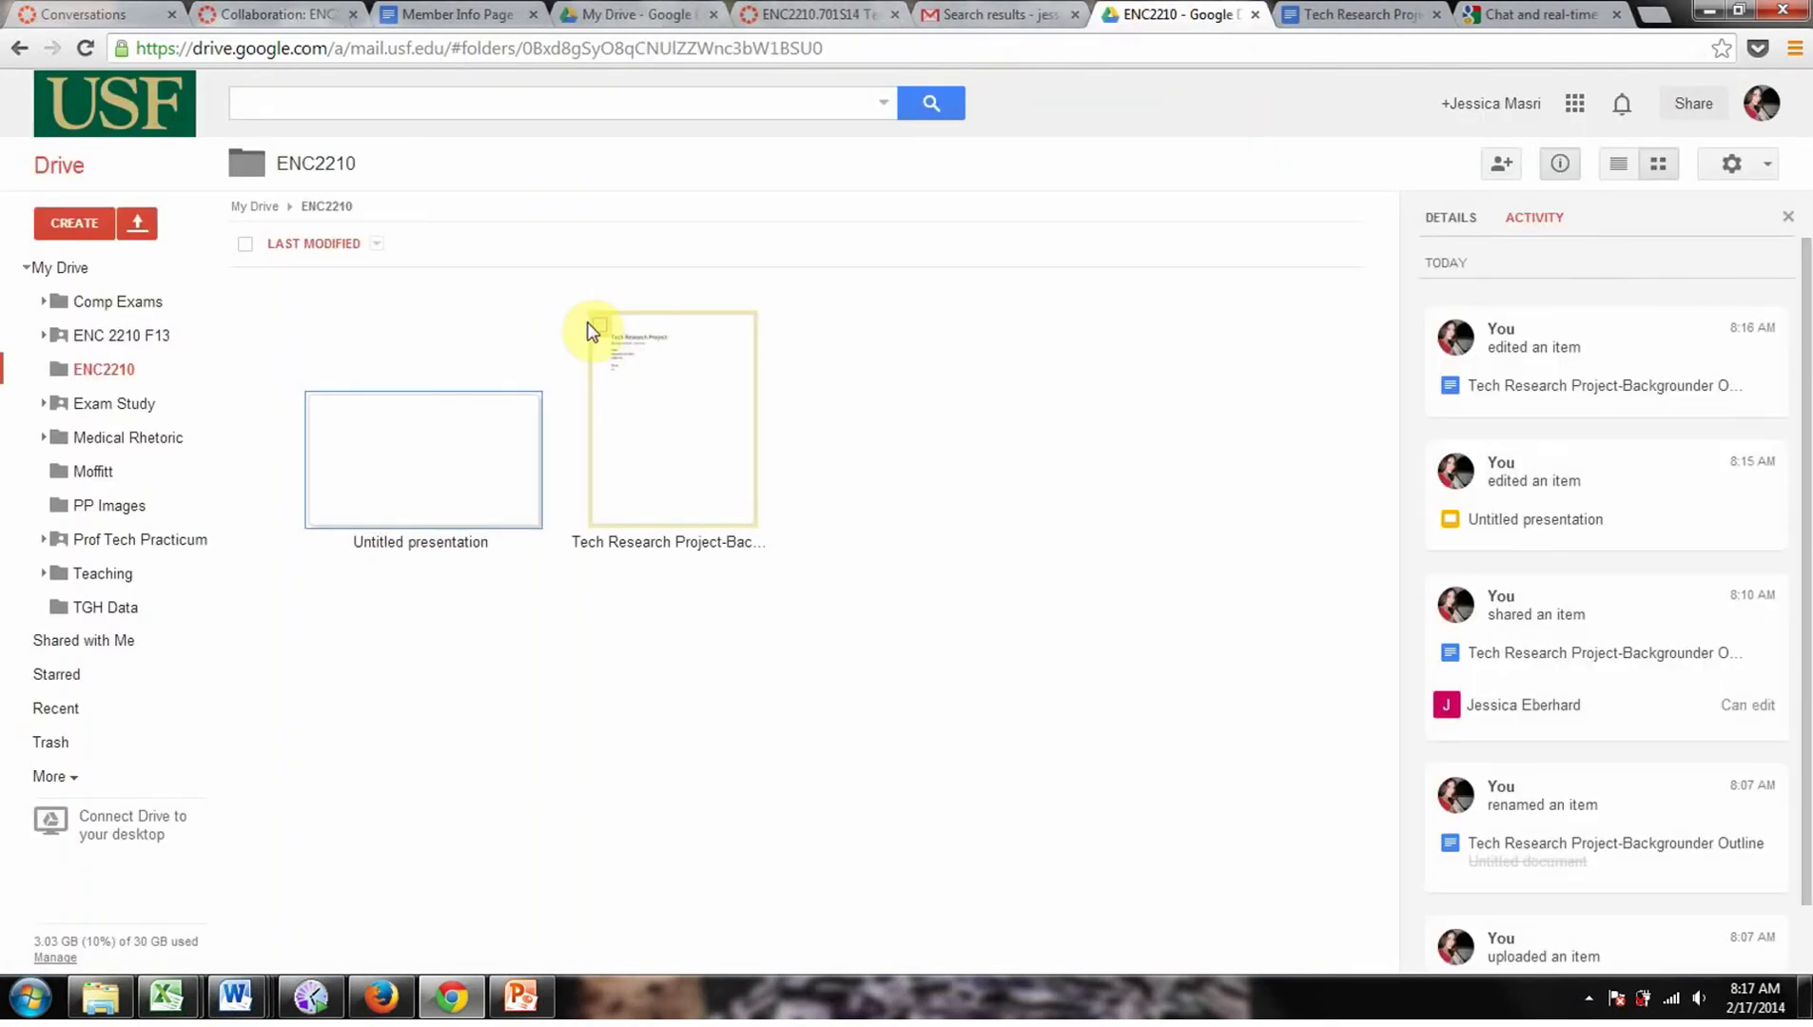
left_click(598, 328)
left_click(628, 160)
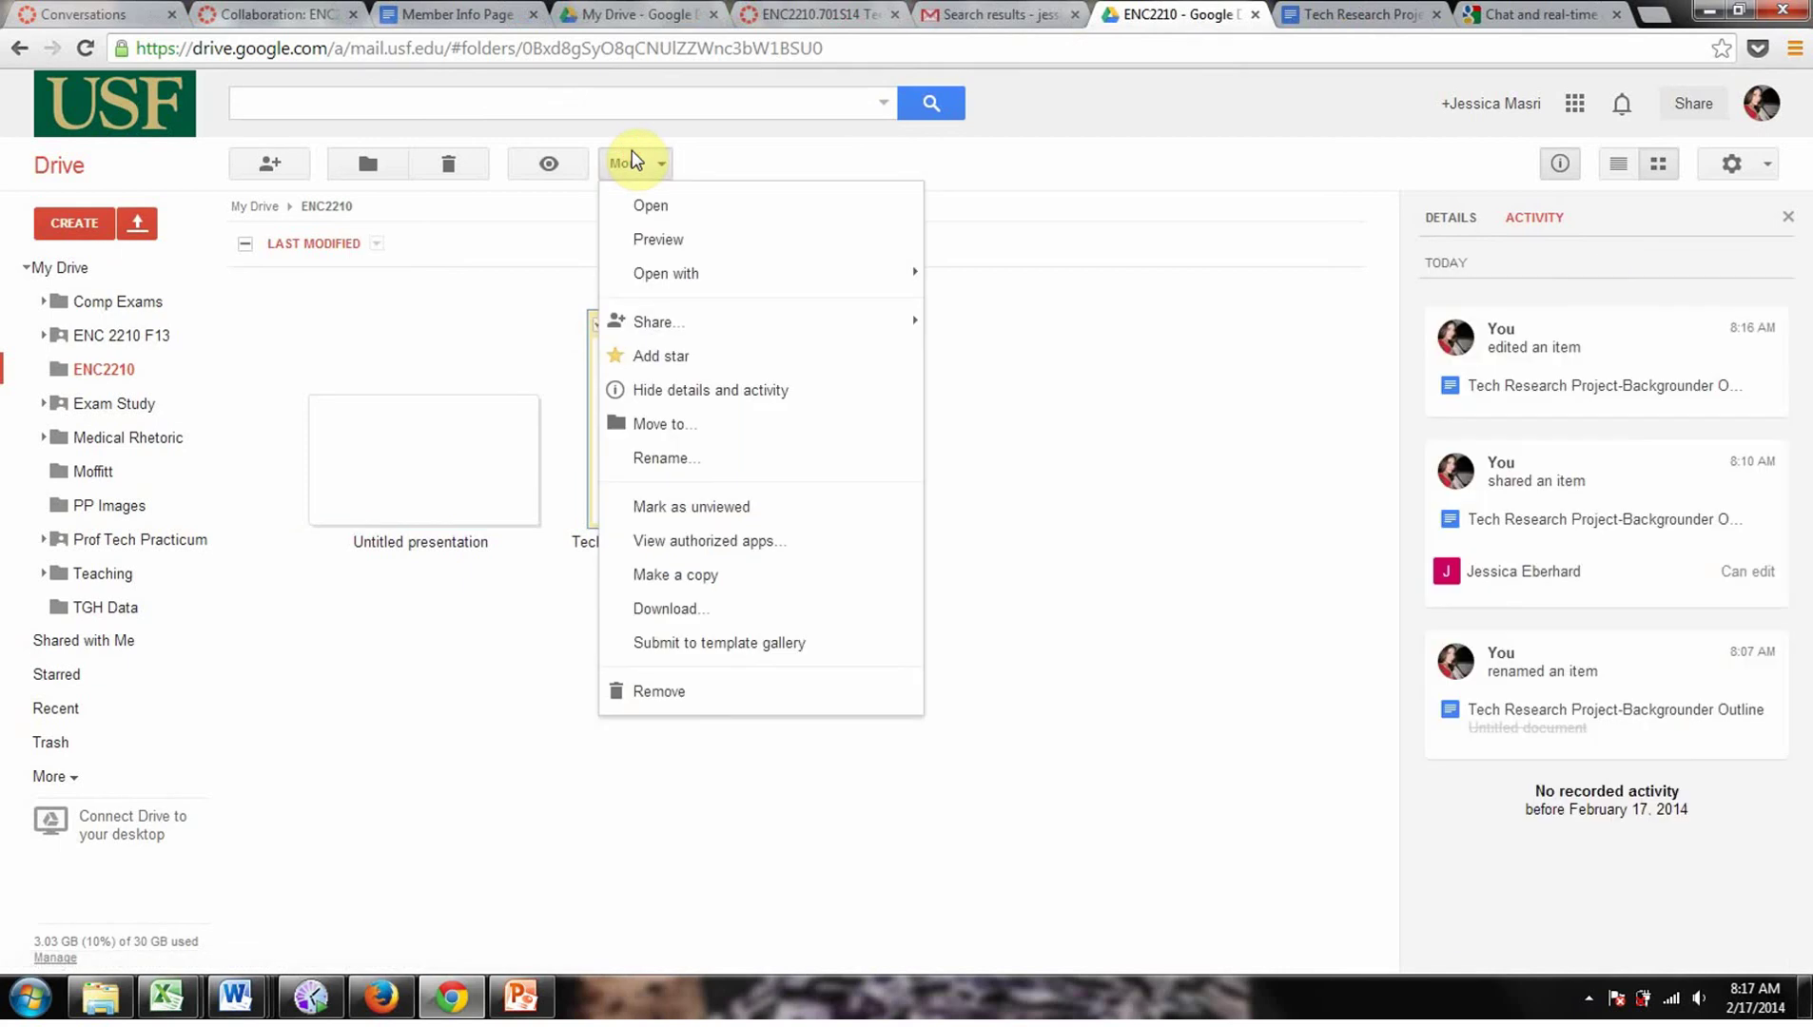
left_click(665, 611)
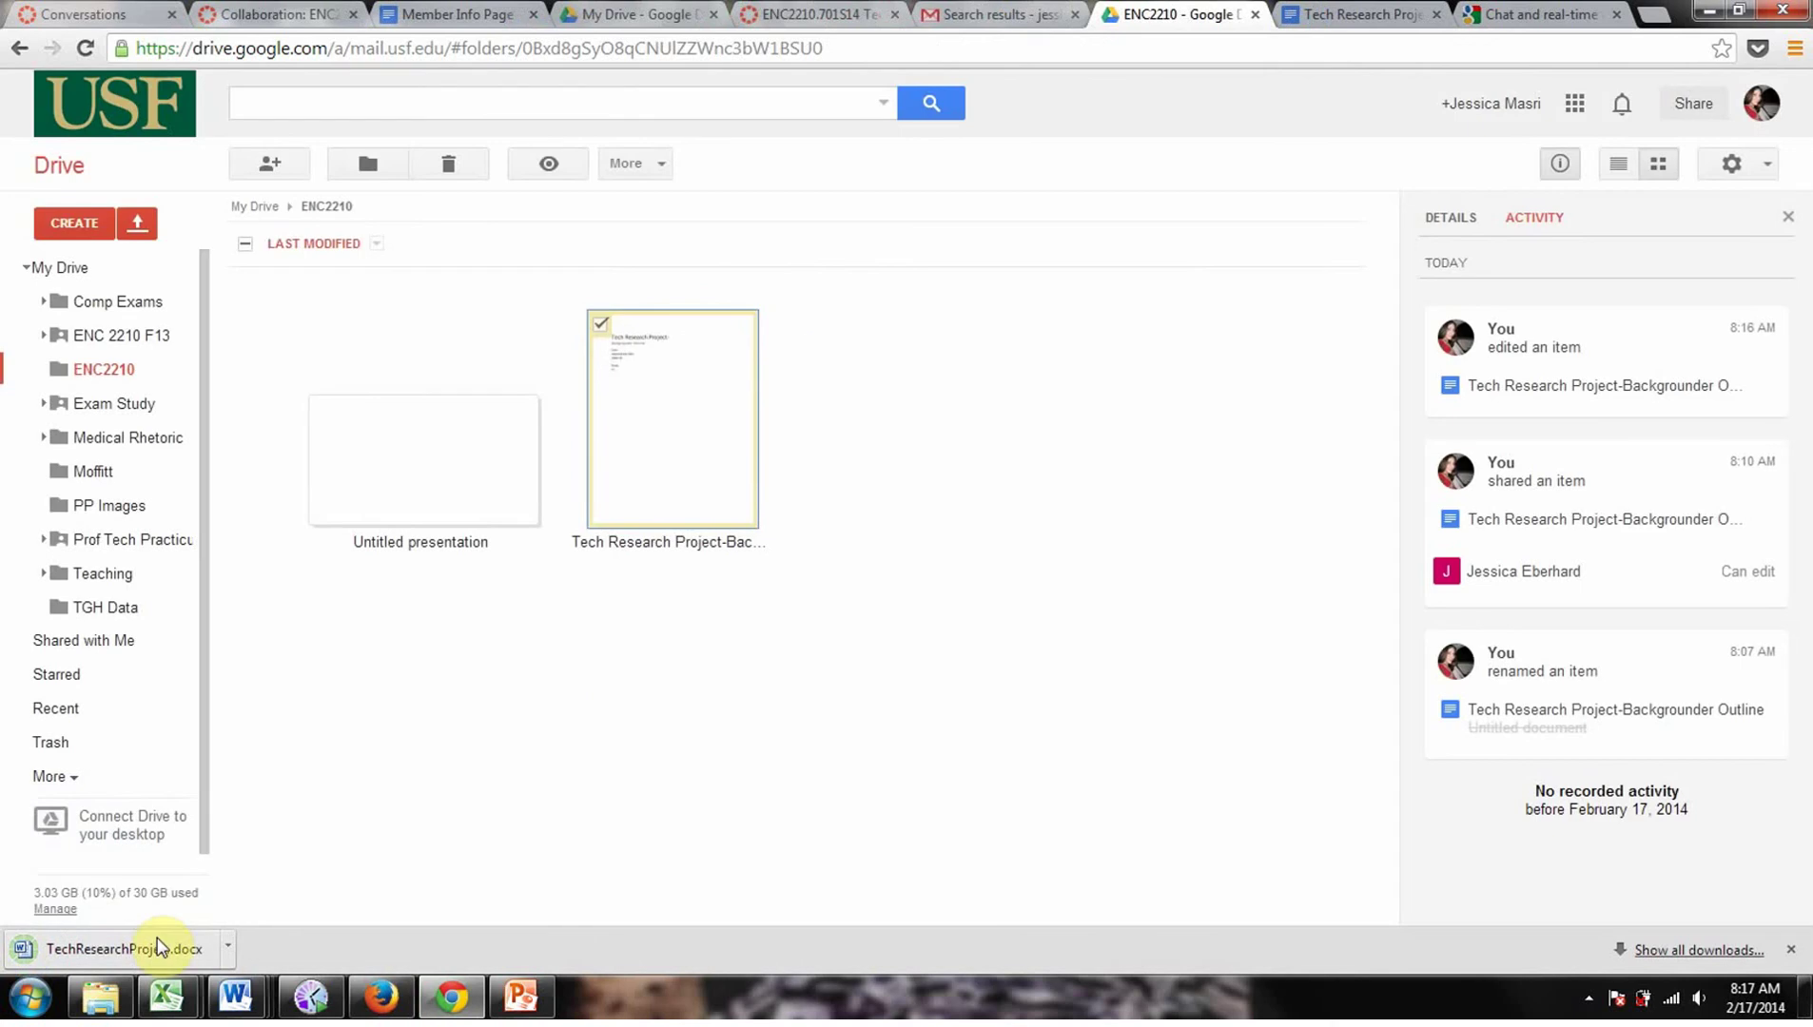
left_click(81, 952)
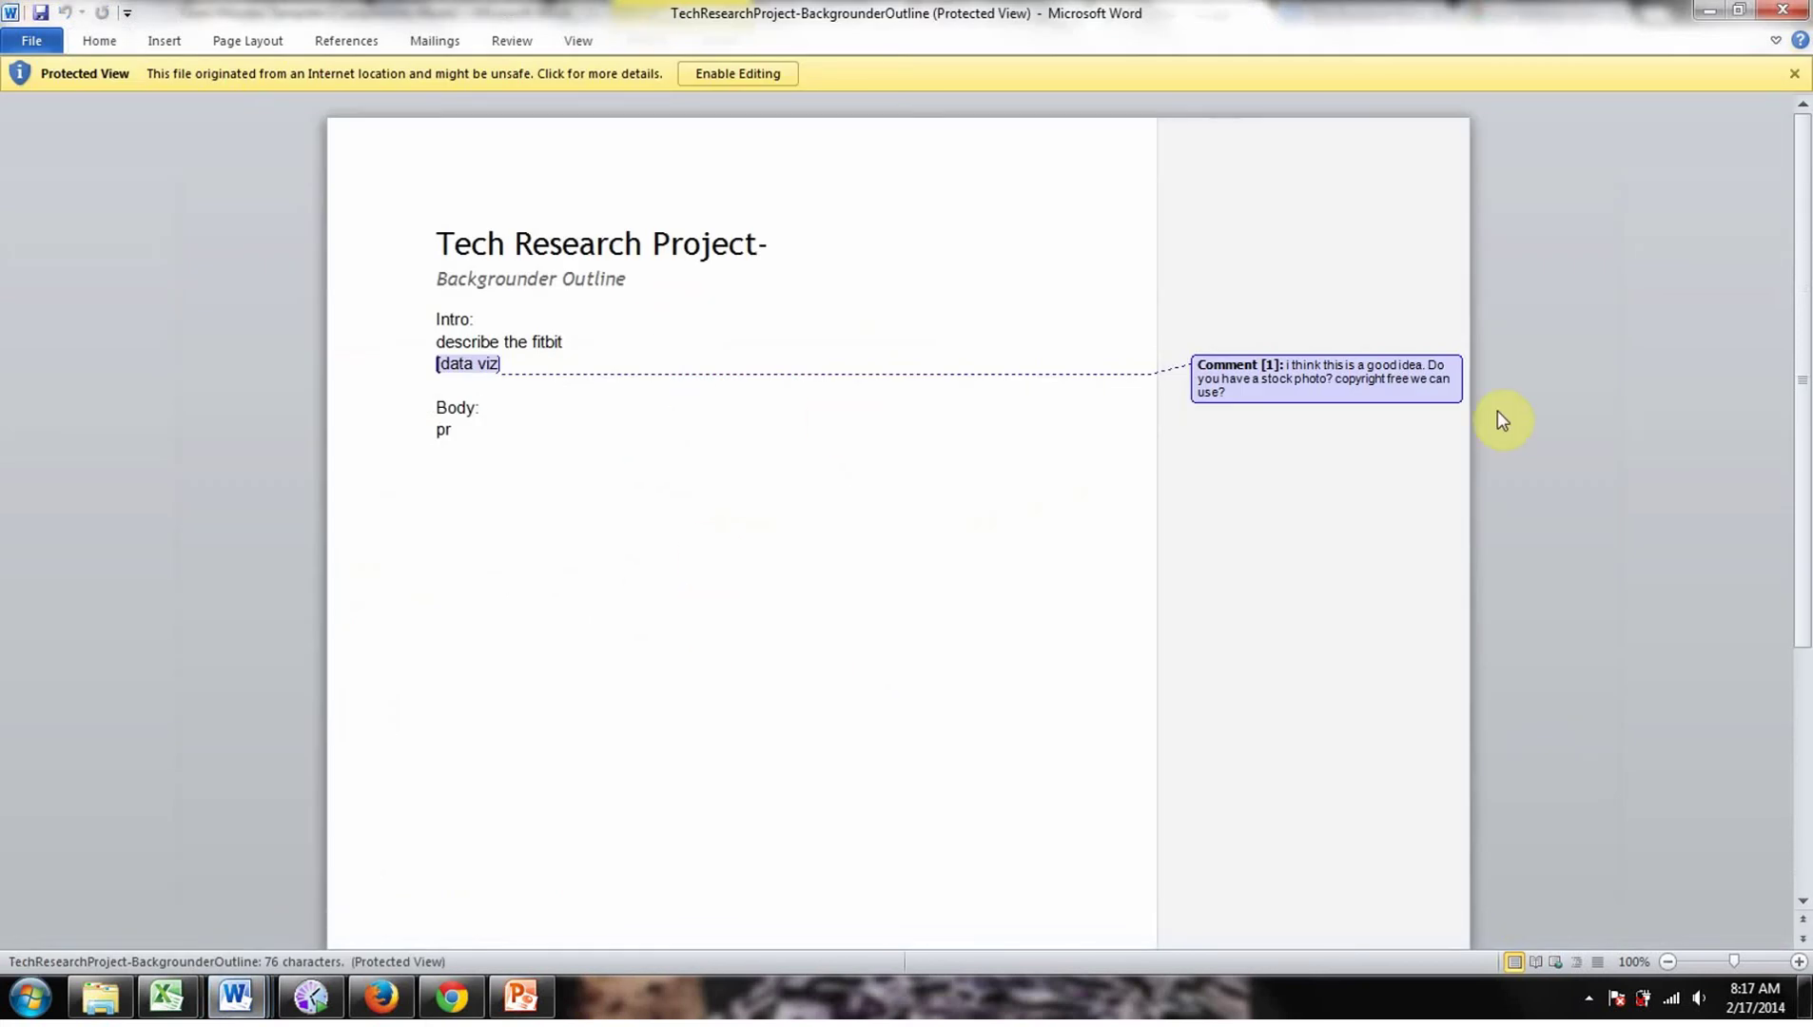
left_click(1410, 373)
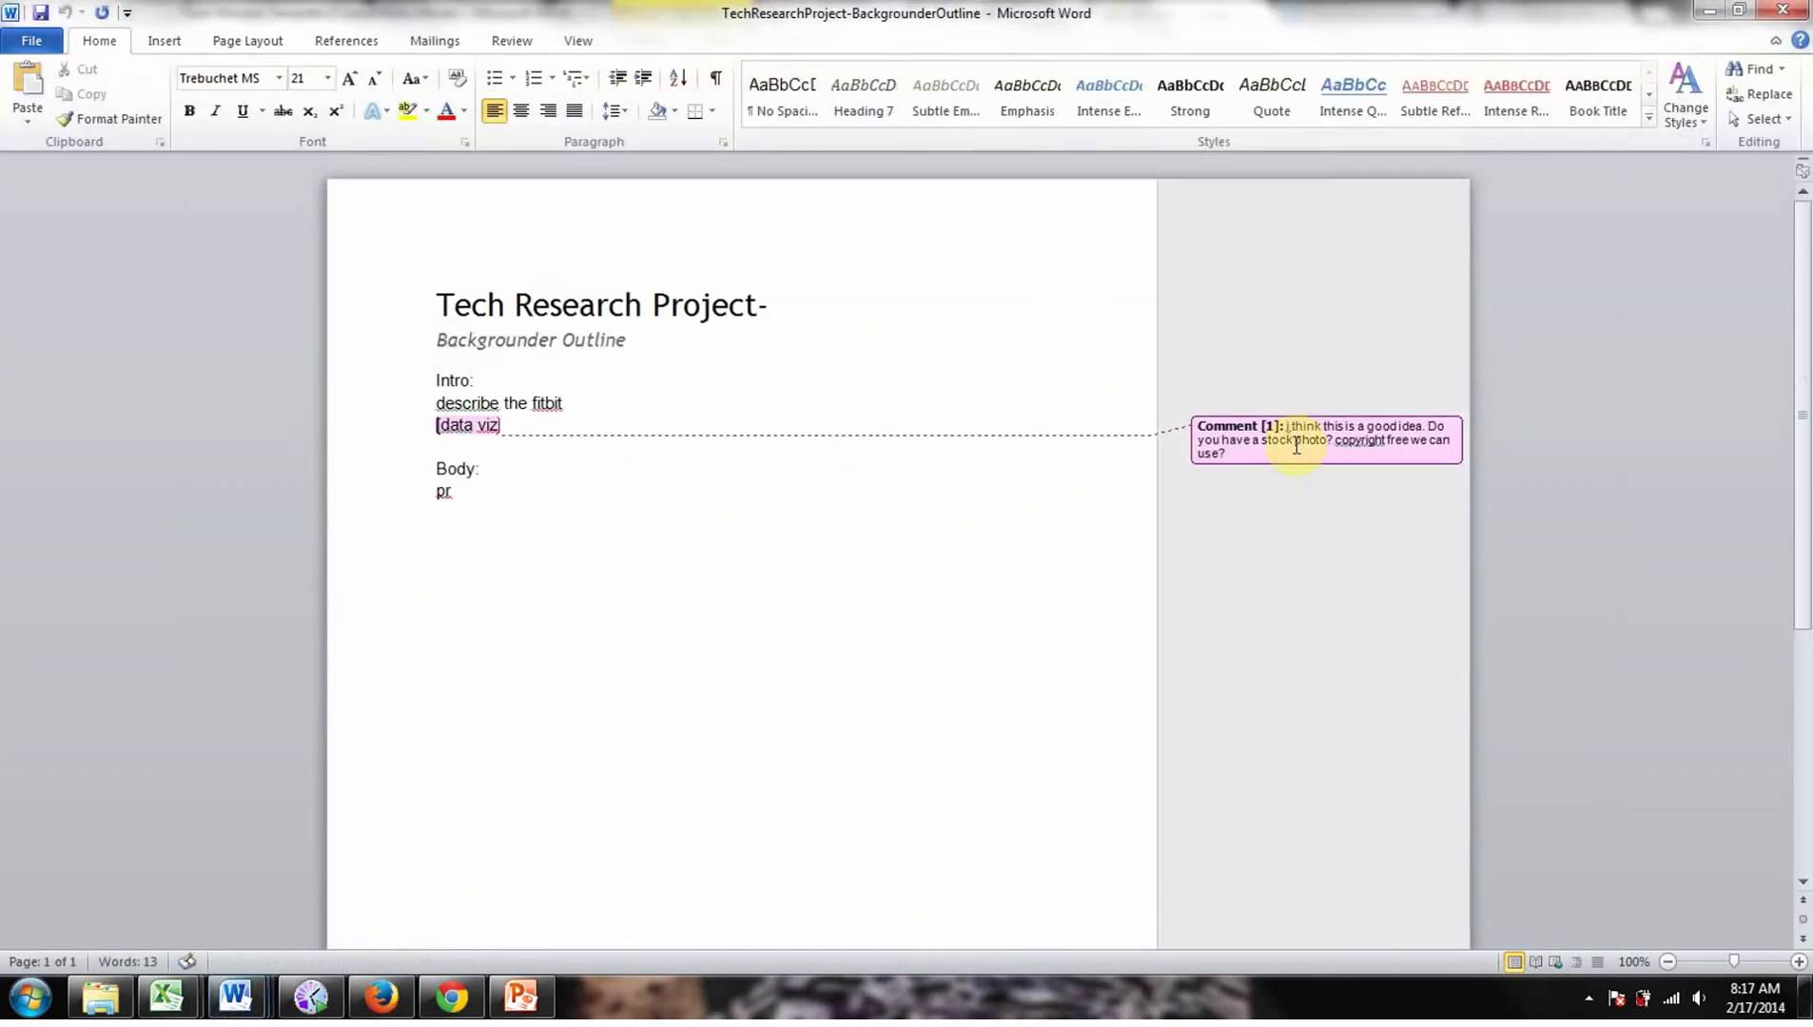
Step: Delete the data viz comment from the outline
left_click(503, 43)
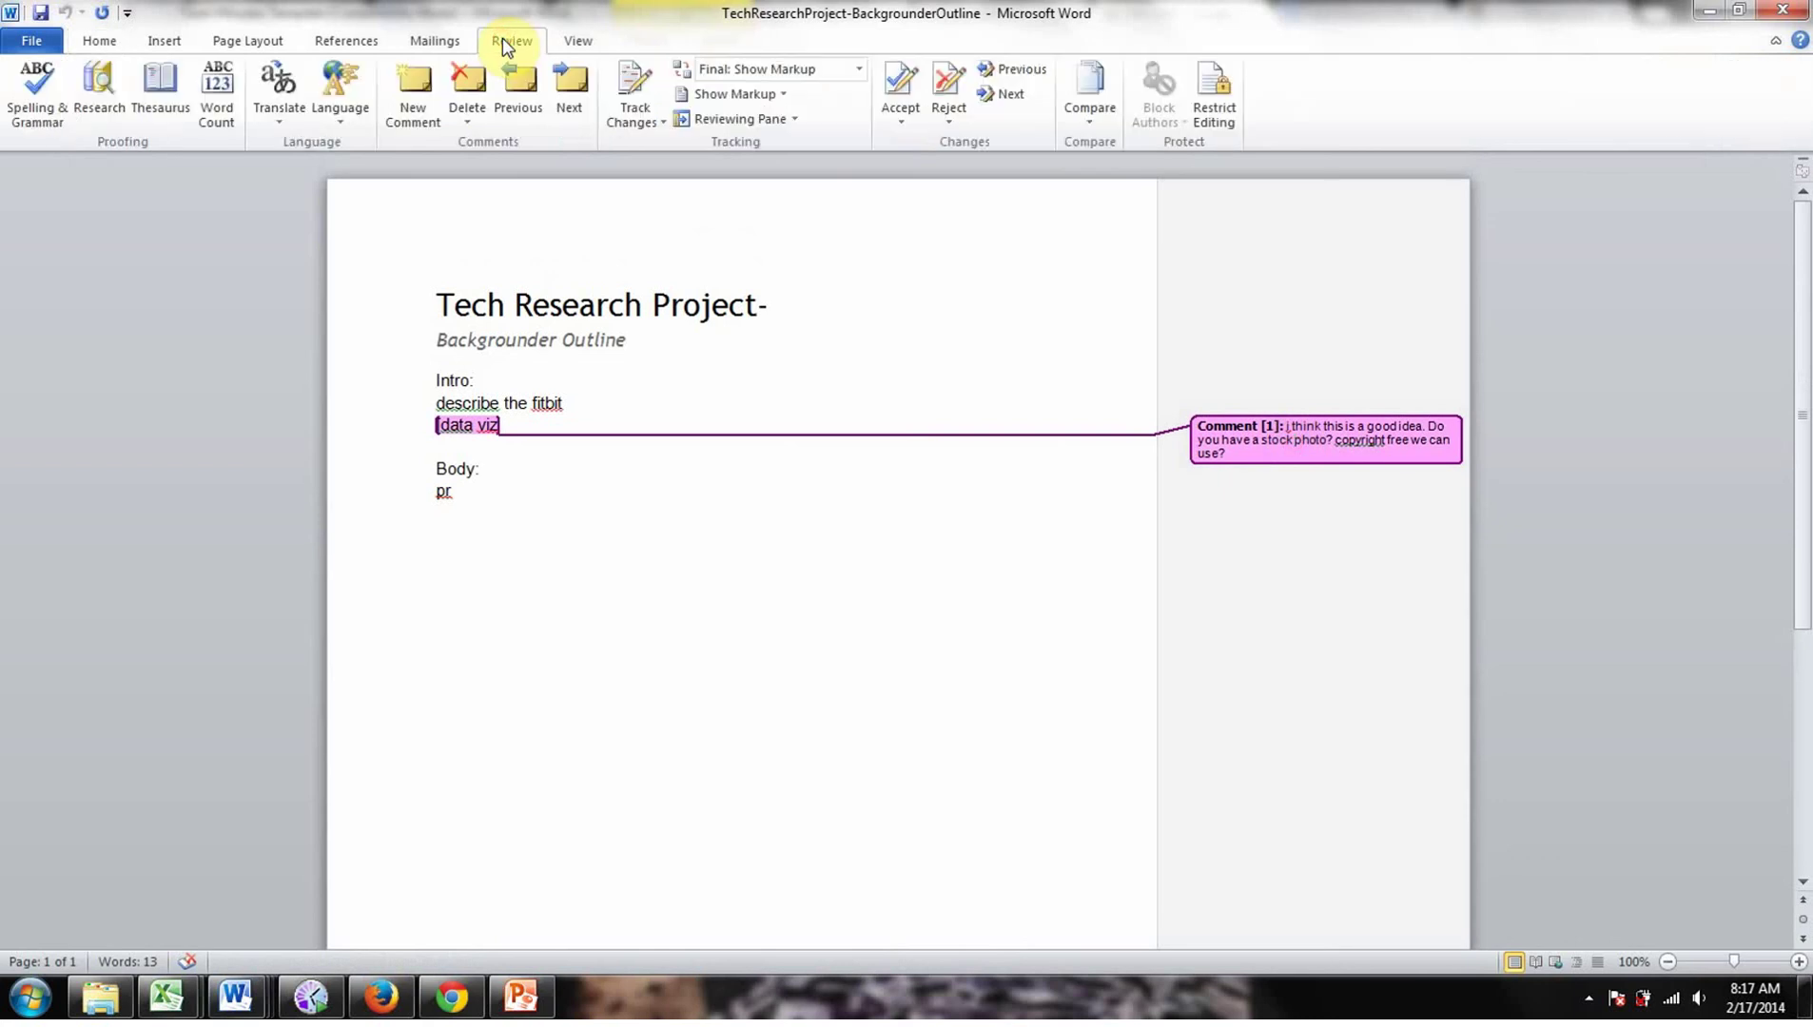
left_click(476, 71)
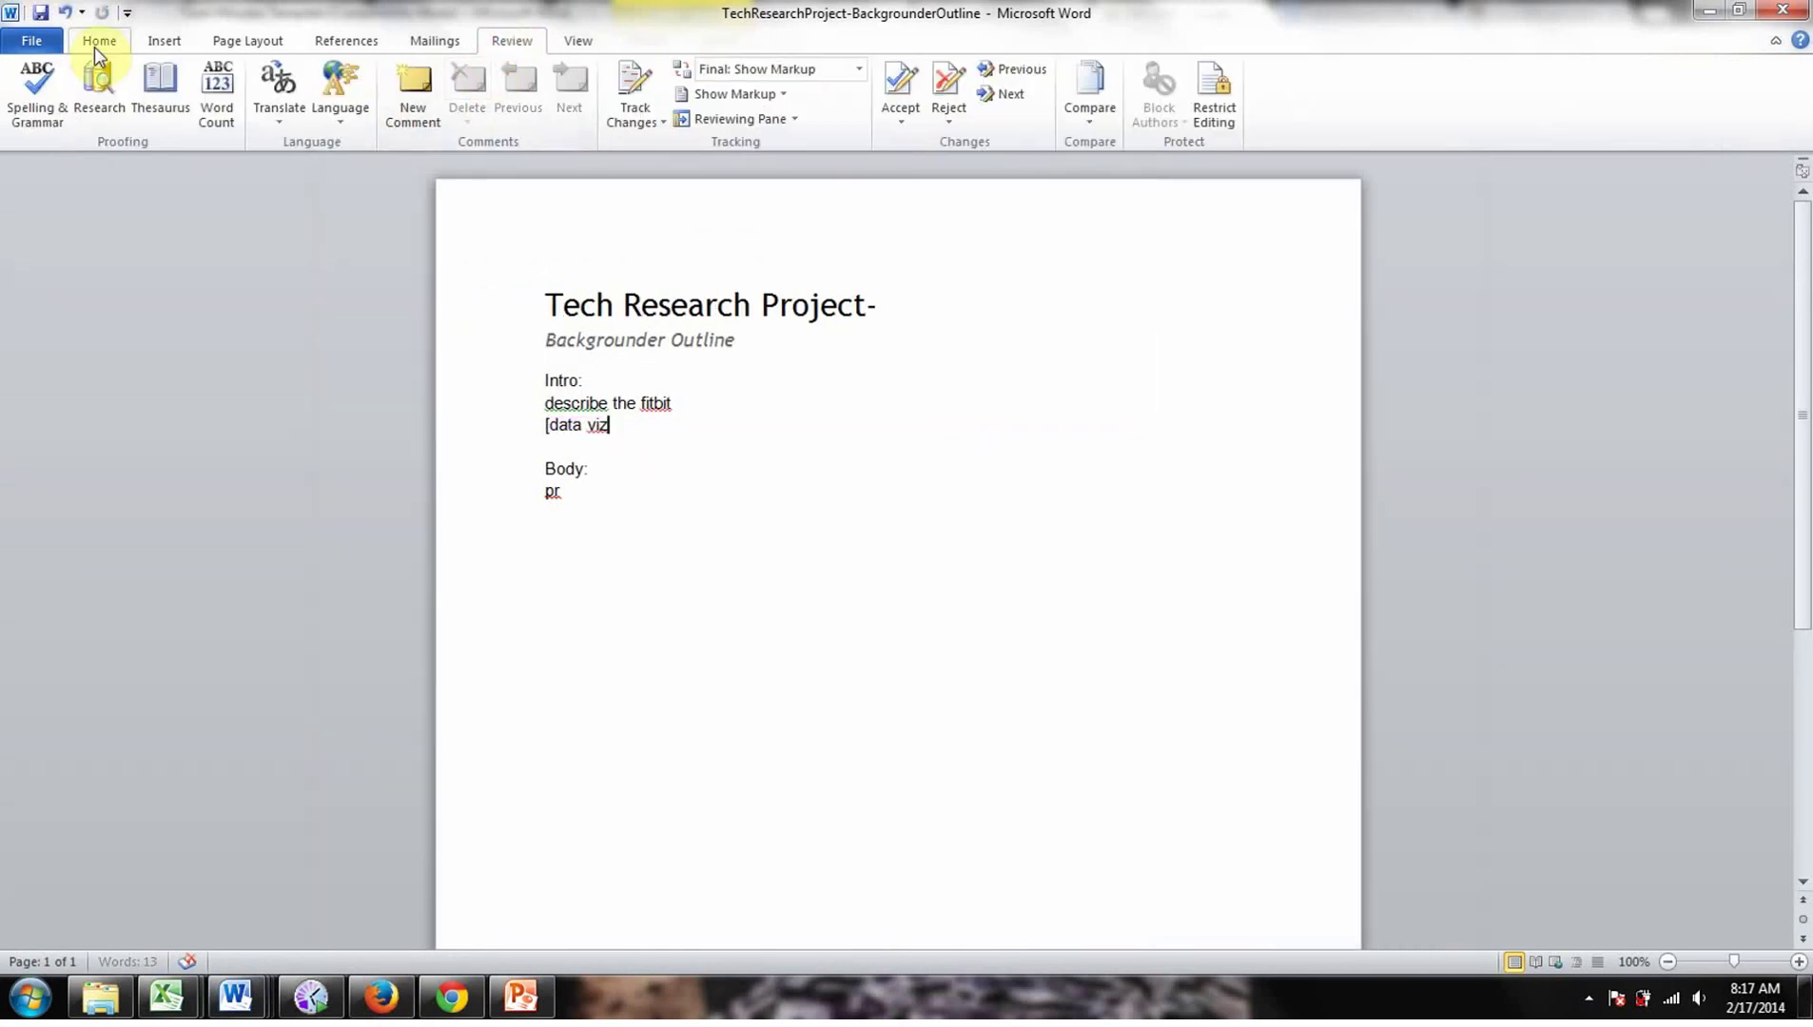
left_click(95, 46)
Step: Save the outline as Word document TechResearchProject-BackgrounderOutline in the Downloads folder
left_click(34, 43)
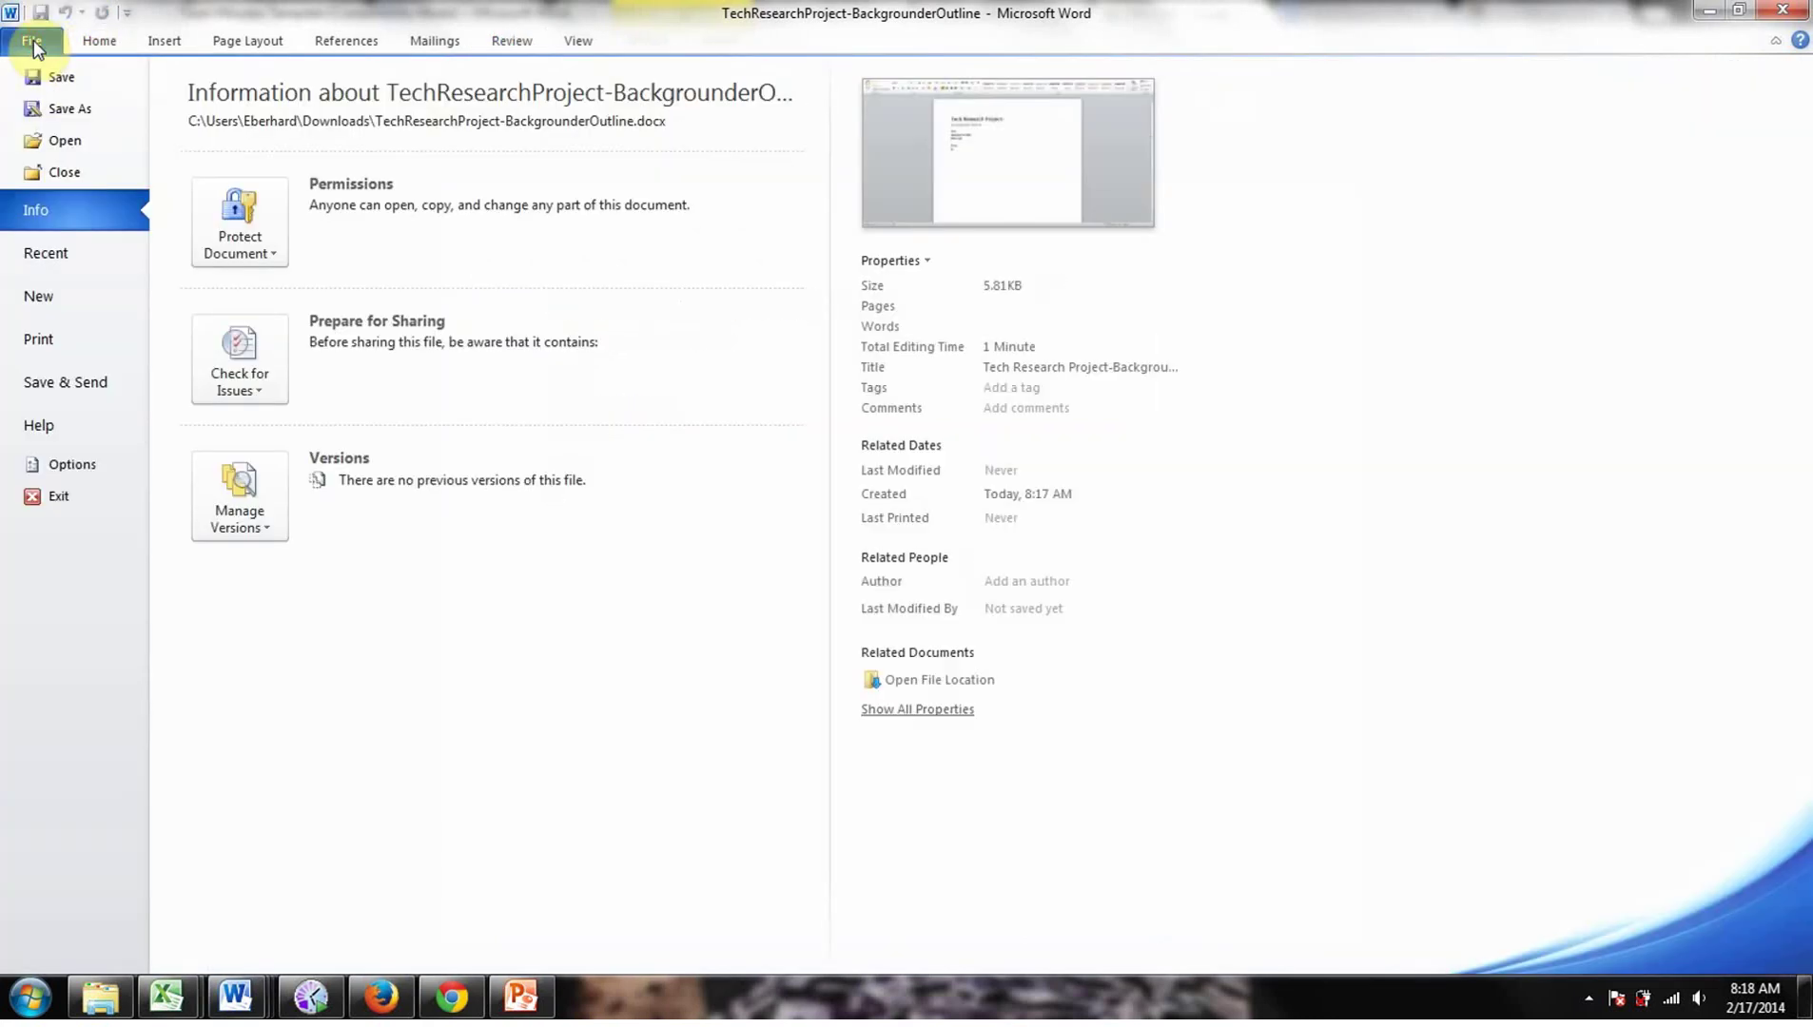
left_click(73, 110)
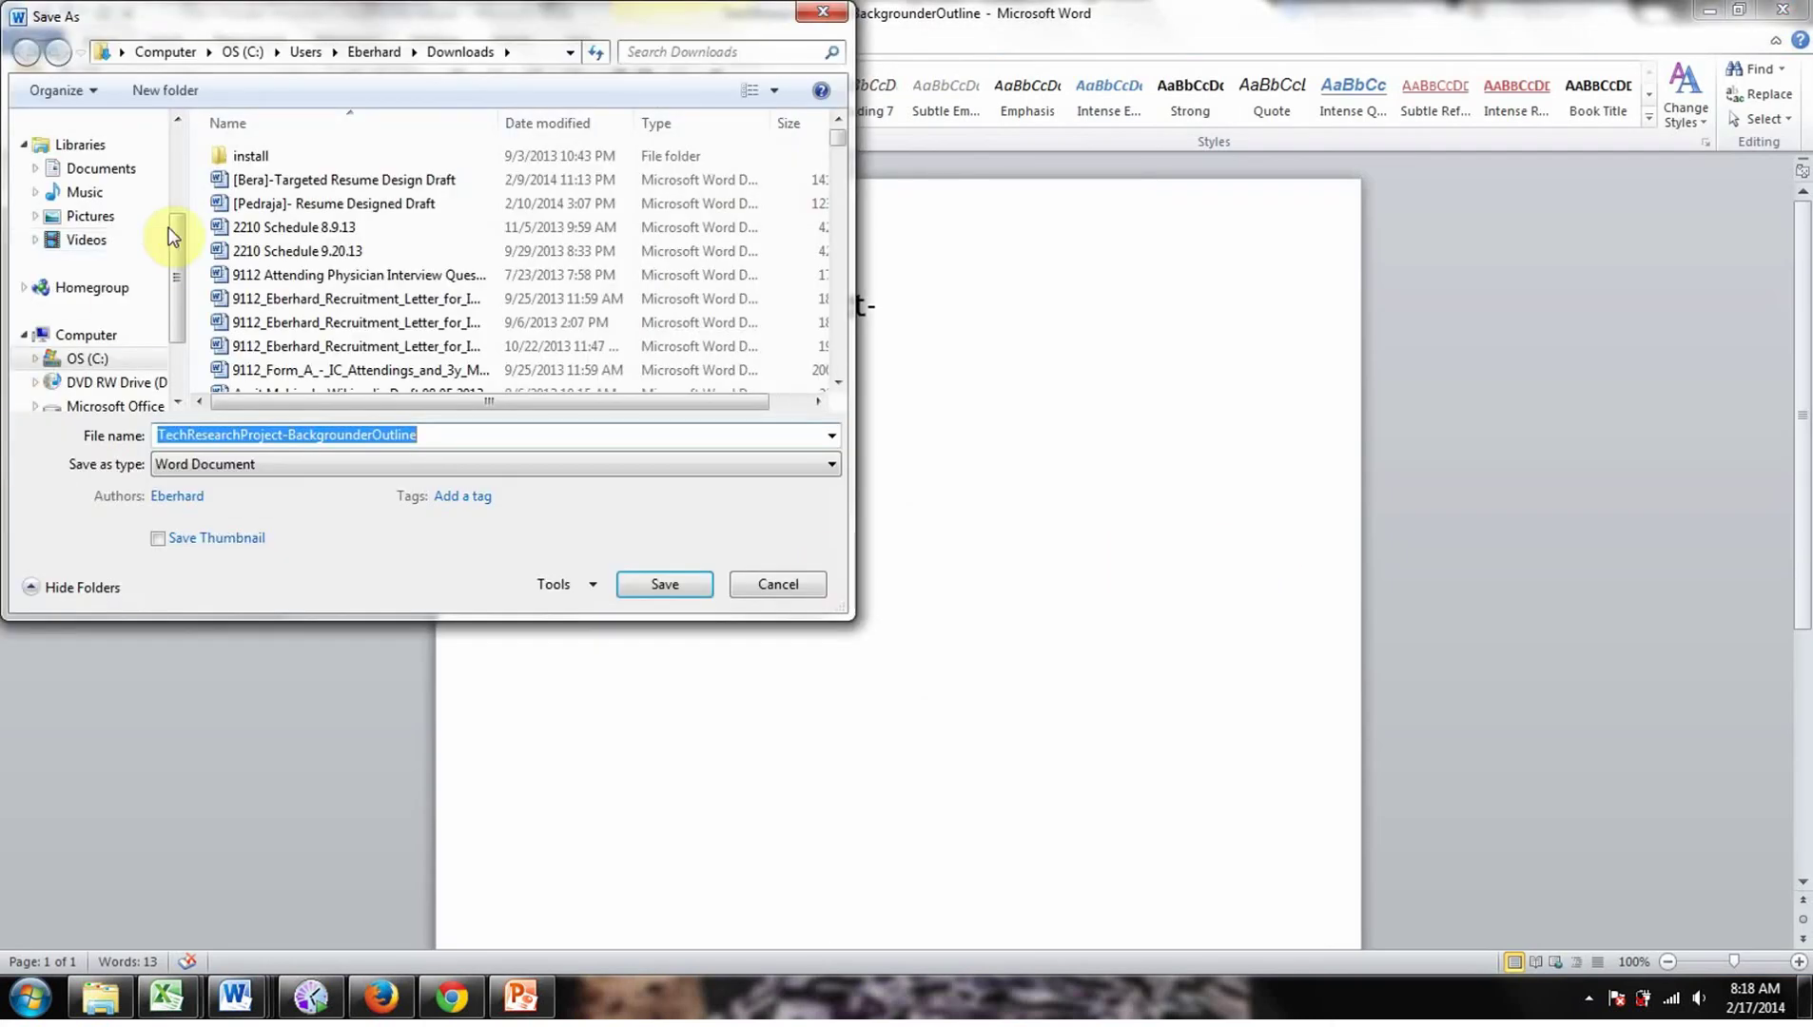
left_click(138, 168)
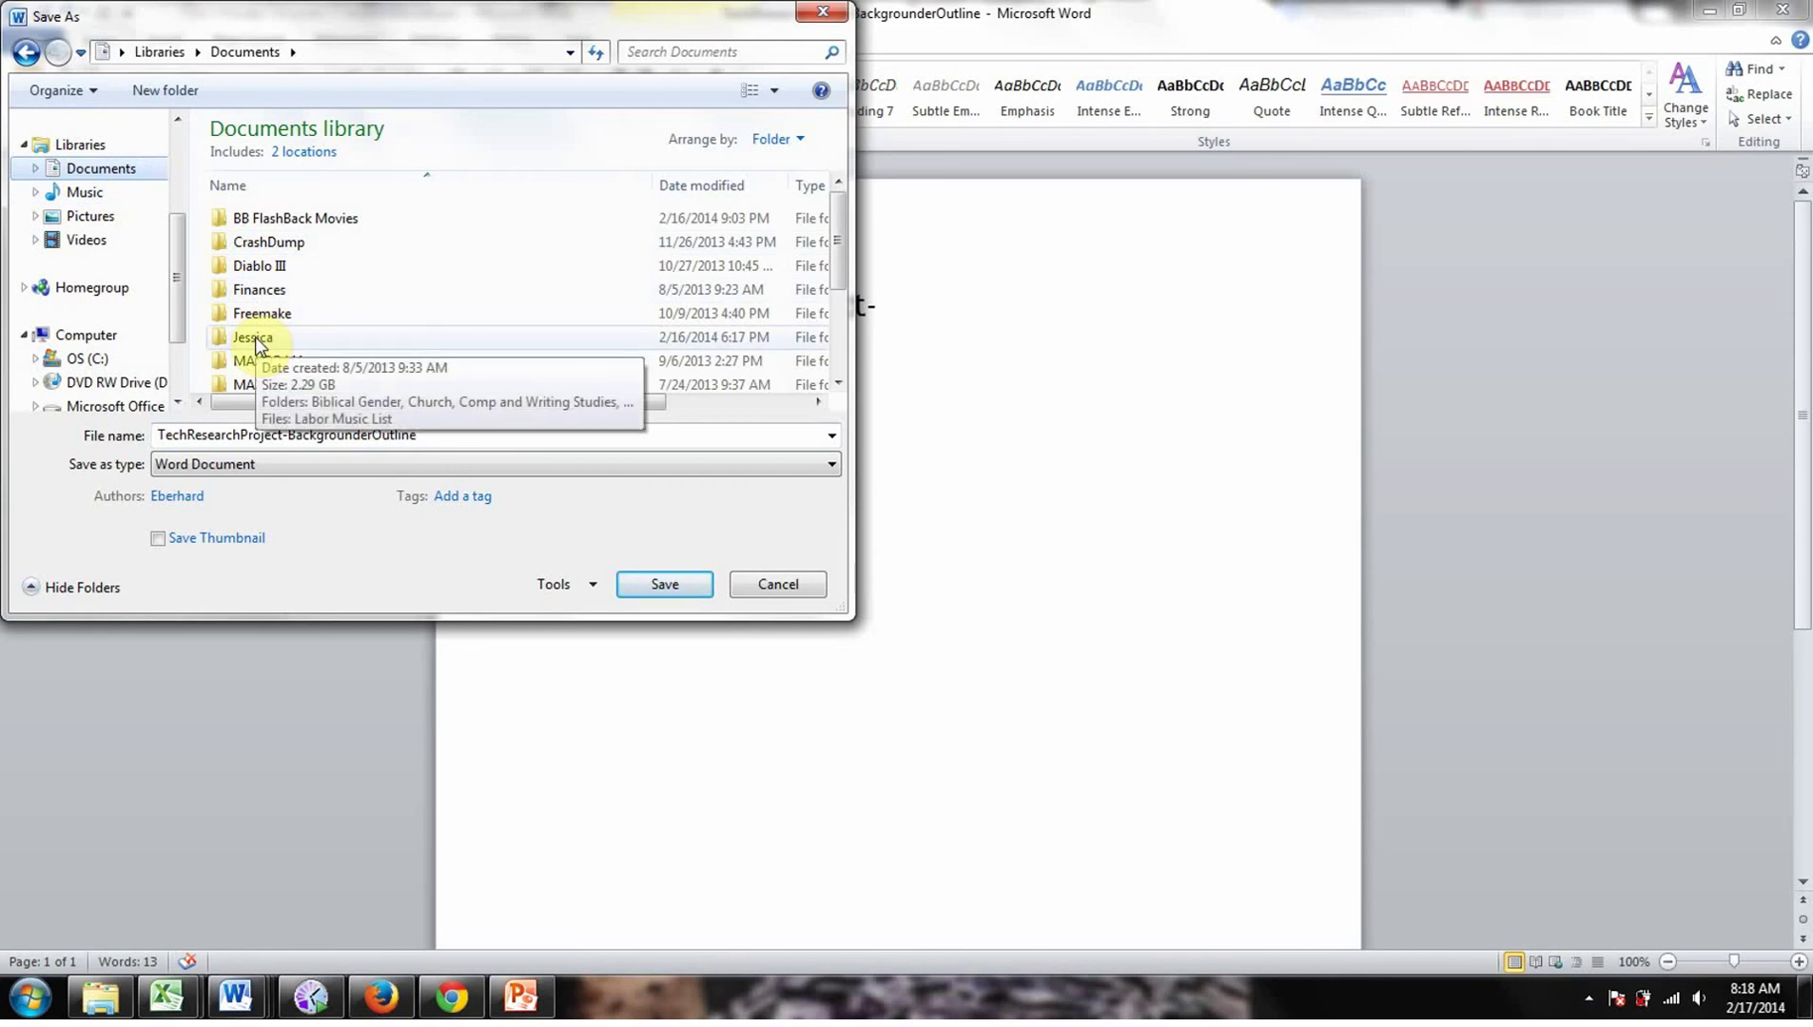
scroll(397, 303, "down", 1)
scroll(313, 331, "up", 4)
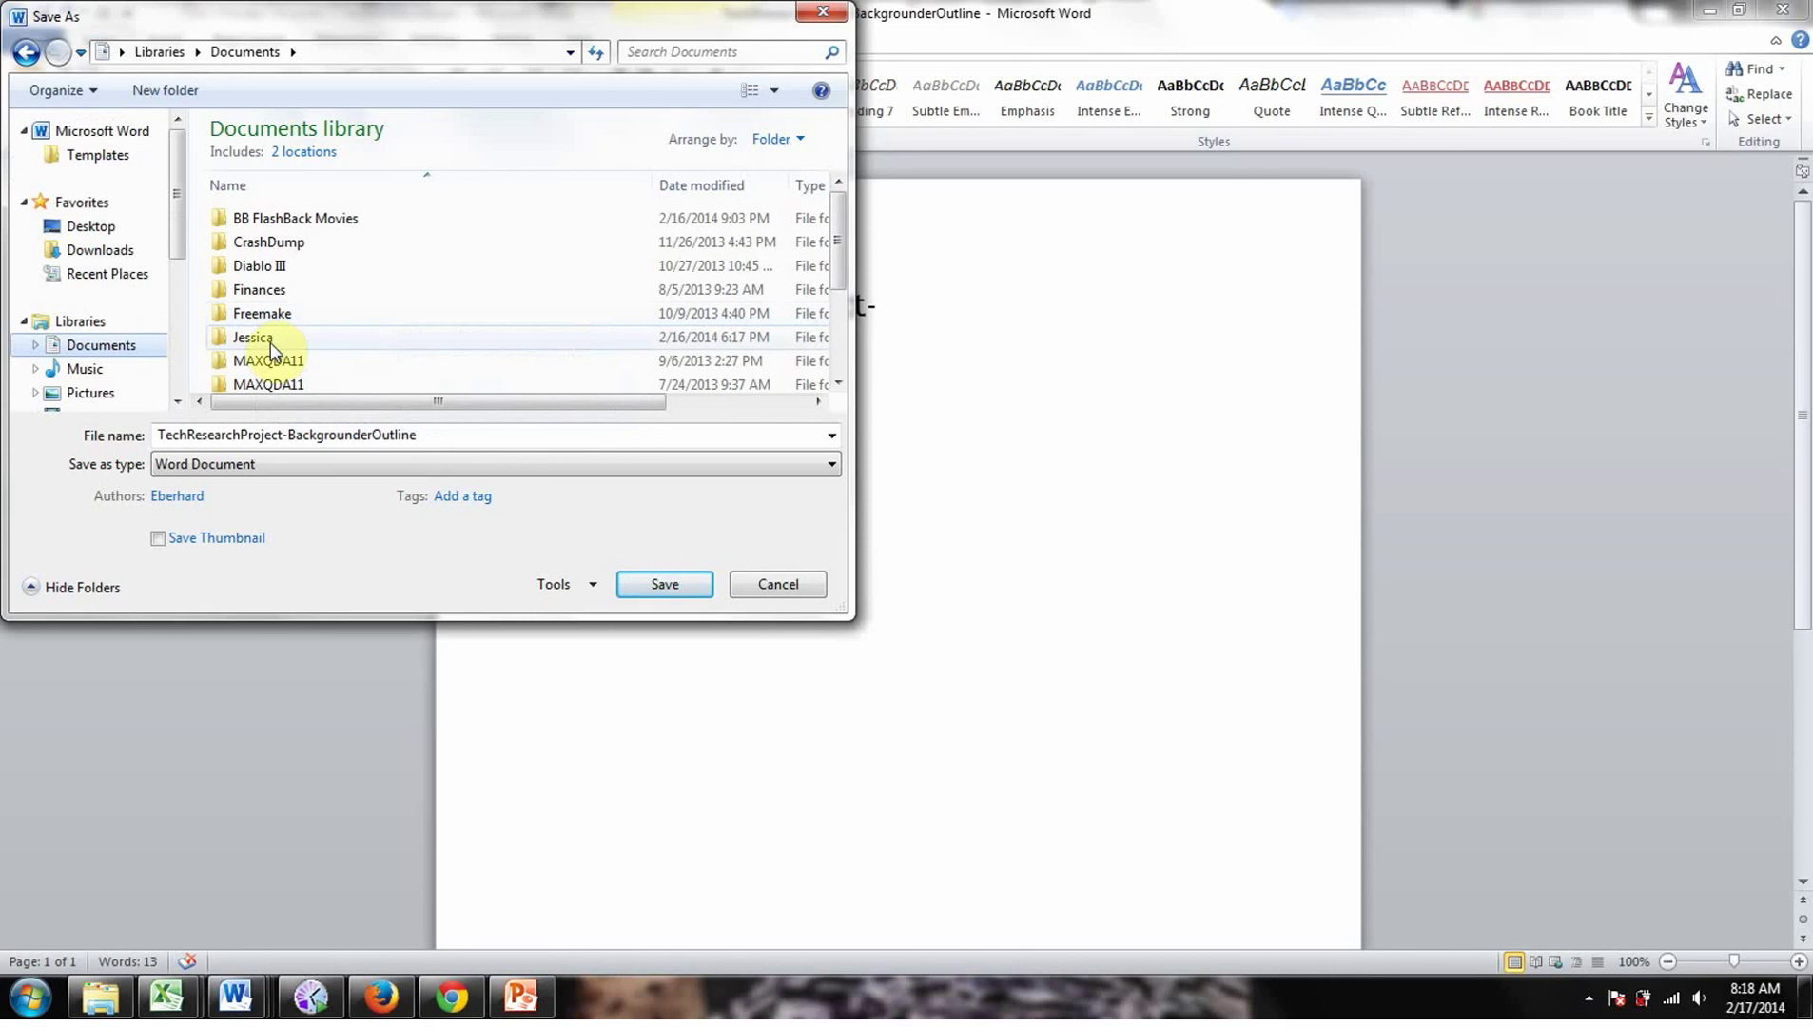
double_click(271, 339)
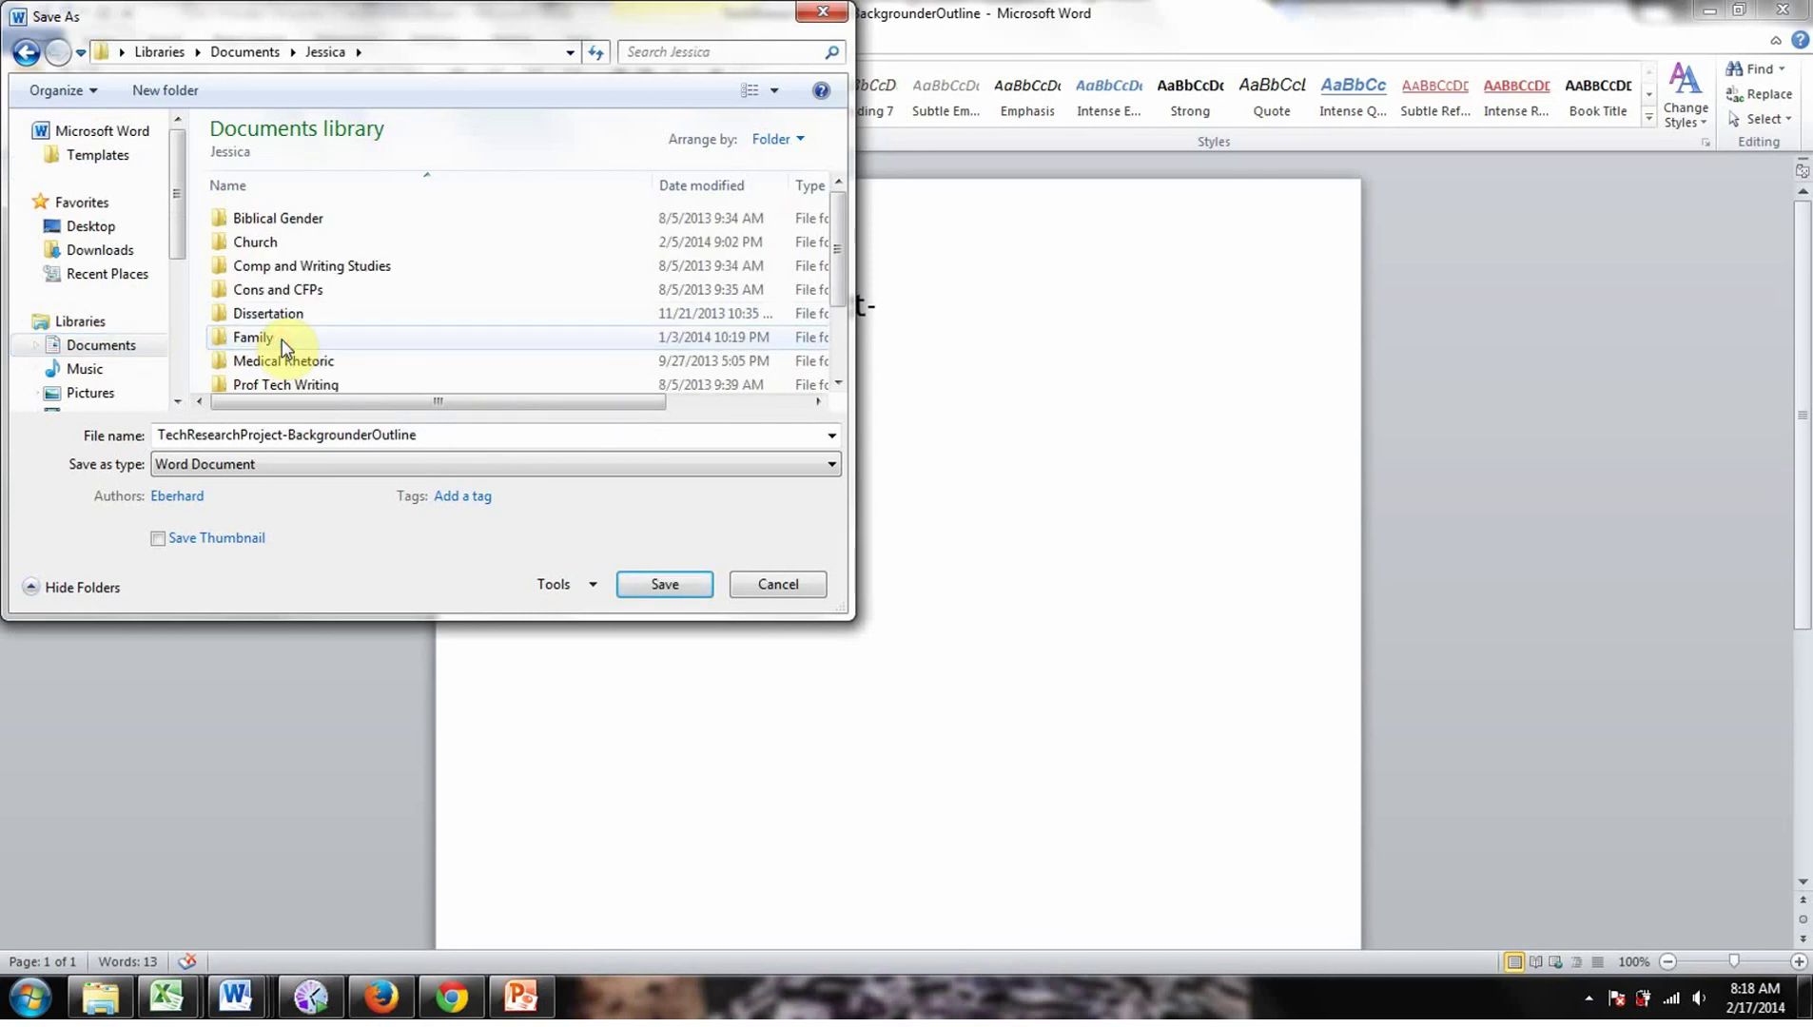
scroll(282, 347, "down", 1)
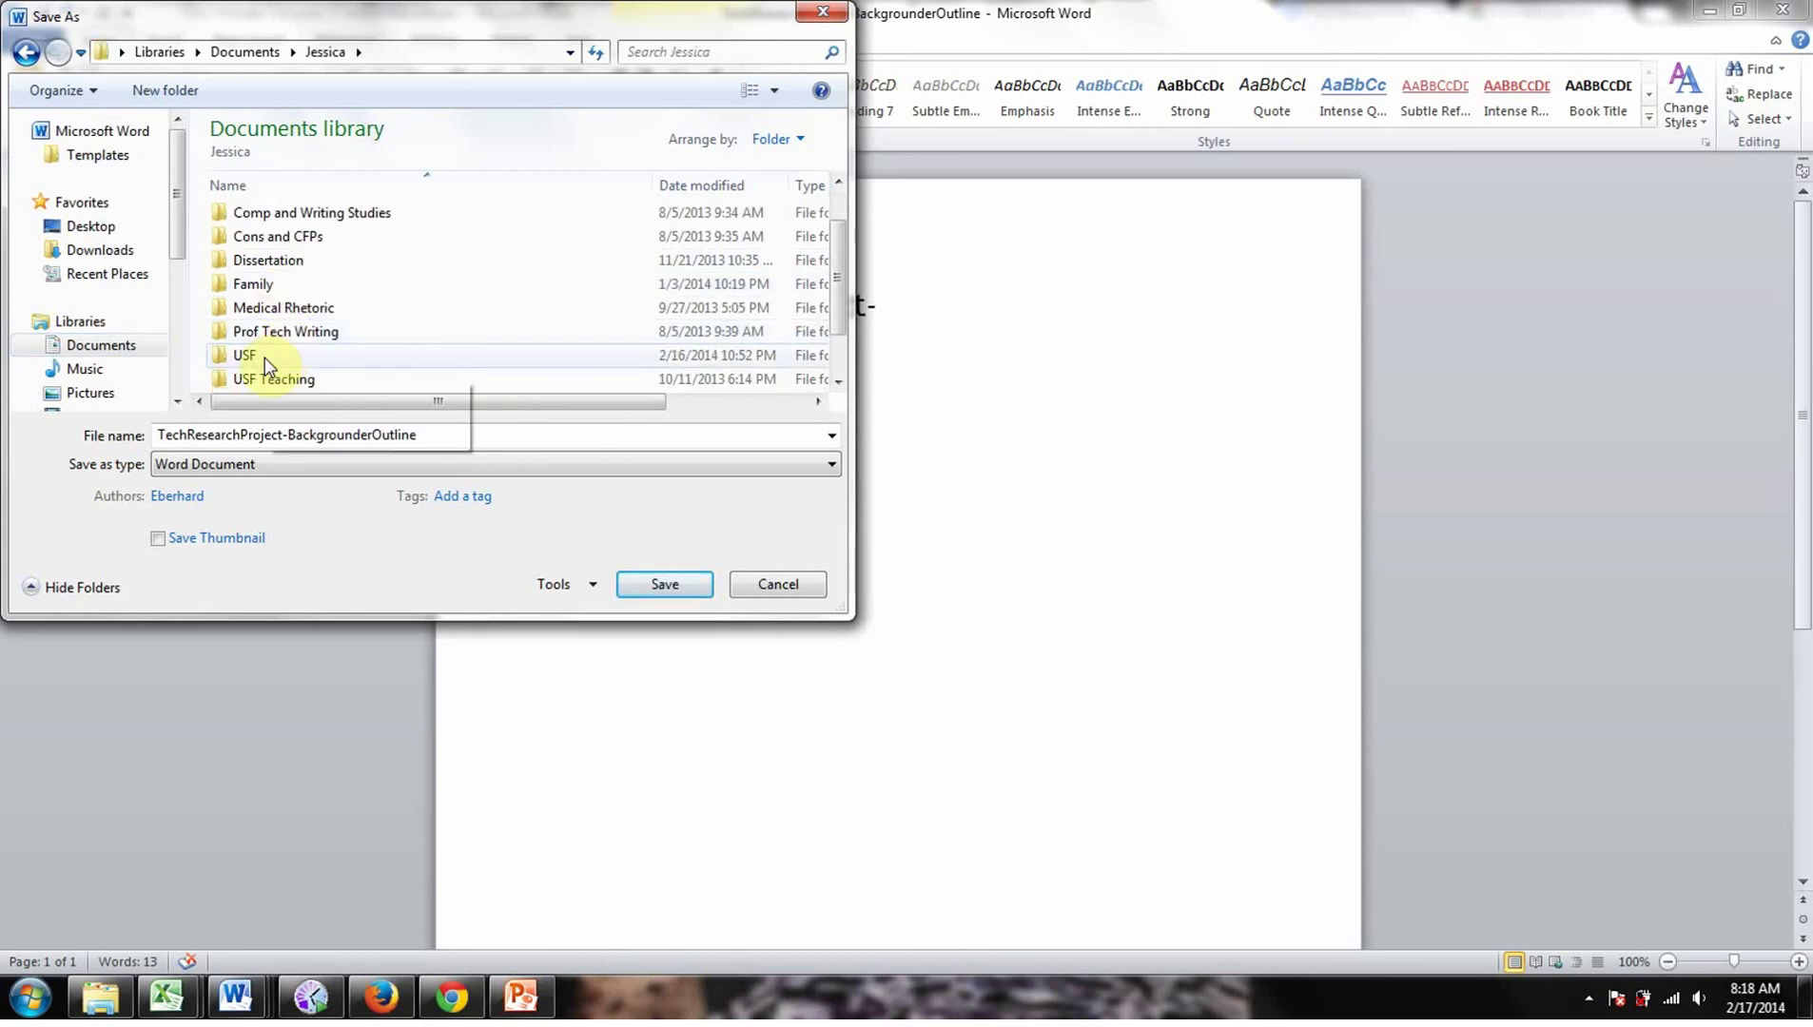
double_click(264, 356)
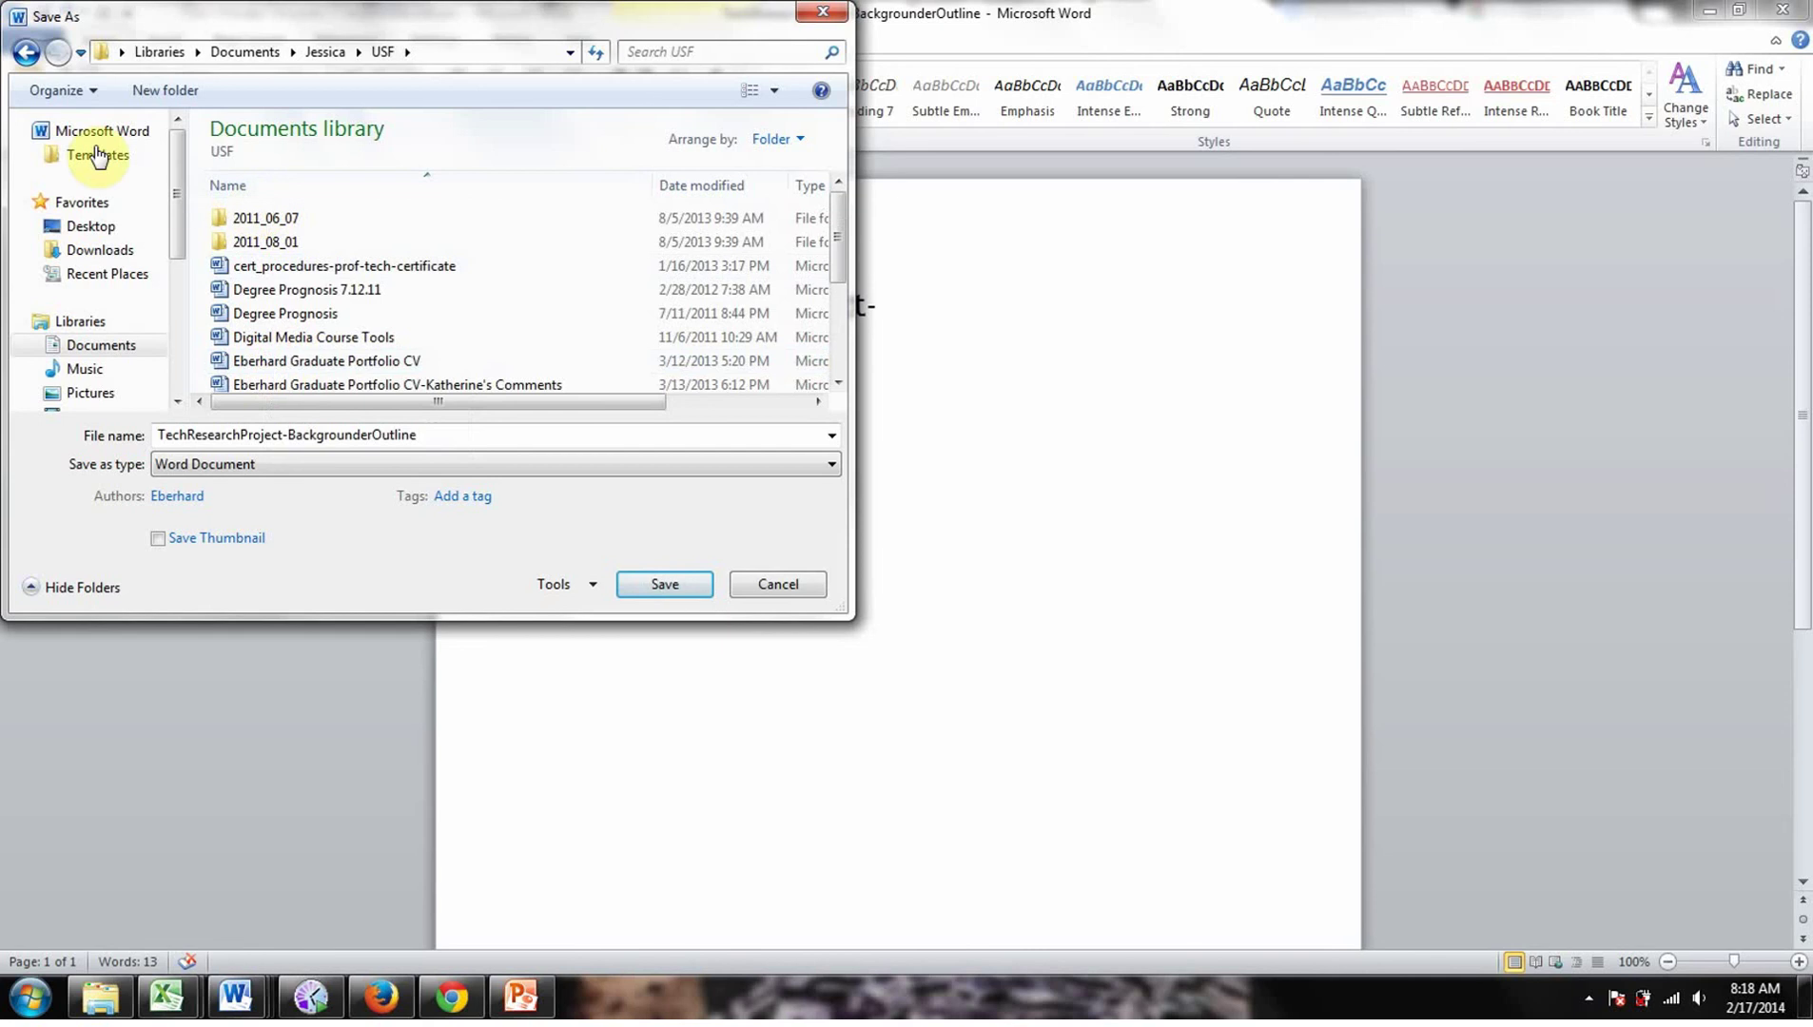
left_click(25, 52)
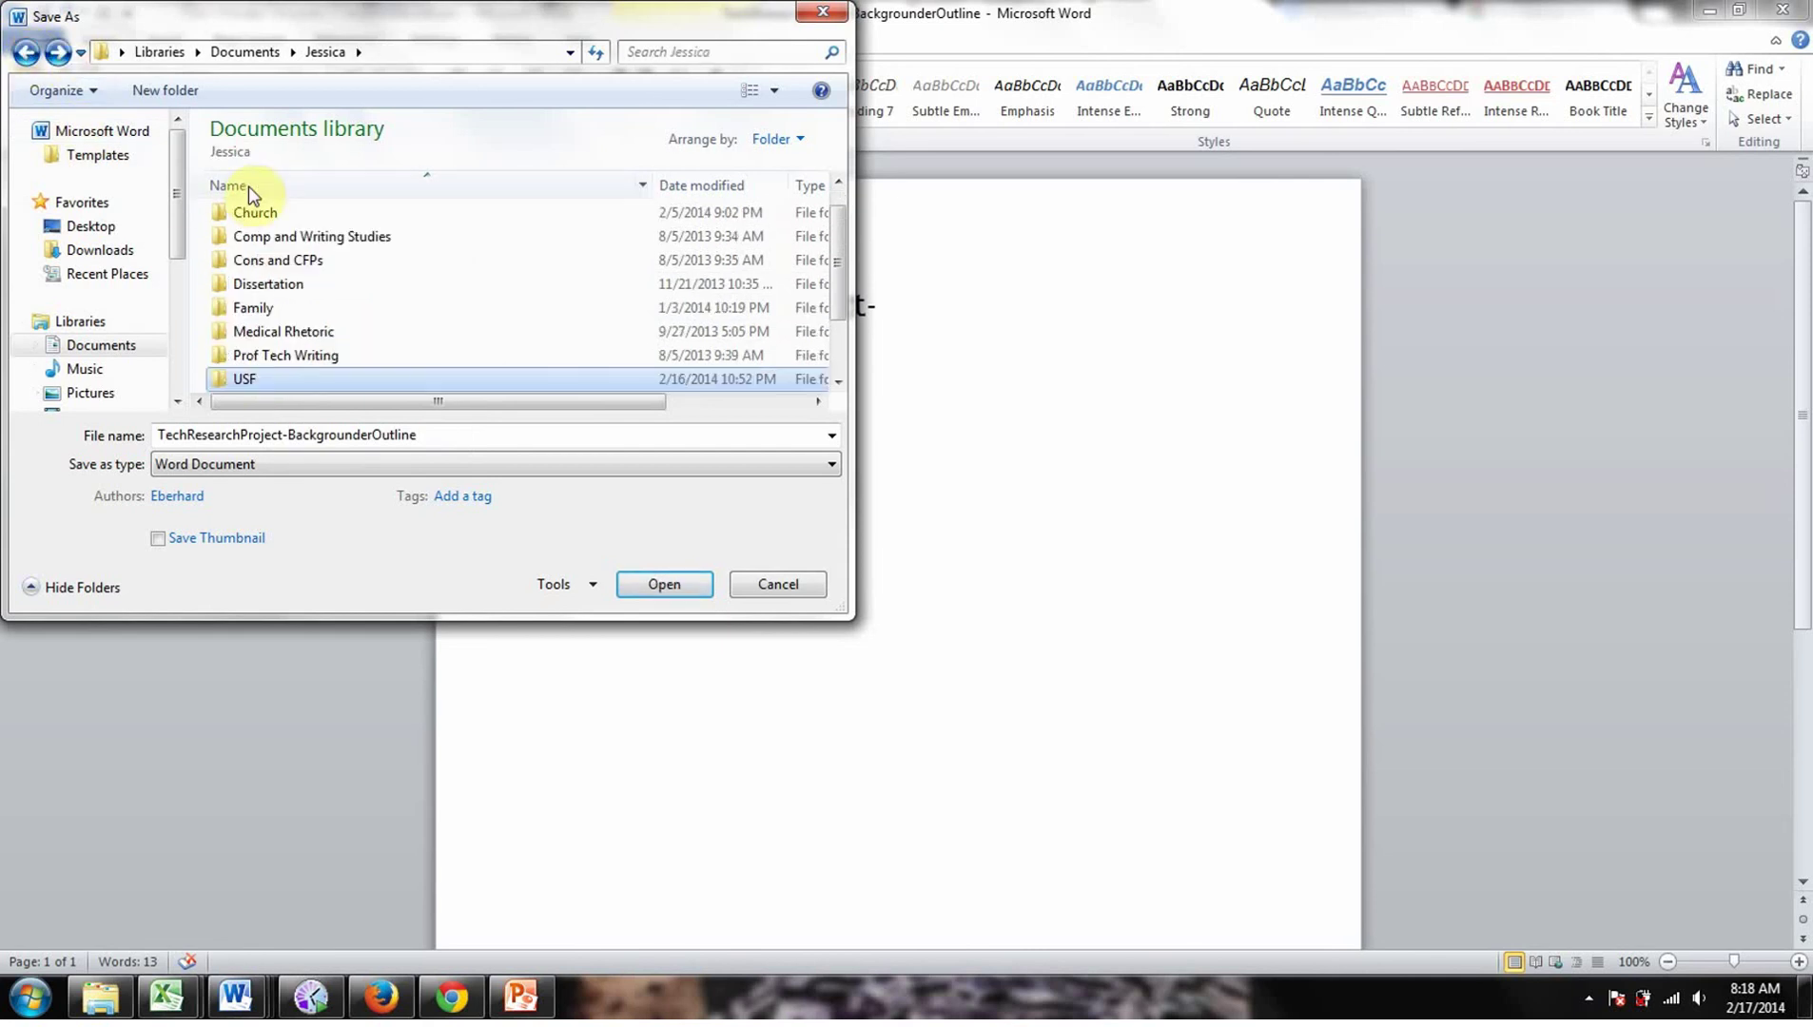
left_click(105, 229)
left_click(105, 251)
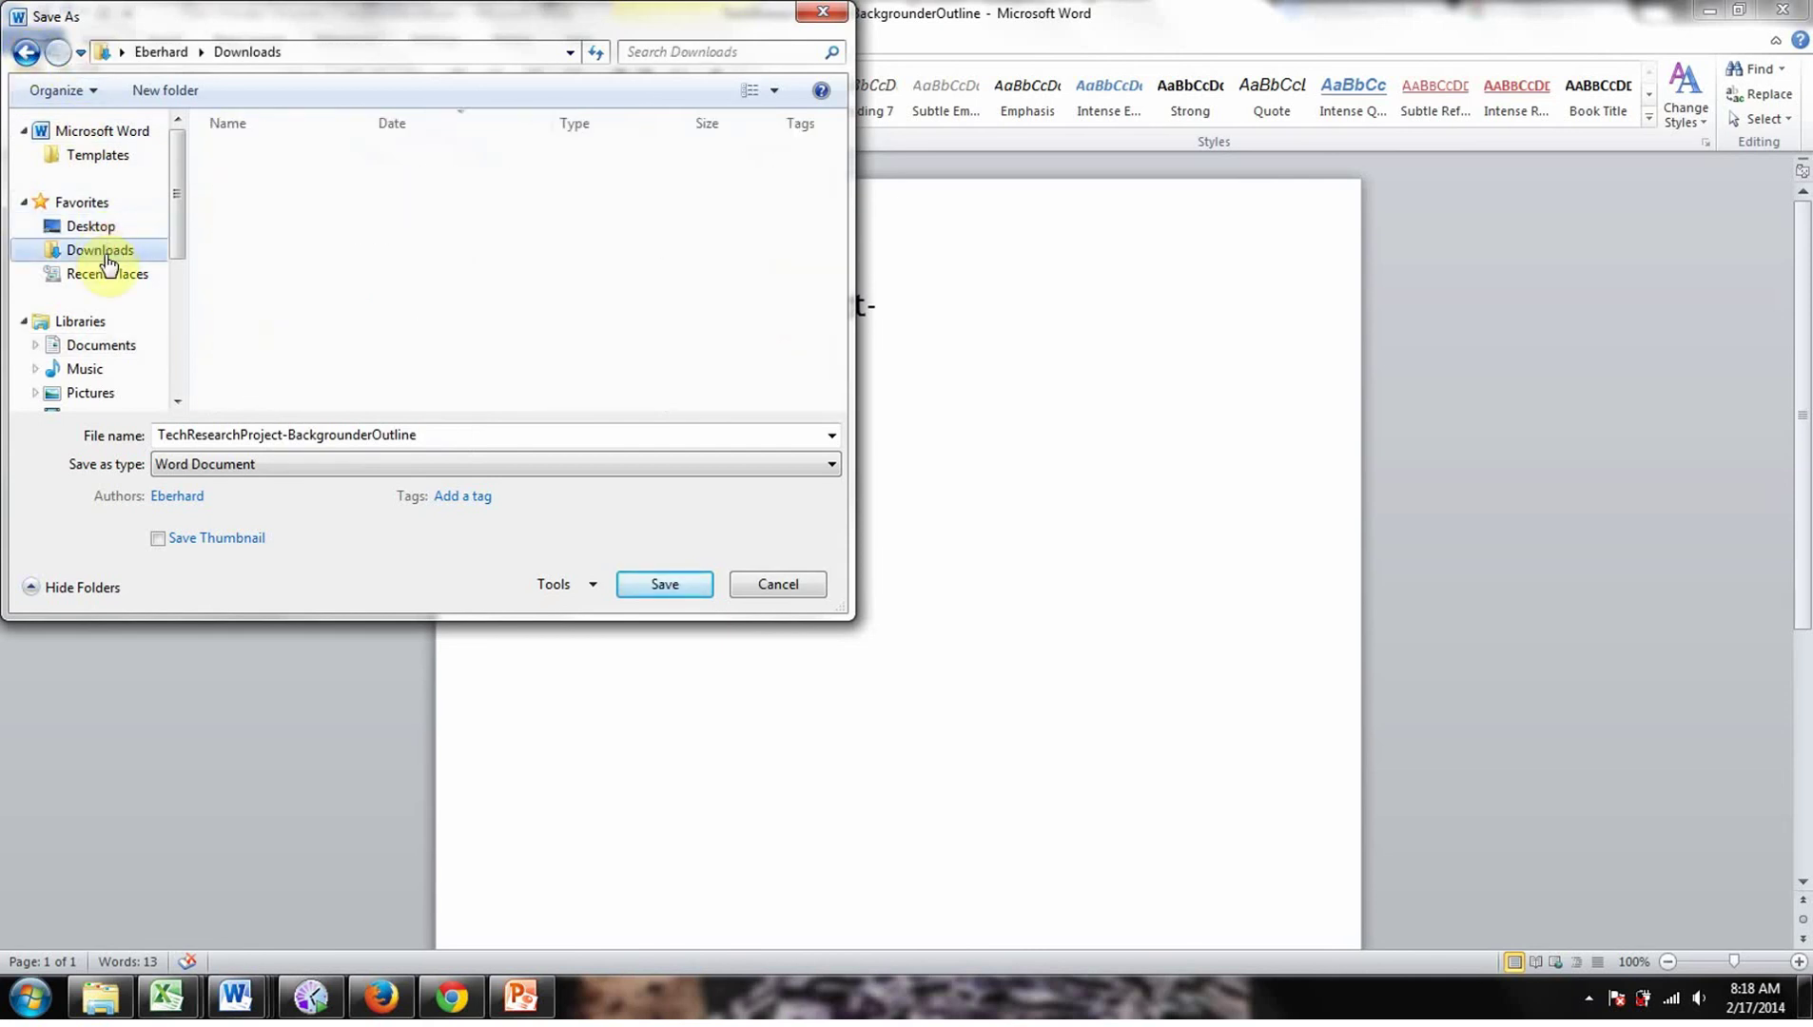
left_click(686, 591)
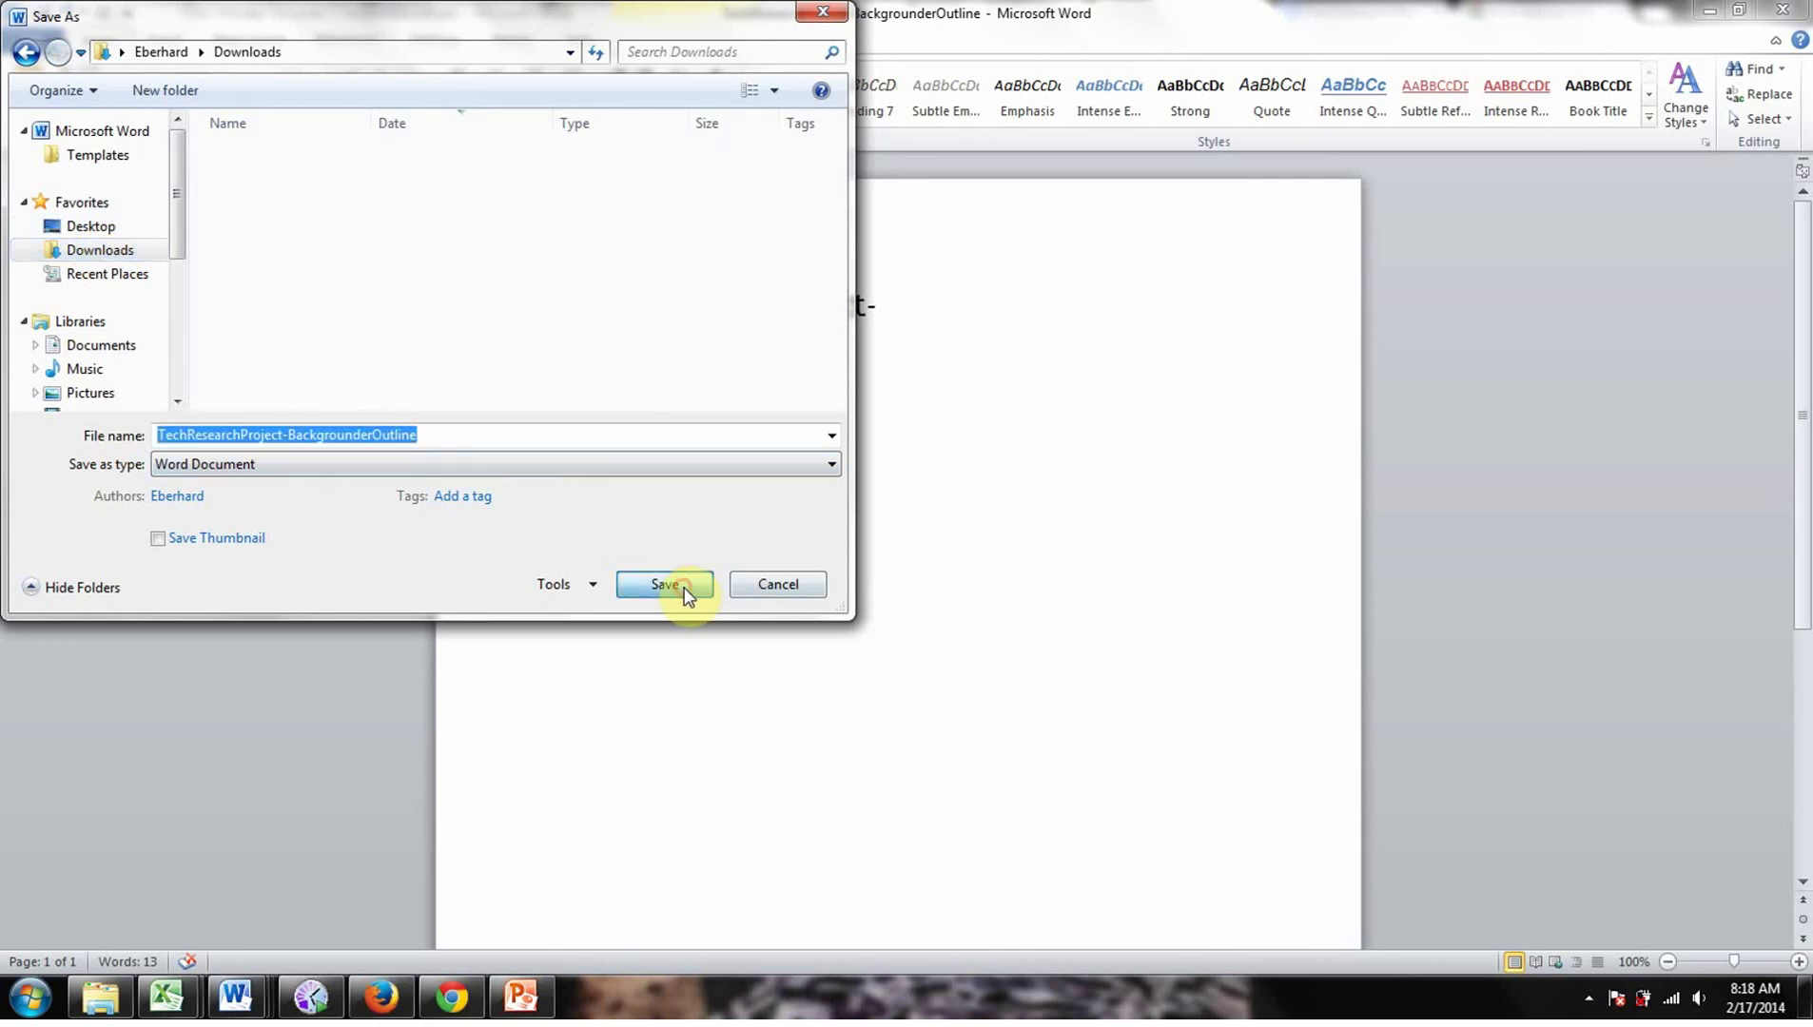
Step: Upload TechResearchProject-BackgrounderOutline.docx from Downloads, found by searching 'tech', into ENC2210
left_click(477, 1004)
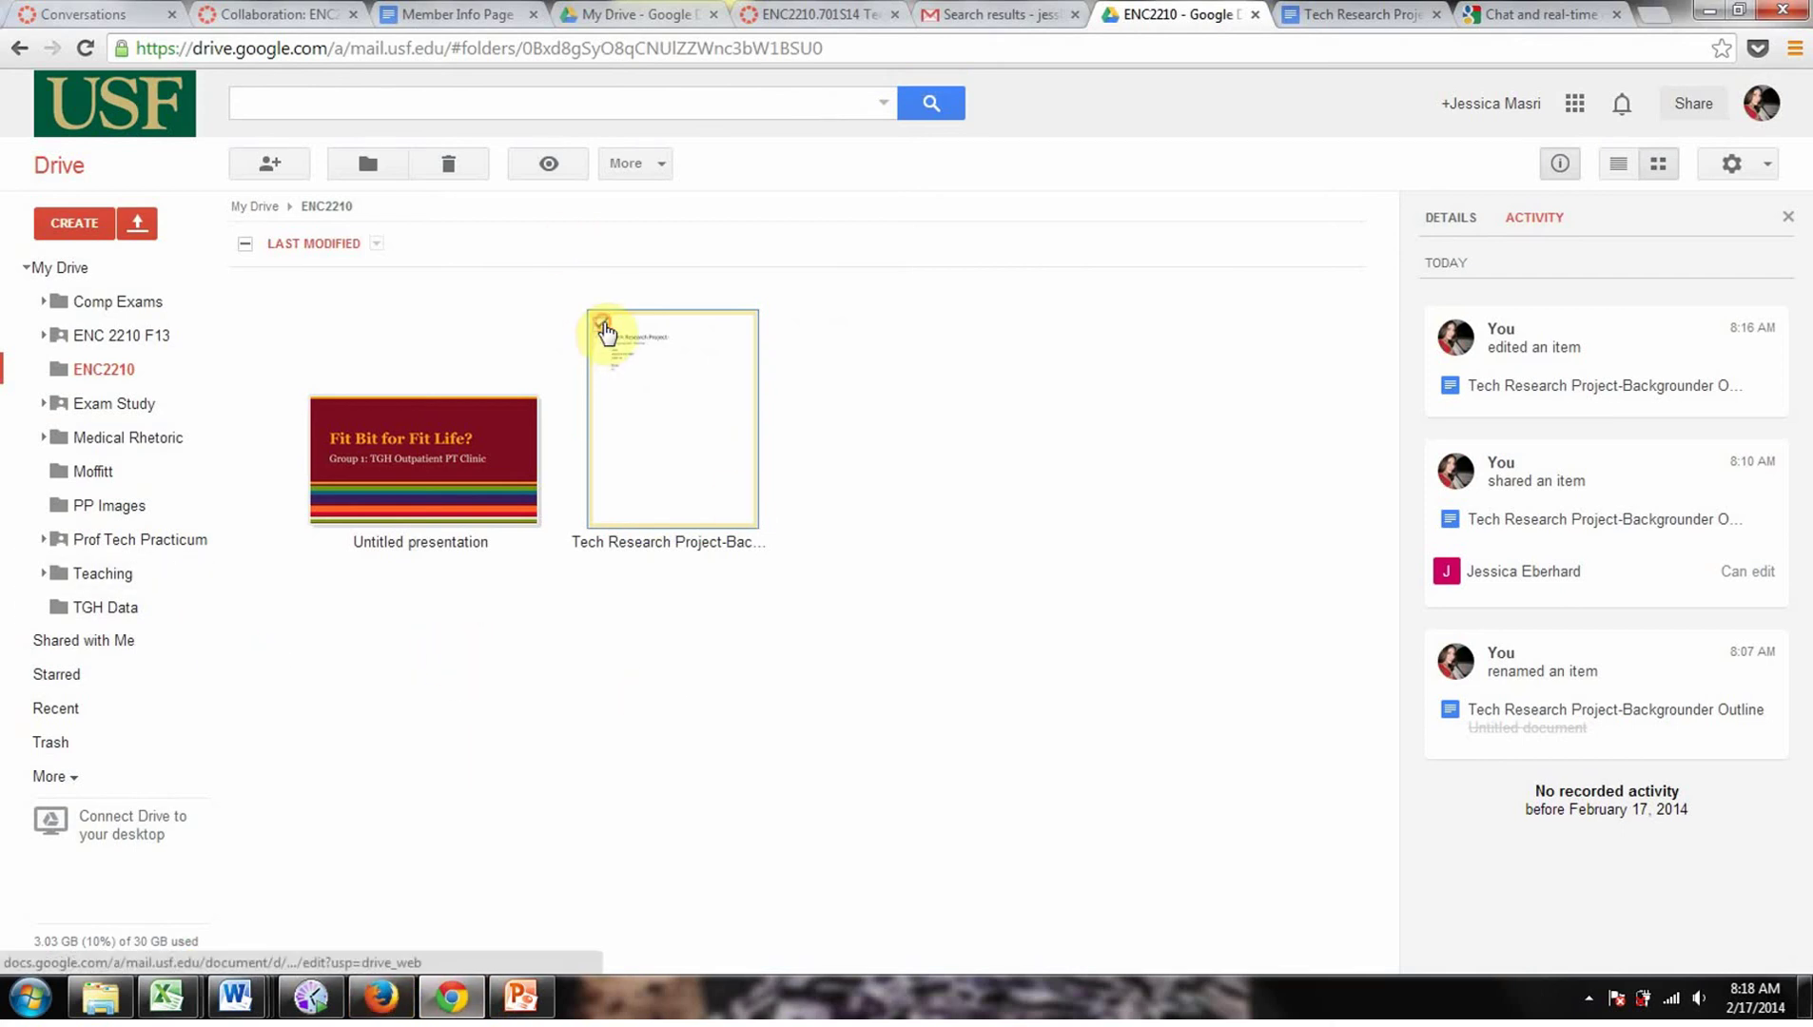
left_click(601, 326)
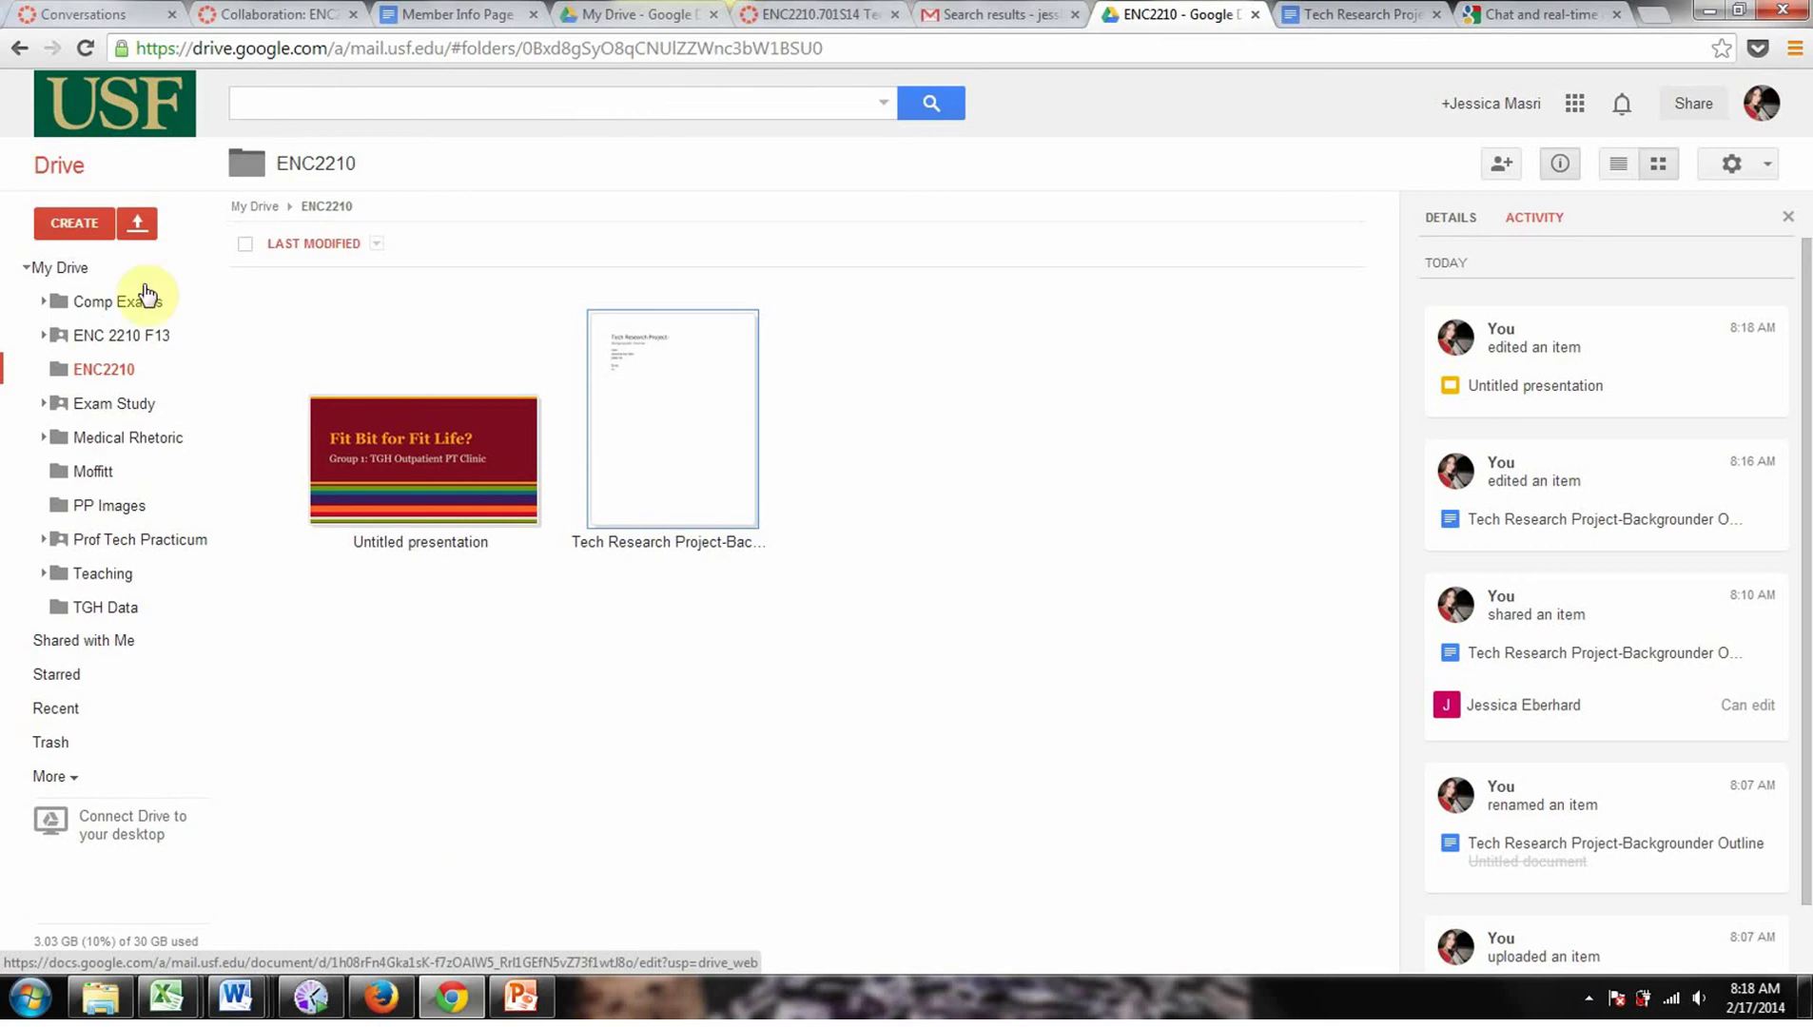
left_click(139, 223)
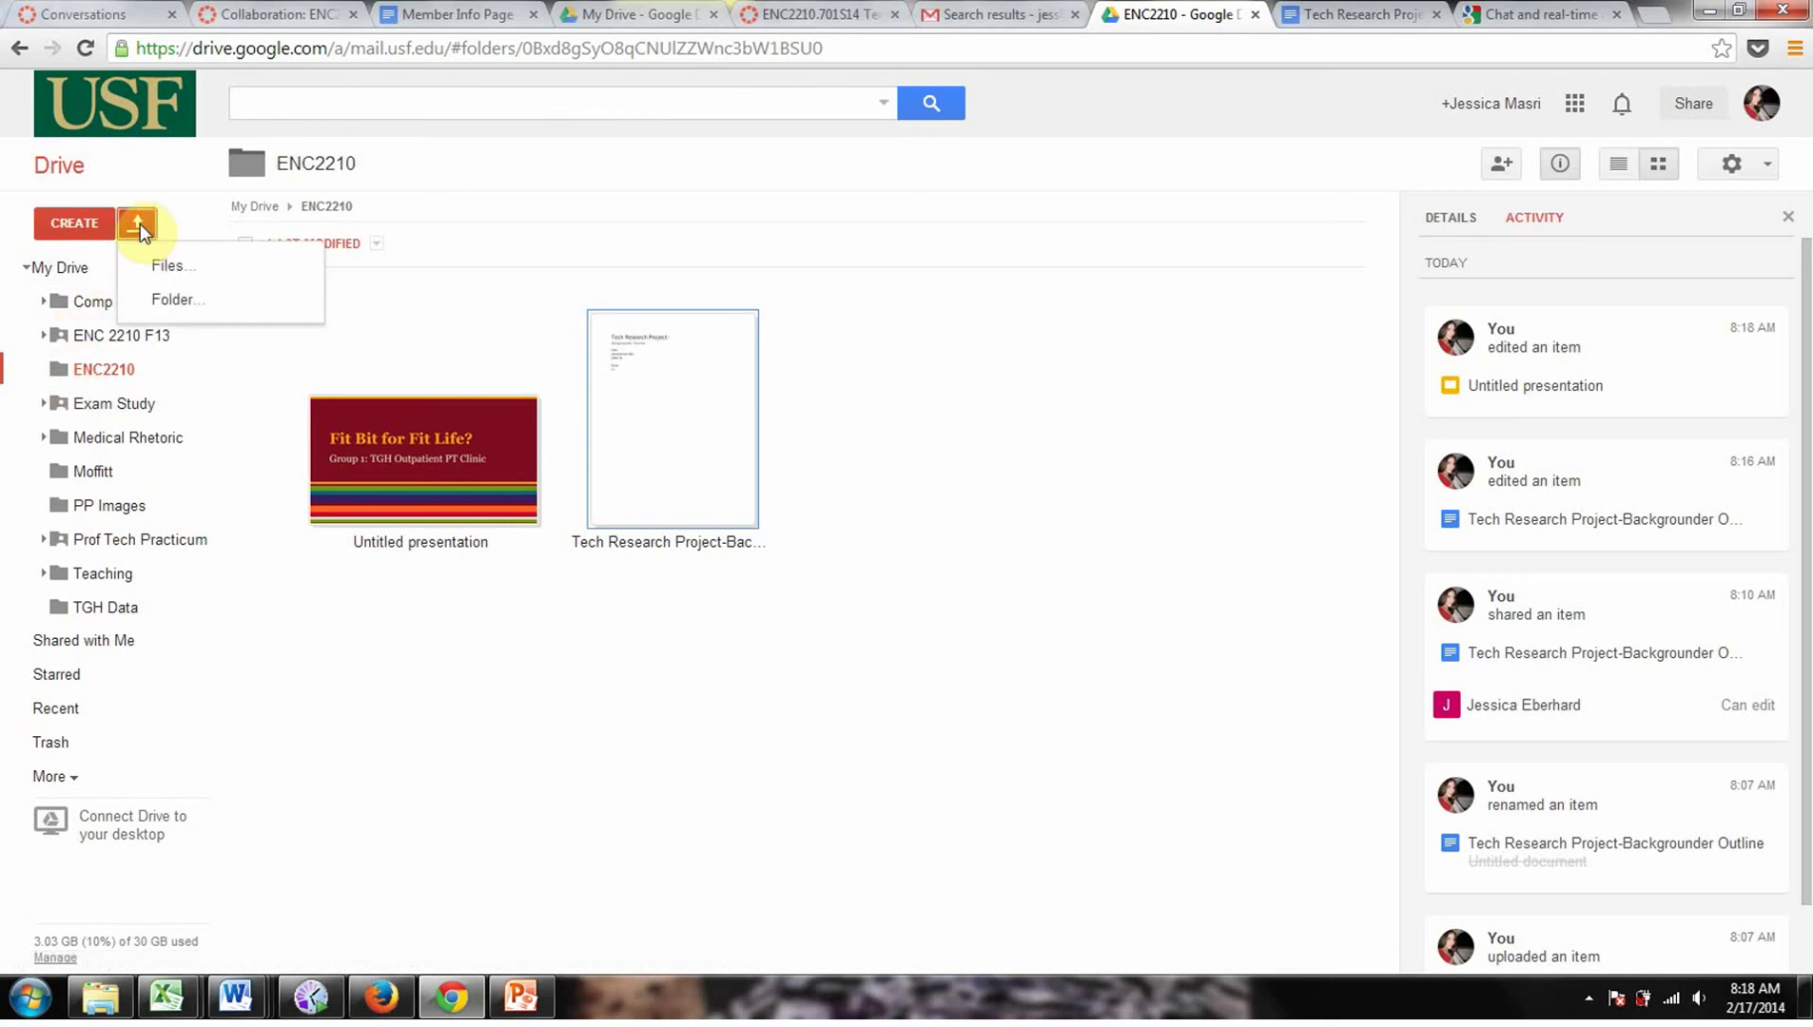
left_click(195, 271)
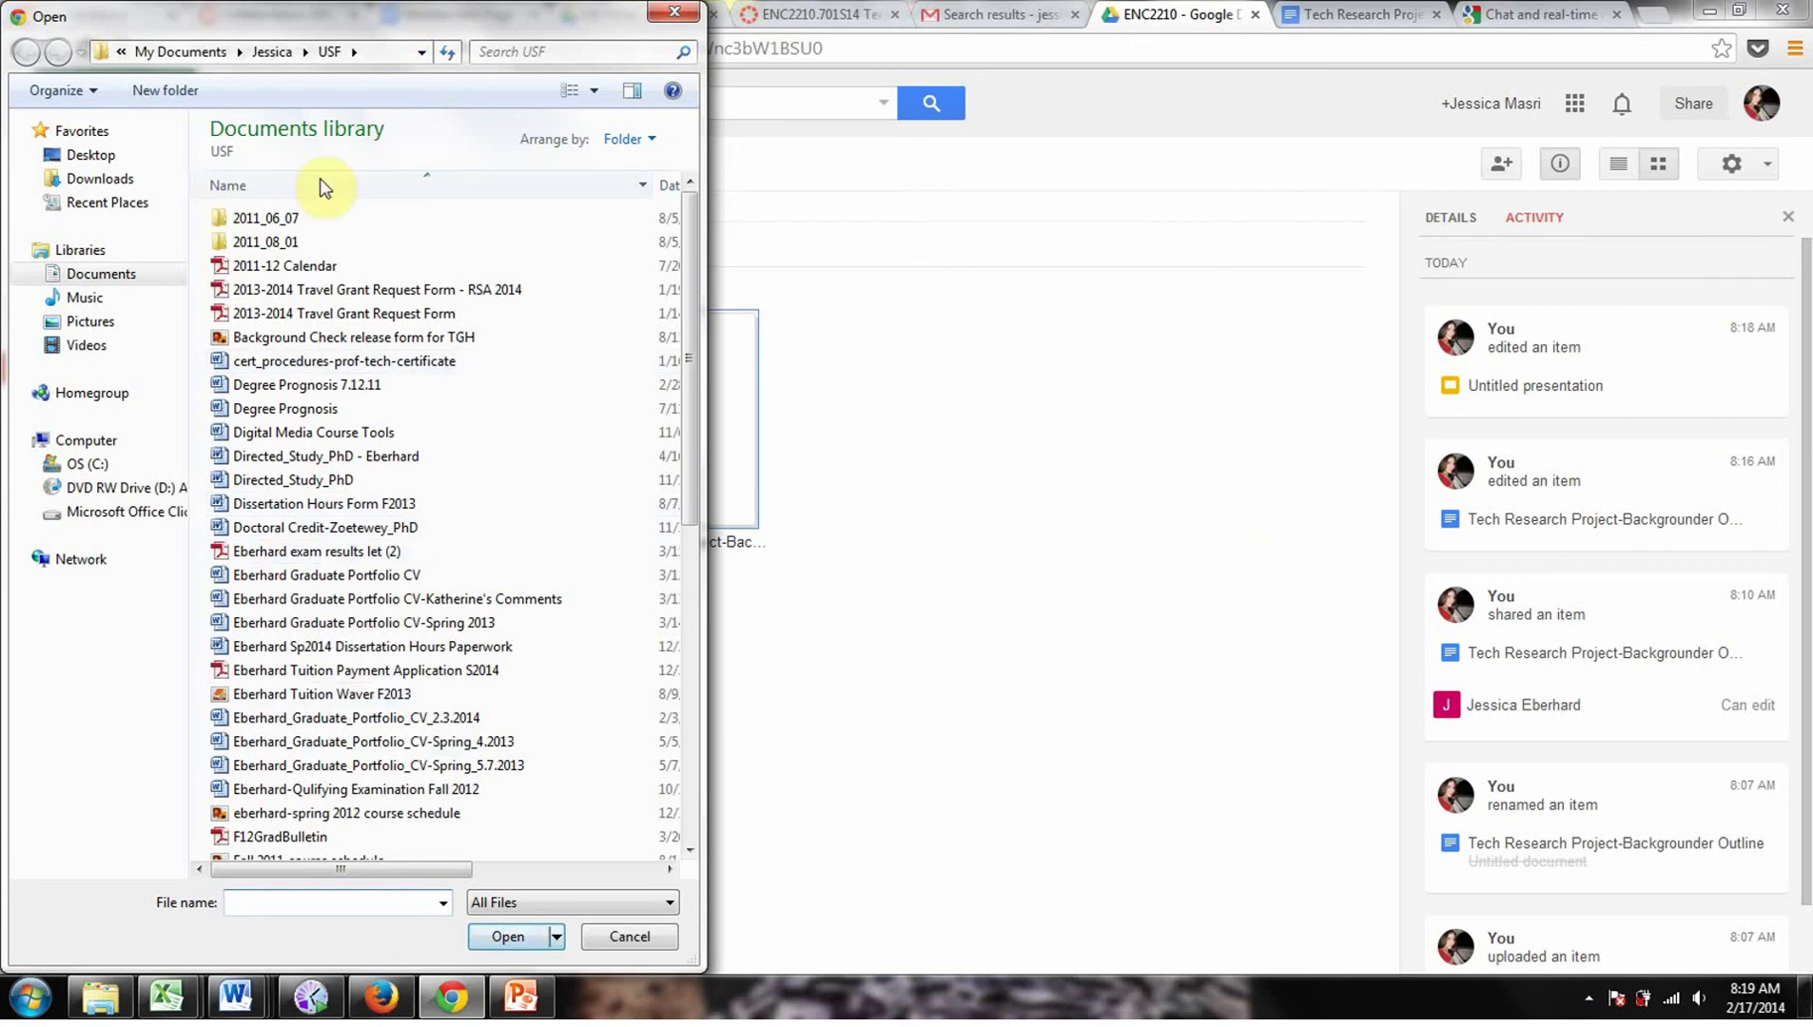
left_click_drag(297, 21, 1275, 18)
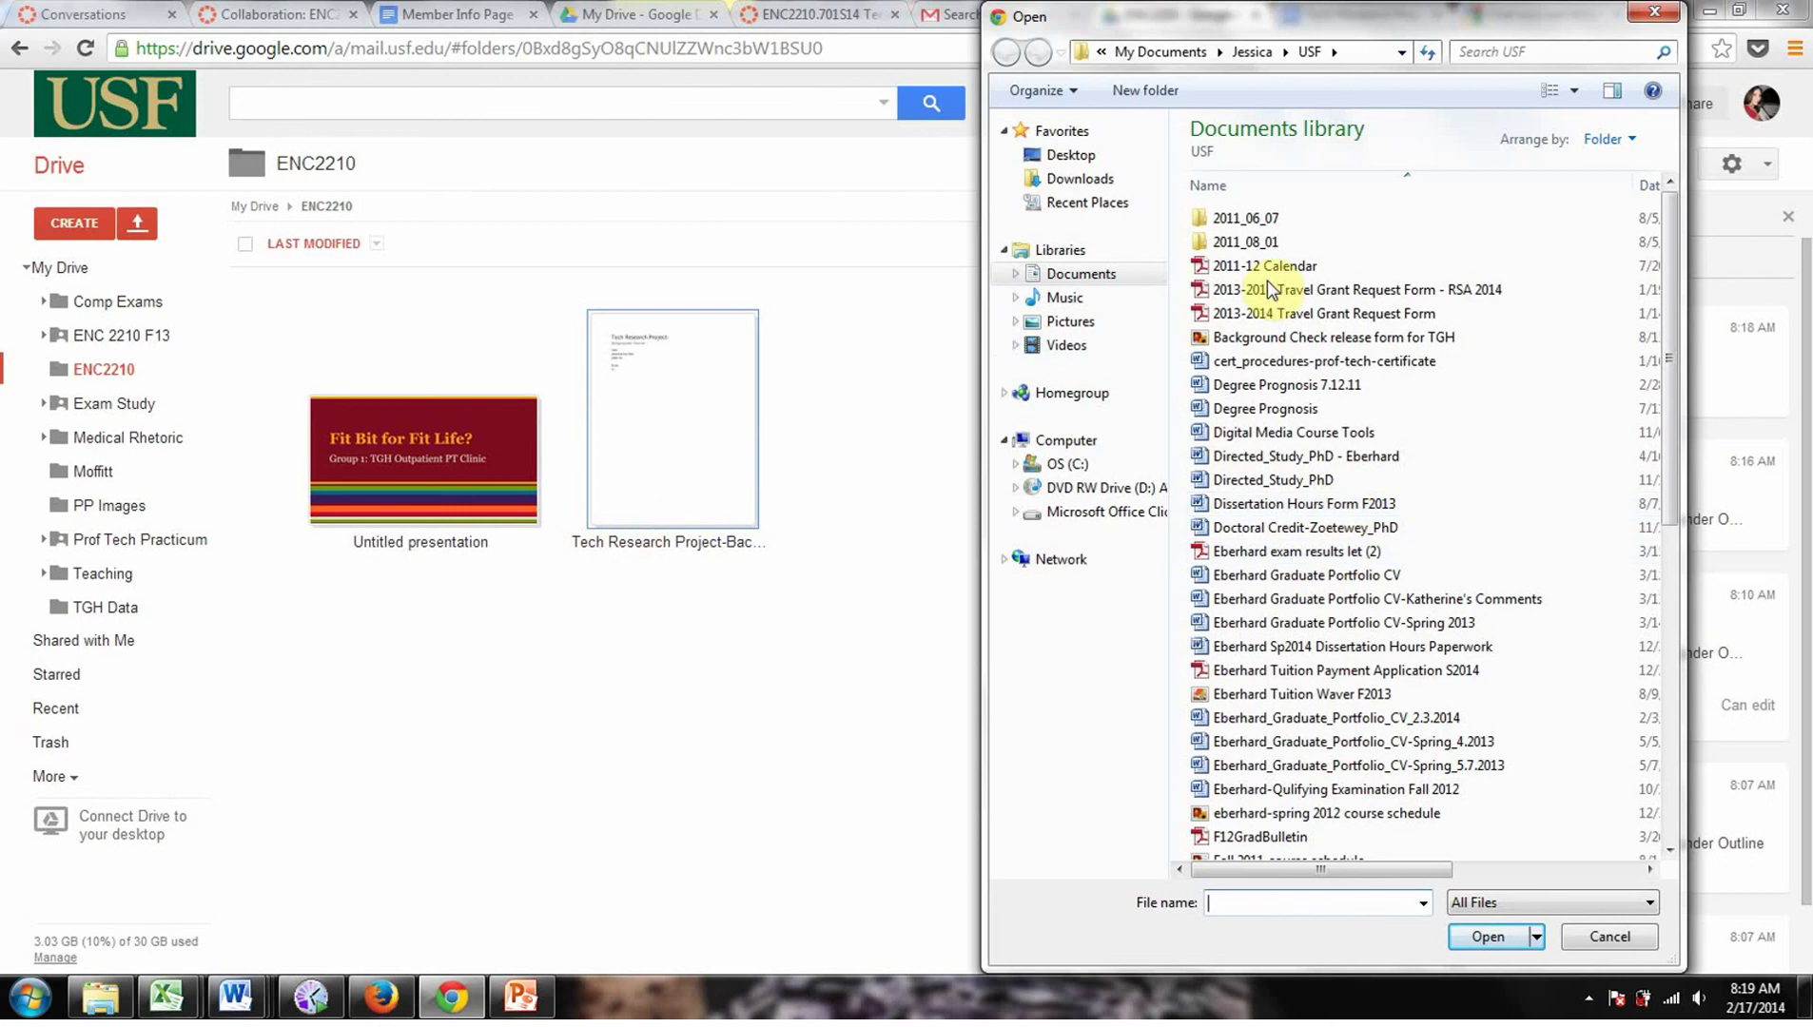
left_click(1088, 183)
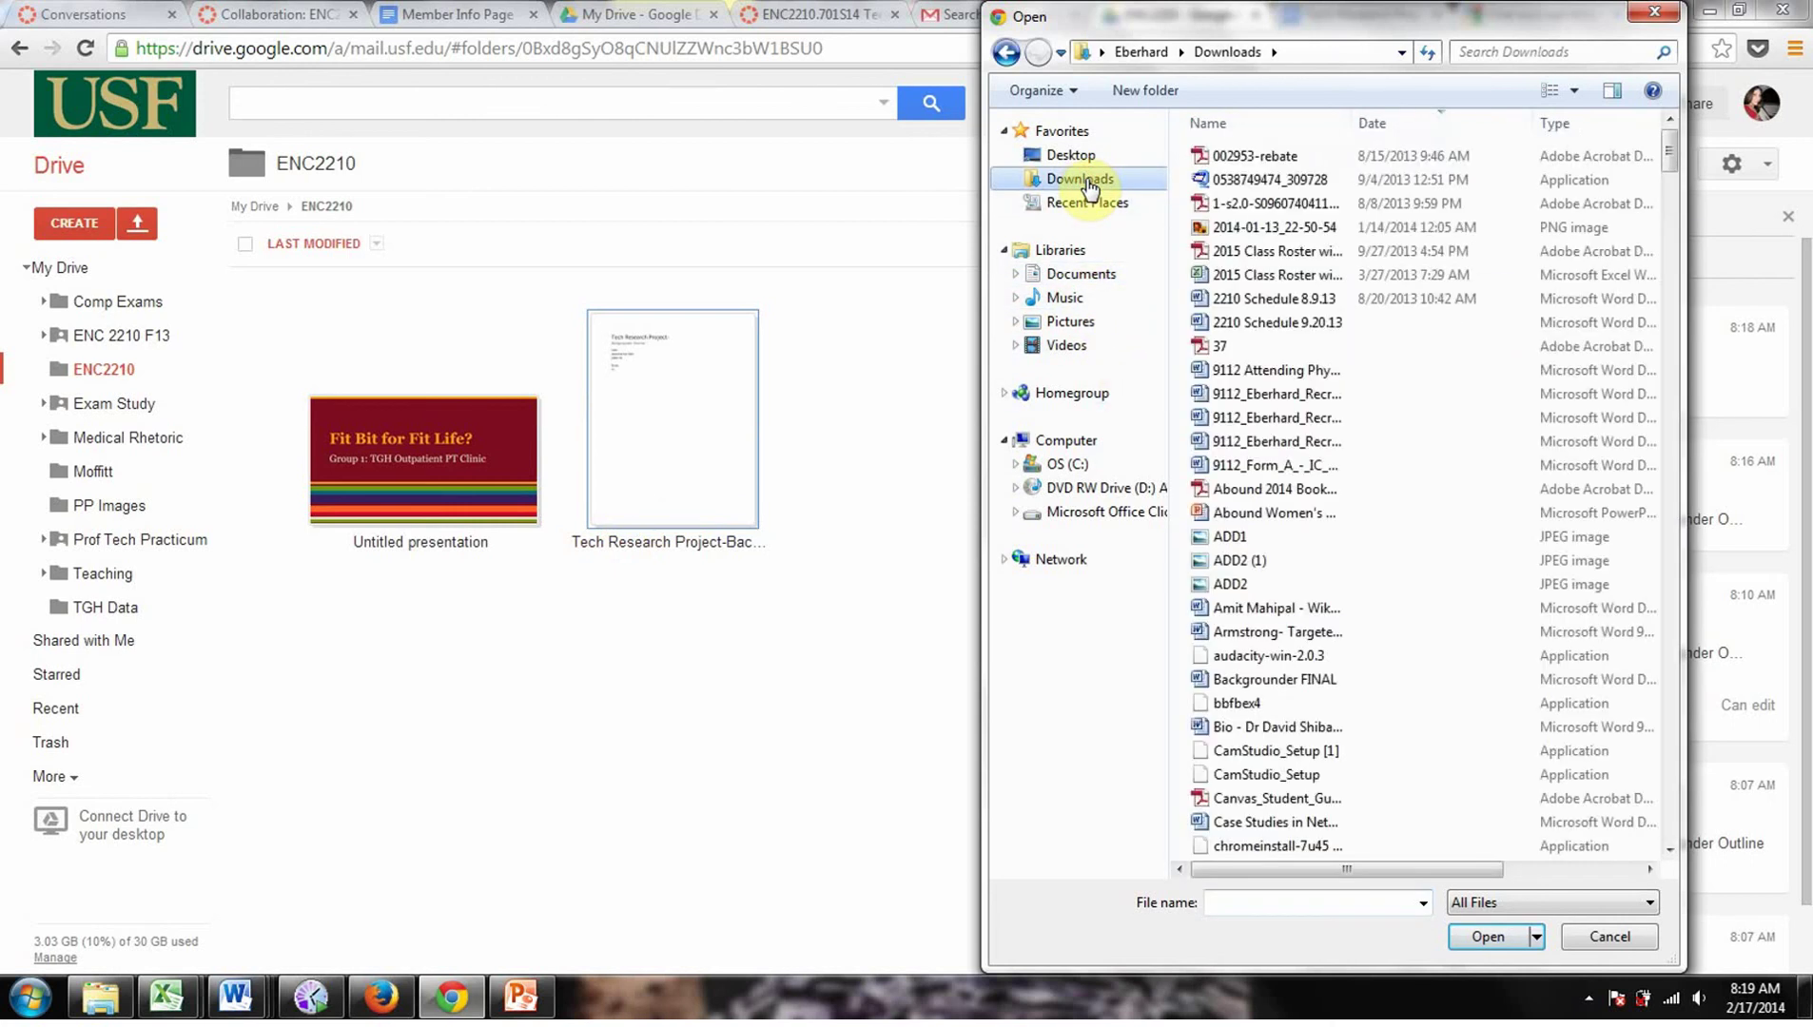
left_click(1578, 49)
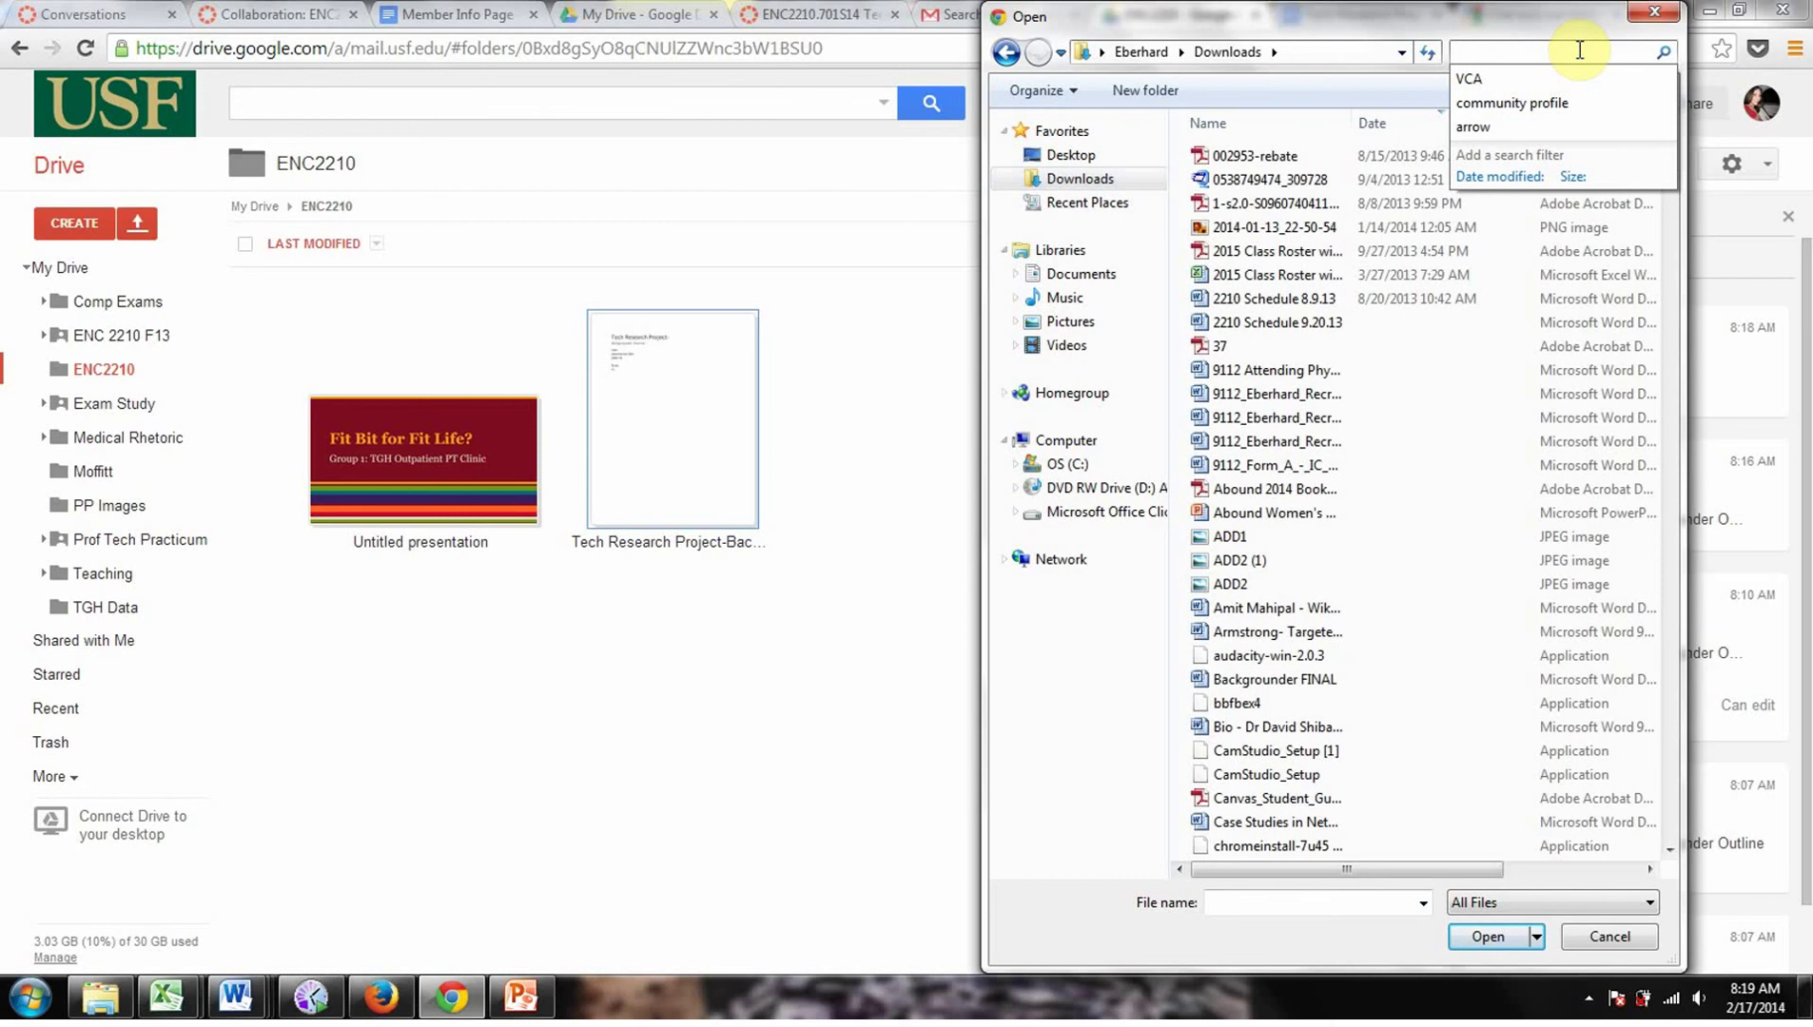
type("tech")
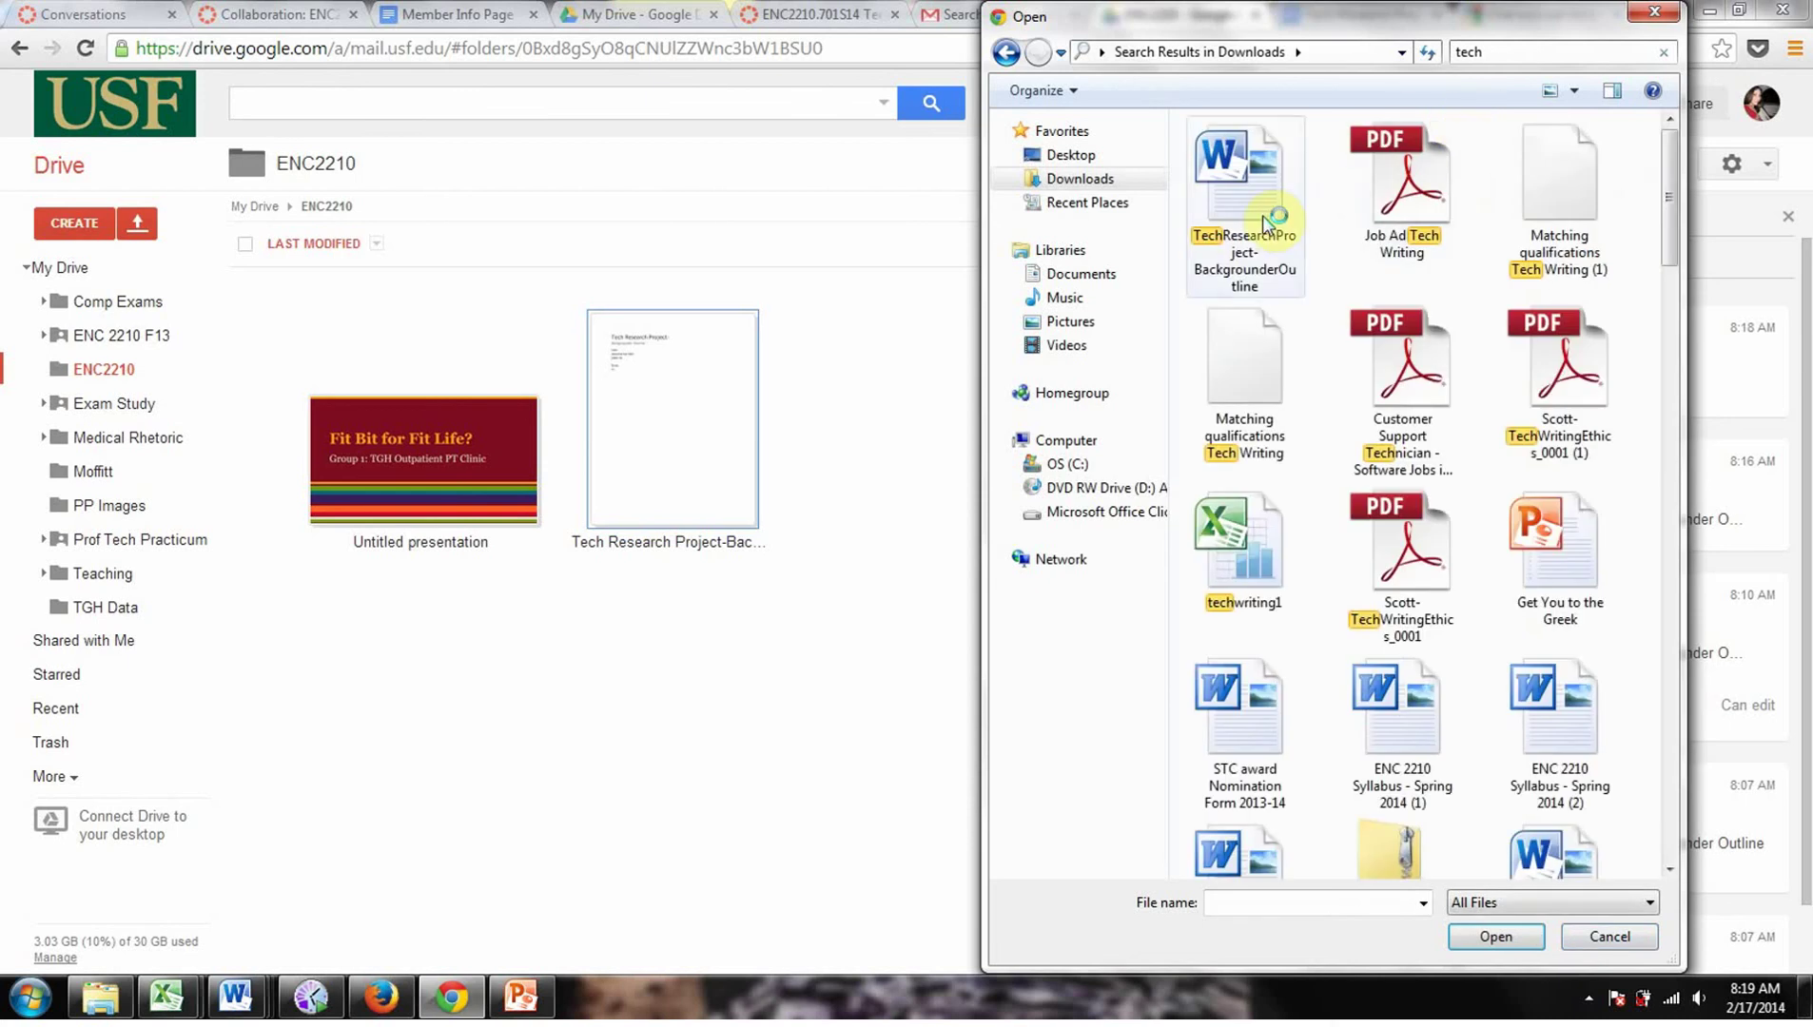
left_click(1290, 179)
left_click(1492, 936)
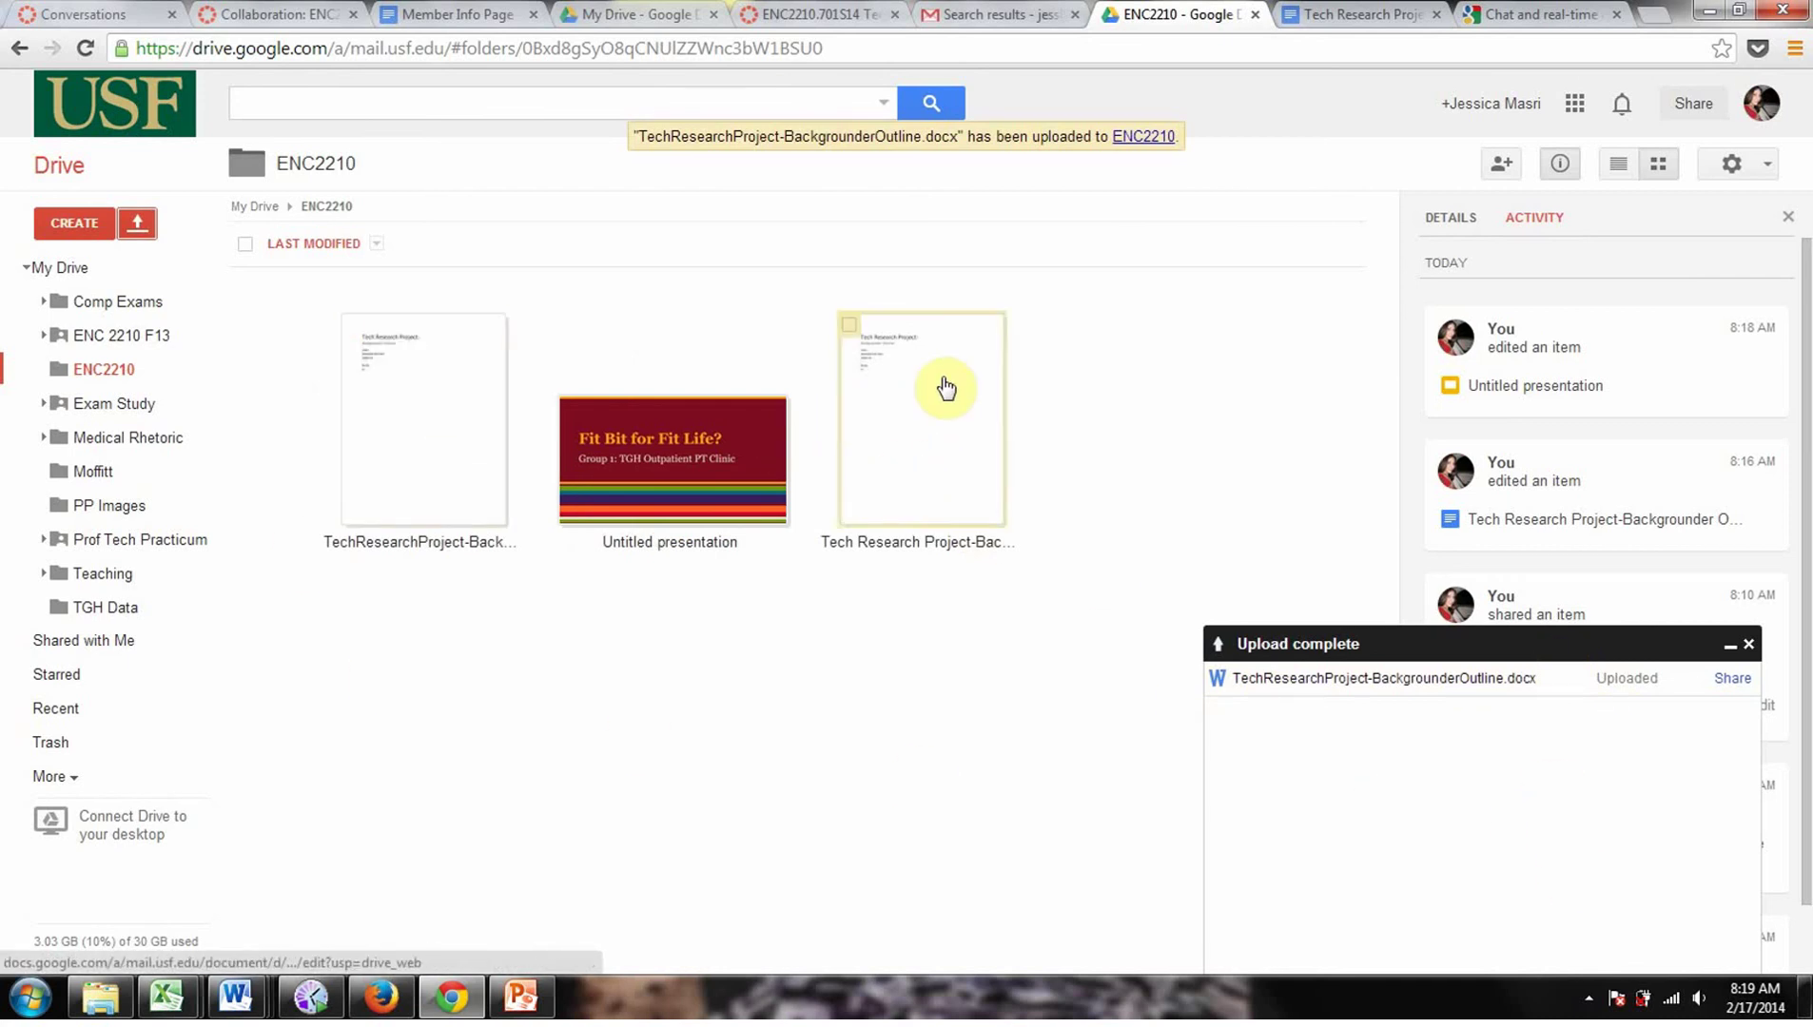
Step: Preview the uploaded TechResearchProject-BackgrounderOutline.docx from ENC2210 and scroll through the outline
left_click(1349, 19)
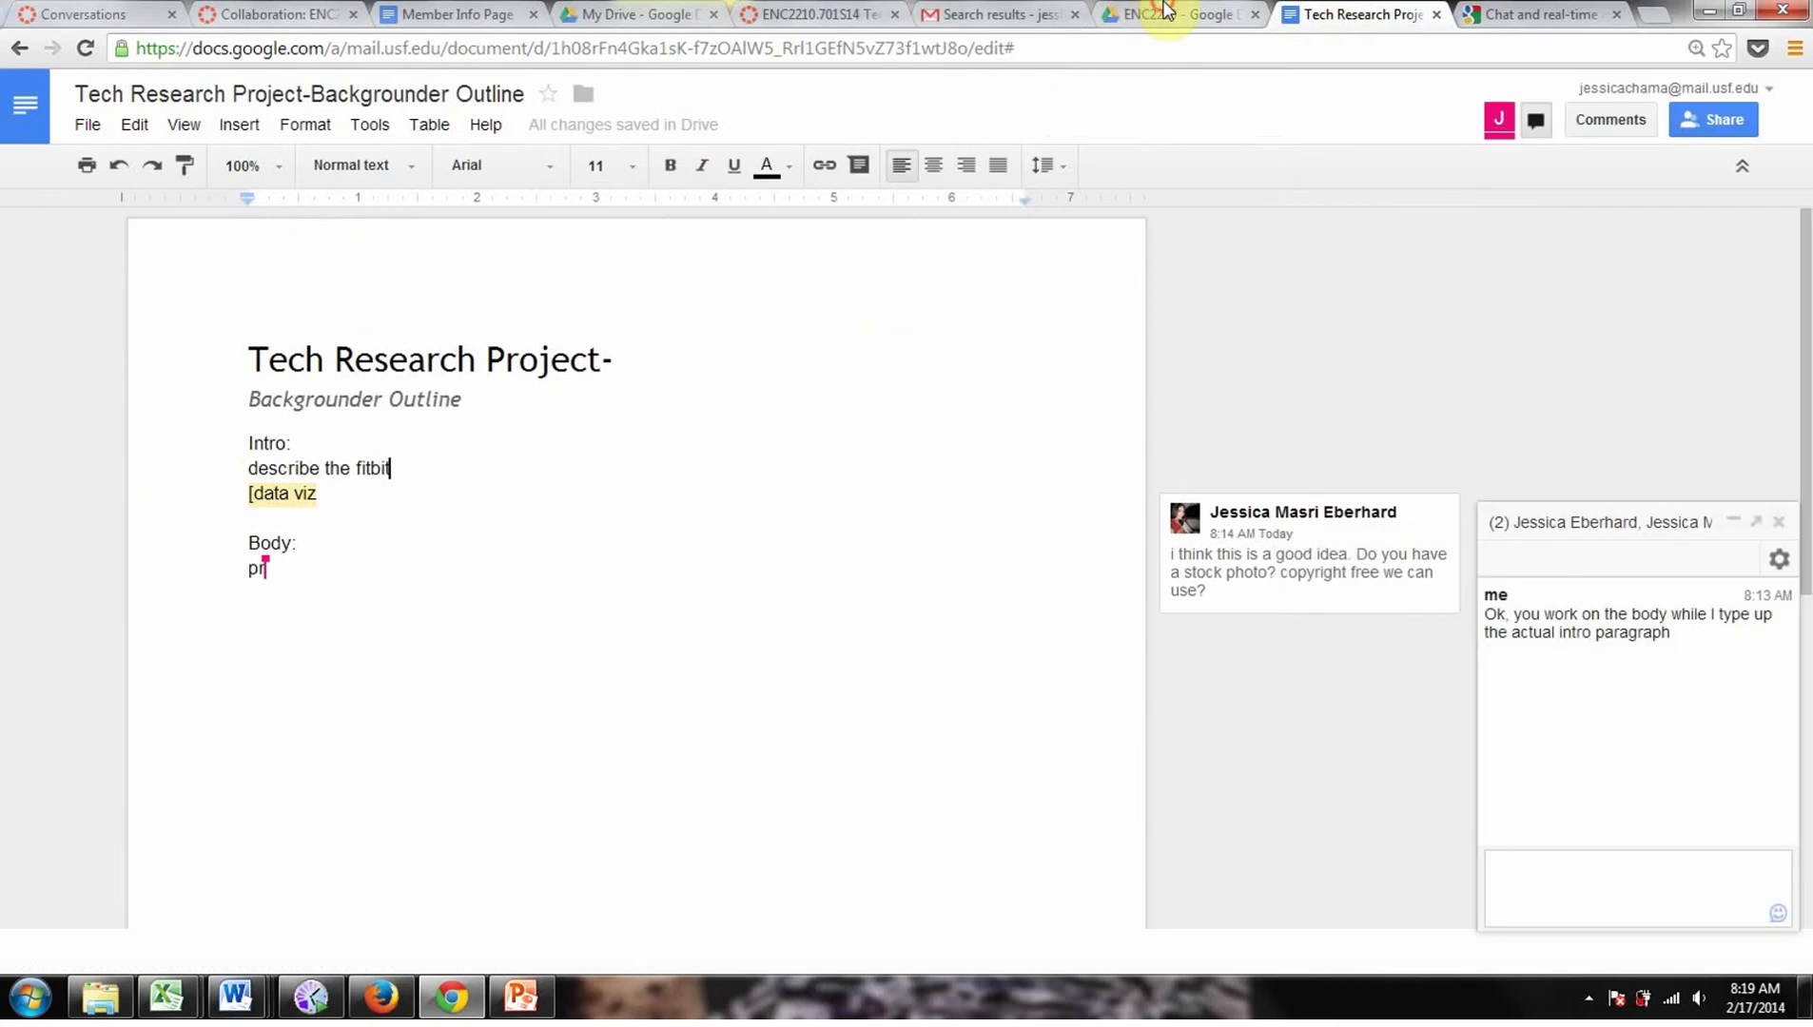
left_click(1166, 11)
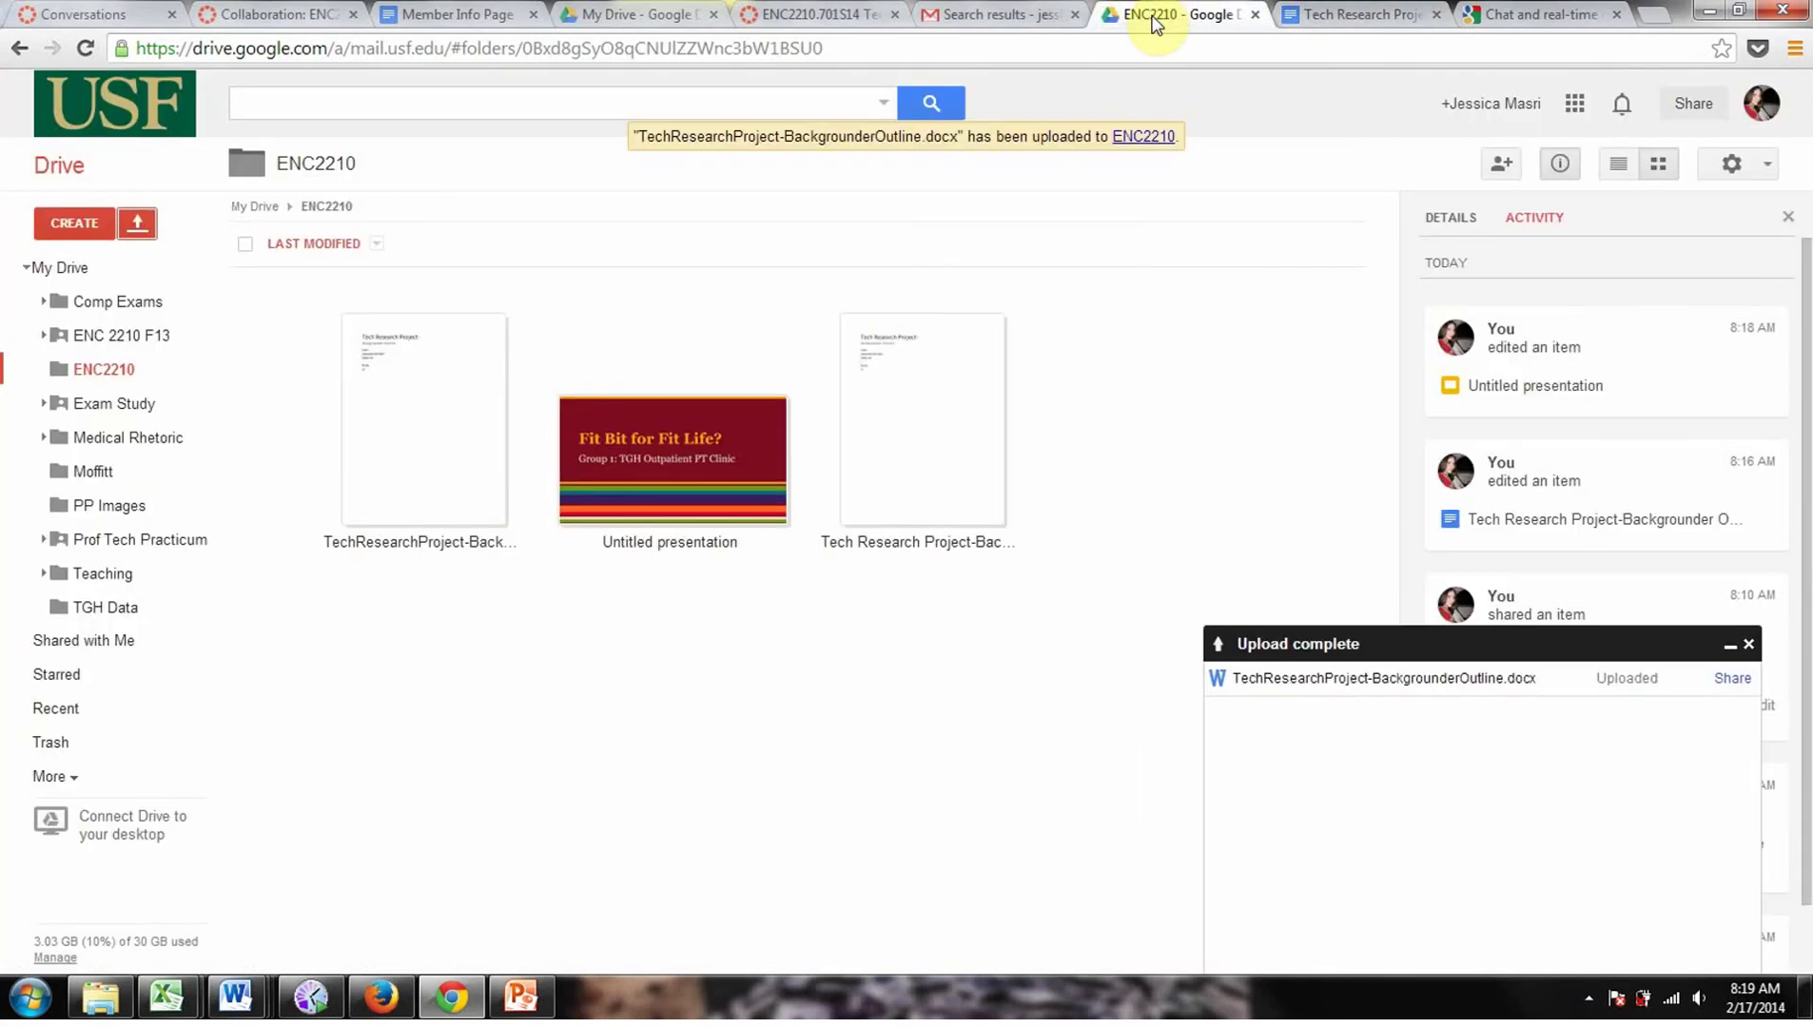
left_click(398, 399)
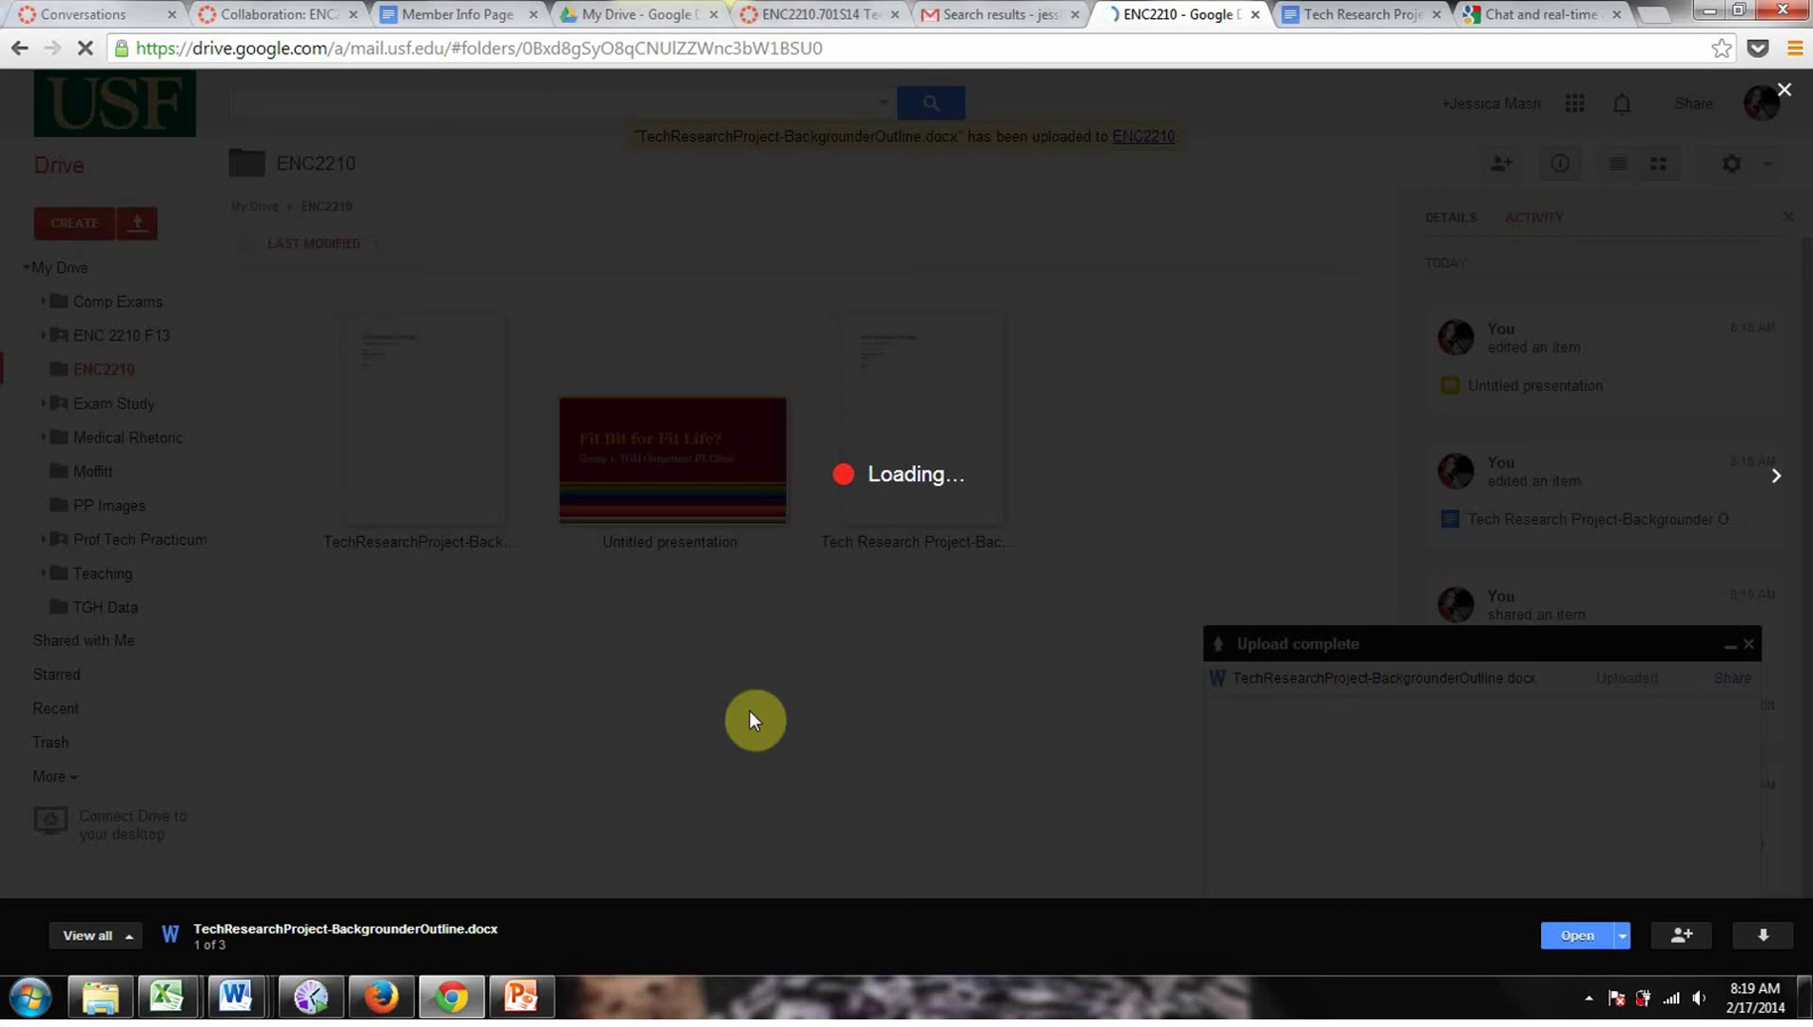
scroll(865, 573, "down", 2)
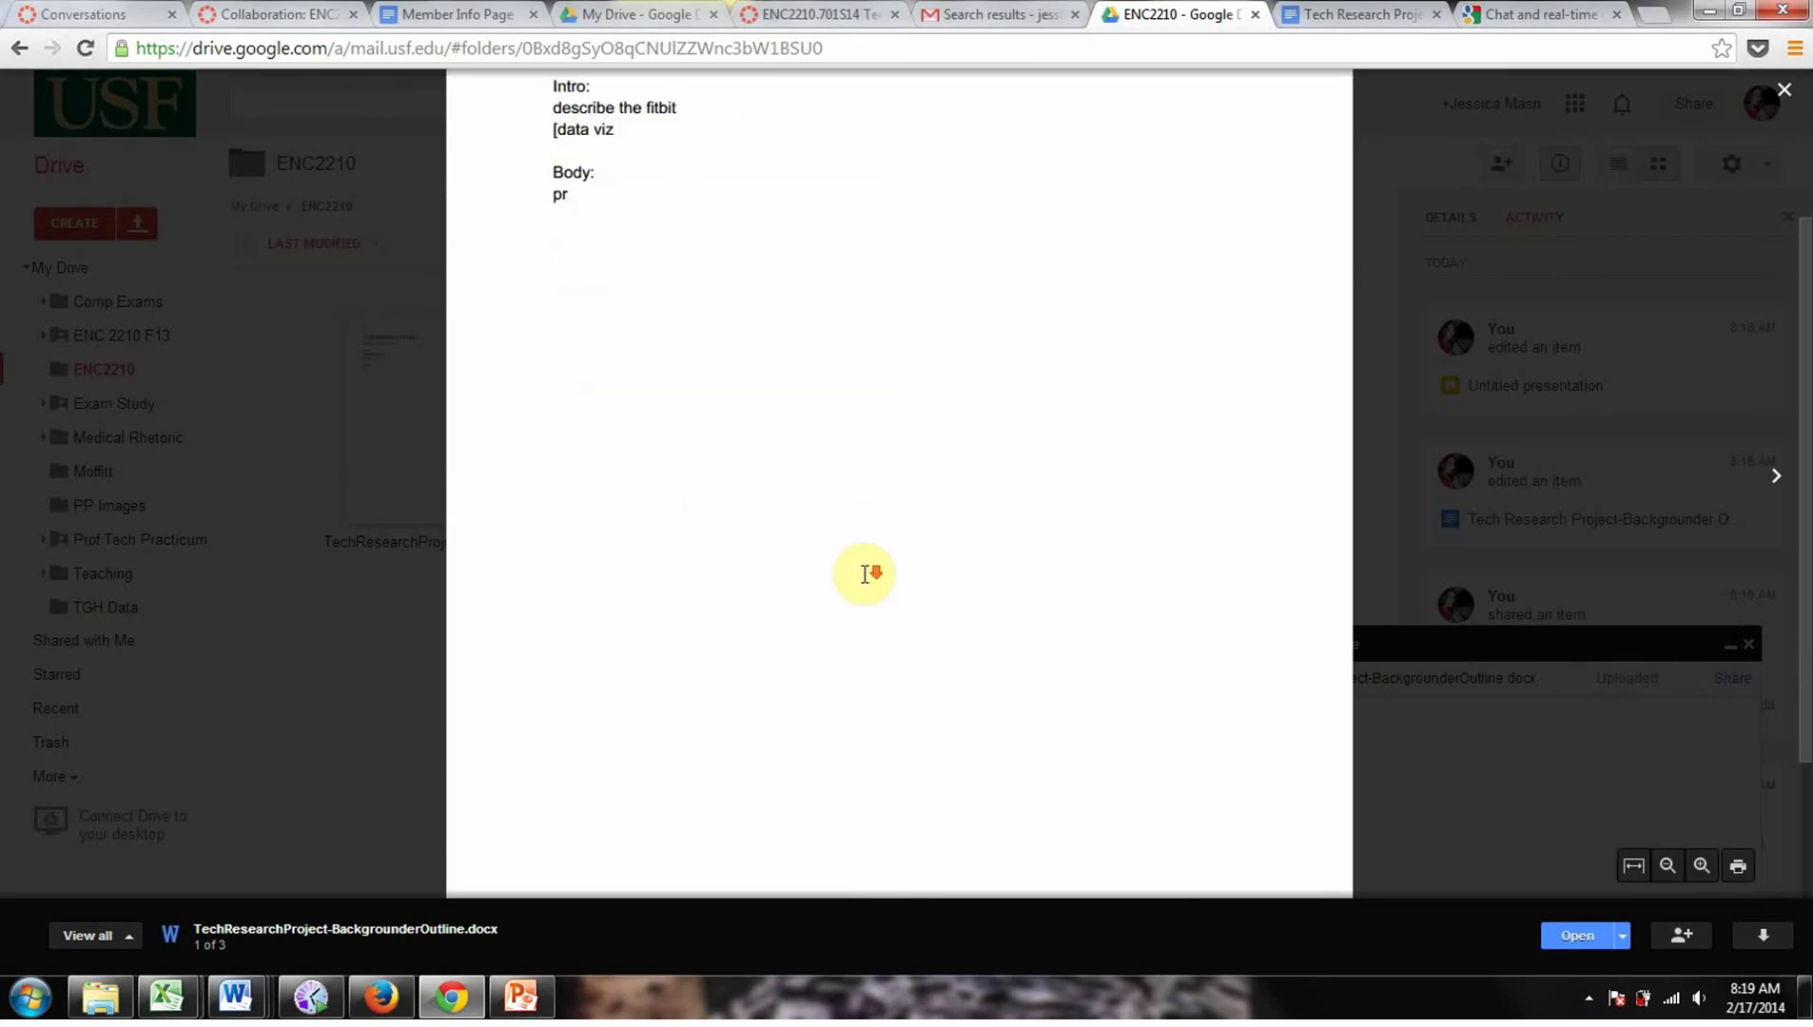
scroll(865, 574, "down", 2)
scroll(862, 574, "up", 4)
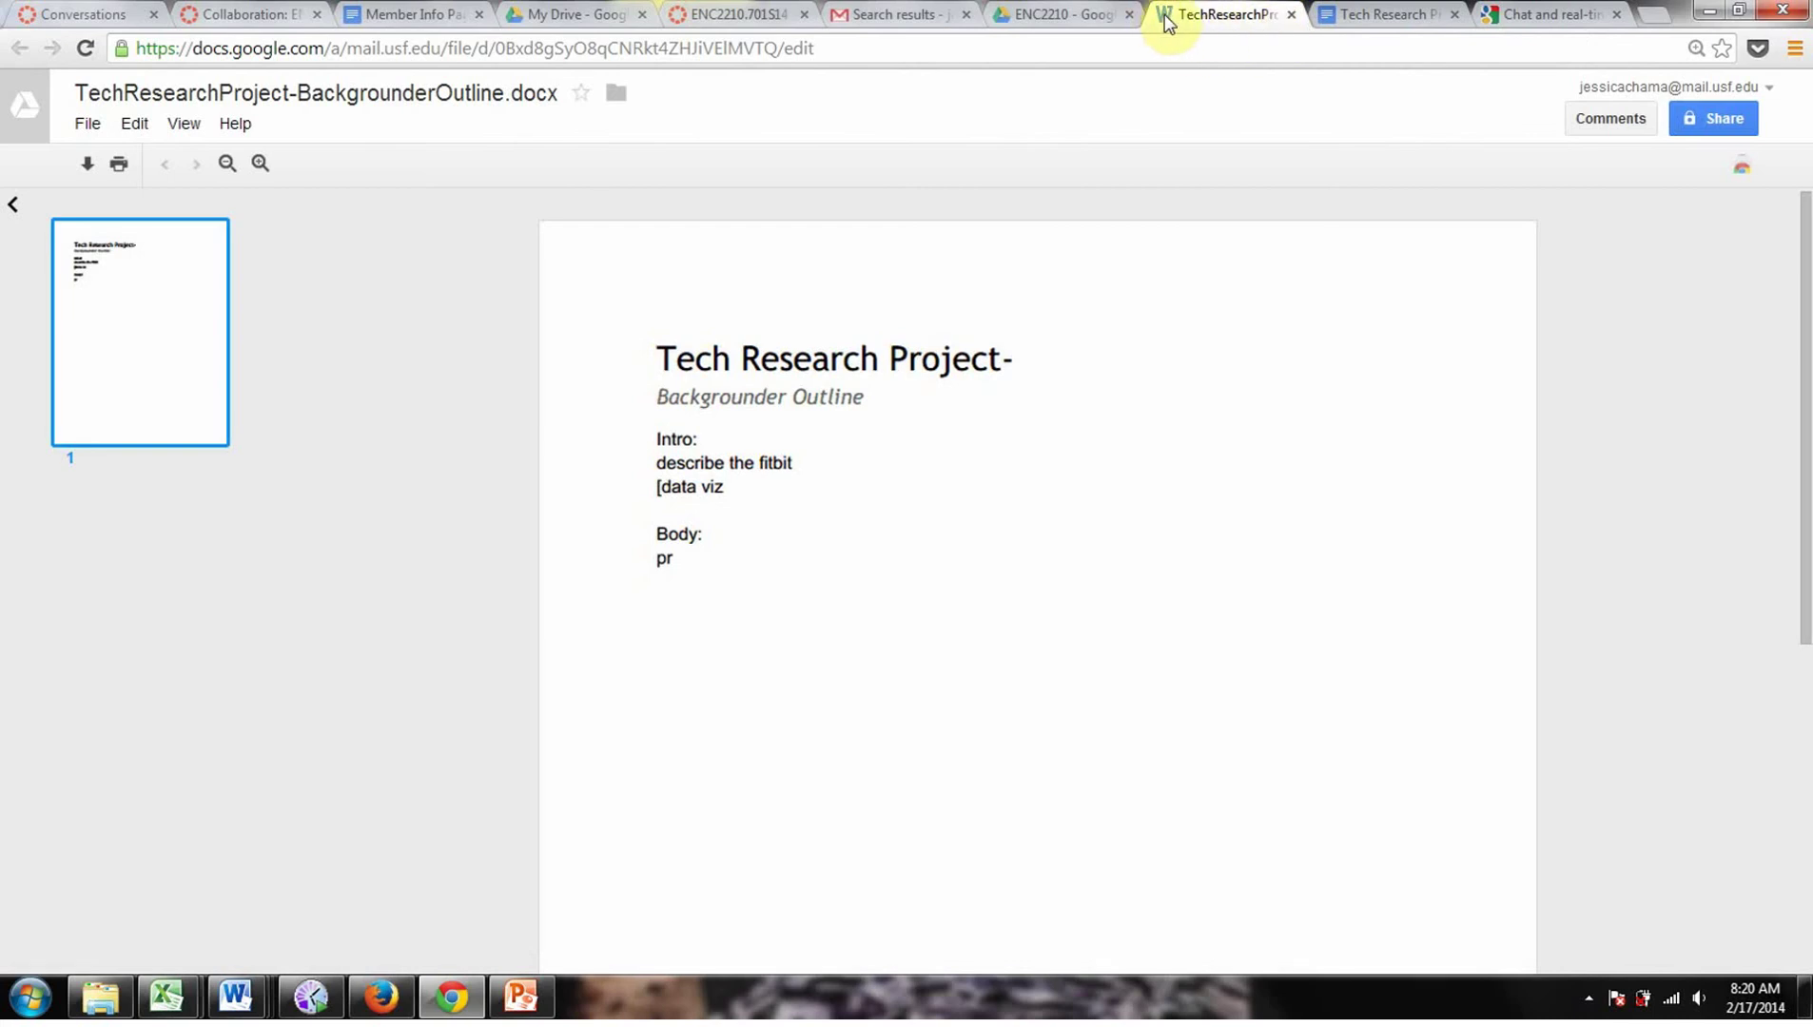
left_click(784, 334)
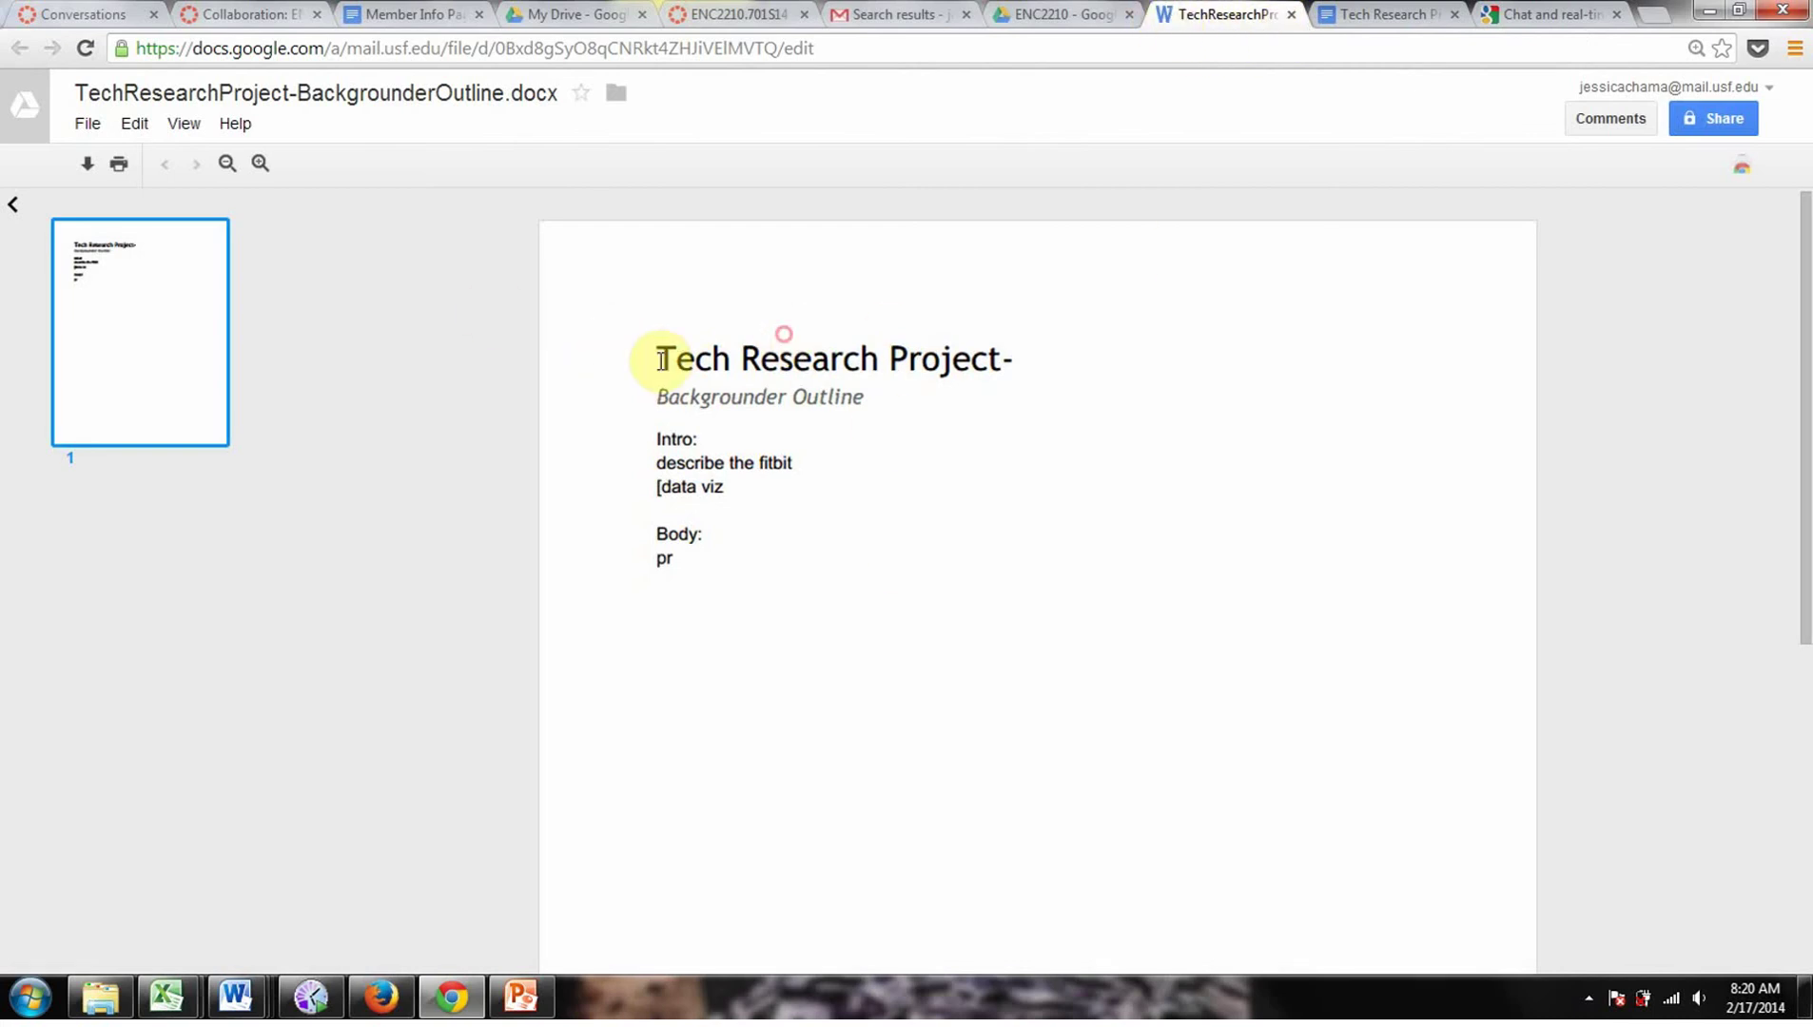
left_click_drag(661, 360, 838, 494)
left_click(1445, 291)
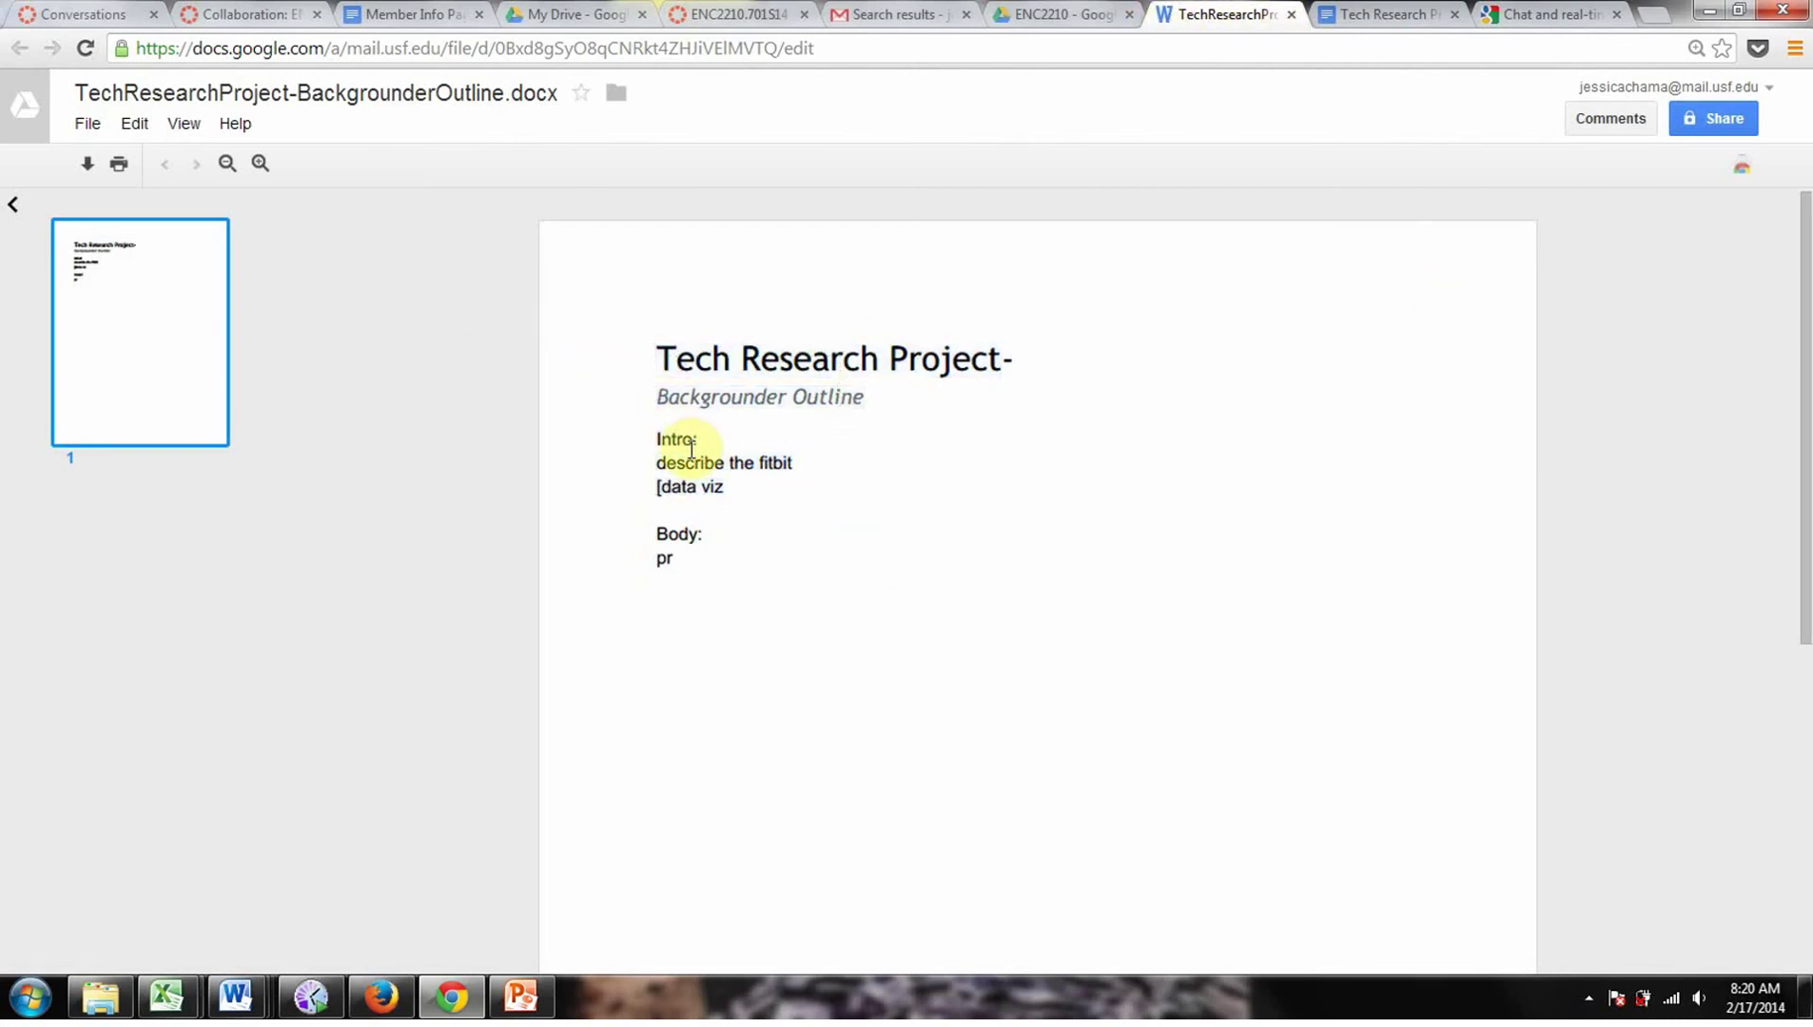
left_click_drag(627, 433, 797, 484)
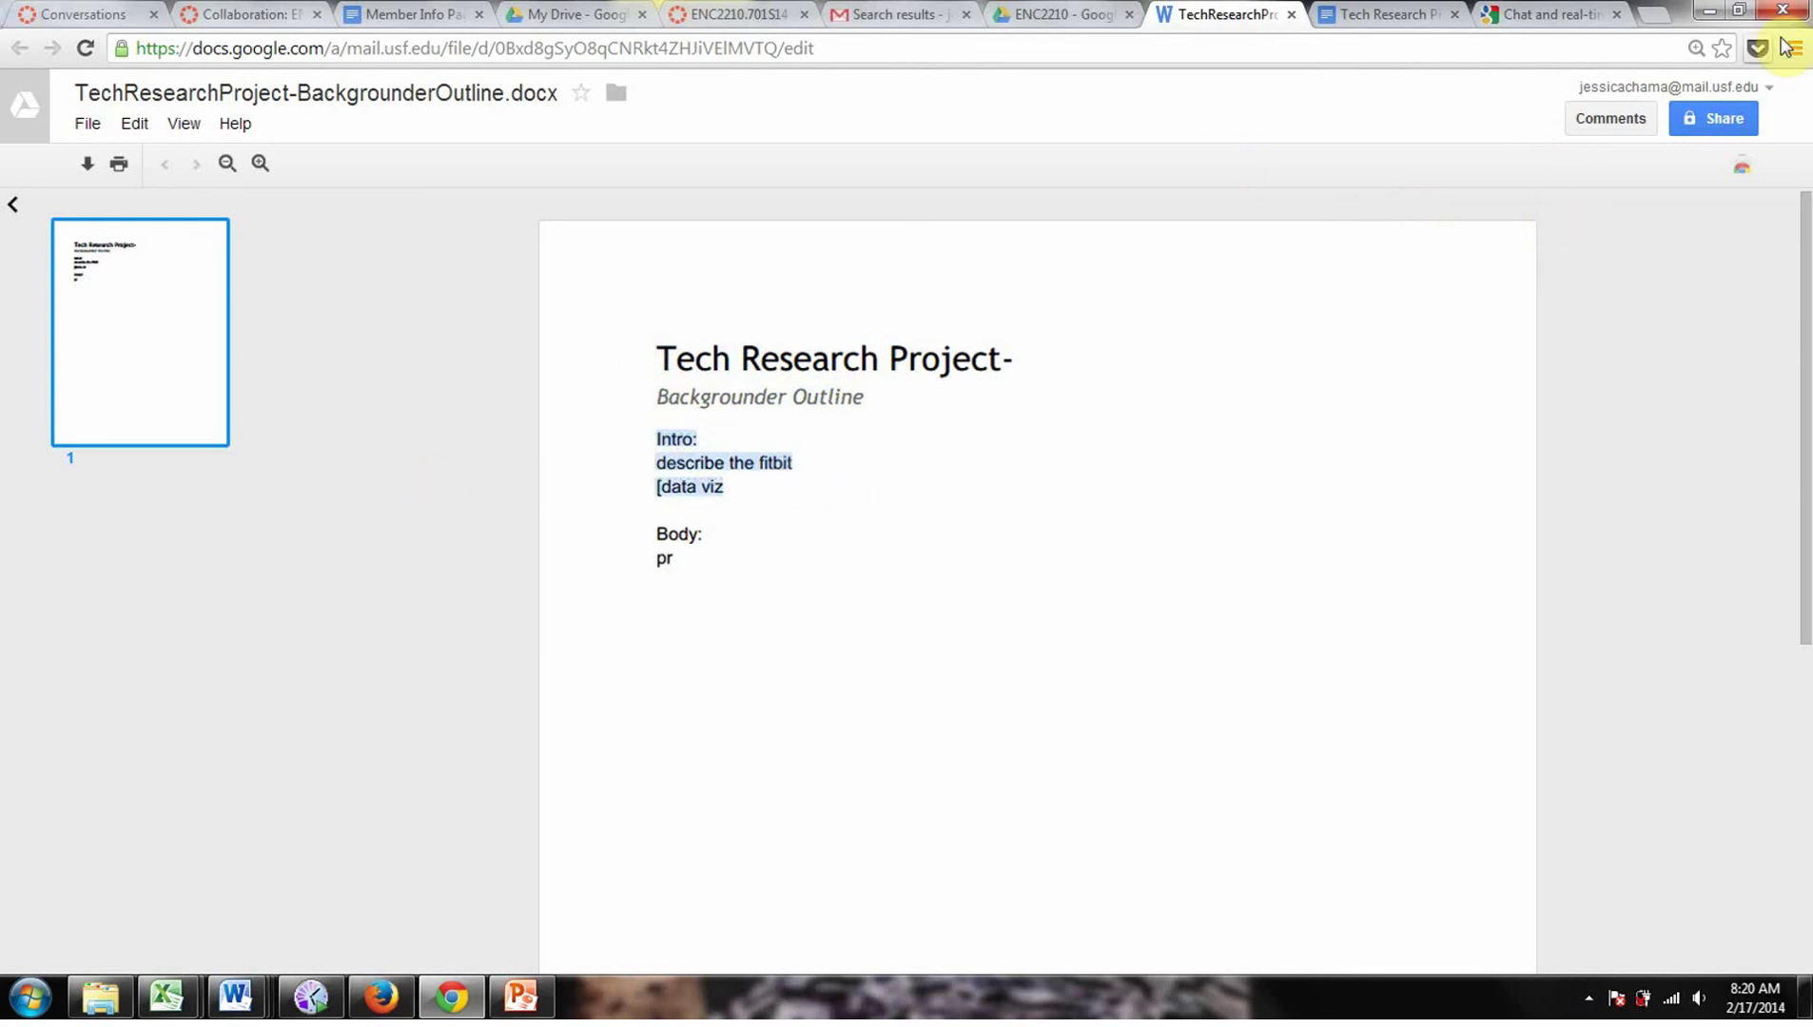
left_click(1611, 117)
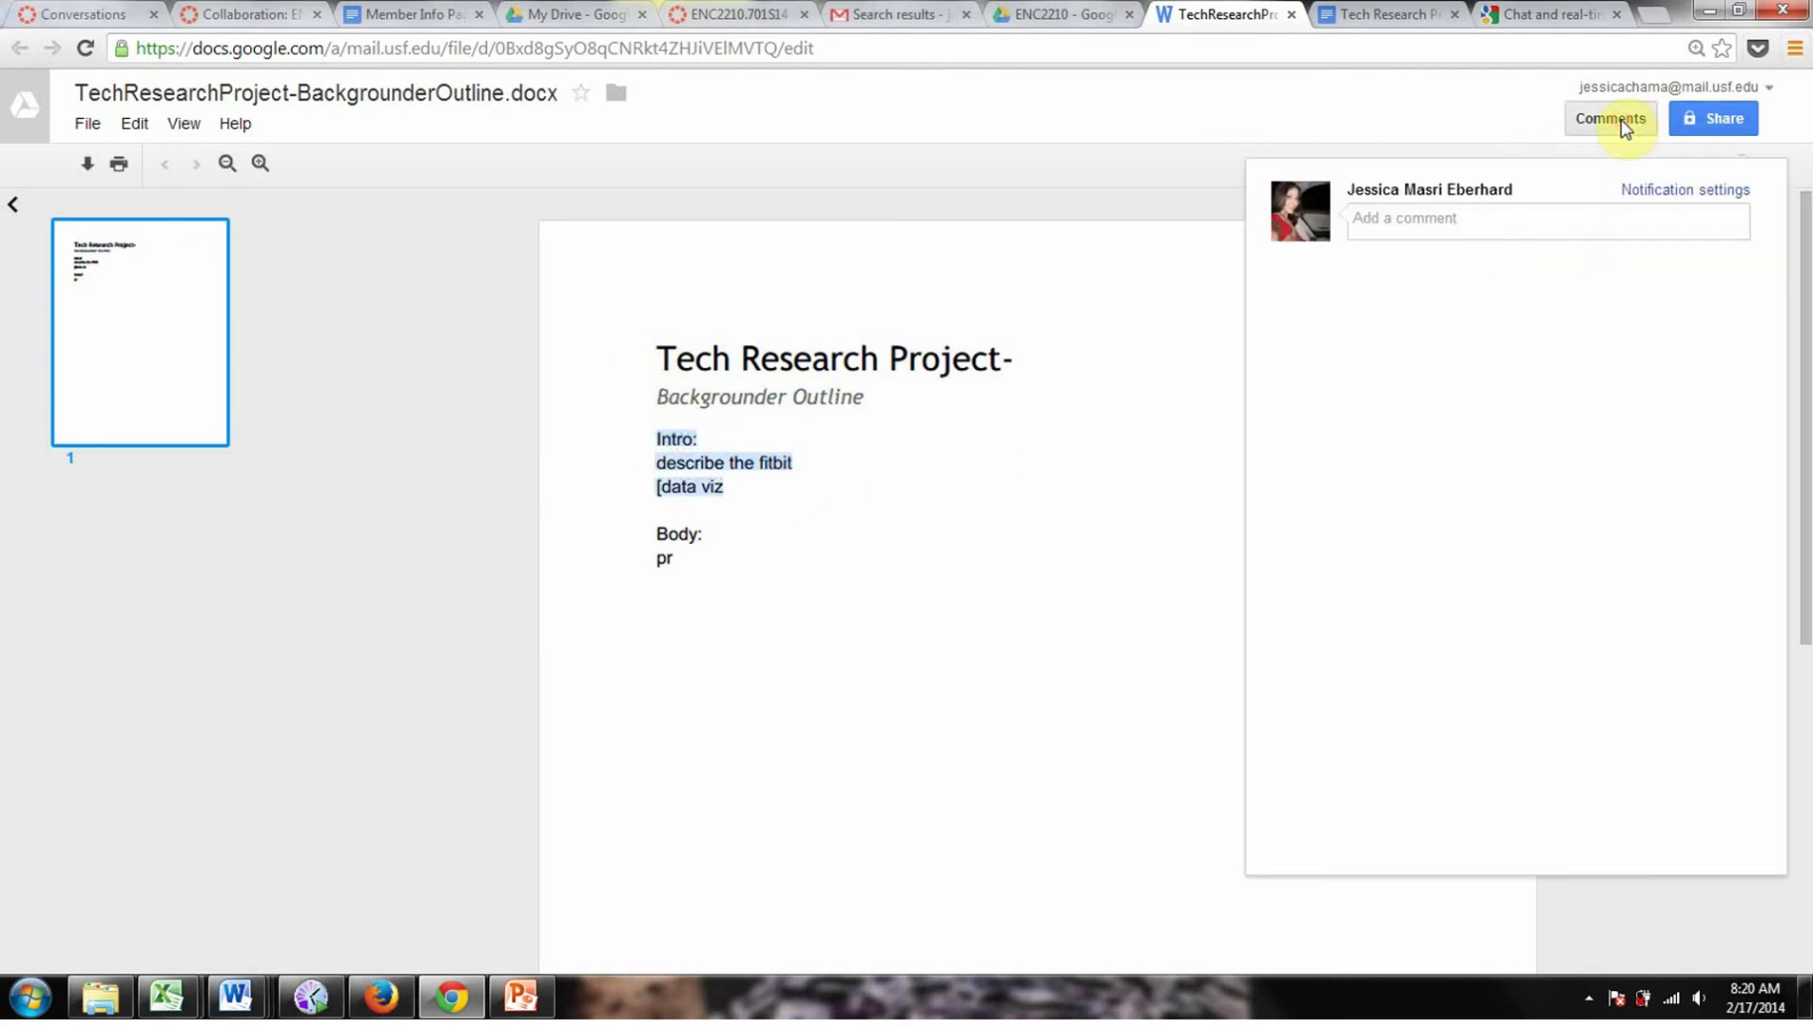
left_click(1053, 458)
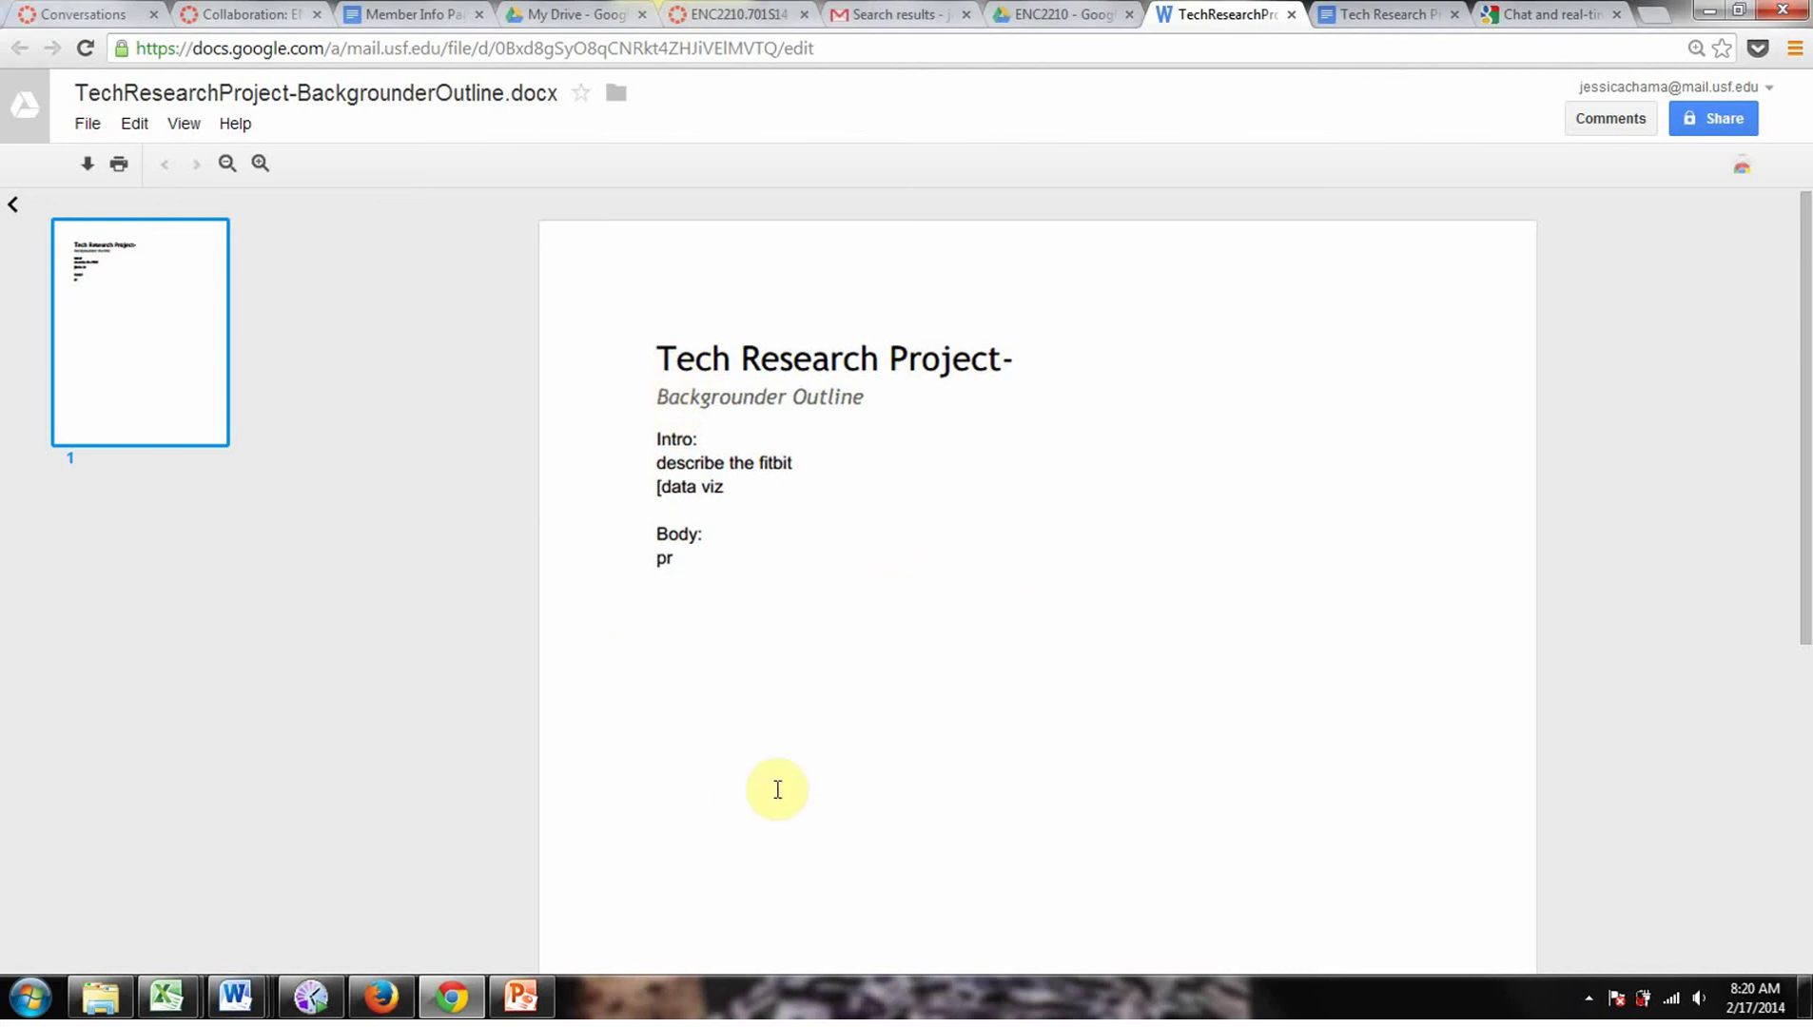
mouse_move(526, 999)
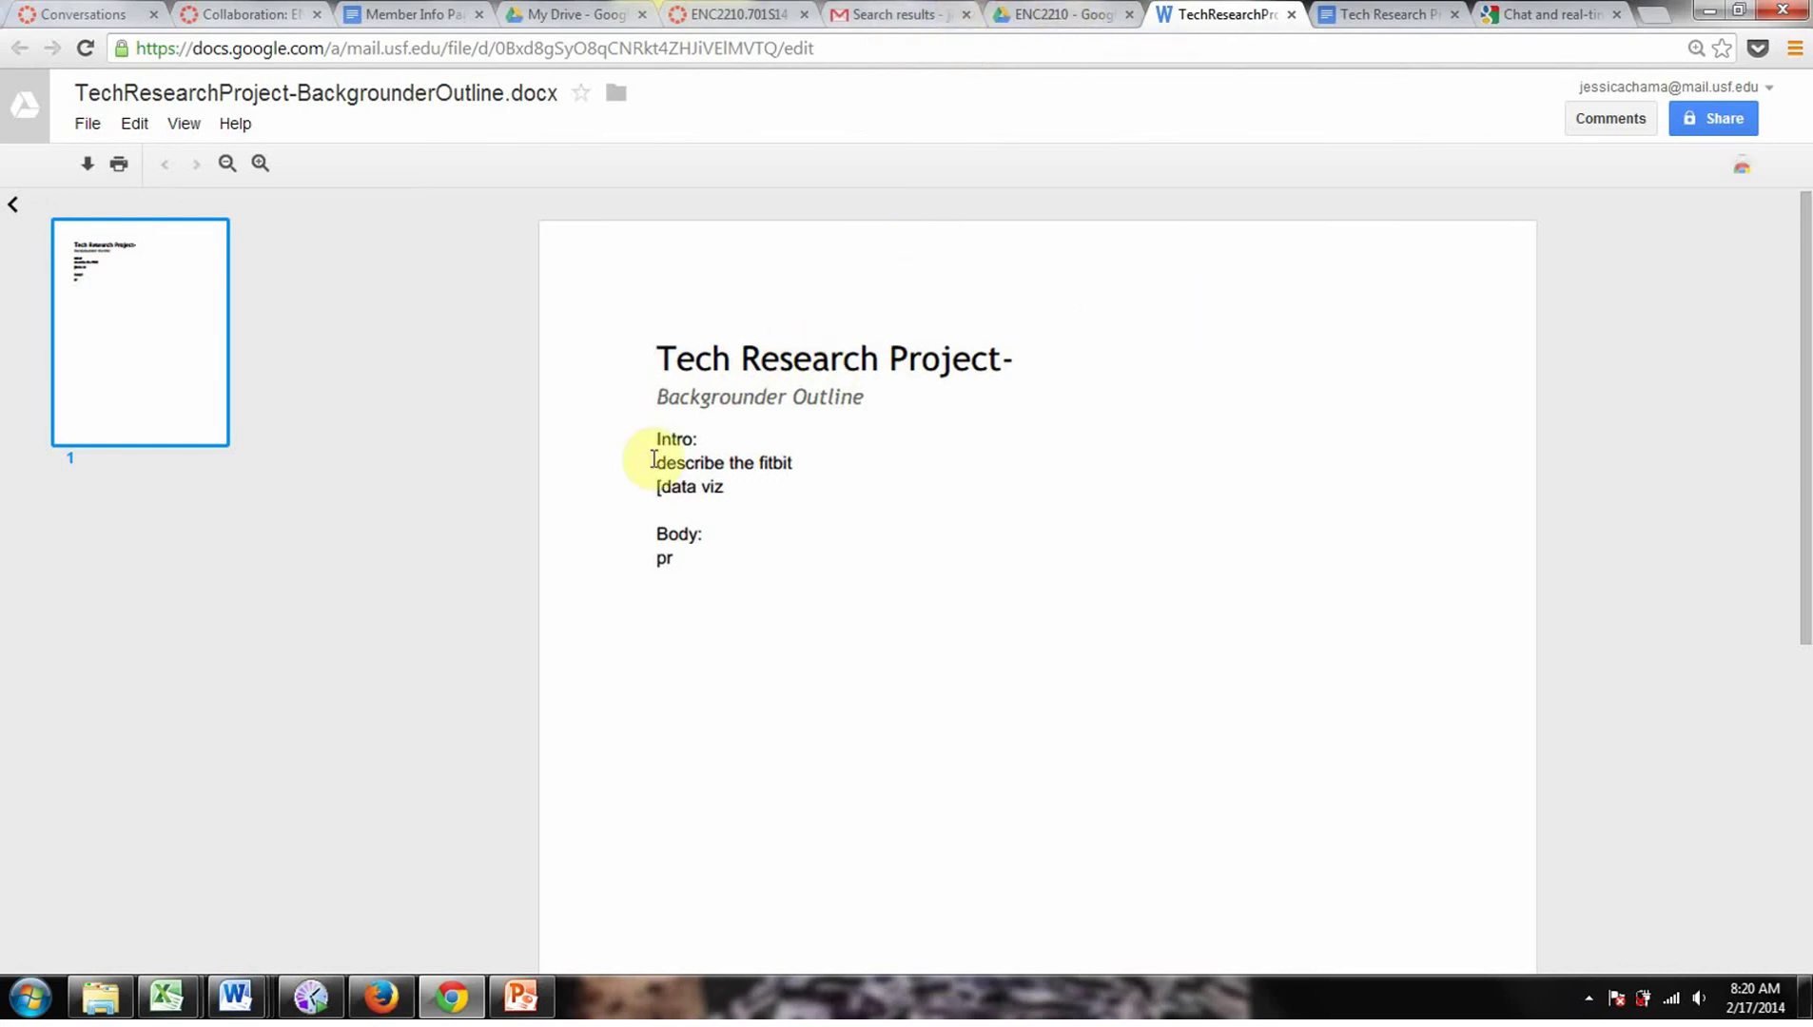
left_click(636, 357)
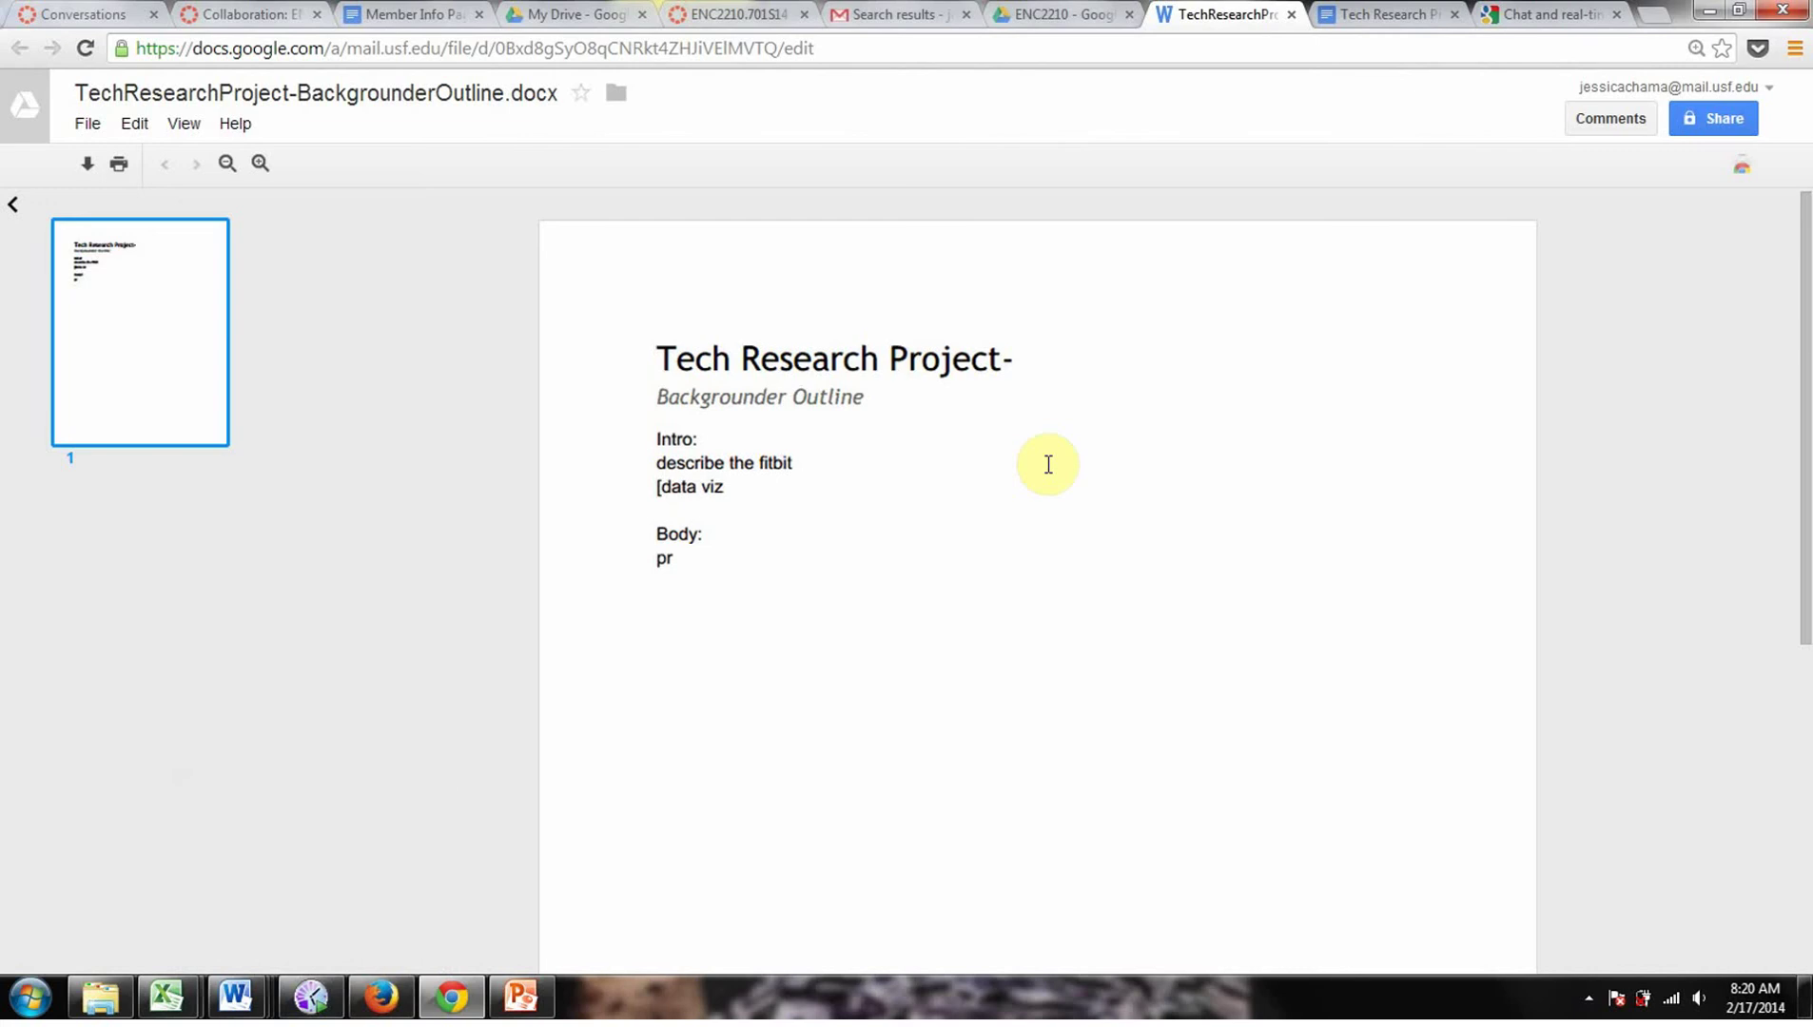
Step: Search the web for "how to upload a word doc to google drive", then return to the Doc
left_click(1337, 9)
left_click(1526, 13)
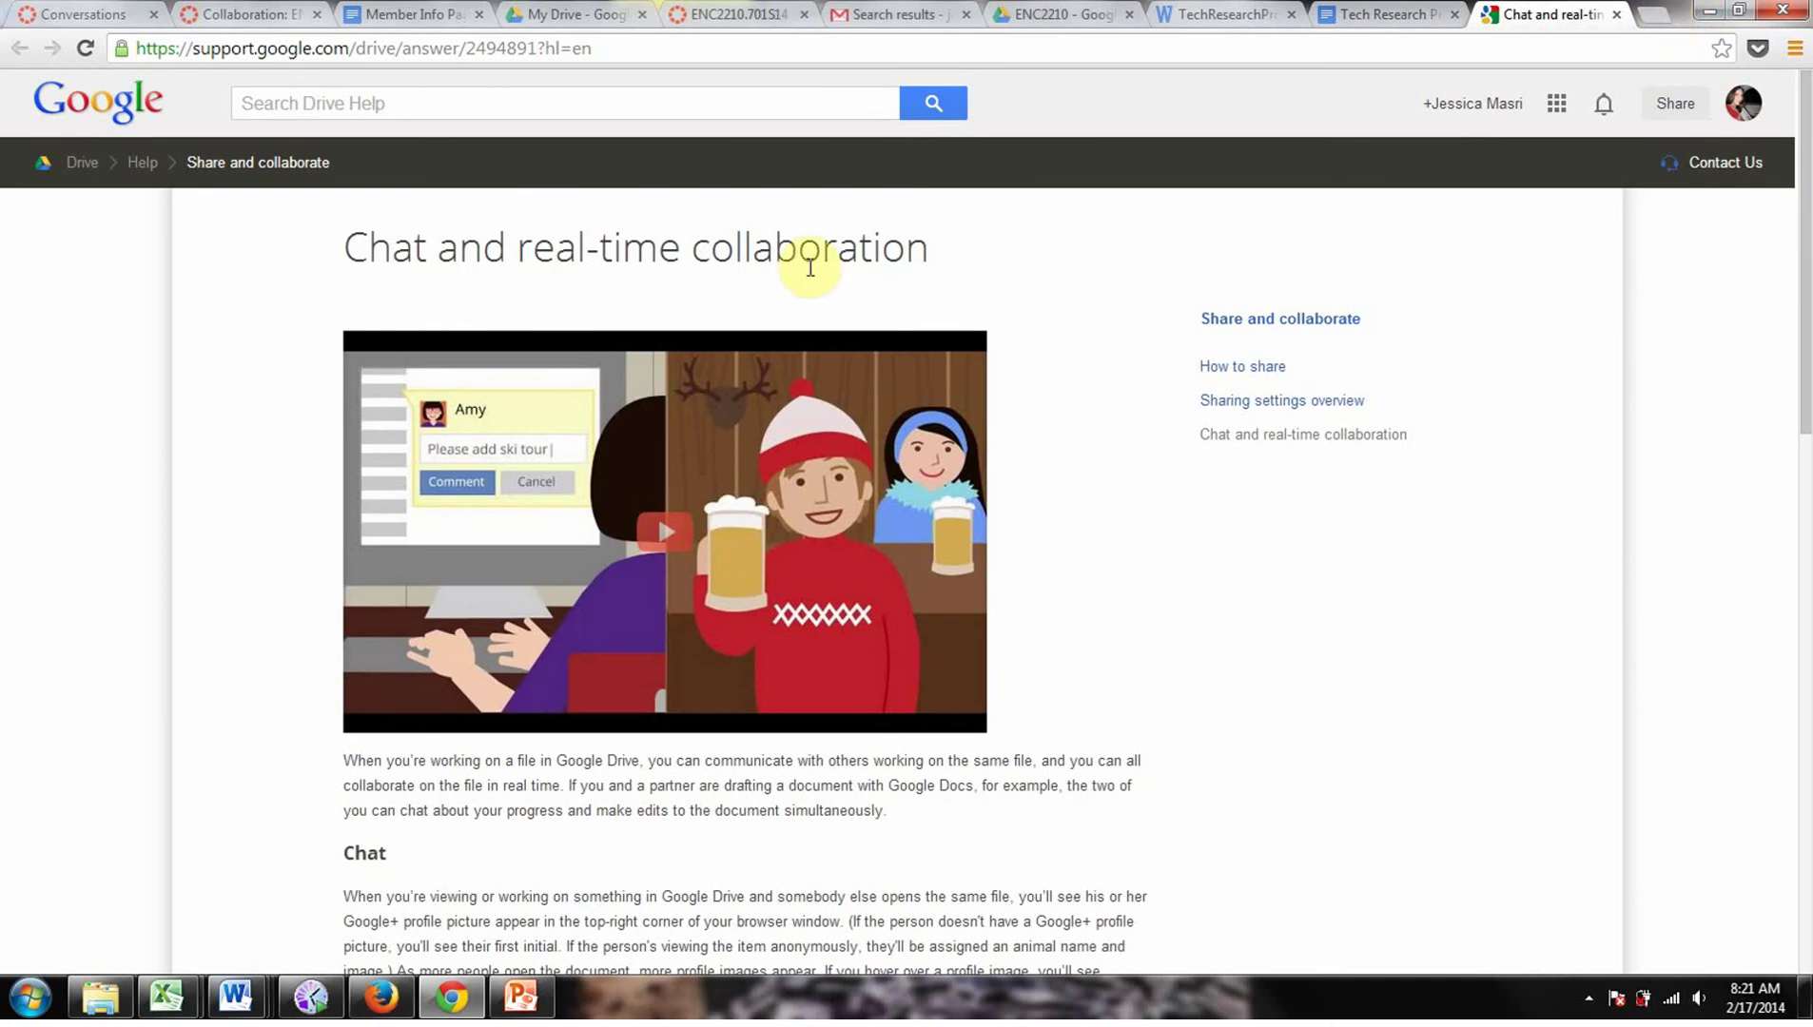
left_click(406, 106)
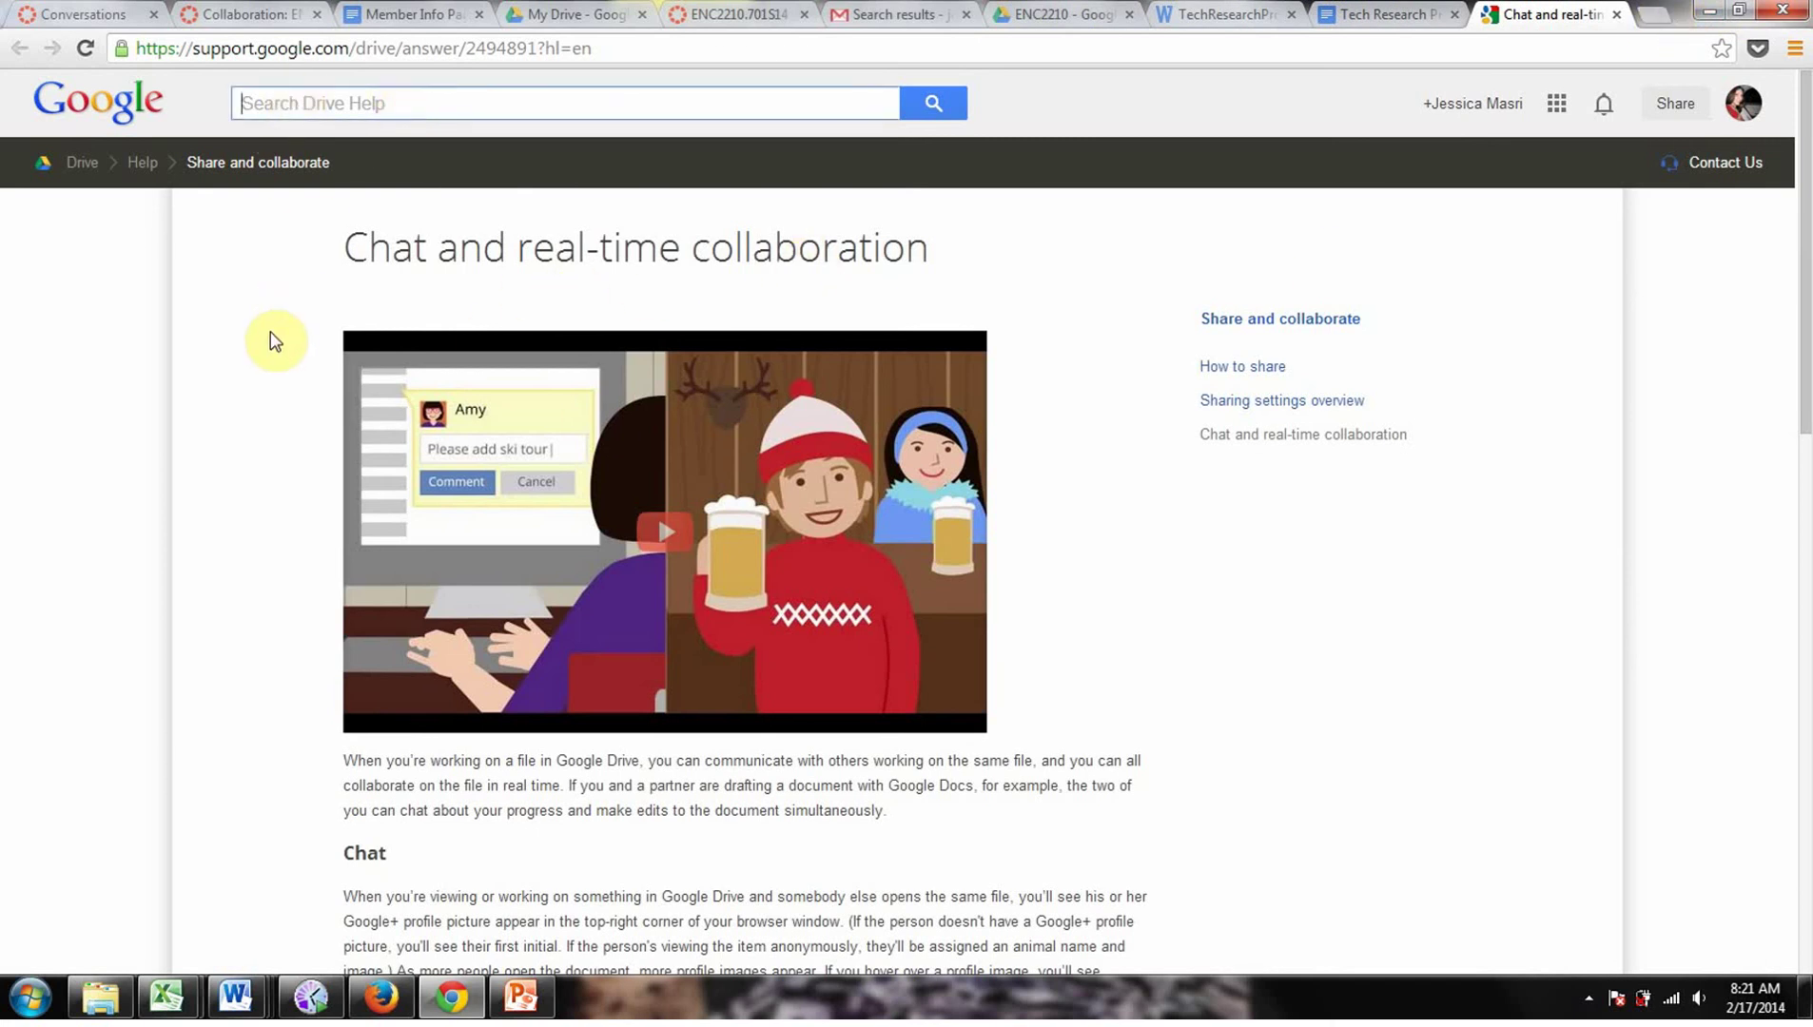
left_click(326, 54)
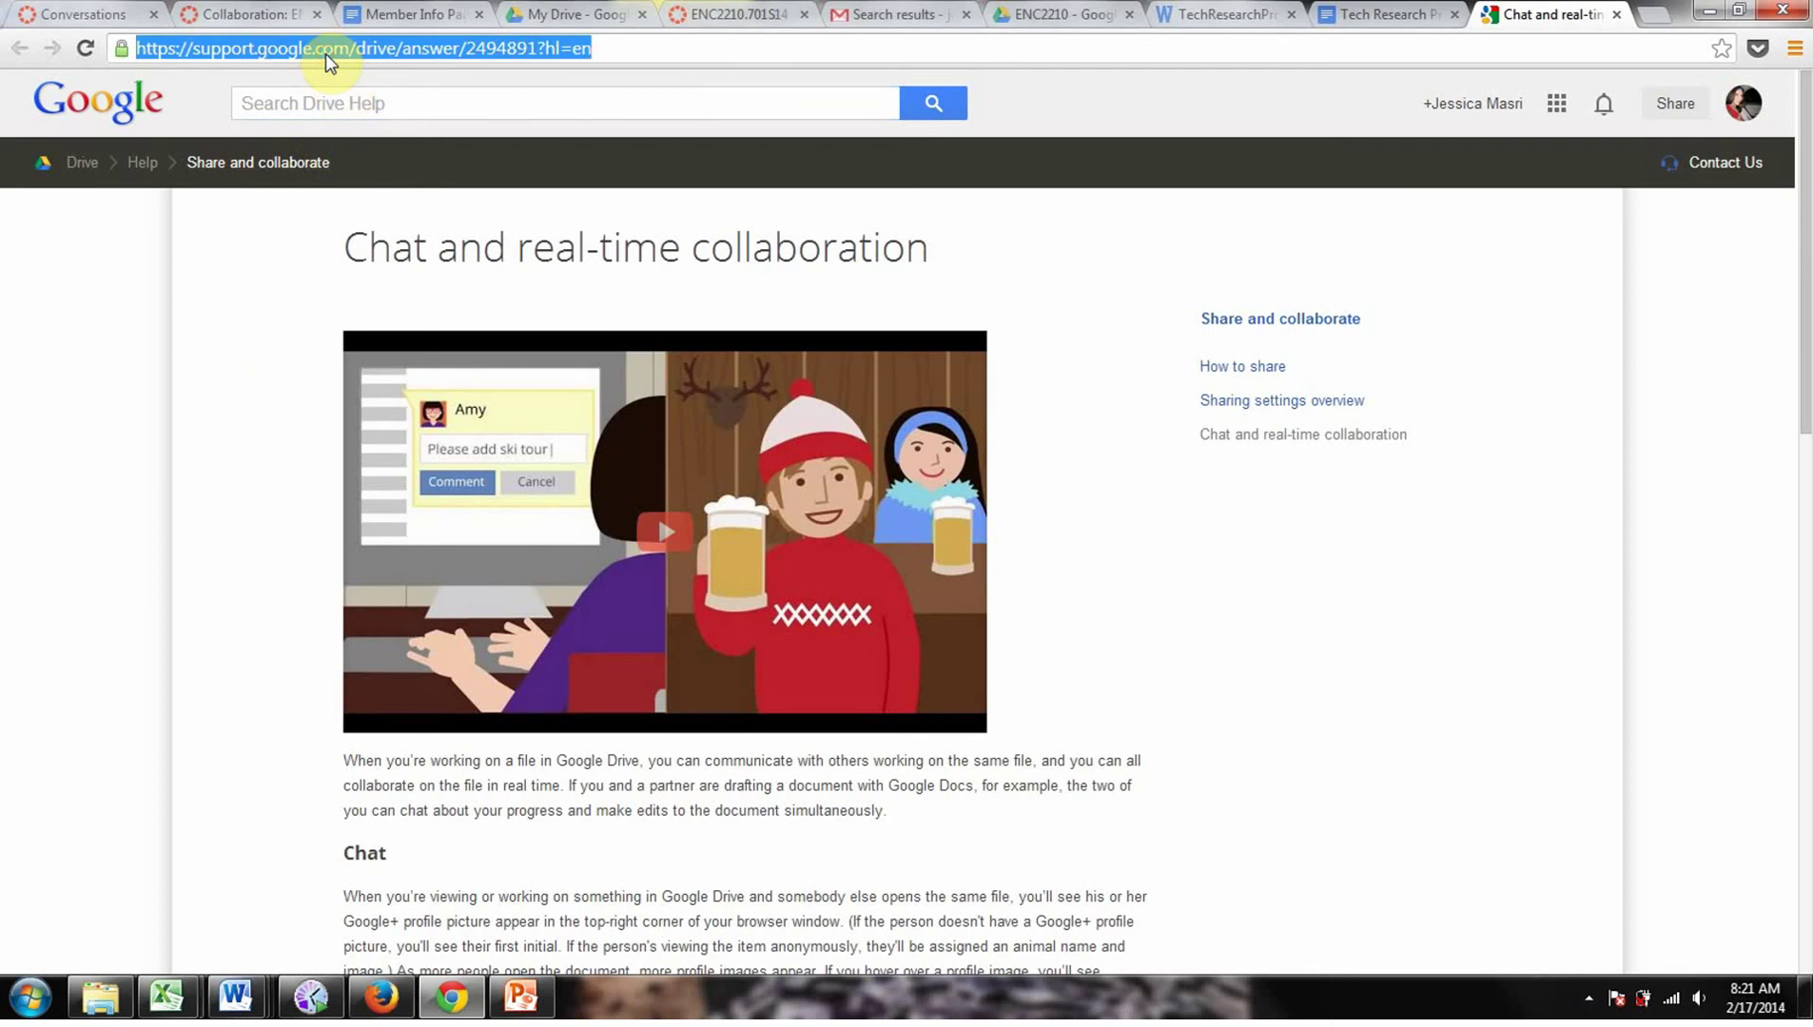
type("how to")
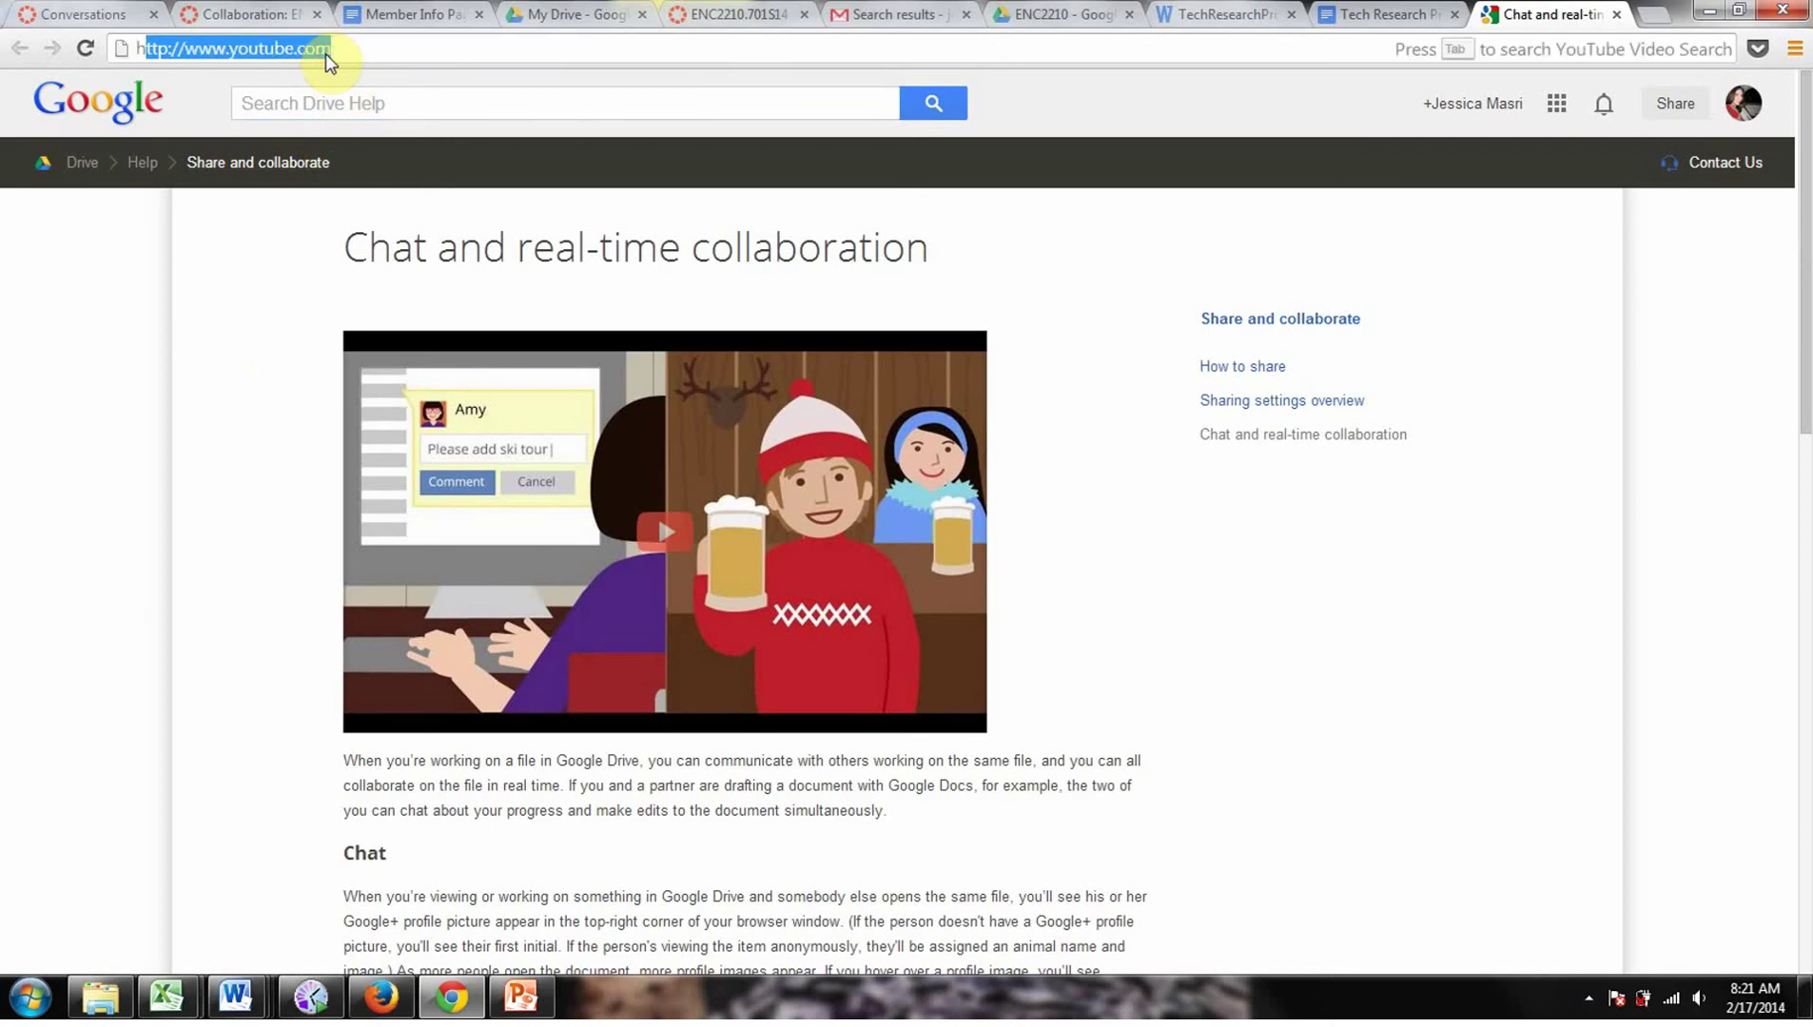
type(" up")
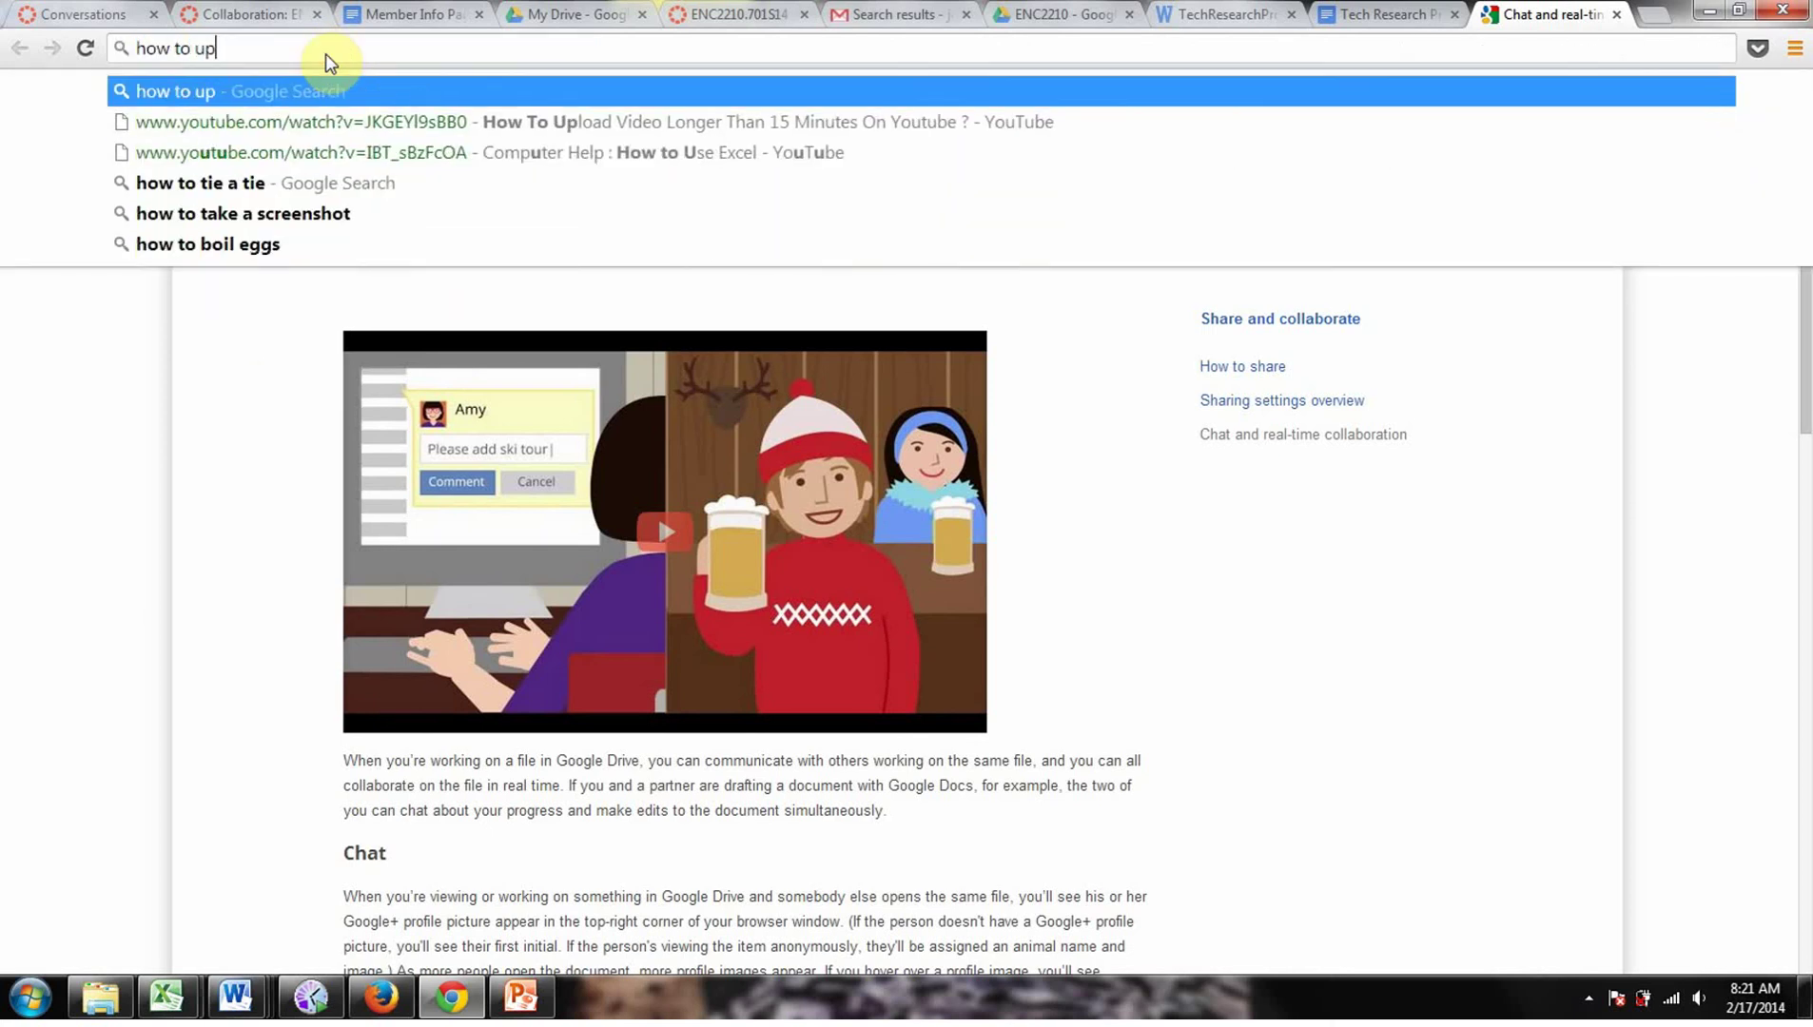
type("load a wor")
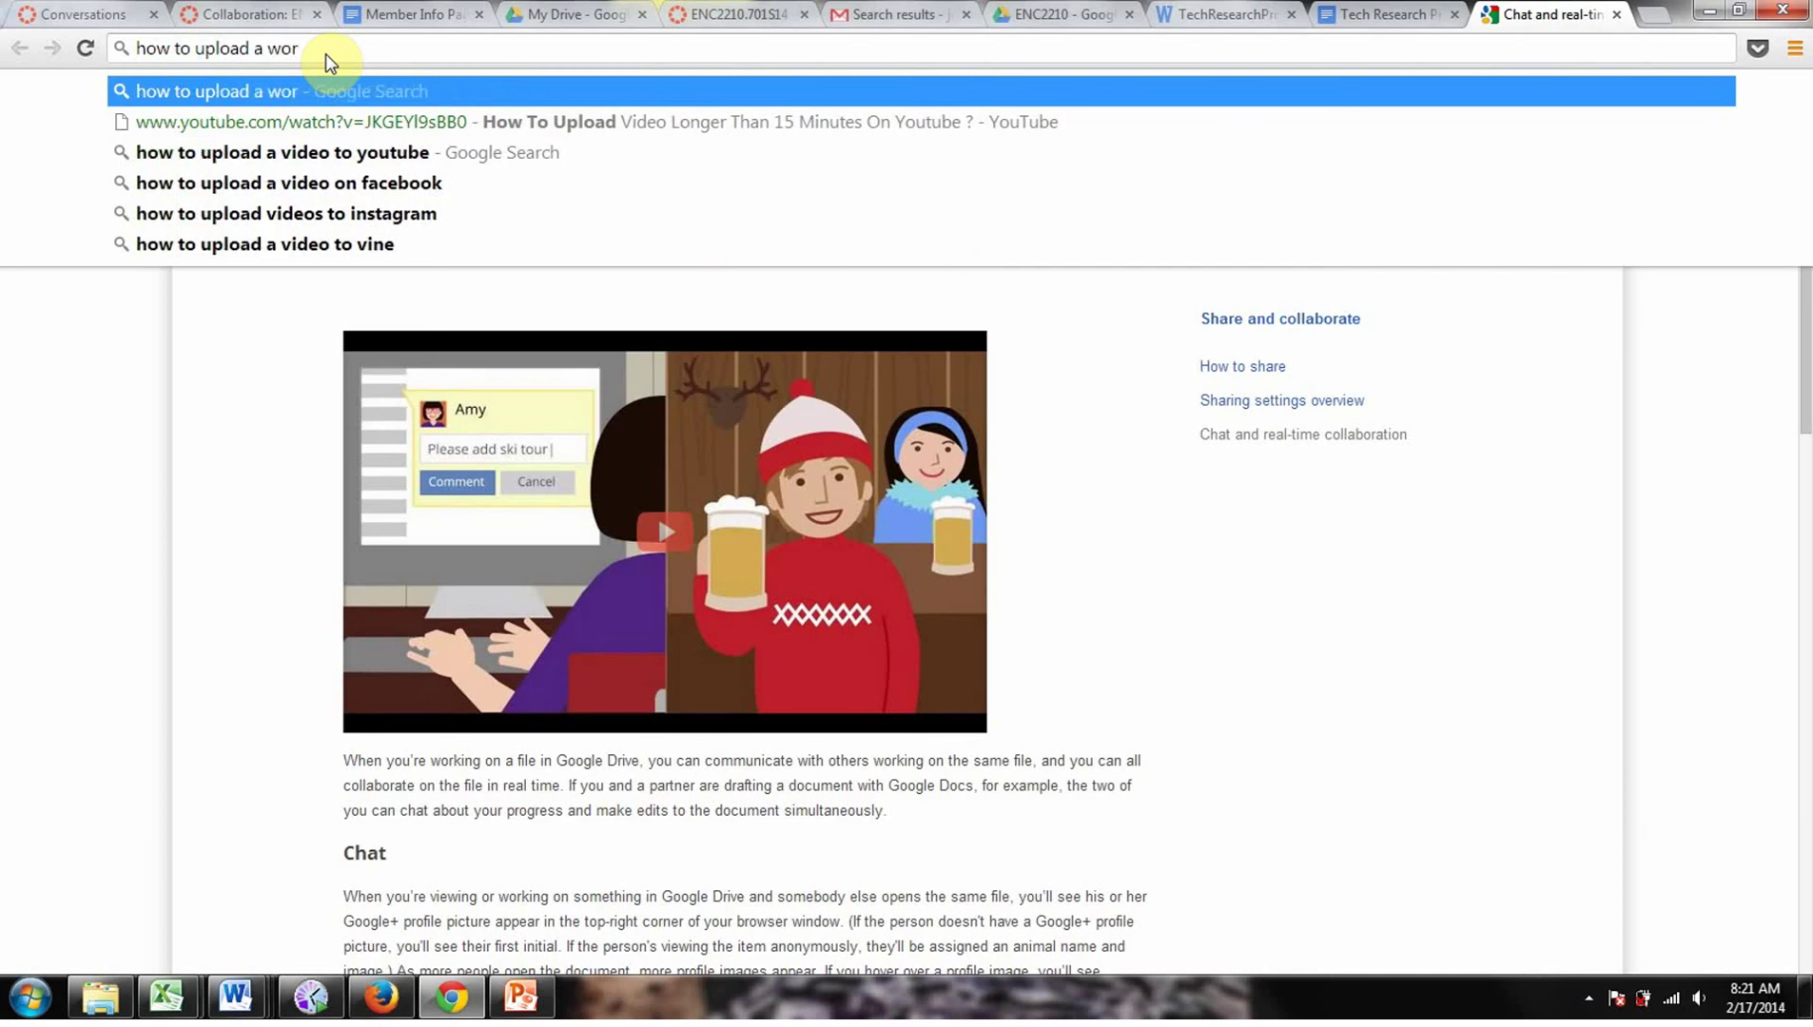
type("d doc to google drive")
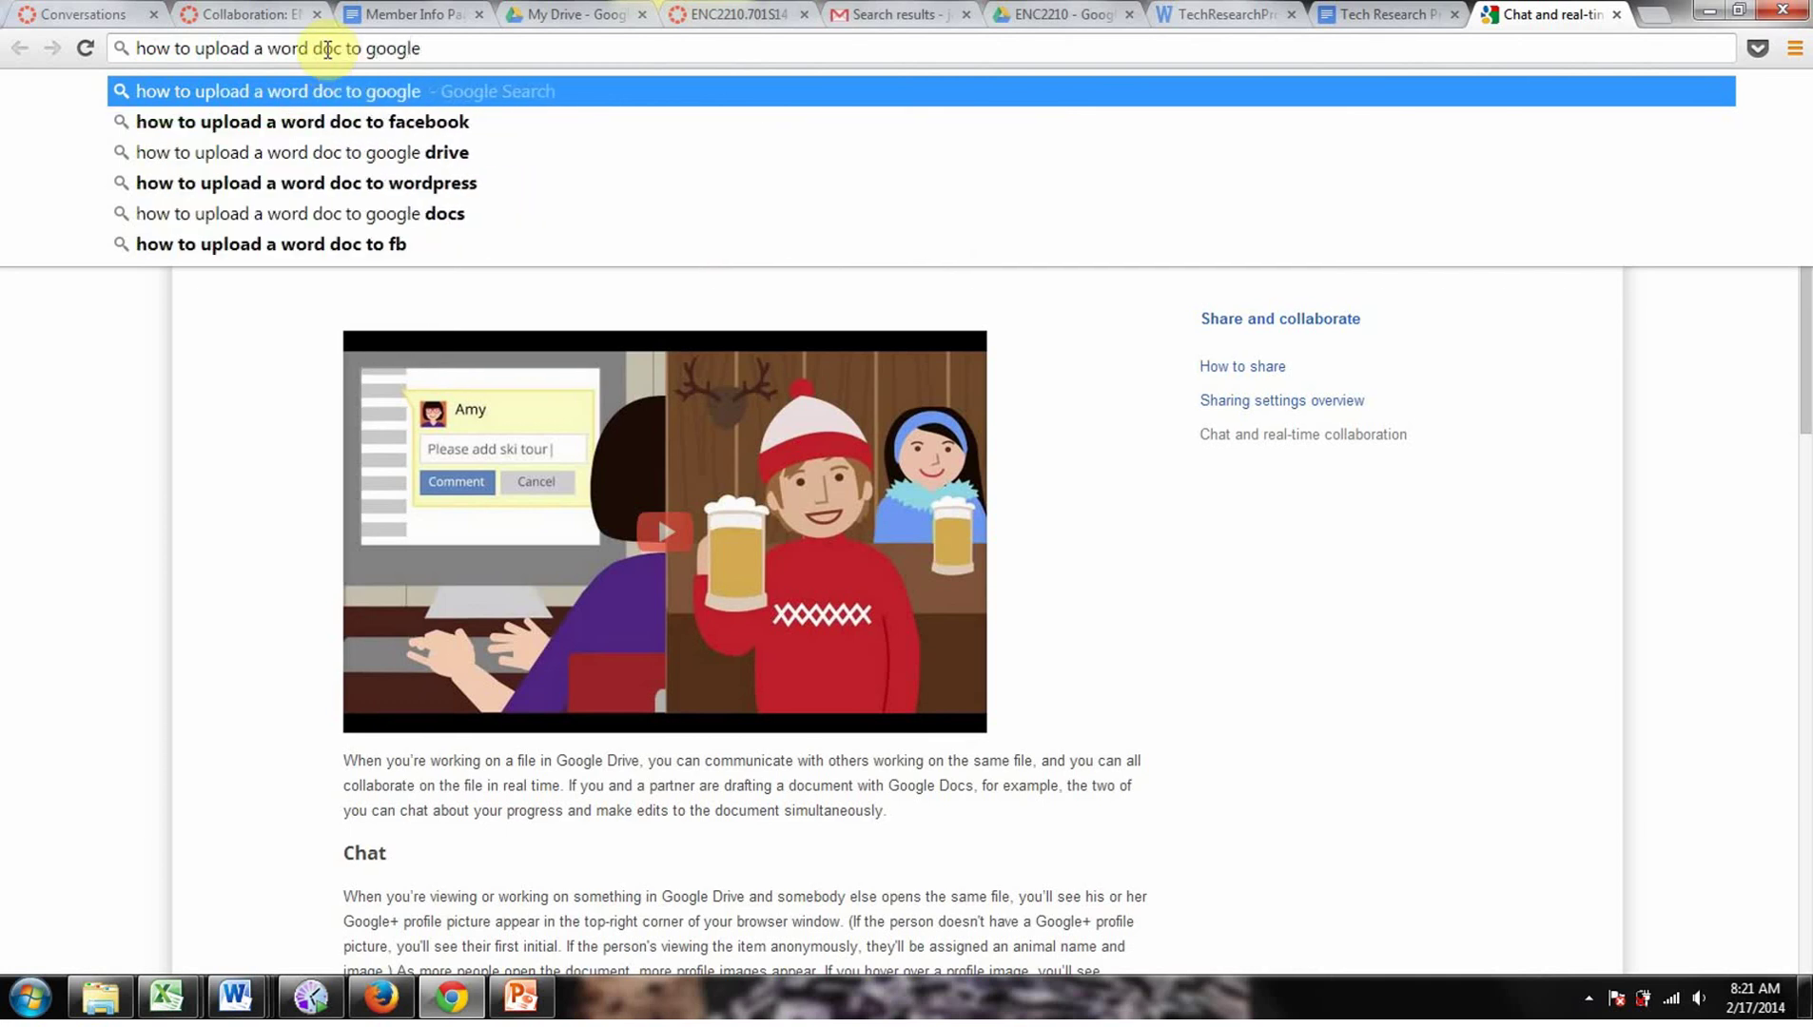
key("Return")
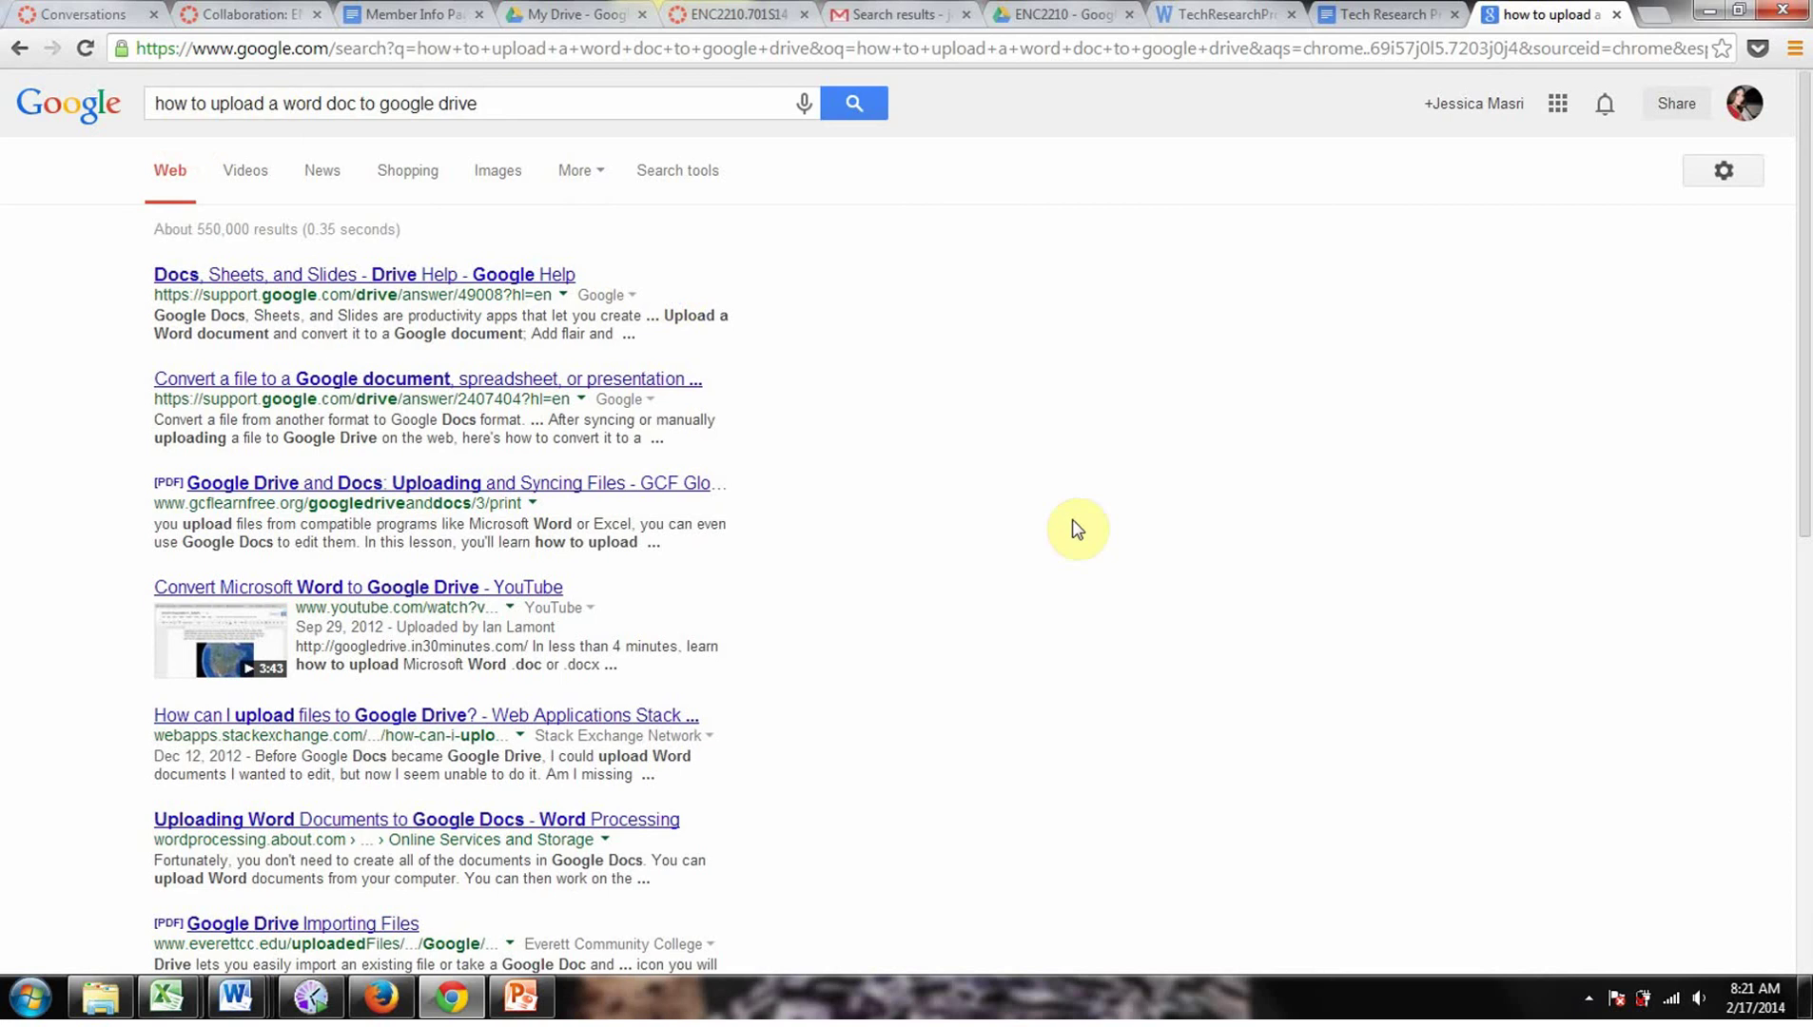
left_click(1321, 19)
left_click(1218, 14)
Step: Go to the ENC2210.700S14 Canvas course and show its Current Collaborations list
left_click(1336, 13)
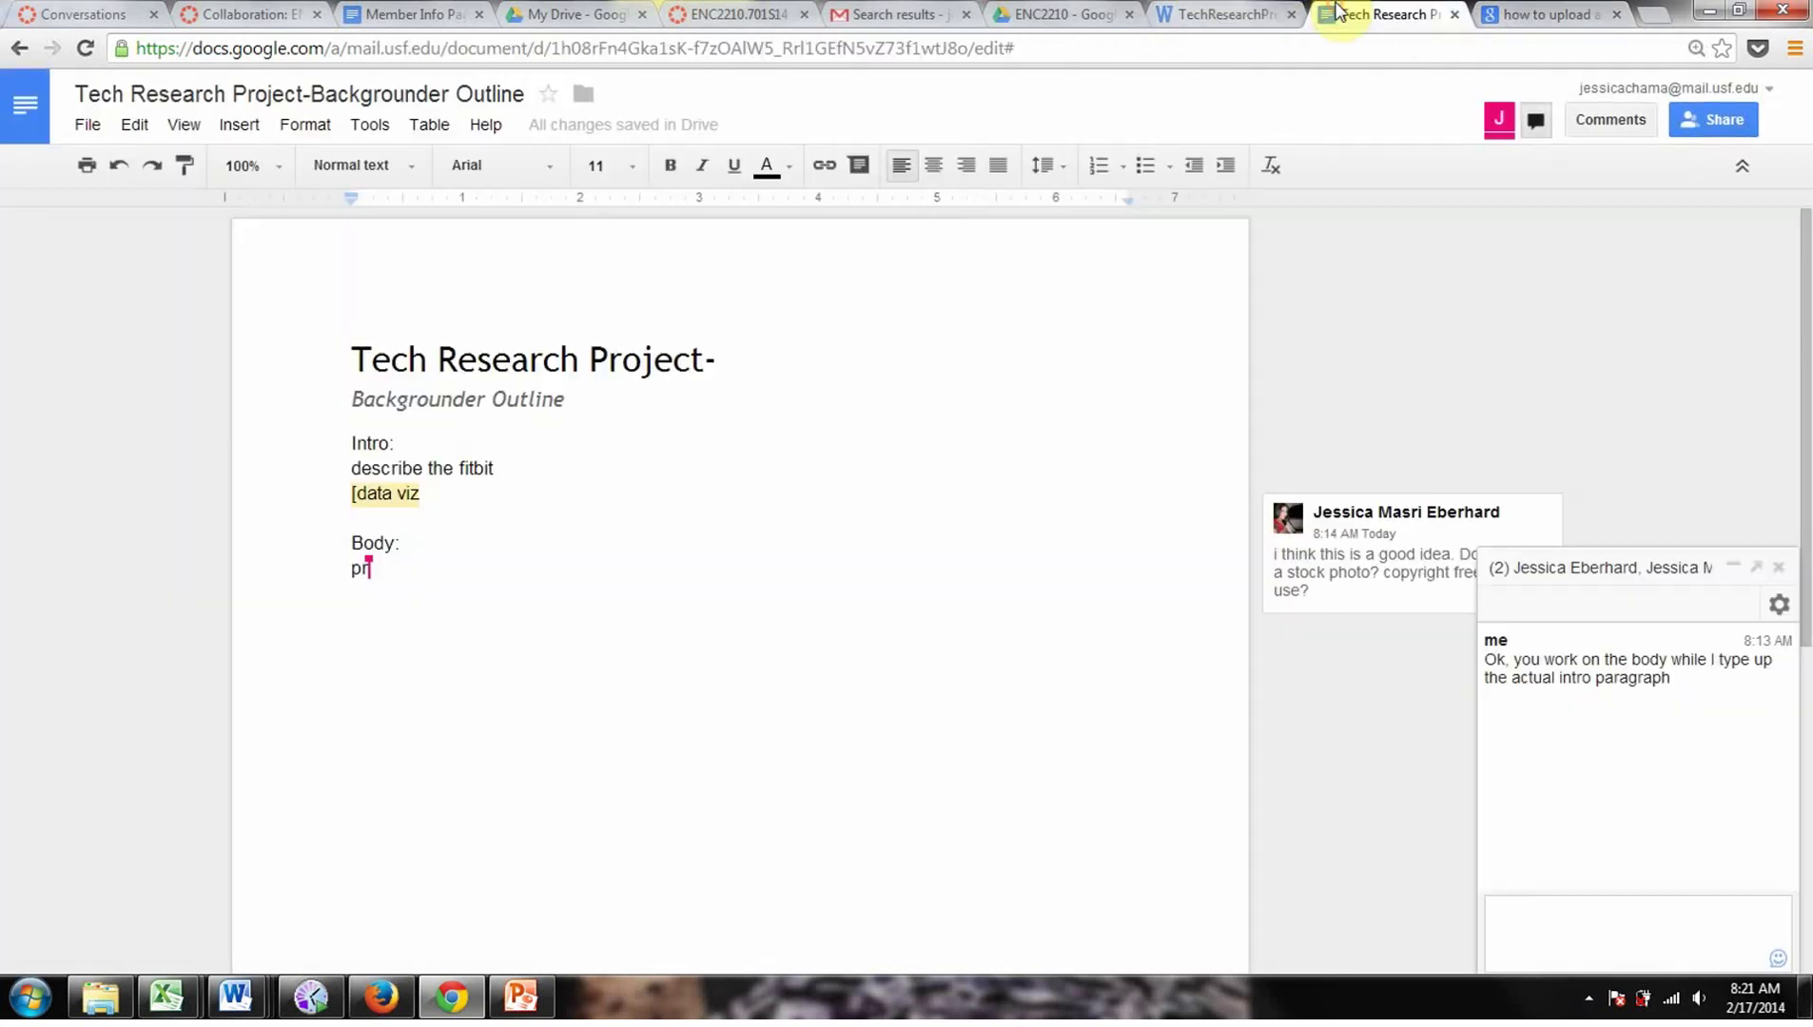
left_click(1209, 14)
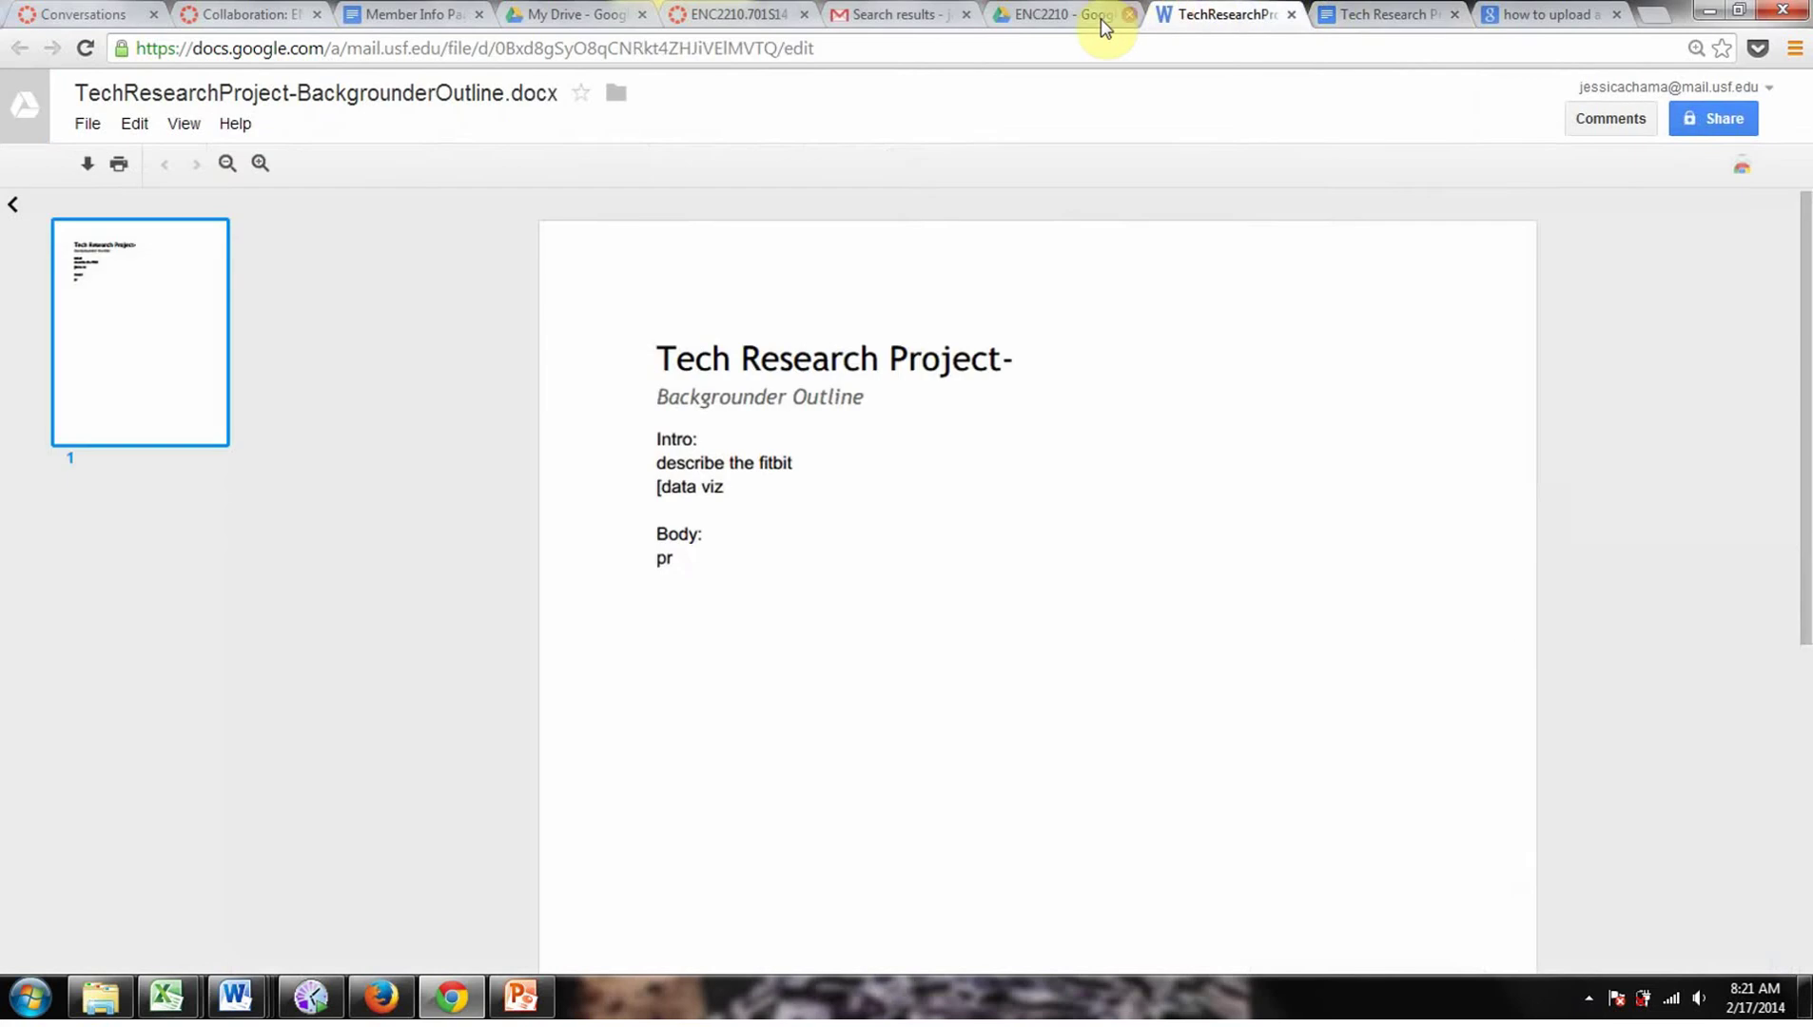
left_click(1046, 15)
left_click(913, 21)
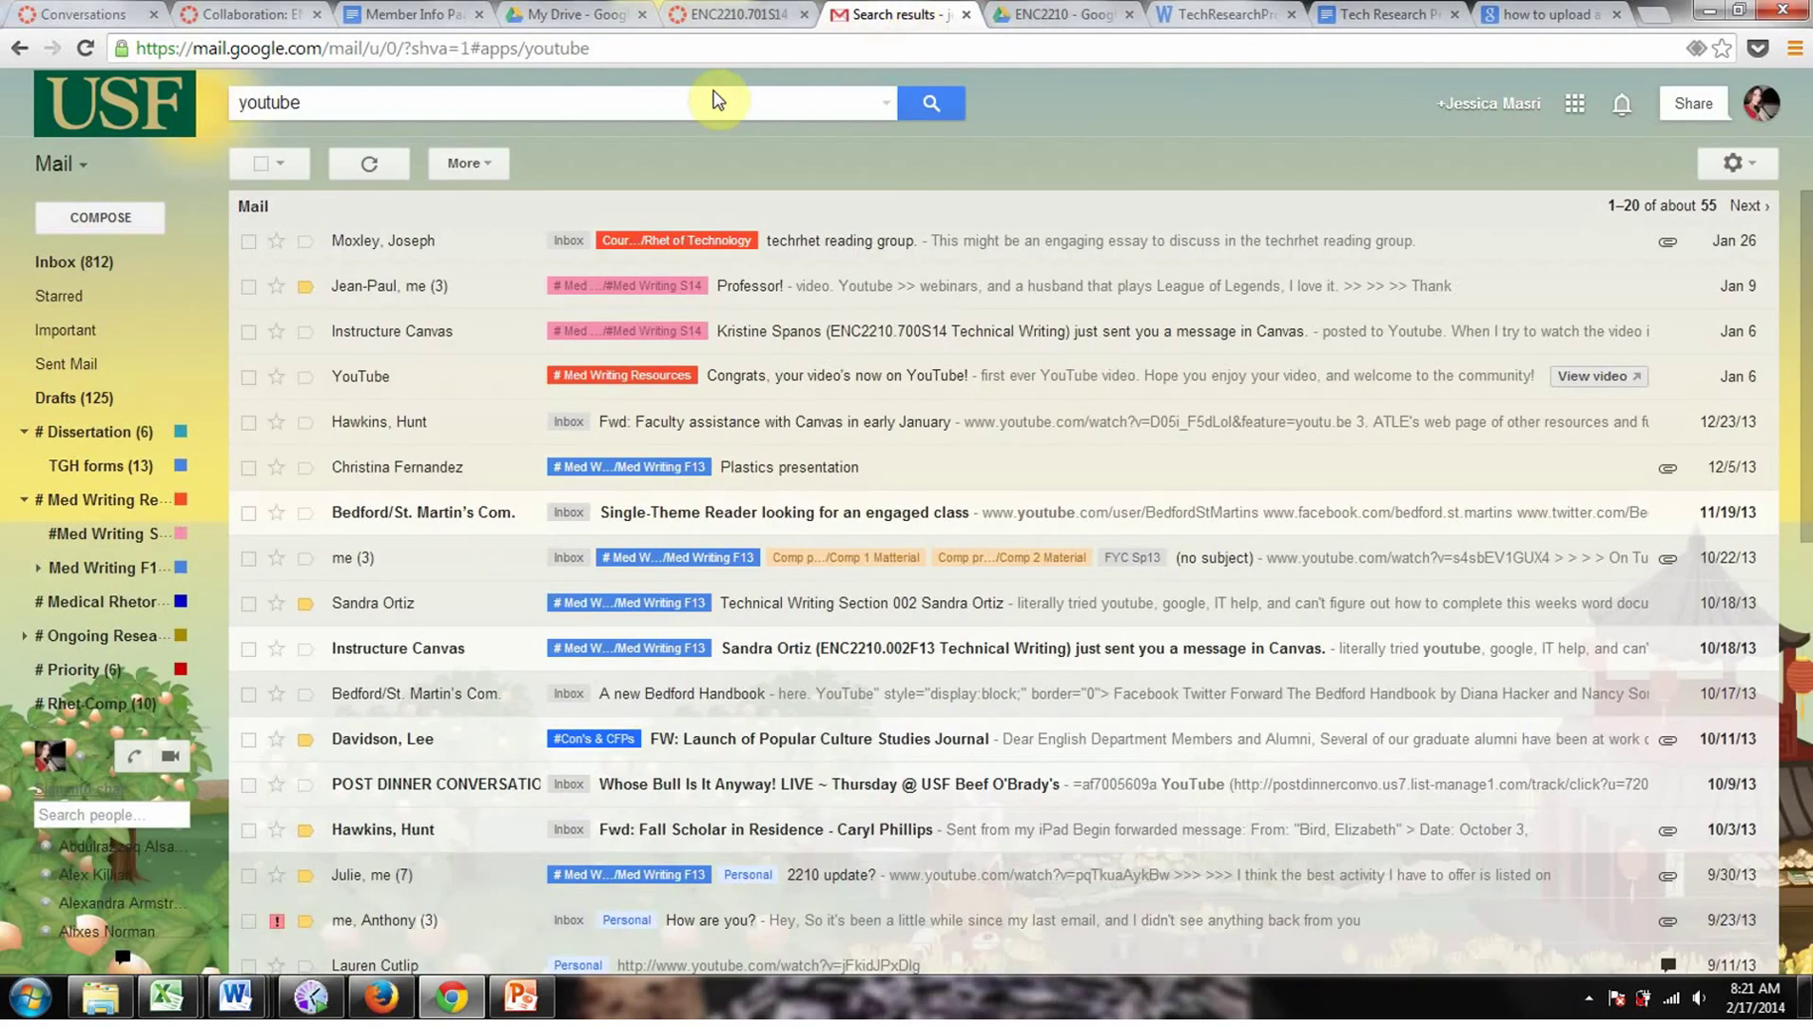
left_click(728, 21)
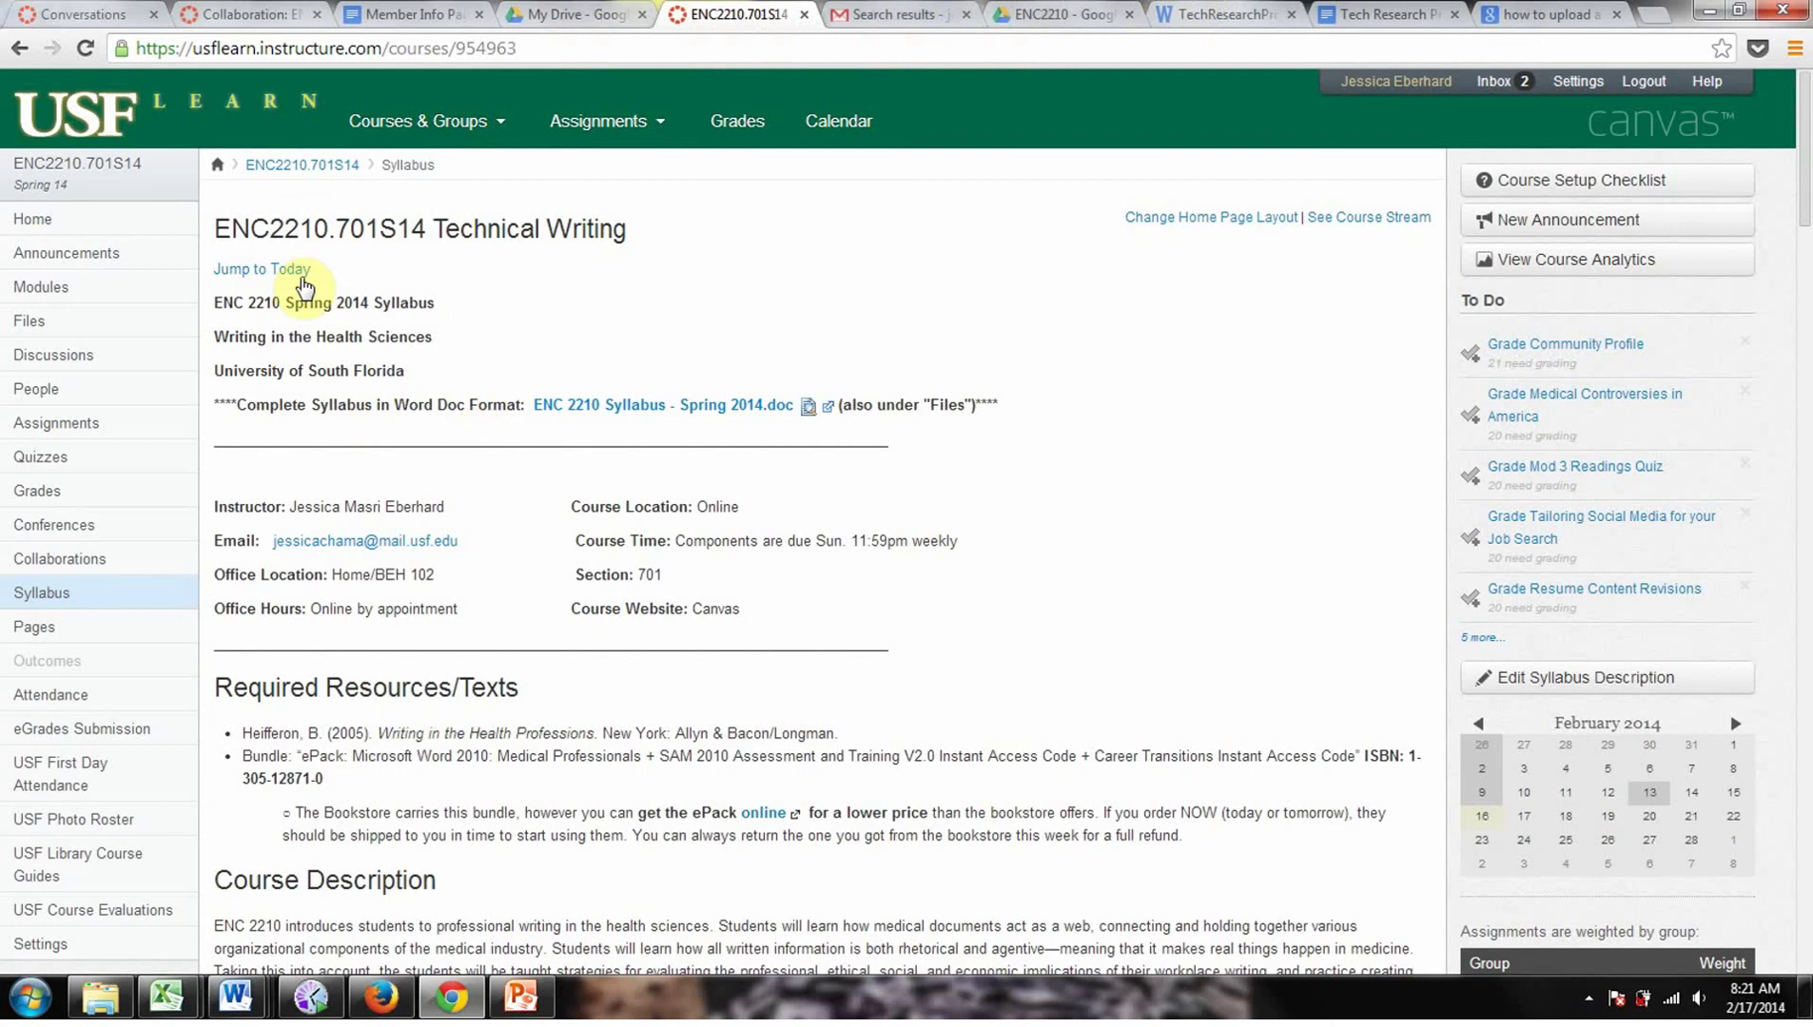
left_click(78, 369)
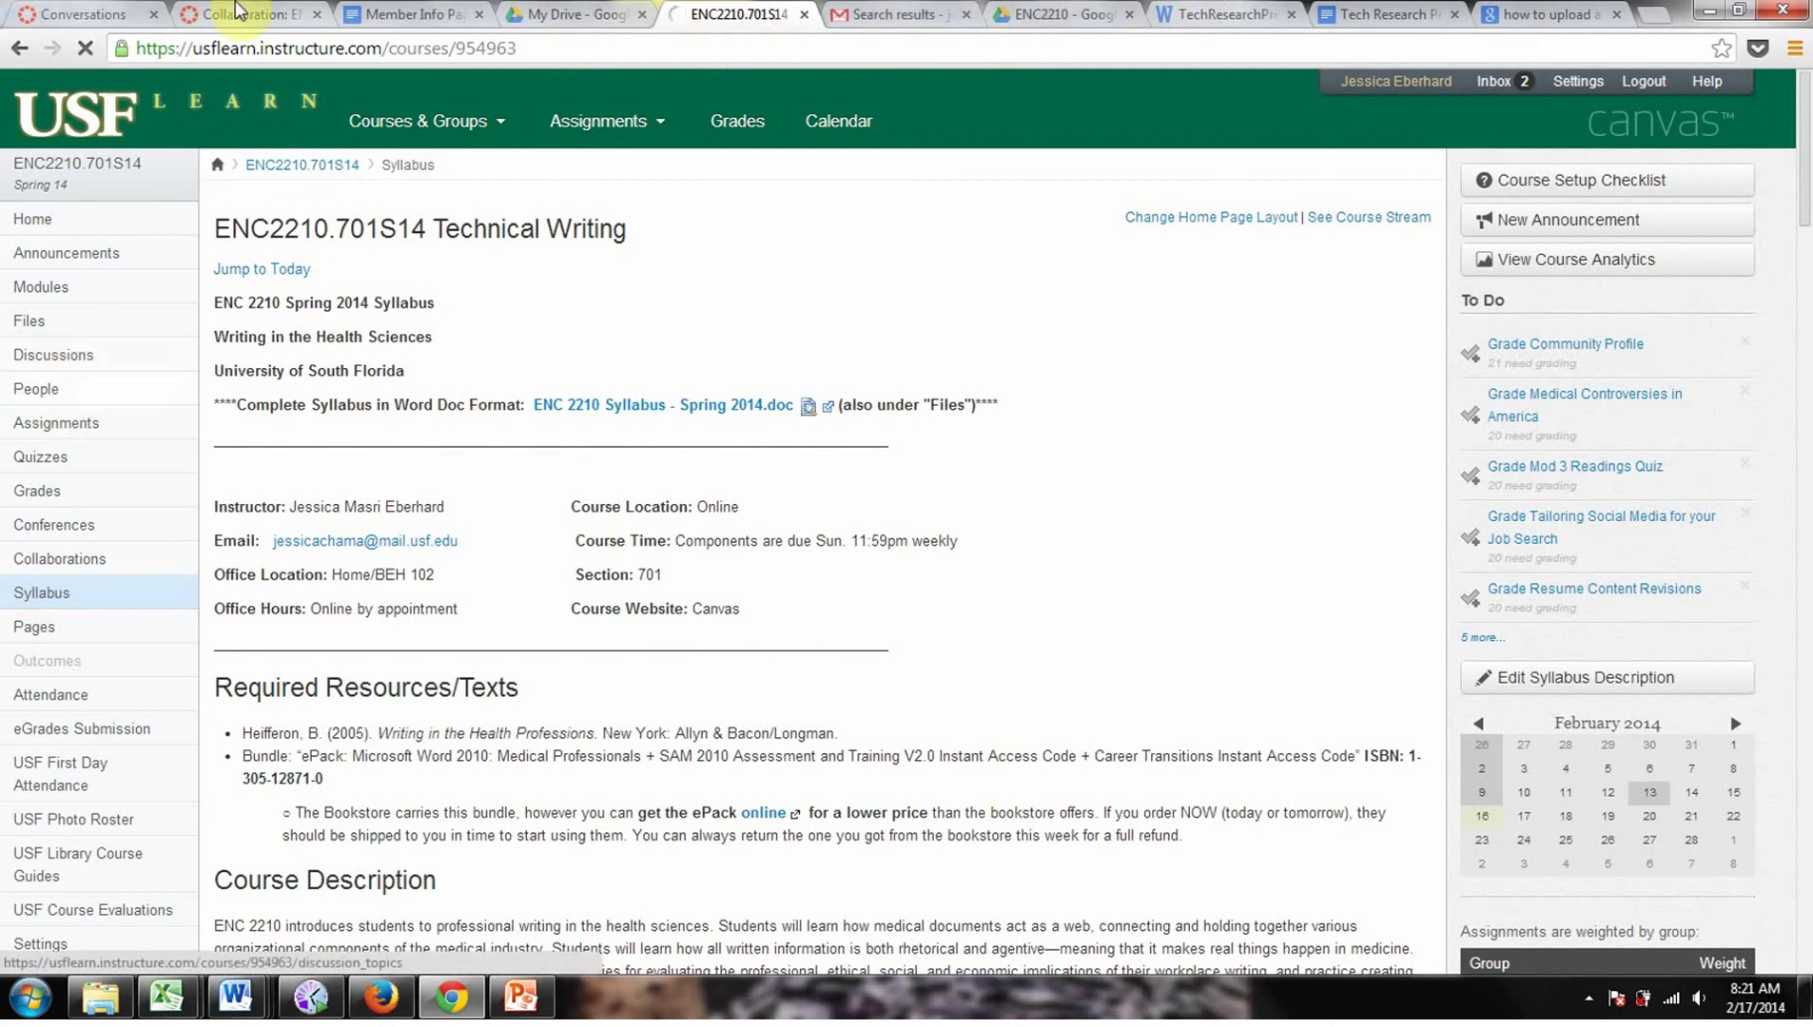
left_click(250, 13)
scroll(243, 295, "up", 10)
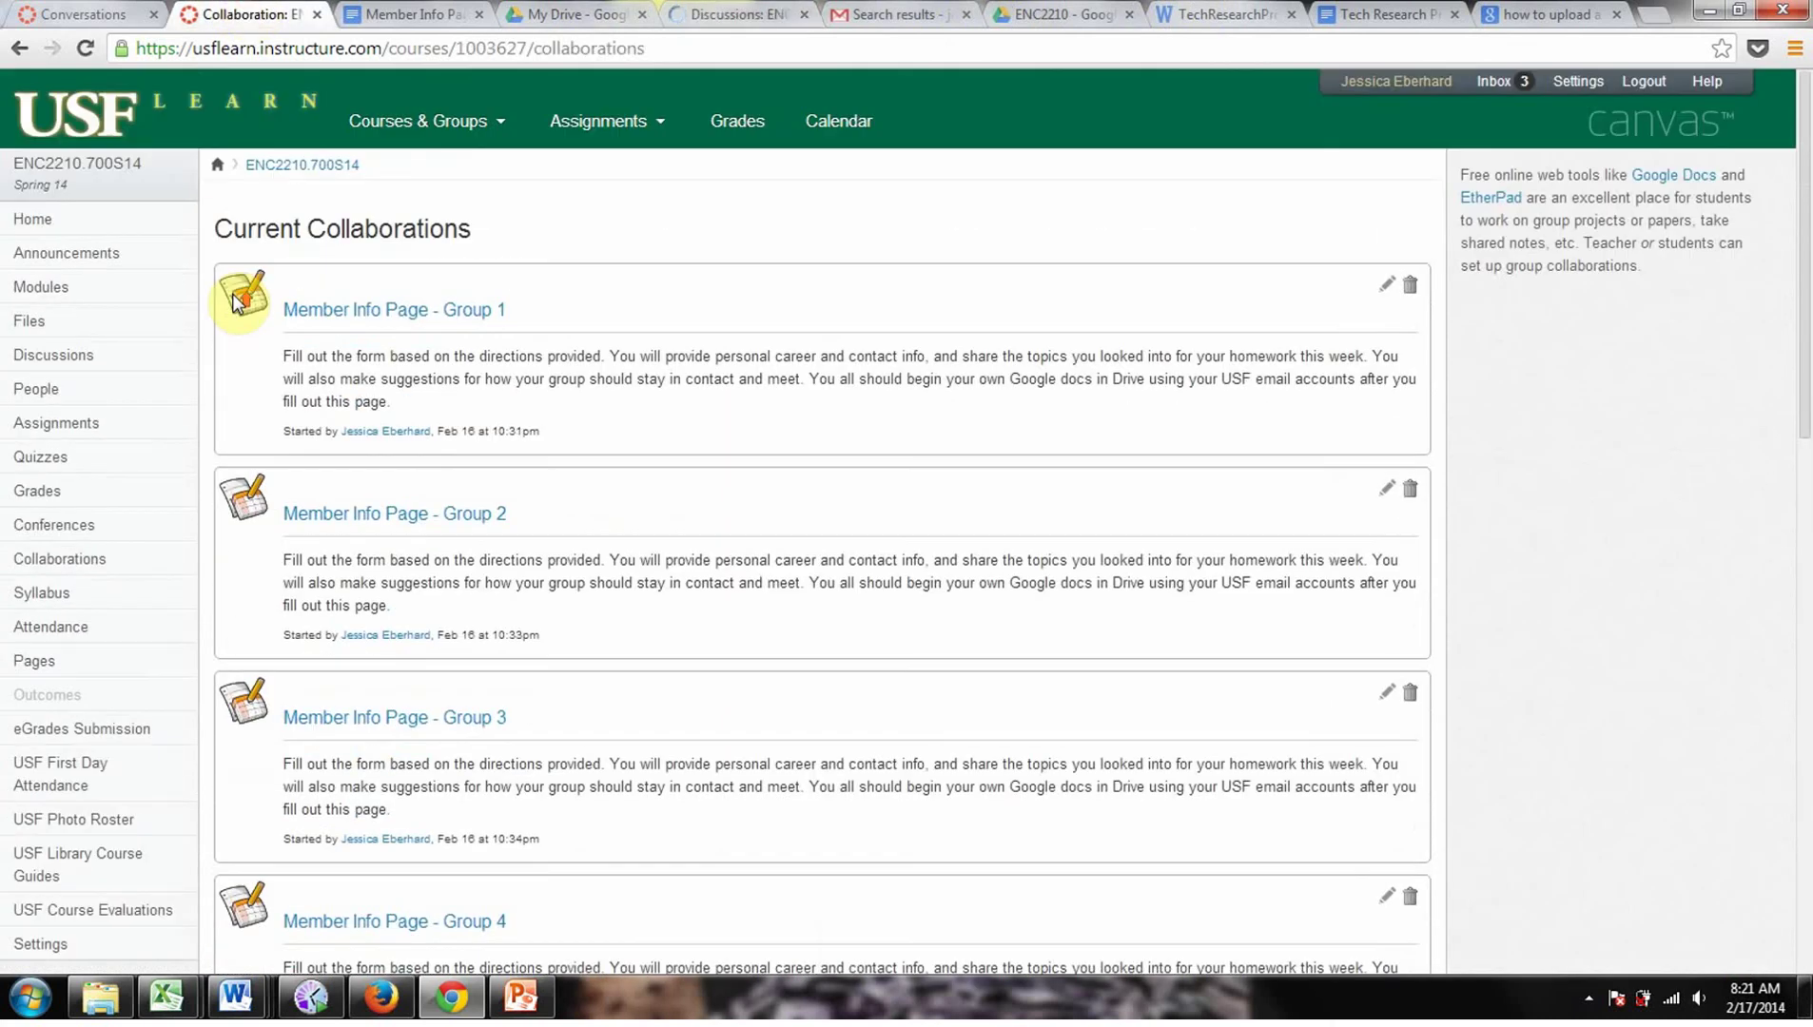